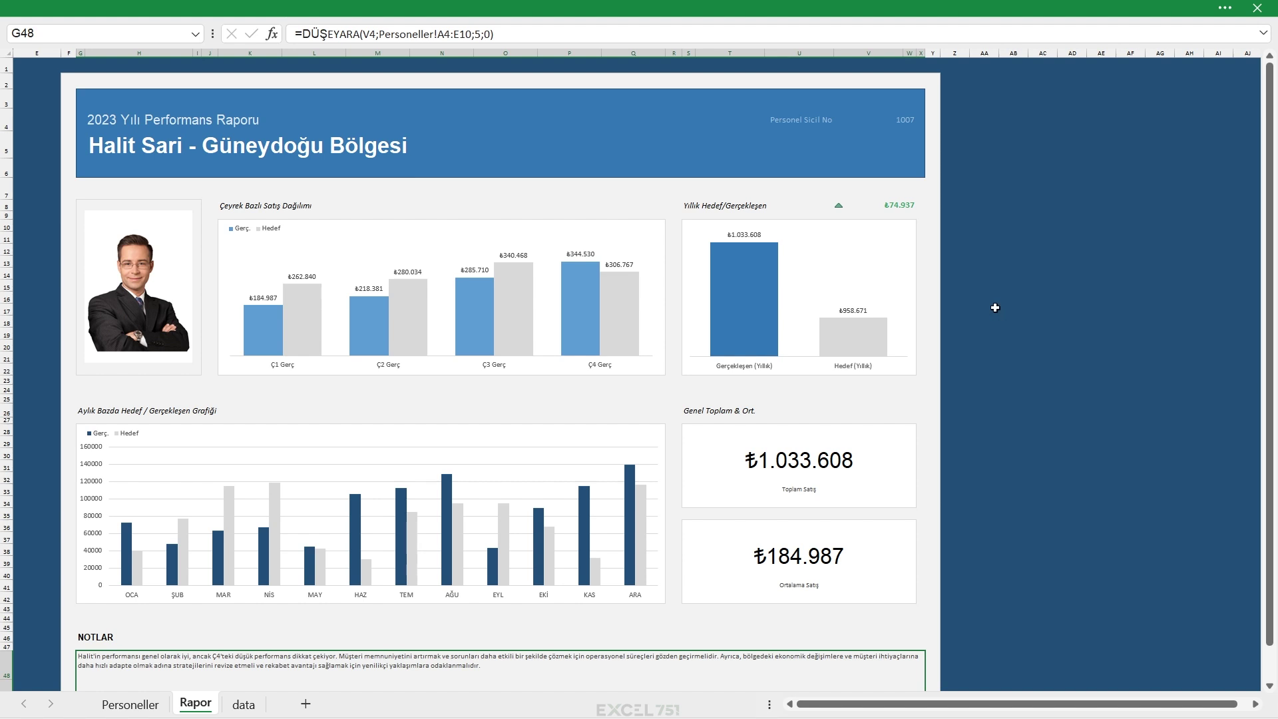
Choose 1003 from the Rapor sheet's V4 employee dropdown and scroll down the dashboard
left_click(904, 122)
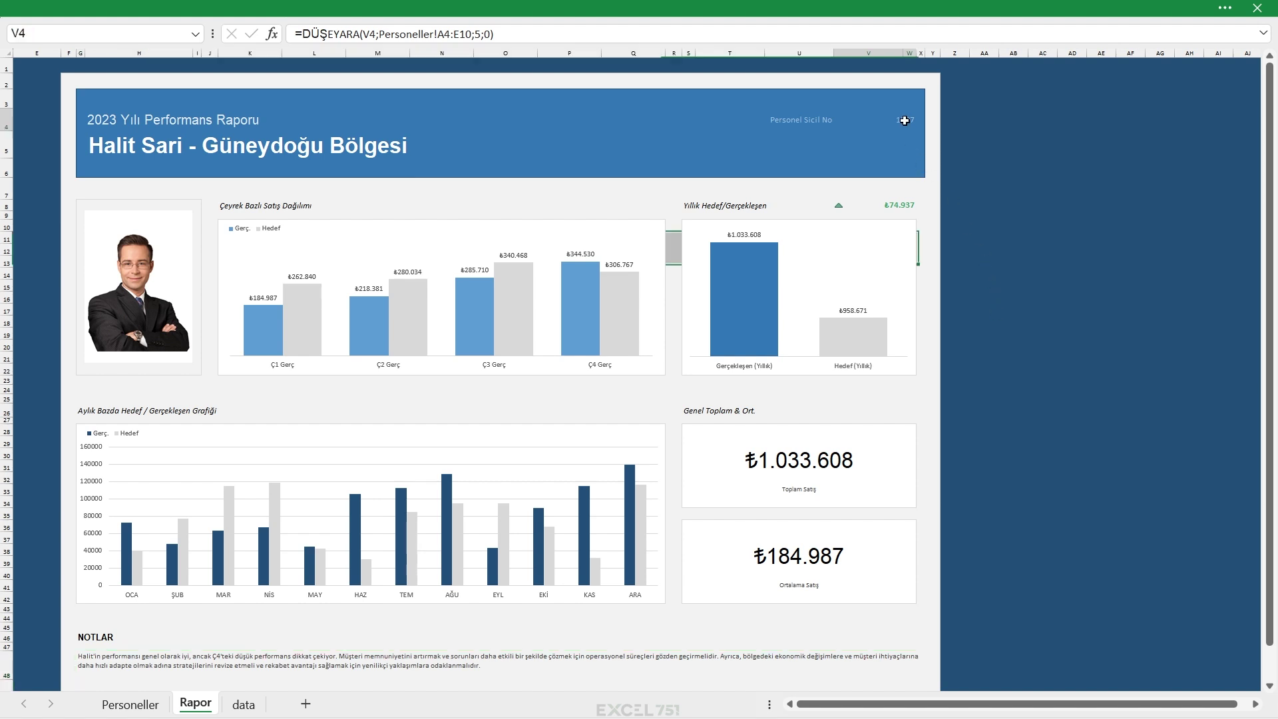
left_click(924, 124)
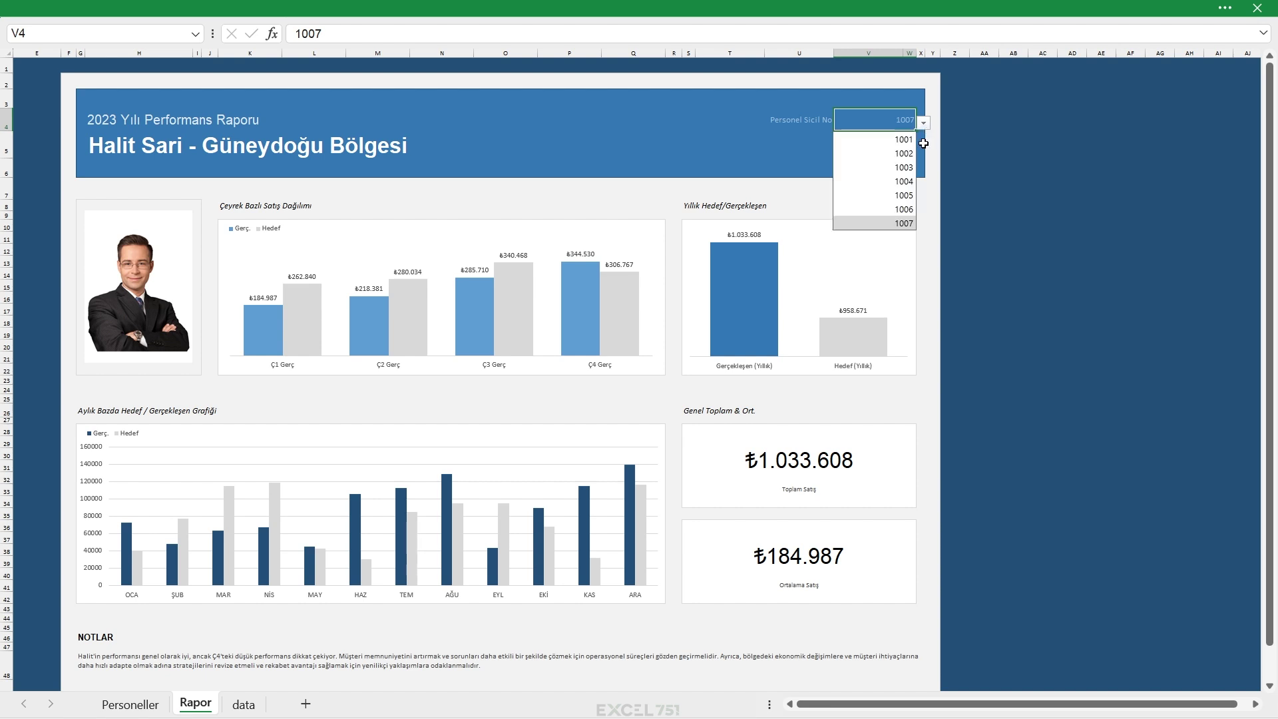
left_click(874, 169)
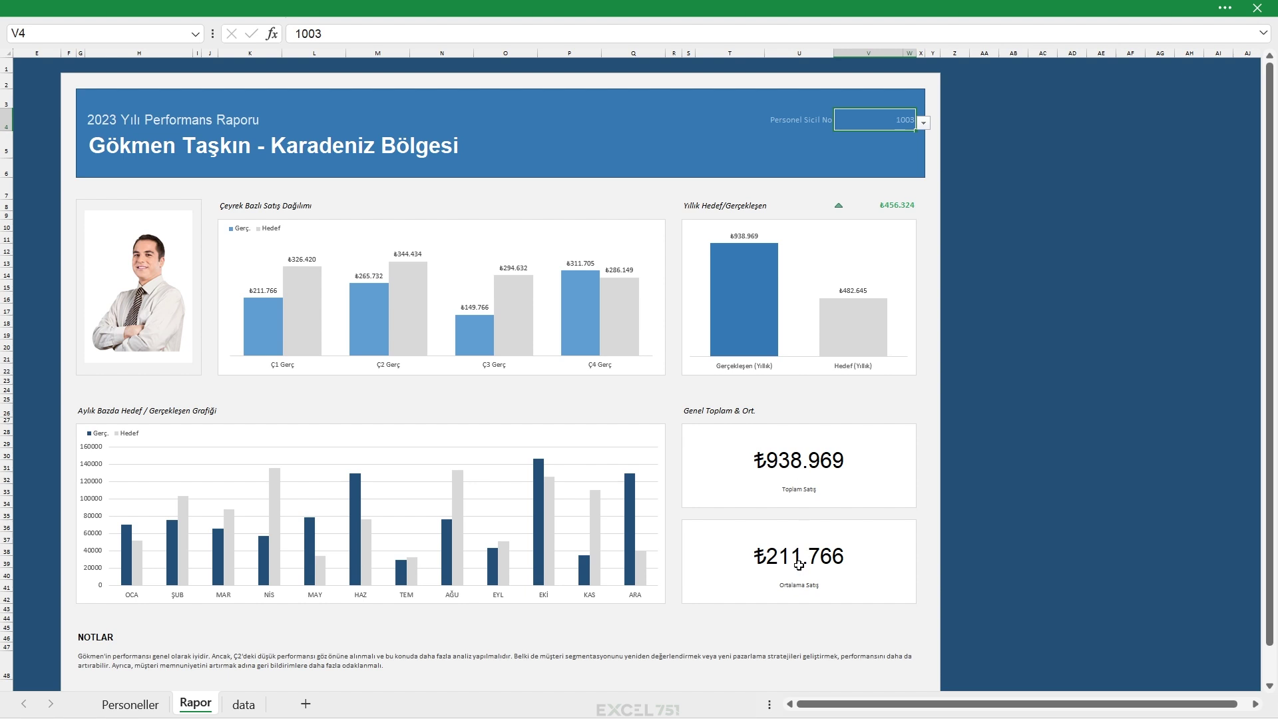
scroll(606, 551, "down", 1)
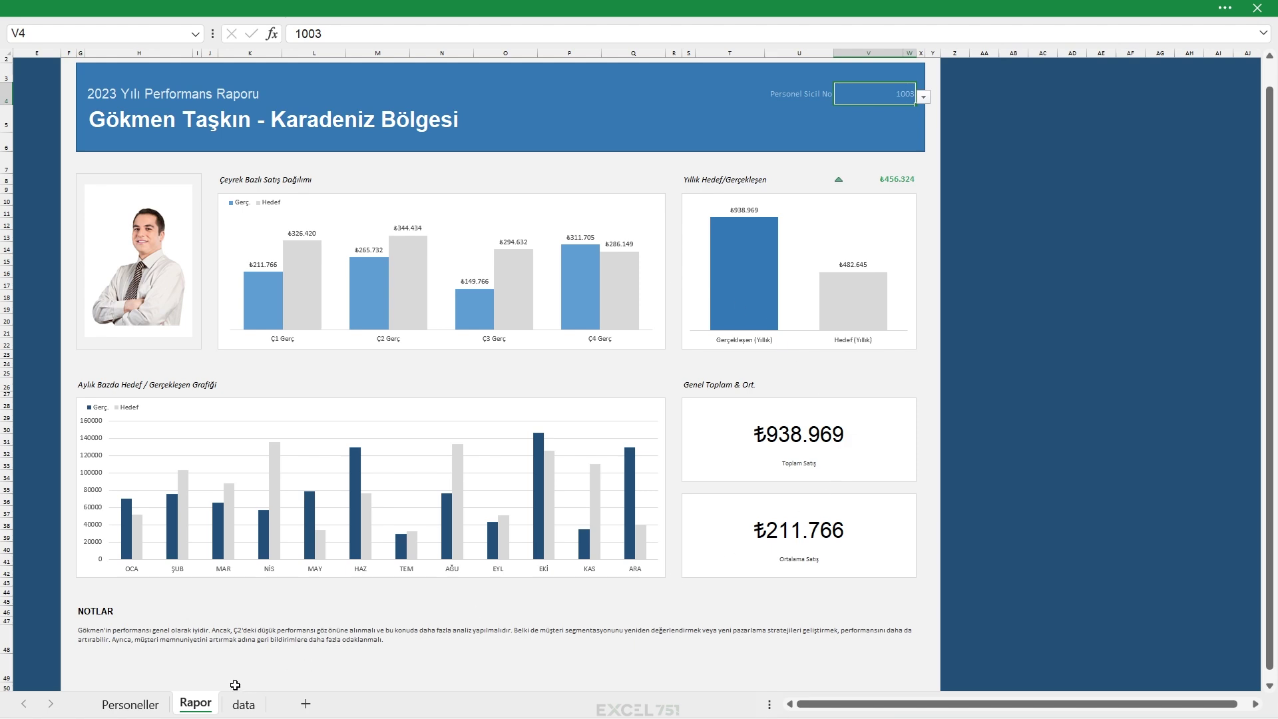
Switch to the Personeller sheet and scroll across its monthly, quarterly and yearly Hedef/Gerç. columns
left_click(130, 704)
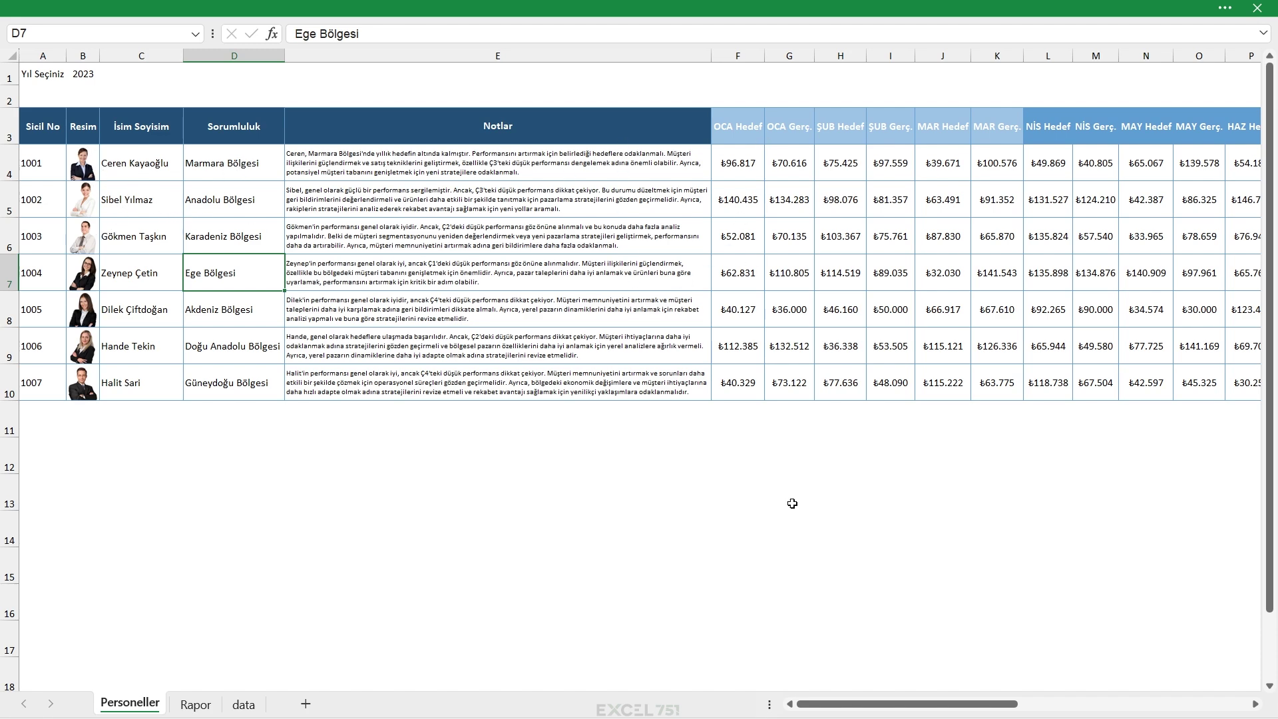
left_click(925, 704)
left_click_drag(925, 707, 1149, 704)
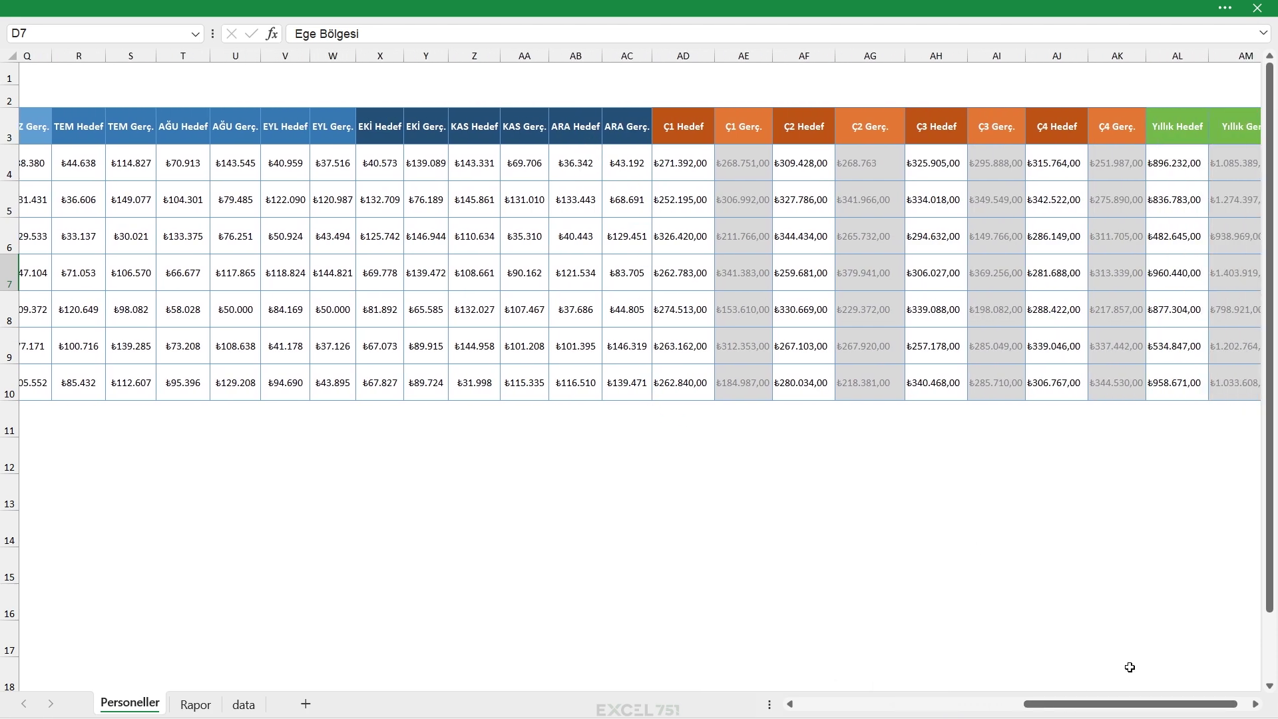
left_click_drag(1145, 704, 1172, 704)
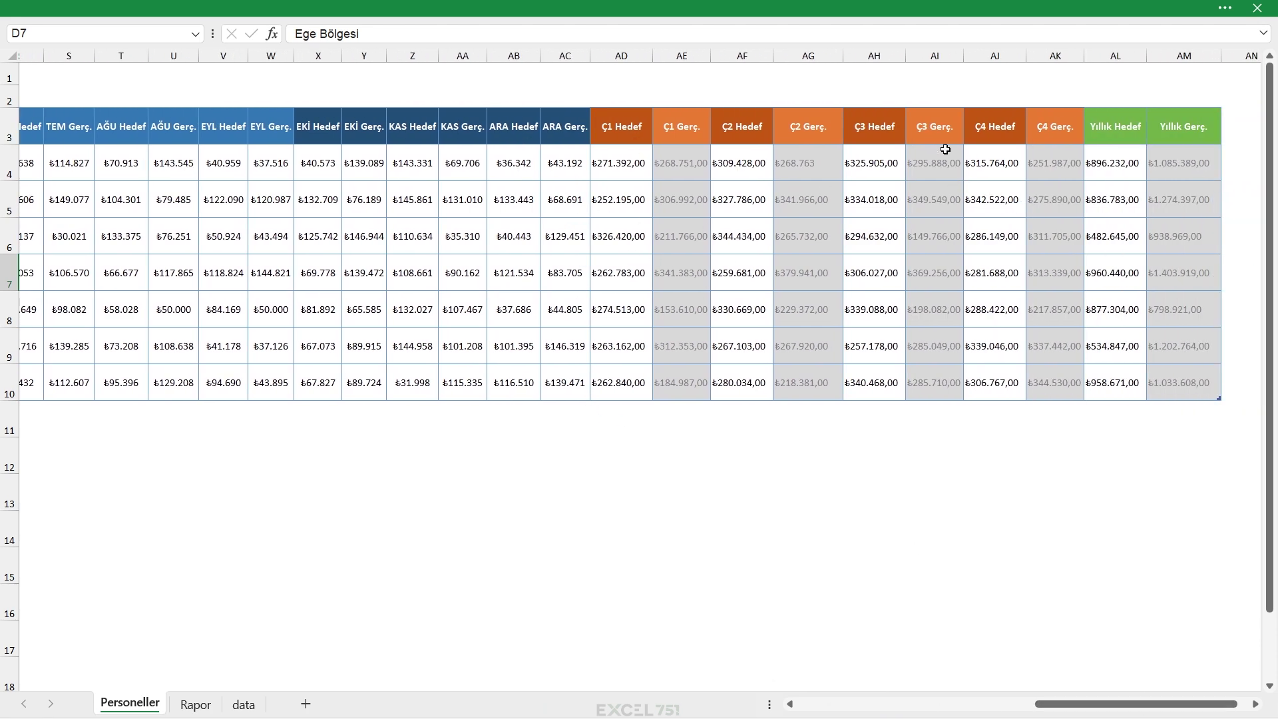
left_click_drag(1067, 703, 828, 704)
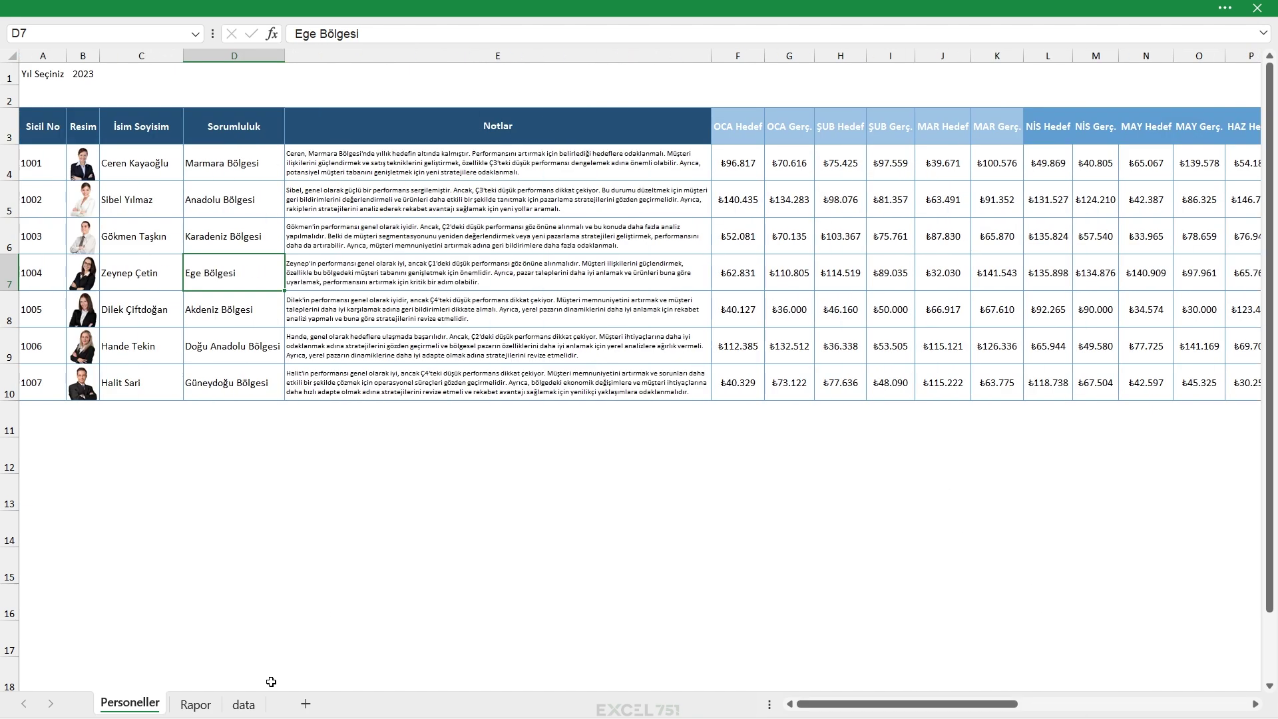
Back on Rapor, show the dashboard for employees 1004, 1005 and 1007 in turn
left_click(195, 704)
left_click(923, 97)
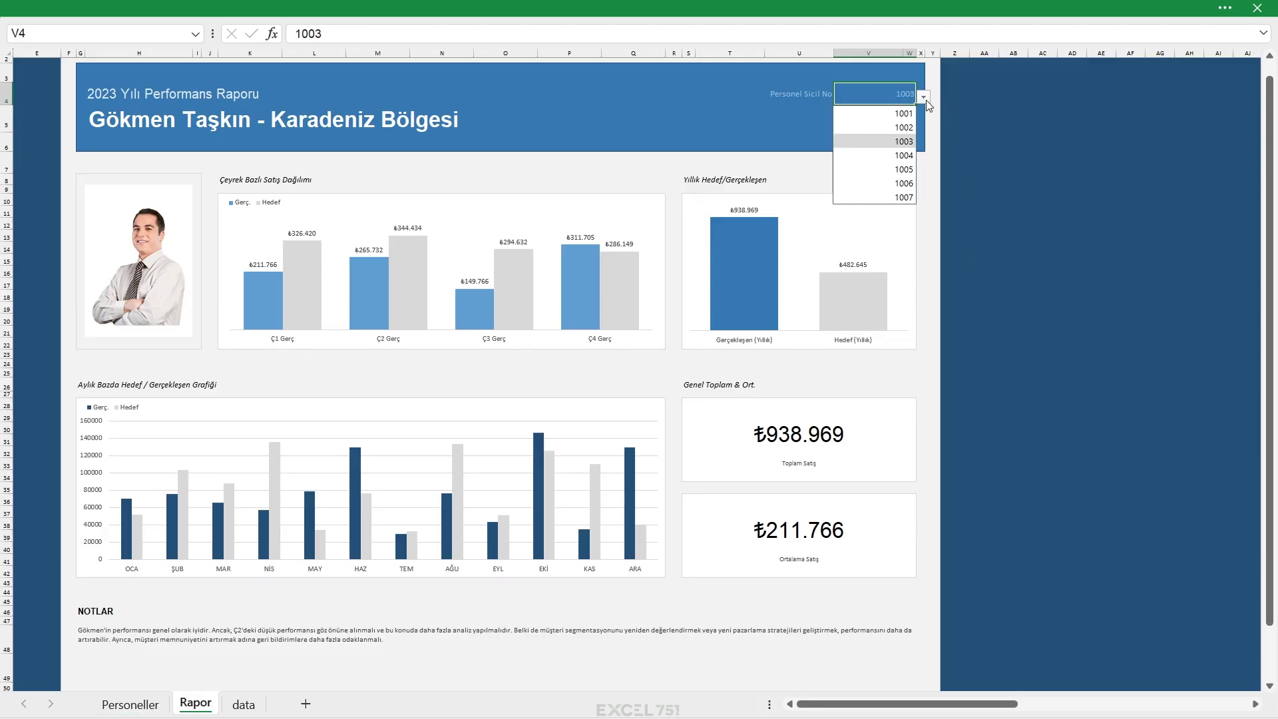
left_click(906, 137)
left_click(926, 98)
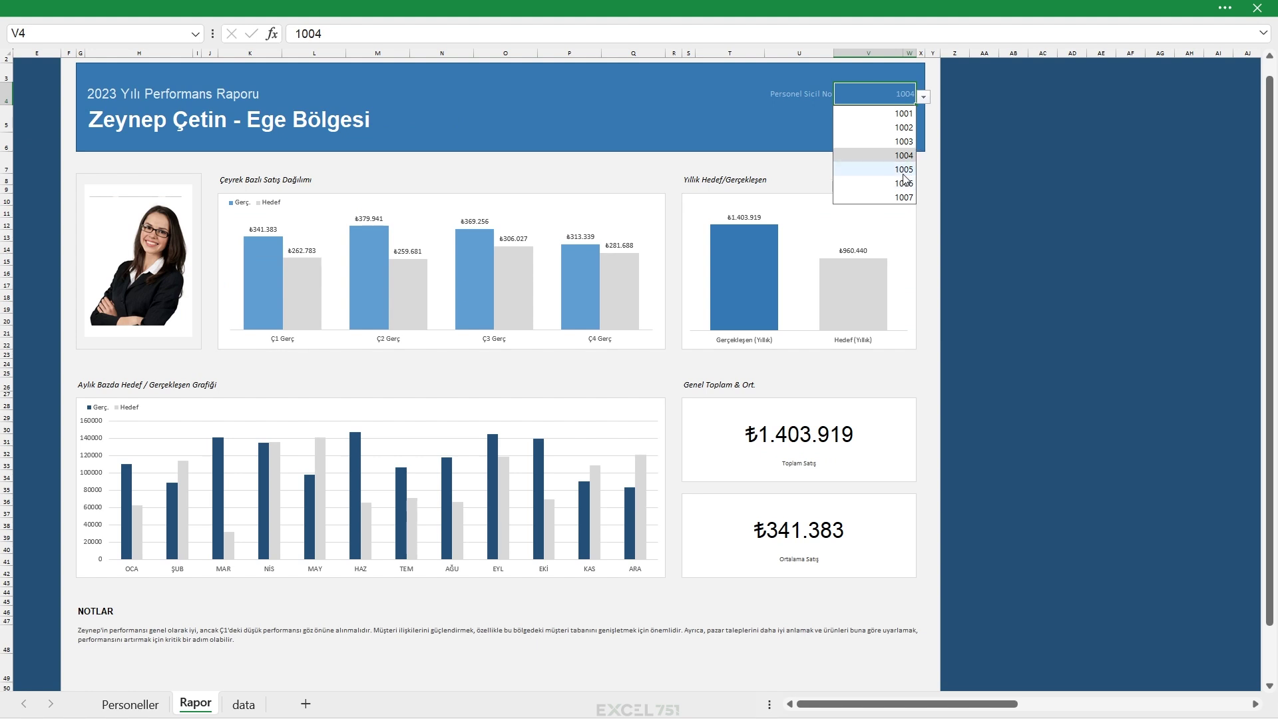
left_click(905, 177)
left_click(926, 97)
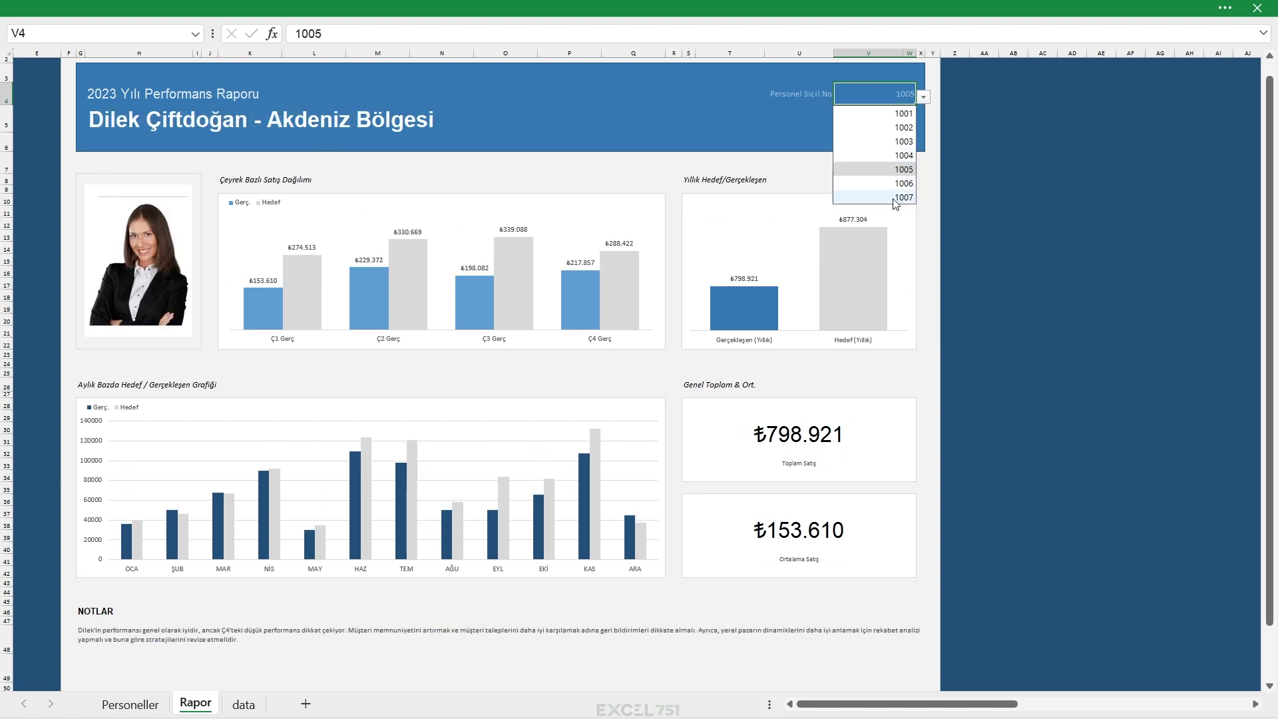
left_click(904, 197)
Show employee 1006 on the dashboard and bring up its print preview
left_click(925, 98)
left_click(905, 183)
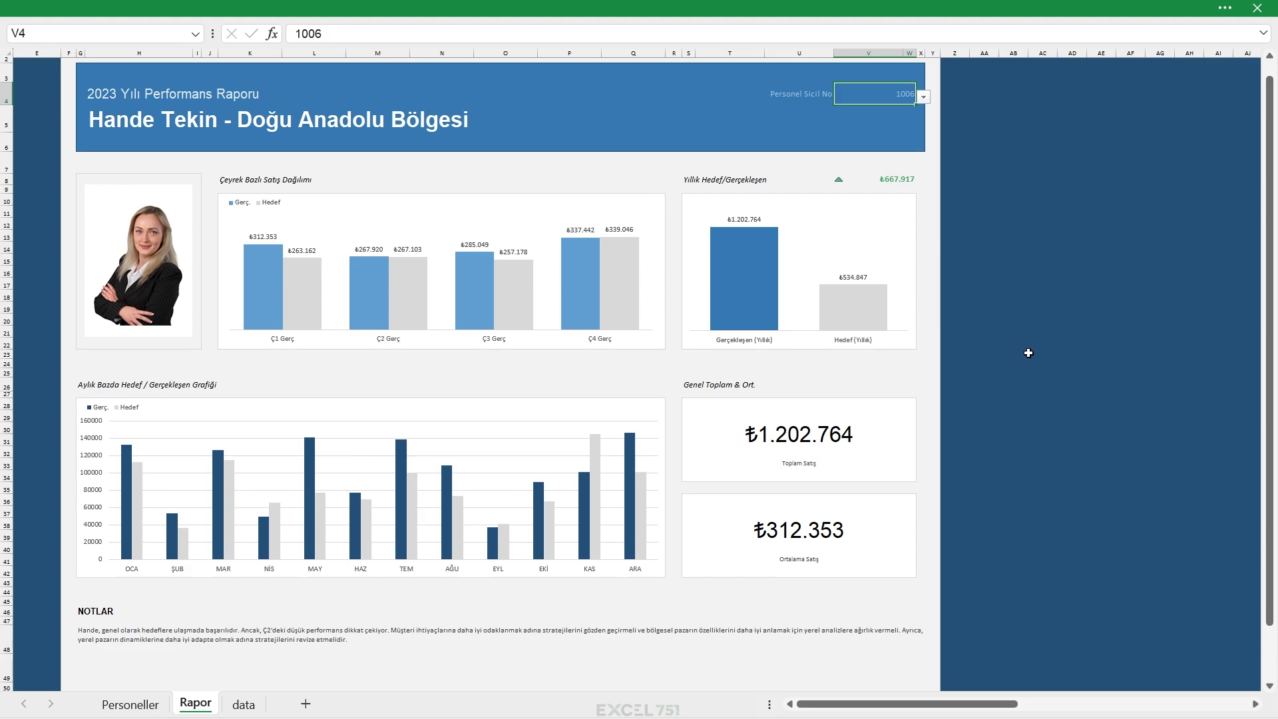
key("ctrl+p")
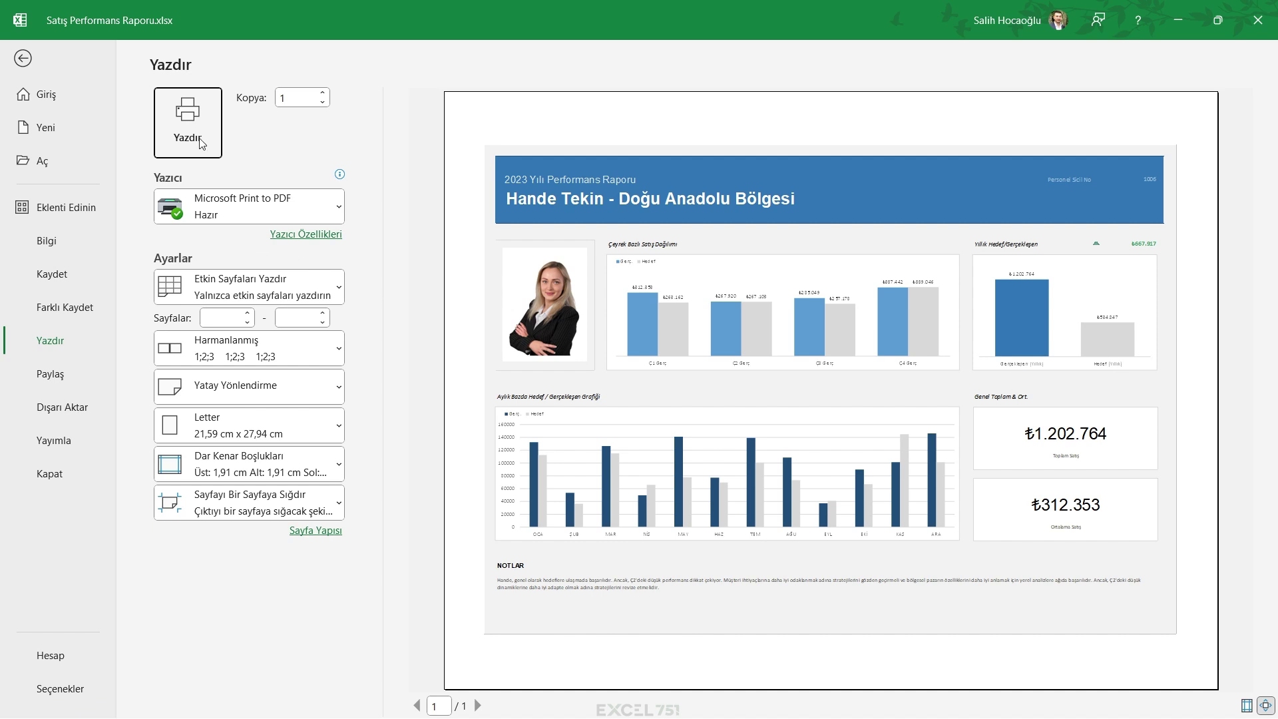
Close the print preview with Esc
key("Escape")
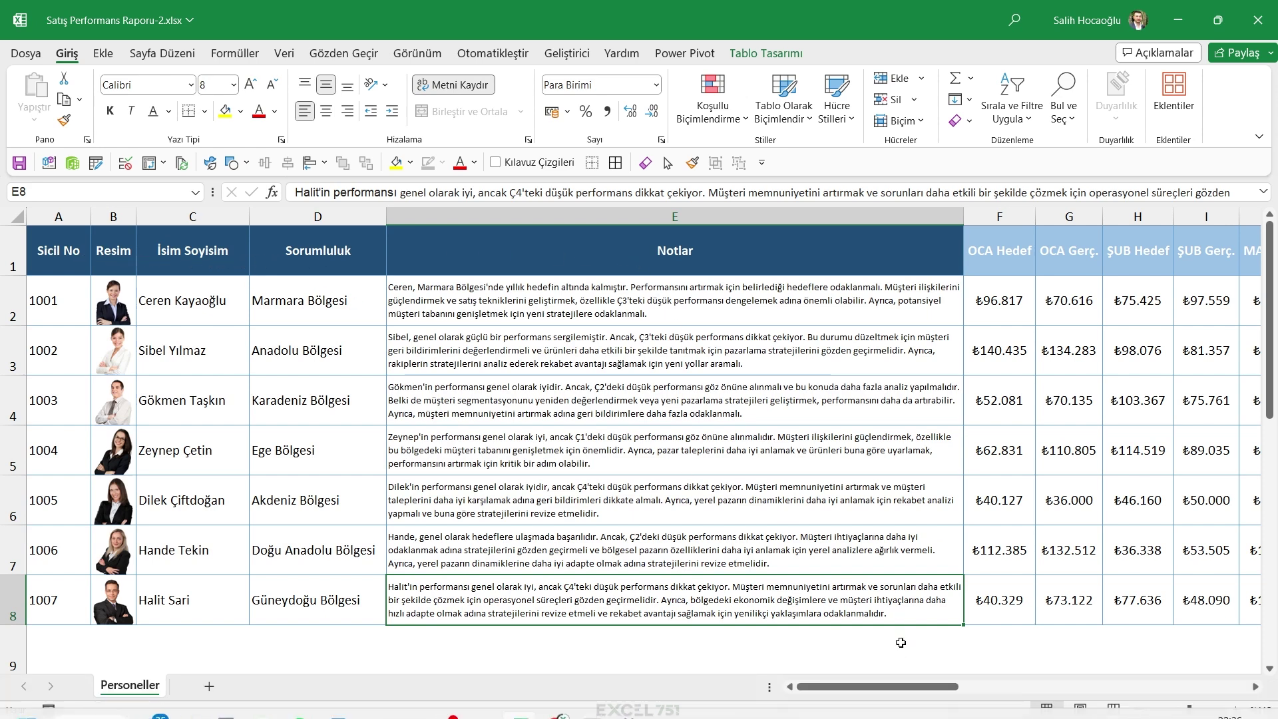
scroll(666, 433, "right", 10)
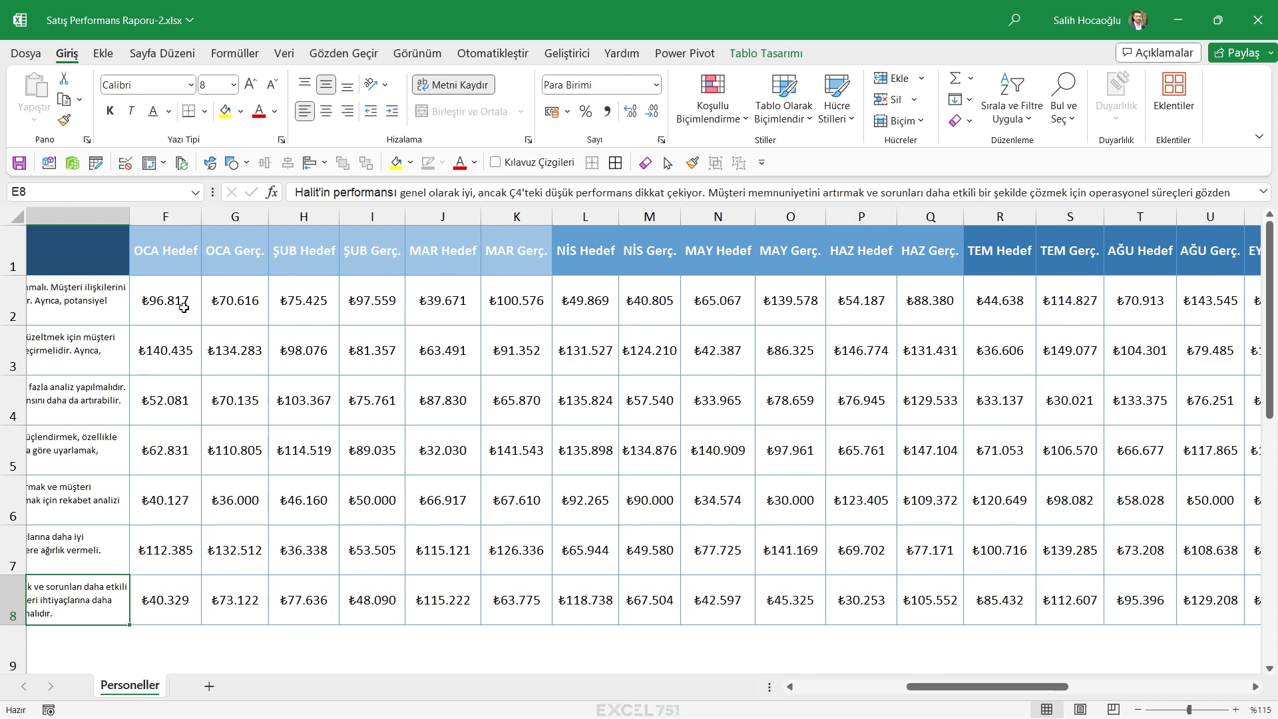
left_click_drag(181, 305, 499, 600)
left_click_drag(963, 692, 1012, 692)
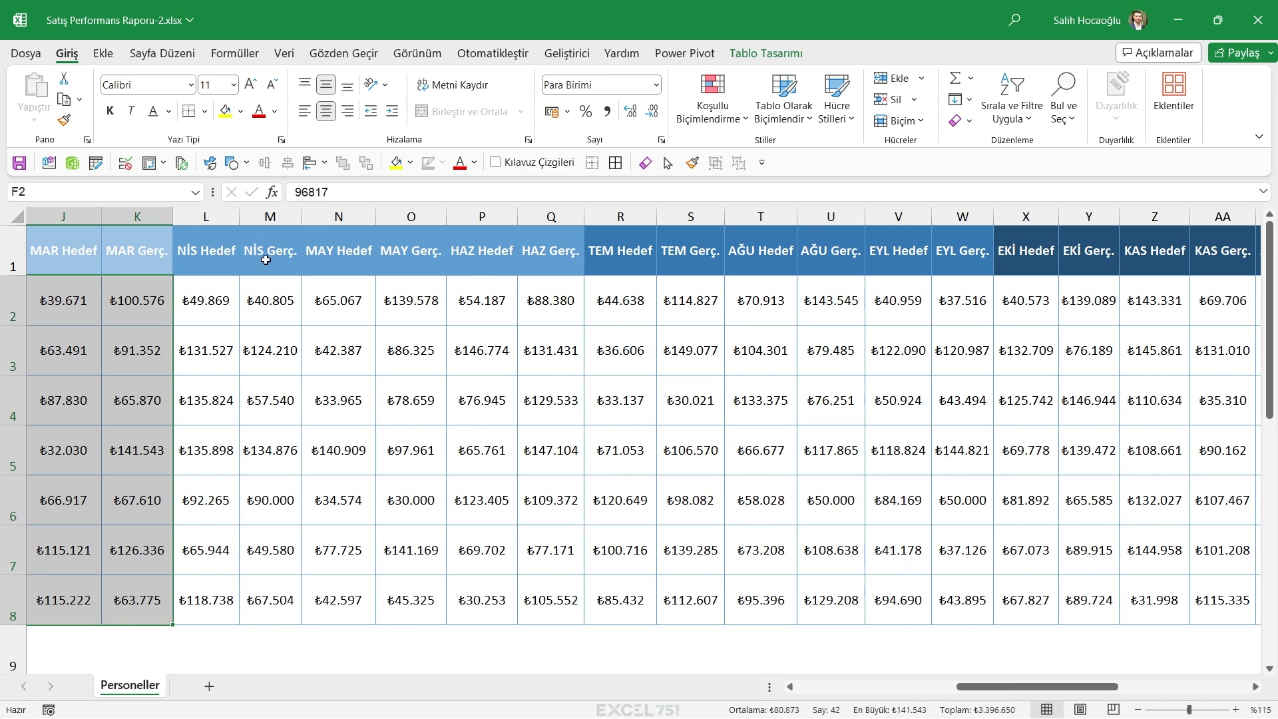
left_click_drag(199, 259, 1025, 256)
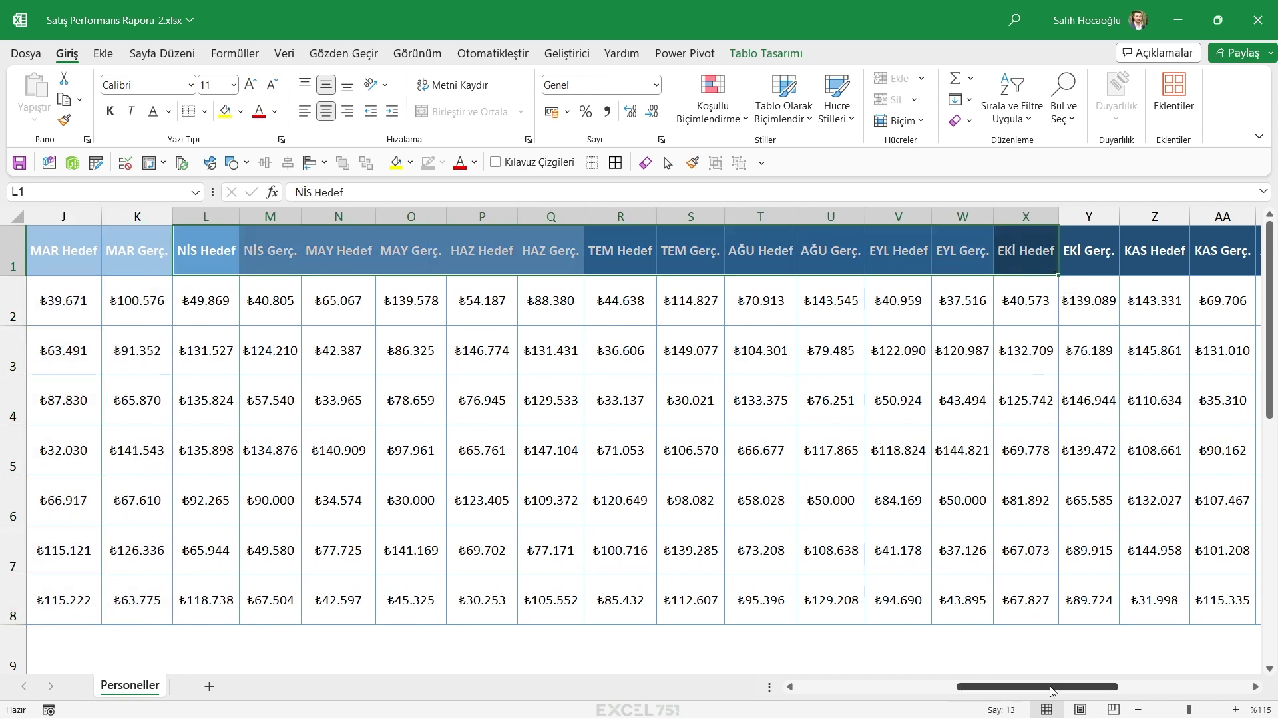
left_click_drag(1037, 687, 1164, 687)
left_click_drag(460, 308, 473, 606)
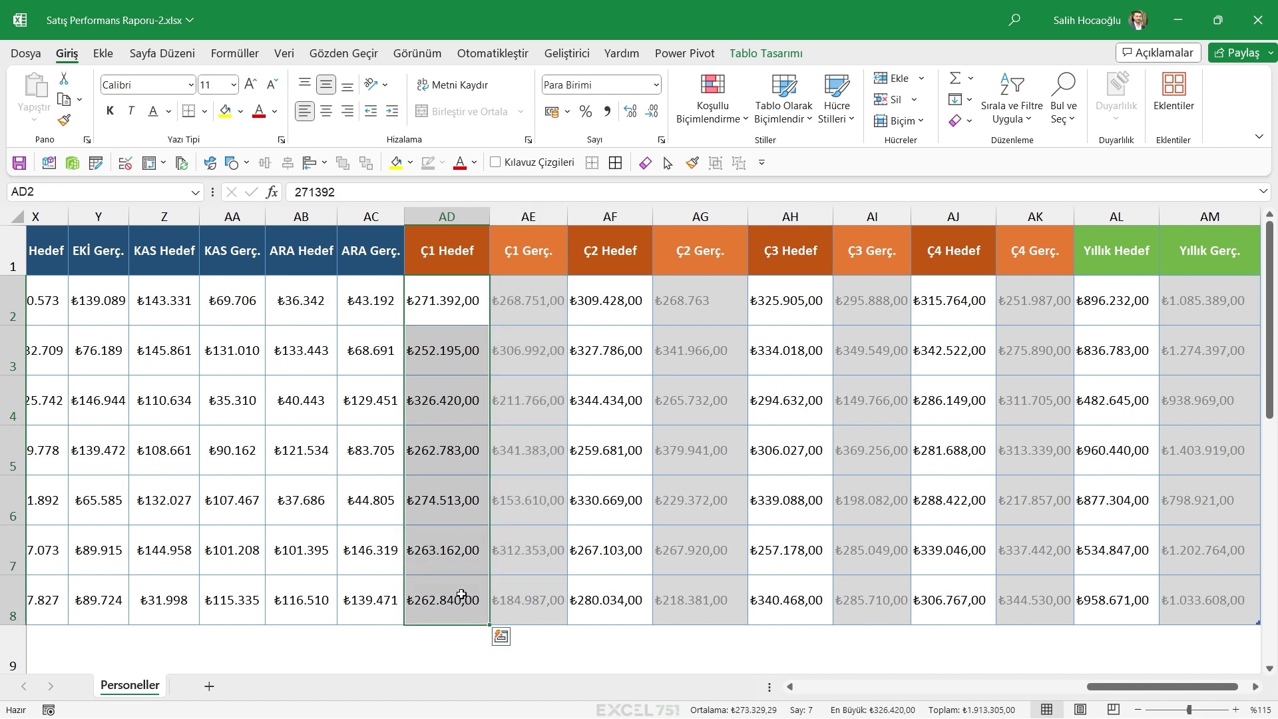
left_click(540, 312)
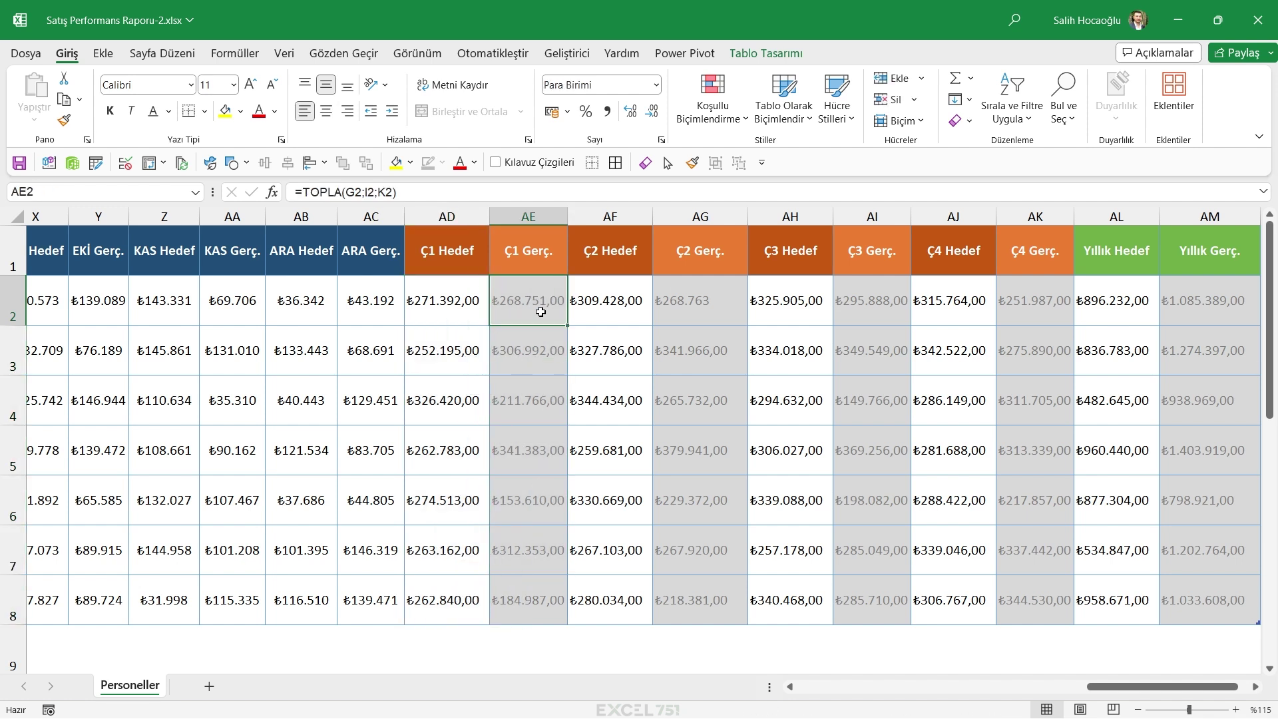
left_click(364, 303)
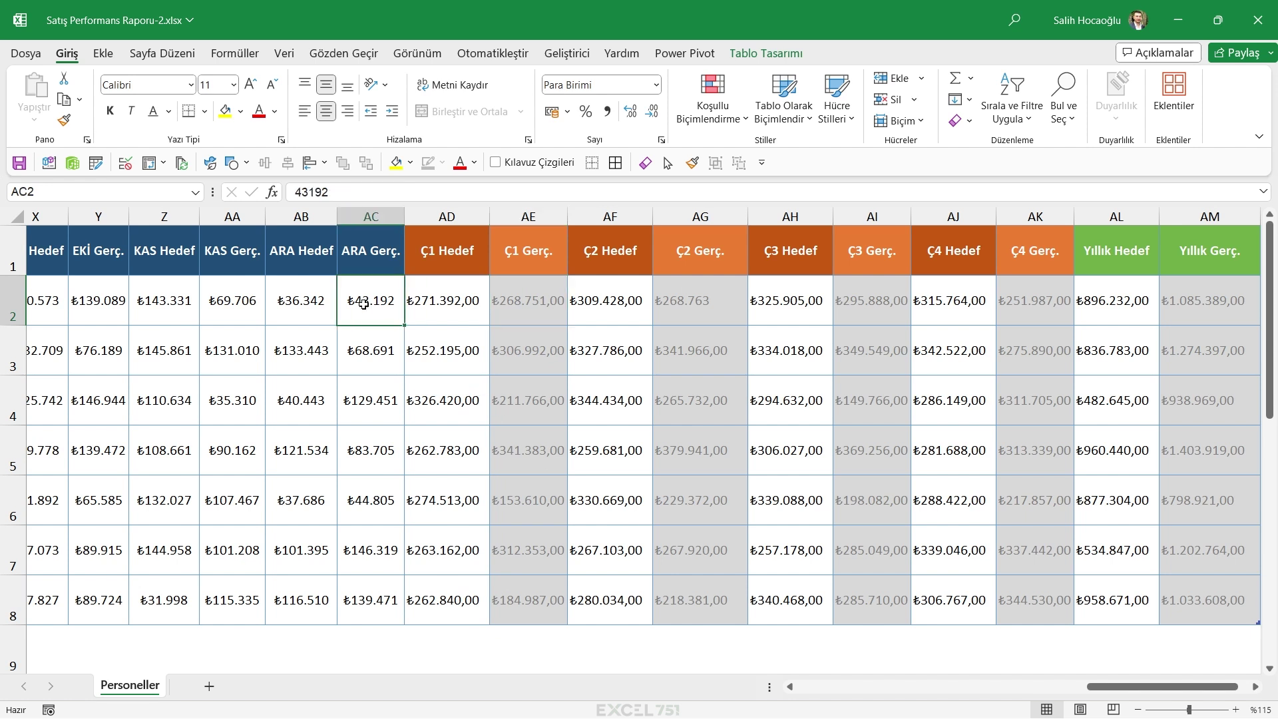
left_click(228, 300)
left_click_drag(537, 320, 557, 581)
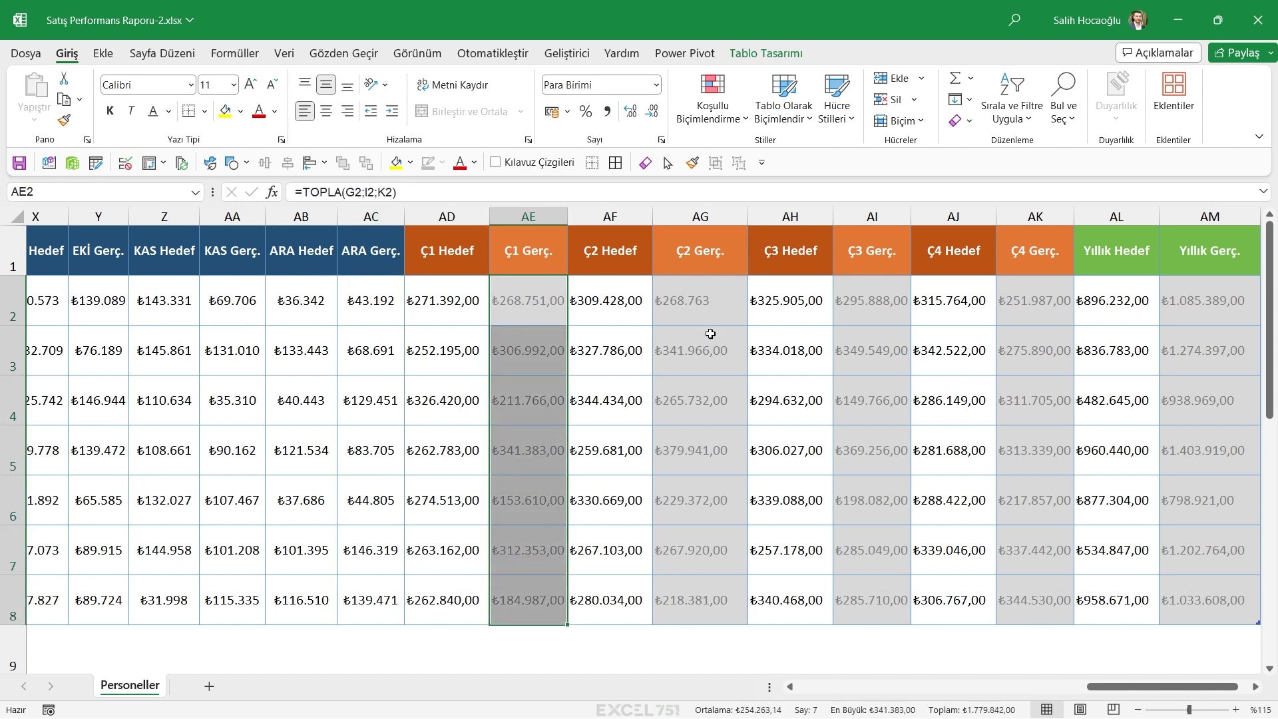
left_click_drag(710, 308, 713, 553)
left_click_drag(903, 314, 896, 602)
scroll(1195, 587, "right", 1)
left_click_drag(1130, 305, 1143, 596)
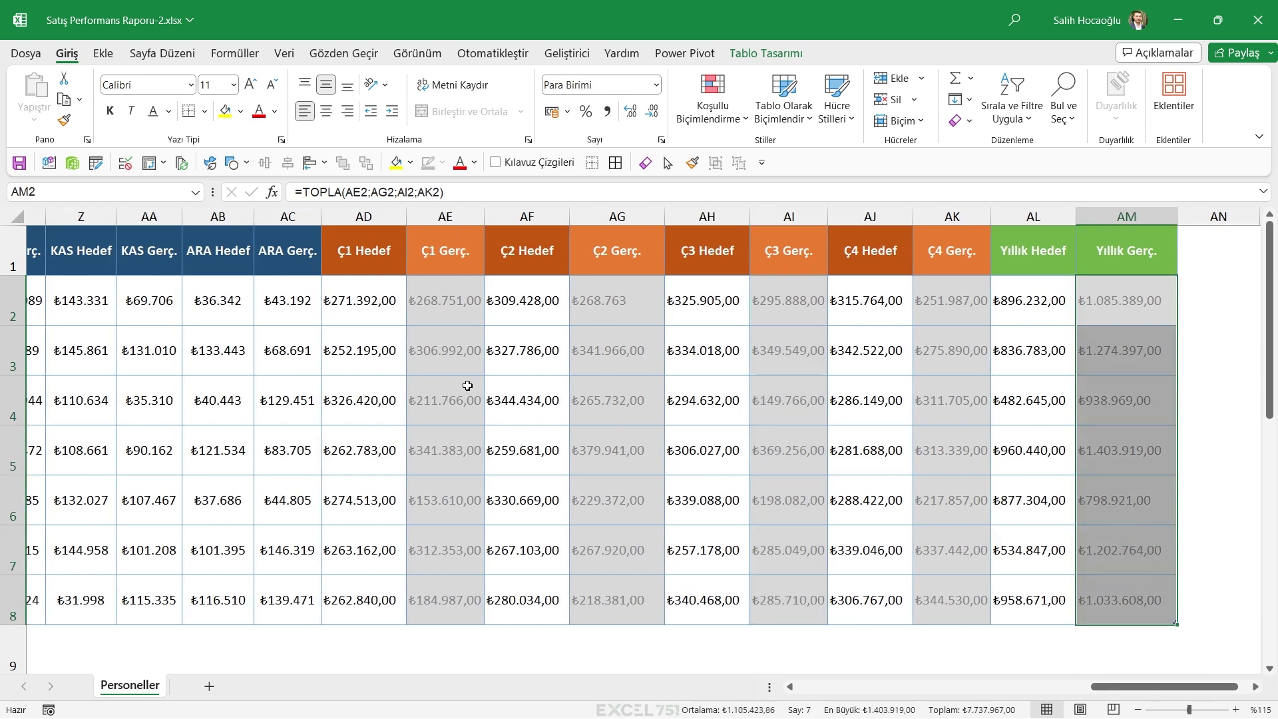
left_click(1128, 305)
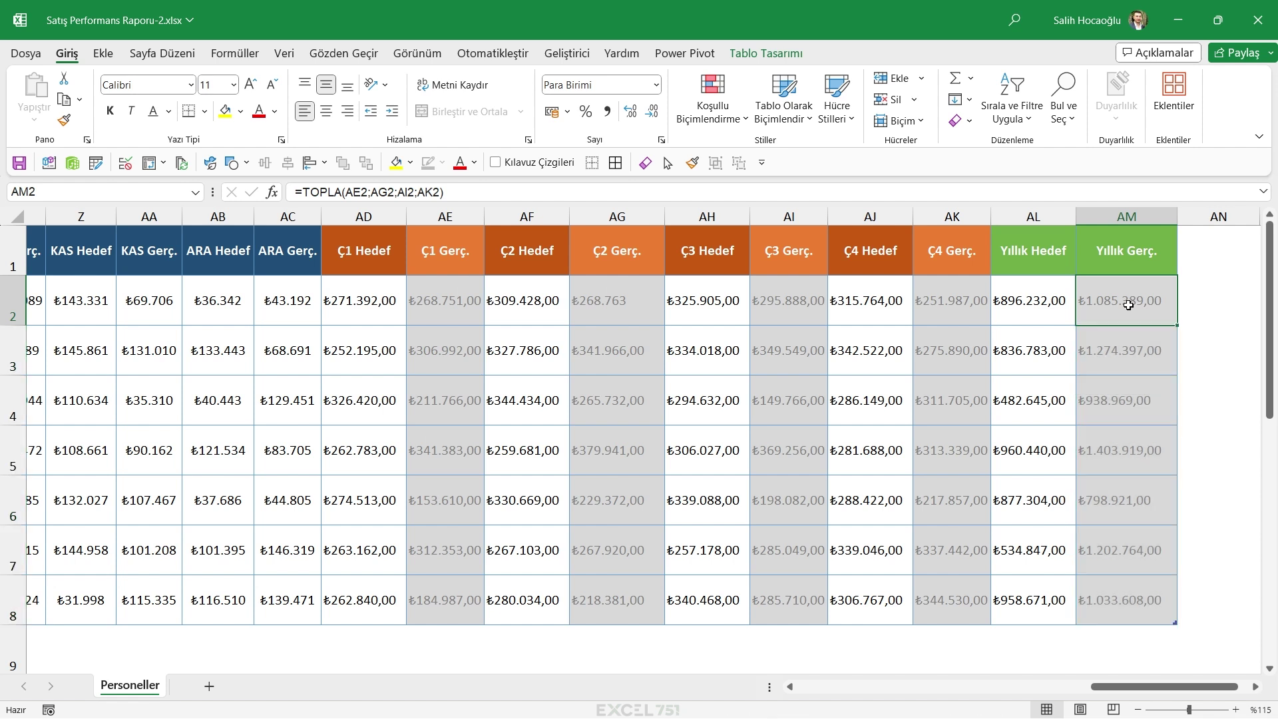
mouse_move(1029, 305)
left_mouse_down()
mouse_move(1036, 596)
mouse_move(1037, 305)
left_mouse_up()
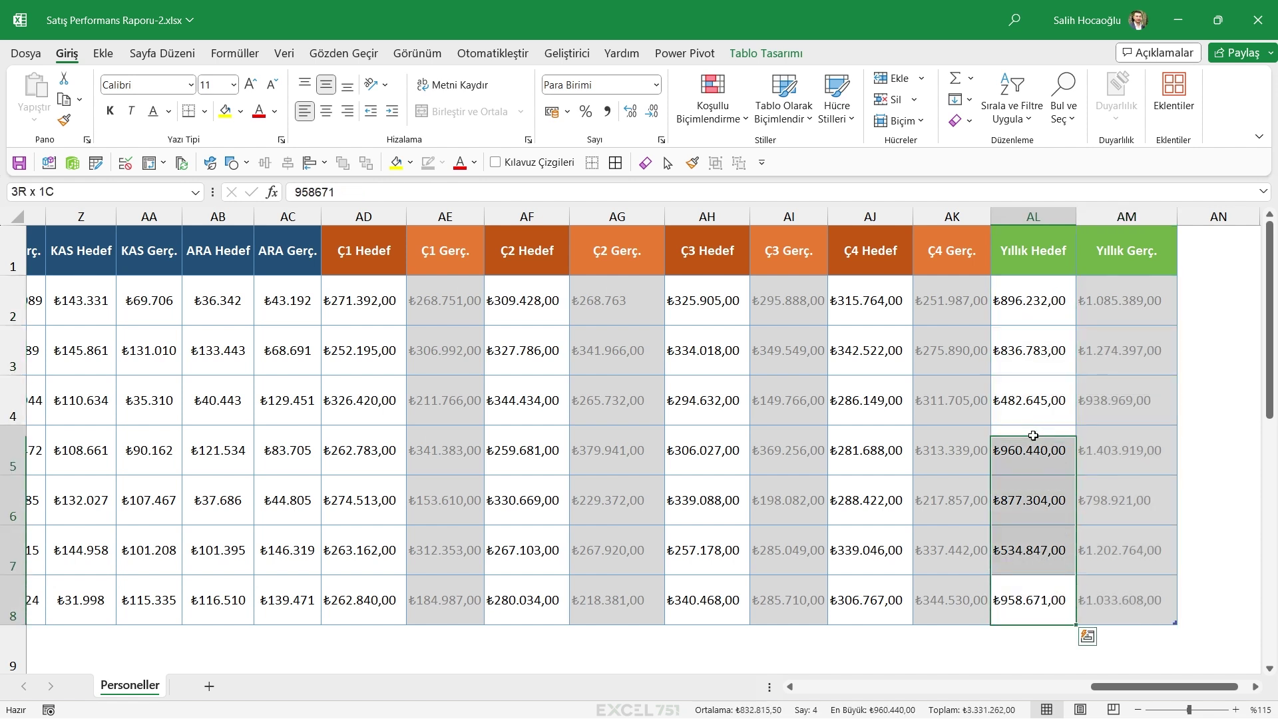
Insert two blank rows above the Personeller table header
key("ctrl+a")
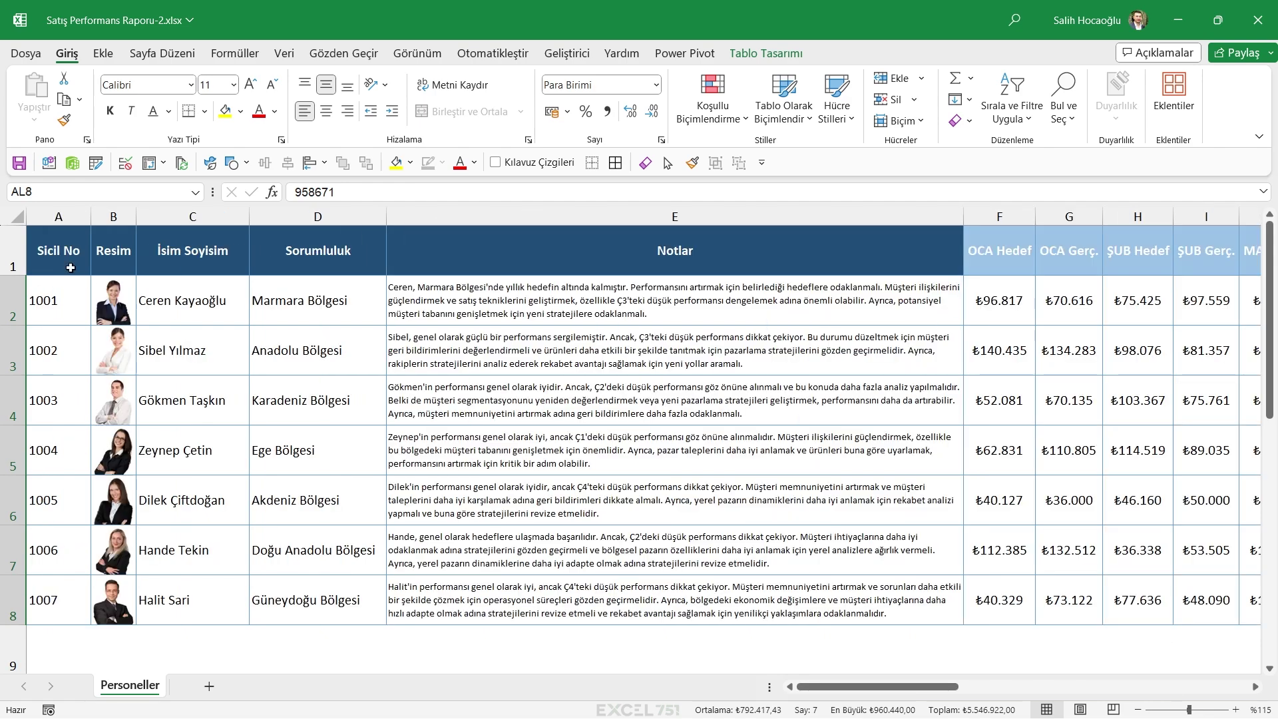
left_click(28, 251)
left_click(15, 253)
key("ctrl+plus")
key("ctrl+plus")
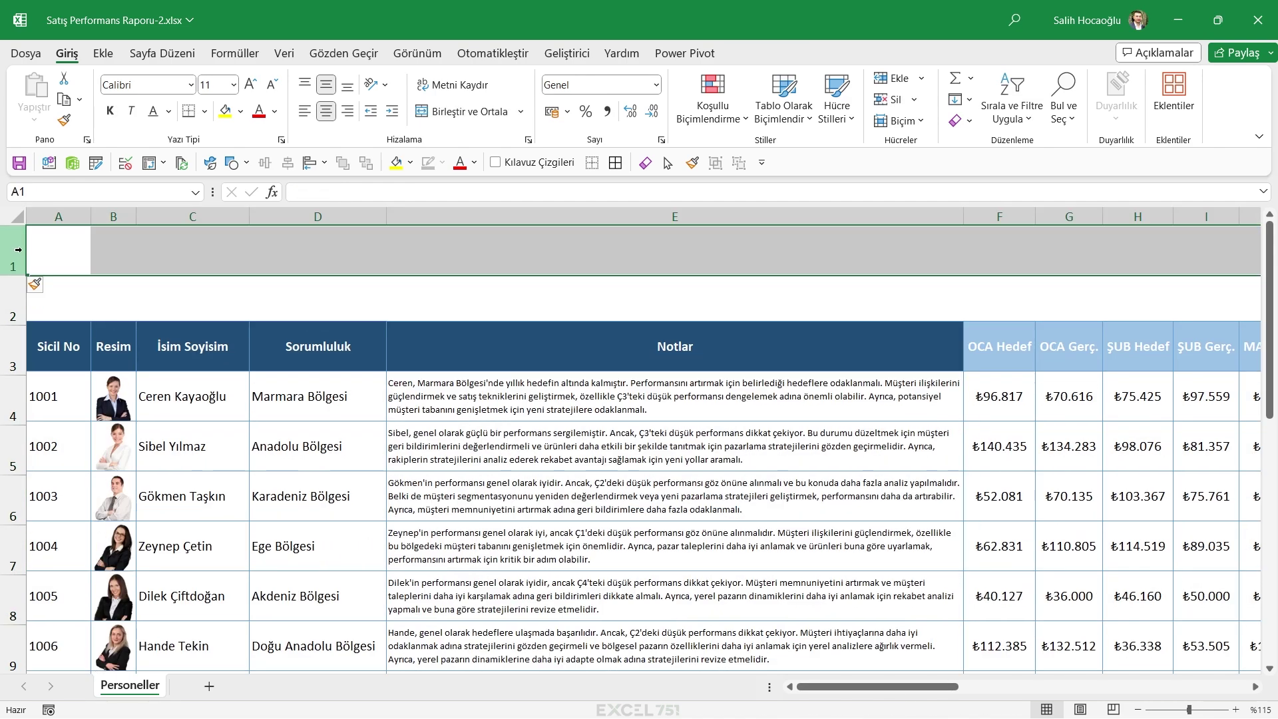
left_click_drag(16, 300, 21, 251)
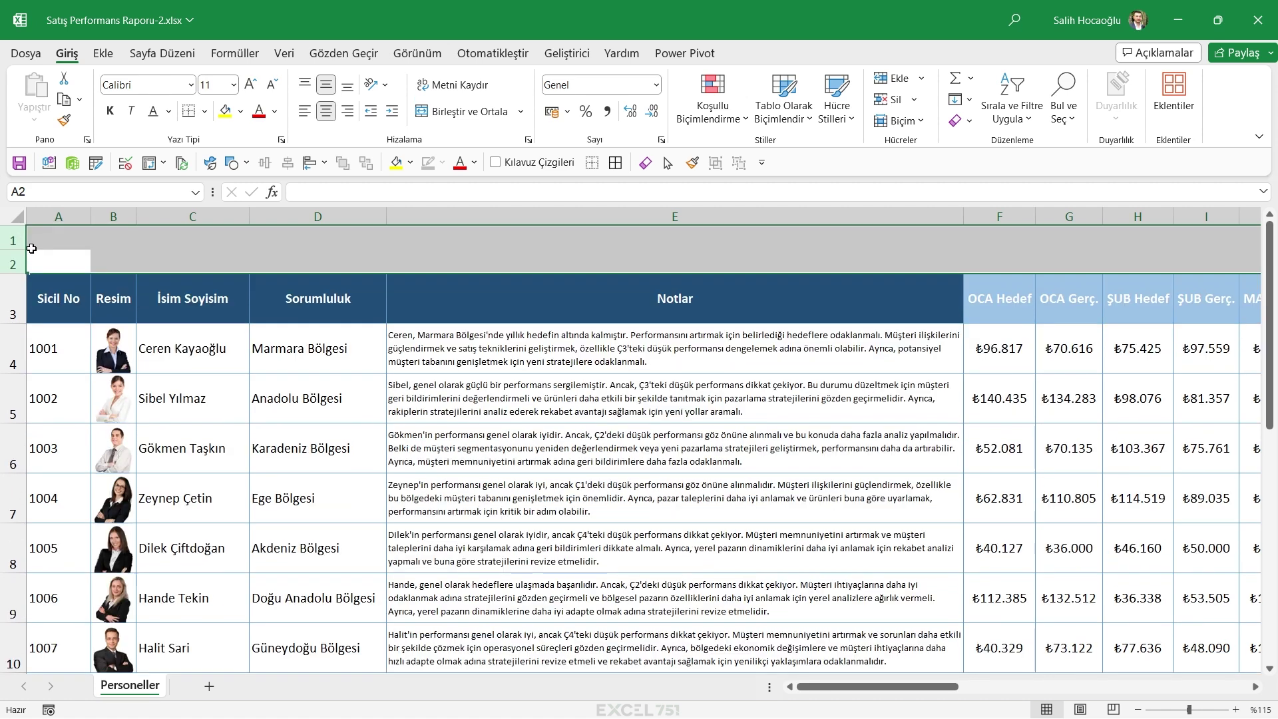
Label cell A1 'Yıl Seçiniz'
left_click(38, 241)
type("Yıl Seçiniz")
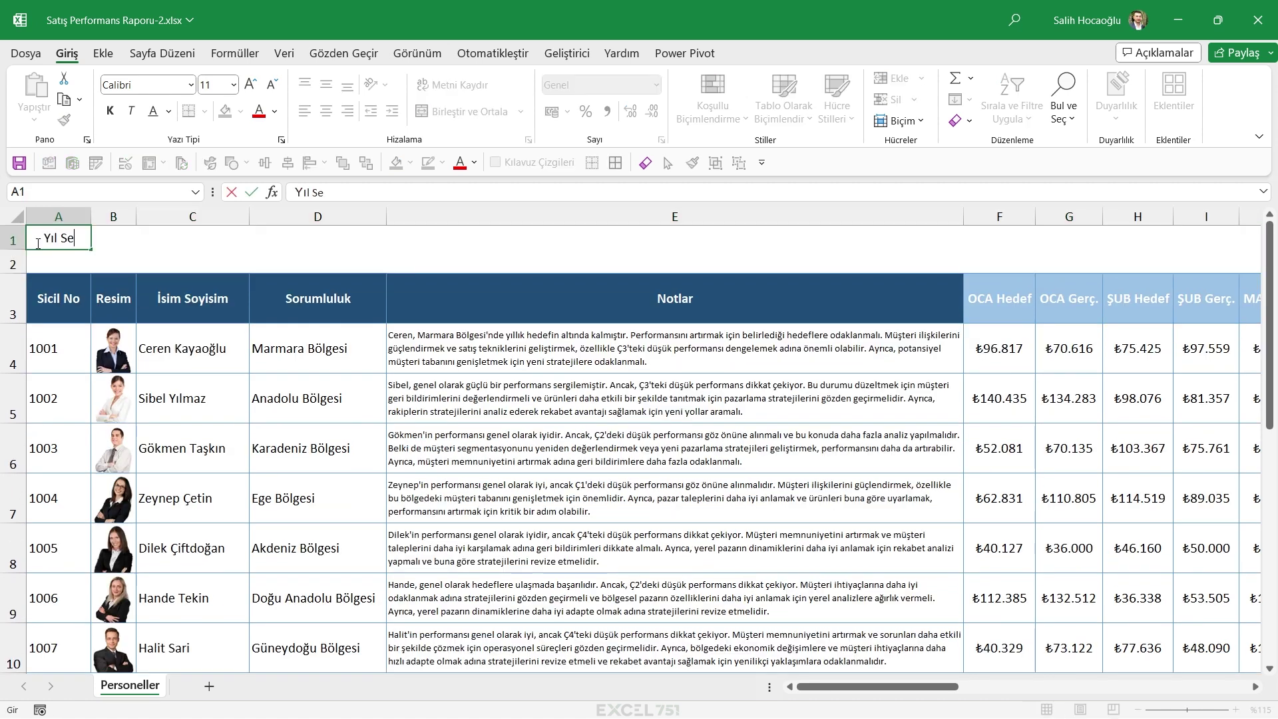
key("Tab")
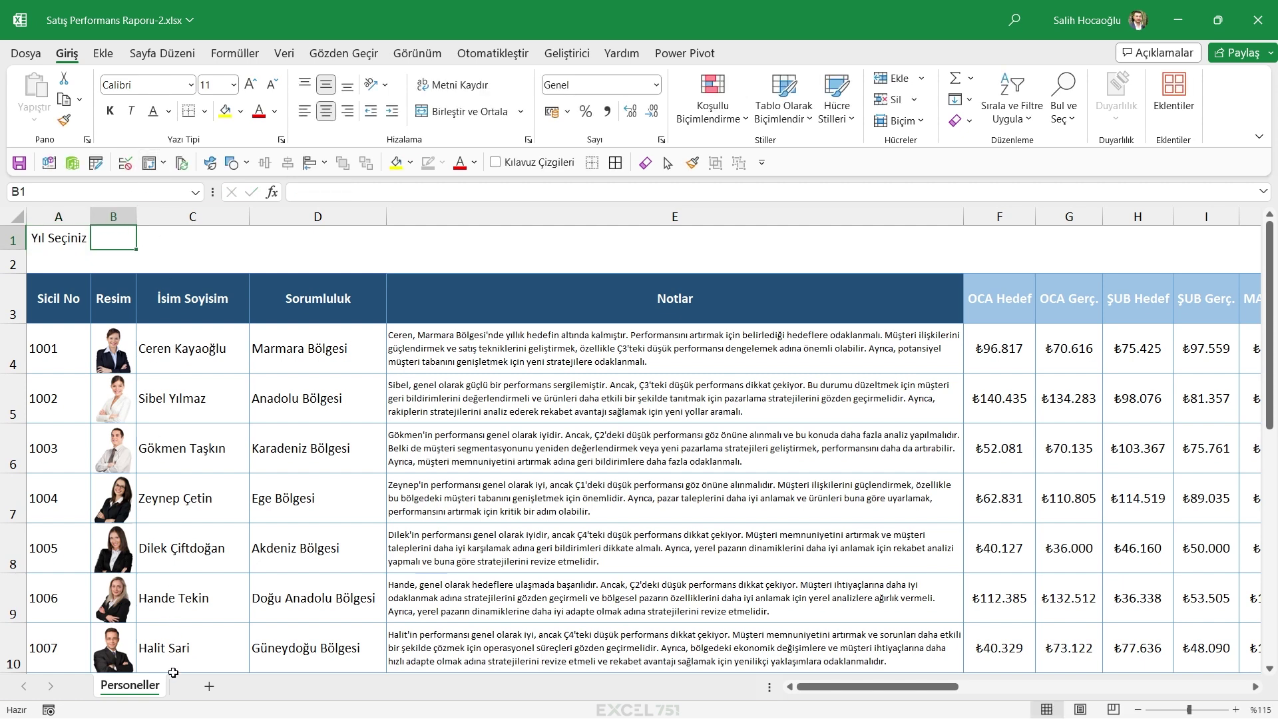
Add a new sheet named 'data'
left_click(209, 686)
double_click(197, 686)
type("data")
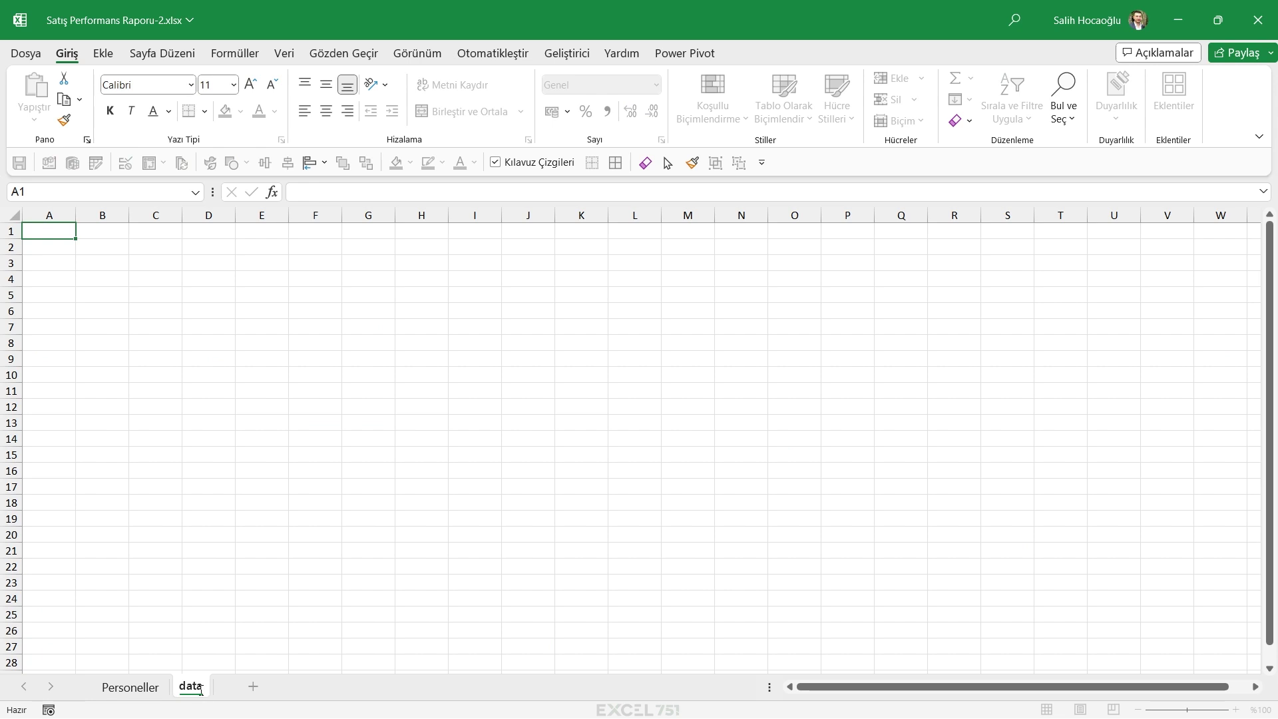
key("Return")
Enter the 'Yıl' header in A1 and the current-year formula =YIL(BUGÜN()) in A3
scroll(177, 570, "up", 2, "ctrl")
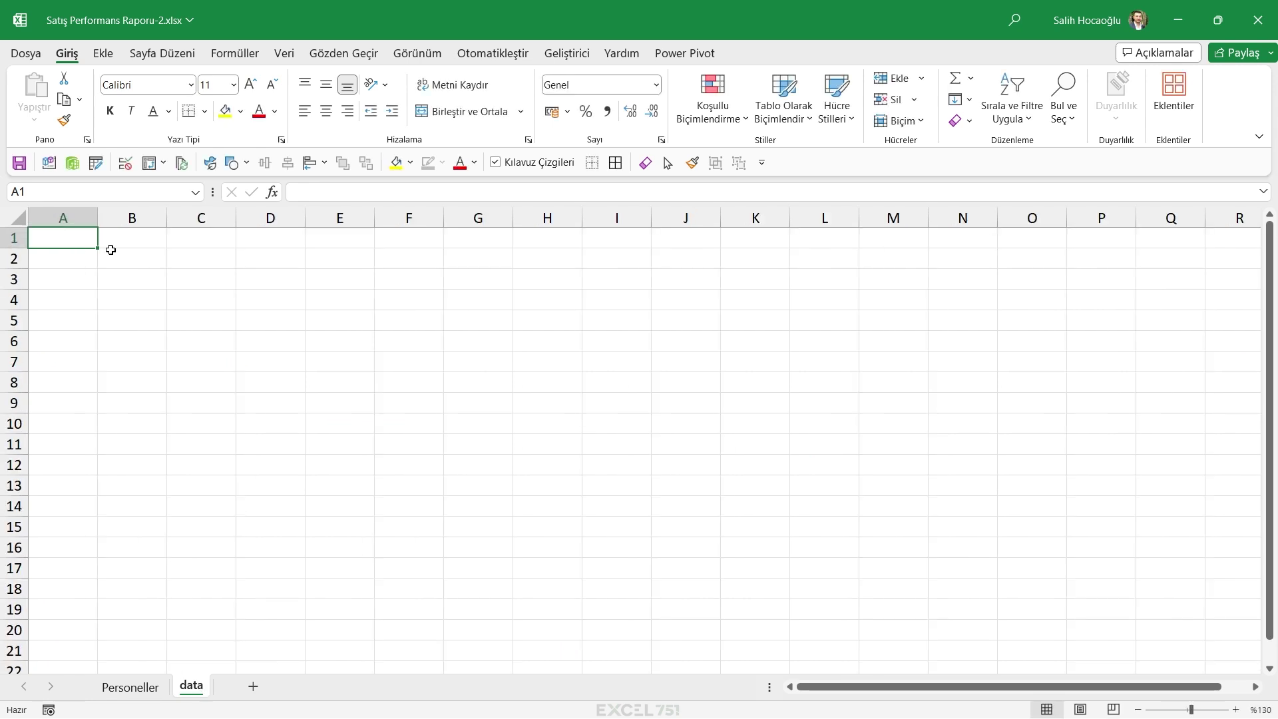
type("Yıl")
key("Return")
key("Return")
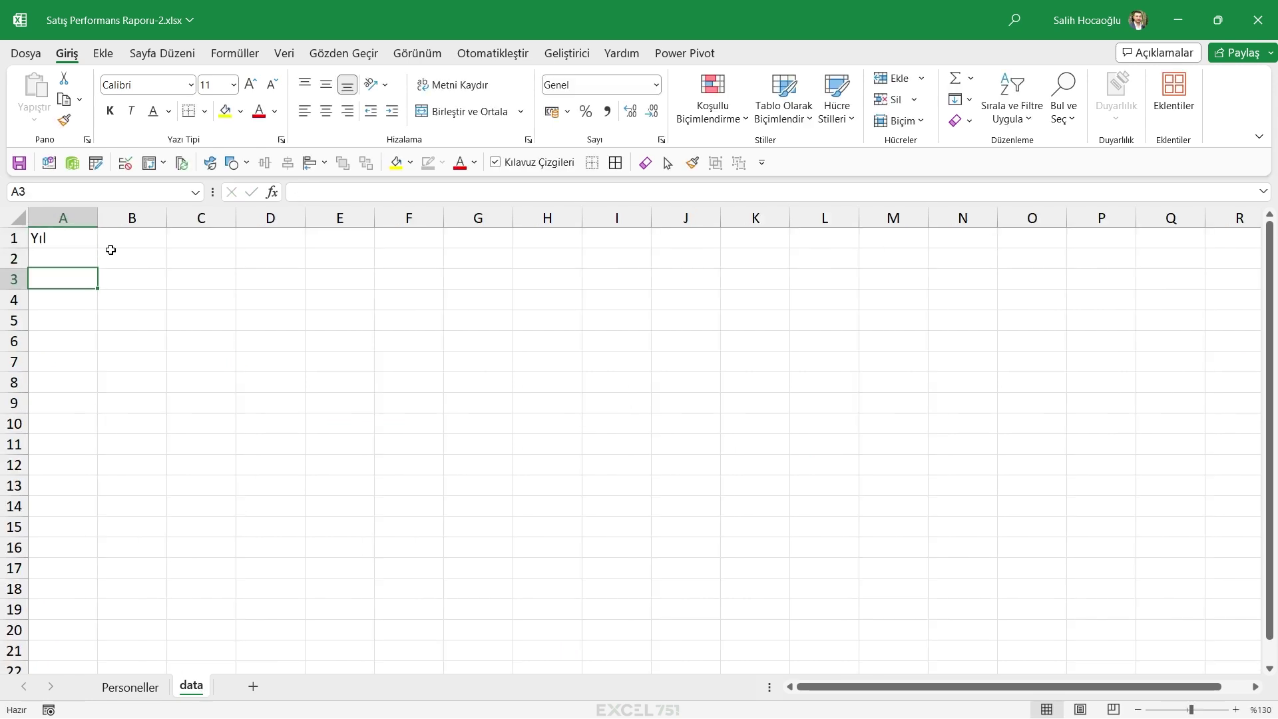
type("=")
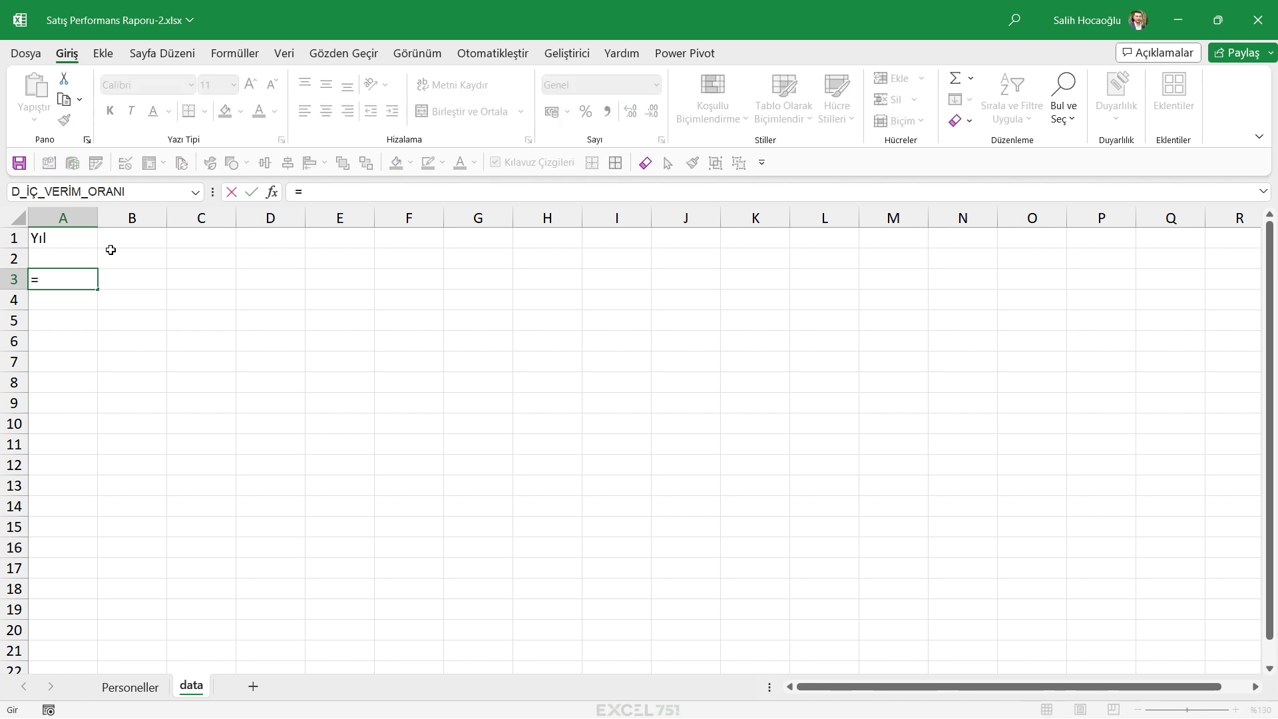
type("YIL(BUGÜ")
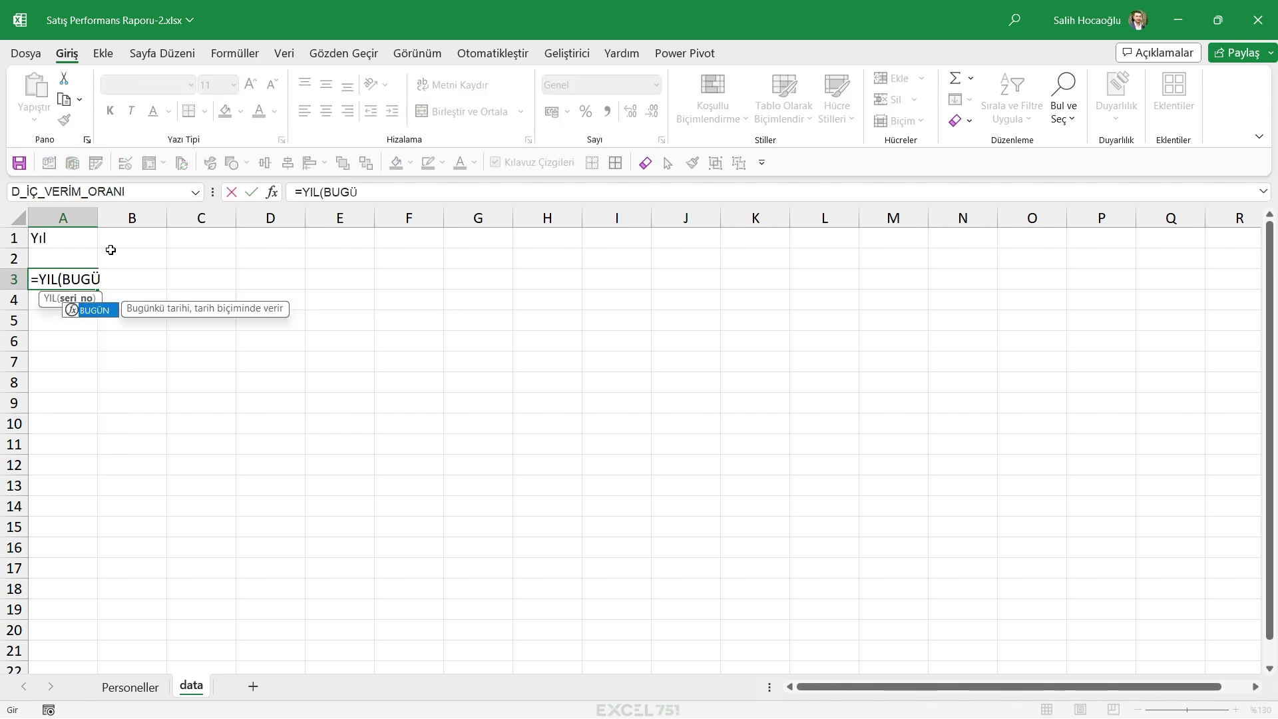
type("N())")
key("ctrl+Return")
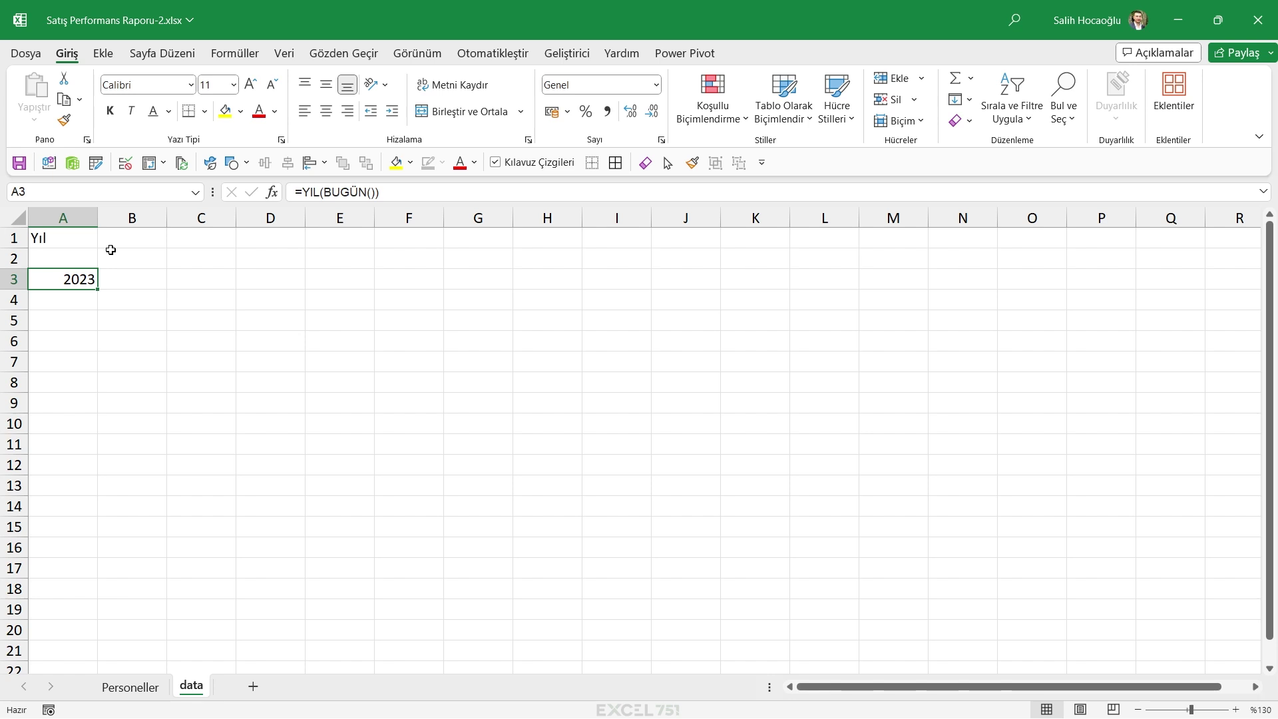
Add previous- and next-year formulas in A2 and A4, extending the series to A5
left_click(82, 263)
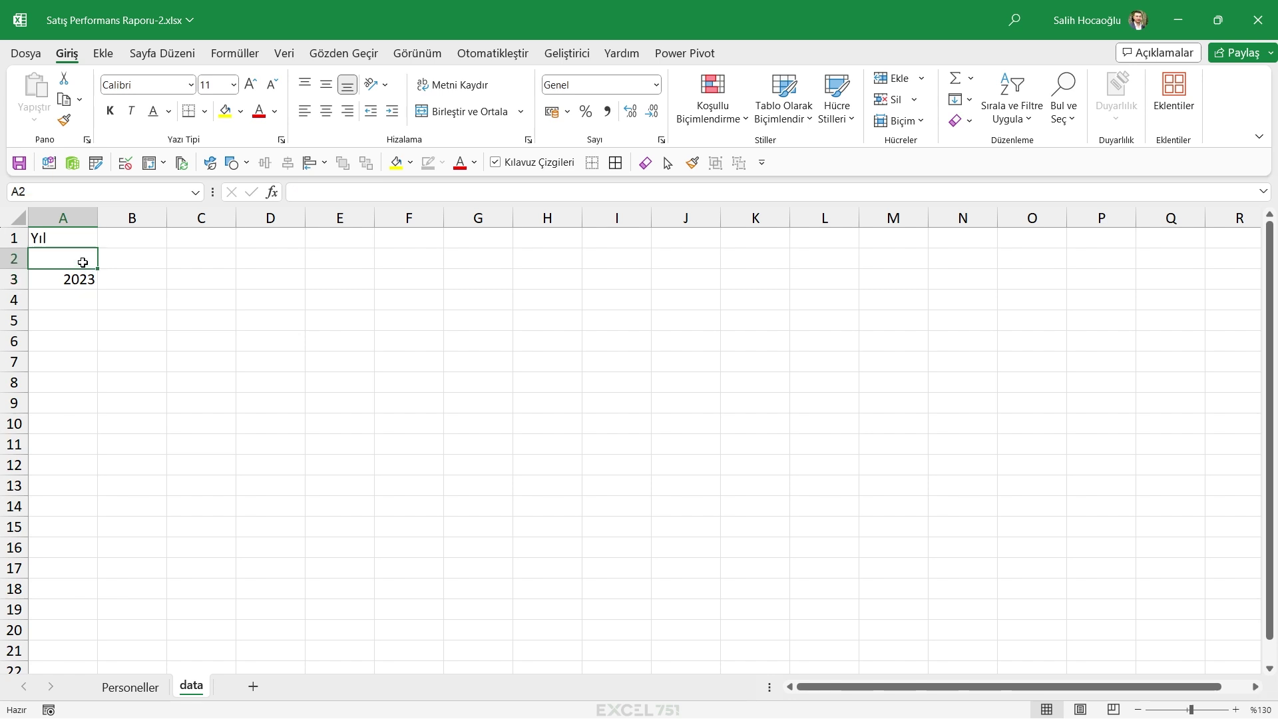
type("=")
key("Down")
type("-")
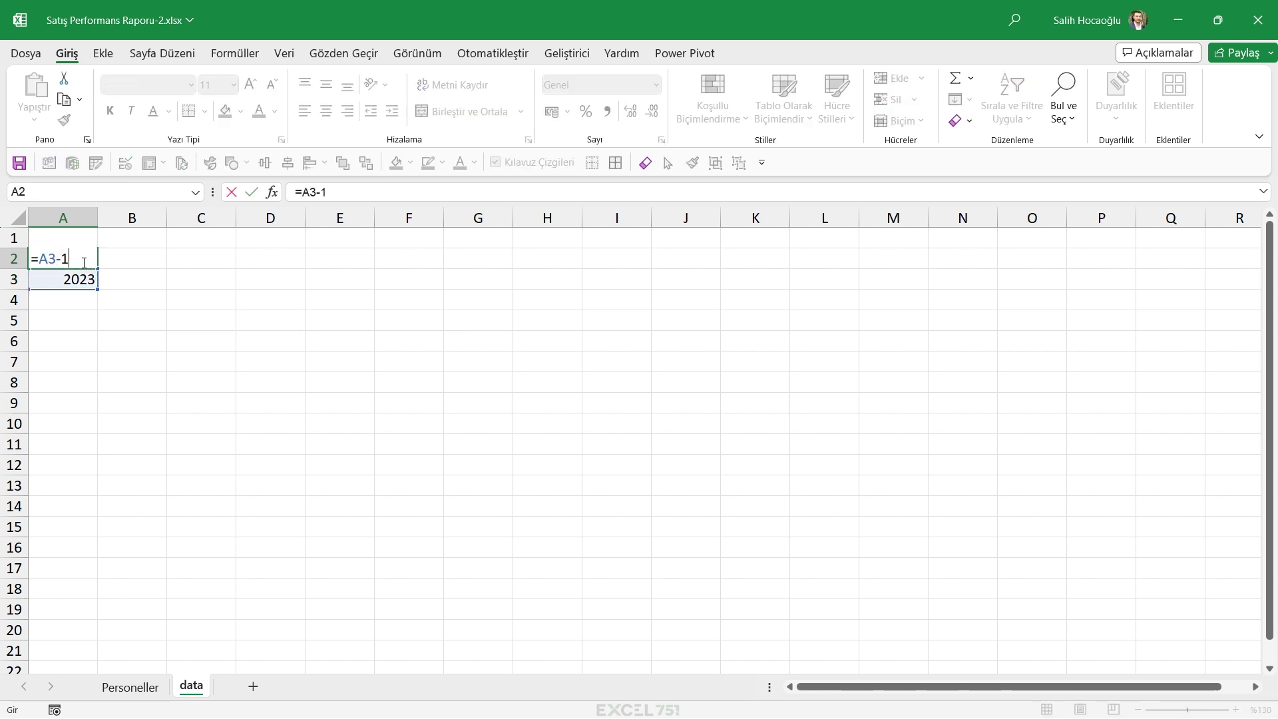
key("ctrl+Return")
left_click(89, 295)
type(")")
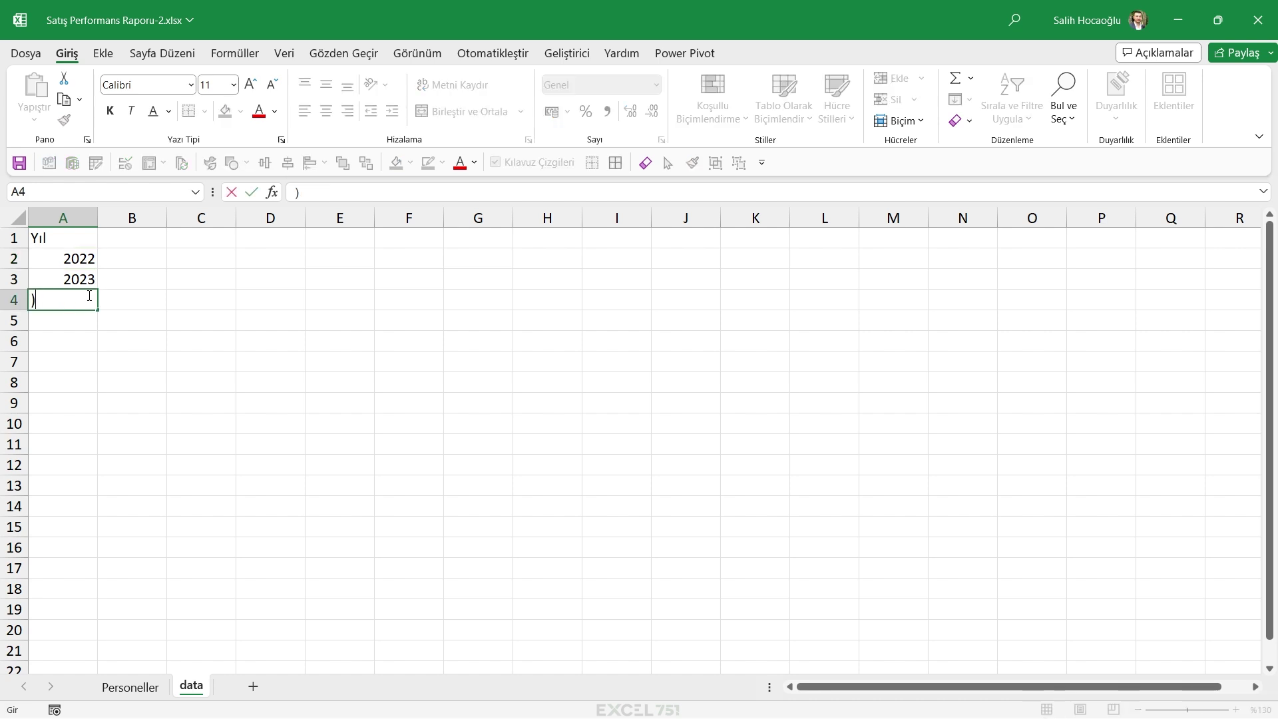
type("=1")
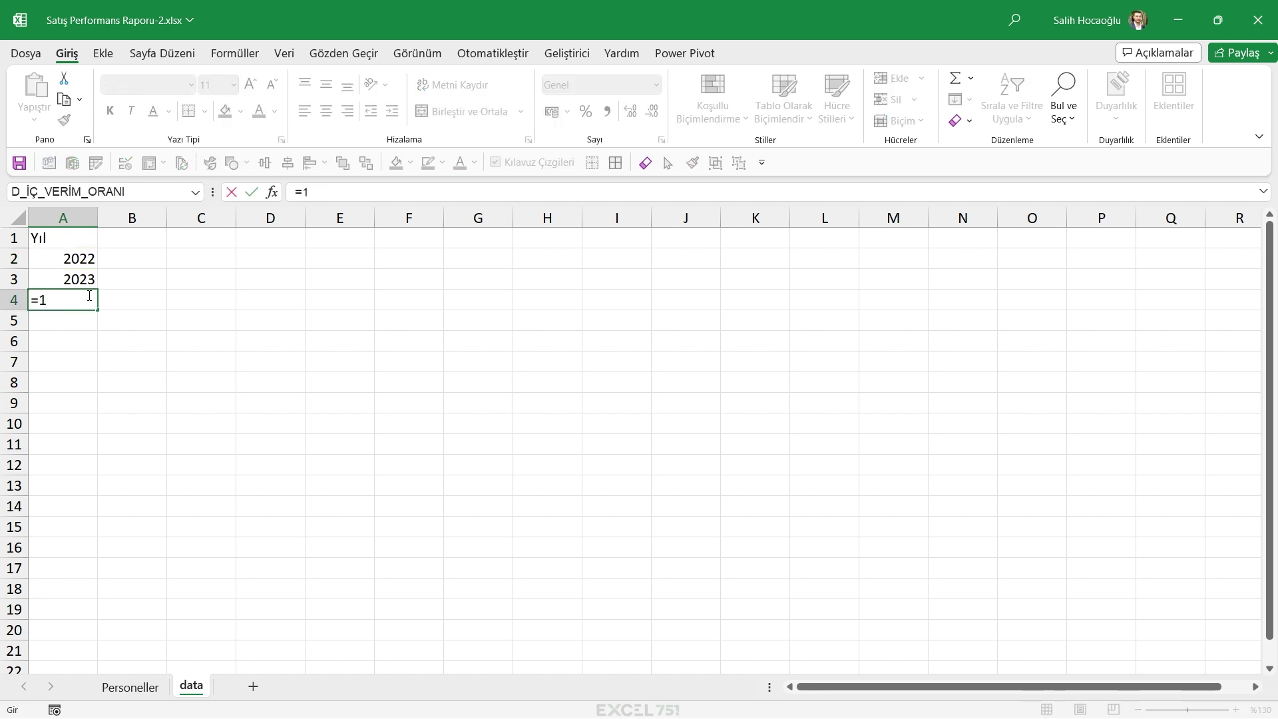
type("A3+")
key("ctrl+Return")
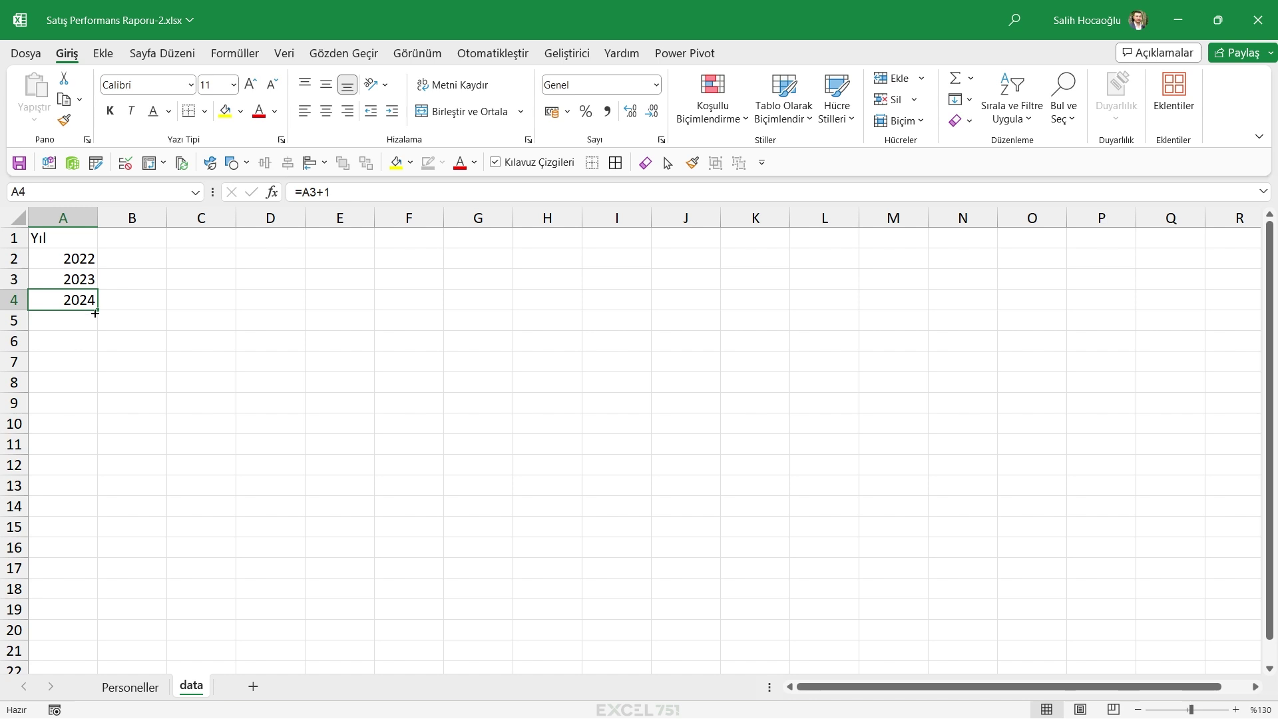
left_click_drag(95, 313, 95, 330)
left_click(201, 383)
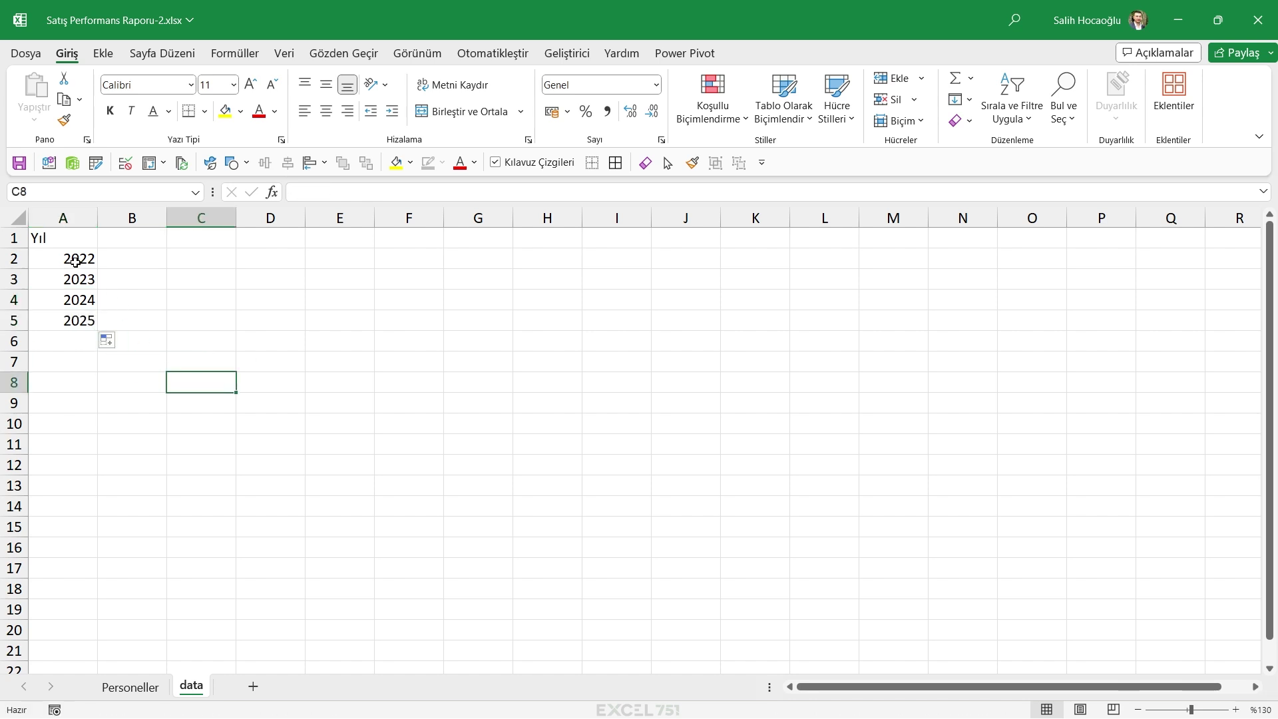
Name the A2:A5 year range Lst_Yıllar via the Name Box and return to Personeller
left_click_drag(76, 261, 78, 320)
left_click(69, 192)
type("Ls")
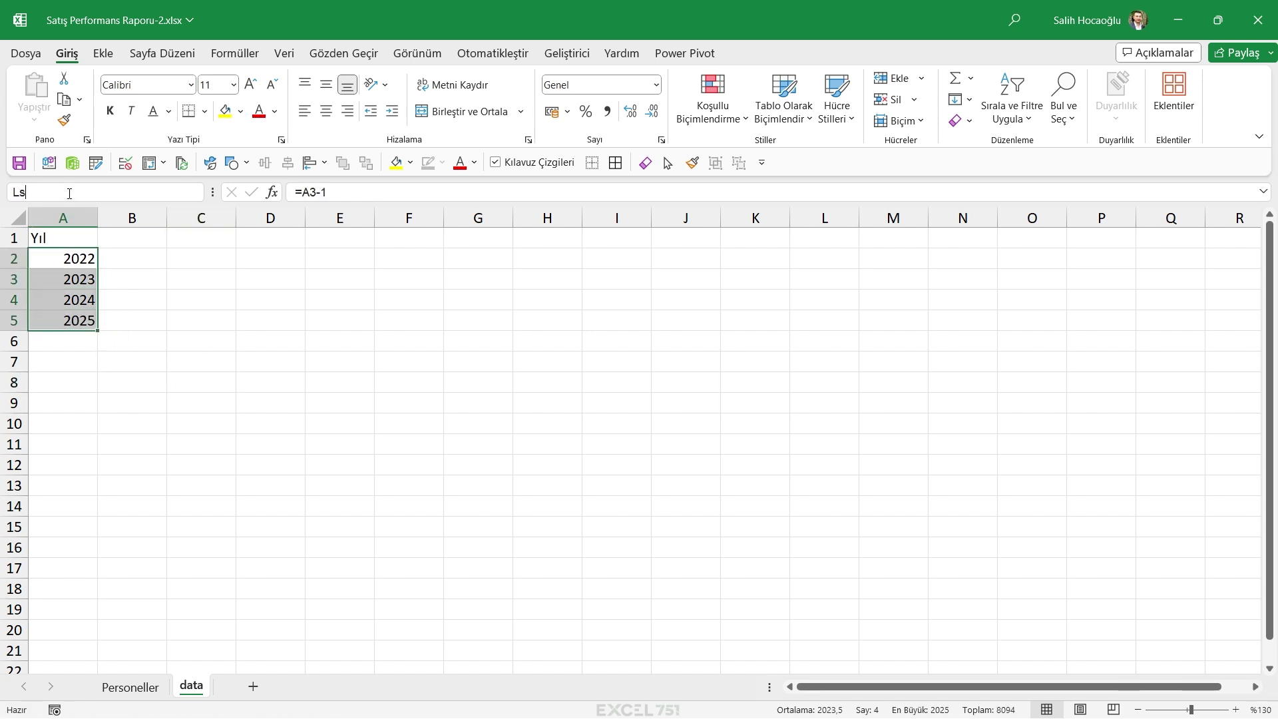
type("t_Yıl")
key("Return")
left_click(199, 382)
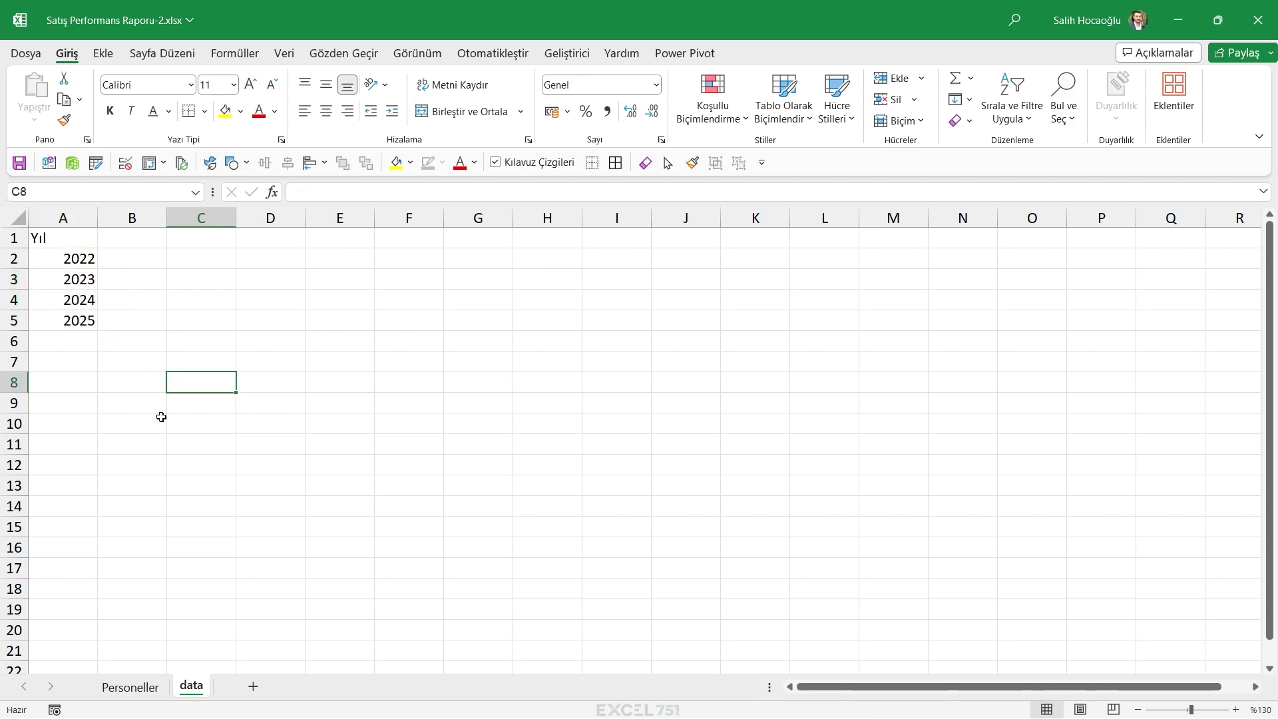
left_click(131, 687)
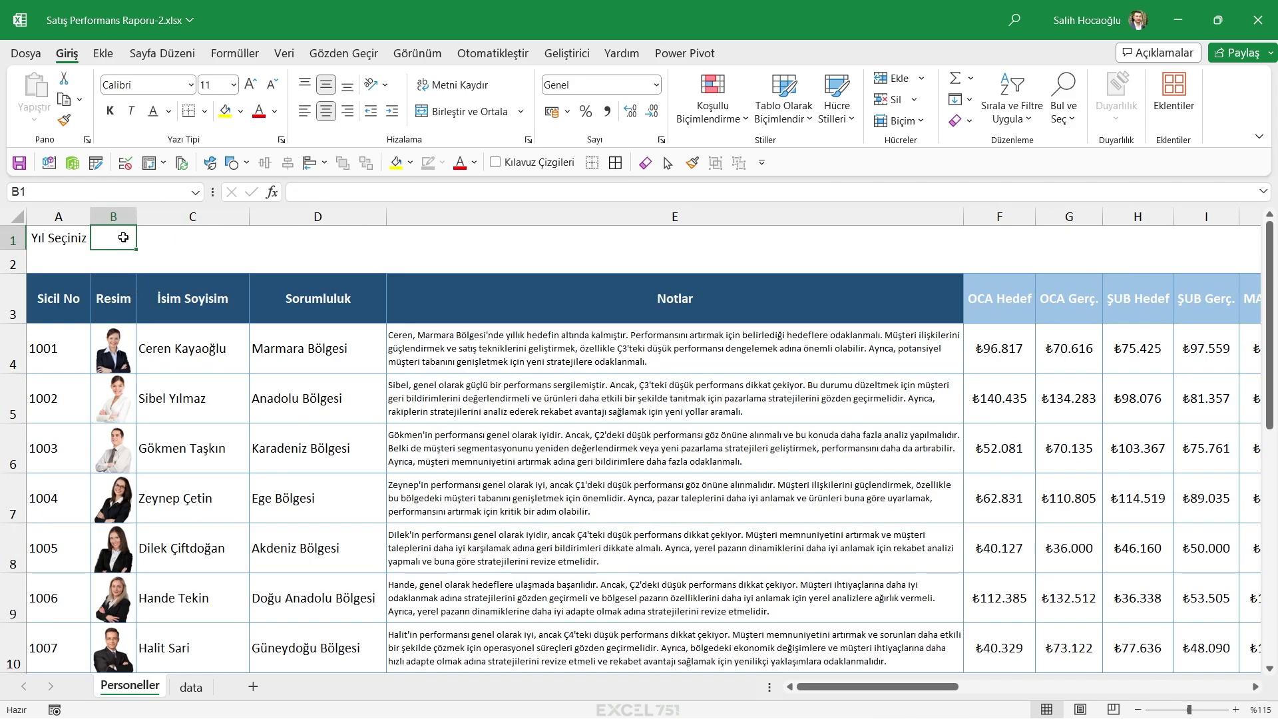
Add a Liste data validation on B1 sourced from Lst_Yıllar, then pick 2023
left_click(284, 53)
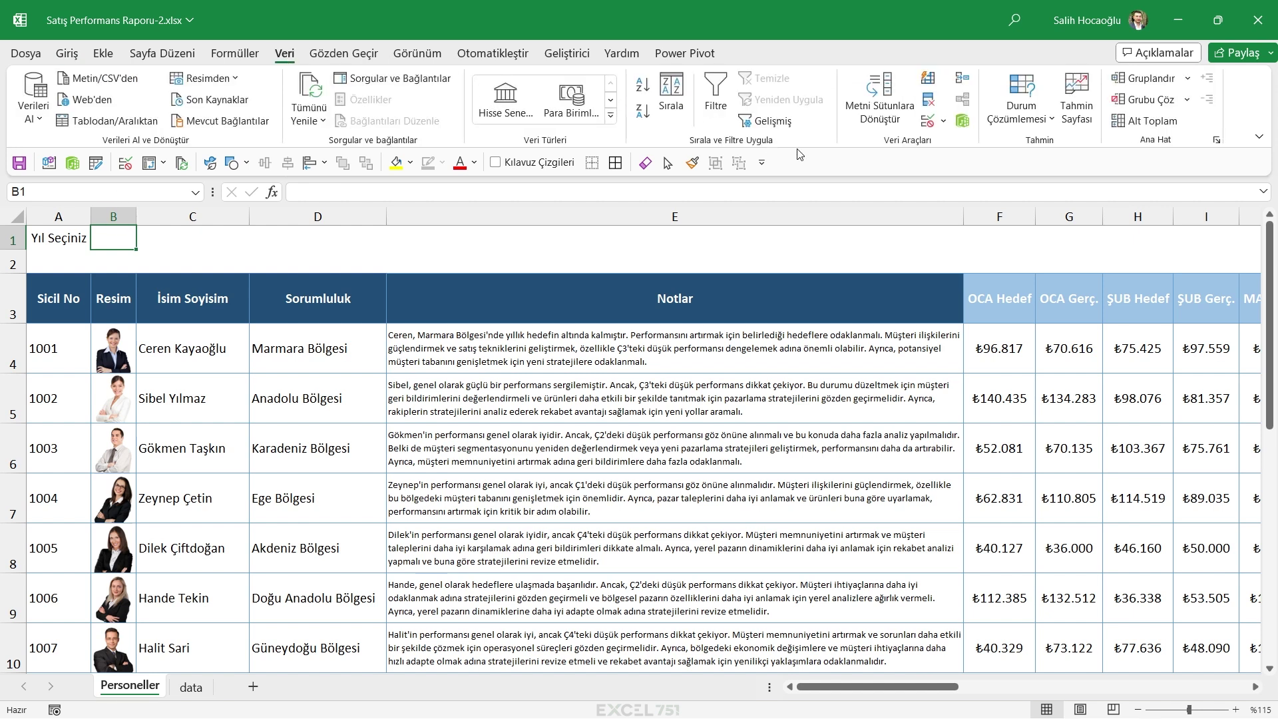
left_click(928, 121)
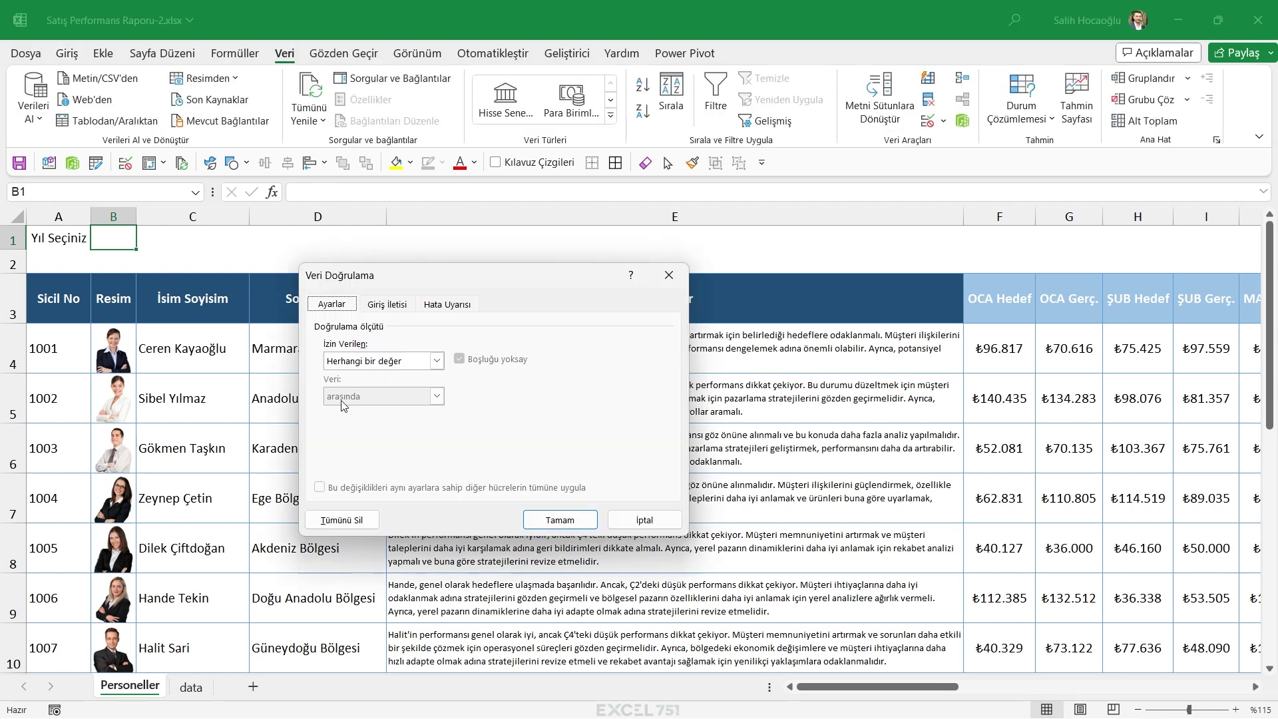
left_click(436, 361)
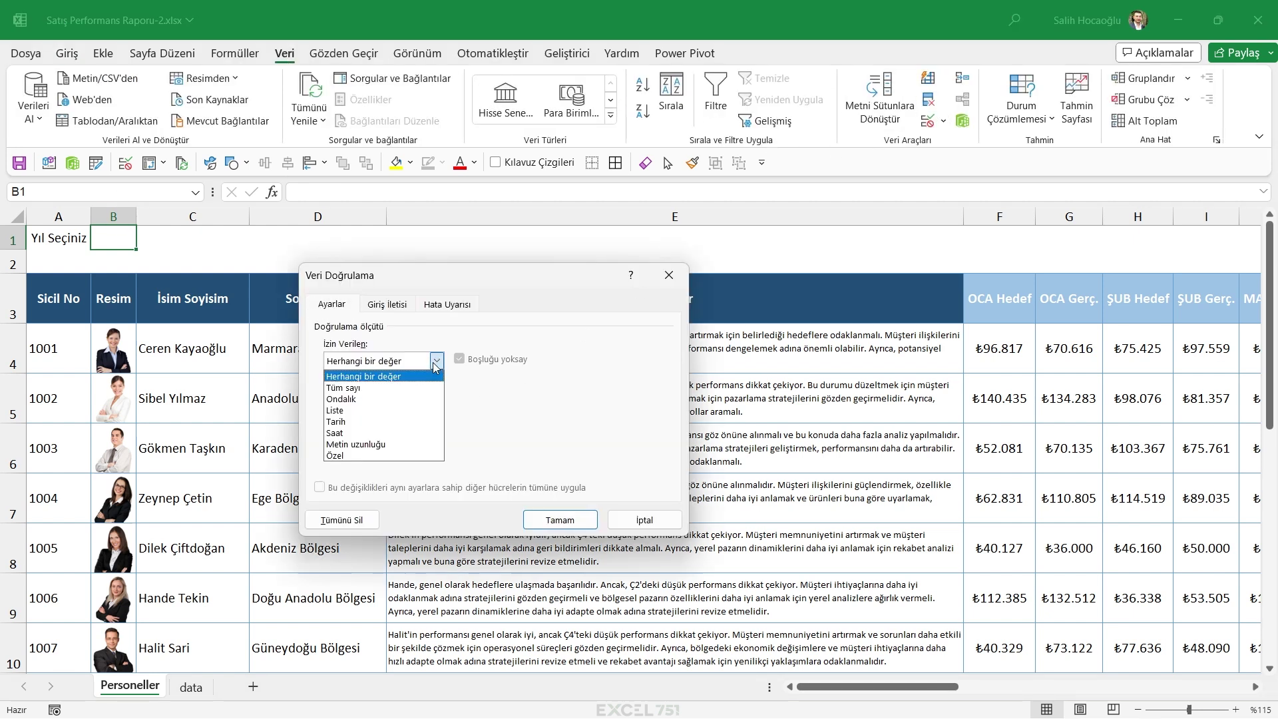
left_click(377, 410)
left_click(387, 427)
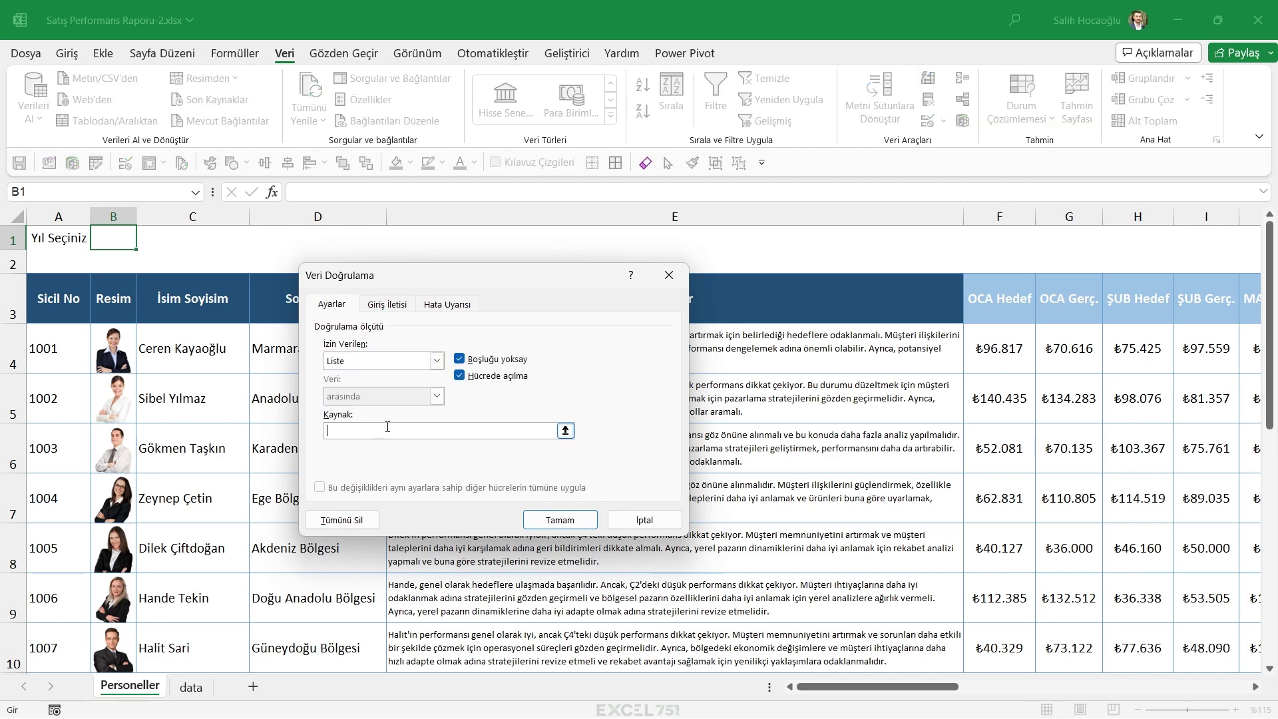
key("F3")
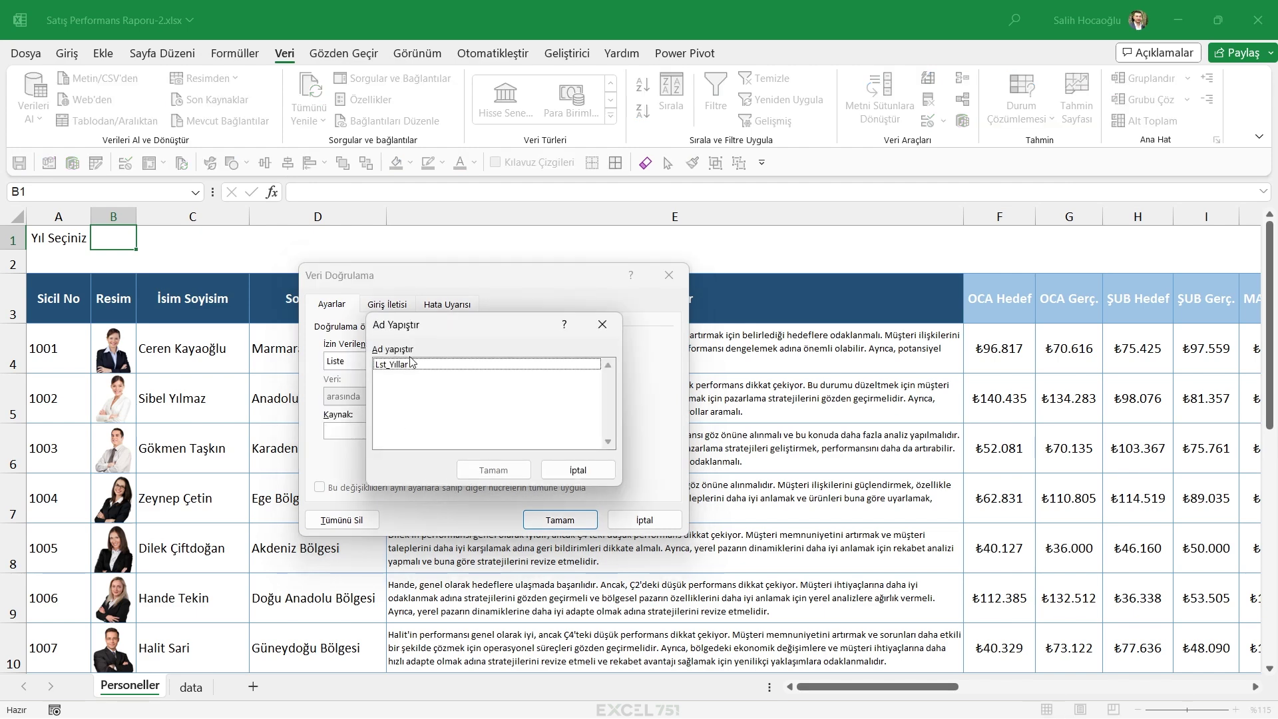
double_click(400, 366)
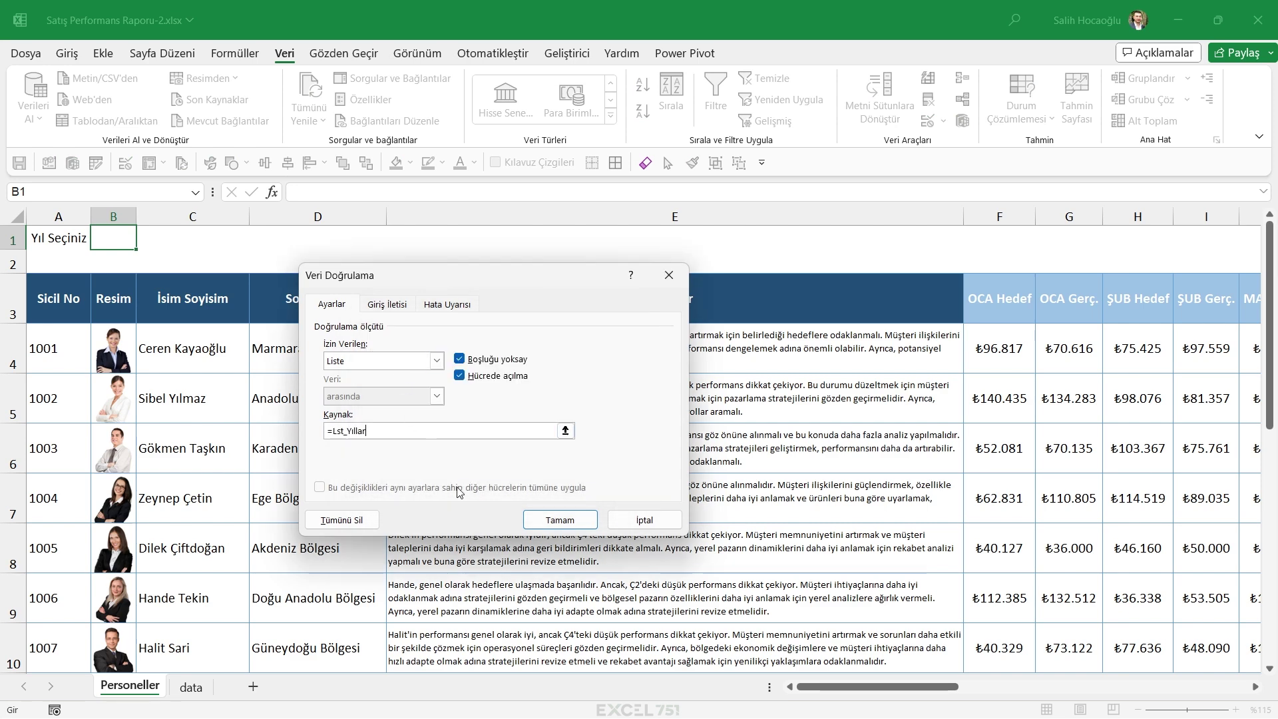
left_click(560, 520)
left_click(143, 243)
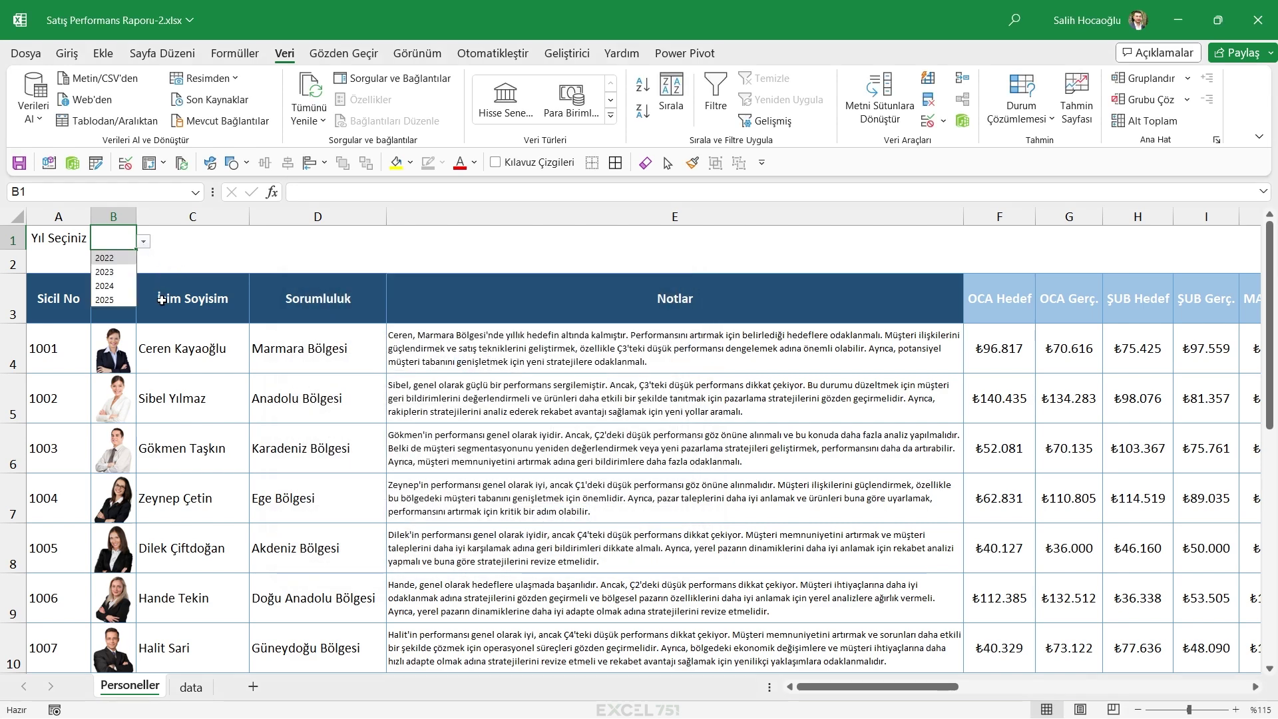
left_click(125, 272)
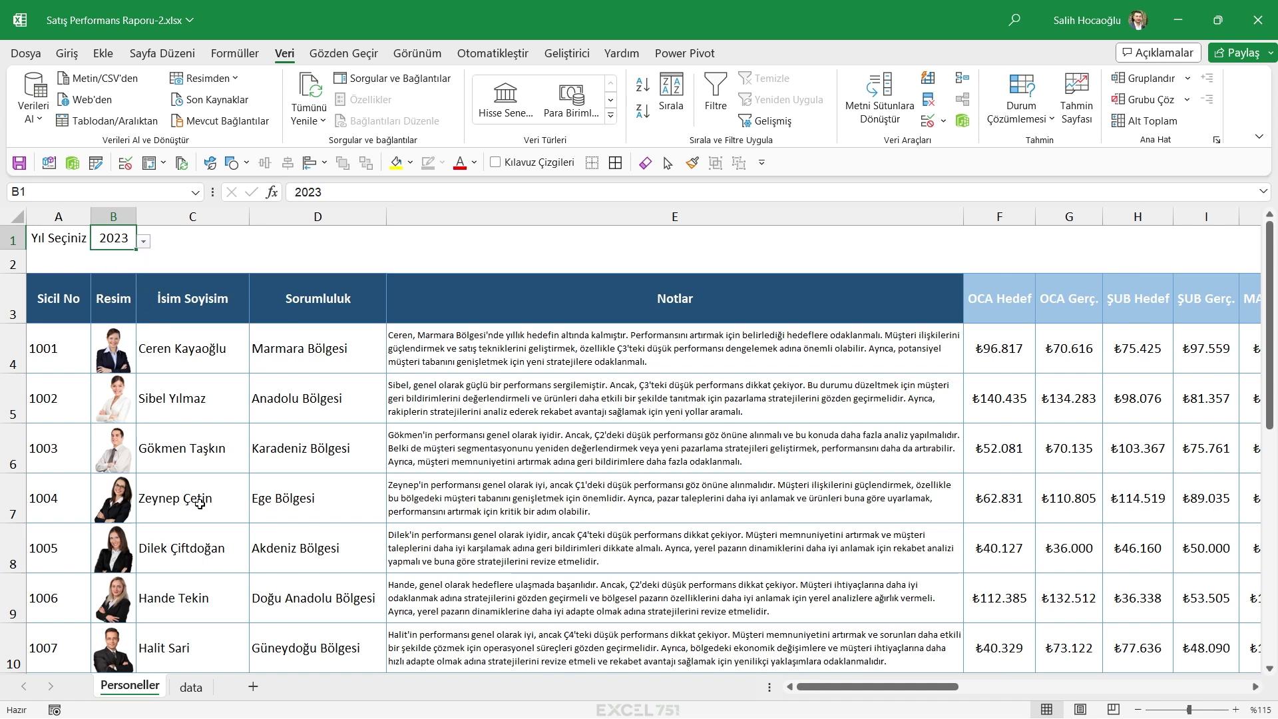
After browsing the fill colour options, enter Sicil No 1008 in A11 to extend the table
scroll(177, 407, "down", 2)
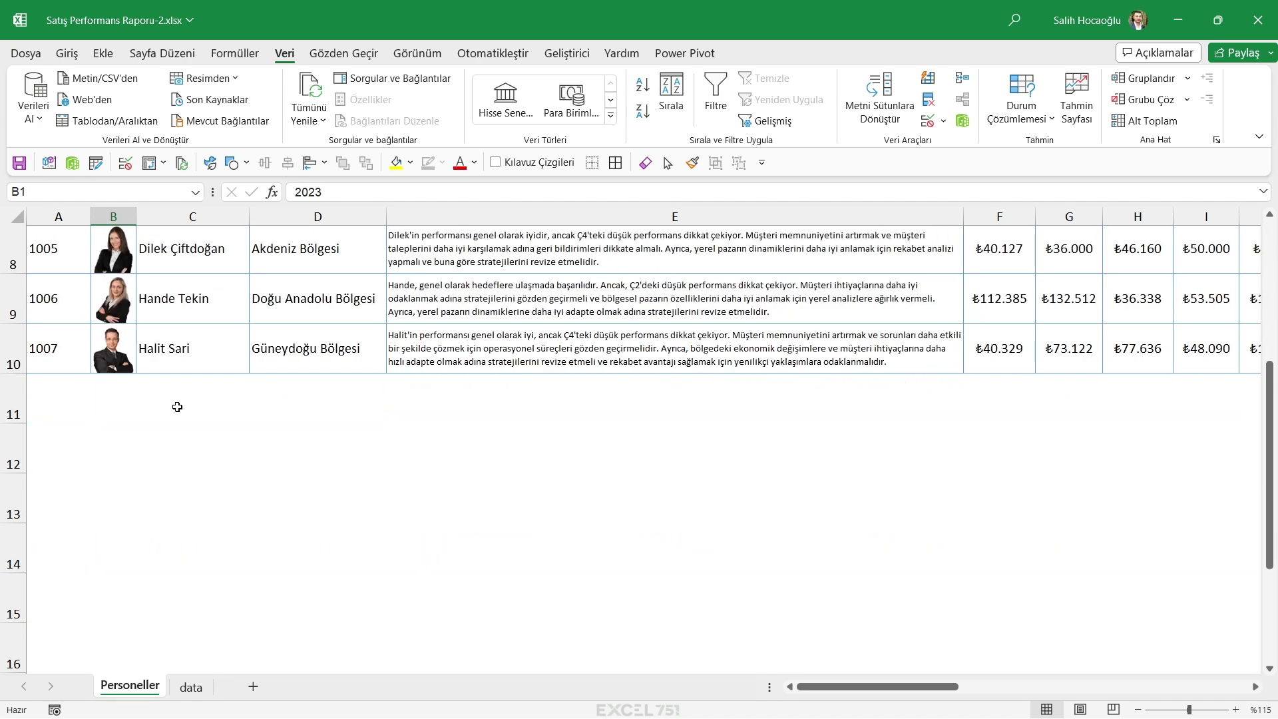
scroll(86, 391, "up", 2)
mouse_move(932, 562)
left_mouse_down()
mouse_move(238, 287)
mouse_move(40, 293)
mouse_move(1019, 548)
mouse_move(588, 395)
mouse_move(120, 293)
mouse_move(40, 293)
left_mouse_up()
left_click(313, 398)
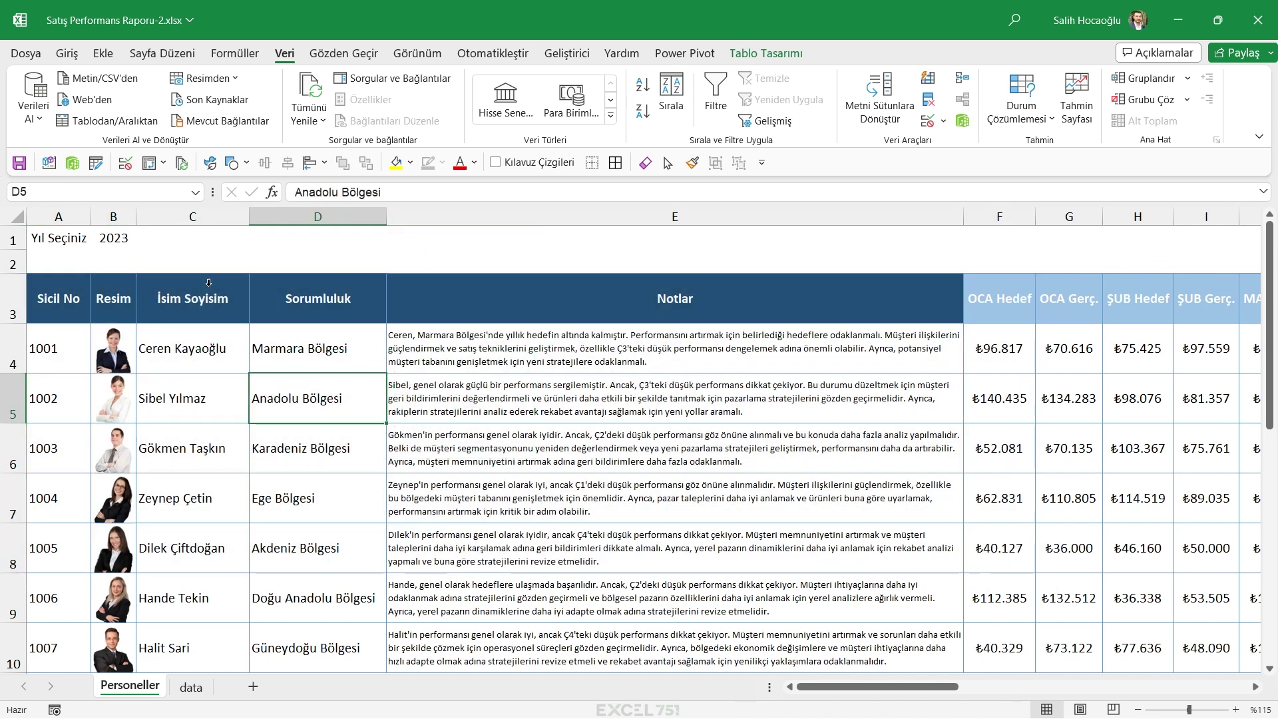
left_click(66, 54)
left_click(242, 112)
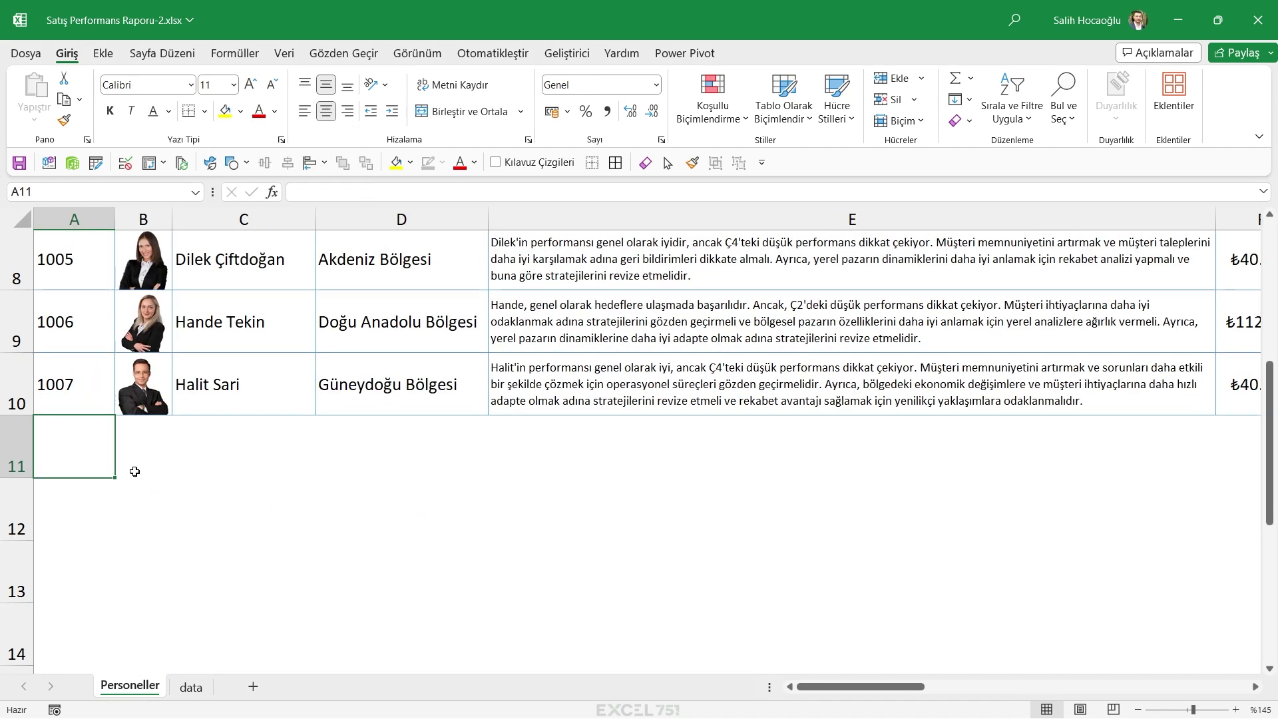
type("1008")
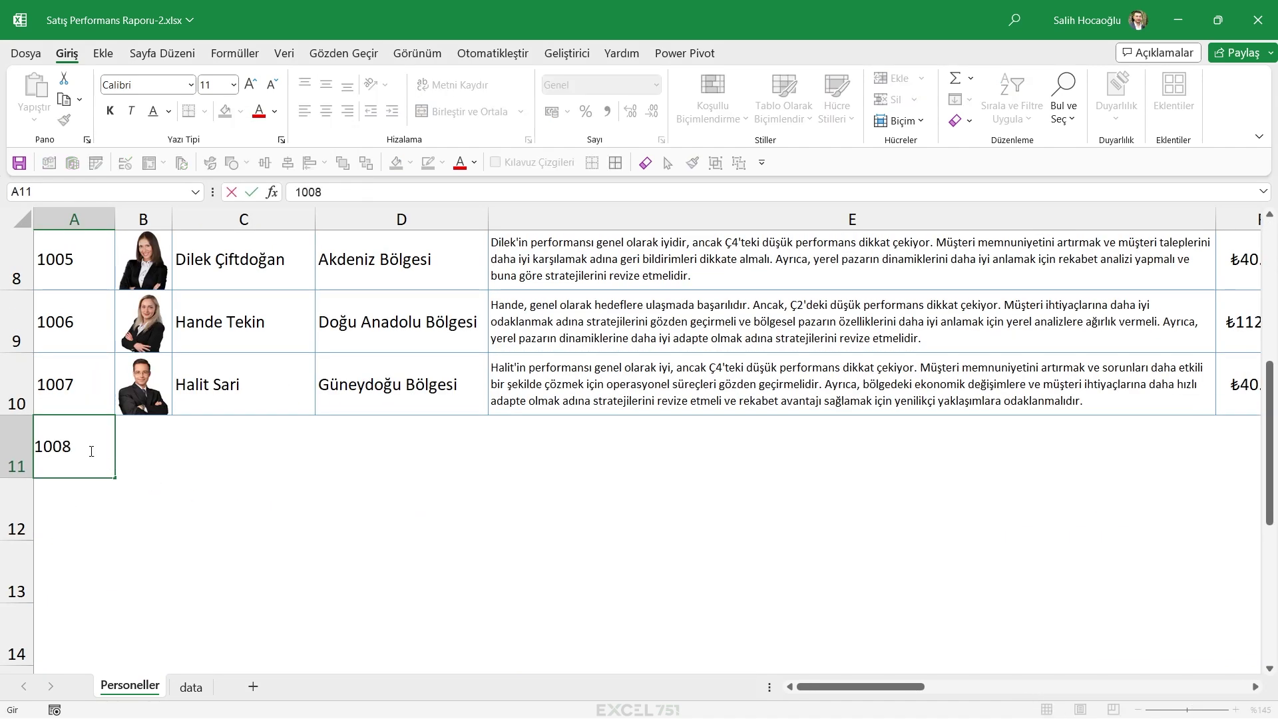
key("Tab")
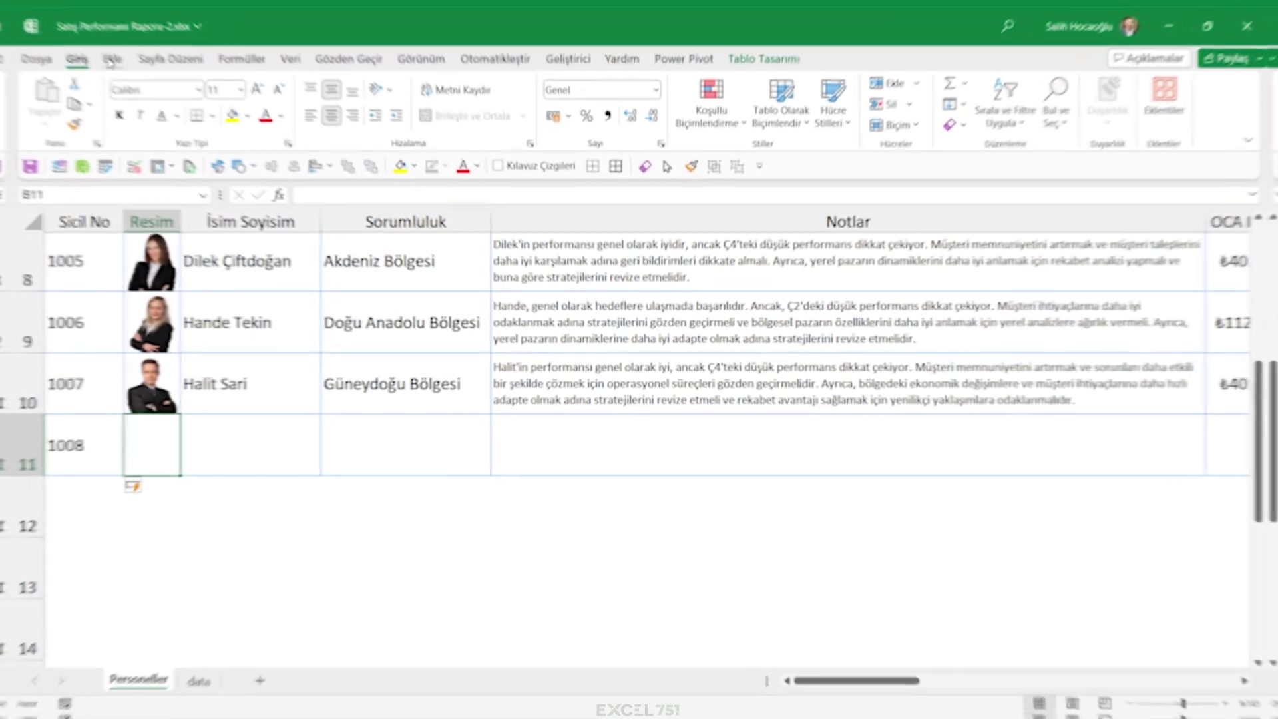
Insert the 'White Backgroud-Vertical-Pose (1).png' portrait into cell B11 for employee 1008
left_click(104, 53)
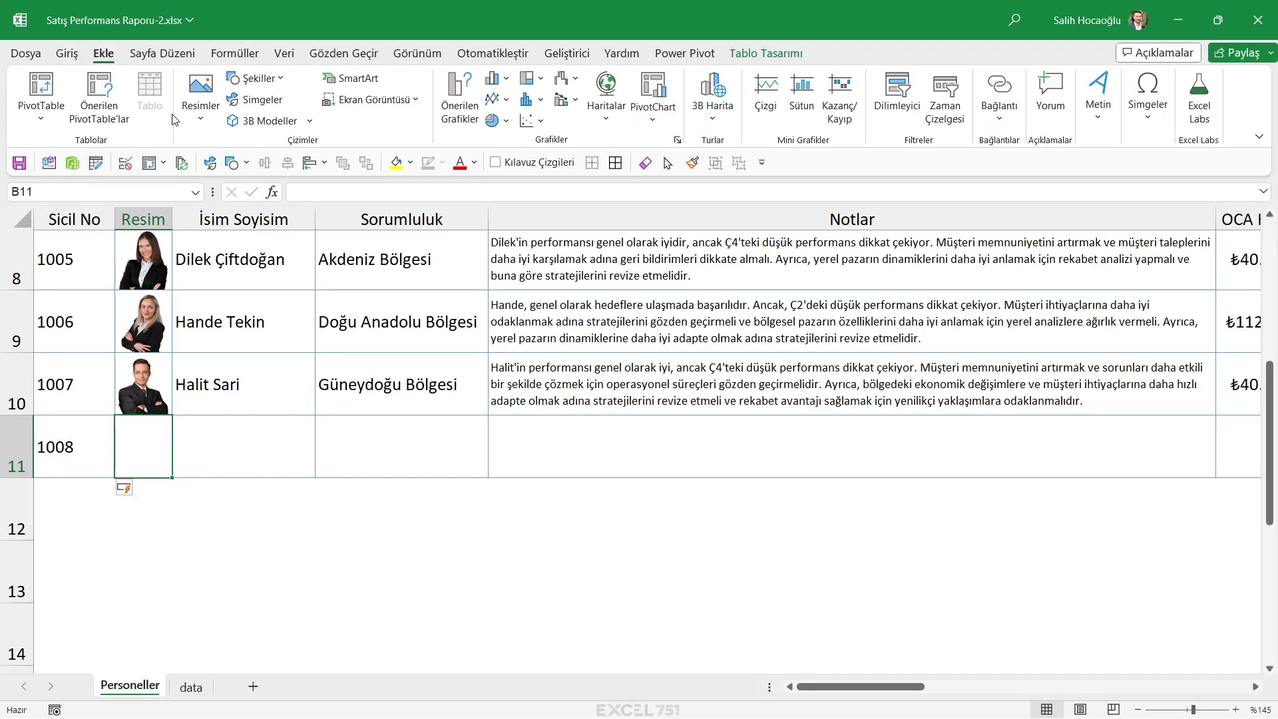
left_click(201, 120)
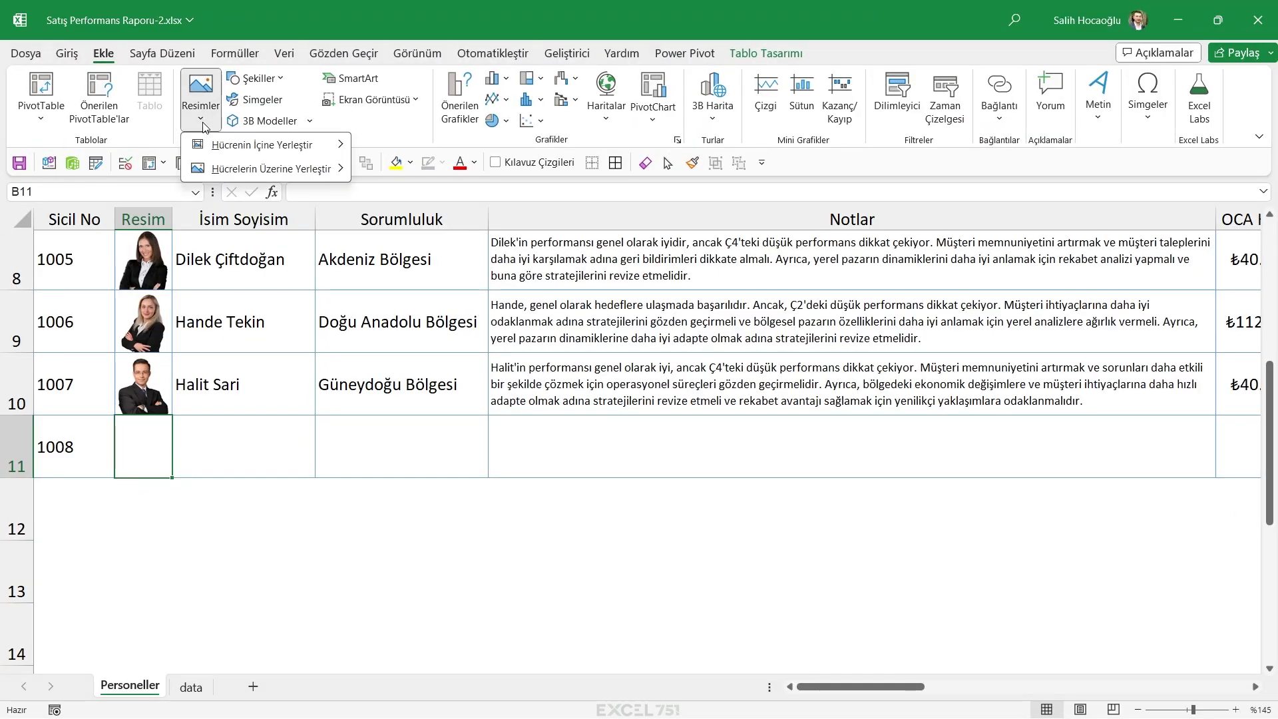
mouse_move(262, 145)
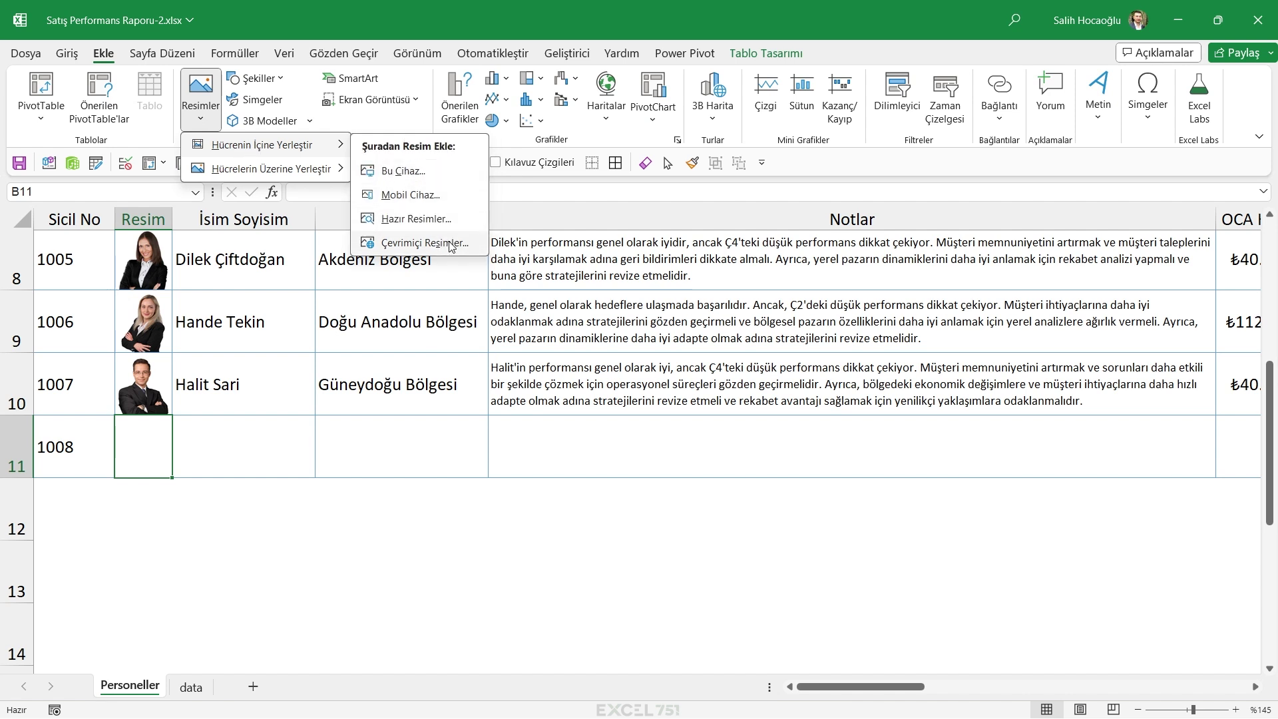
left_click(441, 172)
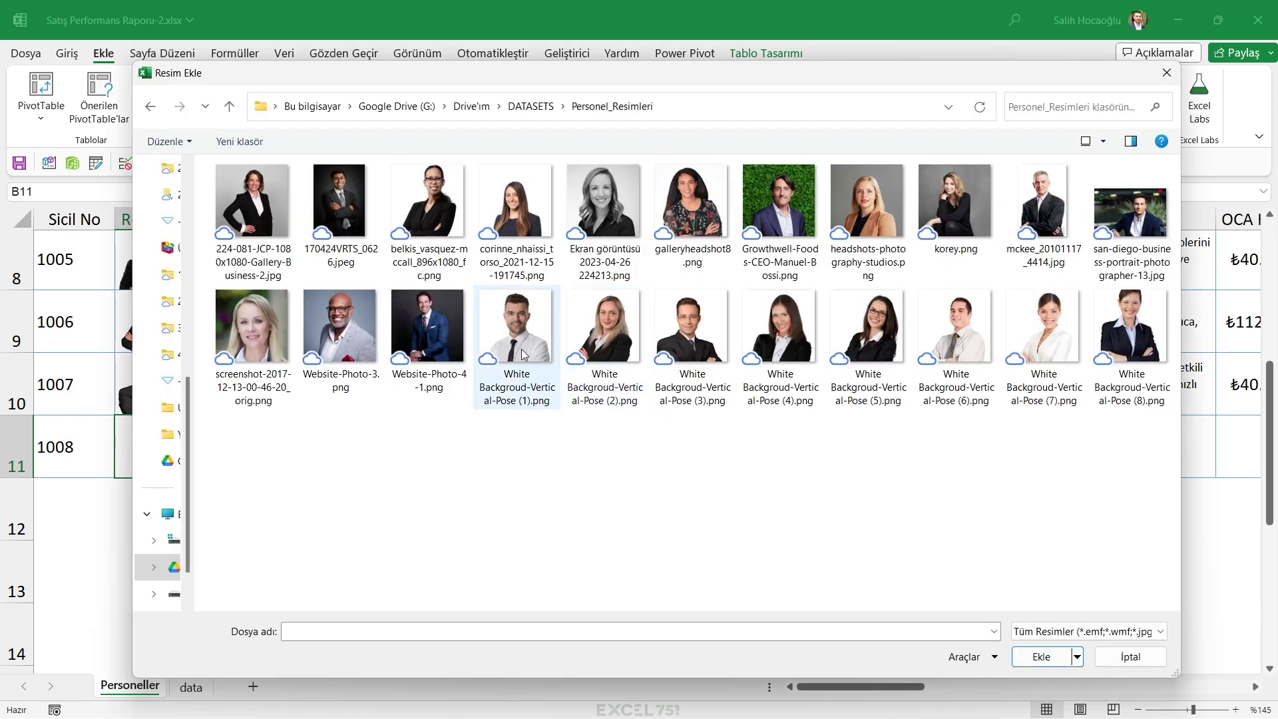
left_click(519, 331)
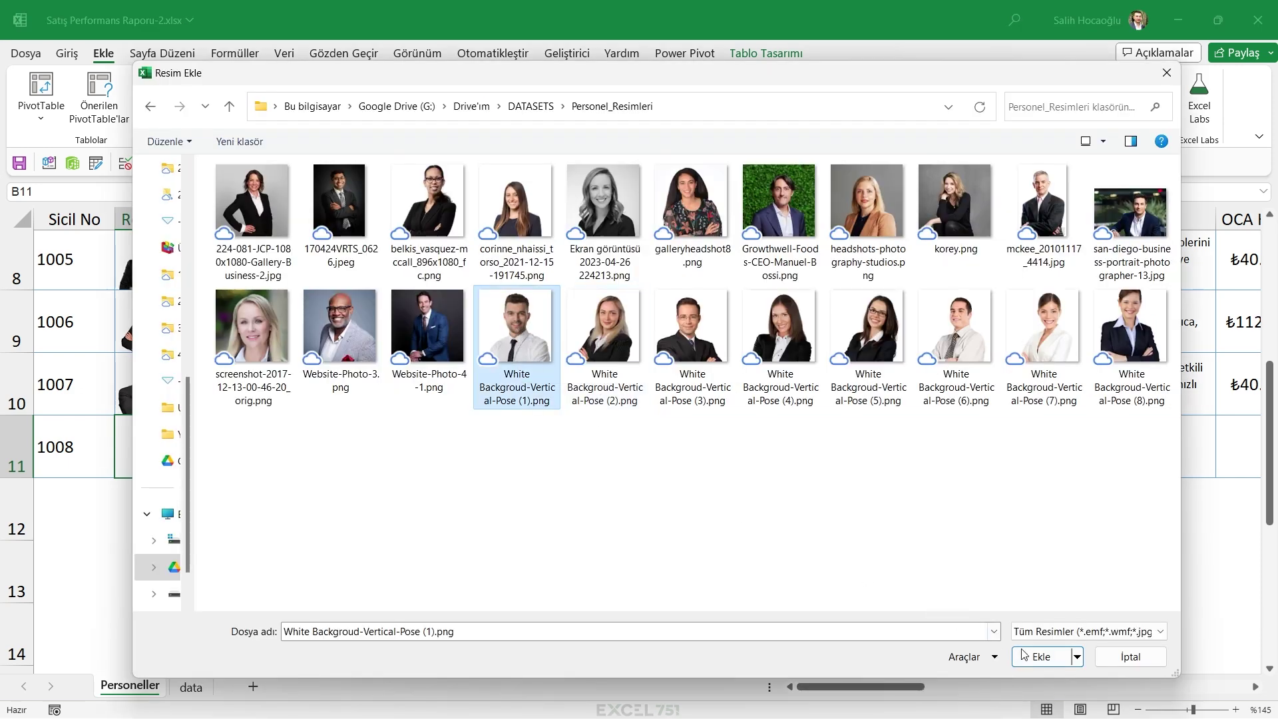
left_click(1042, 658)
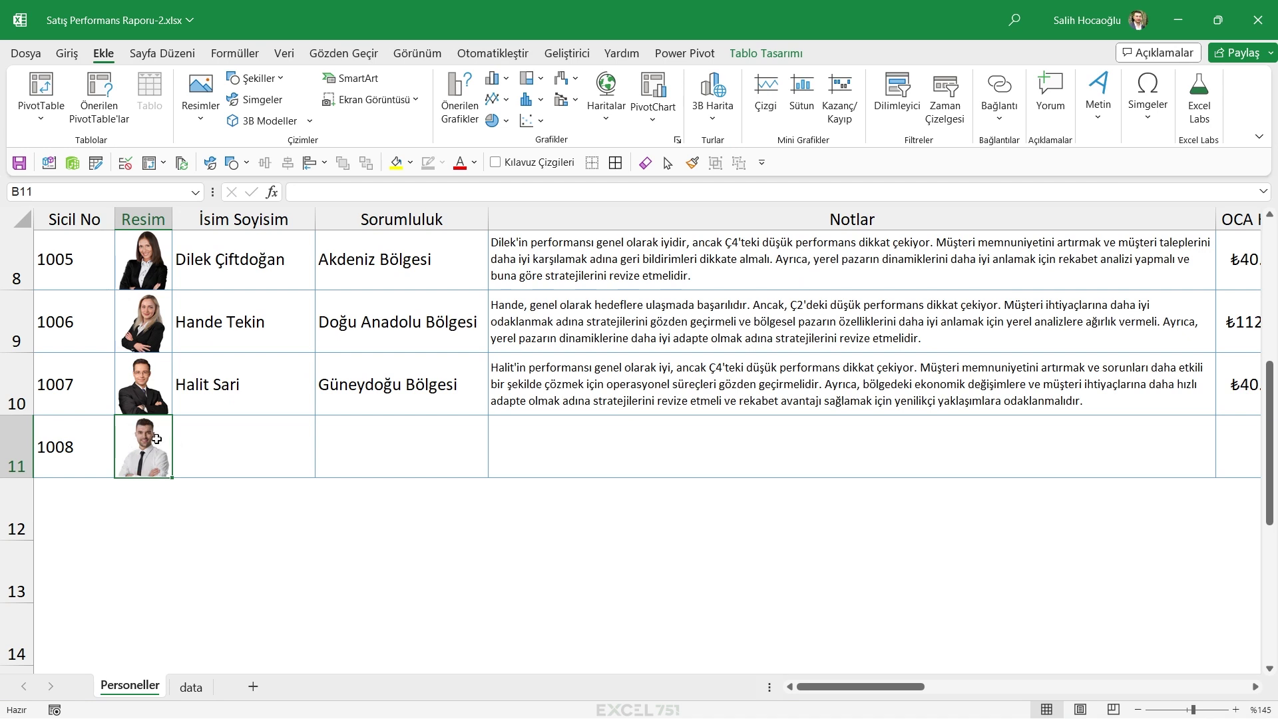
Test an =B11 picture reference in C13, then clear row 13
left_click(241, 580)
type("=")
left_click(158, 445)
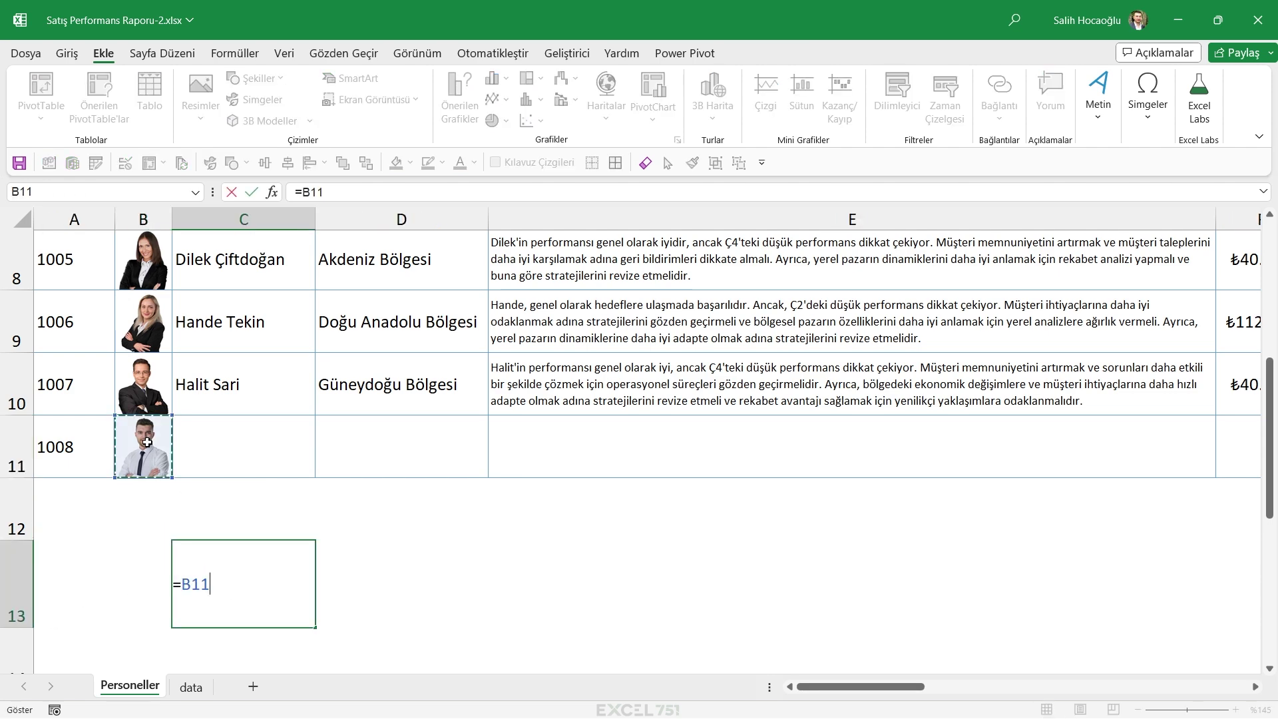
key("Return")
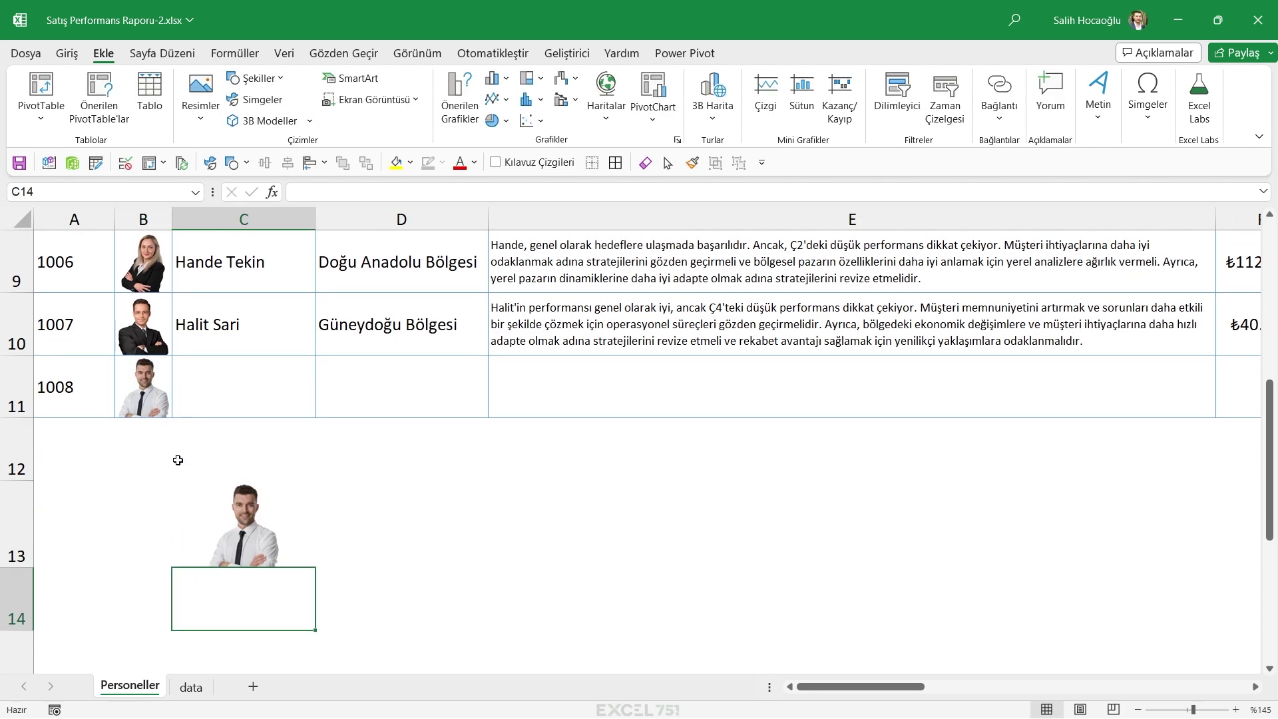
left_click(238, 511)
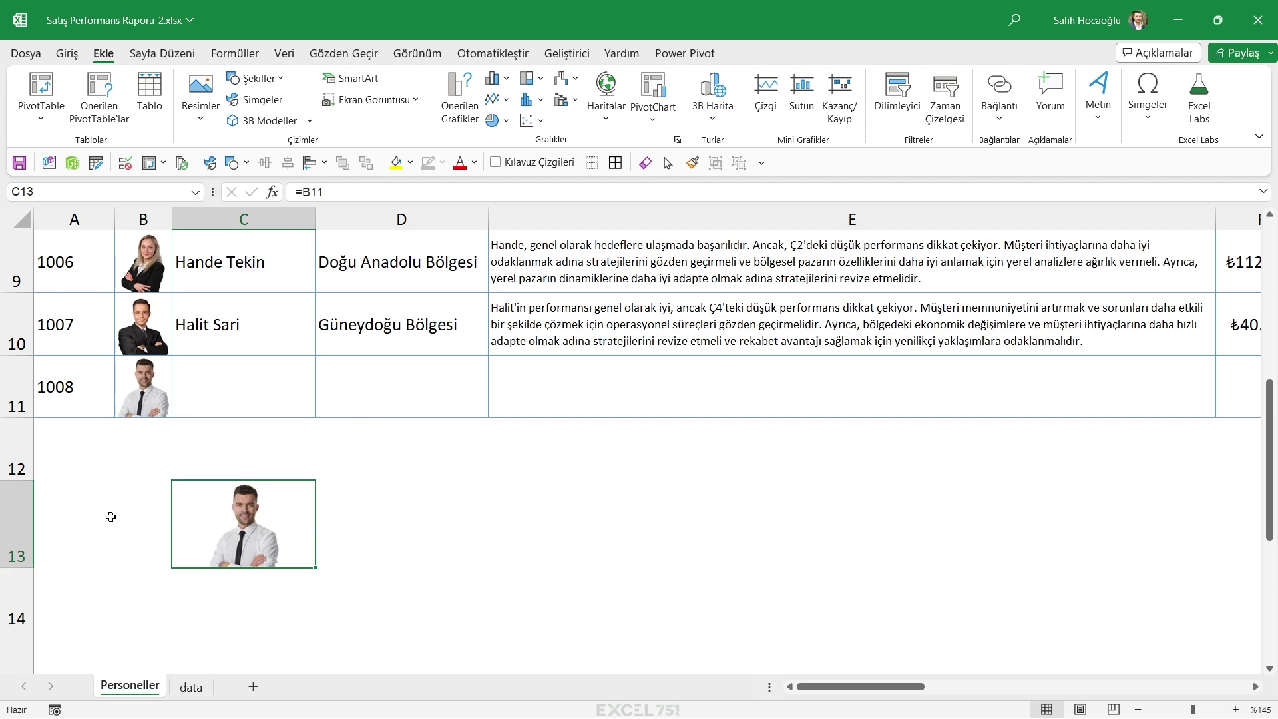
left_click(16, 528)
key("Delete")
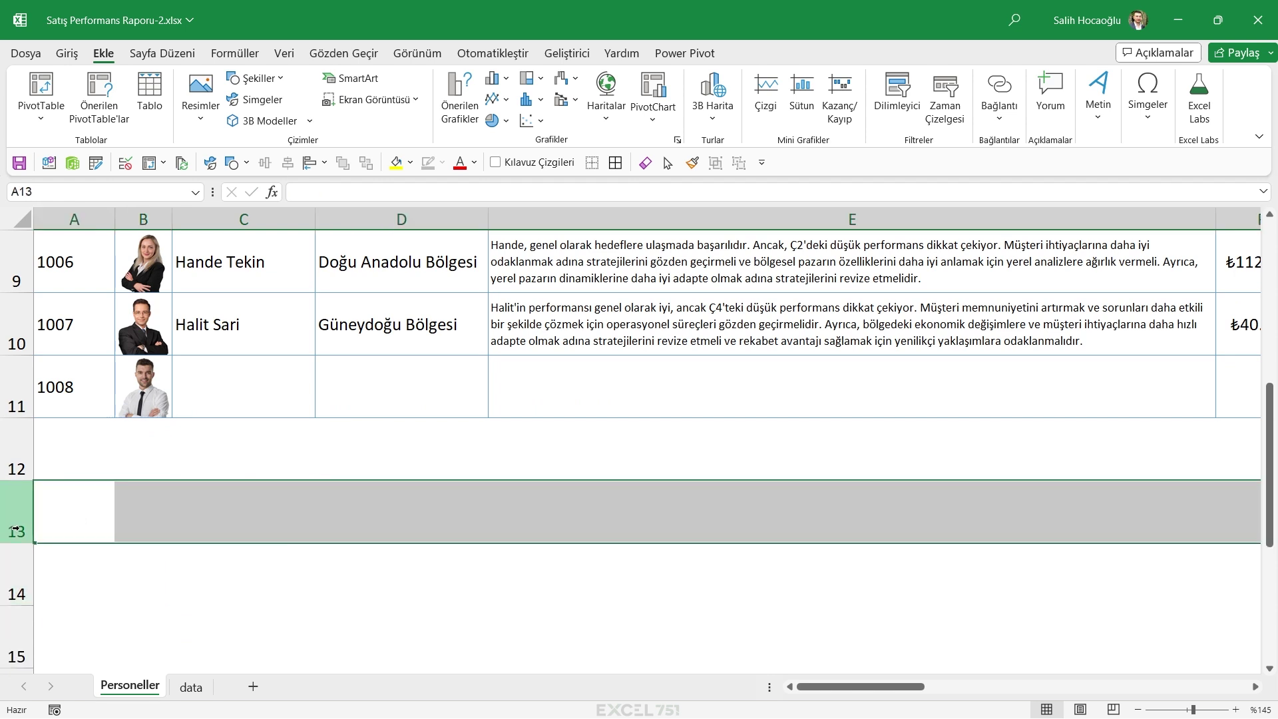
scroll(252, 521, "up", 1)
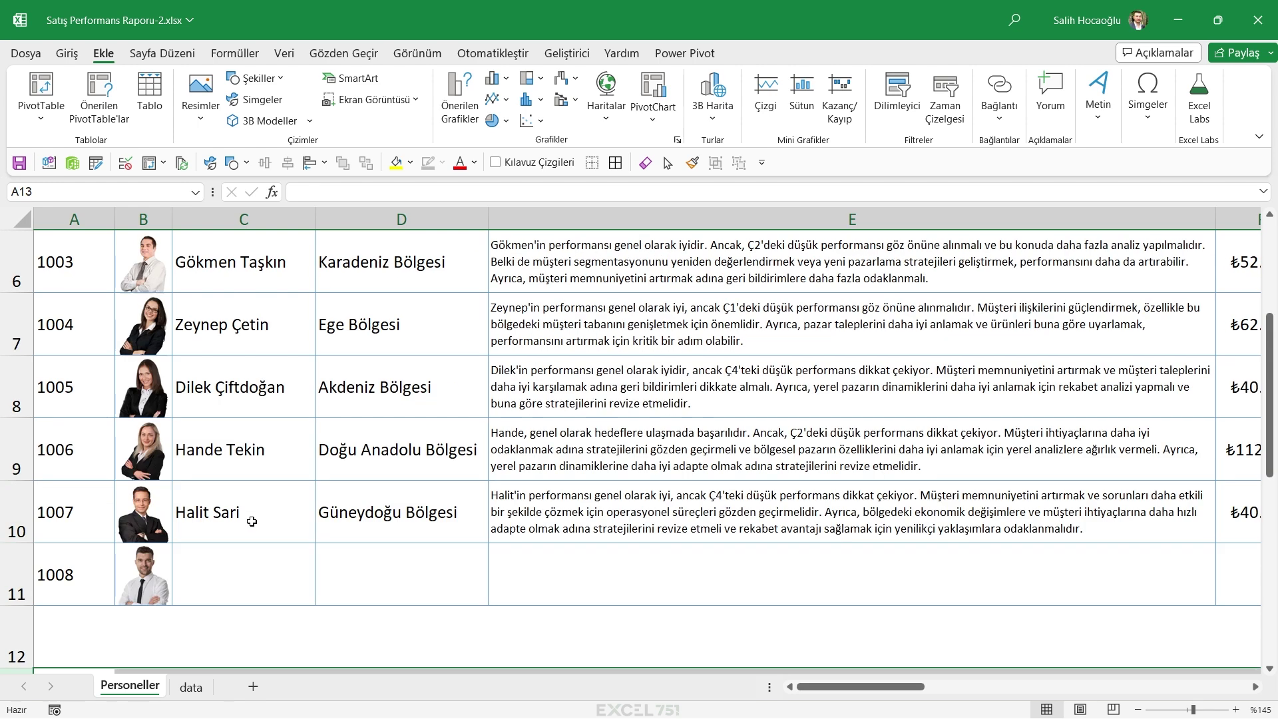
Autofit the Ç1 Gerç. and Ç3 Gerç. columns so their values display
left_click_drag(262, 561, 263, 575)
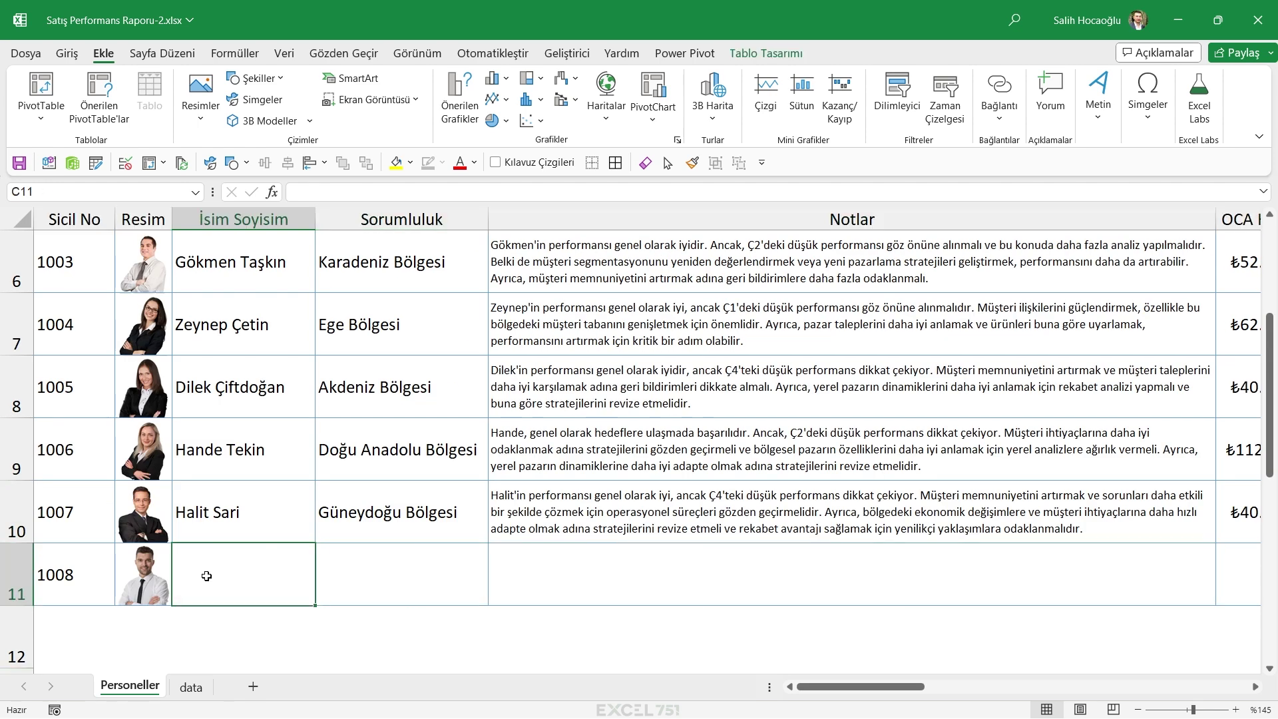
left_click(393, 579)
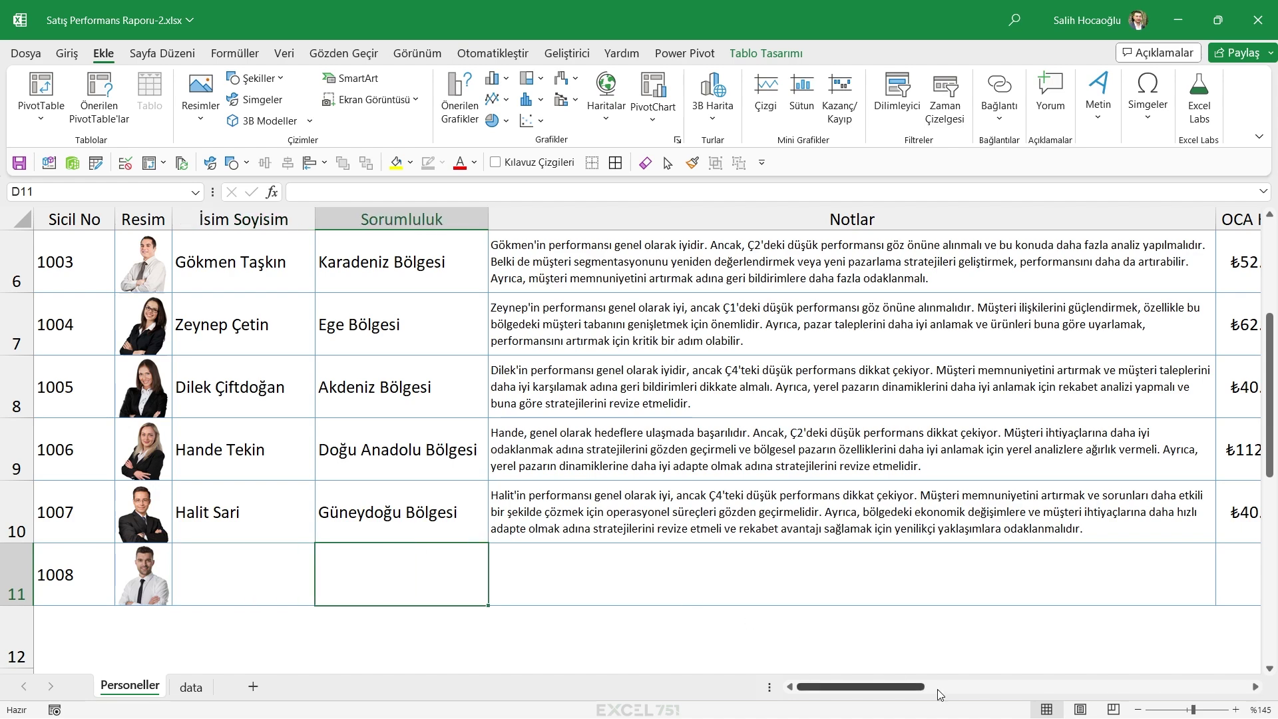
left_click(828, 589)
left_click_drag(887, 686, 1225, 688)
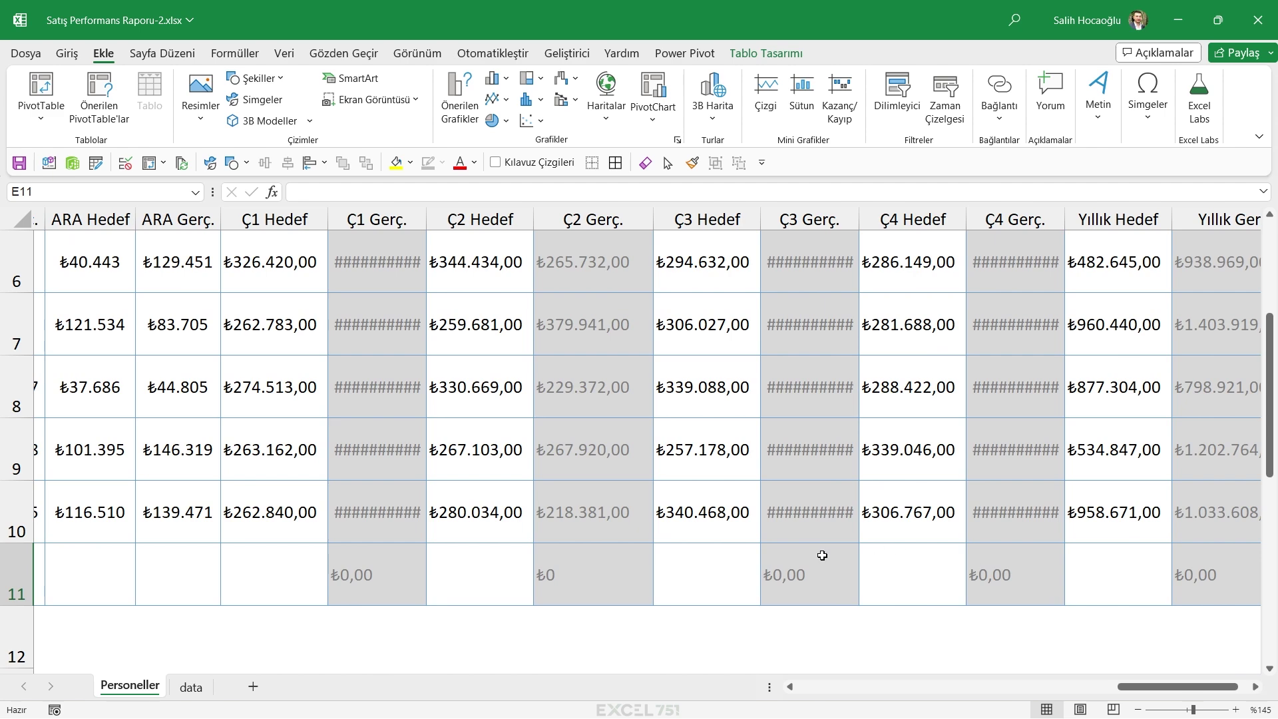
double_click(427, 219)
double_click(866, 219)
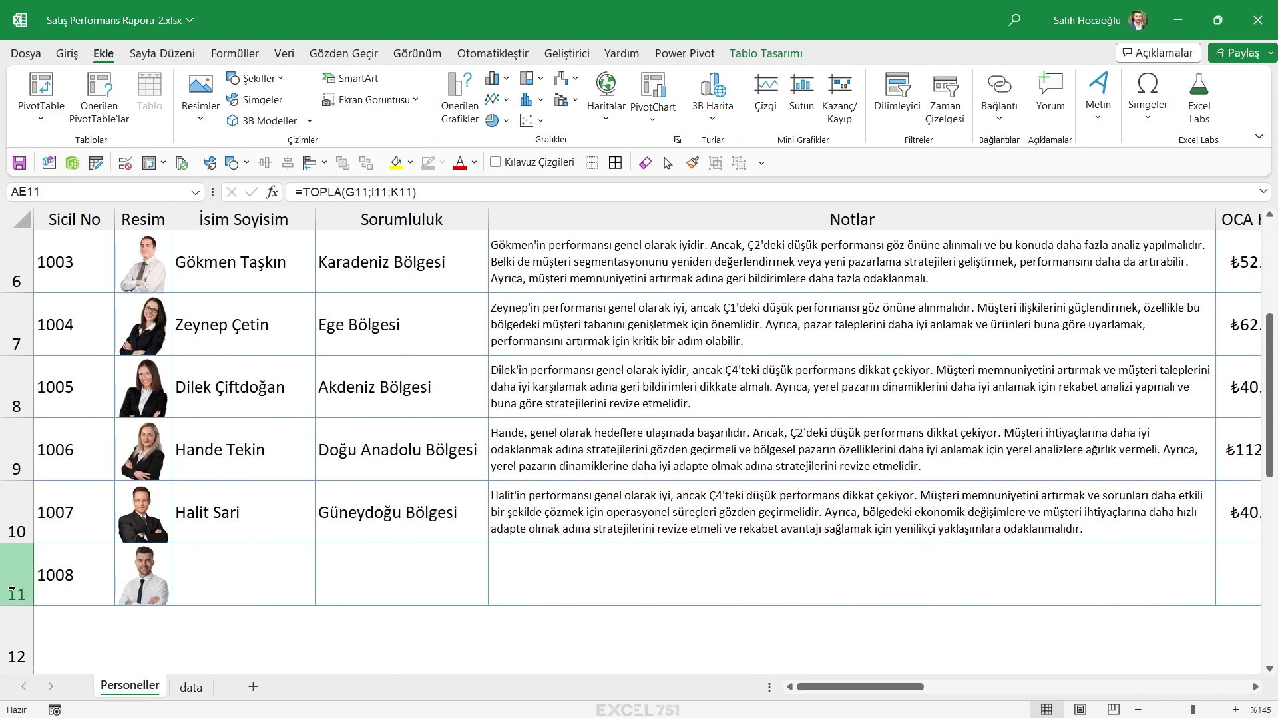
Delete row 11, the unfinished 1008 employee row, from the table
right_click(12, 589)
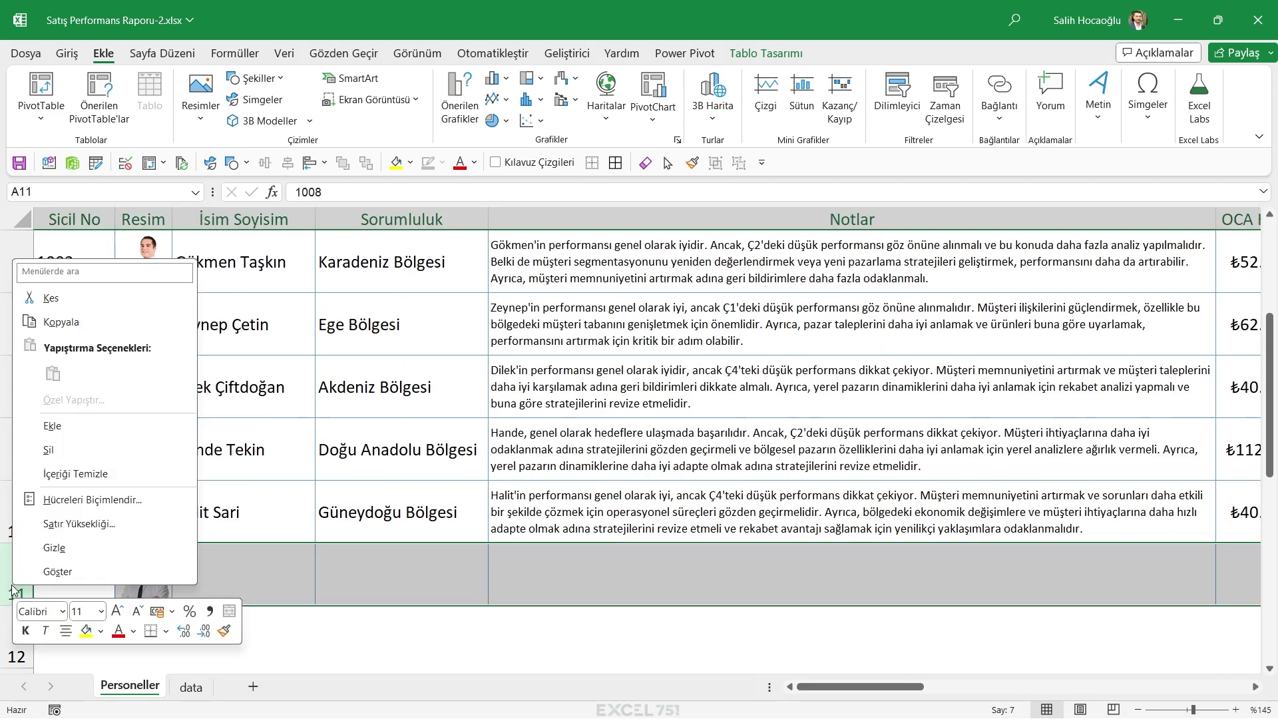
left_click(85, 452)
left_click(133, 452)
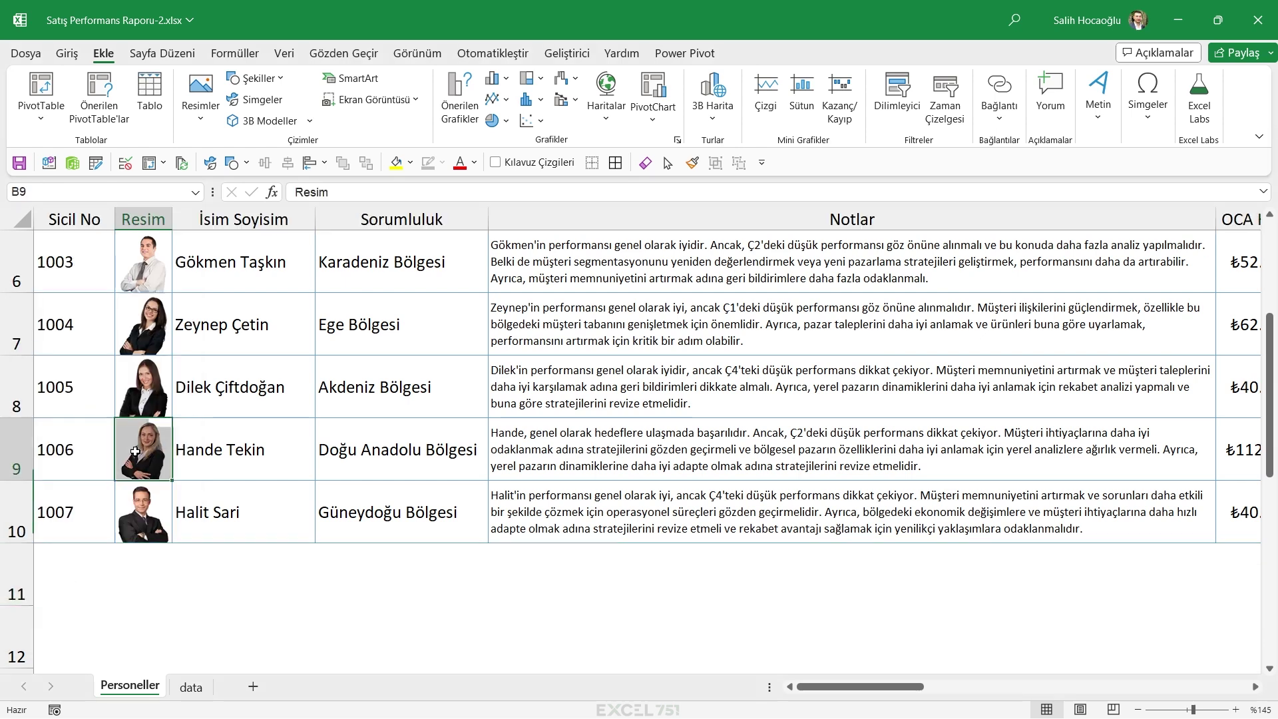
left_click(134, 324)
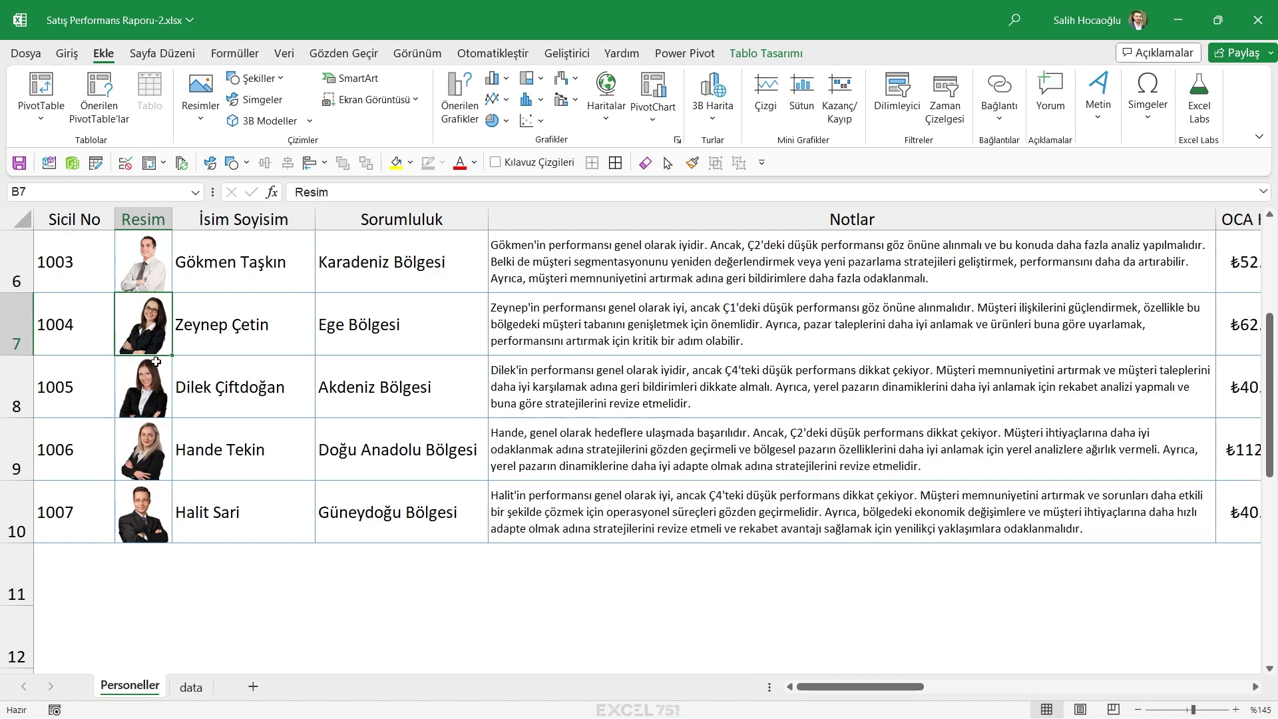
scroll(154, 364, "up", 1)
left_click(158, 388)
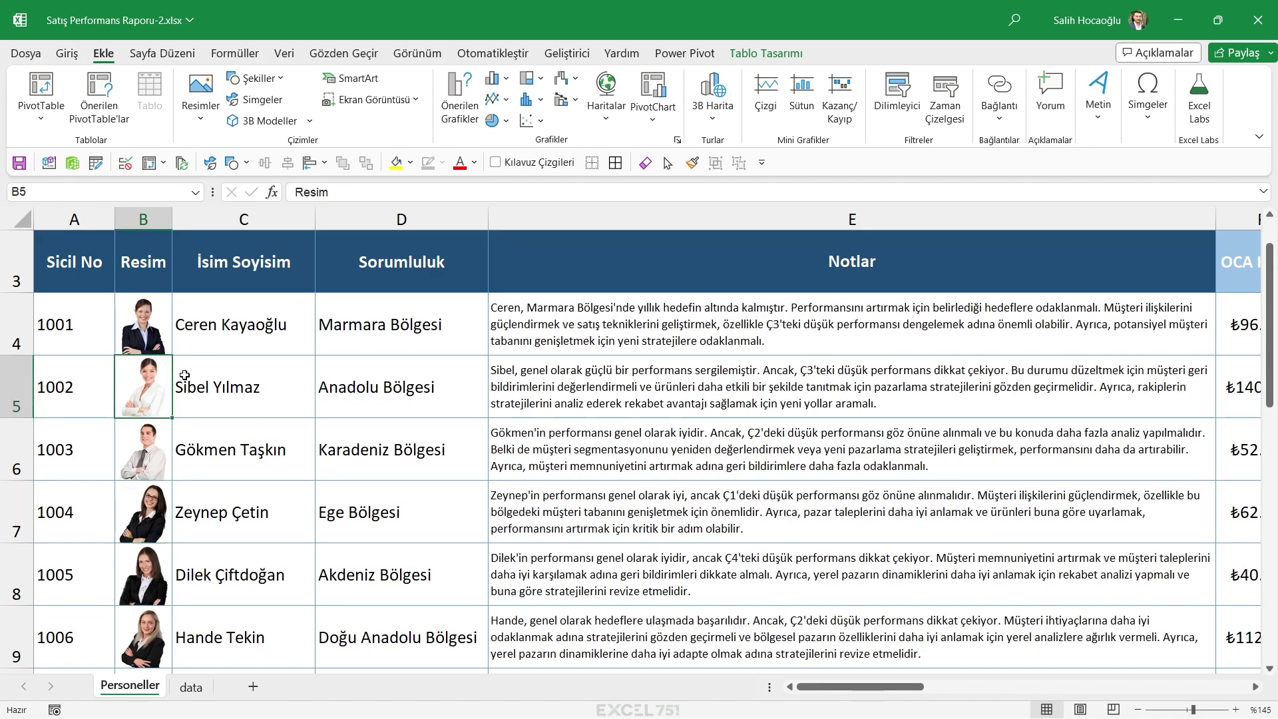
mouse_move(862, 673)
left_mouse_down()
mouse_move(965, 673)
mouse_move(861, 673)
left_mouse_up()
left_click_drag(144, 573, 143, 324)
left_click(143, 324)
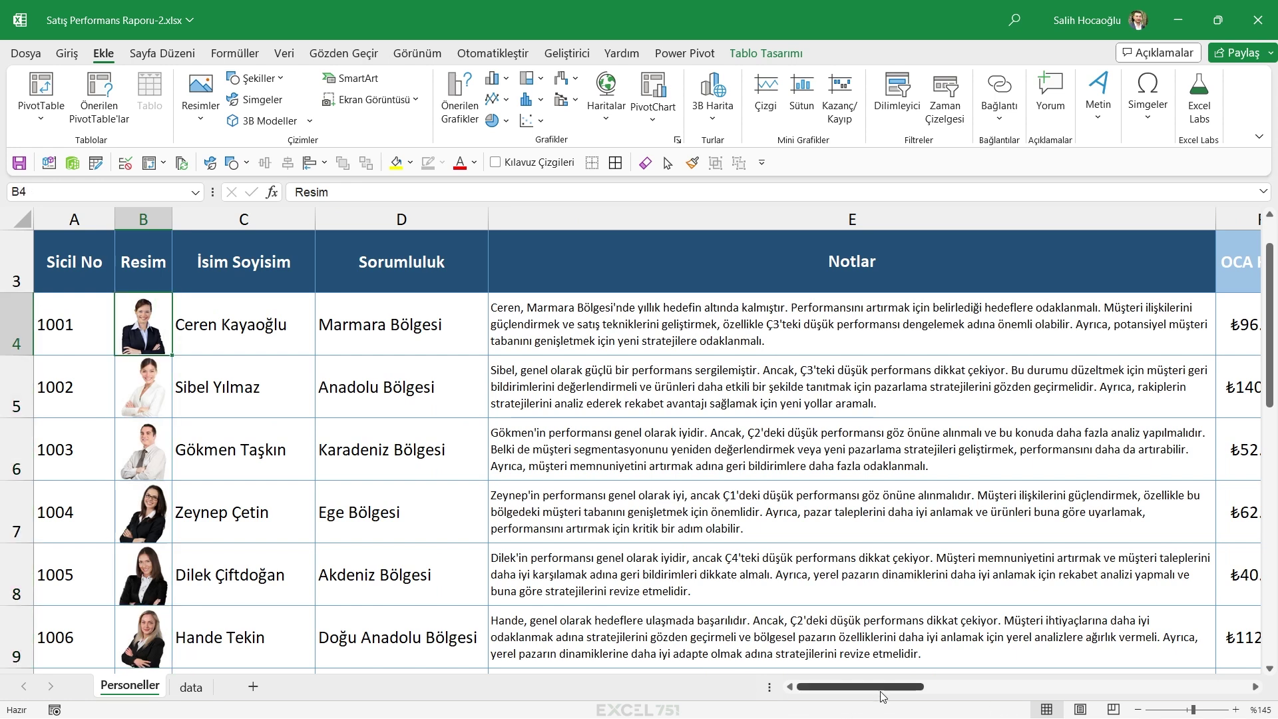
left_click_drag(883, 691, 1162, 693)
left_click(694, 320)
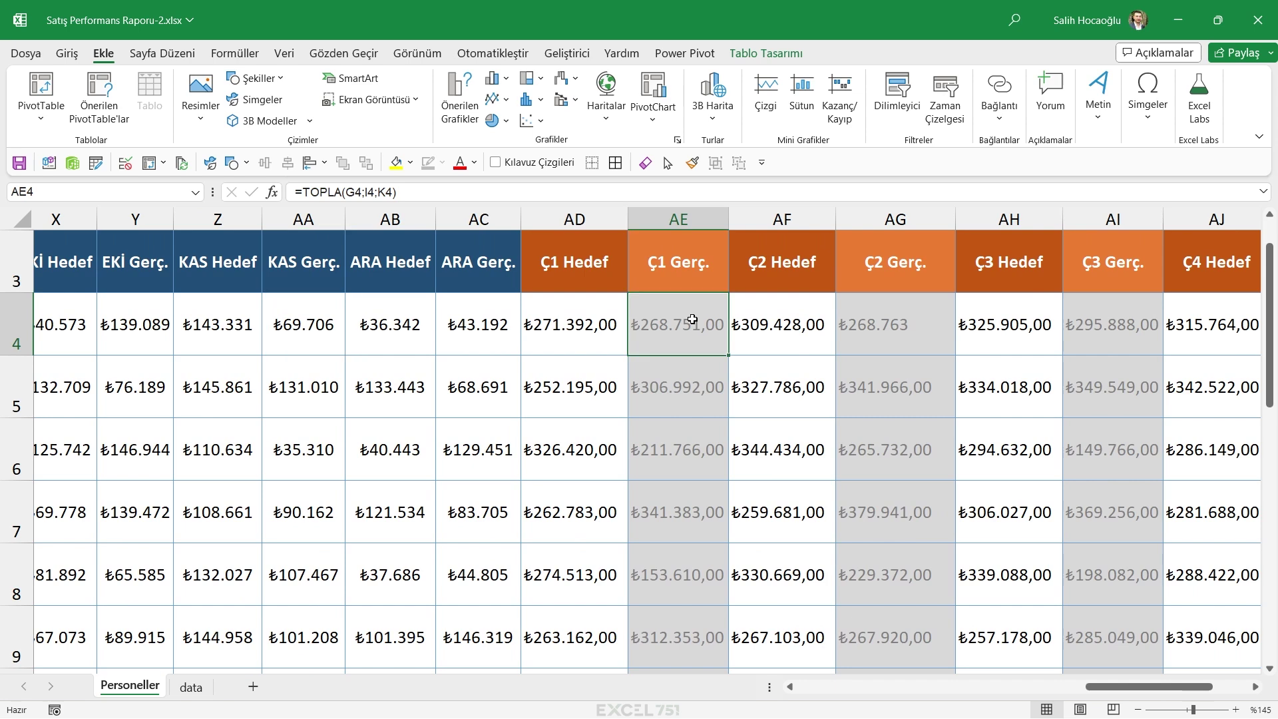
double_click(699, 335)
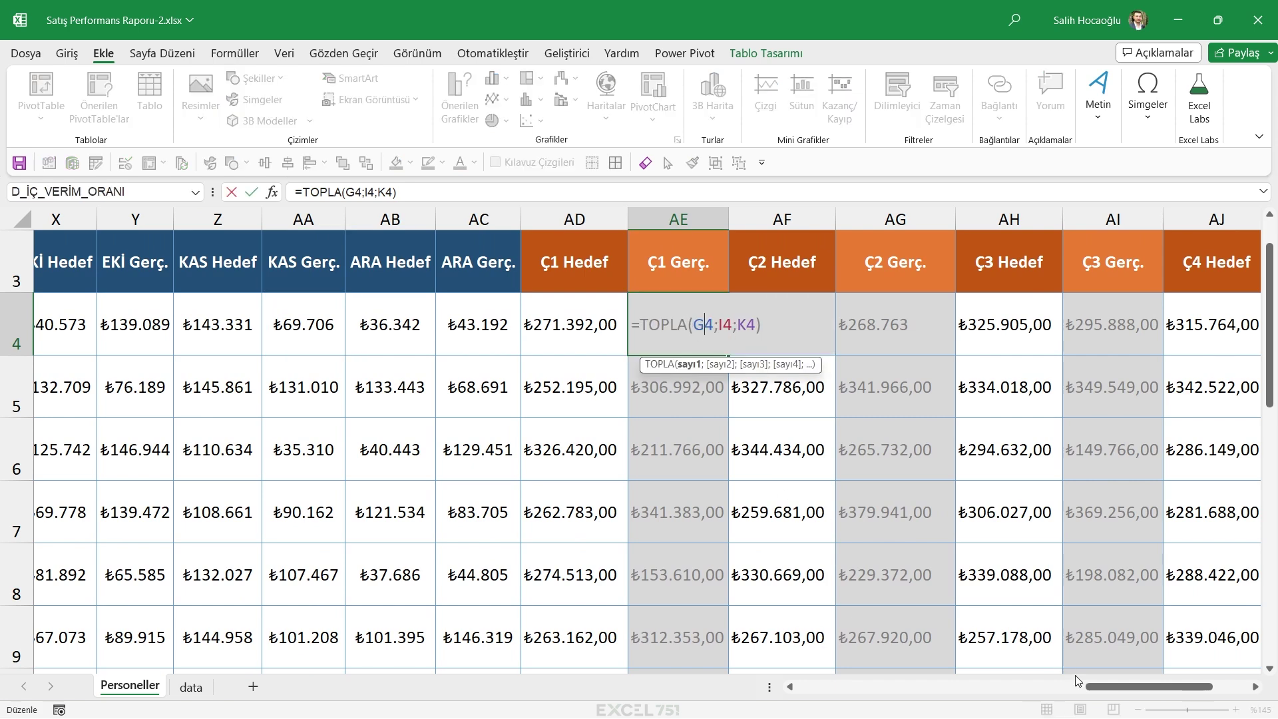
left_click_drag(1098, 687, 900, 687)
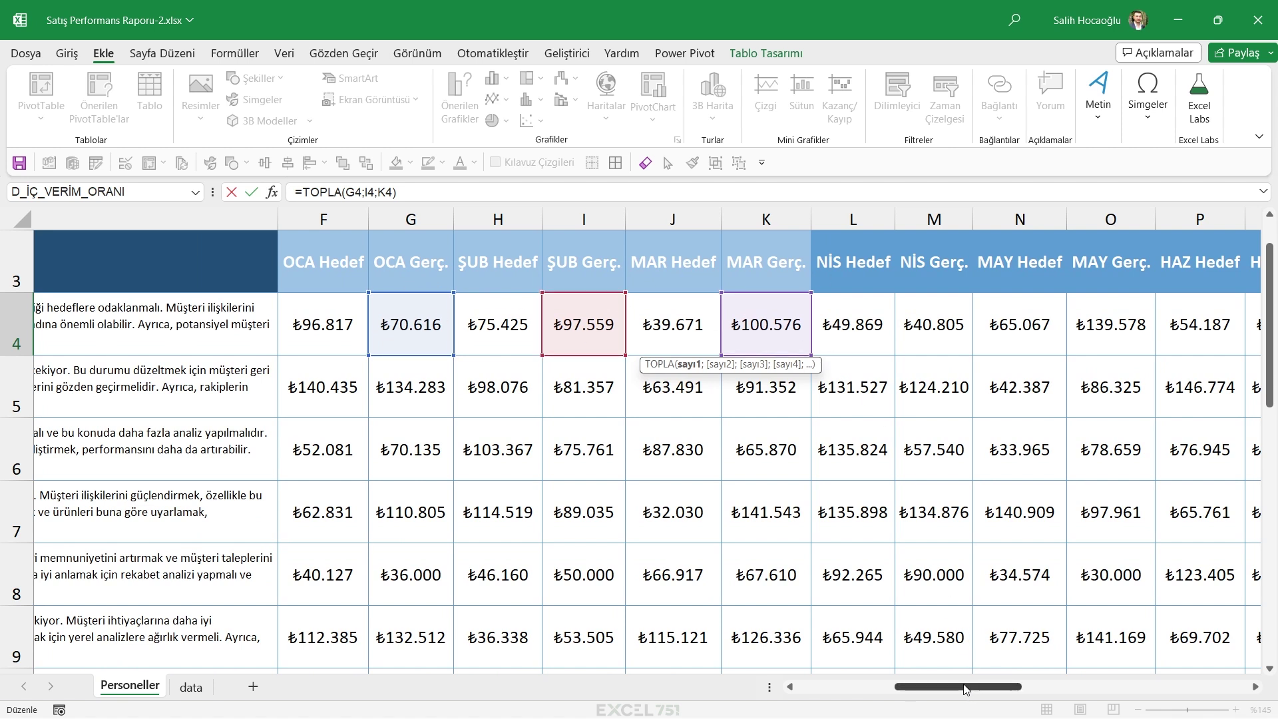
left_click_drag(298, 191, 491, 194)
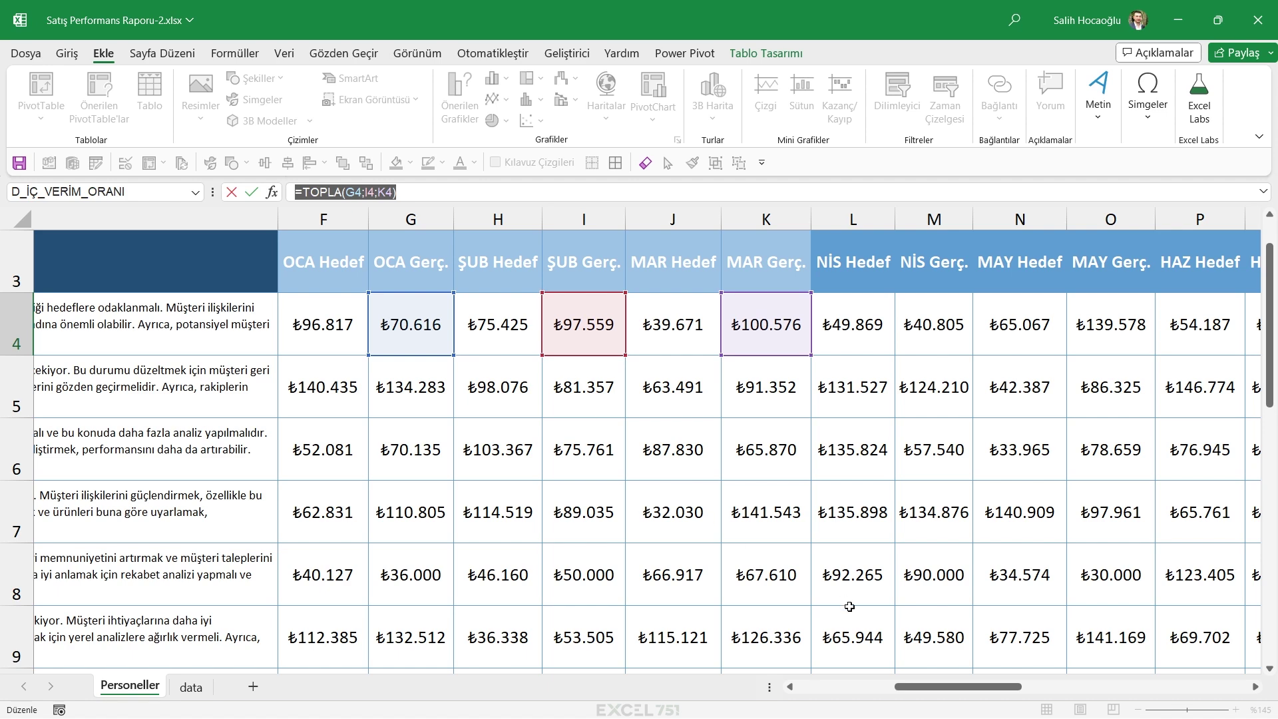
key("Escape")
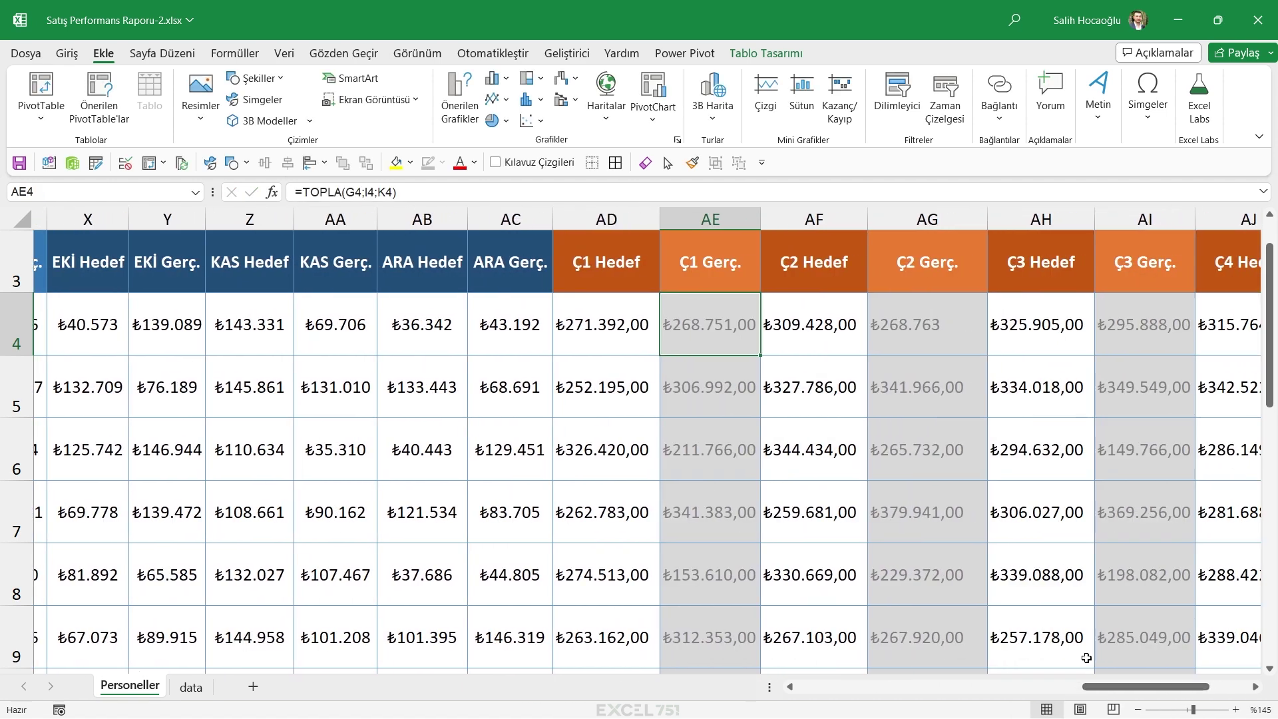
left_click(939, 327)
left_click(1143, 349)
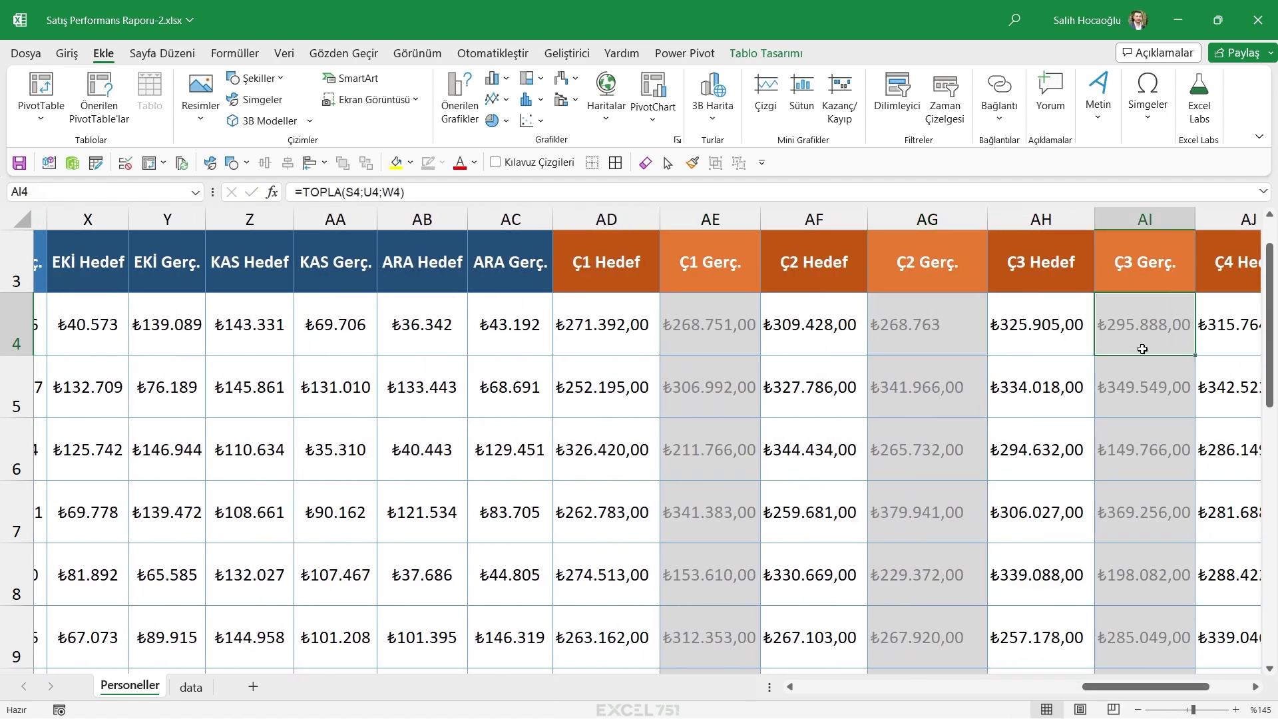
left_click_drag(1145, 686, 1179, 686)
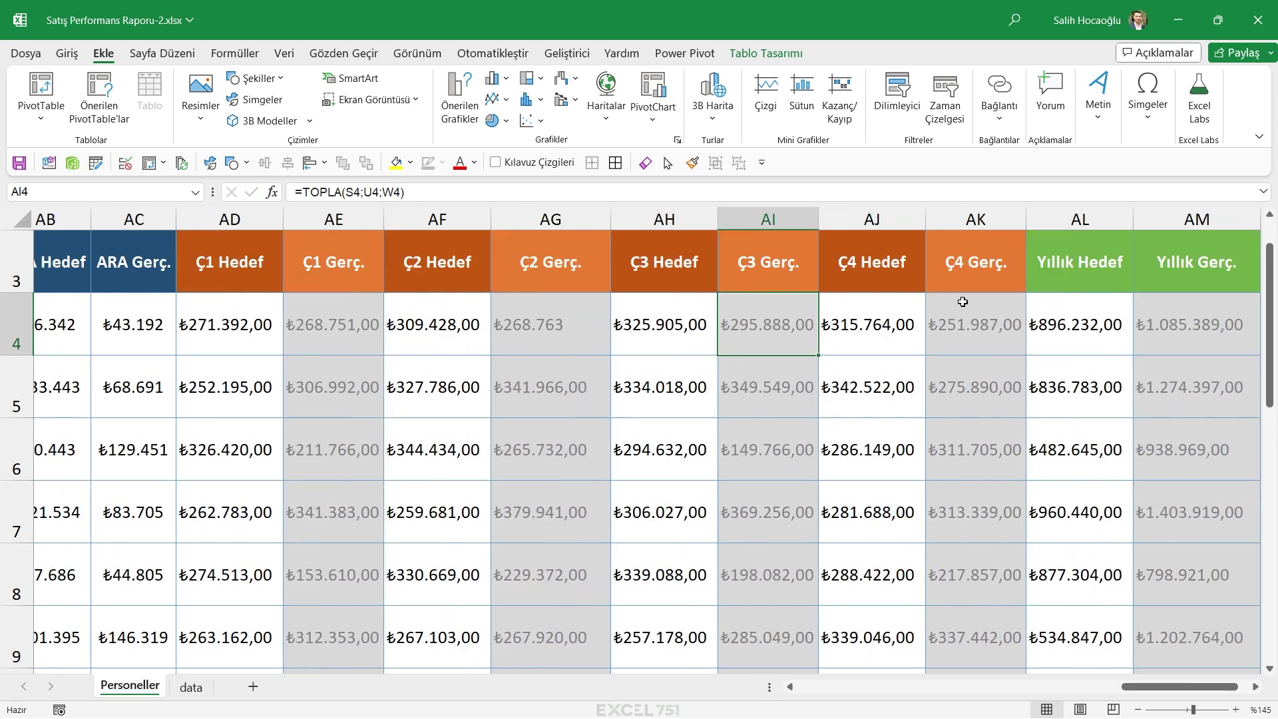
left_click(963, 302)
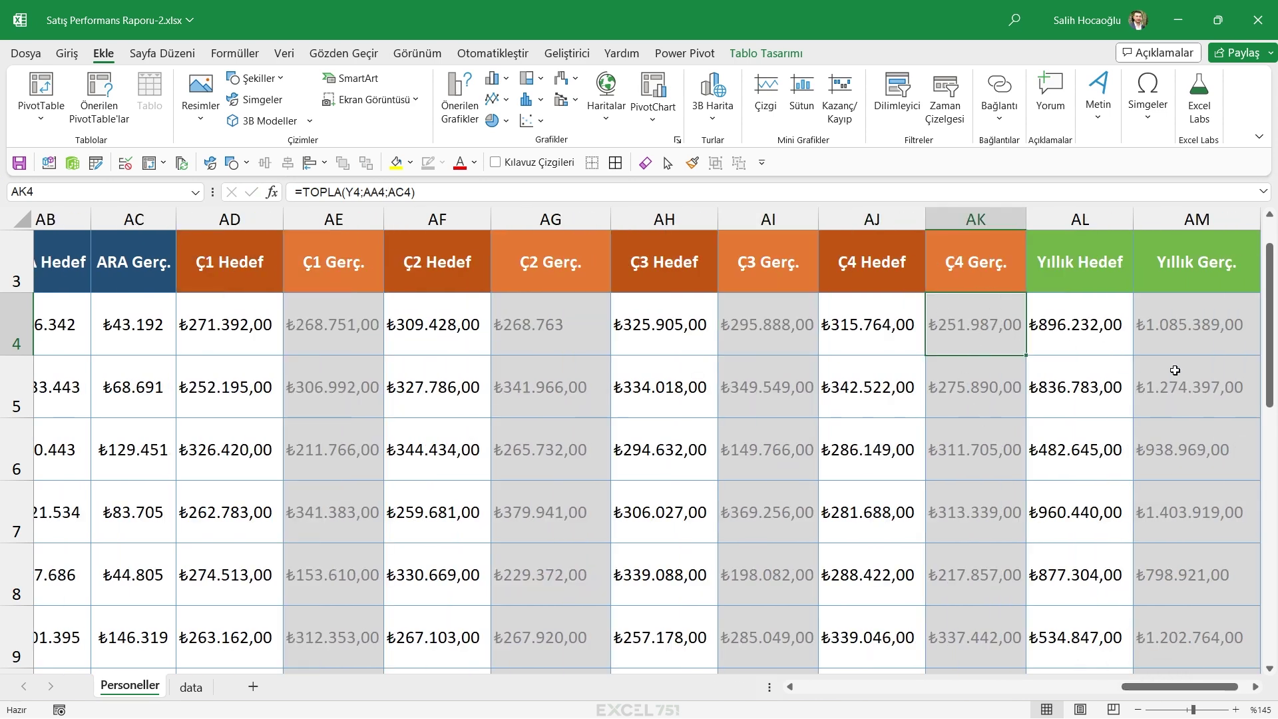
left_click(1192, 327)
left_click(972, 326)
left_click(773, 326)
left_click(546, 327)
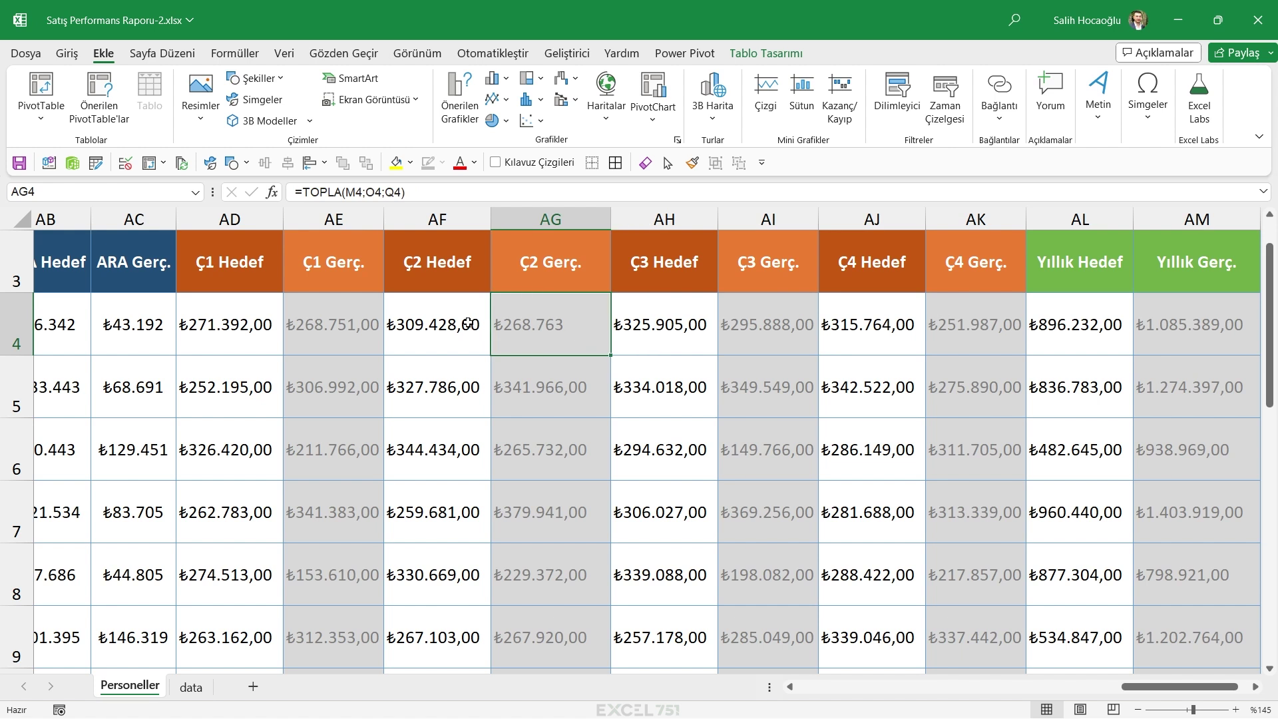
left_click(363, 323)
left_click(1186, 315)
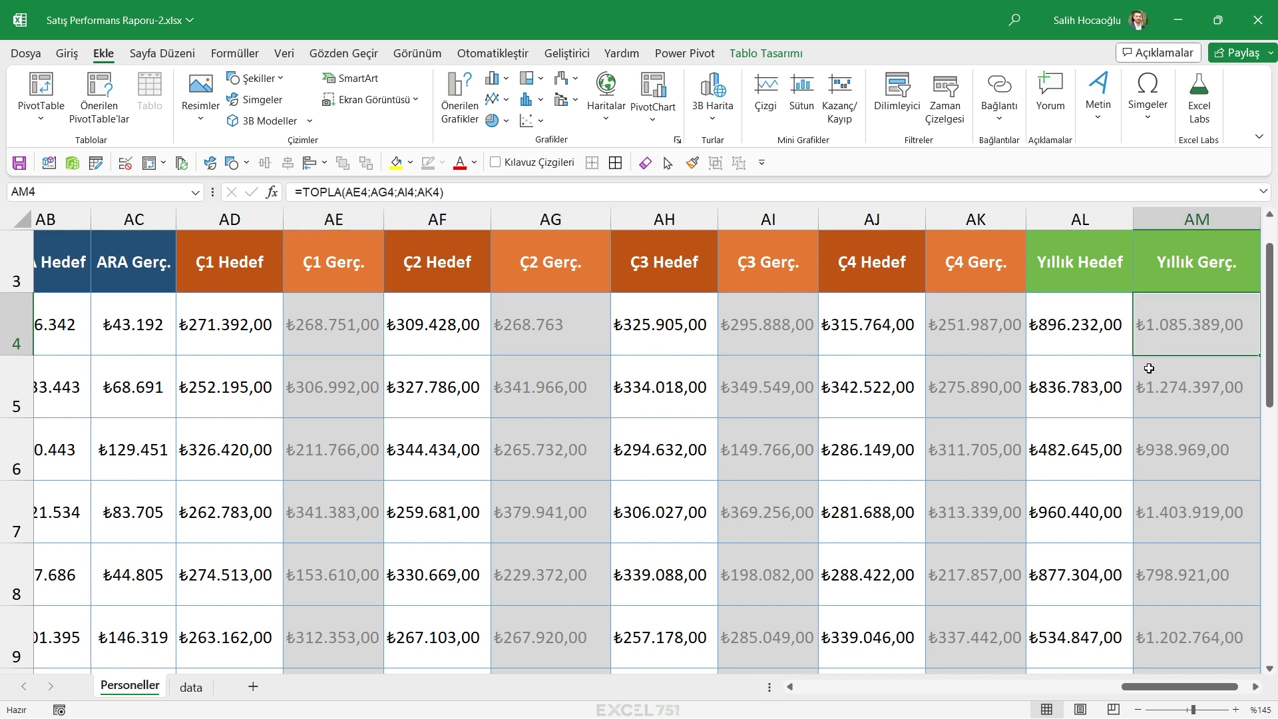
scroll(992, 346, "down", 3, "ctrl")
scroll(97, 353, "left", 10)
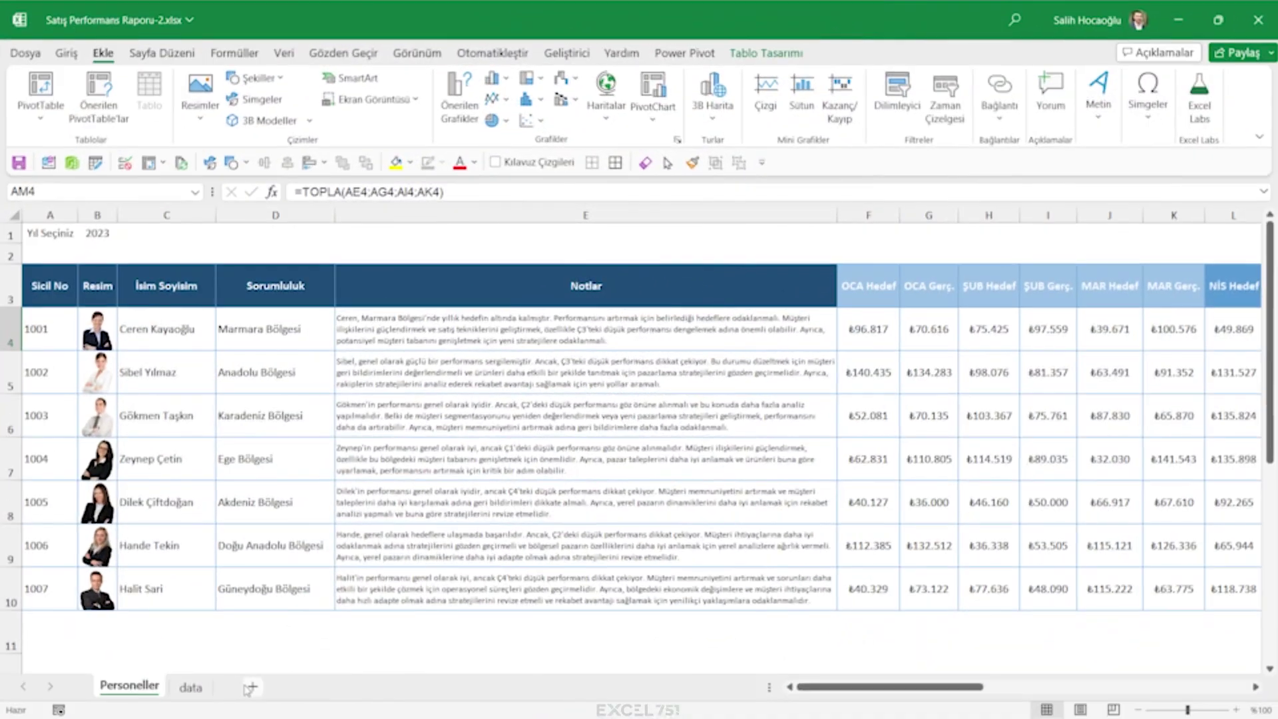
Insert a new sheet named Rapor after Personeller and select its columns A to F
left_click(253, 687)
double_click(194, 686)
key("BackSpace")
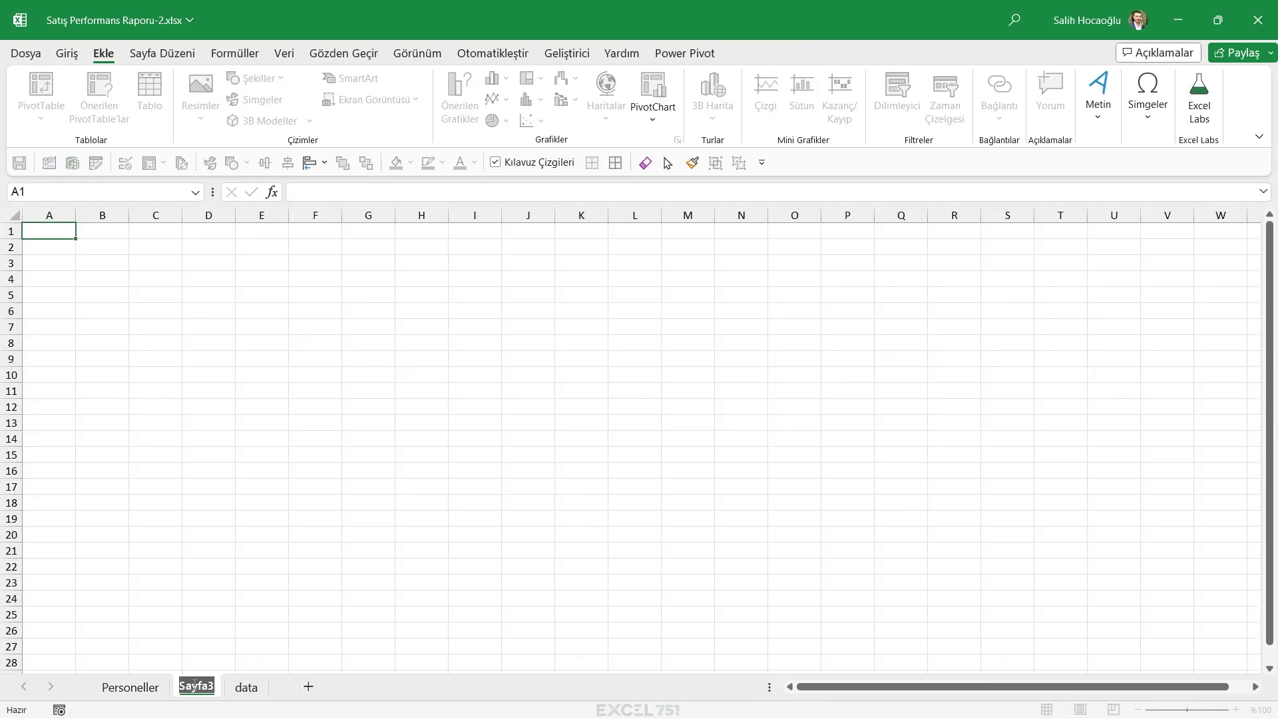
type("Rapor")
key("Return")
left_click_drag(49, 215, 322, 218)
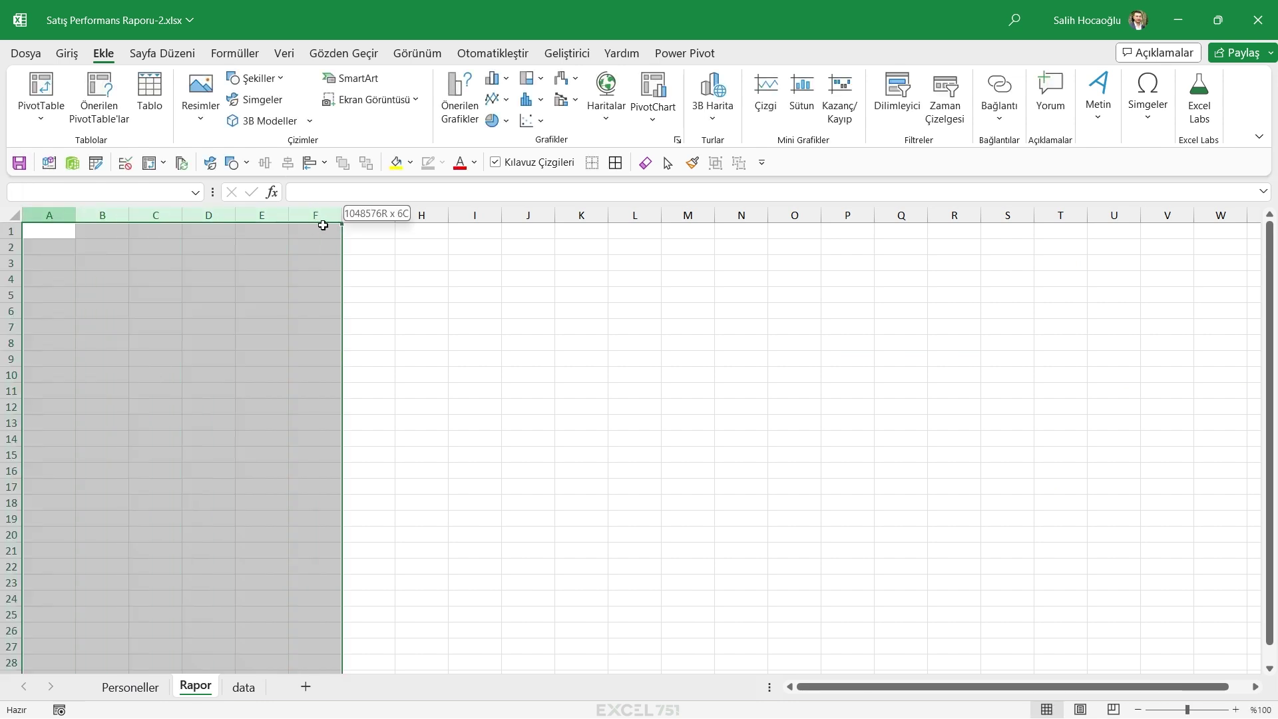
left_click(67, 53)
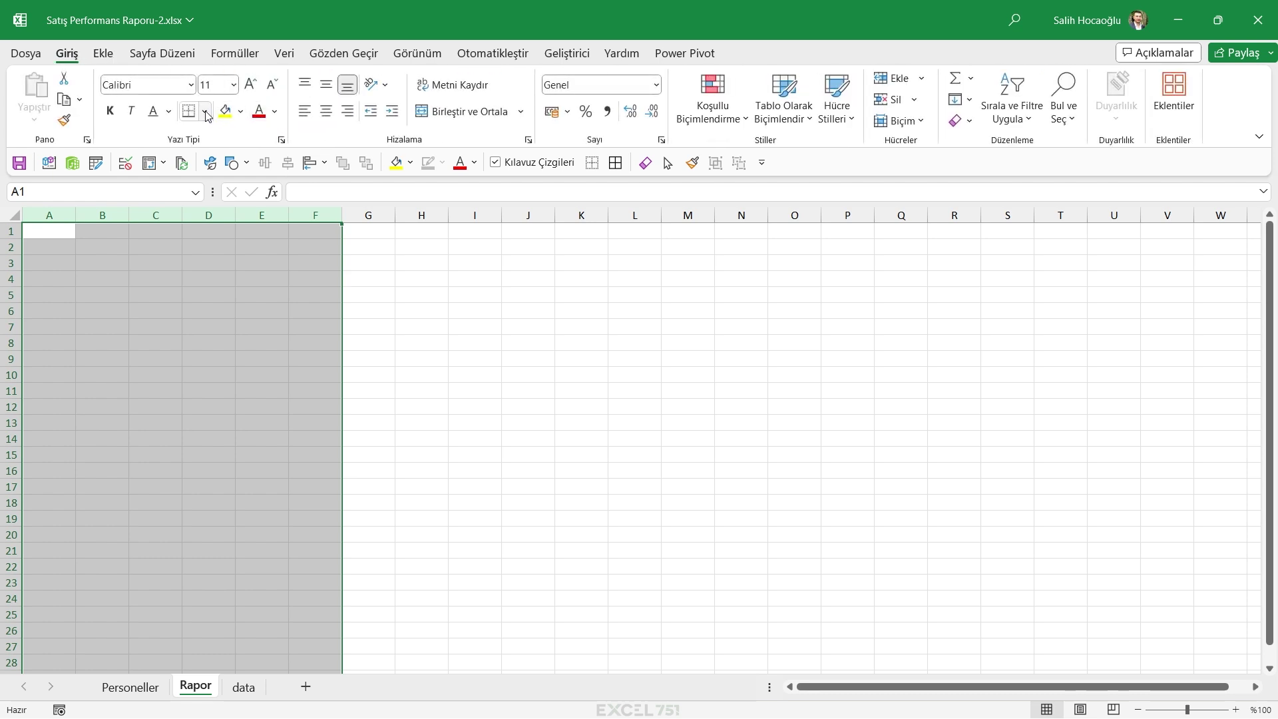
Fill Rapor's columns A–F light grey and columns G onward dark navy
left_click(204, 111)
left_click(240, 111)
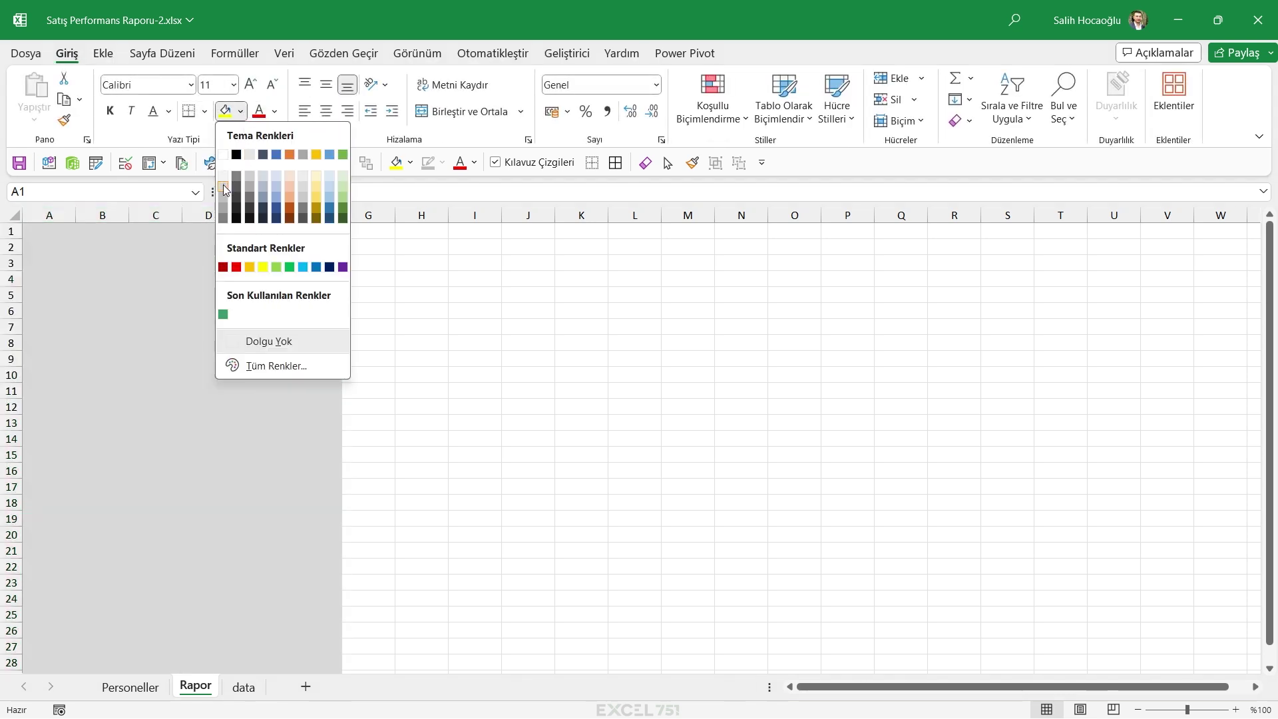
left_click(227, 188)
left_click(377, 214)
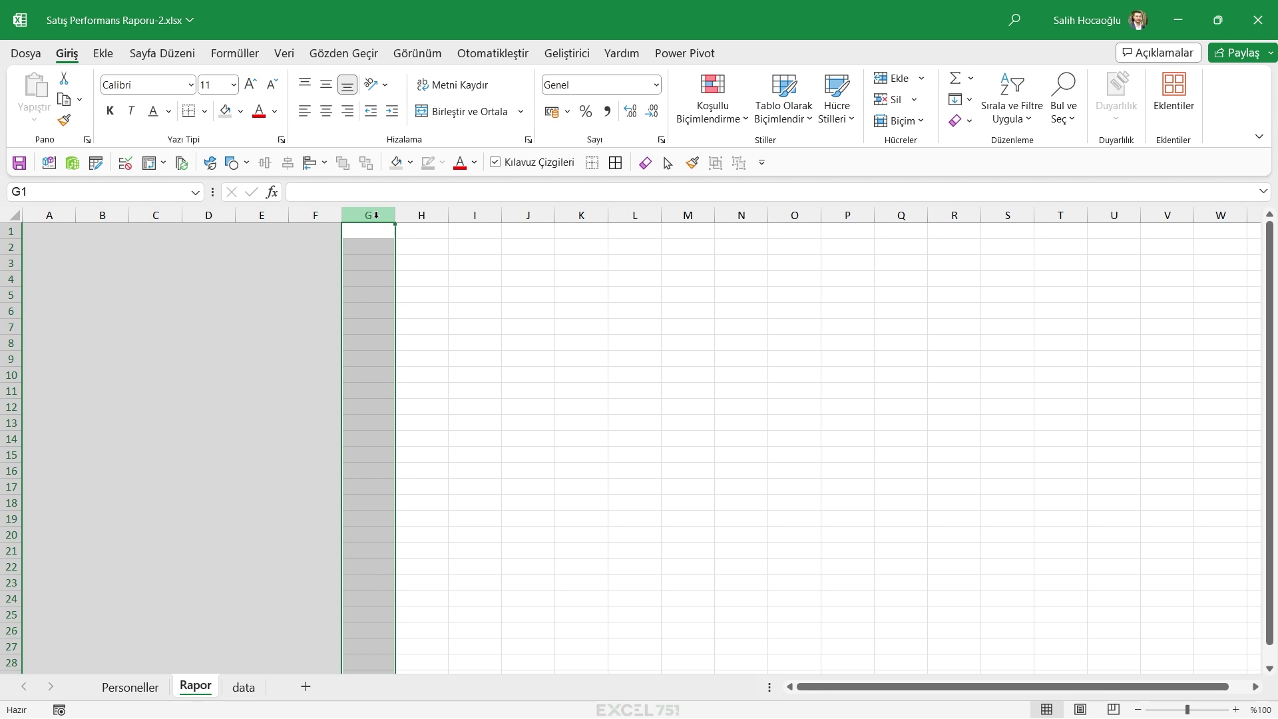
key("ctrl+shift+Right")
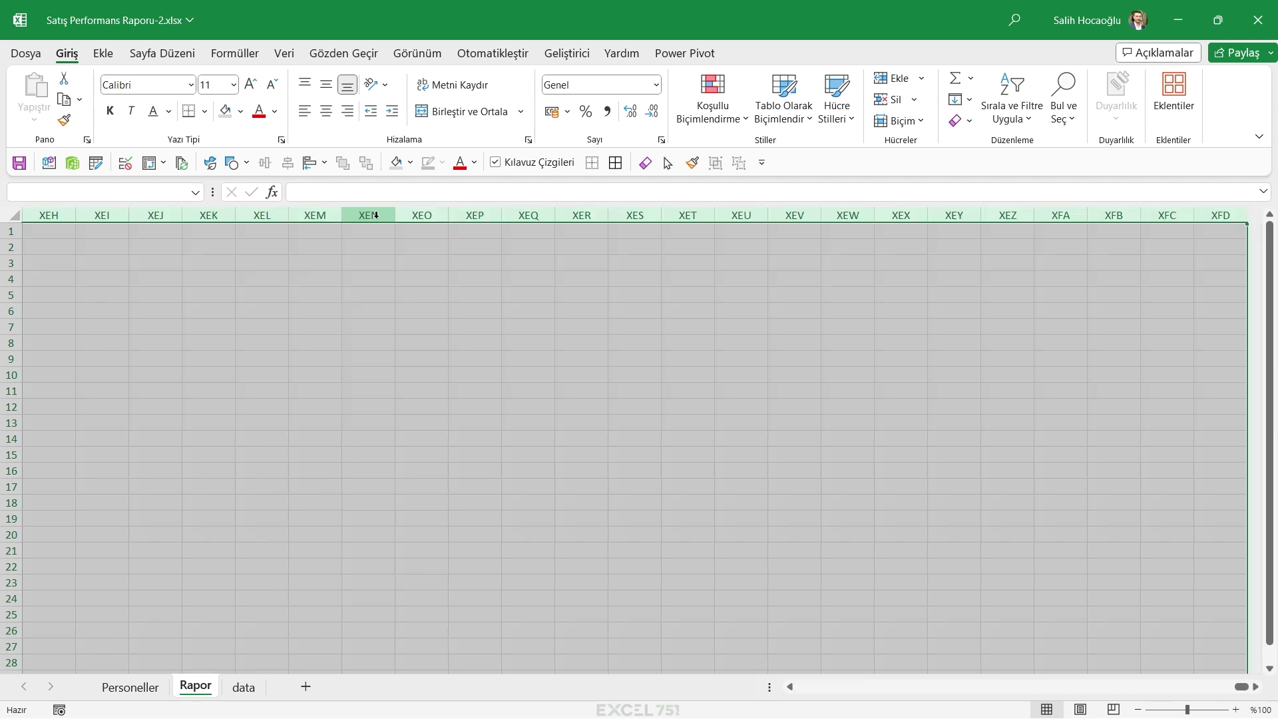
left_click(241, 111)
left_click(333, 220)
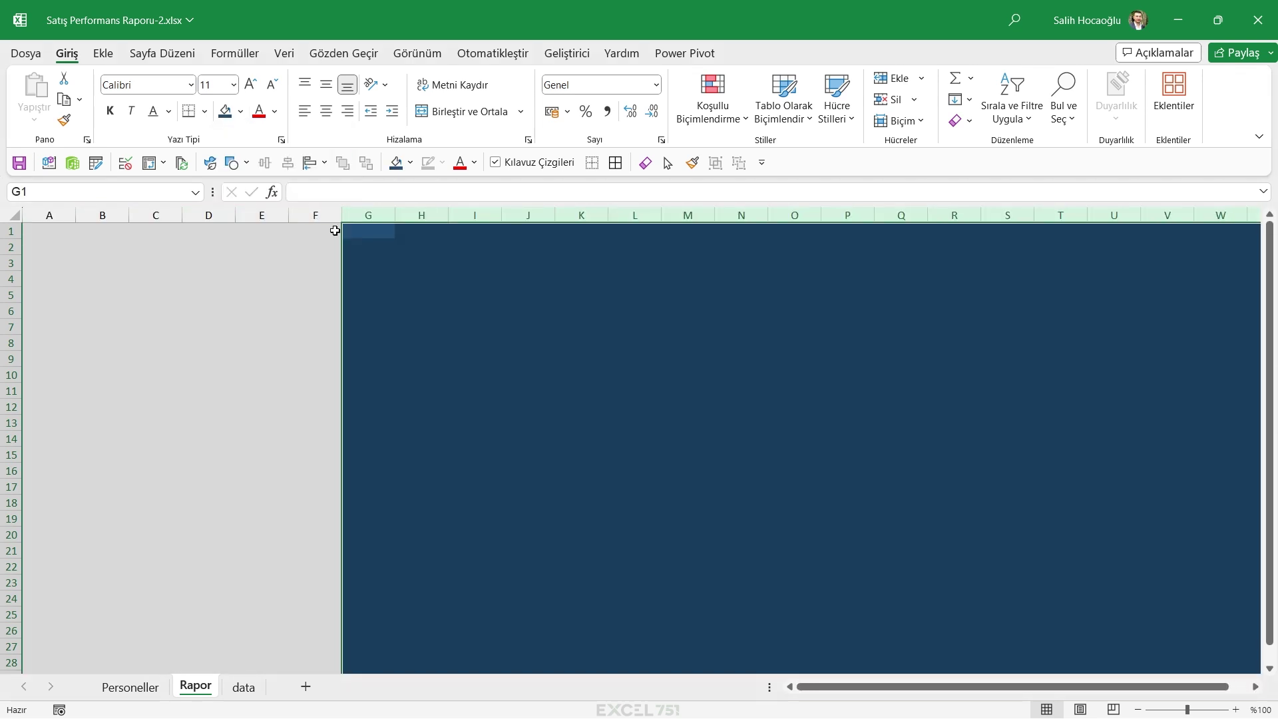
Narrow columns A to F, then switch to the Personeller sheet
left_click(460, 328)
left_click_drag(315, 215, 61, 217)
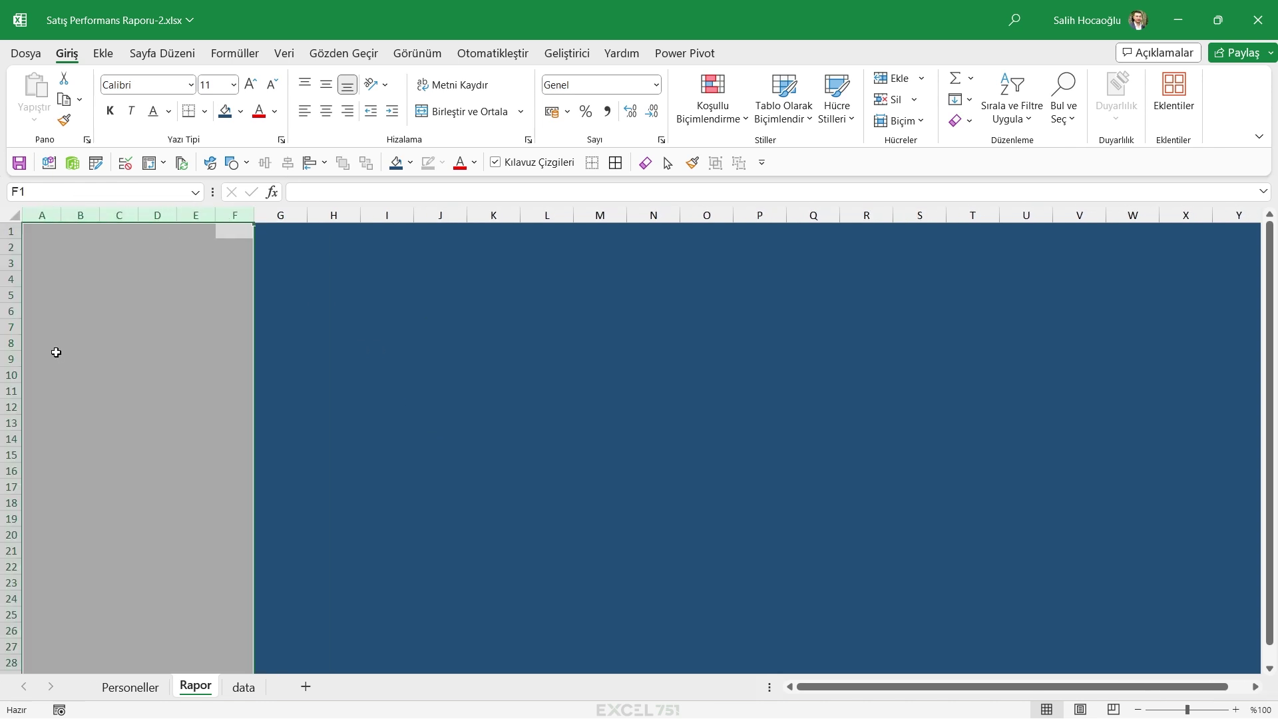
left_click(42, 329)
left_click(441, 293)
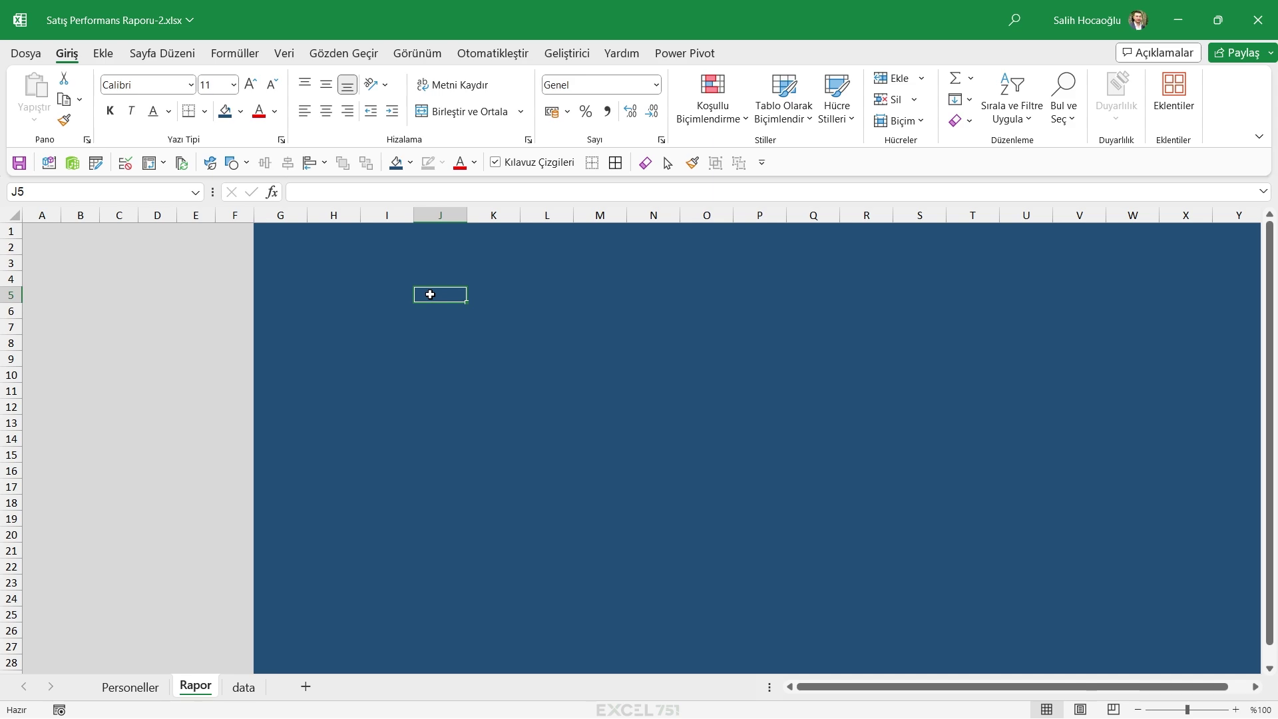
left_click(143, 688)
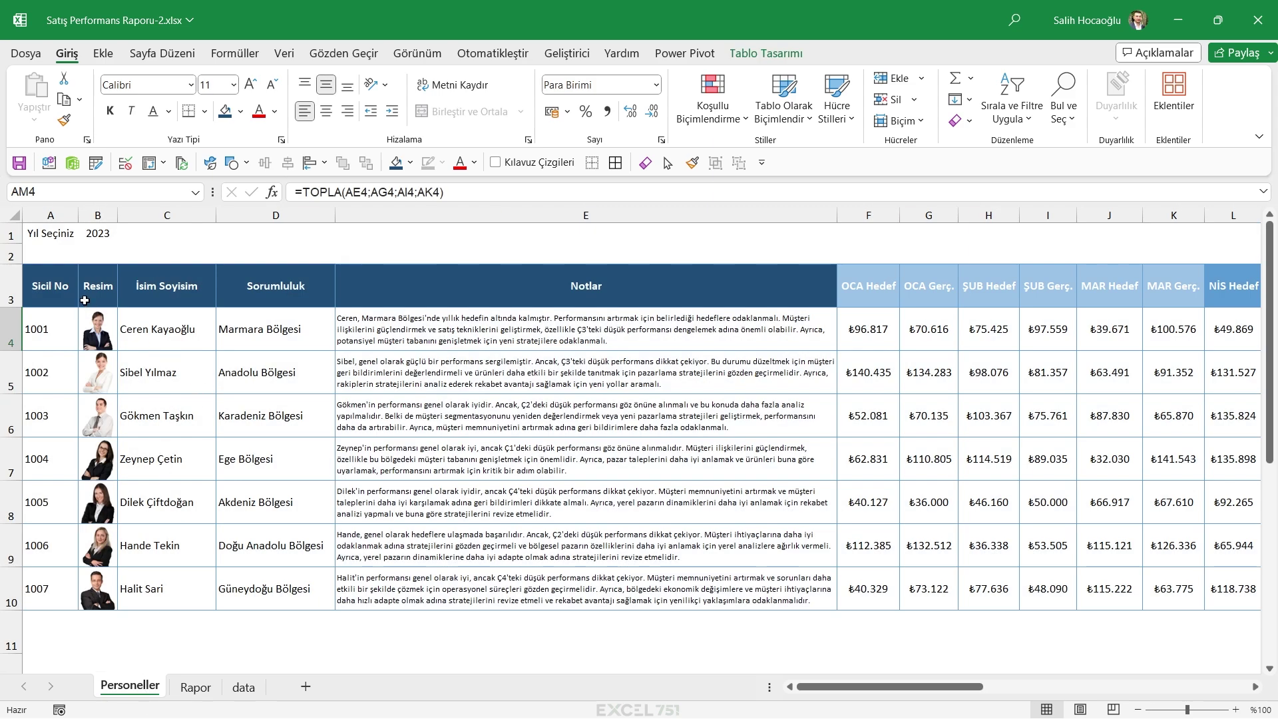
Name the Sicil No range A4:A10 Lst_Siciller in the Name Box
left_click(56, 269)
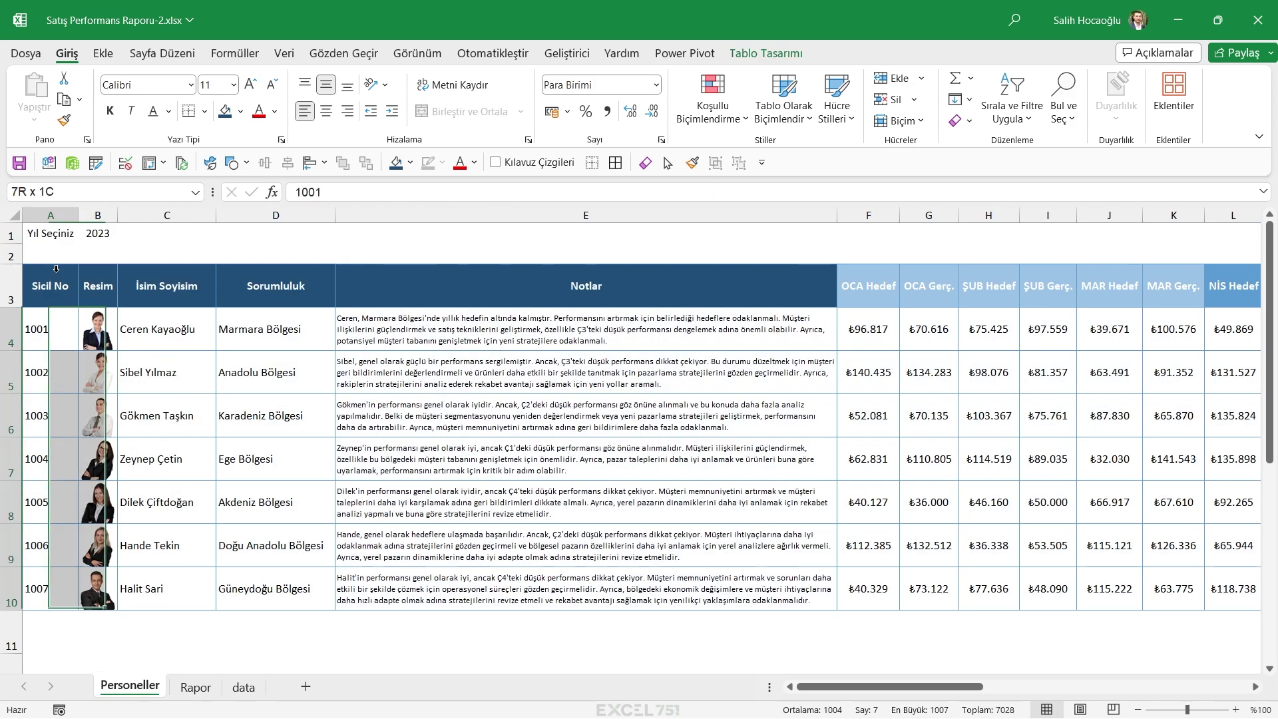
left_click(53, 193)
type("Lst_Sicilier")
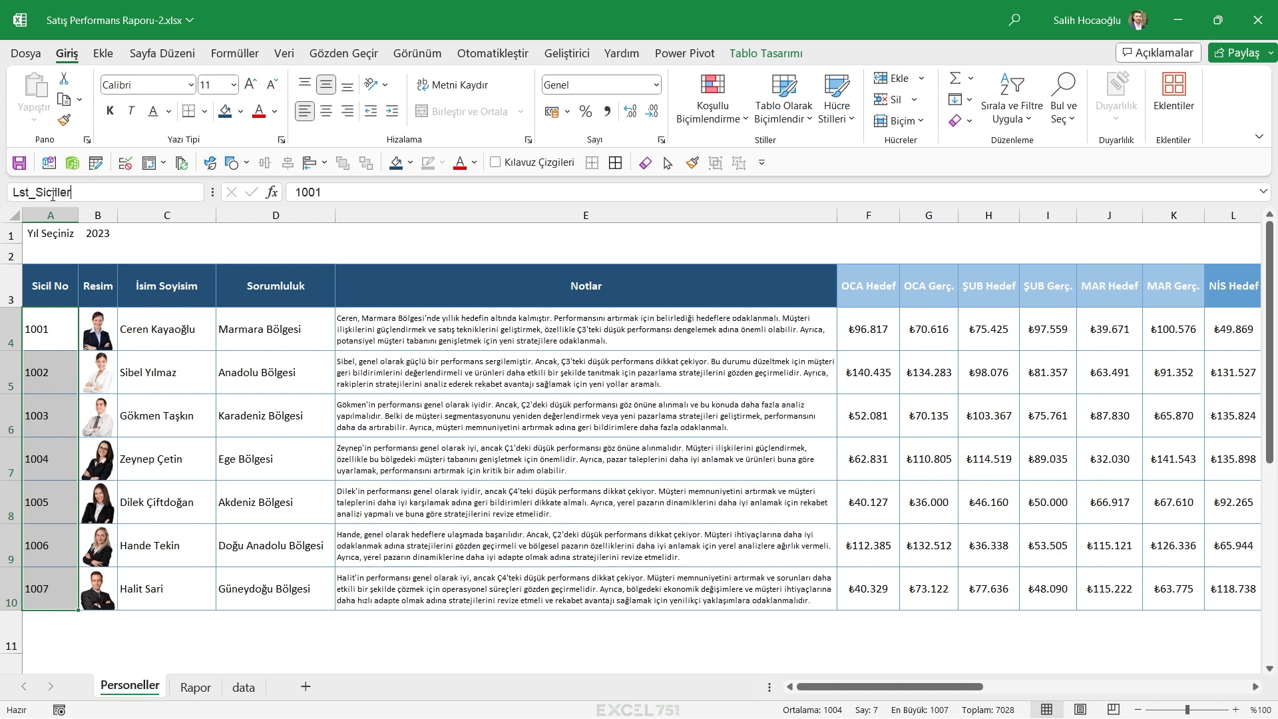
key("Return")
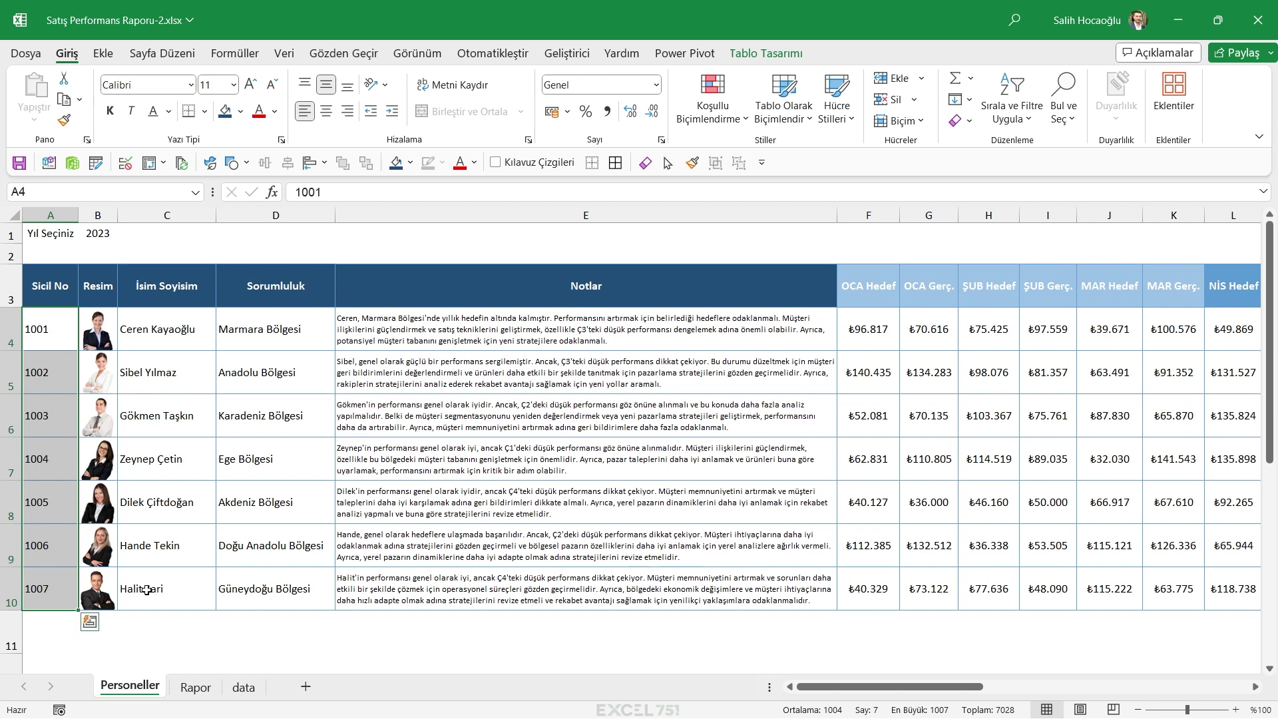
Give Rapor's J5 a list validation sourced from Lst_Siciller and choose 1003
left_click(196, 688)
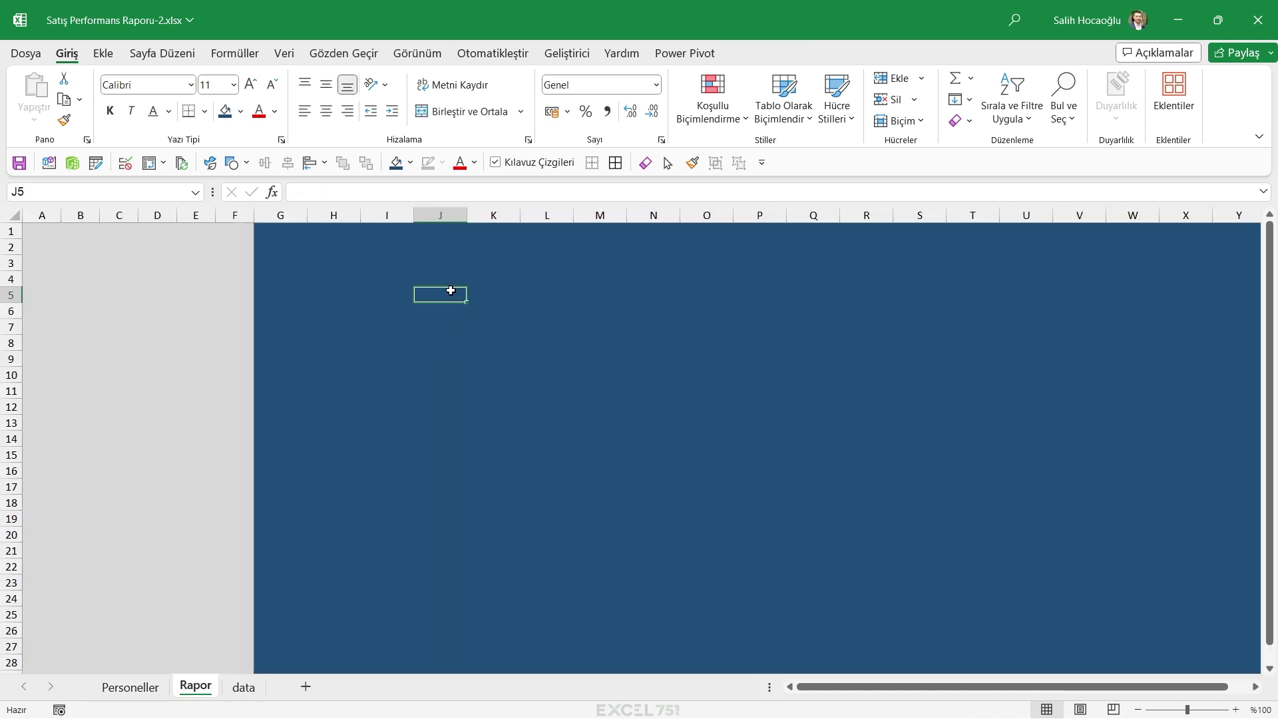
left_click(284, 53)
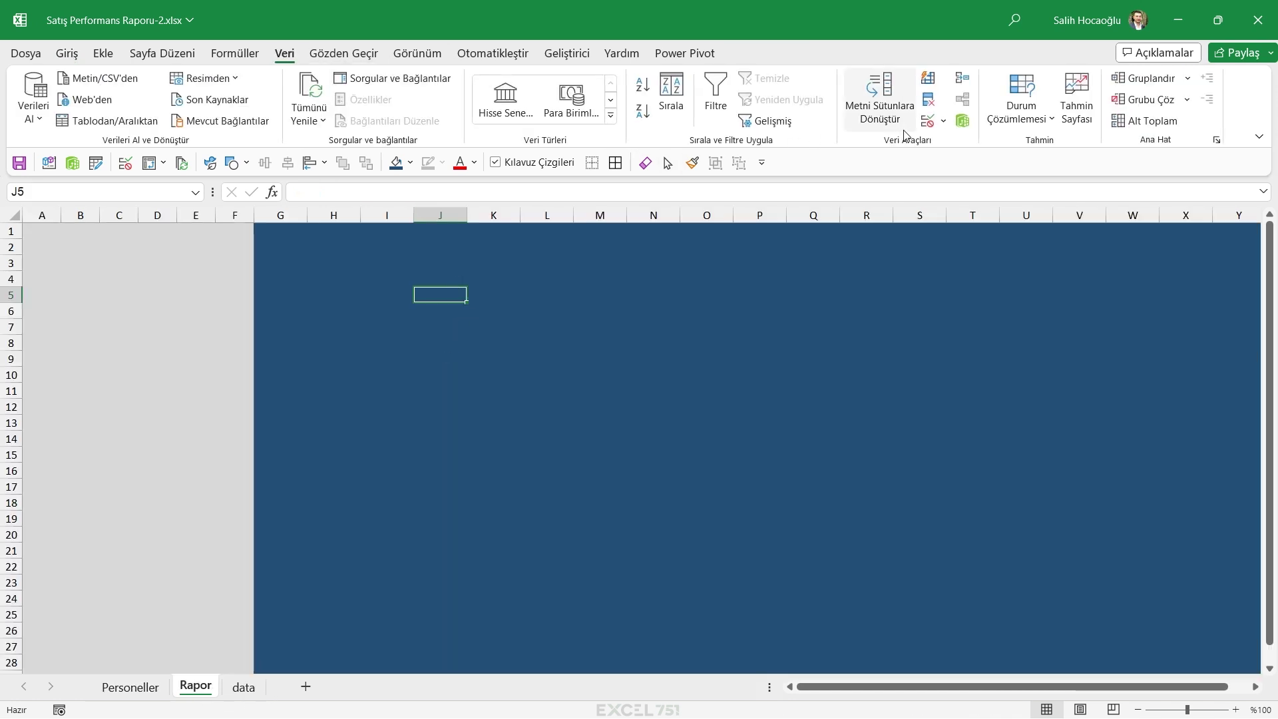
left_click(928, 123)
left_click(413, 361)
left_click(388, 408)
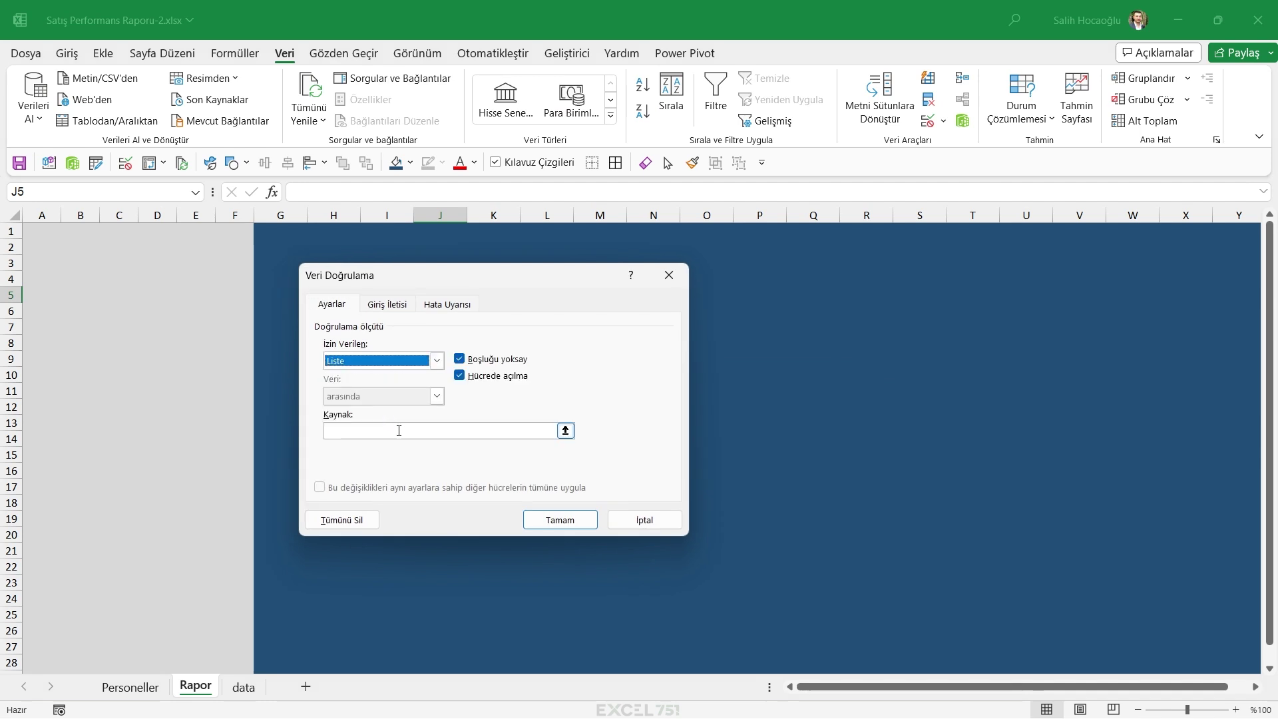
left_click(400, 432)
key("F3")
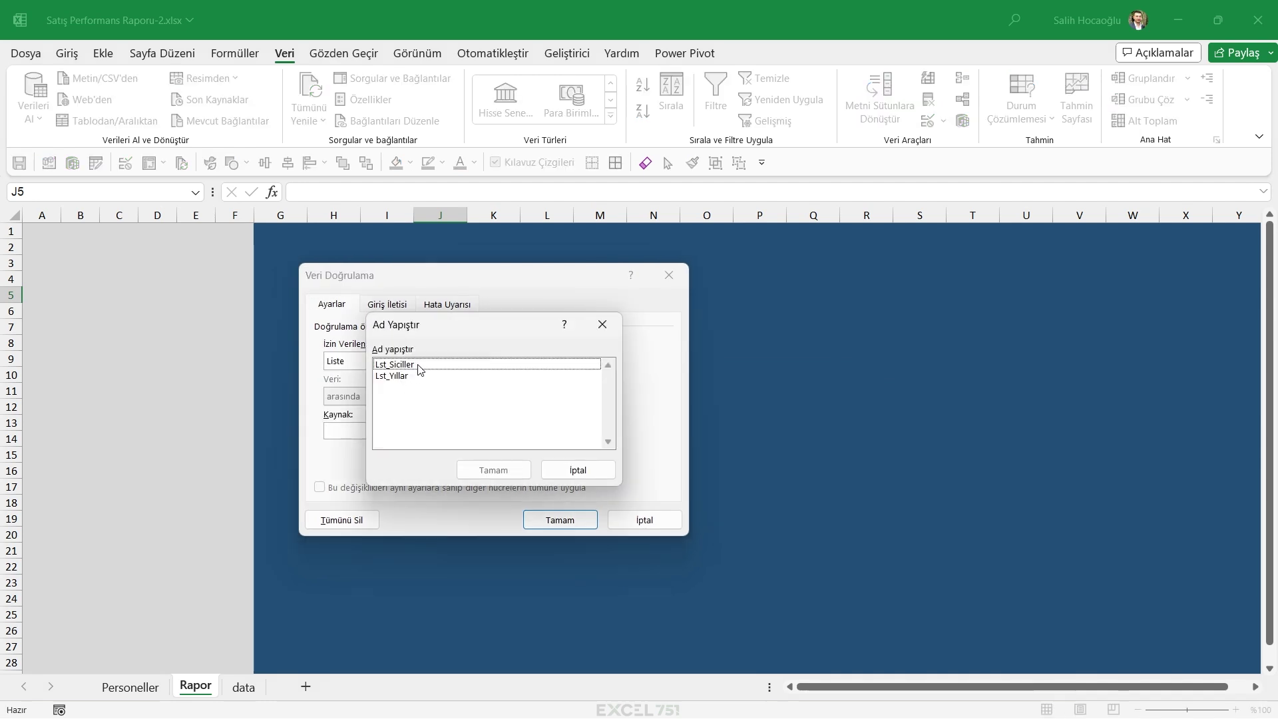
double_click(420, 365)
left_click(560, 520)
left_click(474, 295)
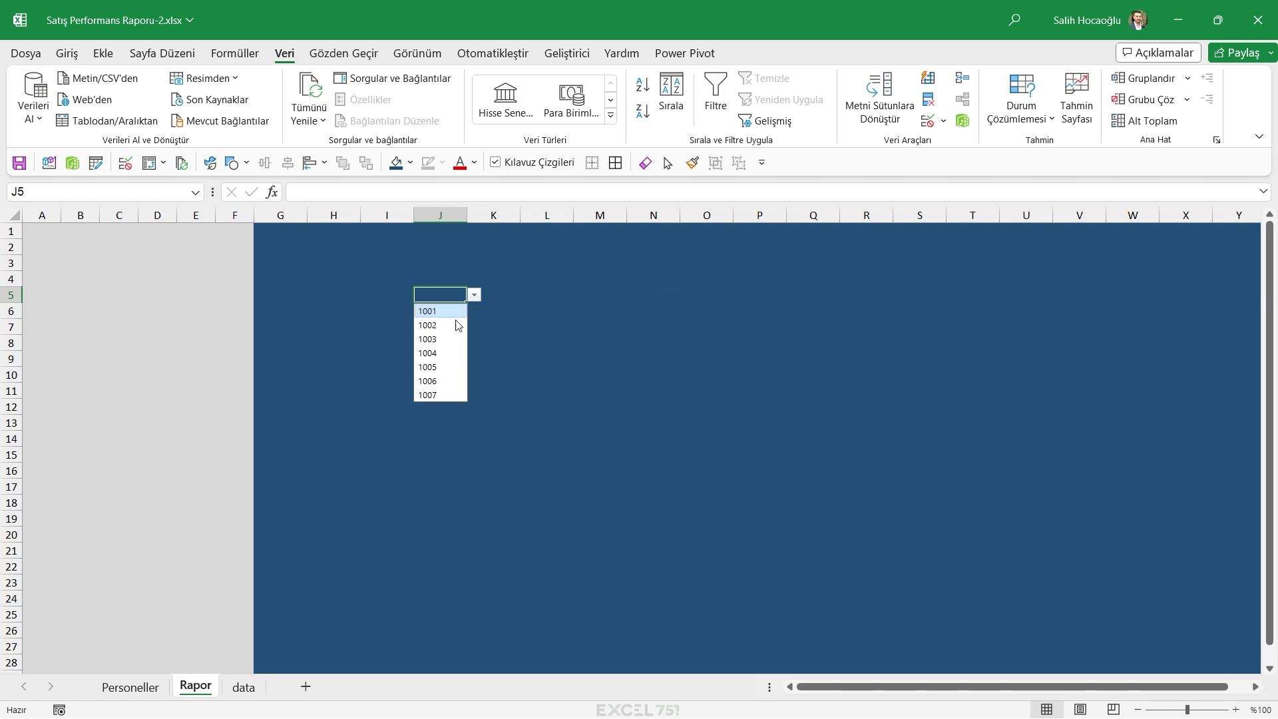
left_click(441, 339)
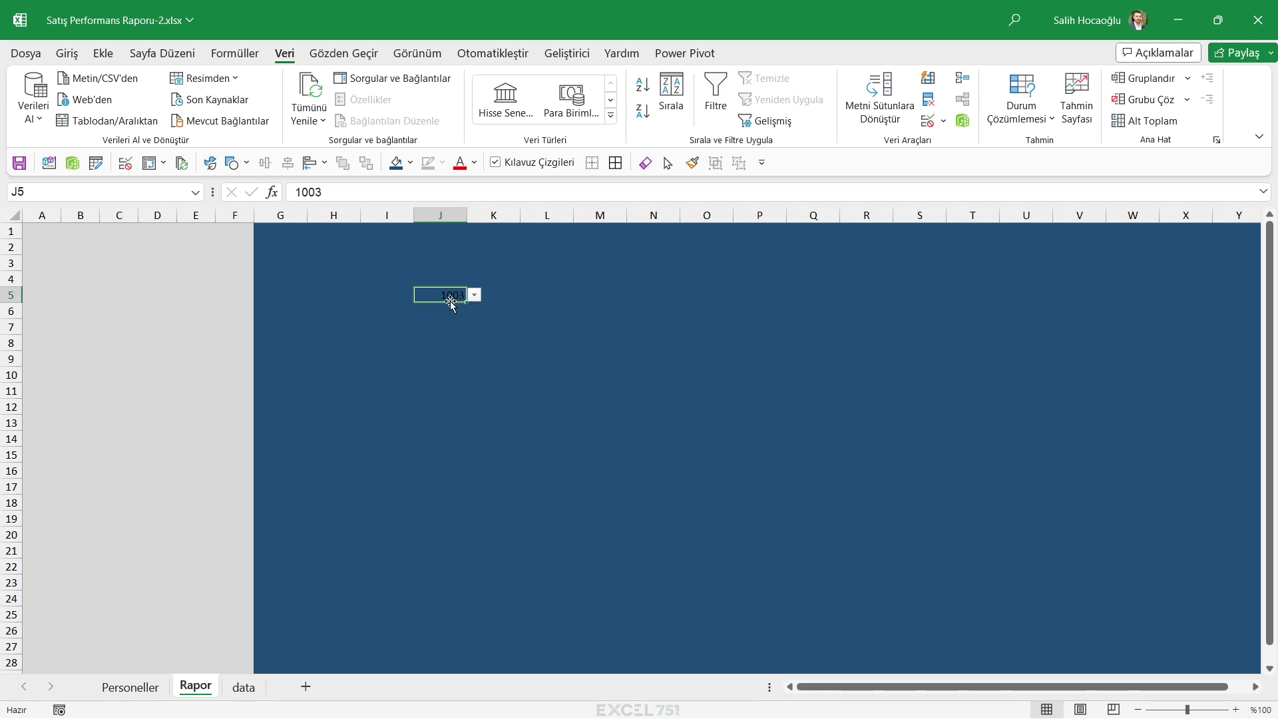
Label A5 'Sicil No' and link the neighbouring cell to J5's chosen number
left_click_drag(69, 324, 177, 581)
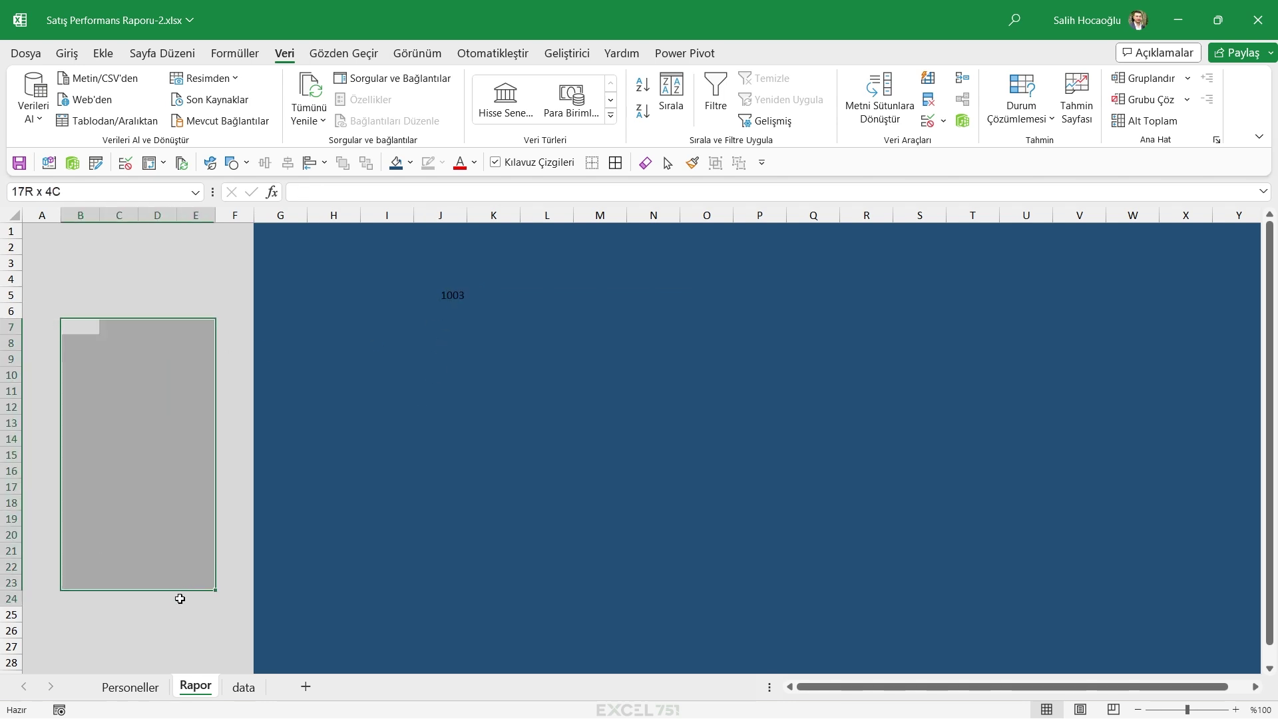
mouse_move(69, 313)
left_mouse_down()
mouse_move(180, 542)
mouse_move(64, 308)
left_mouse_up()
left_click(35, 297)
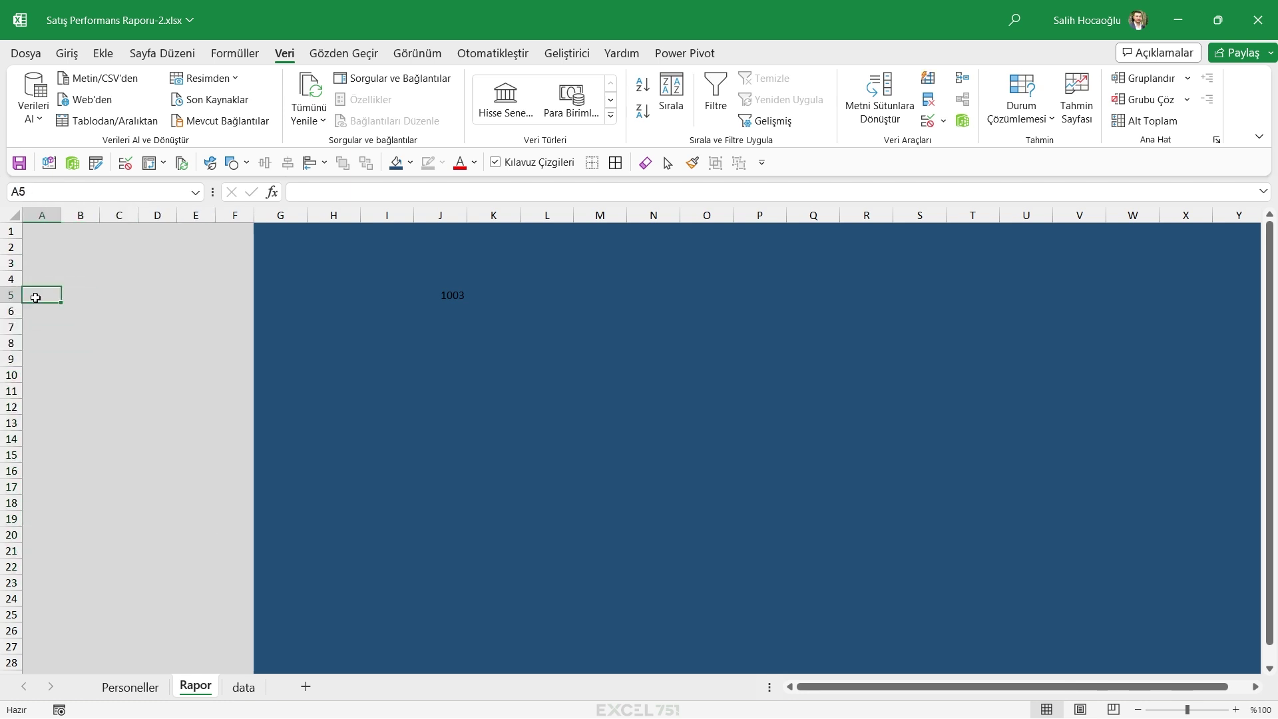
type("Sic")
type("No")
key("Tab")
key("Tab")
key("Tab")
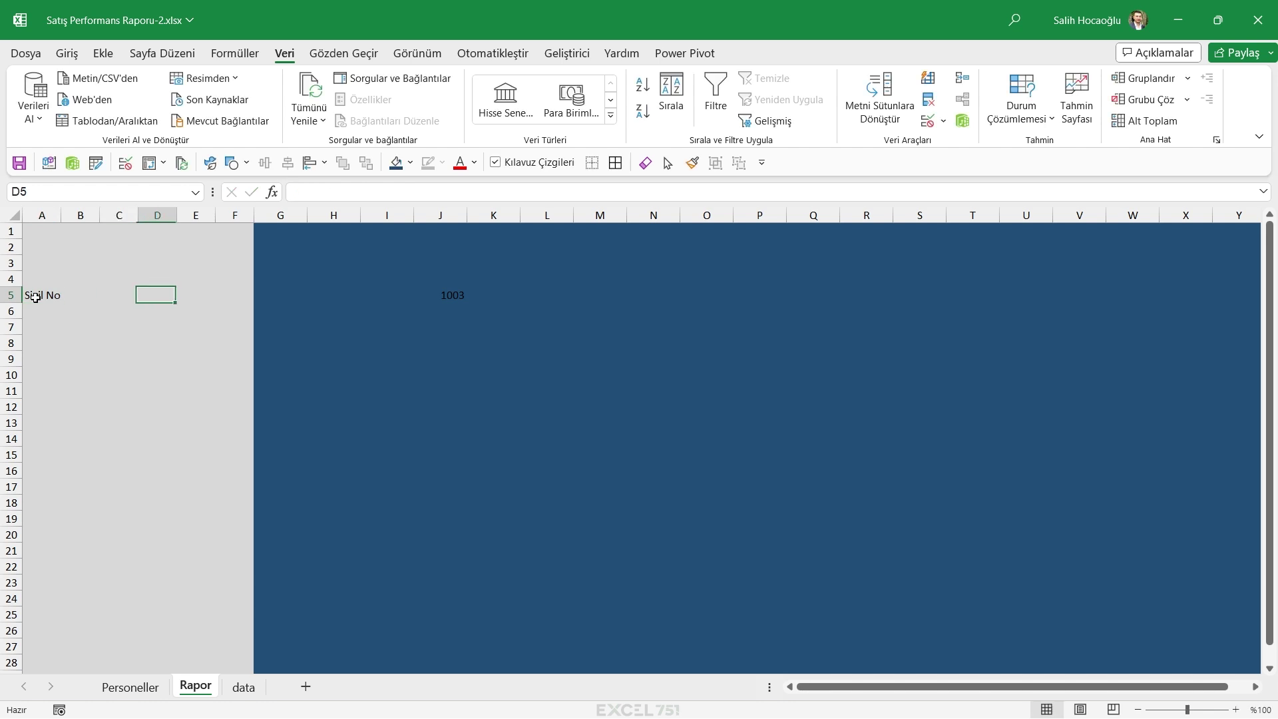
type("=")
left_click(438, 293)
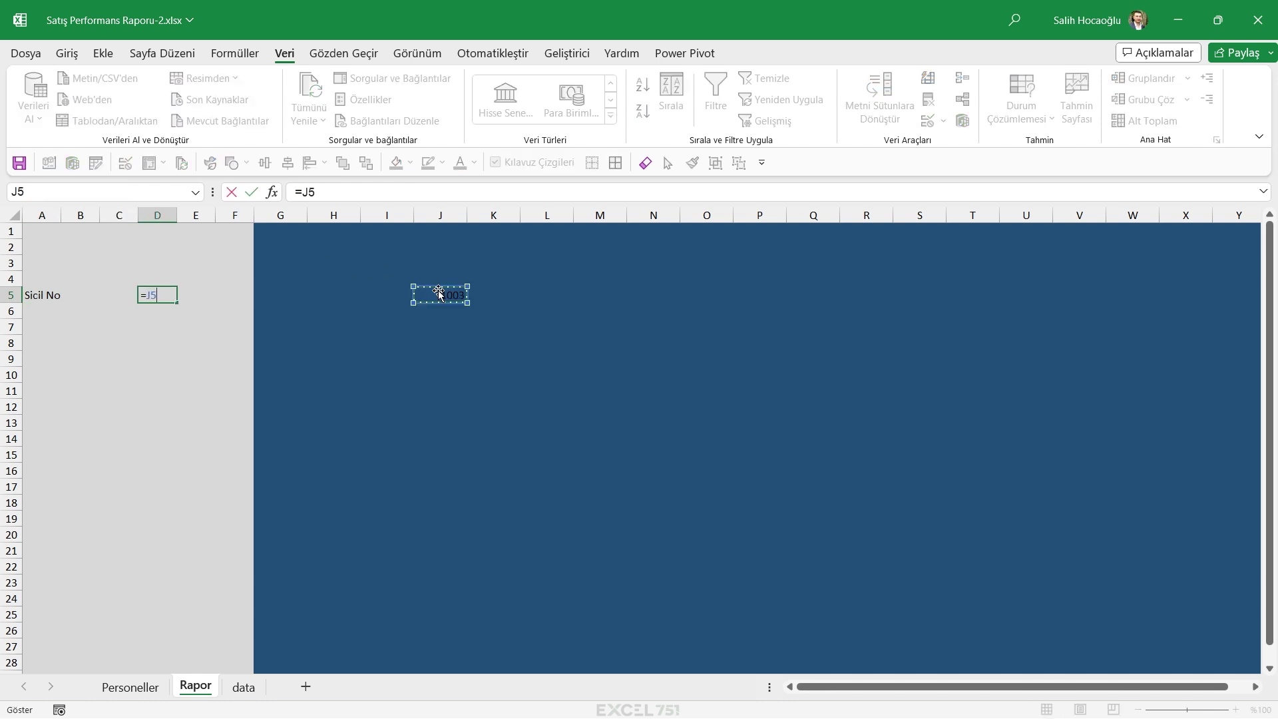
key("Return")
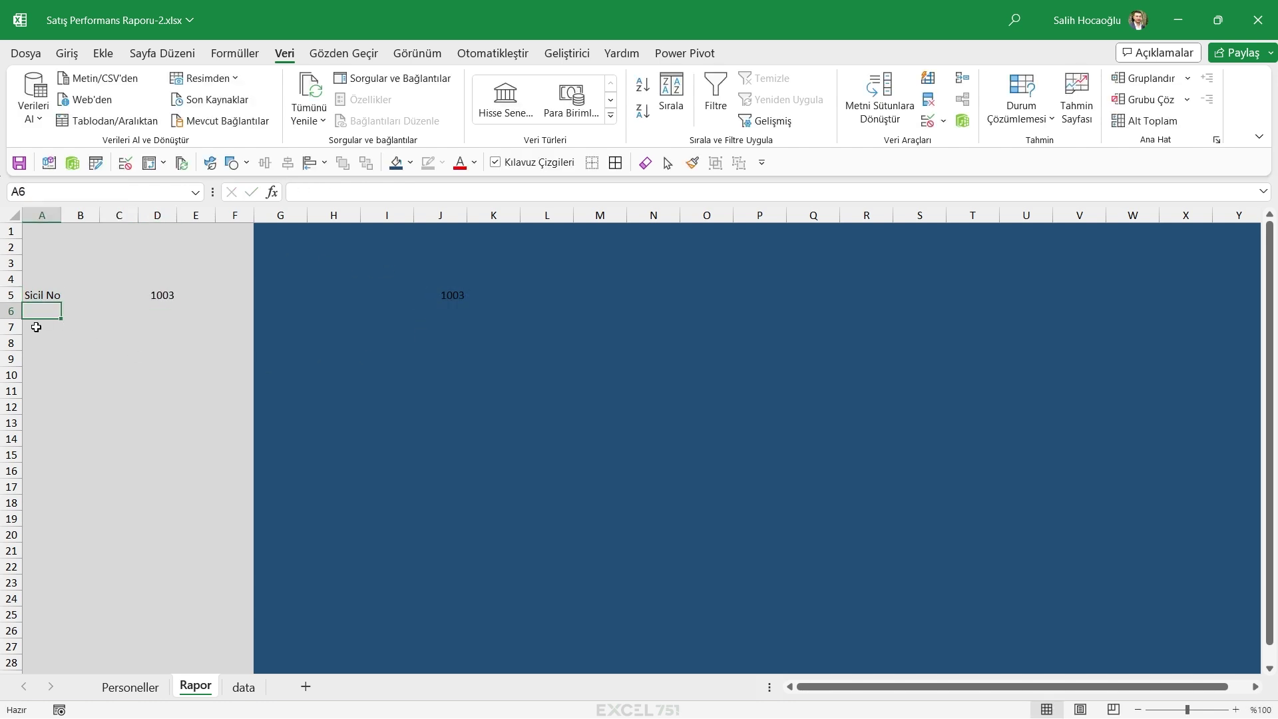
Enter headers Aylar, Hedef and Gerç. in row 7 and move the Sicil No link into C5
left_click(34, 327)
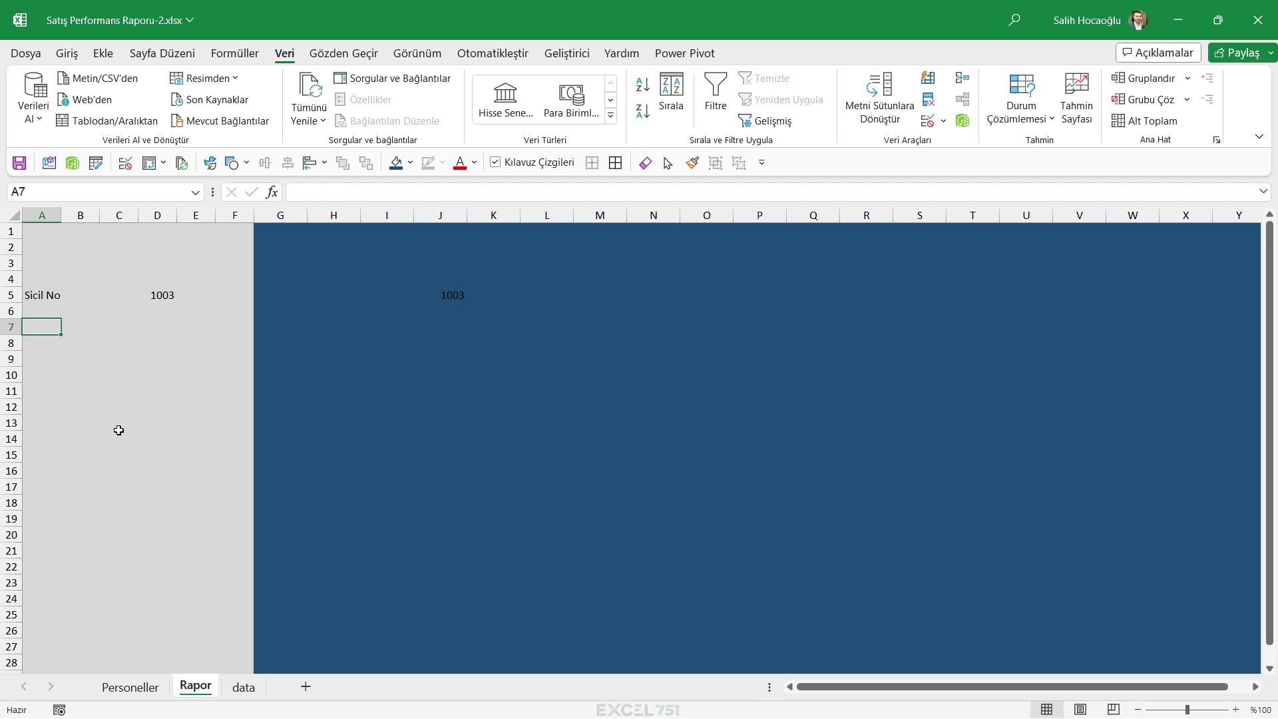
type("Aylık")
key("Return")
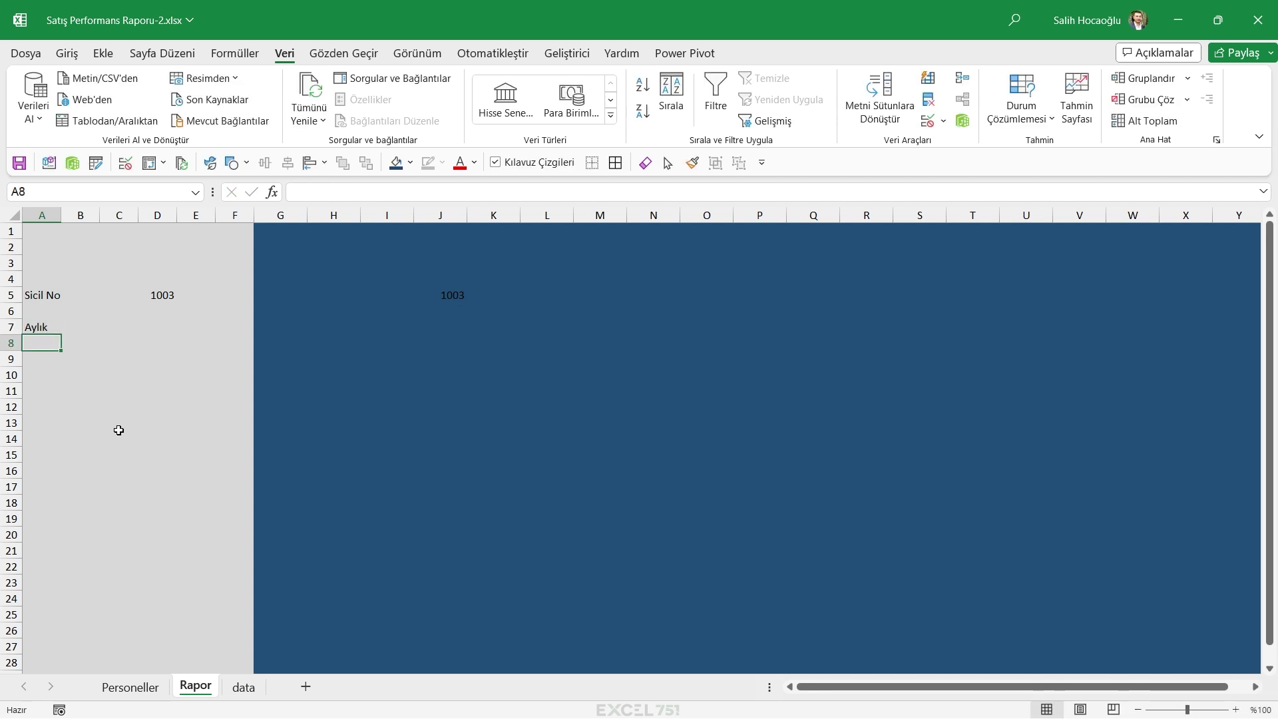
key("Up")
type("Aylar")
key("Tab")
type("Hedef")
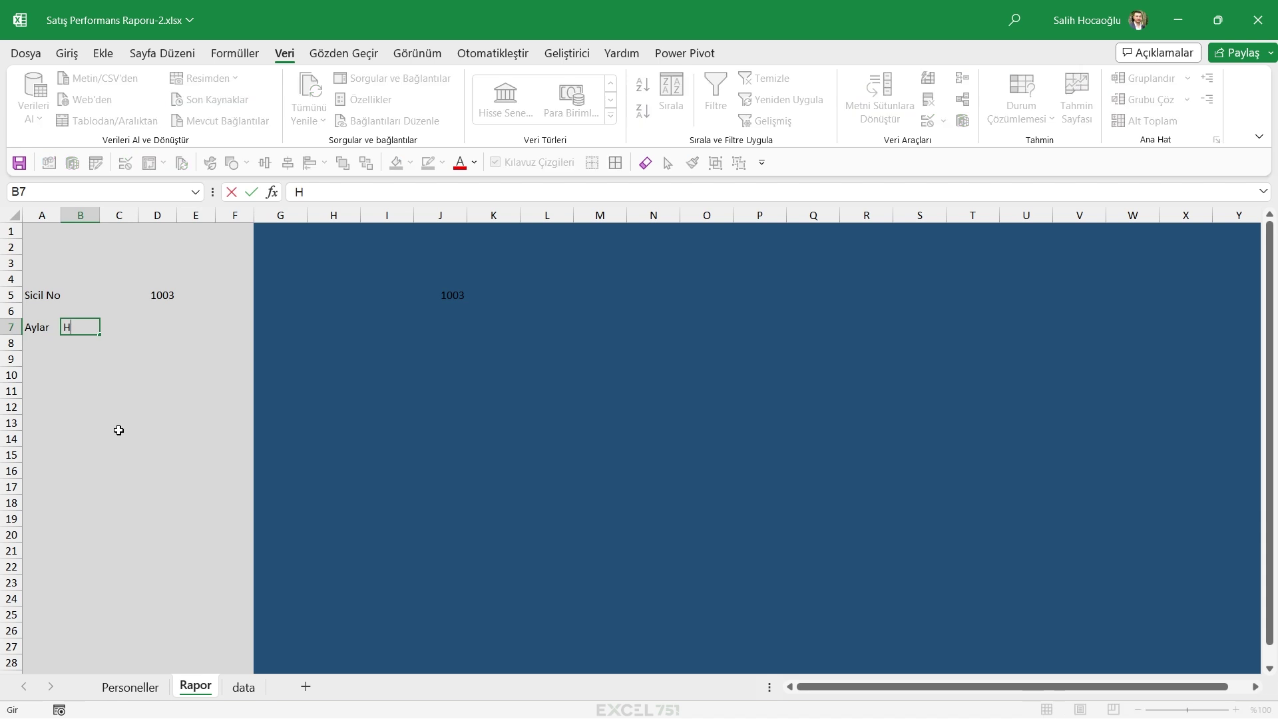
key("Tab")
type("Gerç.")
key("Return")
left_click(158, 295)
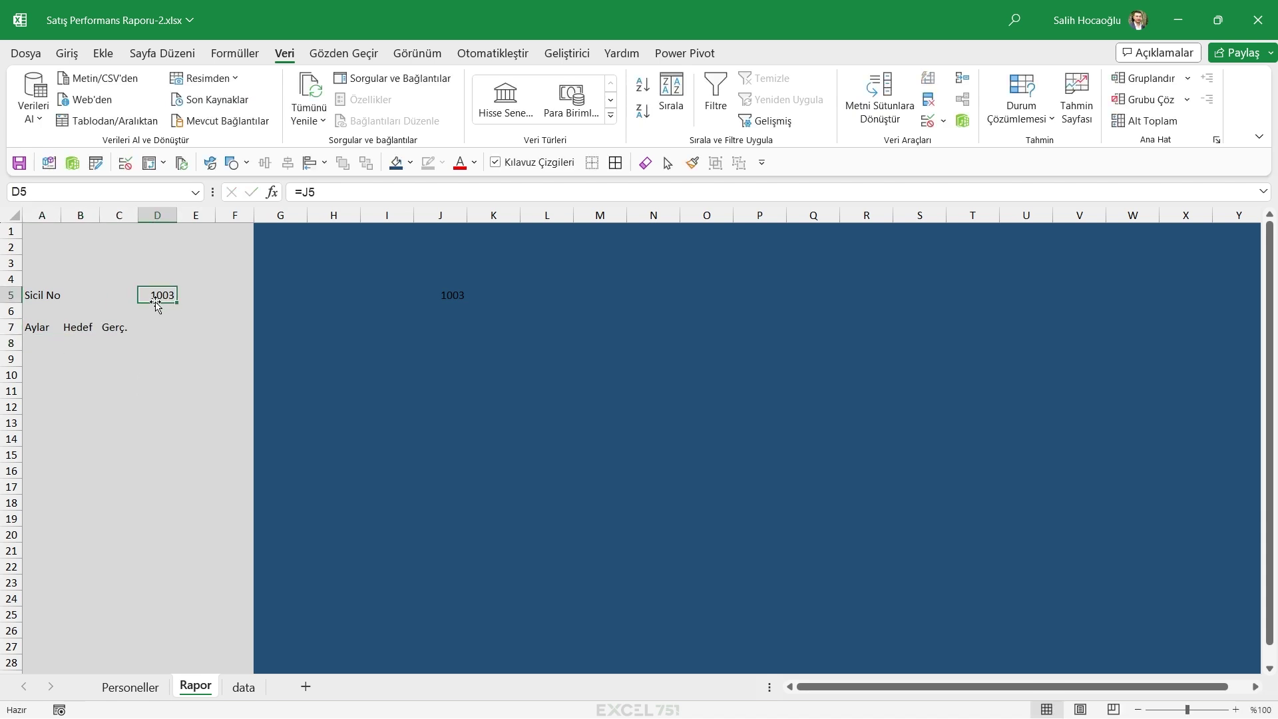
left_click_drag(139, 295, 117, 300)
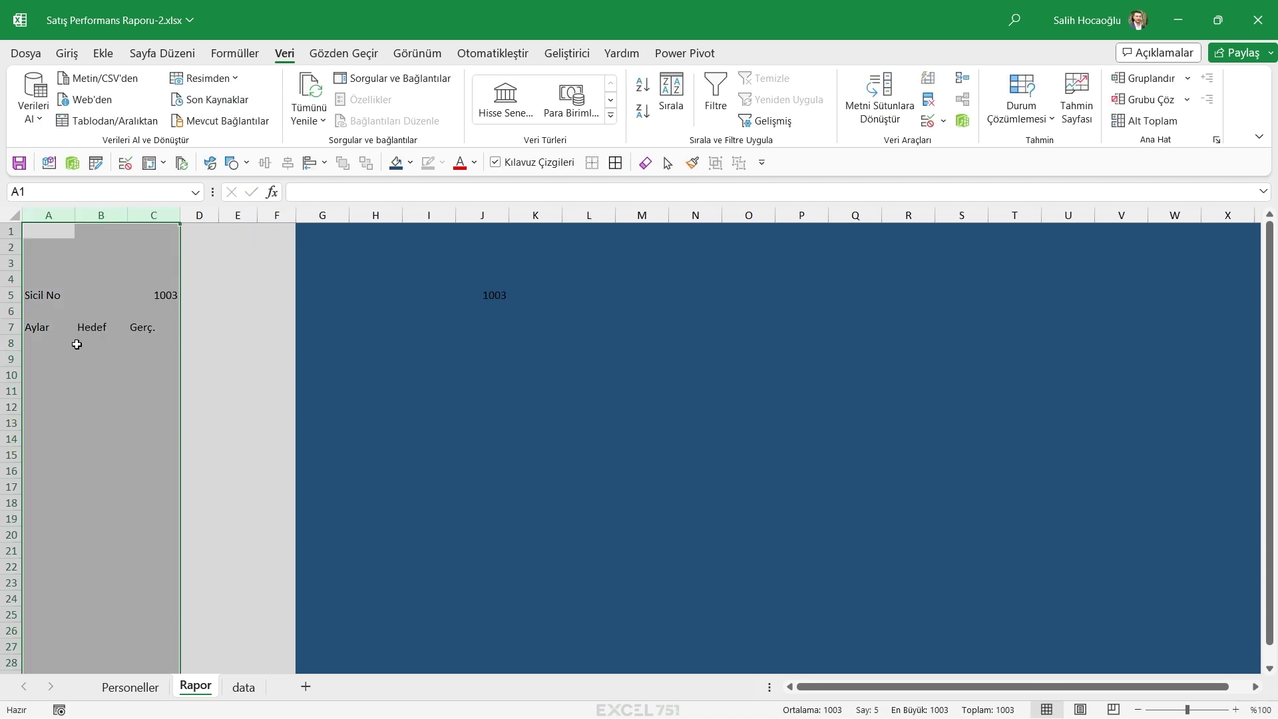
Widen columns A–C and fill the months OCA through ARA down A8:A19
left_click(50, 349)
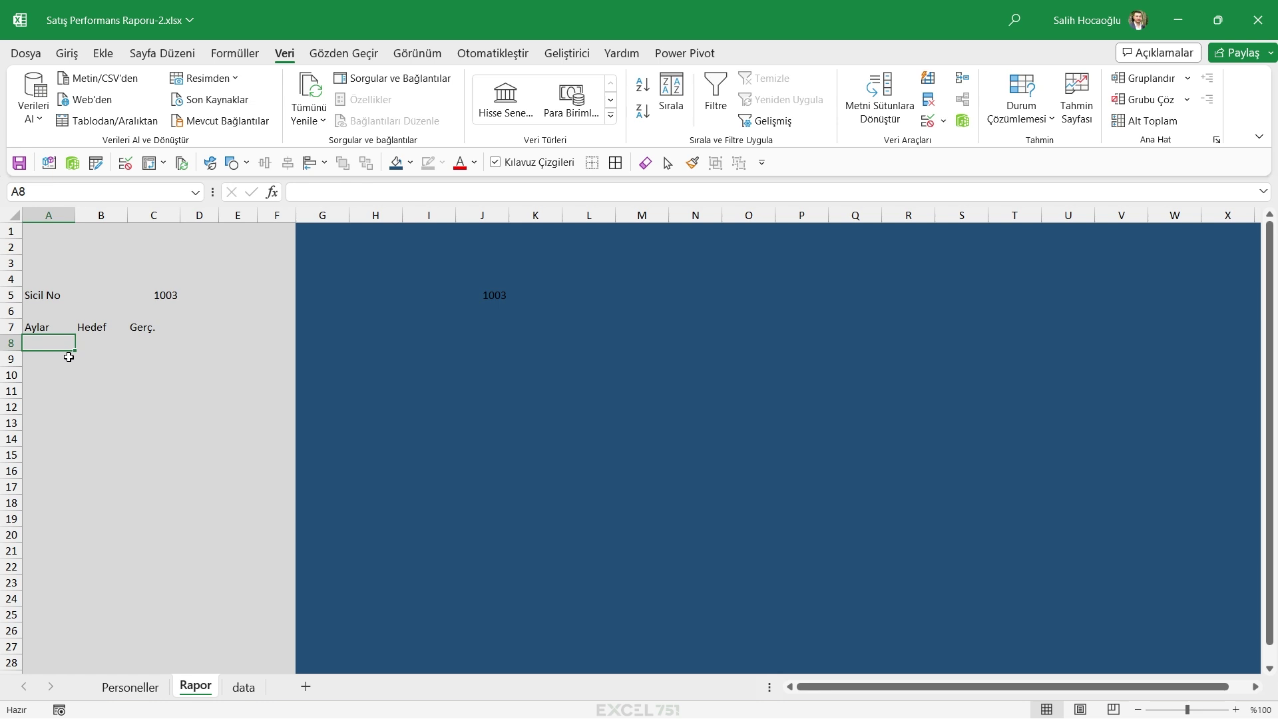
type("OCA")
key("Return")
left_click(65, 344)
left_click_drag(77, 351, 81, 526)
mouse_move(94, 343)
left_mouse_down()
mouse_move(158, 563)
mouse_move(147, 526)
left_mouse_up()
left_click(149, 516)
left_click(97, 344)
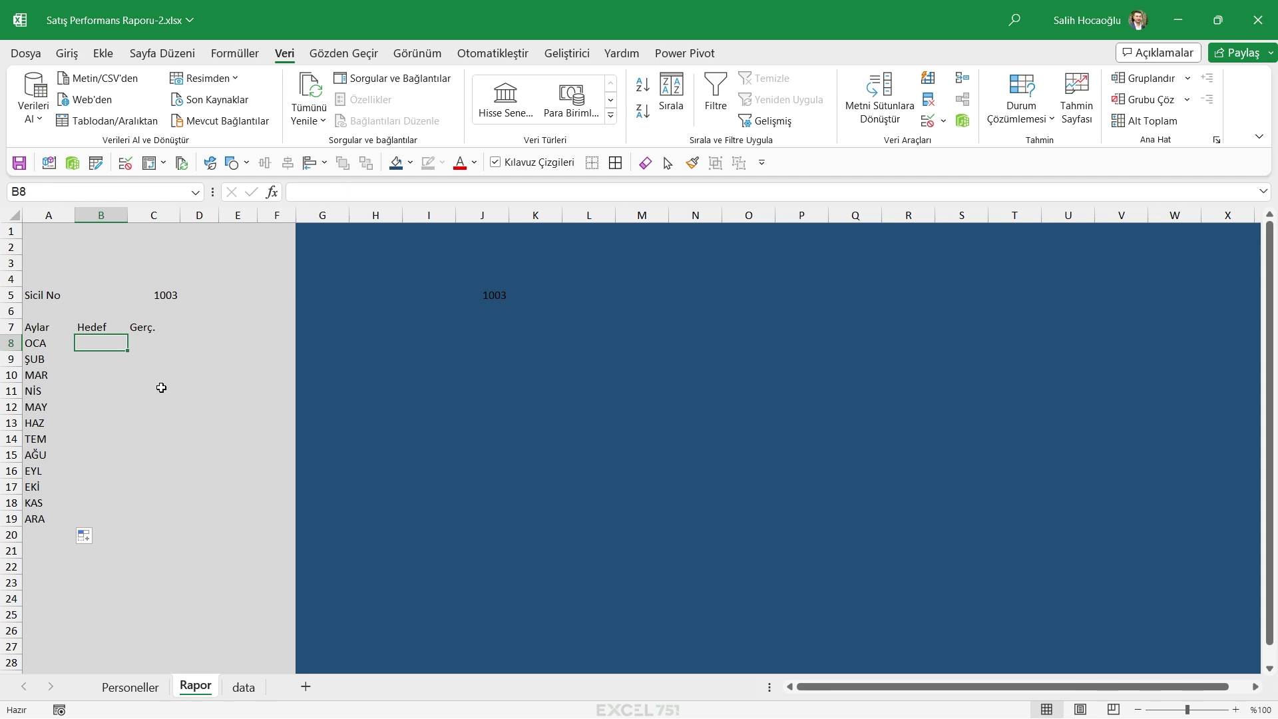
Begin a =DÜŞEYARA(C5;Table1; lookup in B8, then delete the unfinished formula
type("=DÜŞEYARA")
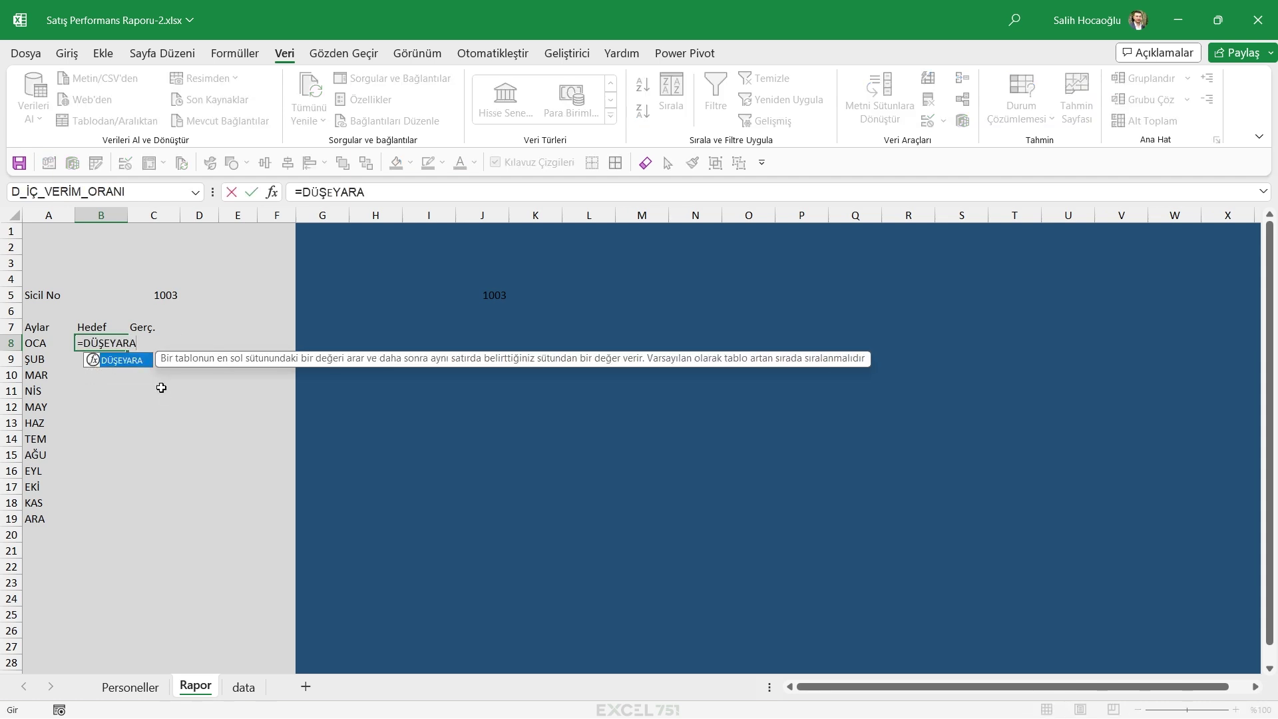
type("(")
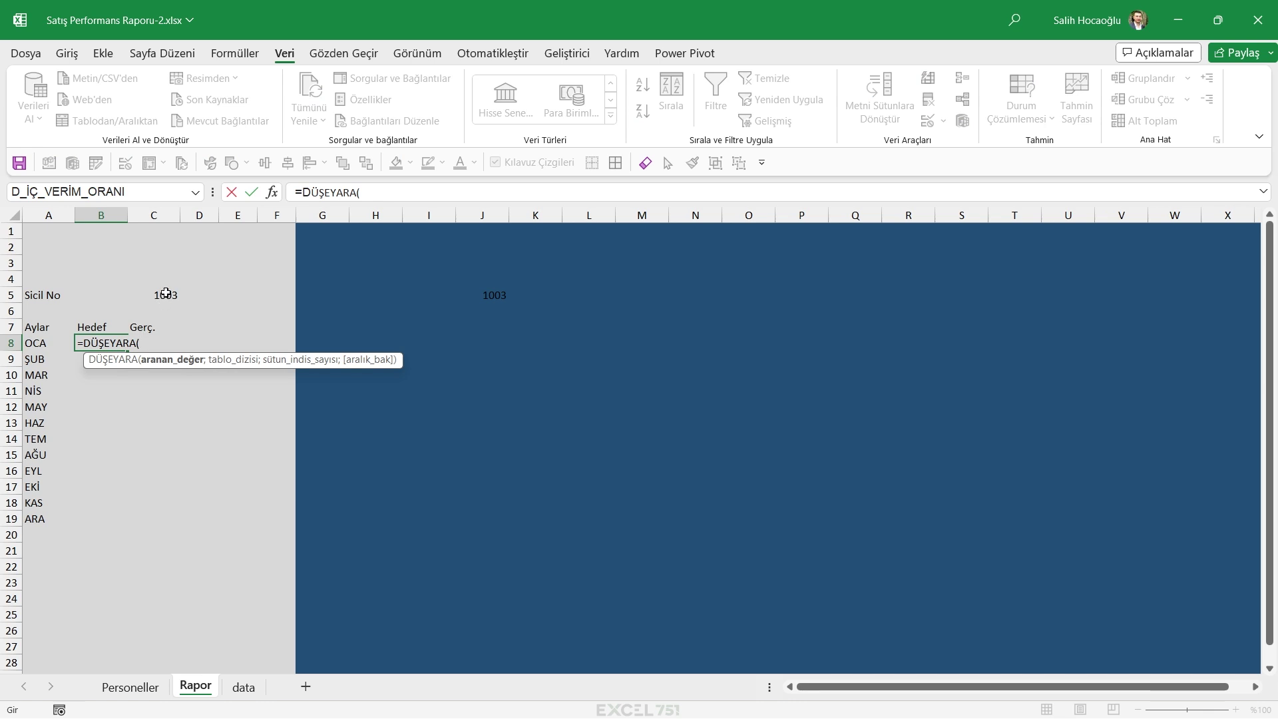
left_click(165, 295)
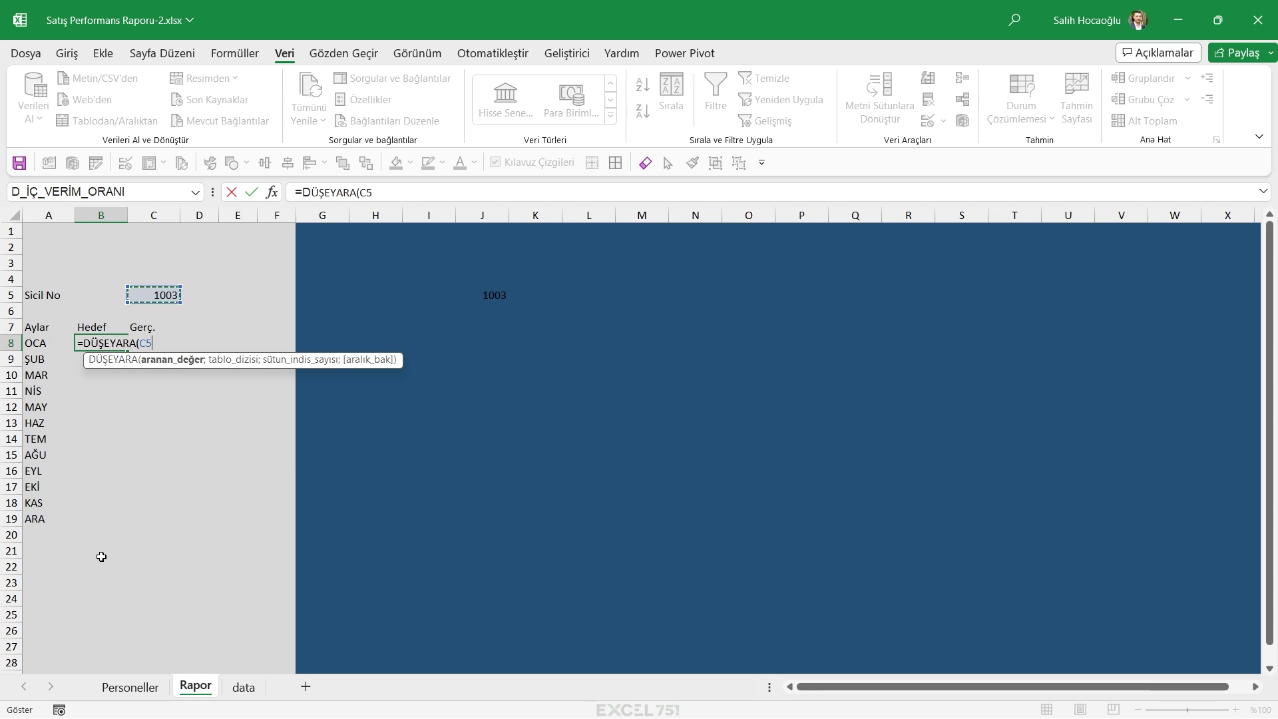
type(";")
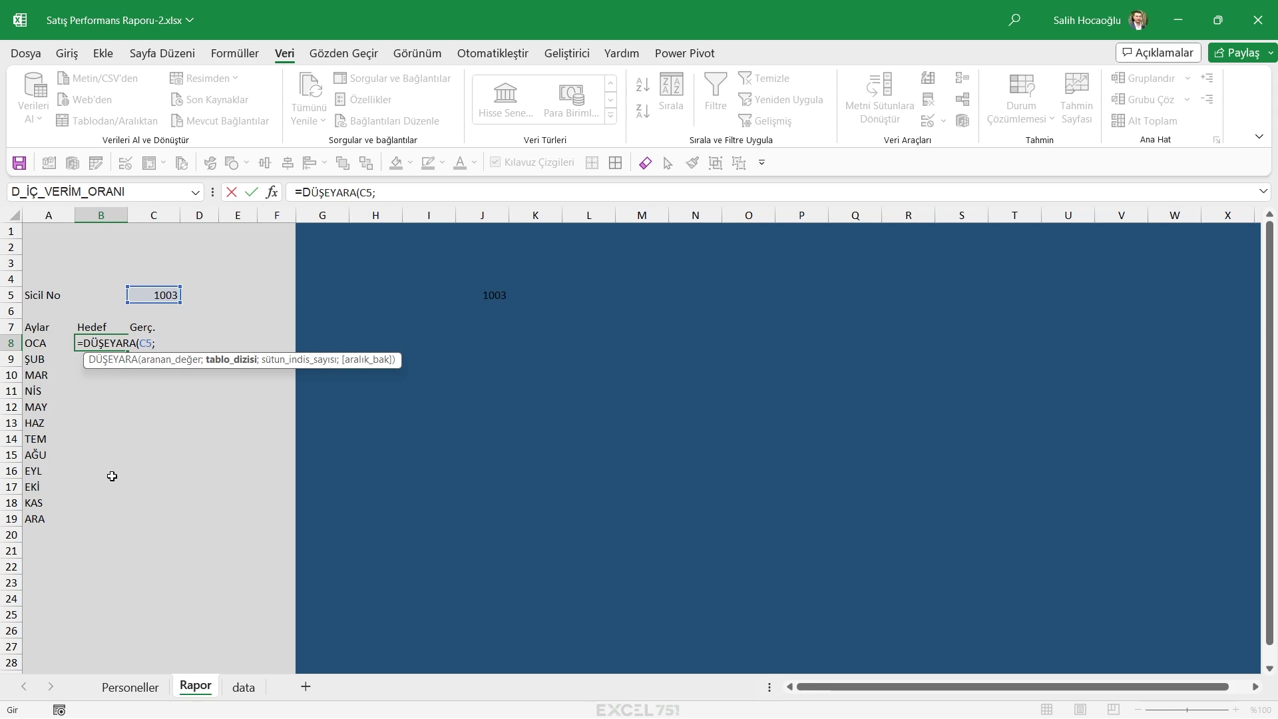
left_click(130, 687)
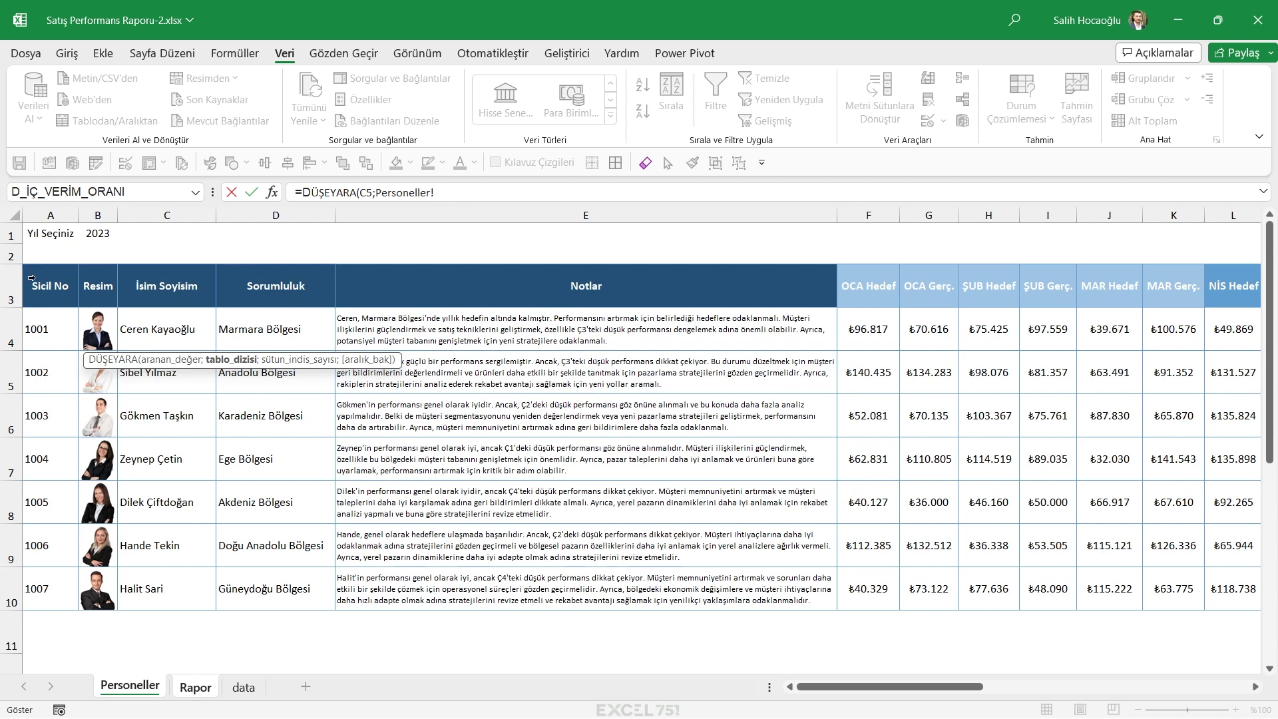
left_click(27, 266)
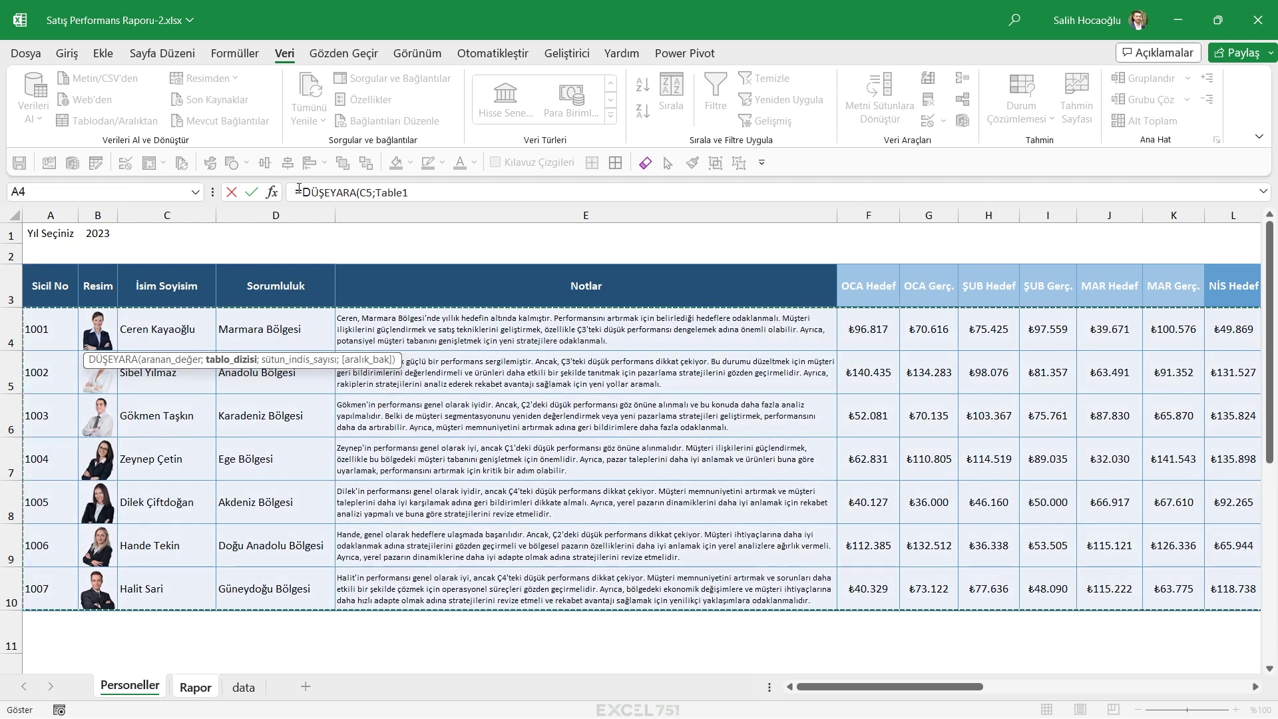
left_click(425, 193)
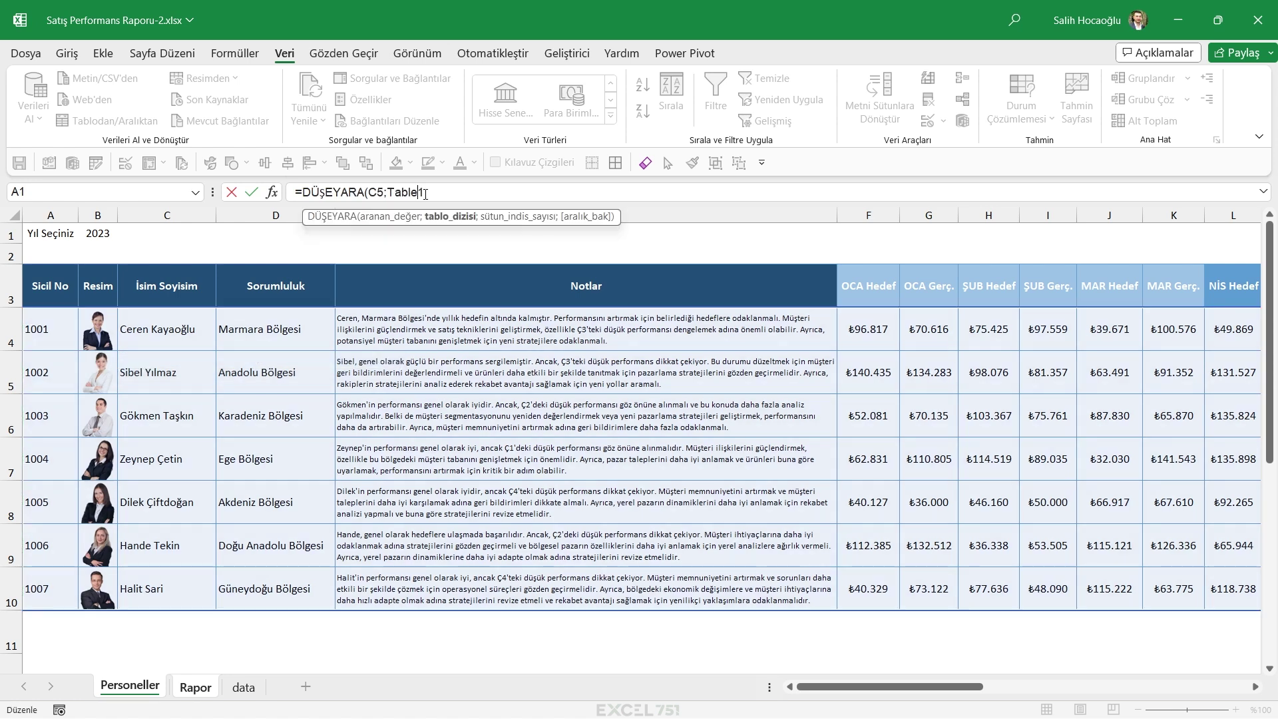
type(";")
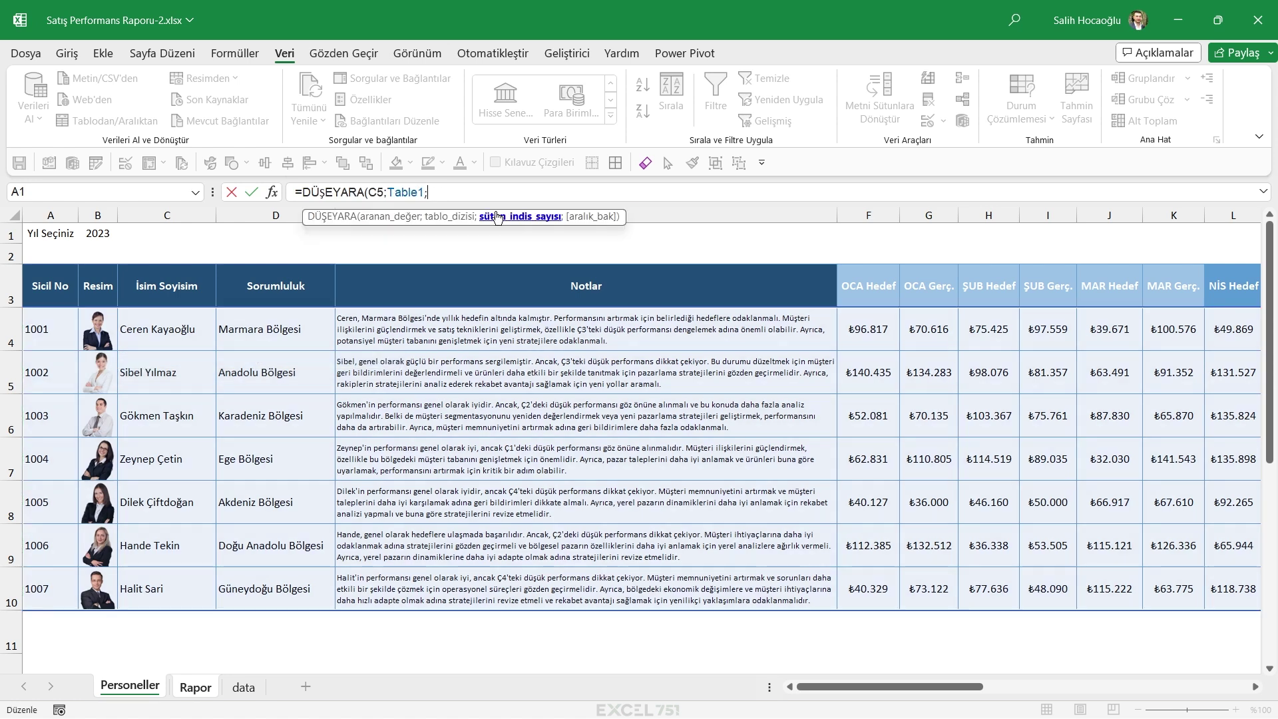
left_click(79, 295)
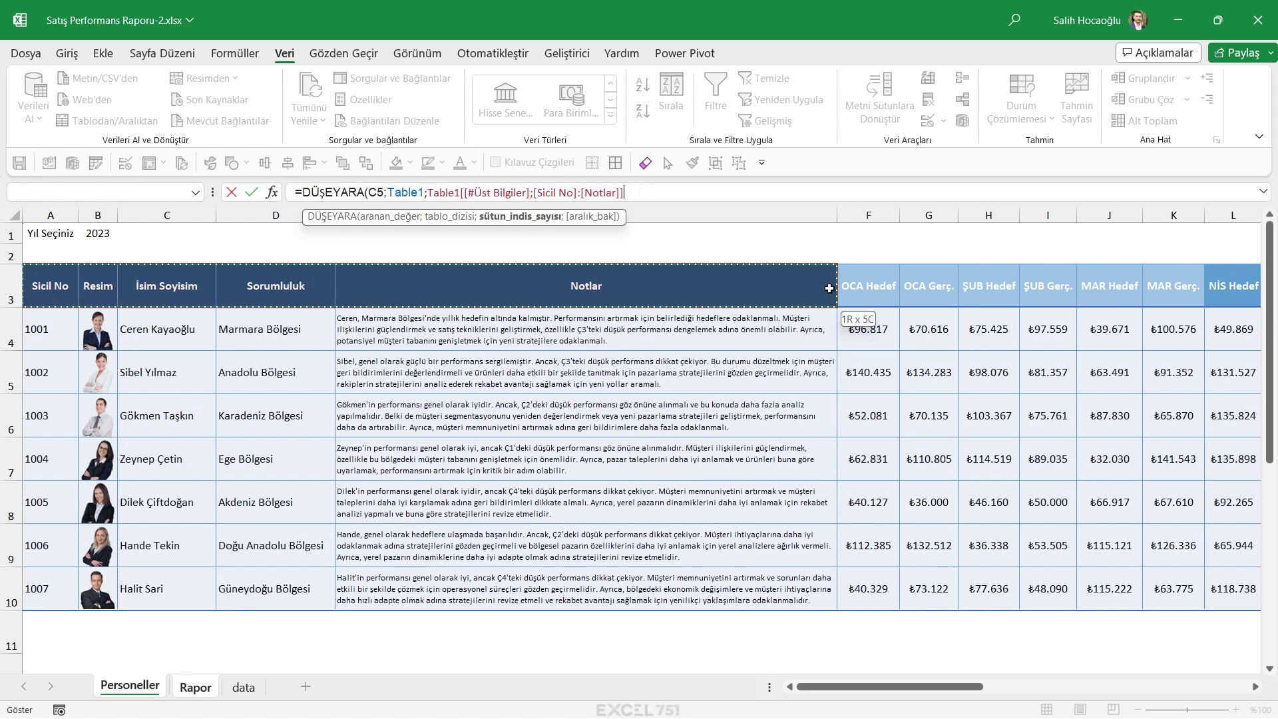
left_click_drag(79, 295, 1108, 291)
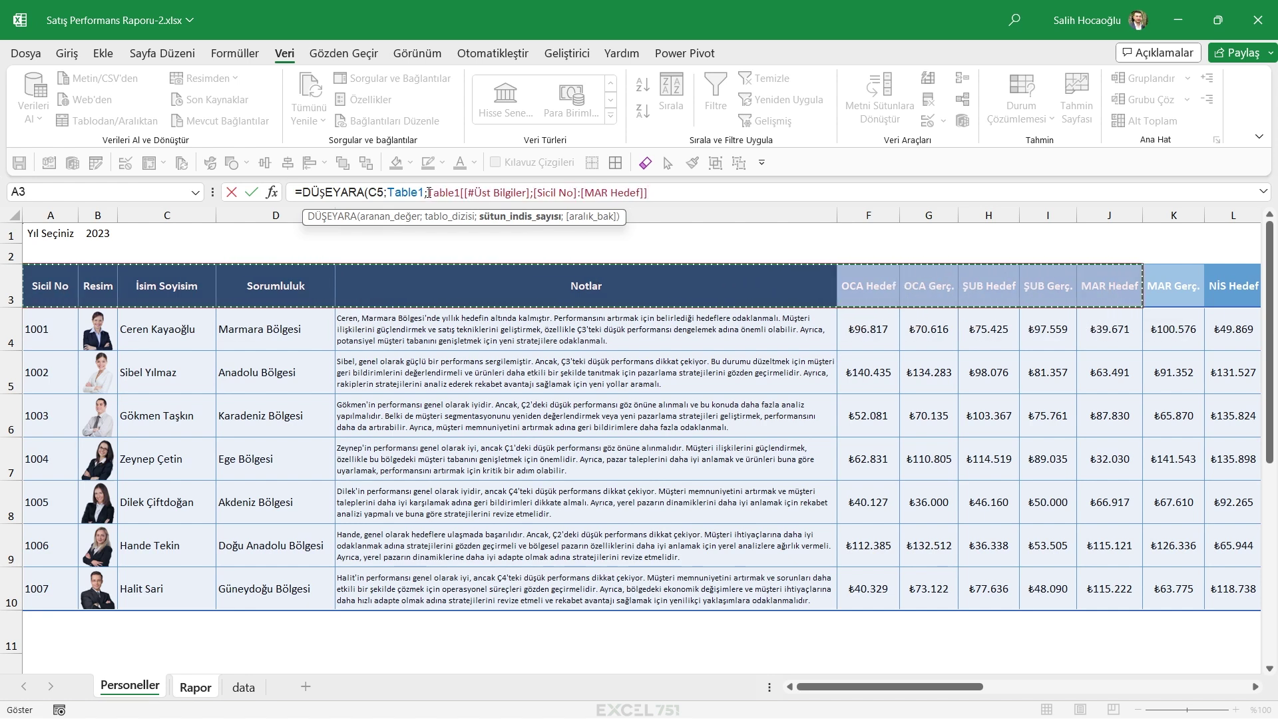
key("ctrl+z")
left_click_drag(454, 194, 294, 193)
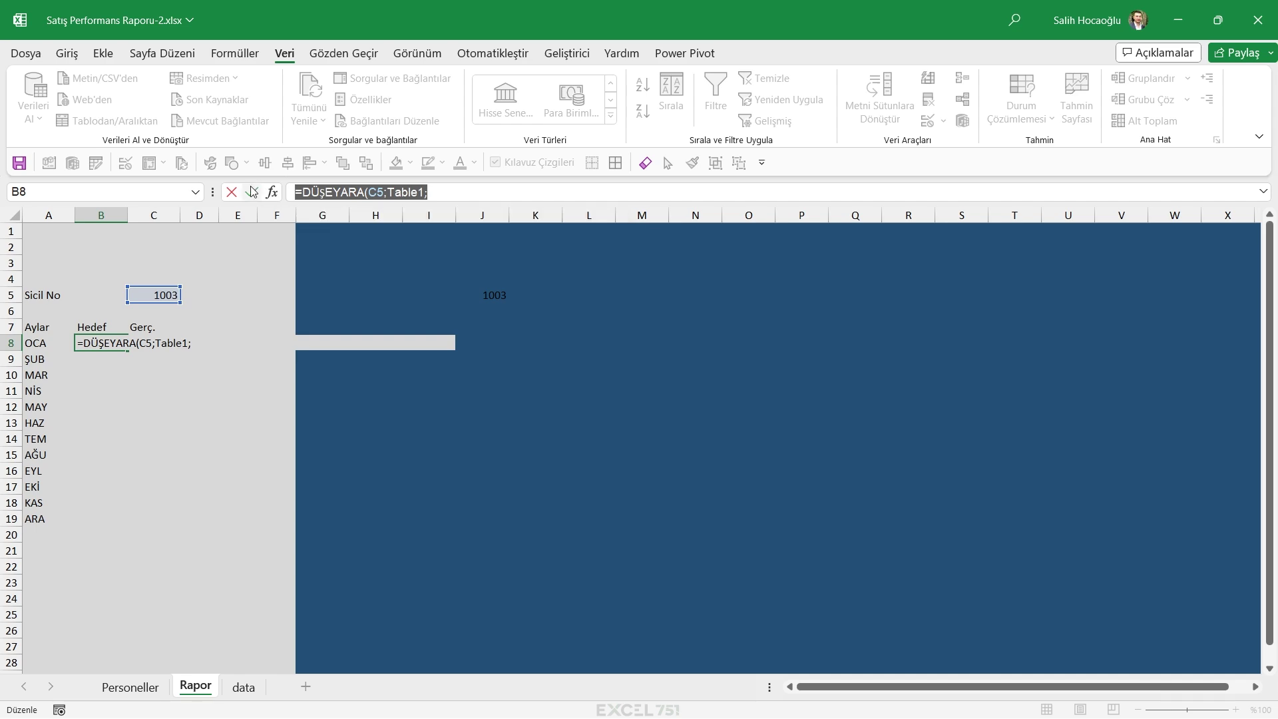
key("BackSpace")
key("Escape")
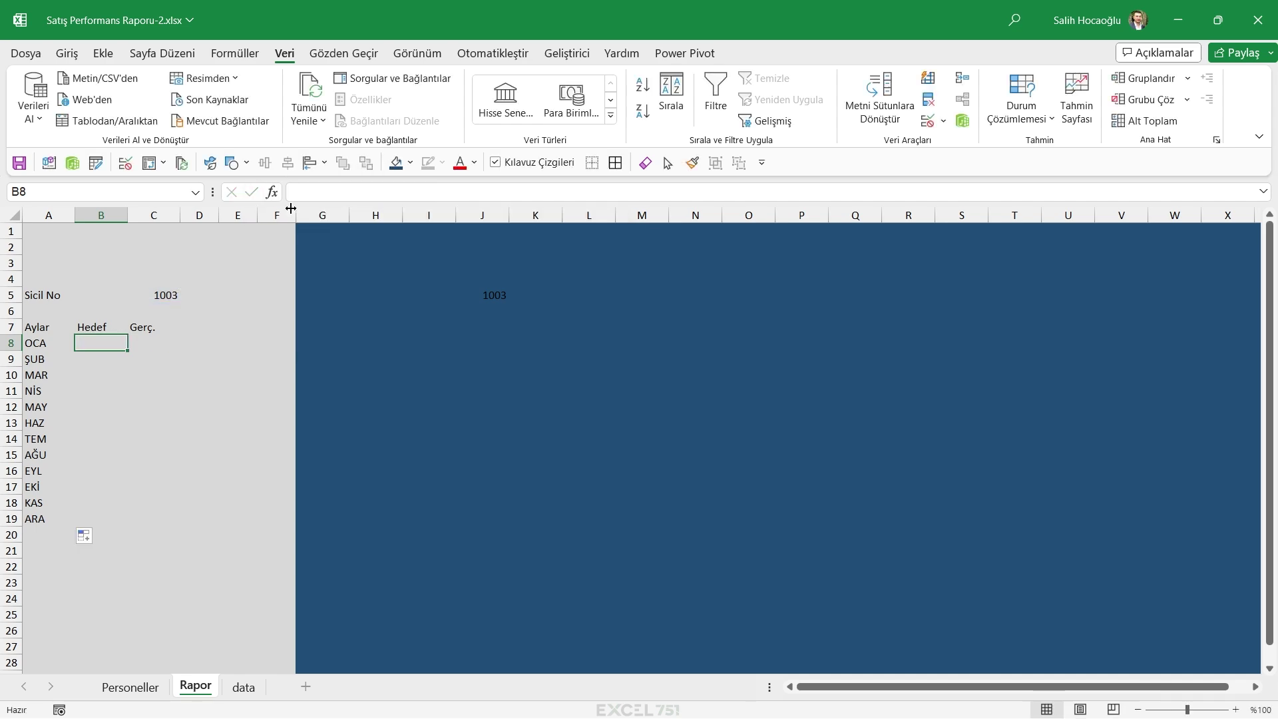
key("ctrl+Page_Up")
mouse_move(55, 298)
left_mouse_down()
mouse_move(876, 281)
mouse_move(865, 589)
left_mouse_up()
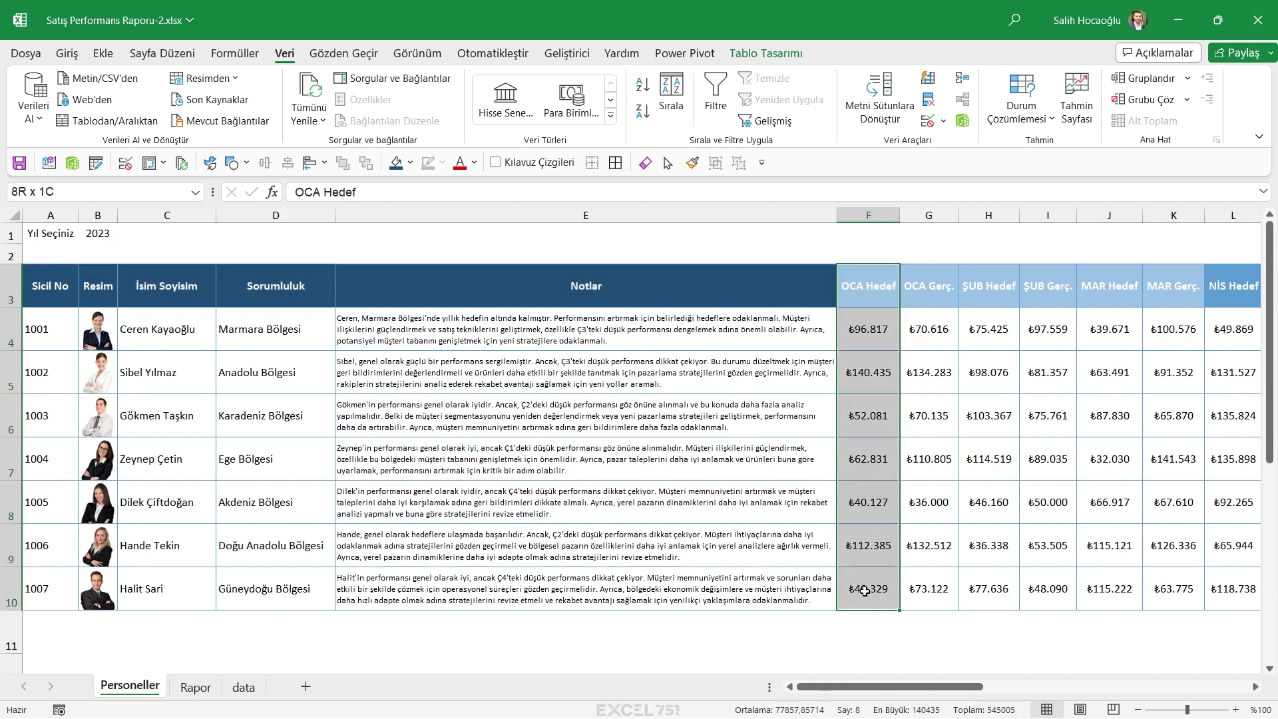
left_click(857, 347)
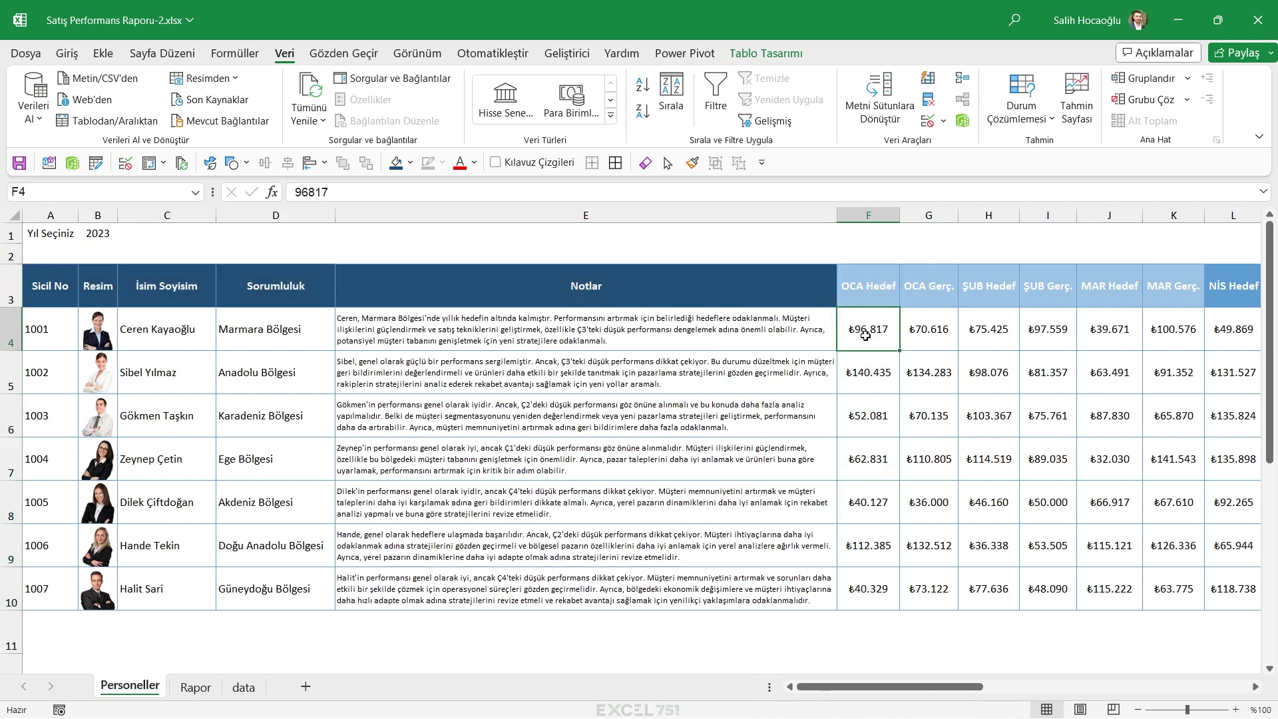
left_click(4, 422)
left_click(872, 214)
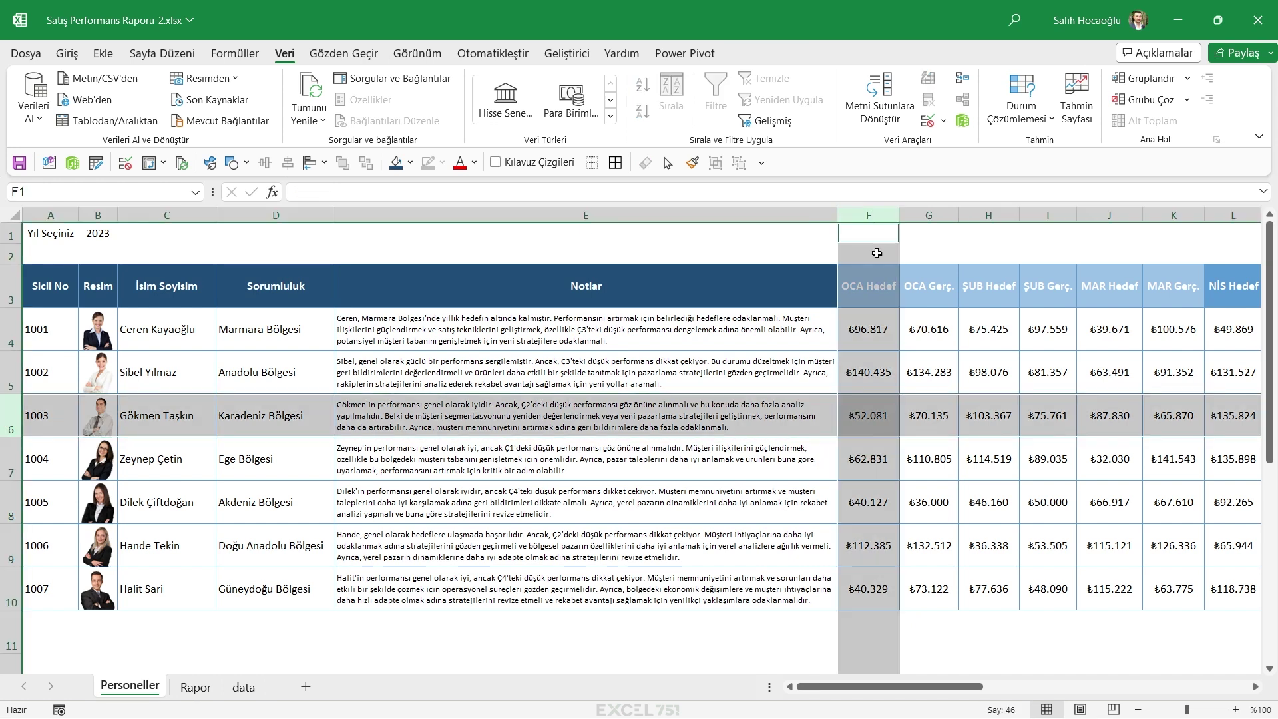
left_click(872, 407)
left_click(992, 413, "ctrl")
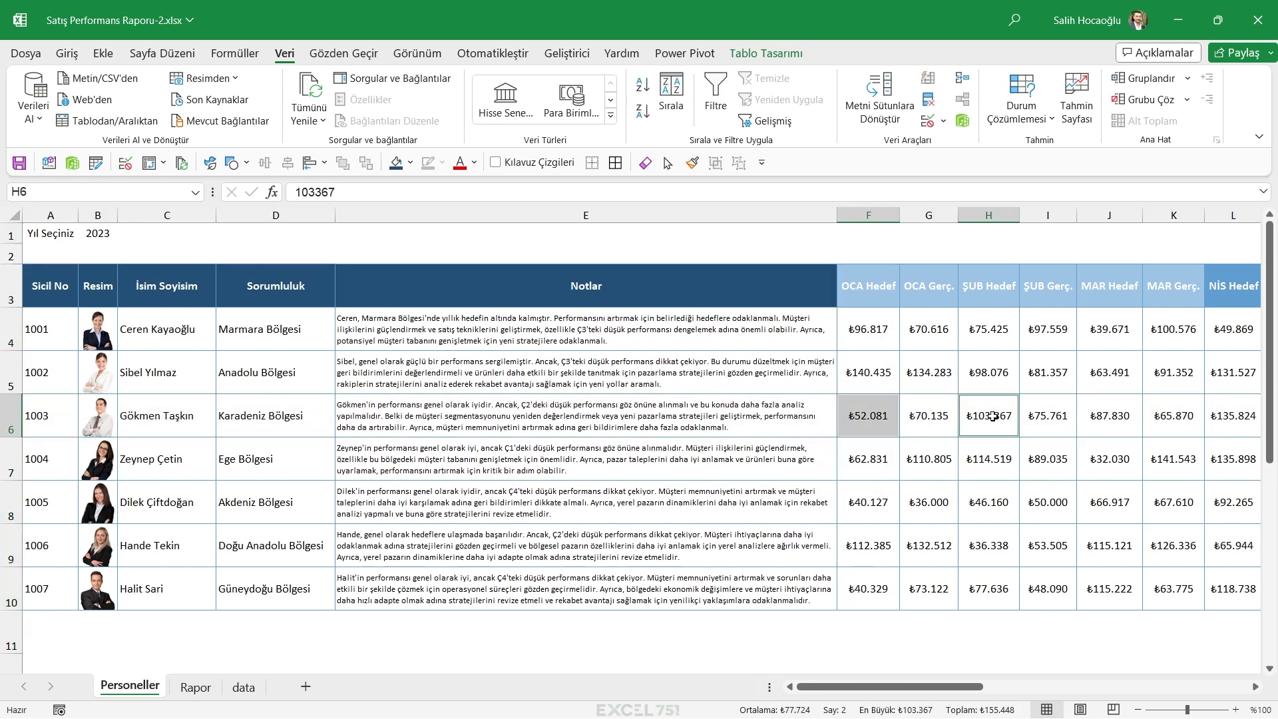
left_click(1109, 414, "ctrl")
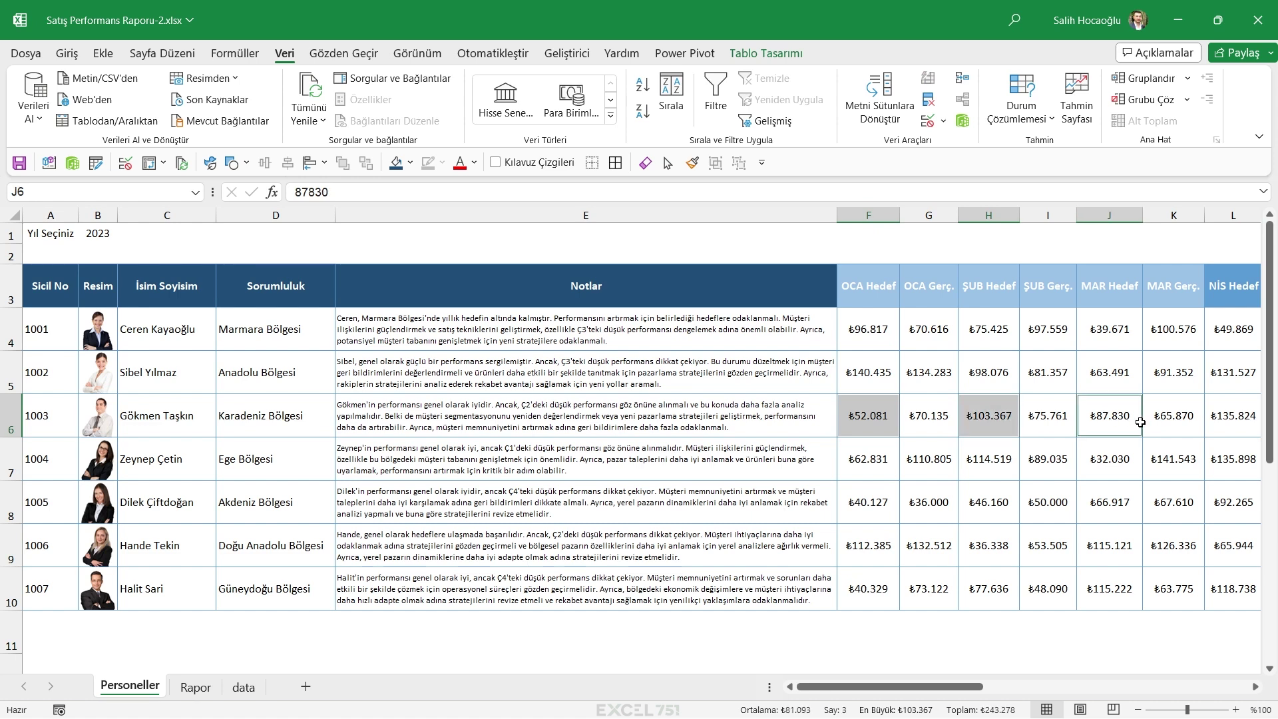
left_click(1229, 421, "ctrl")
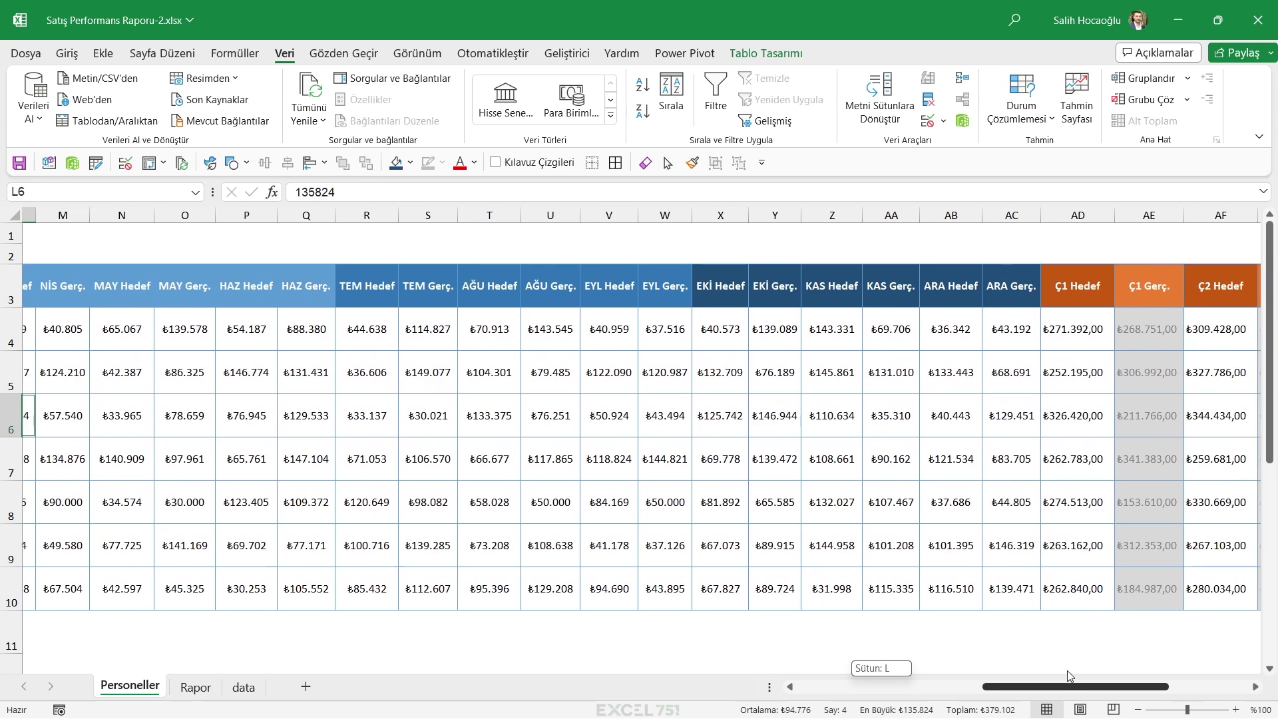
mouse_move(884, 687)
left_mouse_down()
mouse_move(1072, 687)
mouse_move(884, 687)
left_mouse_up()
left_click(924, 419, "ctrl")
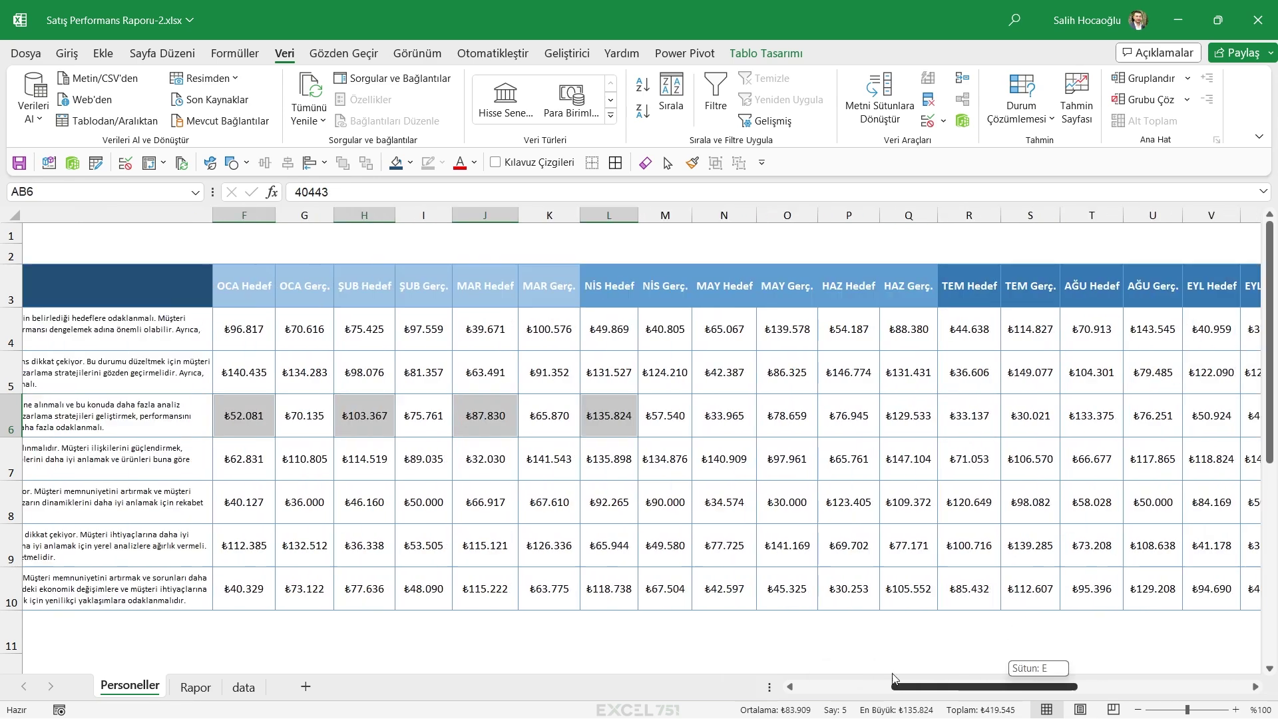
left_click(195, 687)
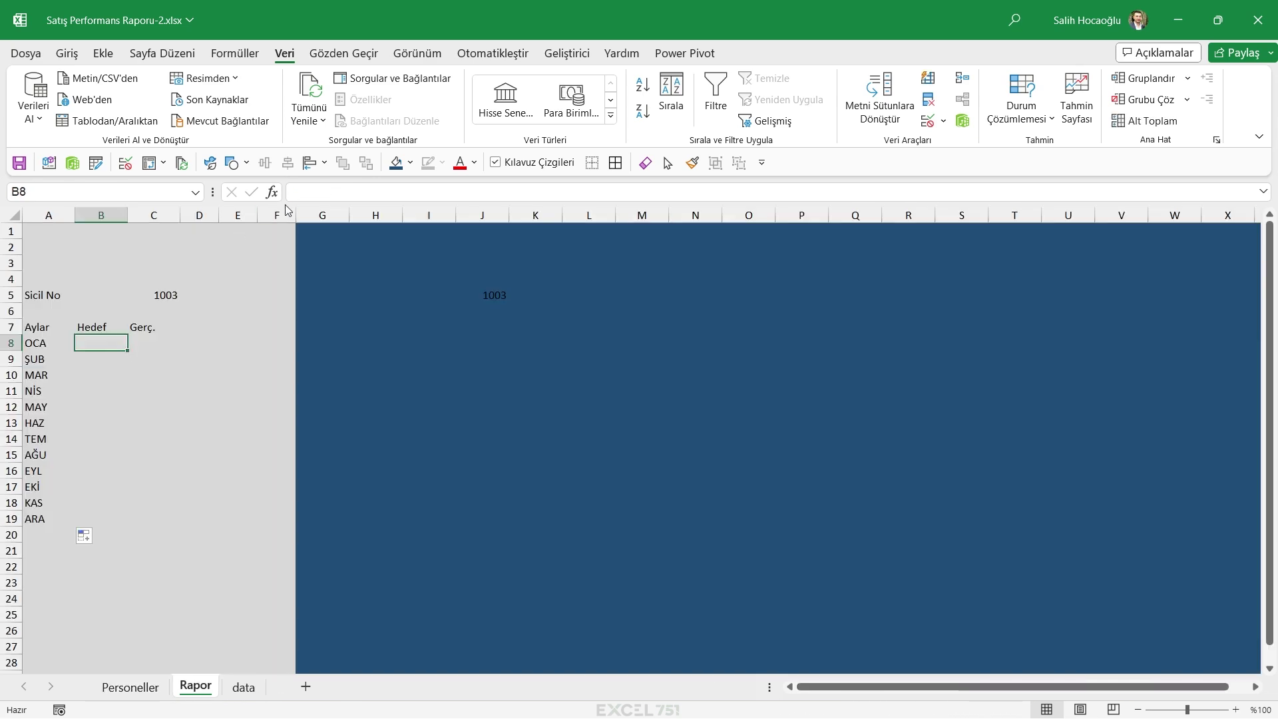
Type =DÜŞEYARA(C5;Table1;{6\8\10\12\14\16\18\20\22\24\26\28}) in B8 and review its arguments
left_click(327, 189)
type("=DÜŞEYARA(C5;Table1;")
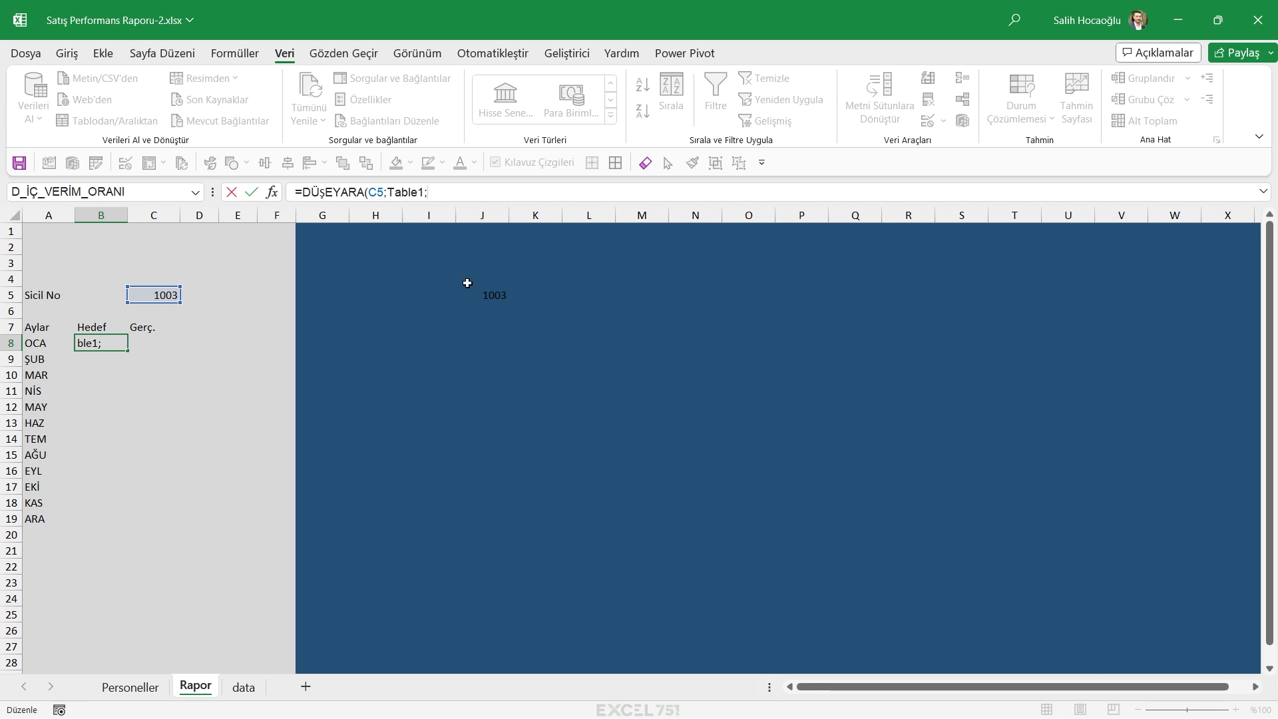
type("{")
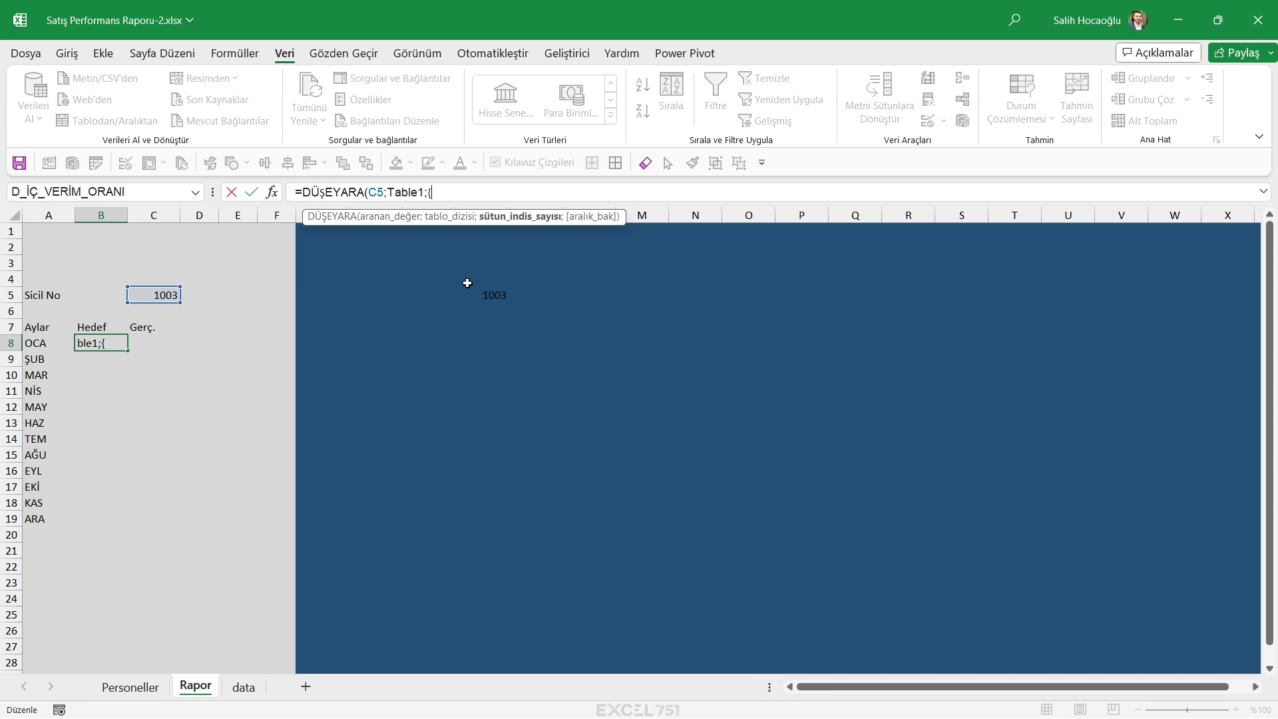
type("6")
type("\\")
type("8\\")
type("10\\12\\")
type("14\\16\\18\\")
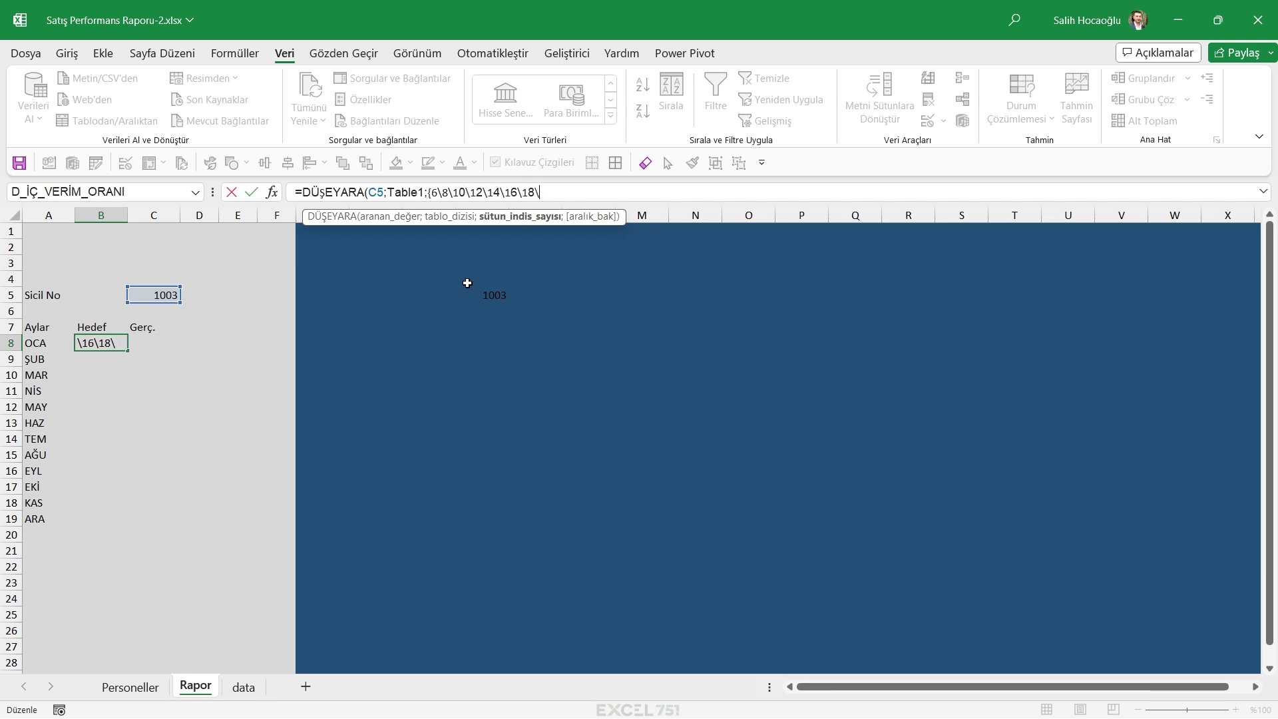
type("20\\22\\24")
type("\\26\\28")
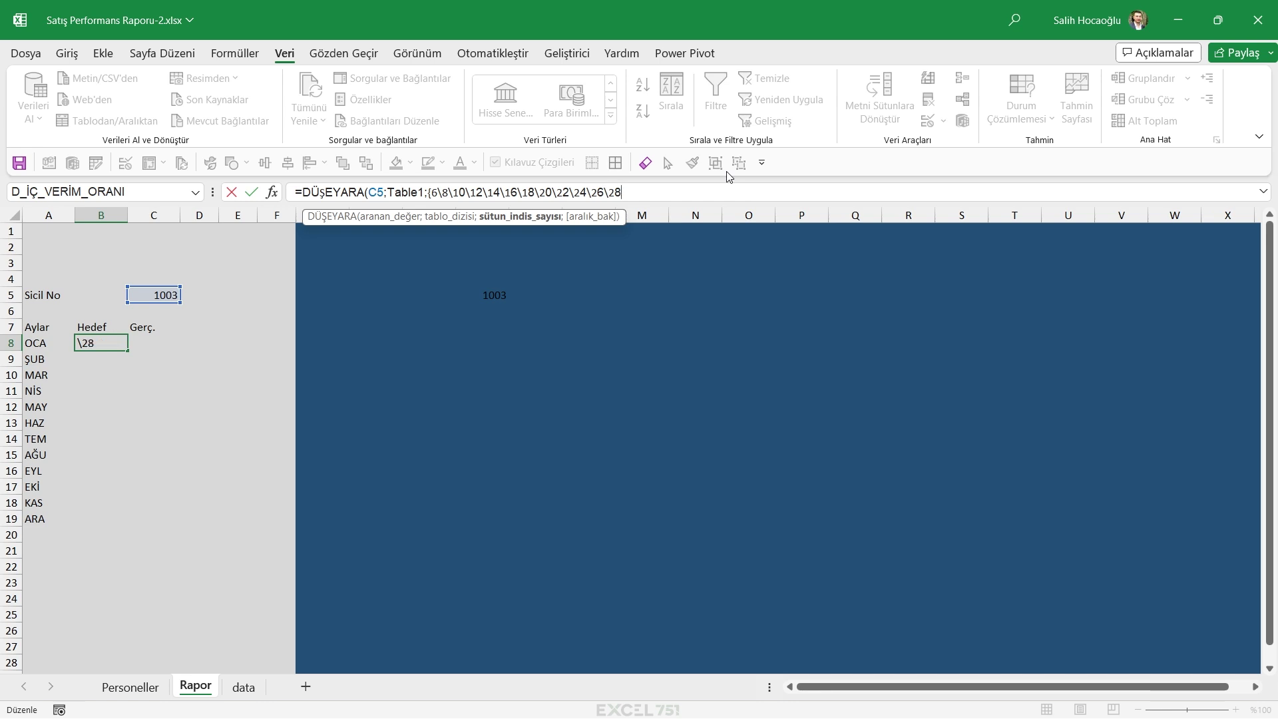
type("}")
mouse_move(673, 194)
left_mouse_down()
mouse_move(427, 181)
mouse_move(385, 191)
left_mouse_up()
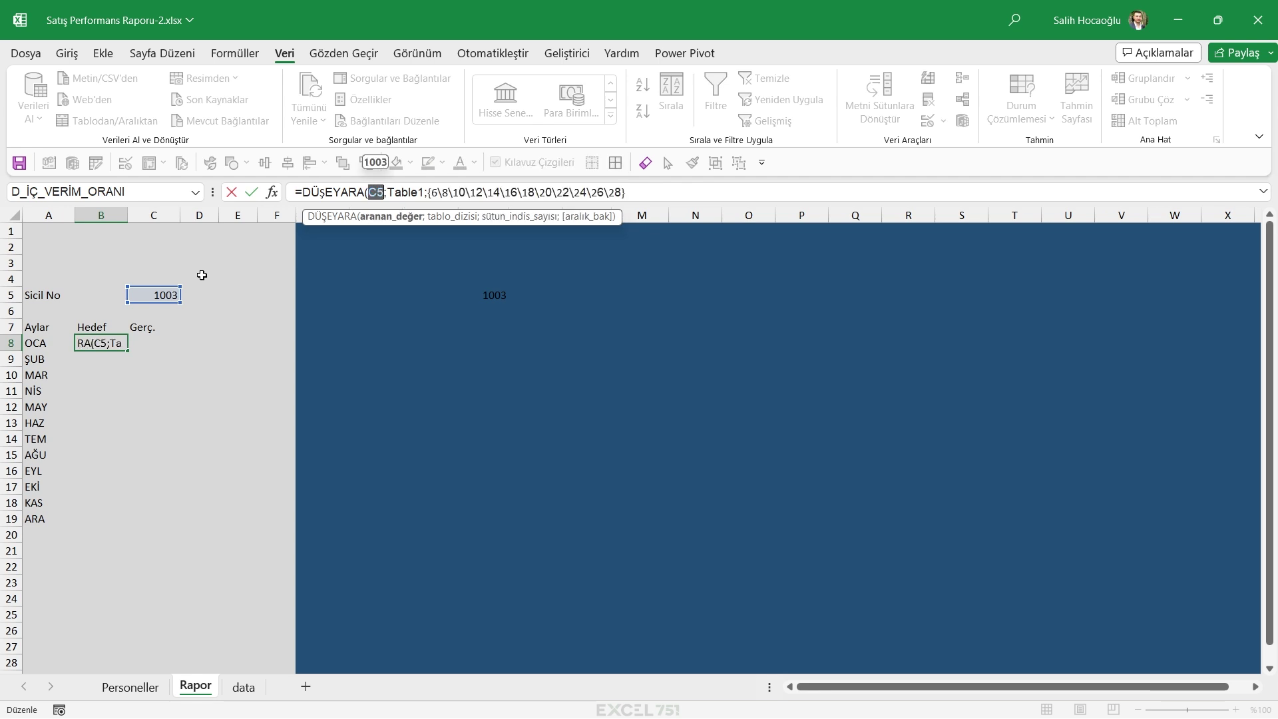
left_click_drag(387, 192, 423, 192)
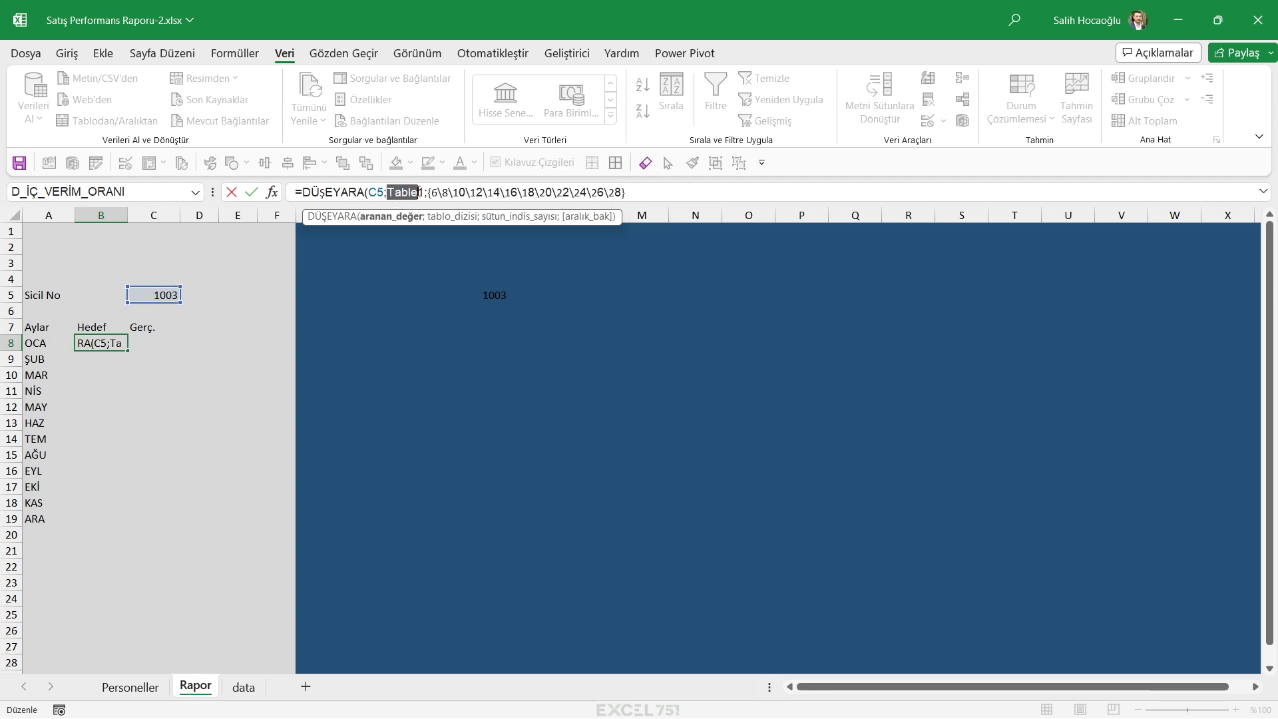
left_click(442, 192)
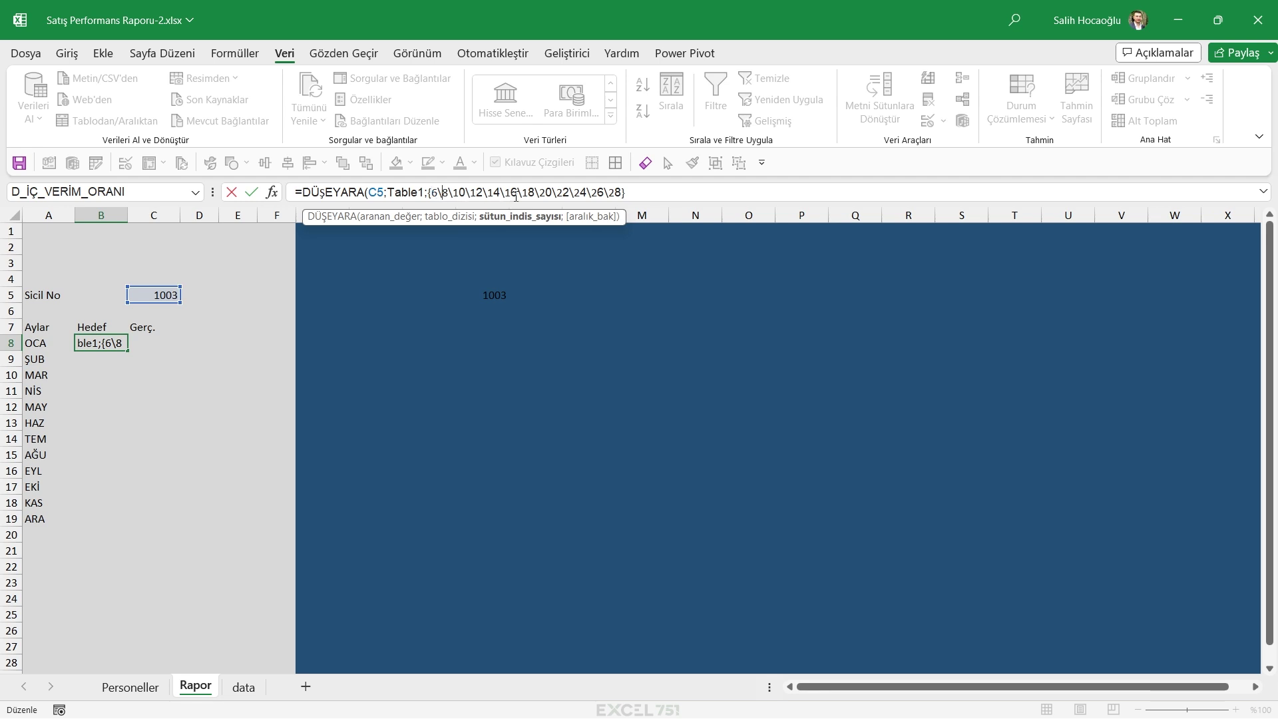
left_click_drag(630, 192, 427, 192)
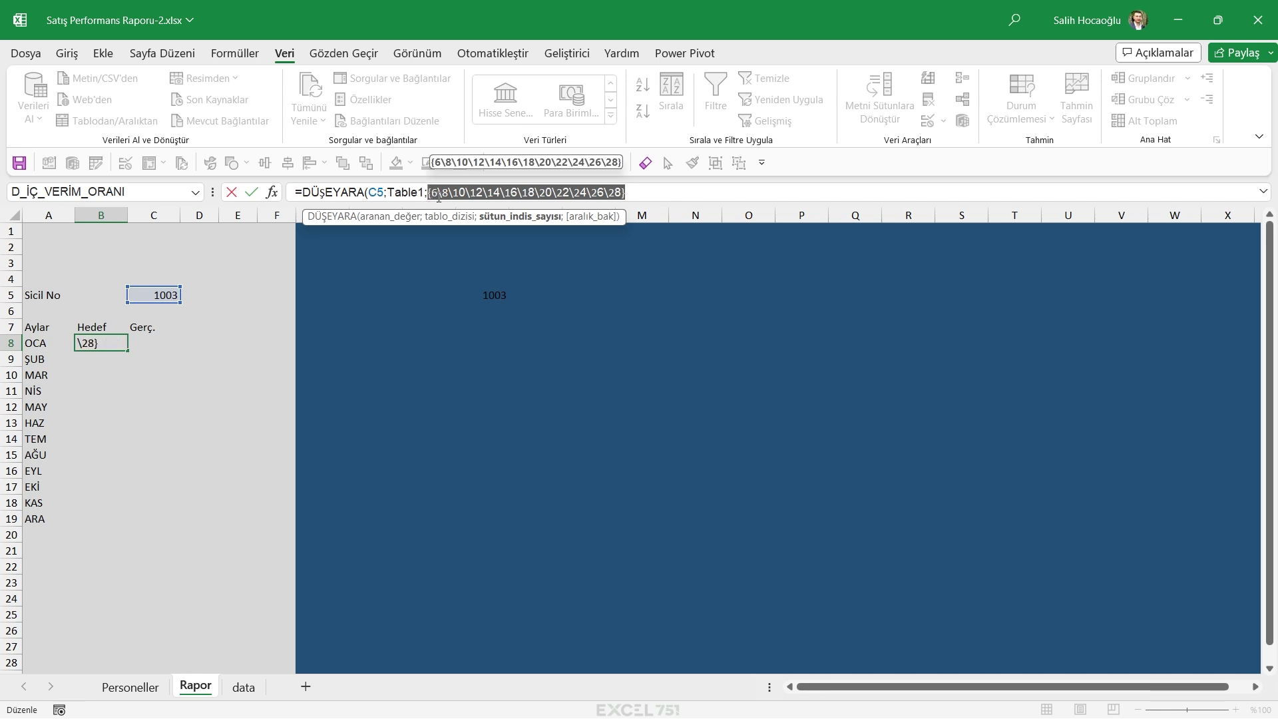
left_click(667, 191)
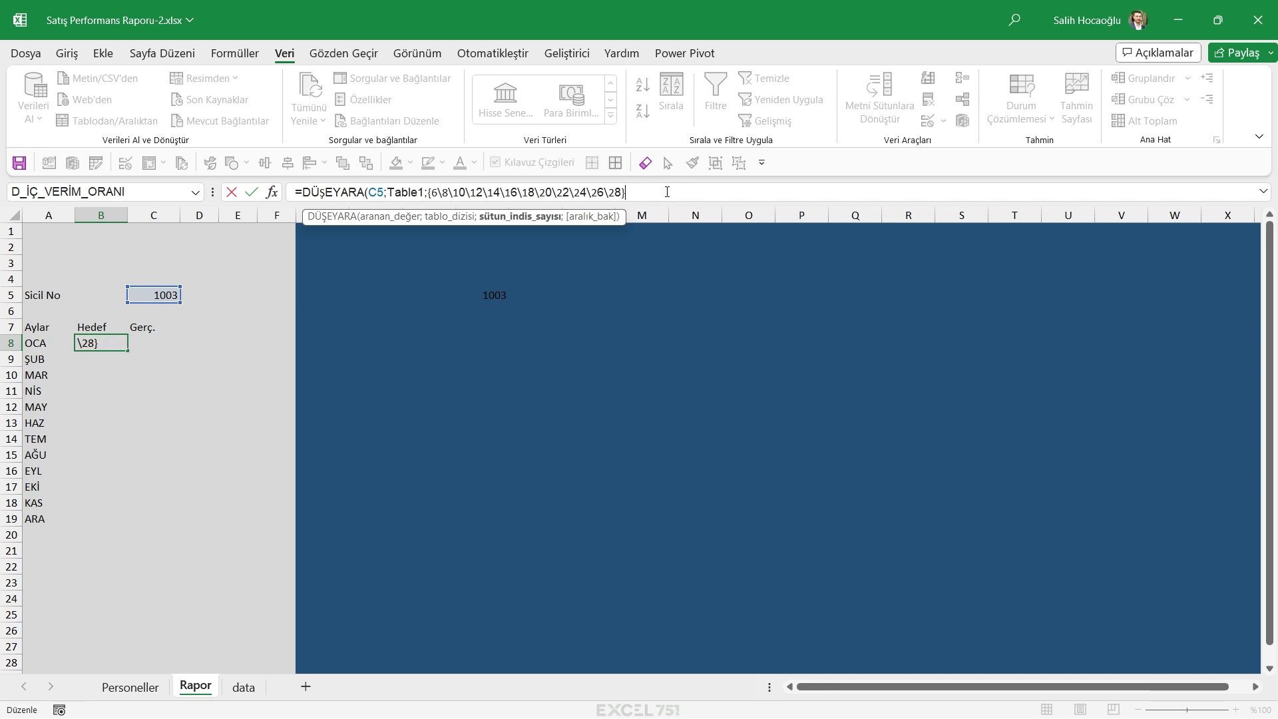
Finish the Hedef lookup with exact-match argument 0 and commit it
double_click(609, 193)
left_click(646, 195)
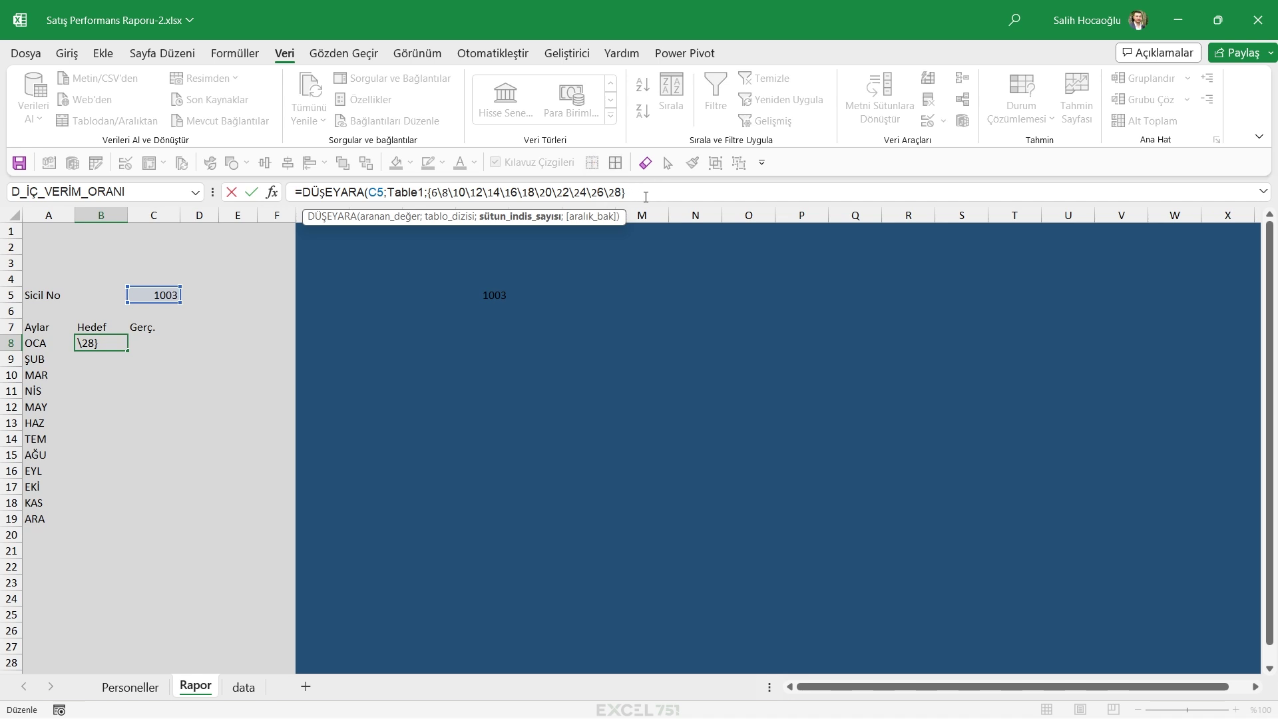
double_click(609, 191)
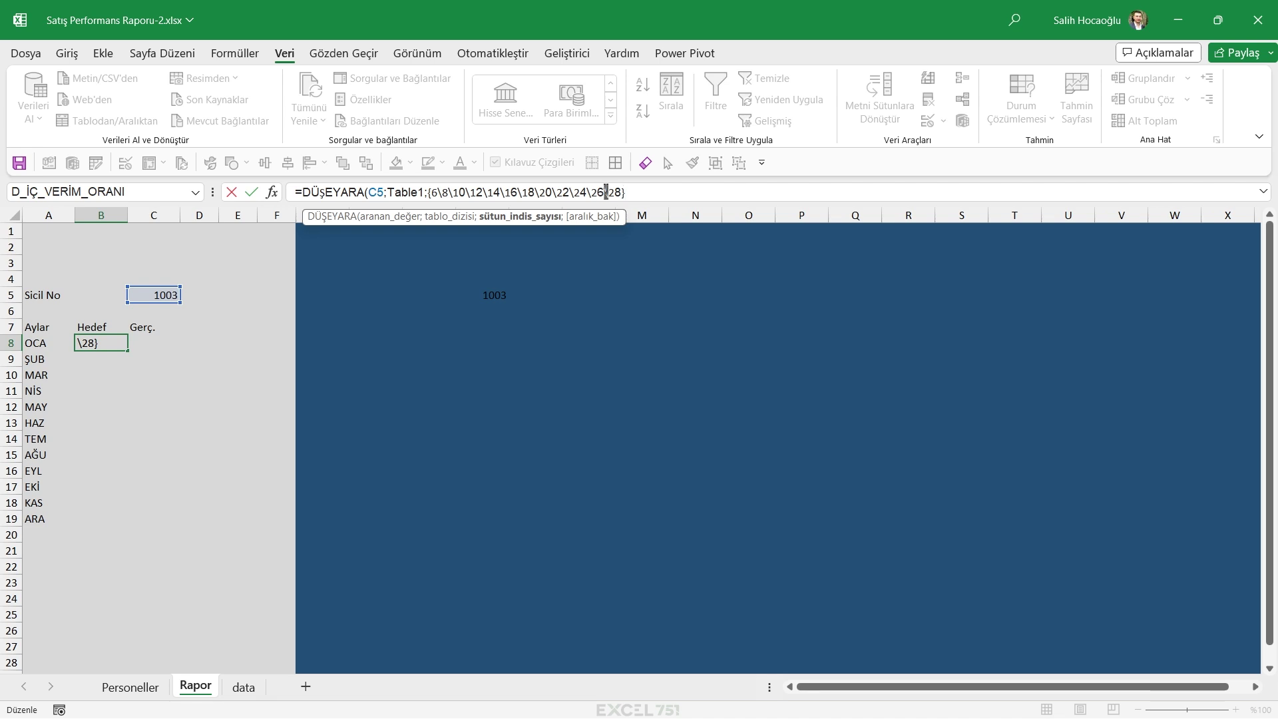
left_click(637, 194)
type(";0")
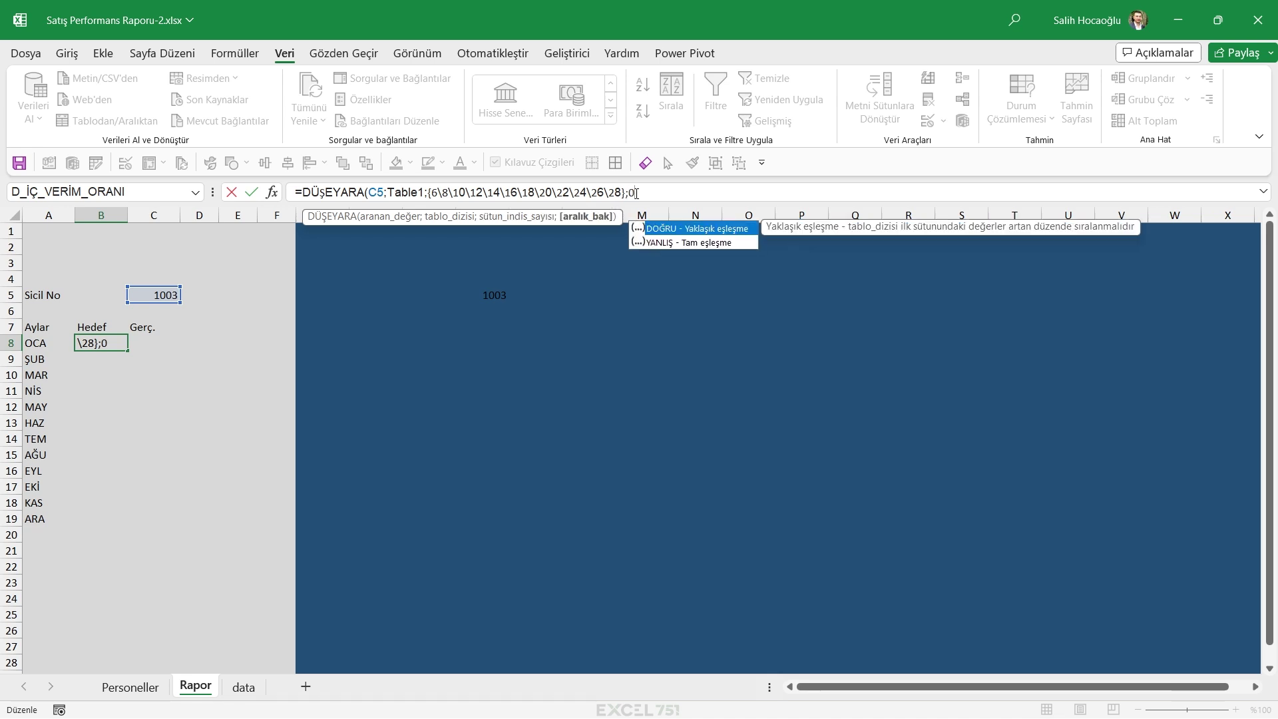
left_click(637, 193)
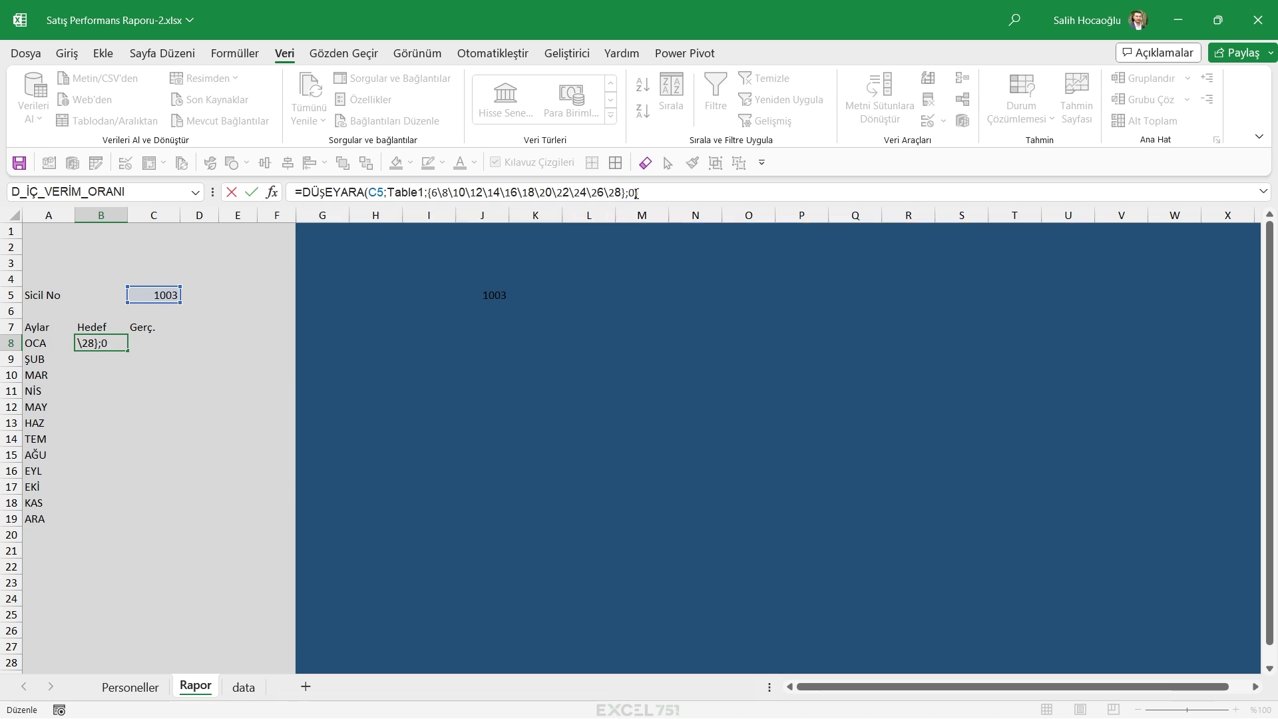
key("Return")
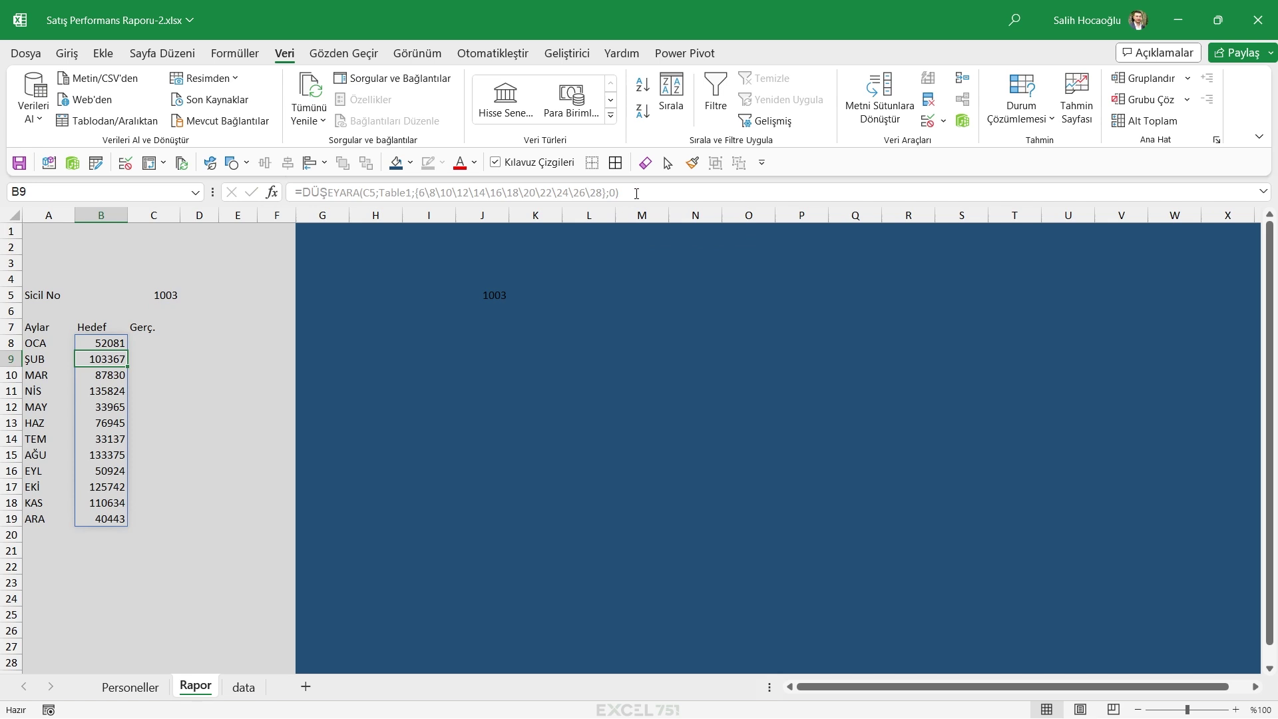
Copy B8's lookup into C8 with column array {7\9\11\13\15\17\19\21\23\25\27\29}
left_click(101, 343)
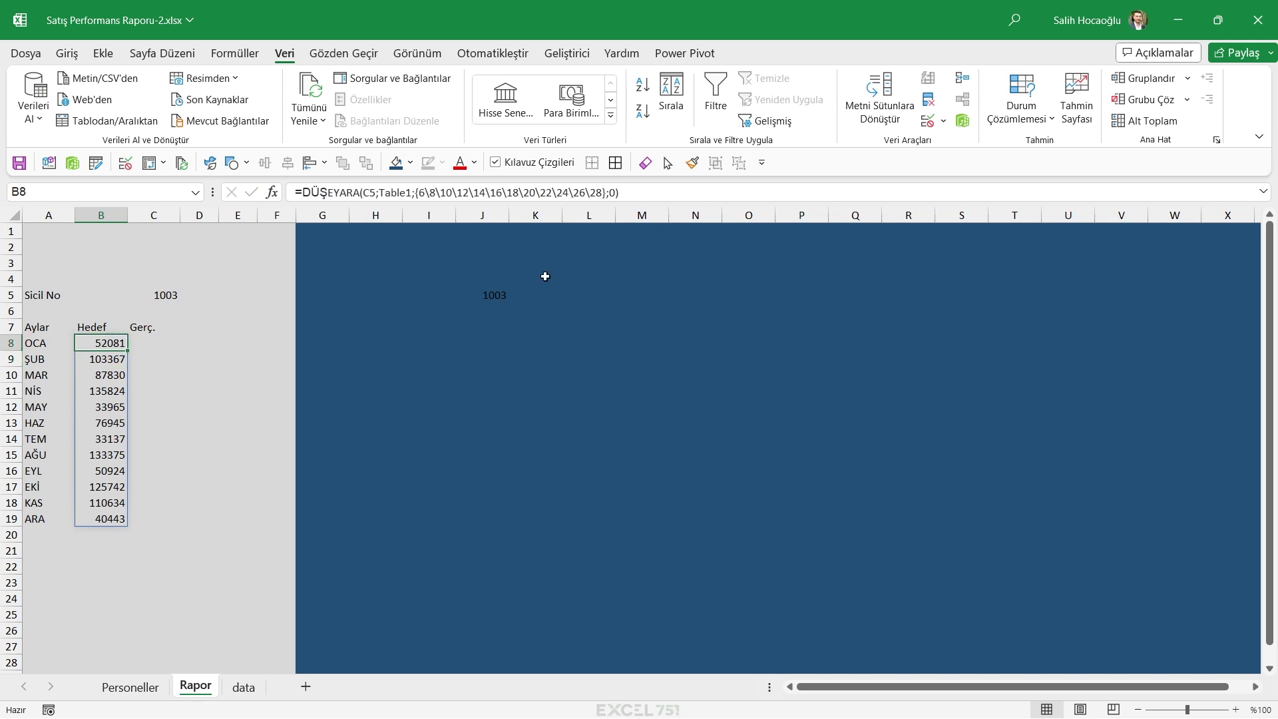
left_click_drag(620, 193, 113, 186)
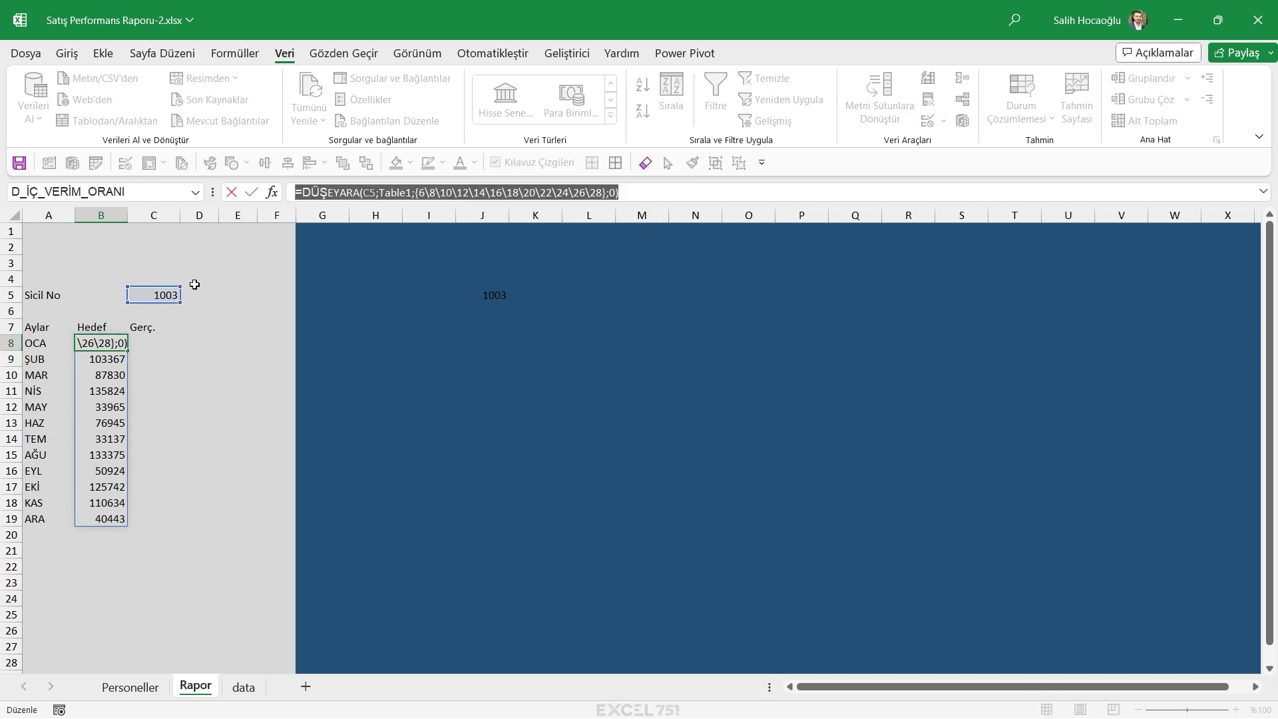
key("ctrl+c")
key("Escape")
left_click(160, 345)
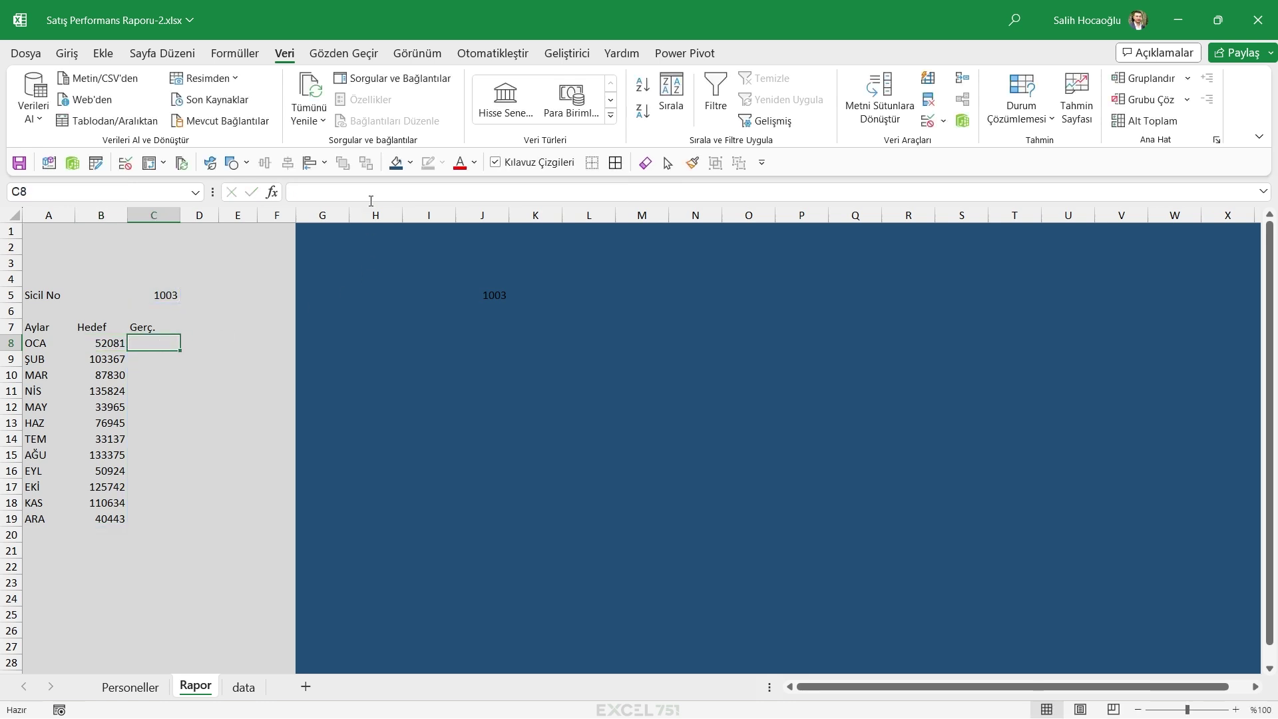
left_click(306, 192)
key("ctrl+v")
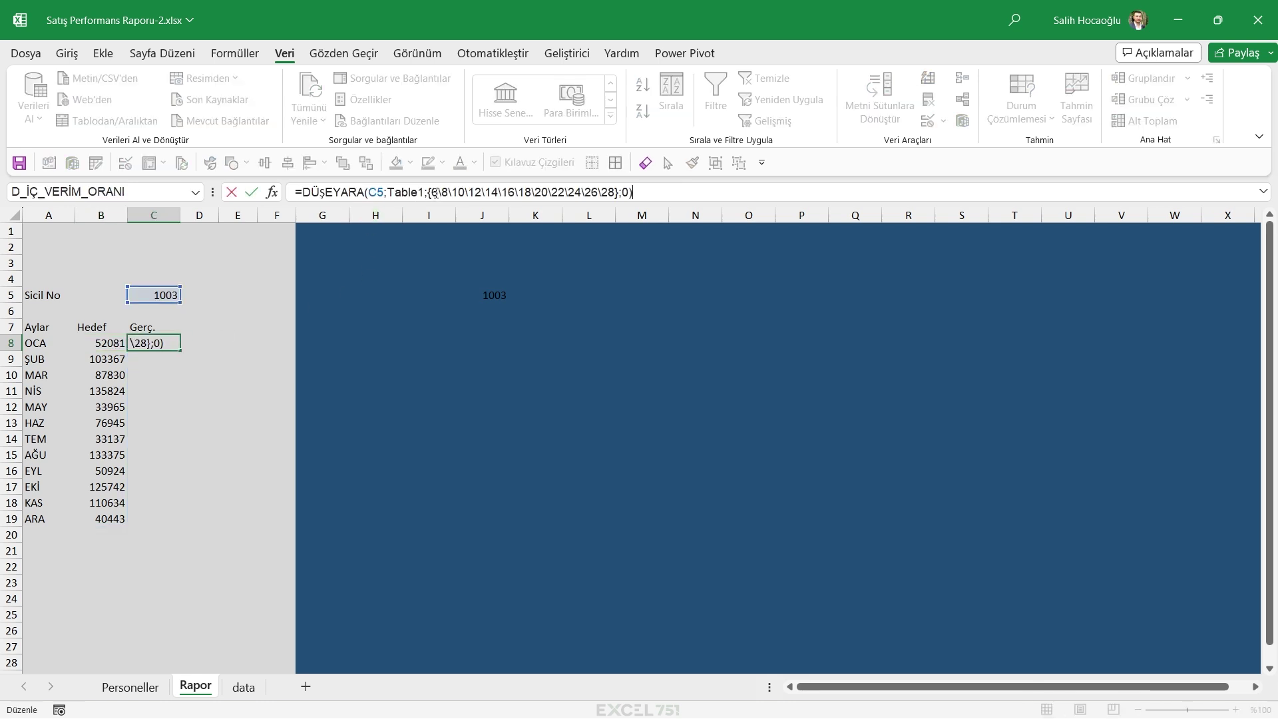
left_click_drag(431, 193, 700, 202)
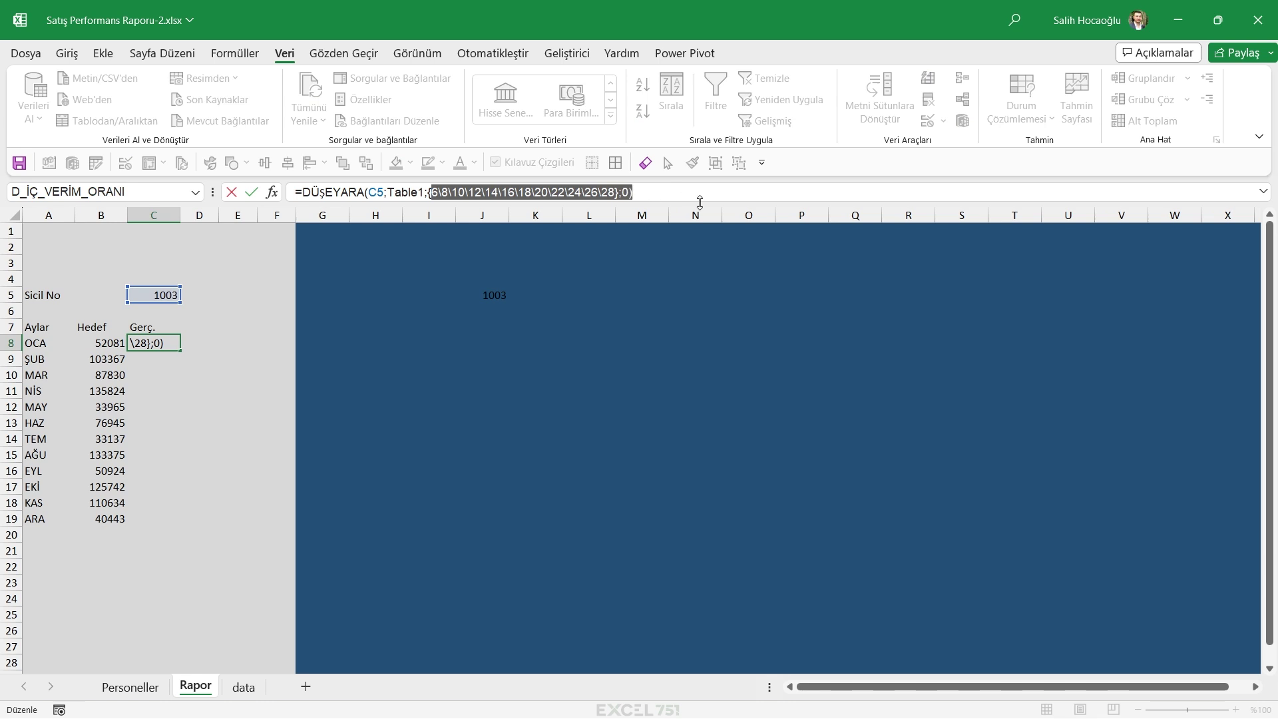
type("7\\")
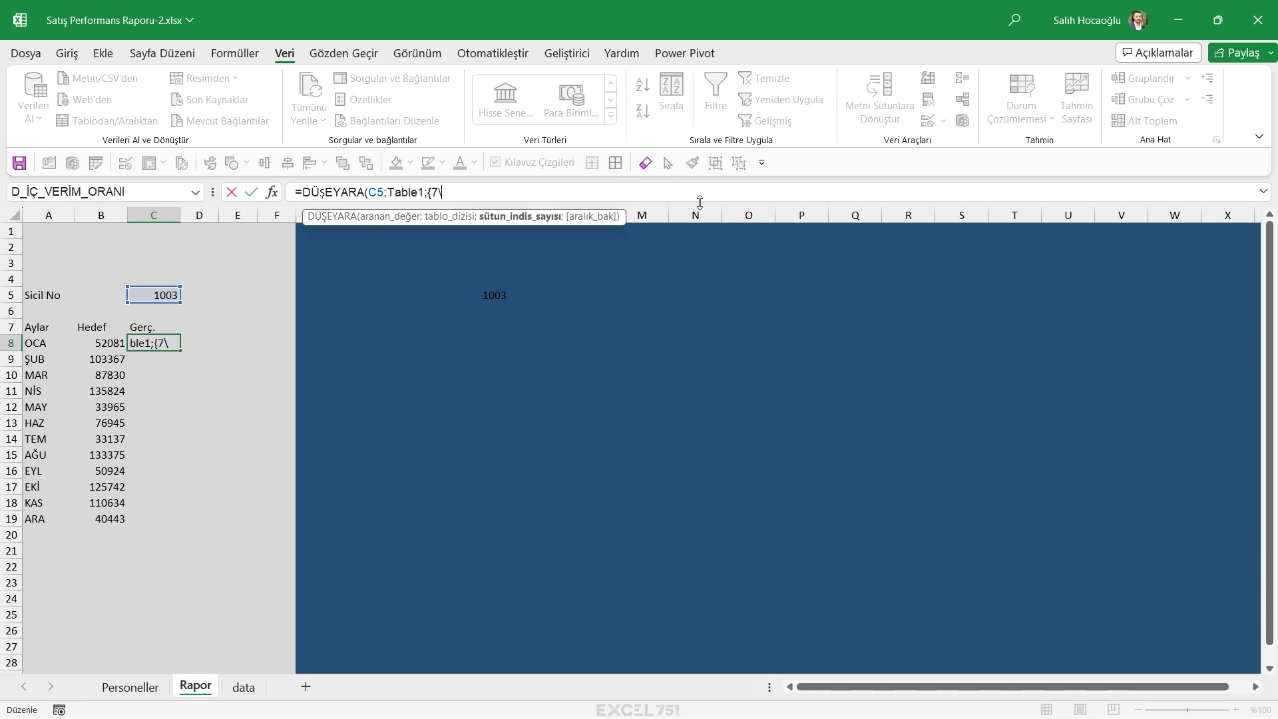
type("9\\11\\")
type("13\\15\\17\\19\\")
type("21\\23\\2")
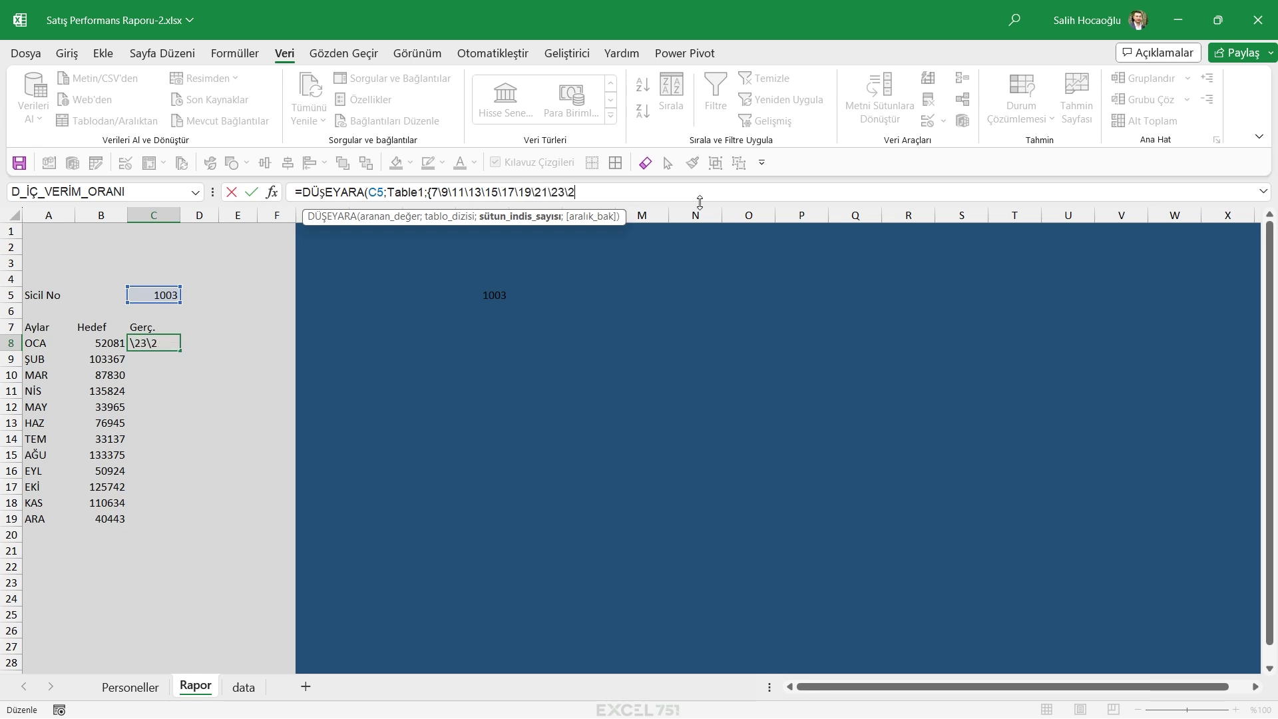
type("5\\27\\29")
type("};")
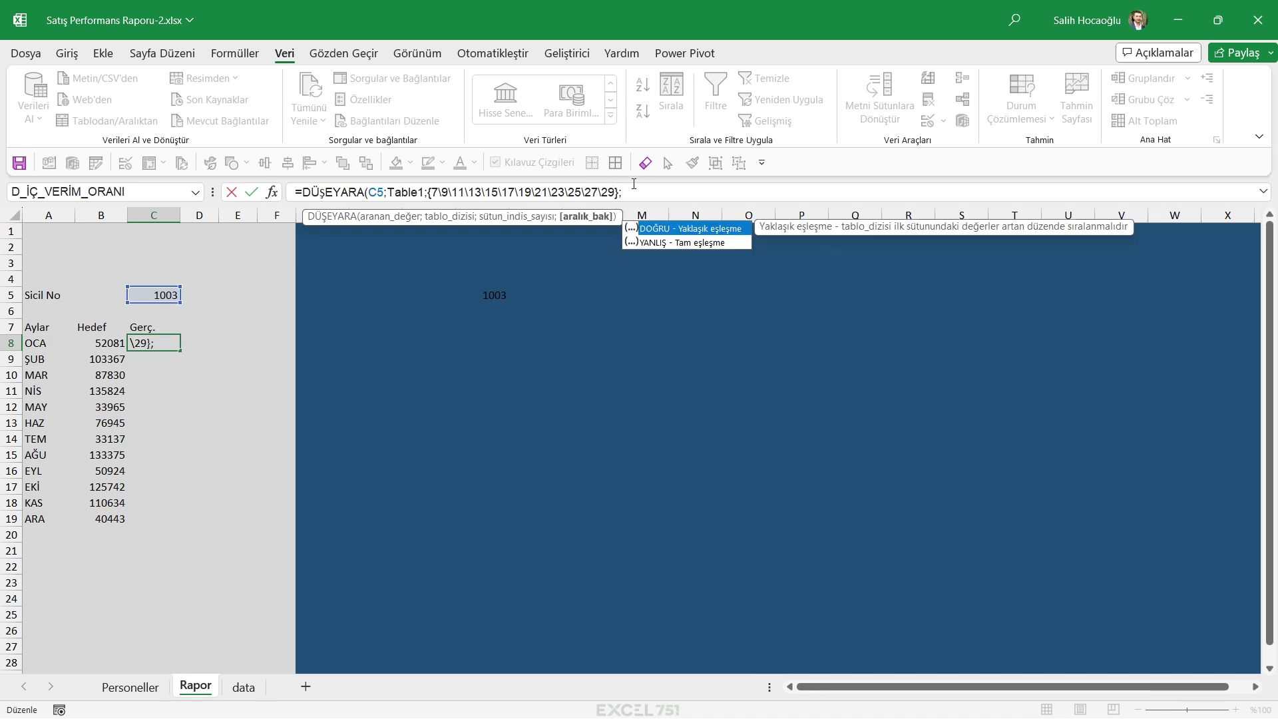
type("0)")
key("Return")
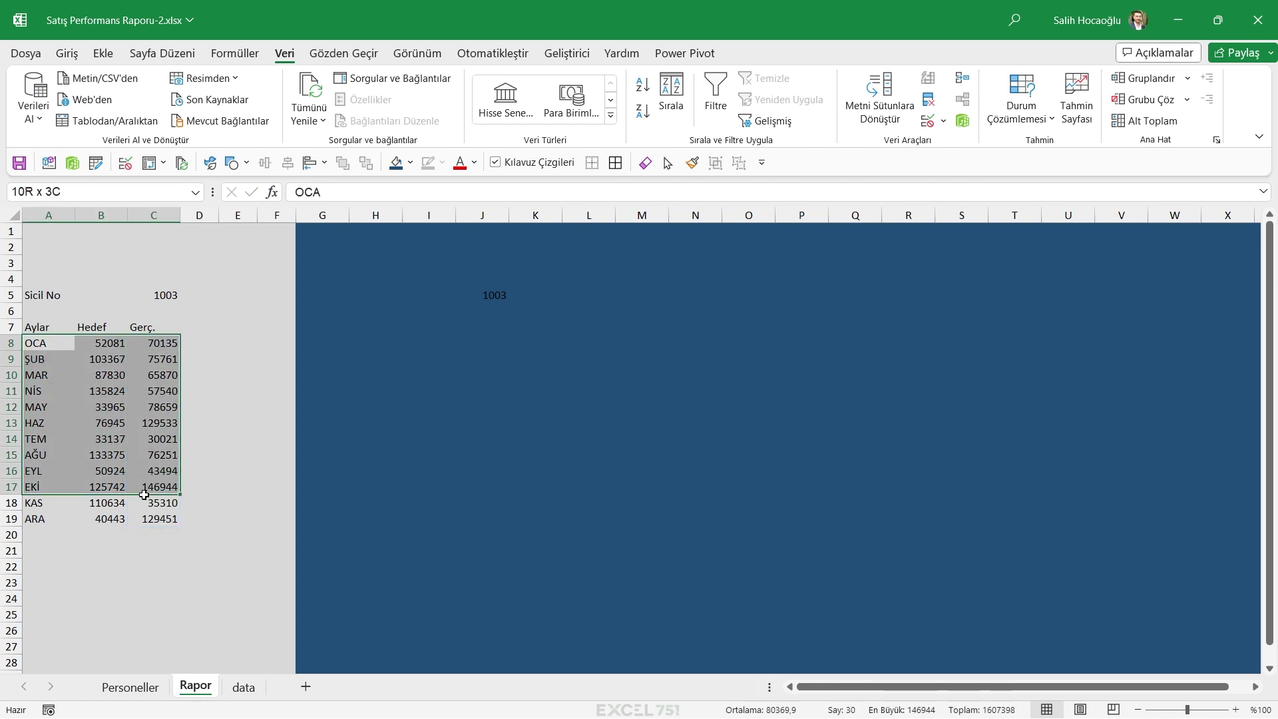
Add a bottom border under the monthly header row A7:C7
left_click_drag(44, 348, 153, 520)
left_click_drag(30, 327, 155, 329)
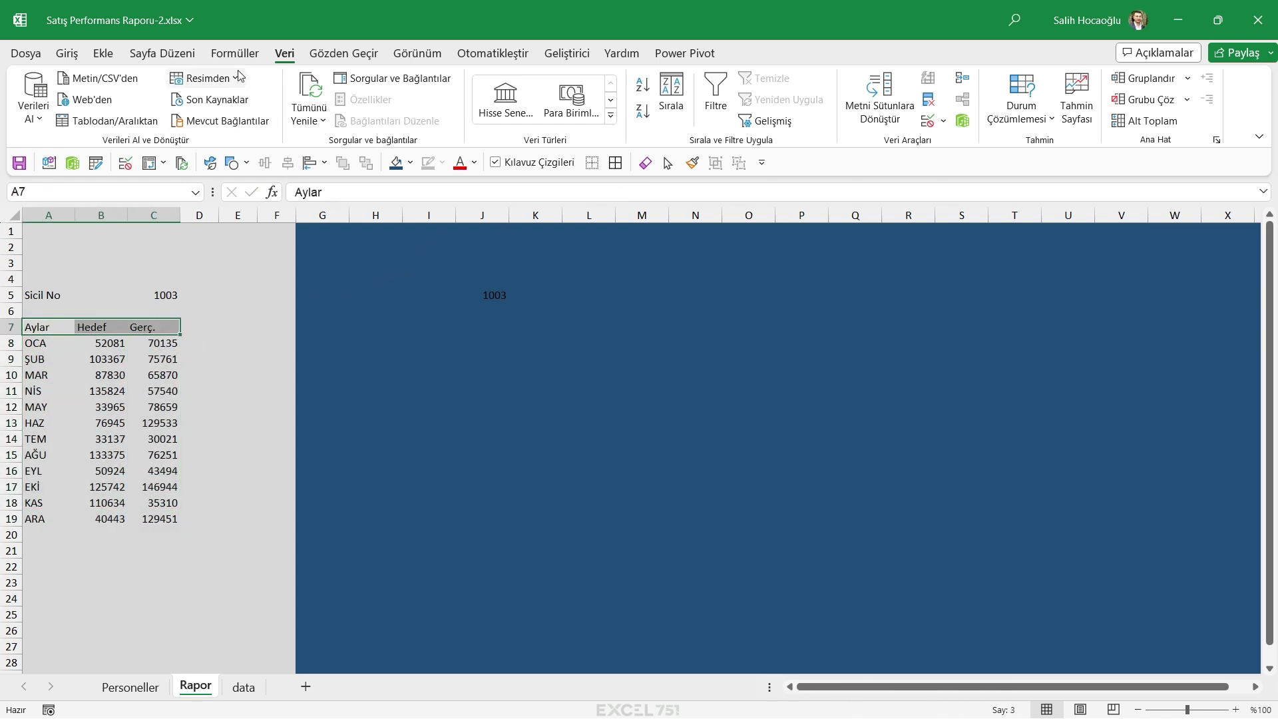
left_click(66, 54)
left_click(189, 112)
left_click(237, 343)
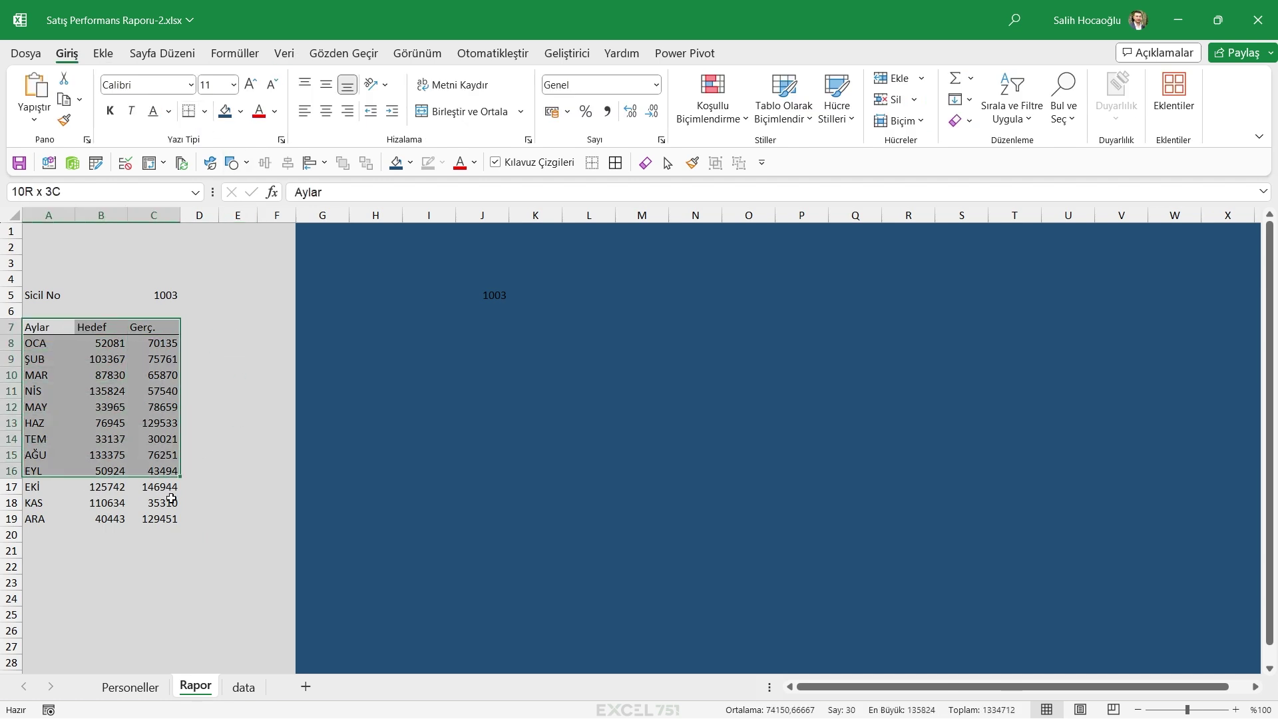
Copy the header row to A22 and rename its Aylar heading to Çeyrek
left_click_drag(51, 322, 154, 329)
key("ctrl+c")
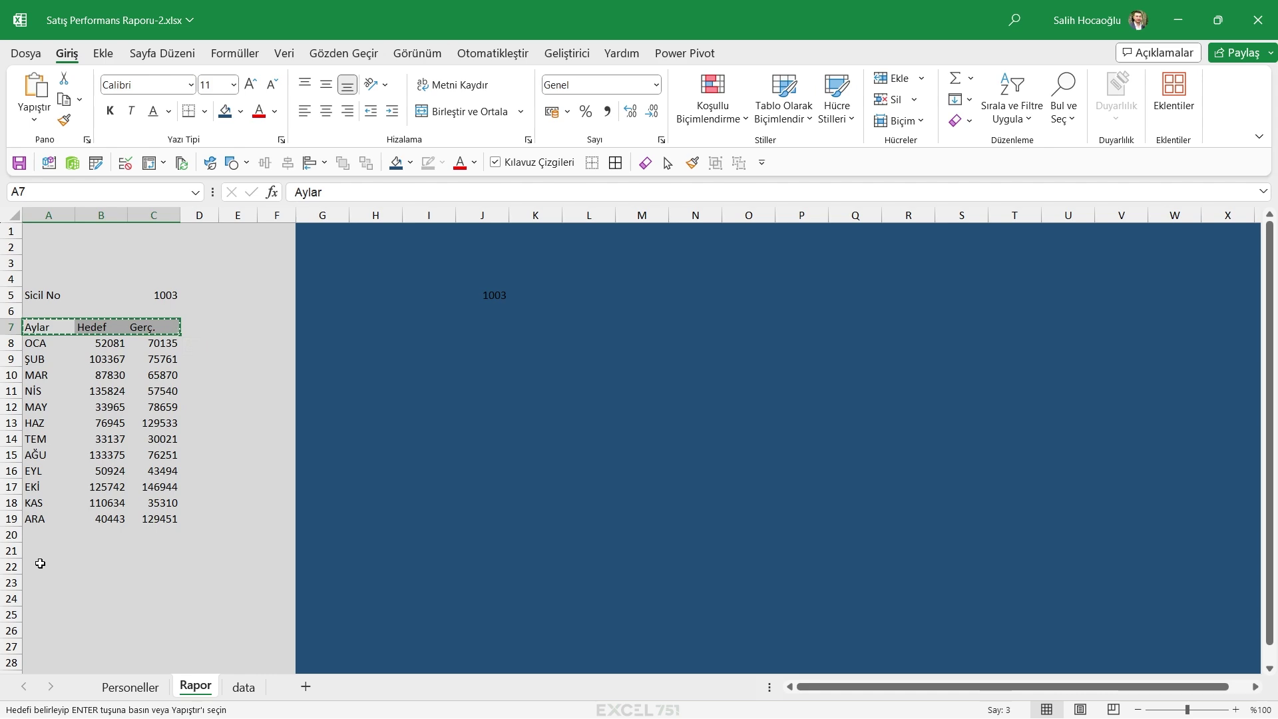
left_click(54, 567)
key("ctrl+v")
double_click(54, 567)
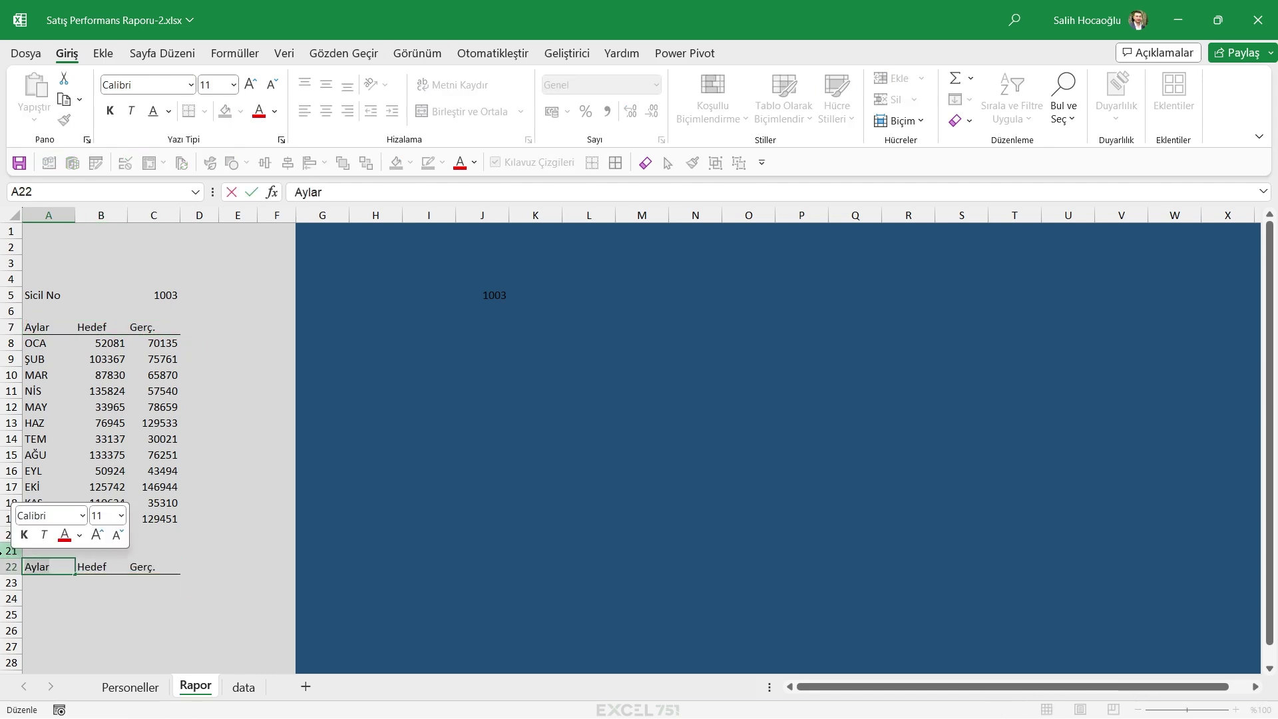
type("Çeyrek")
key("Return")
Enter Ç1 in A23, fill the quarter labels down to Ç4, and review Personeller's quarter columns
type("Ç1")
key("Return")
scroll(86, 656, "up", 2, "ctrl")
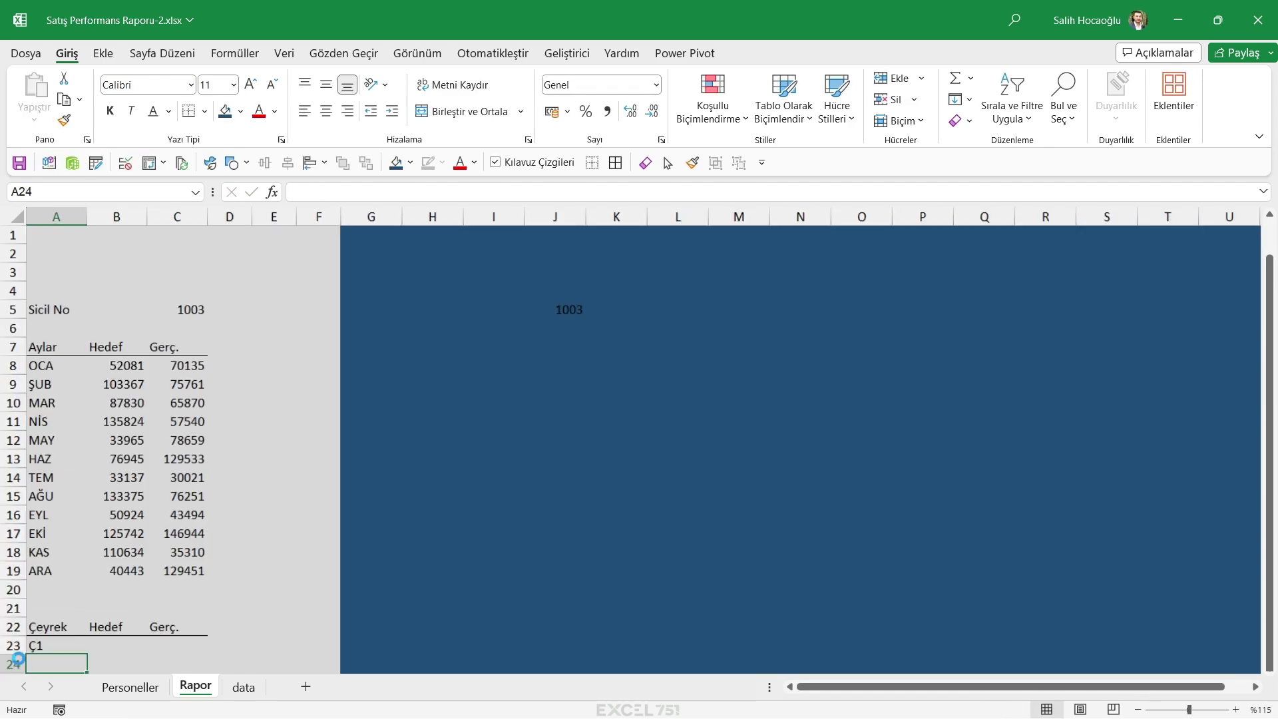
scroll(85, 656, "up", 1, "ctrl")
scroll(85, 655, "down", 3)
scroll(84, 513, "down", 2)
left_click(63, 382)
left_click_drag(96, 393, 105, 455)
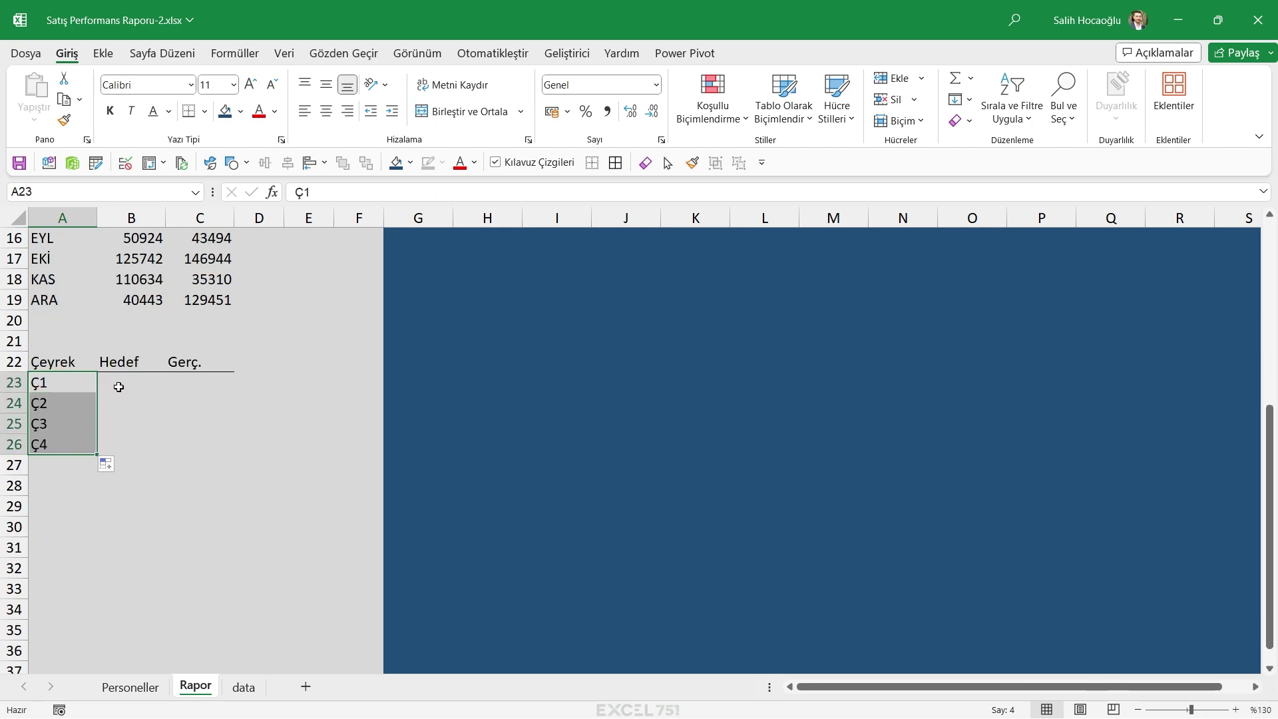
left_click(114, 385)
left_click(130, 687)
left_click_drag(50, 286, 885, 287)
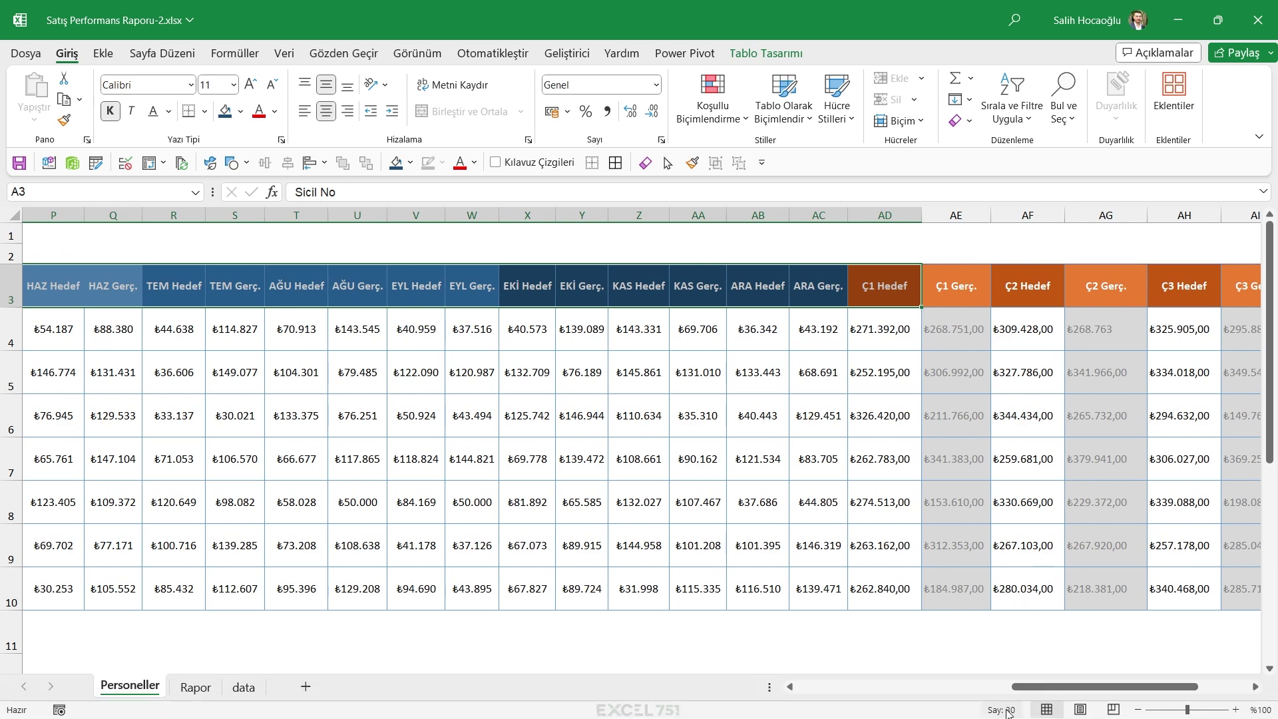
Reuse the monthly DÜŞEYARA formula in B23 with column numbers {30\32\34\36} for quarterly Hedef
left_click(195, 687)
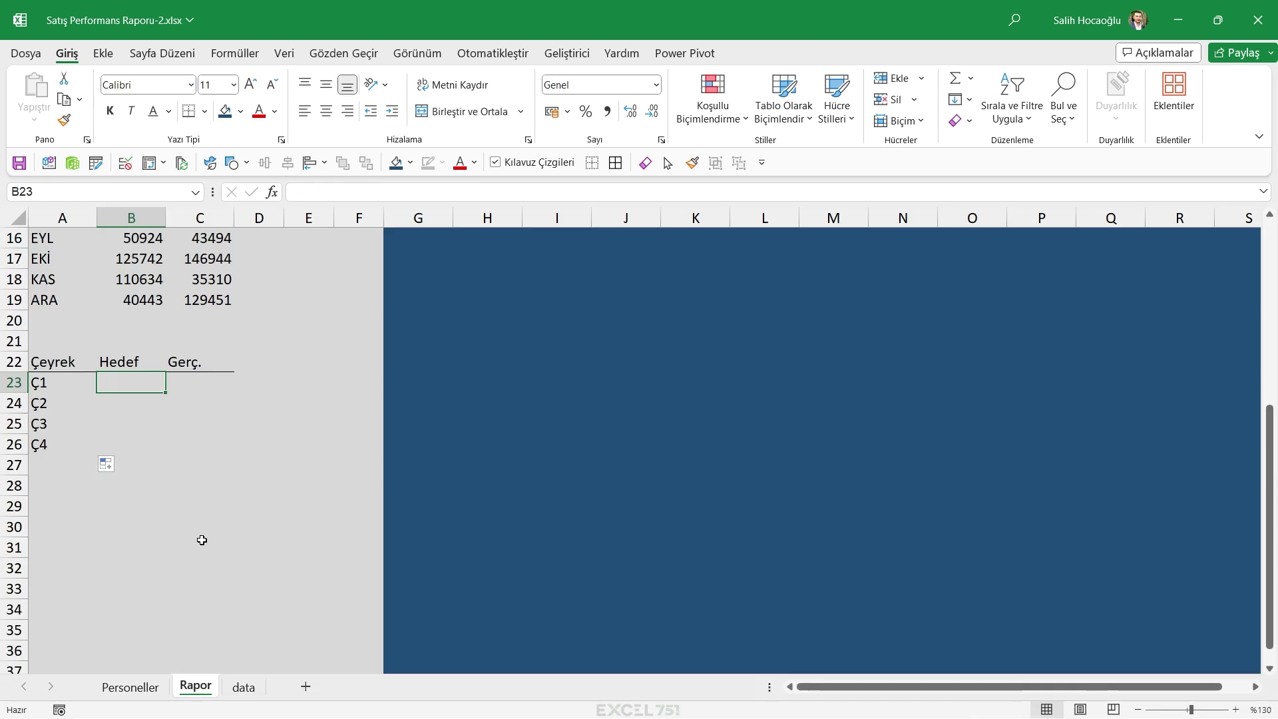
scroll(201, 540, "up", 3)
left_click(131, 258)
key("ctrl+shift+Down")
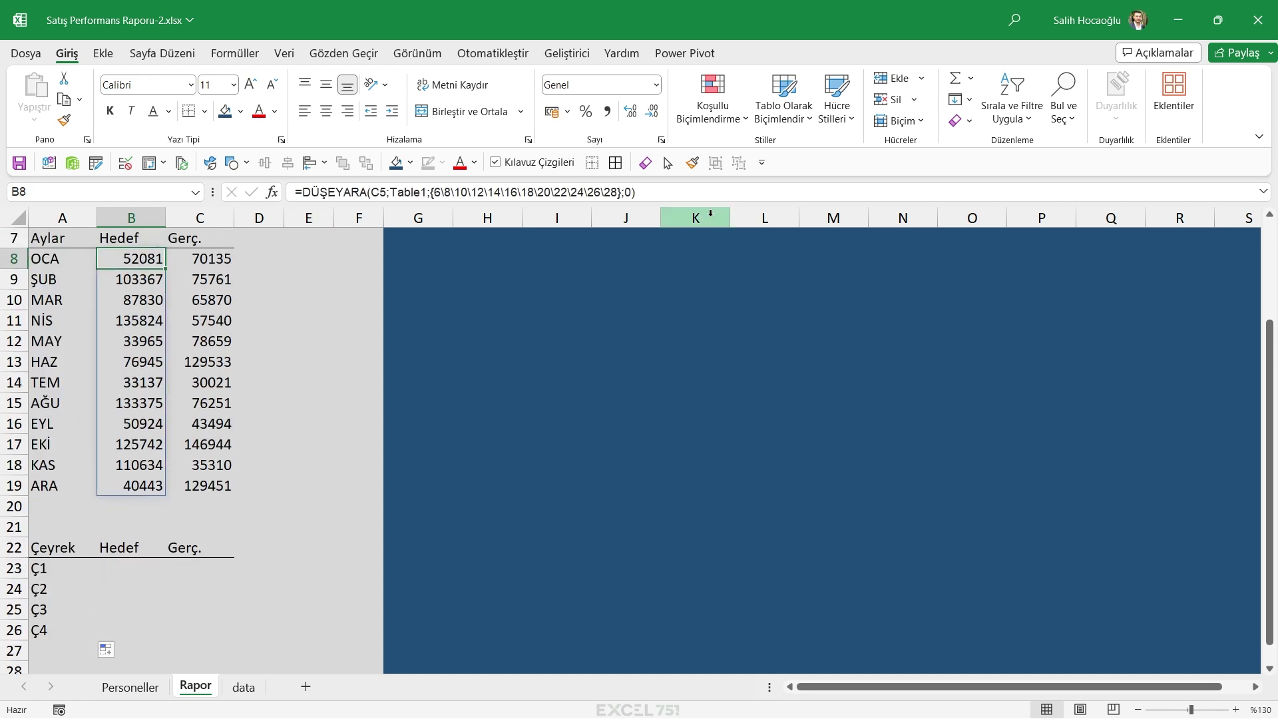
triple_click(466, 191)
key("F9")
key("Escape")
left_click(150, 566)
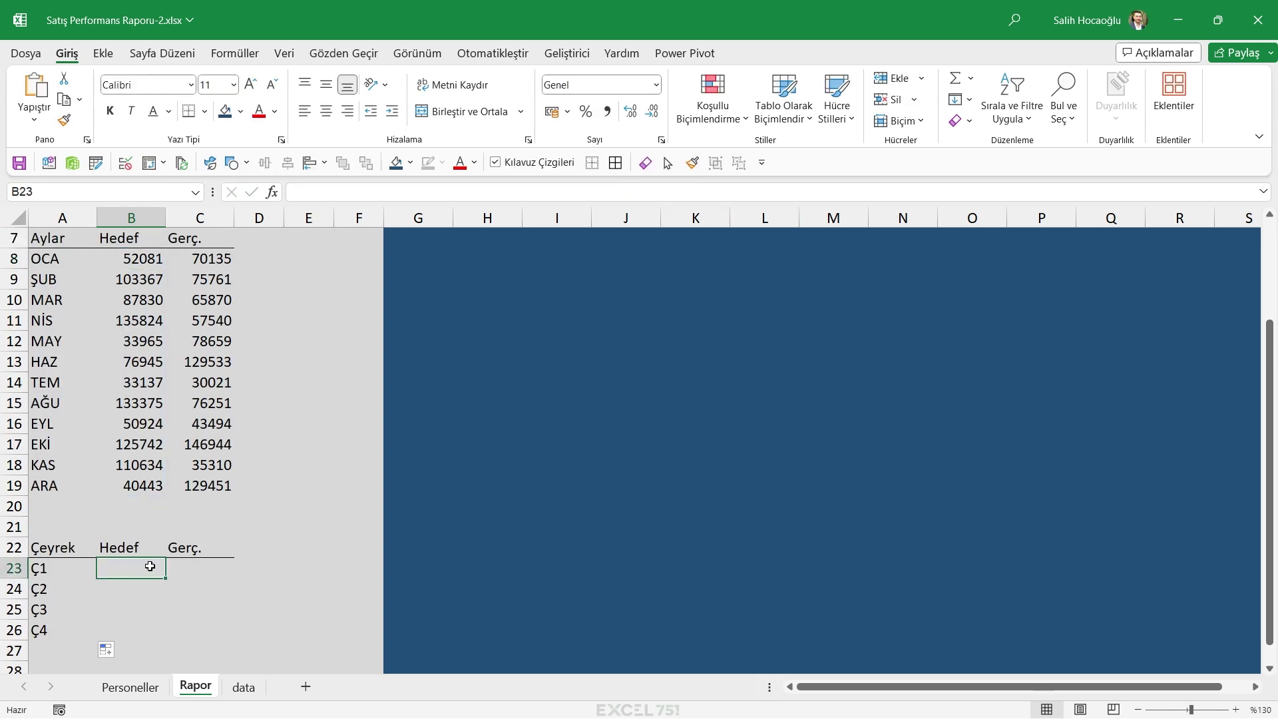
left_click(439, 194)
key("ctrl+v")
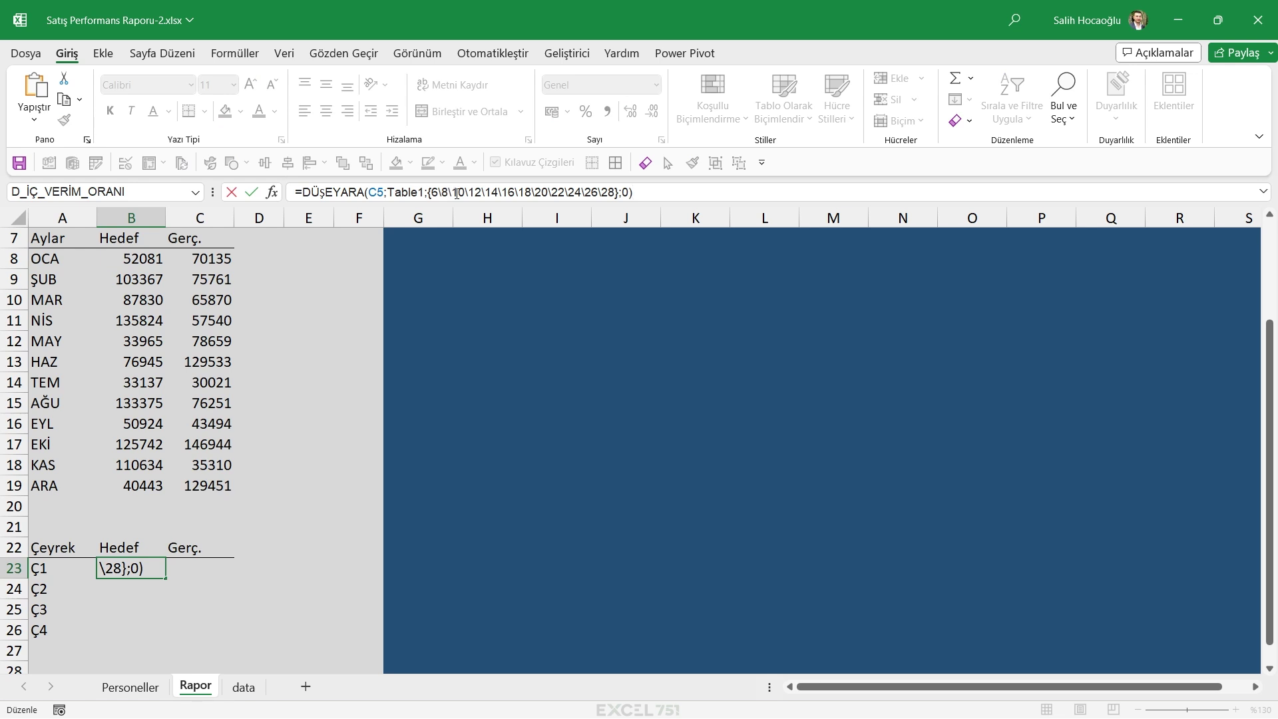
left_click_drag(432, 193, 978, 200)
key("Delete")
type("30")
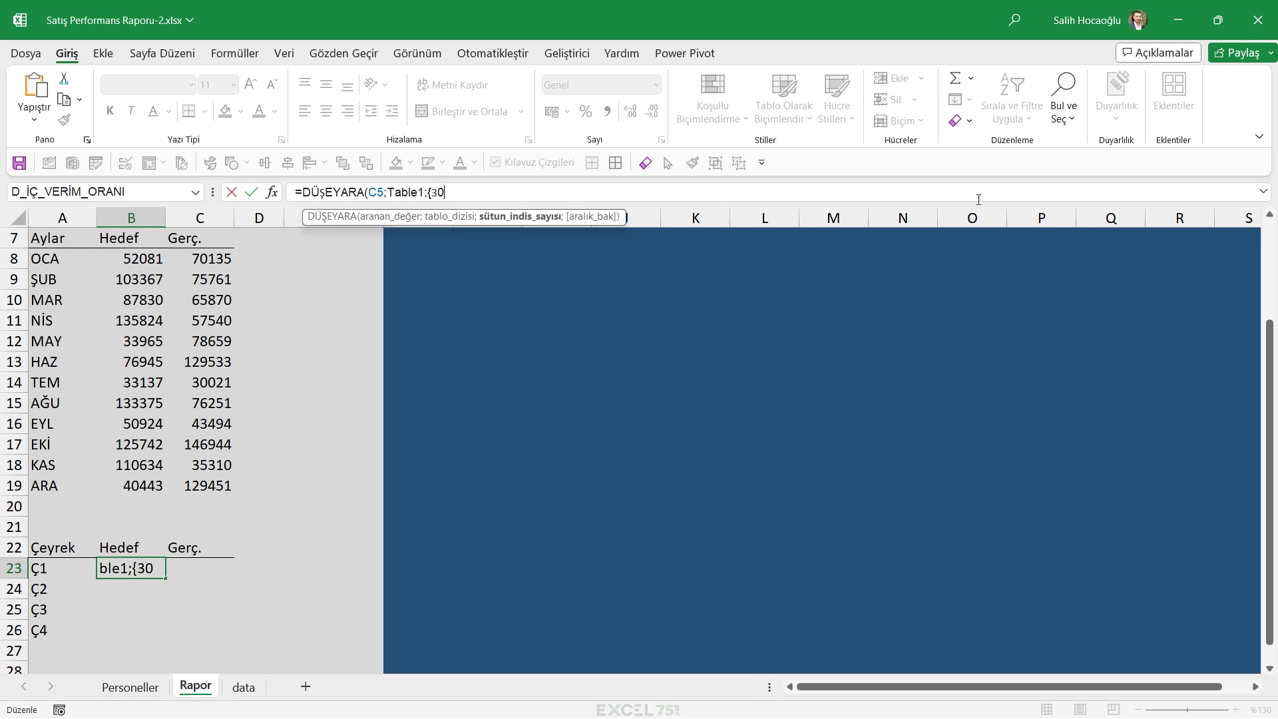
type("\\32\\")
type("34\\36}")
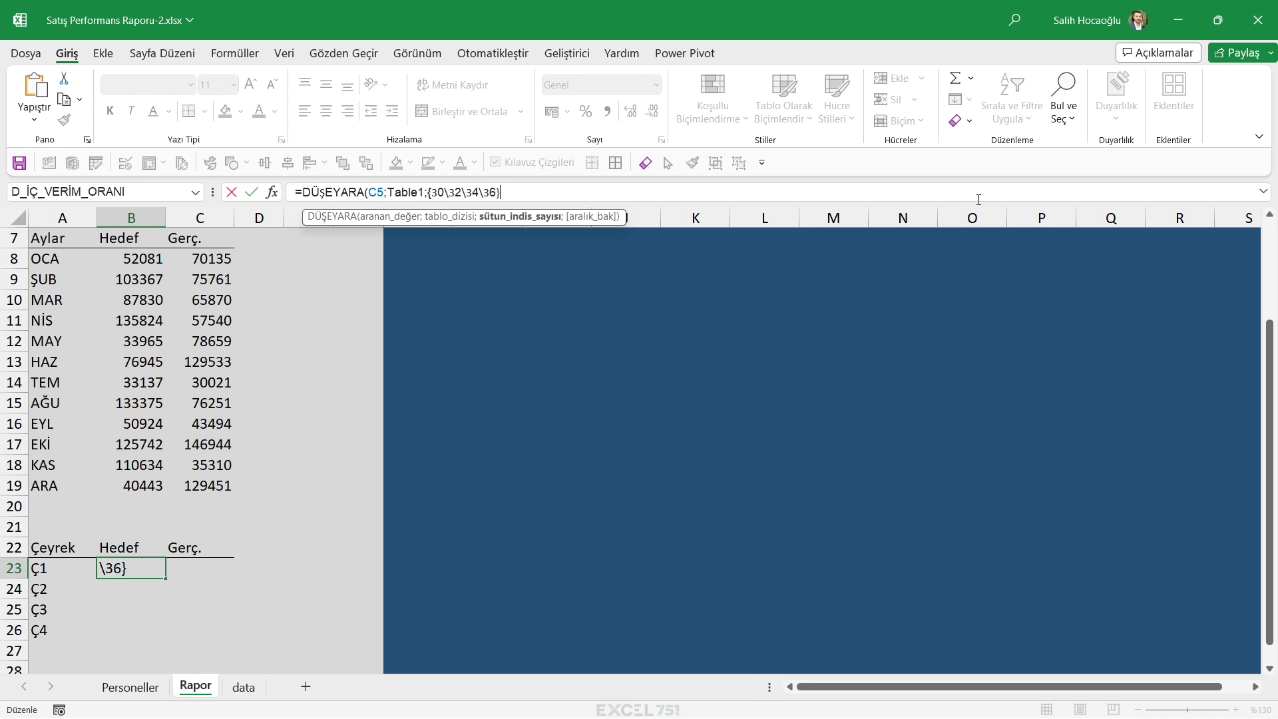
type(";0")
key("Return")
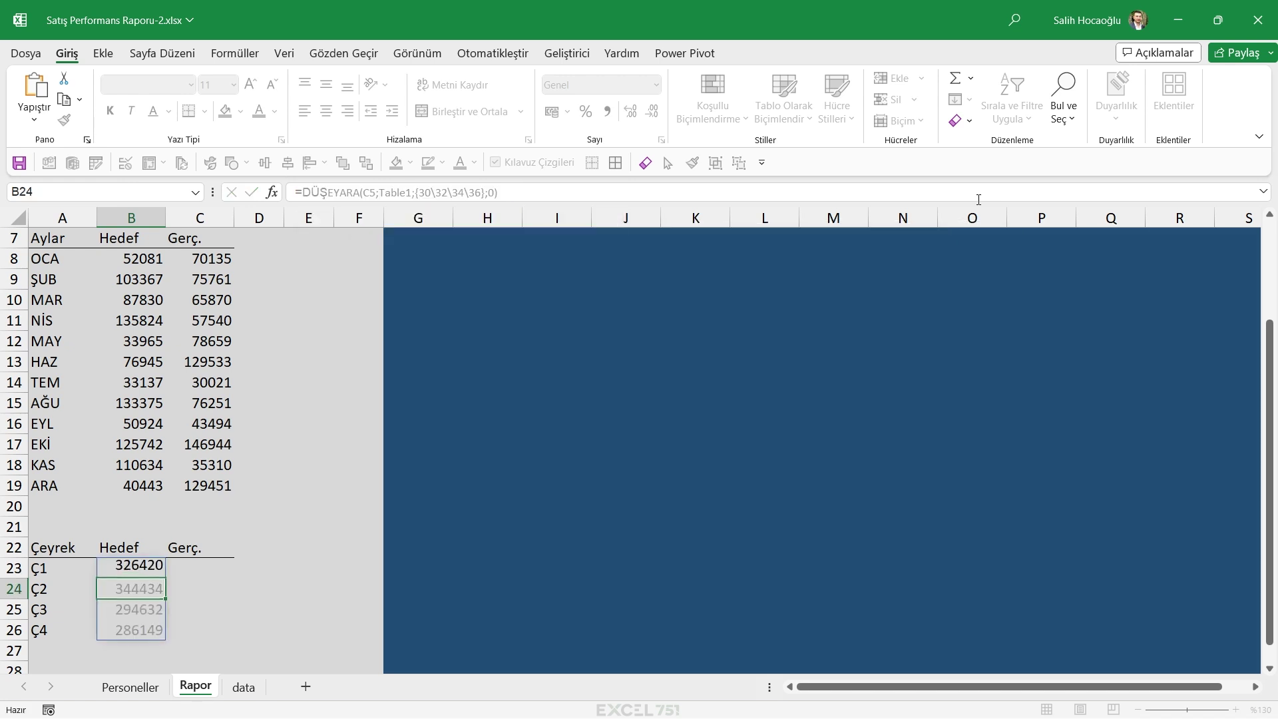
Paste the lookup into C23 with columns {31\33\35\36} for the quarterly Gerç. values
scroll(256, 493, "down", 1)
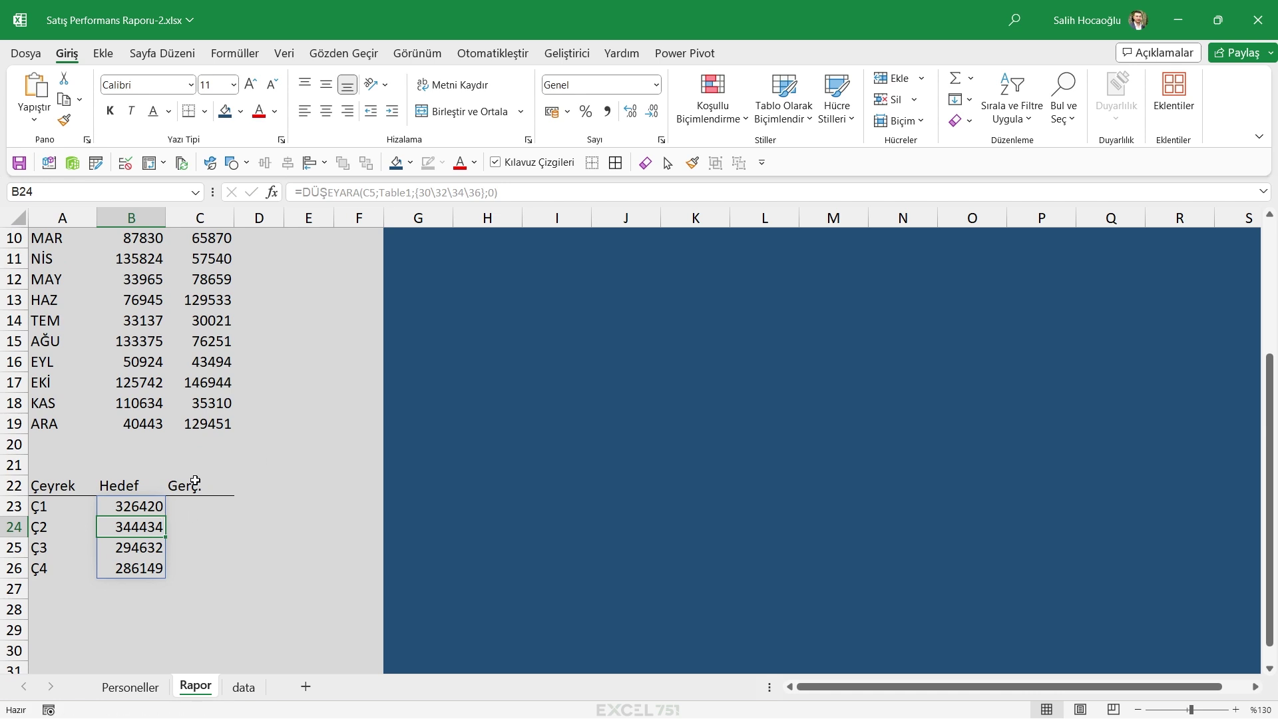
left_click(153, 506)
left_click_drag(561, 191, 297, 192)
key("ctrl+c")
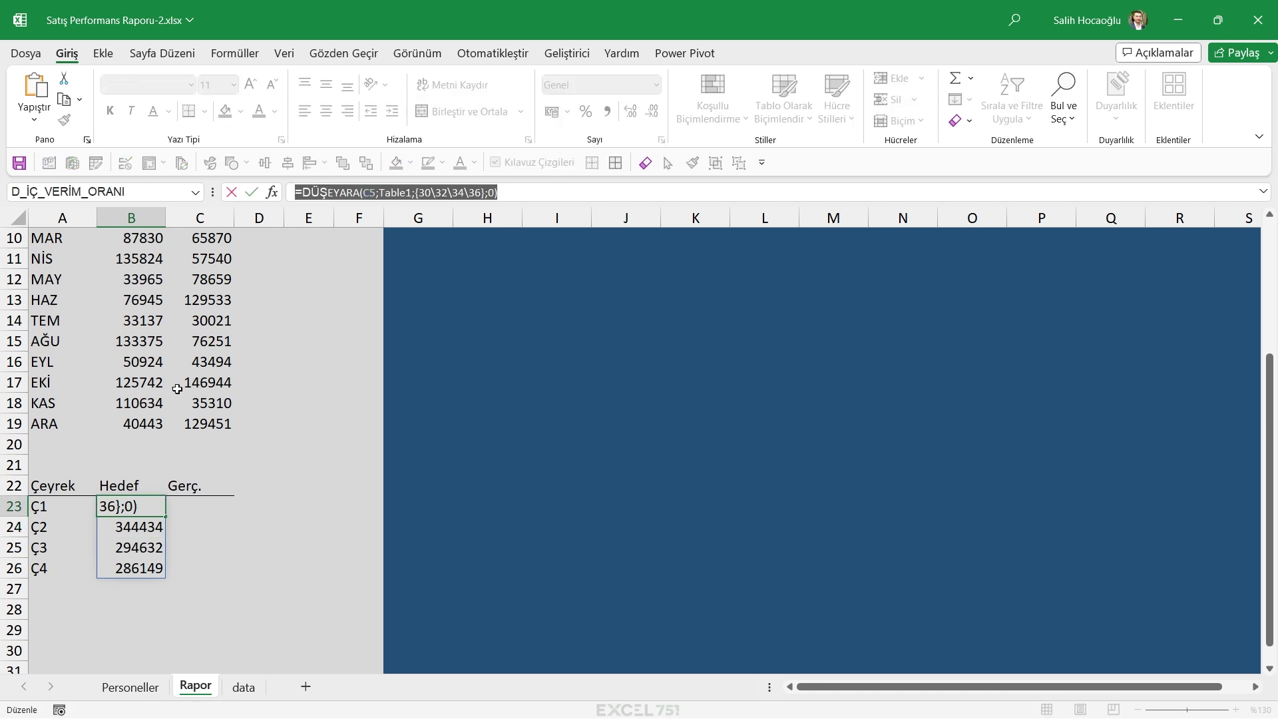
key("Escape")
left_click(200, 506)
left_click(358, 193)
key("ctrl+v")
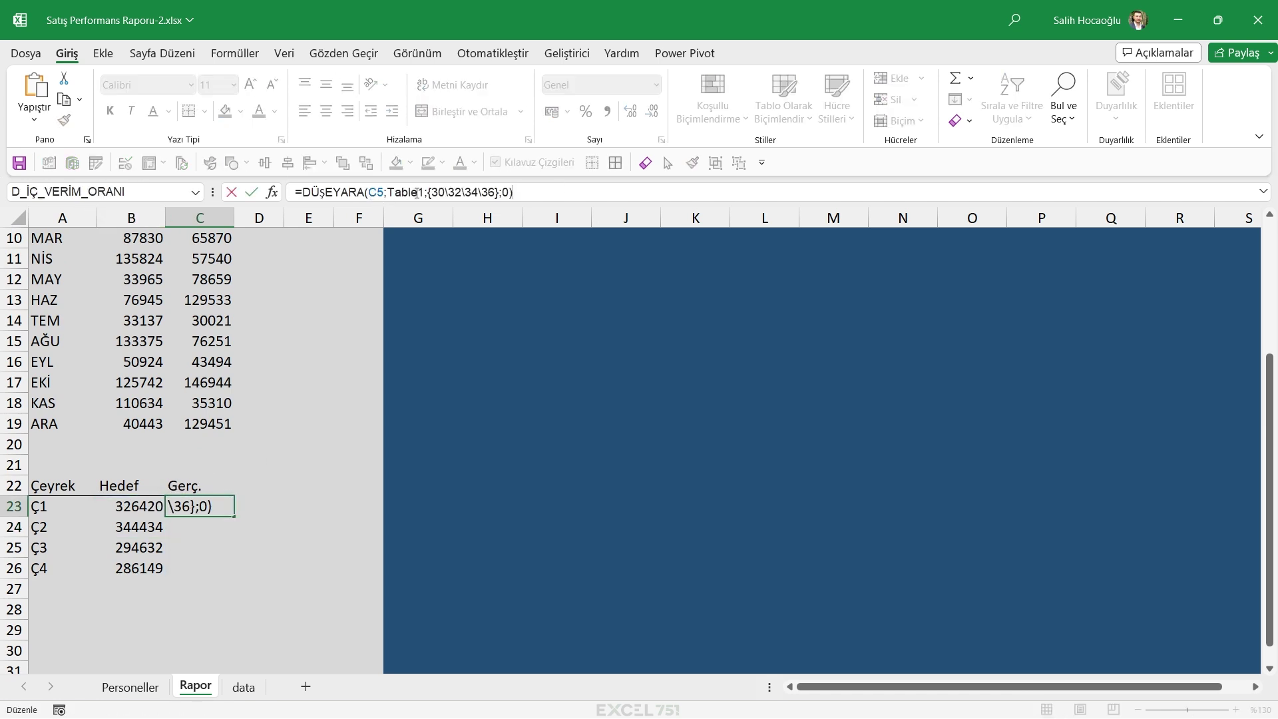
left_click(446, 193)
key("BackSpace")
type("1")
key("Right")
key("Right")
key("Right")
key("BackSpace")
type("3")
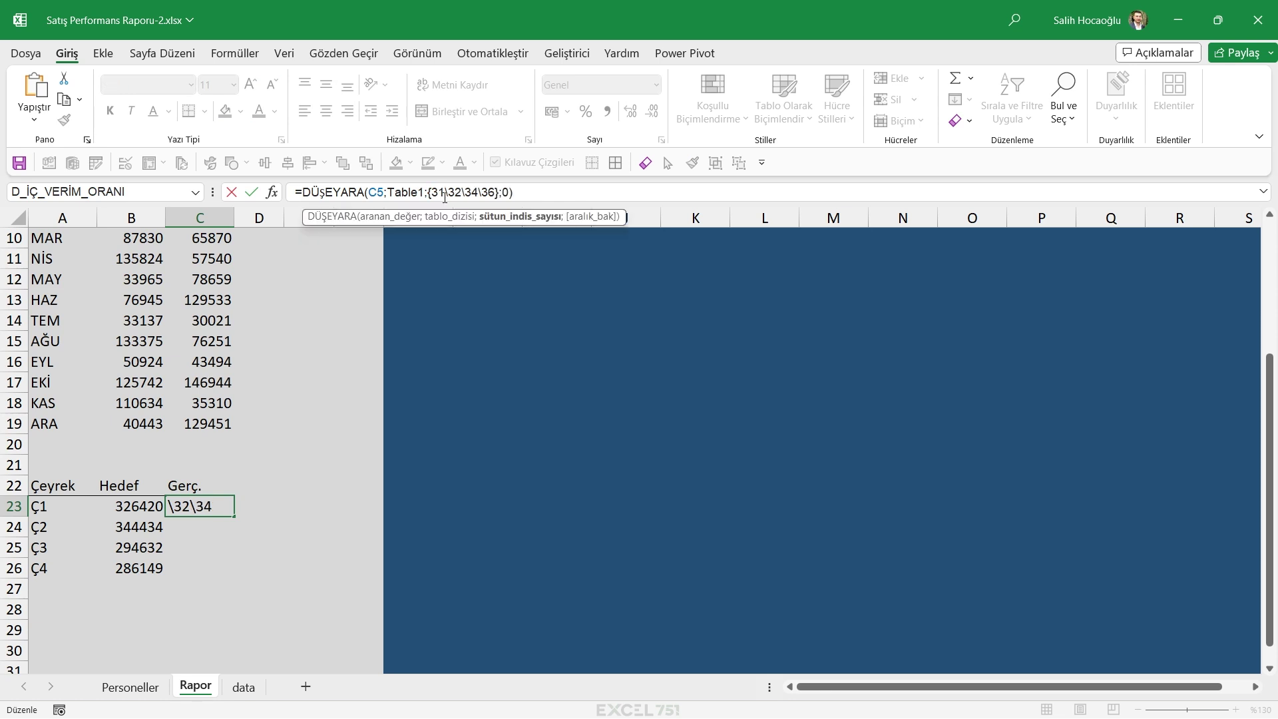
key("Right")
key("Right")
key("Right")
key("BackSpace")
type("5")
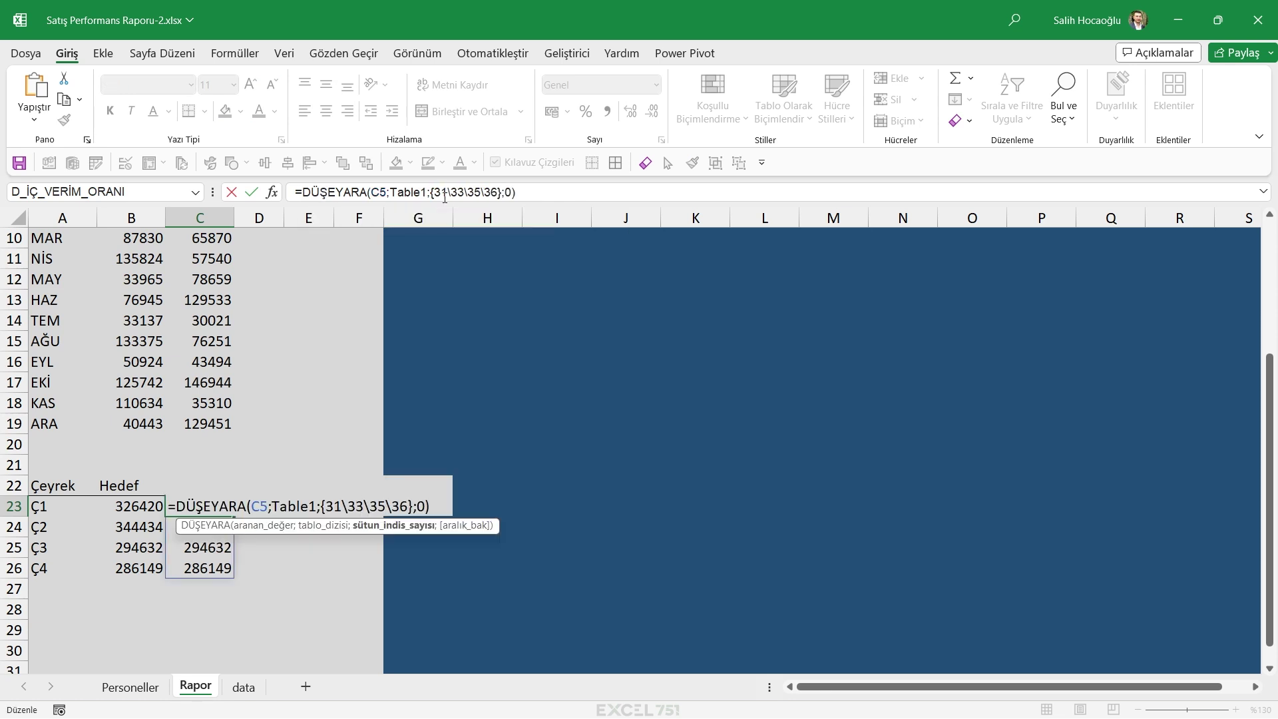
key("ctrl+Return")
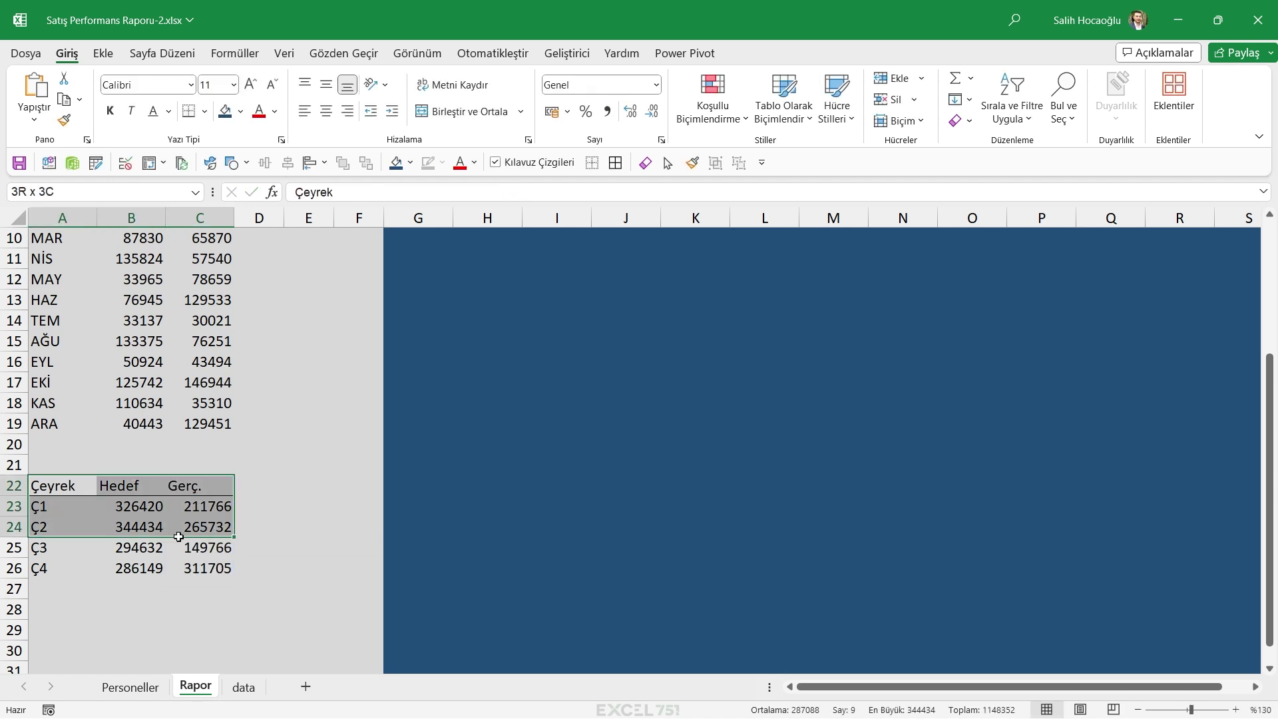
left_click_drag(46, 485, 190, 588)
scroll(190, 551, "down", 2)
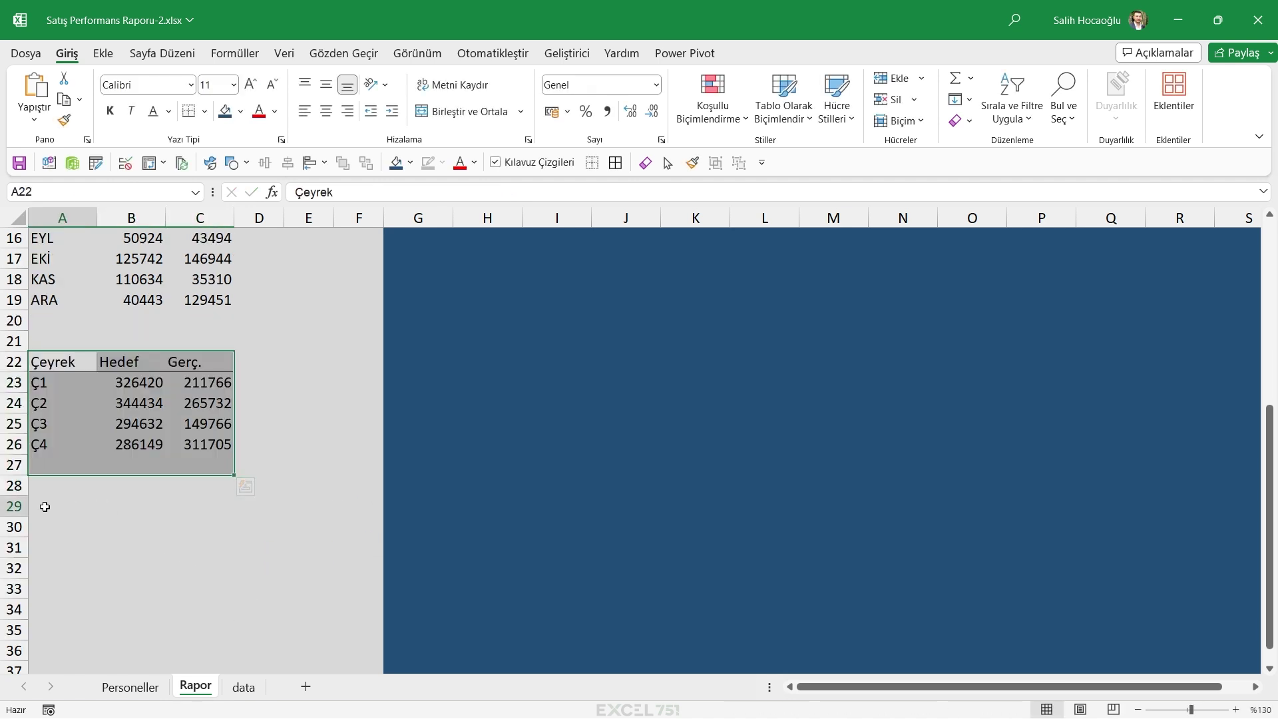
Enter Yıllık in A29 and give the A29:C29 header row a bottom border
left_click(86, 509)
type("Yıll")
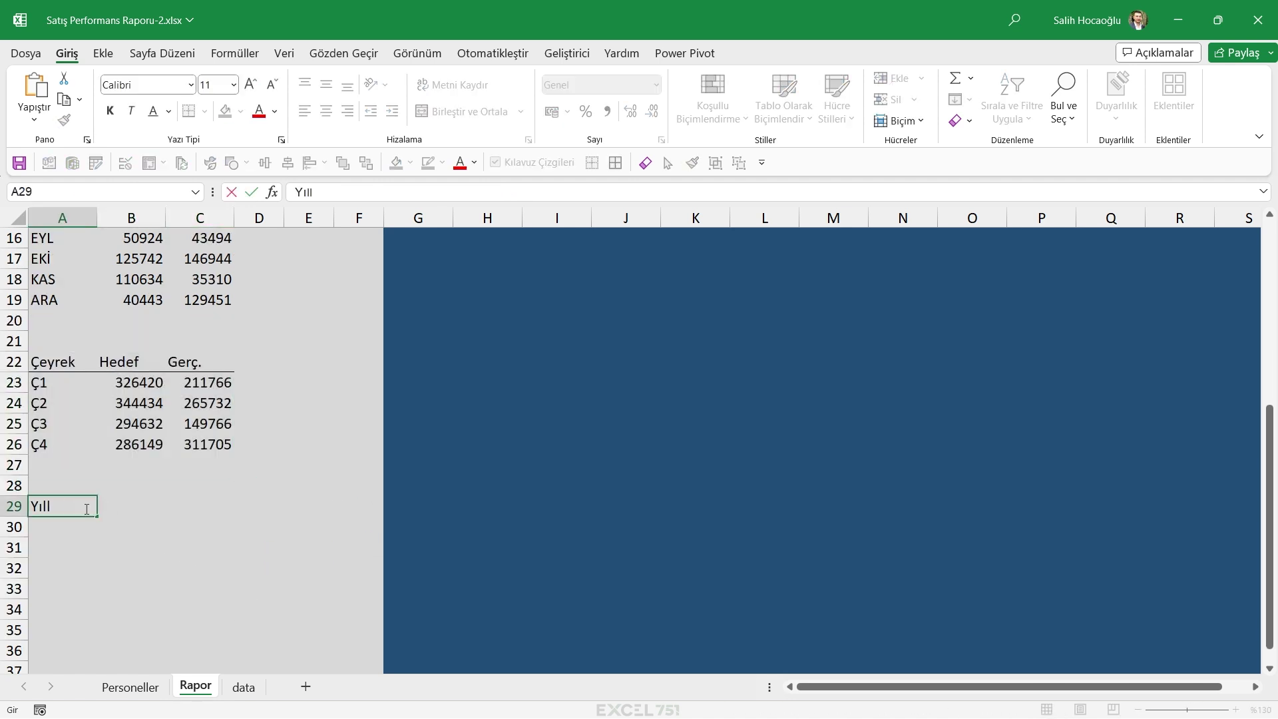
type("ık")
key("Return")
left_click_drag(85, 509, 199, 507)
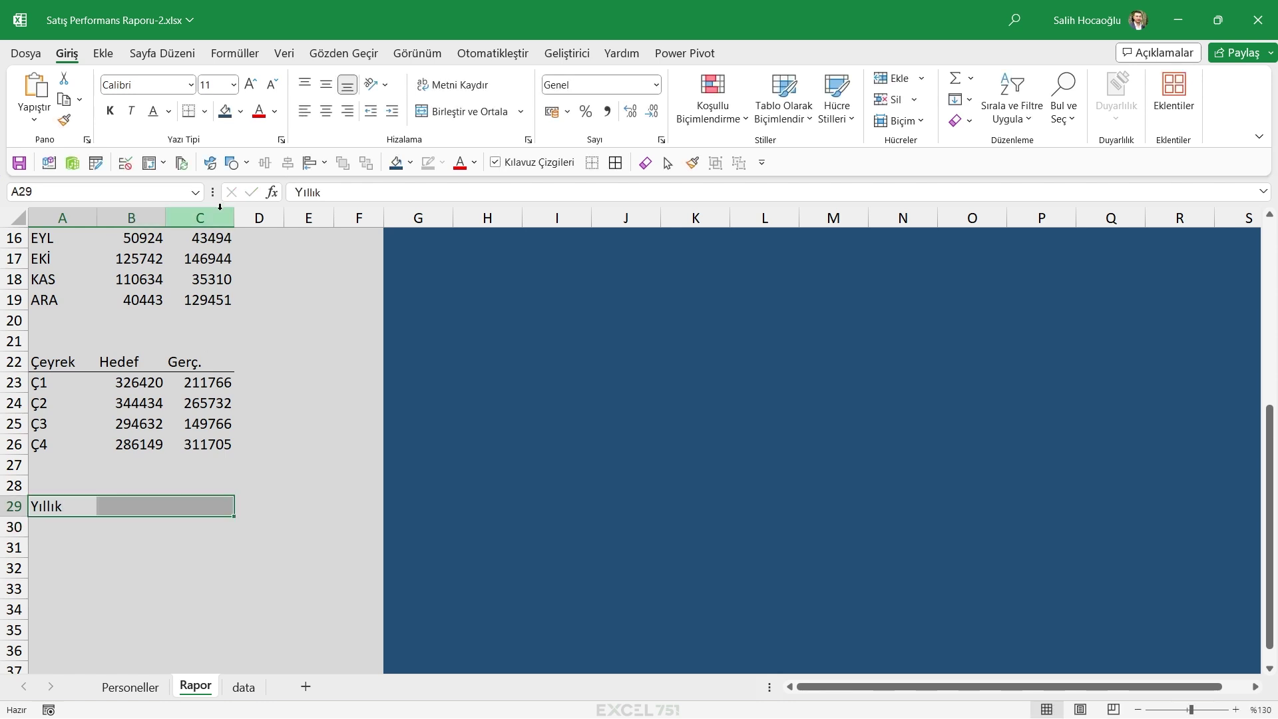
left_click(189, 110)
left_click(56, 547)
Place the Hedef and Gerçekleşen labels in B29 and C29
type("Gerçekleşen")
key("Return")
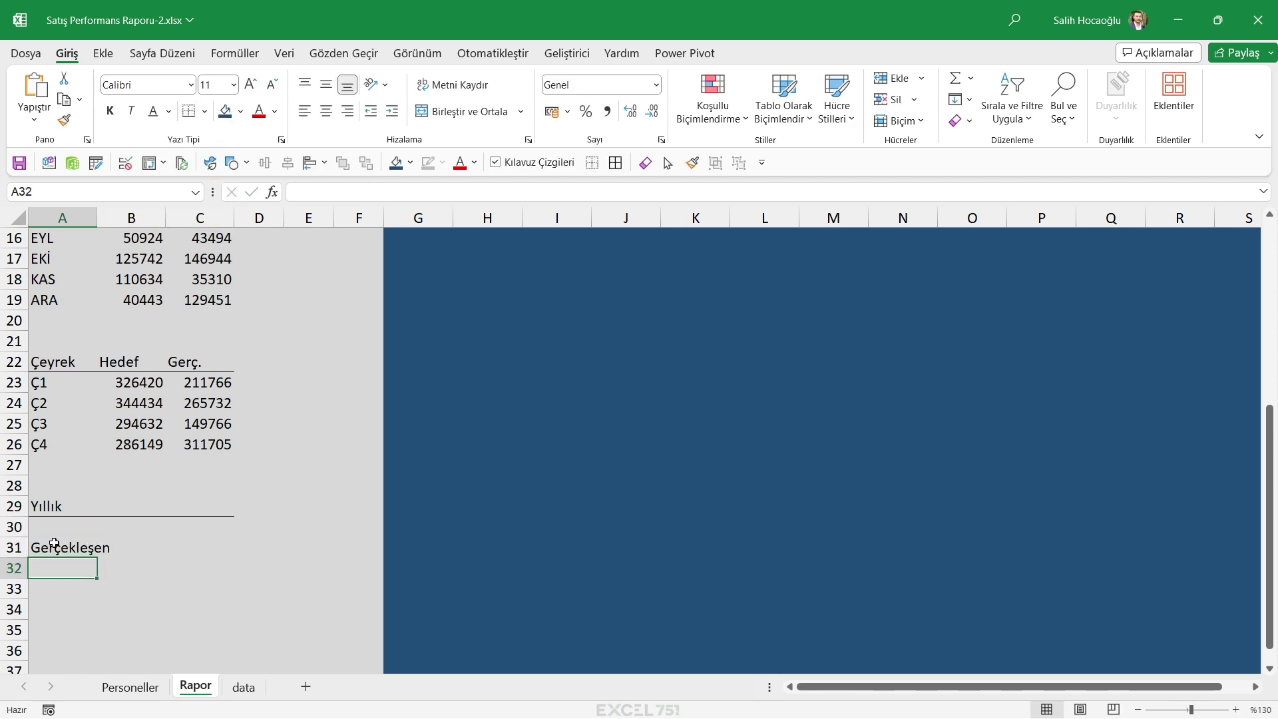
left_click(55, 543)
type("Hedef")
key("Return")
type("Gerçekleşen")
left_click(55, 543)
left_click_drag(55, 538, 124, 507)
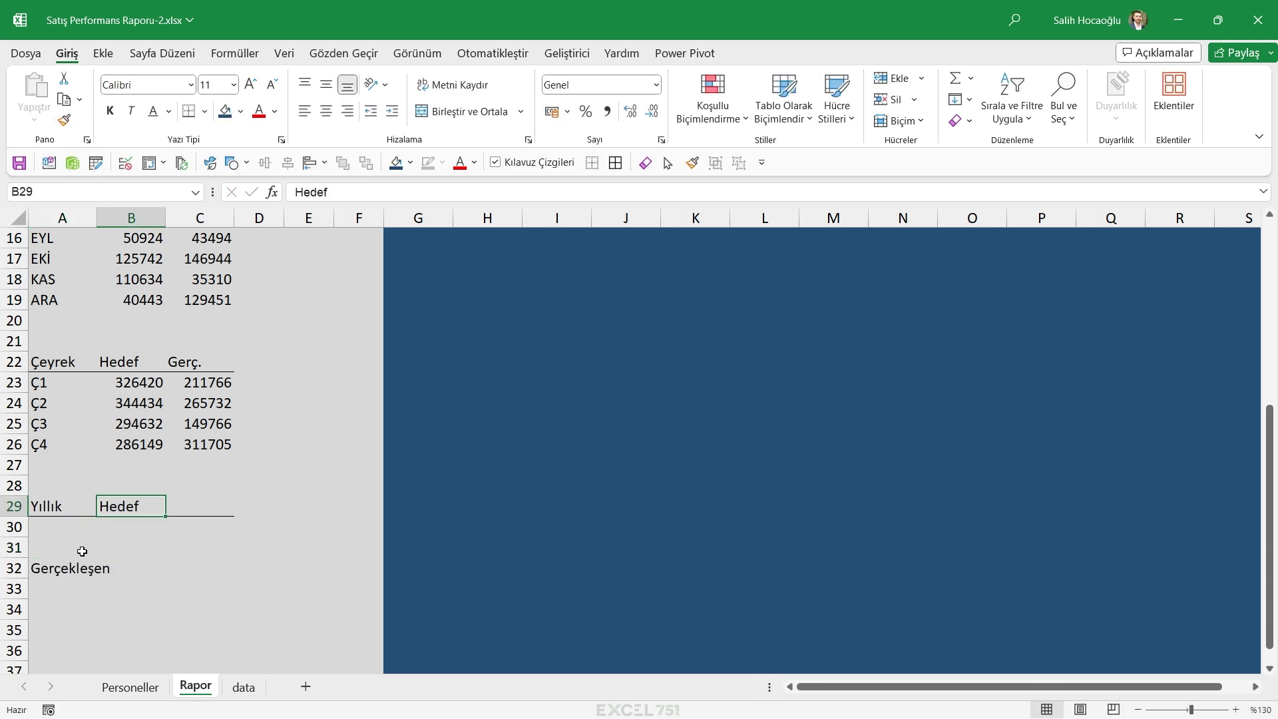
left_click(65, 566)
mouse_move(65, 567)
left_mouse_down()
mouse_move(202, 505)
mouse_move(186, 499)
left_mouse_up()
Link A30 to Personeller!B1 so it shows the year 2023
left_click(62, 524)
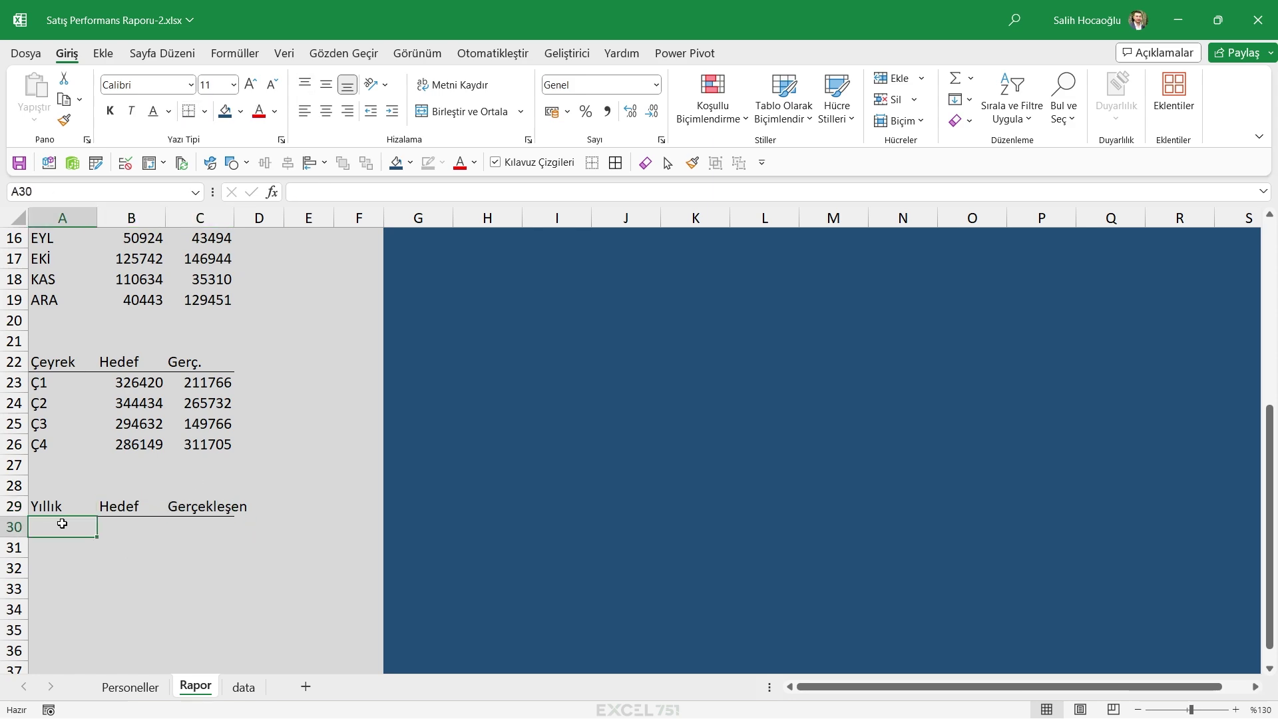
type("=")
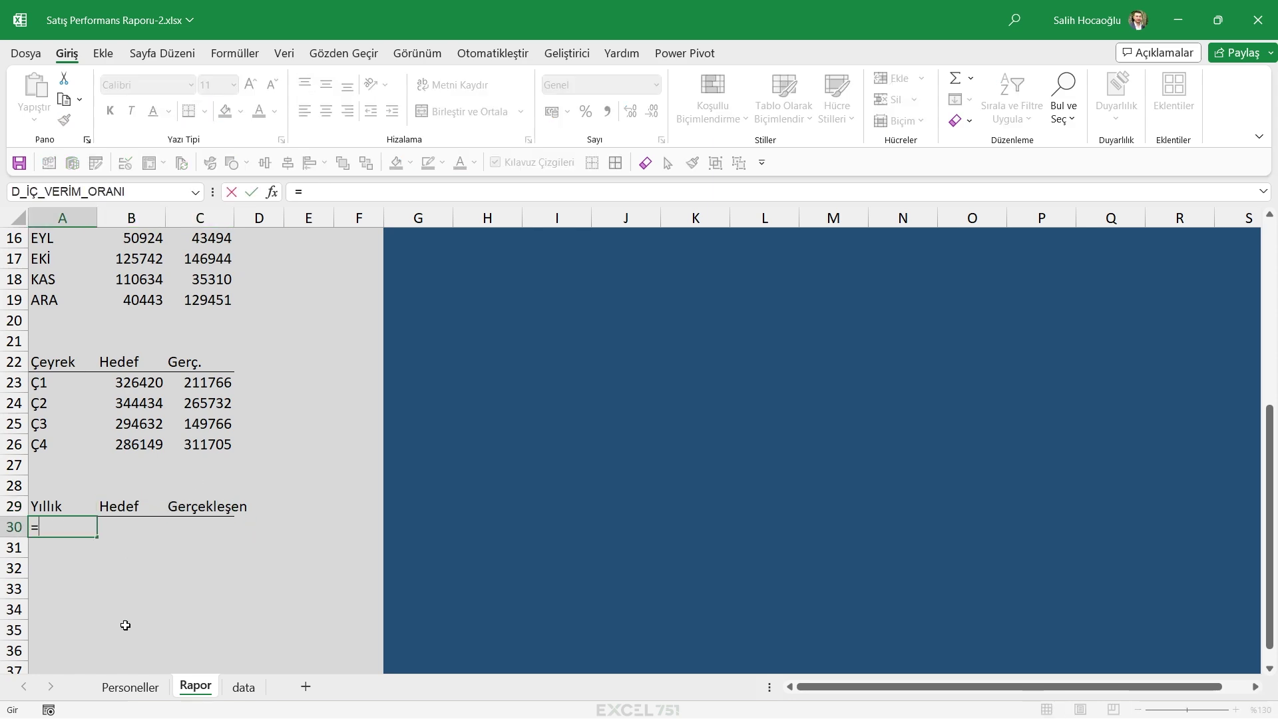
left_click(130, 687)
scroll(305, 229, "left", 1)
scroll(305, 229, "left", 5)
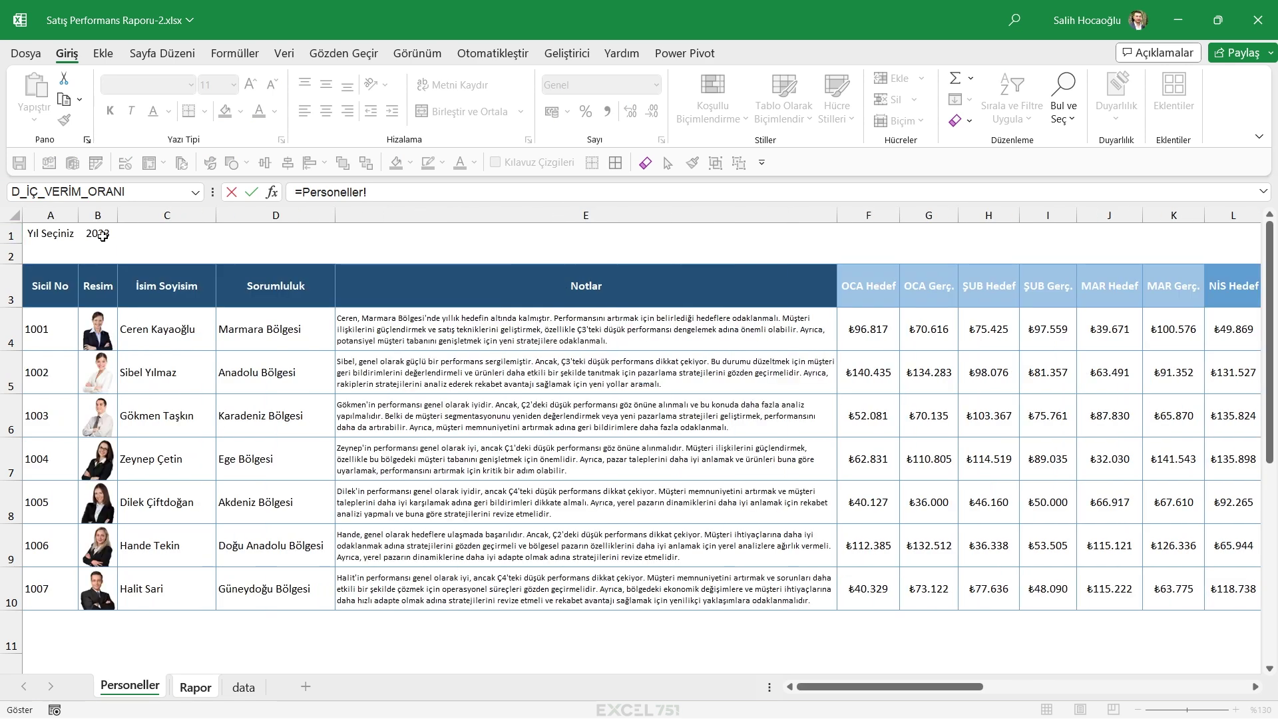
left_click(110, 235)
key("Return")
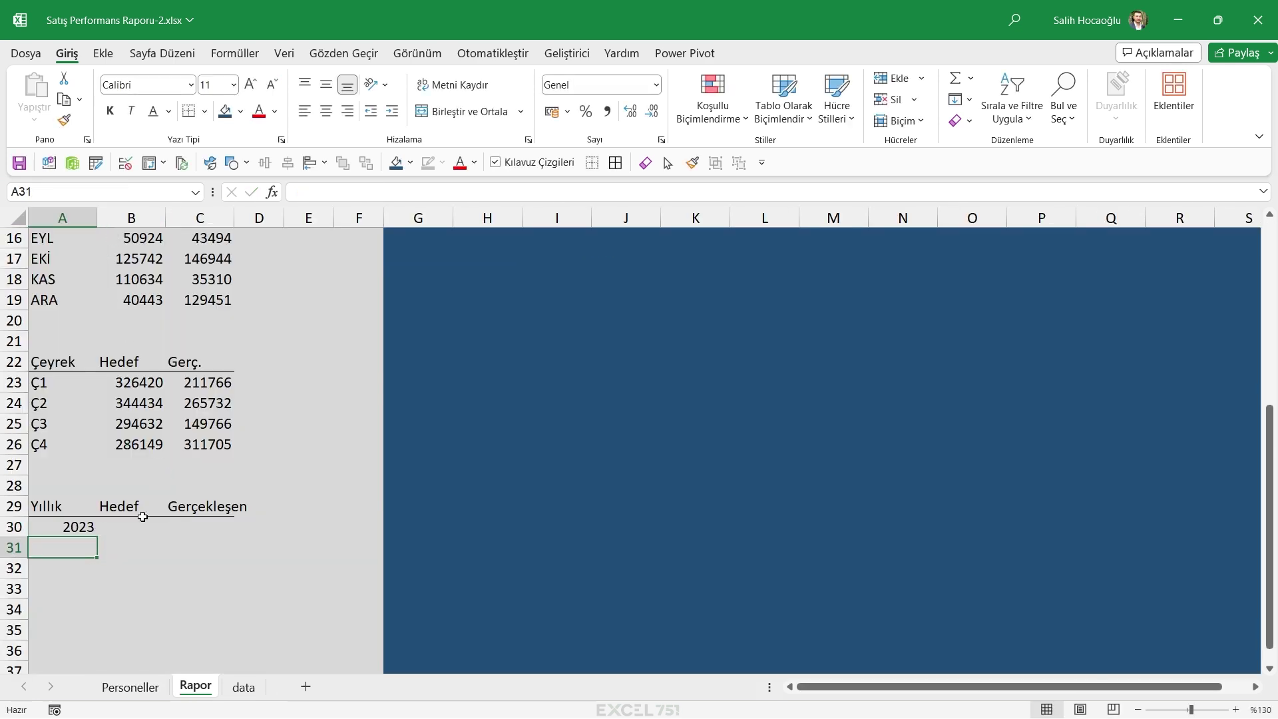
Review the Personeller sheet's columns before filling the yearly Hedef in B30
left_click(131, 528)
left_click(130, 687)
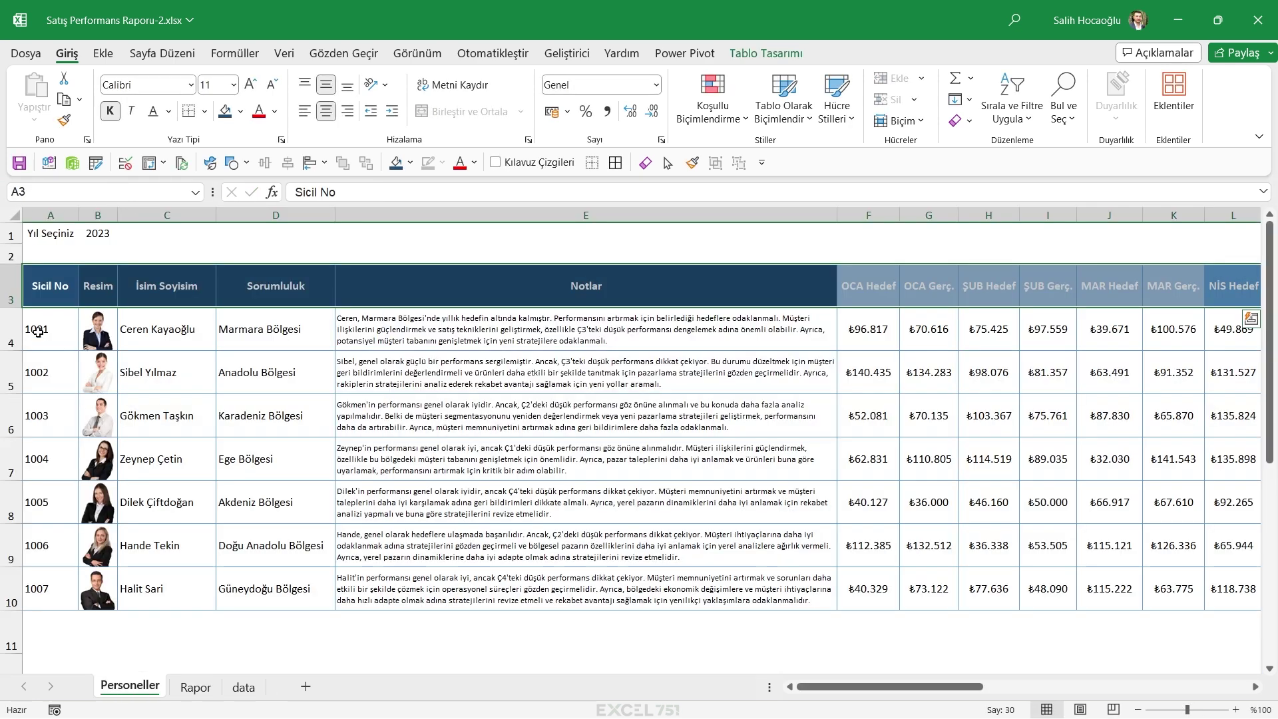
left_click_drag(40, 286, 1180, 284)
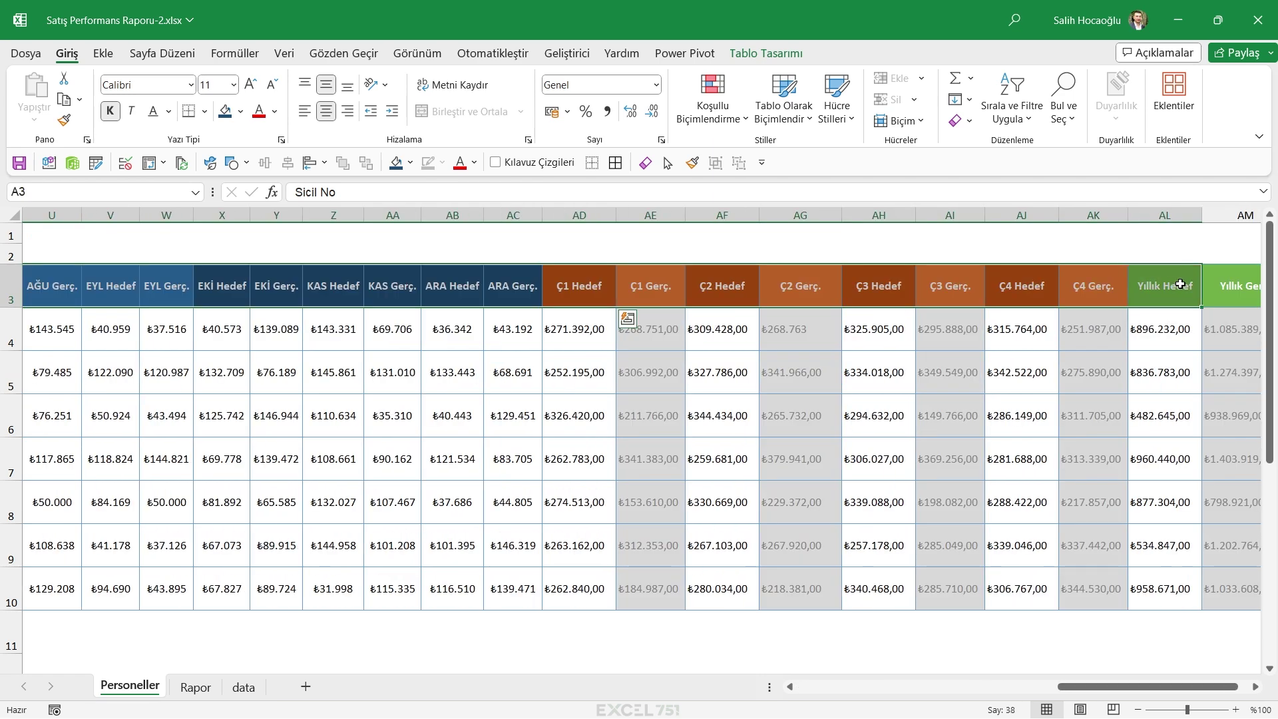
left_click(196, 687)
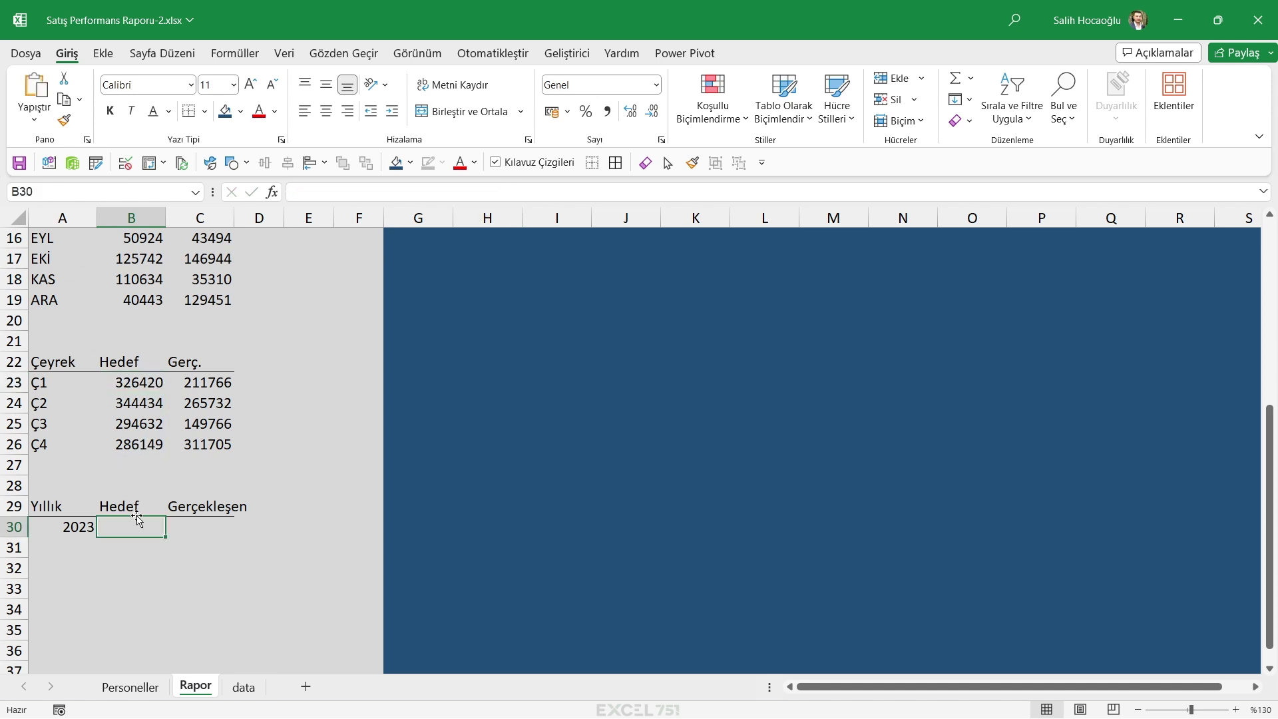
Enter the yearly Hedef DÜŞEYARA lookup in B30 using columns {30\32\34\36}
left_click(373, 193)
key("ctrl+v")
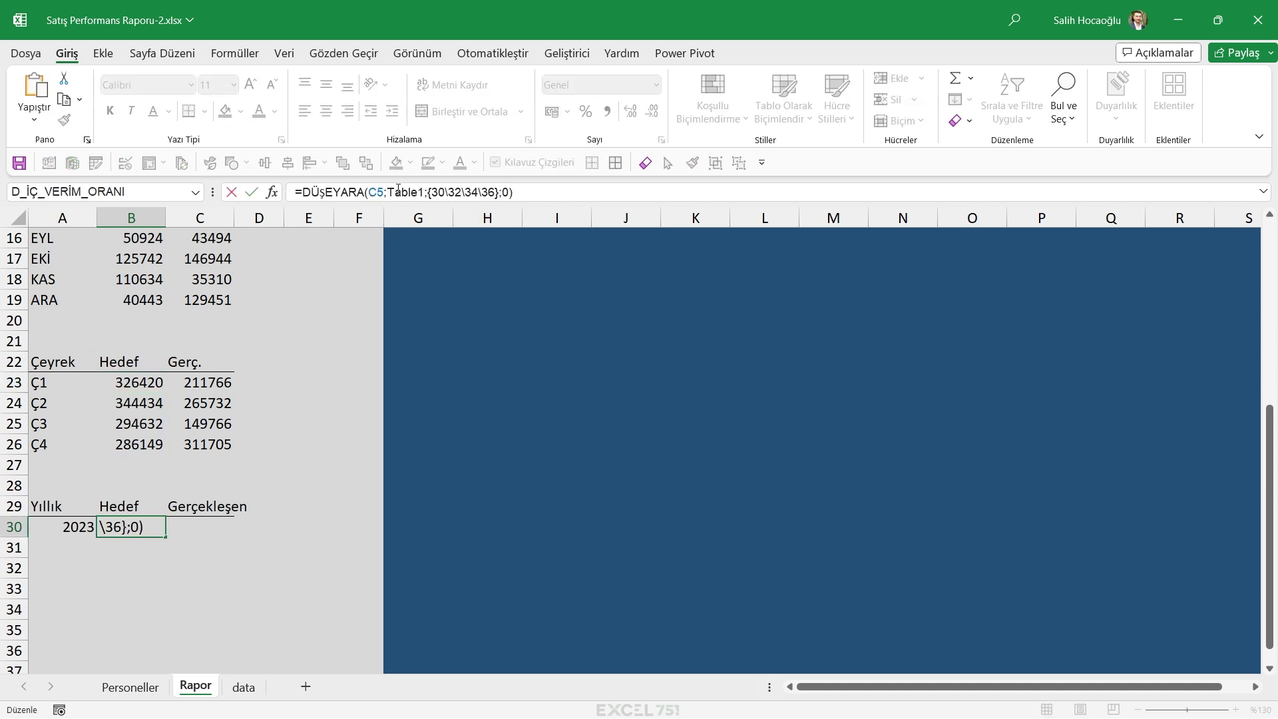
left_click_drag(430, 193, 501, 193)
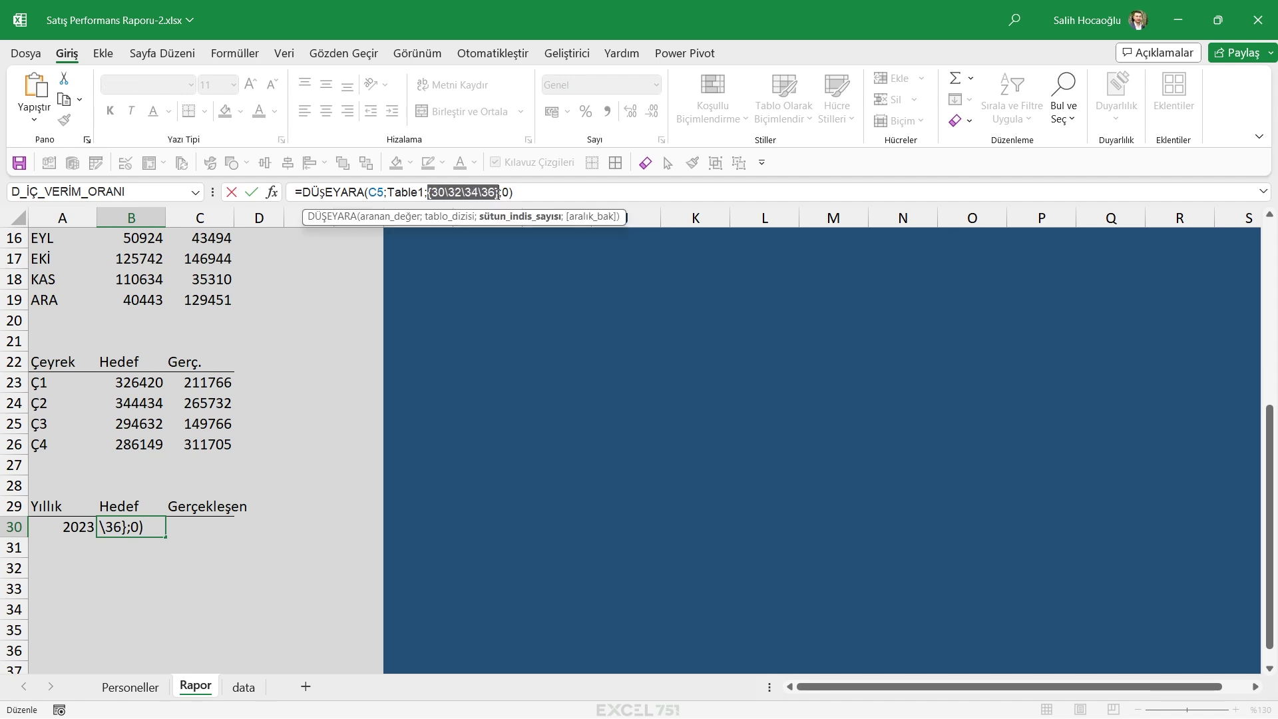
left_click(213, 526)
Sum the quarterly Gerç. values in C30 with =TOPLA(C23#), giving 938969
type("=TOPLA")
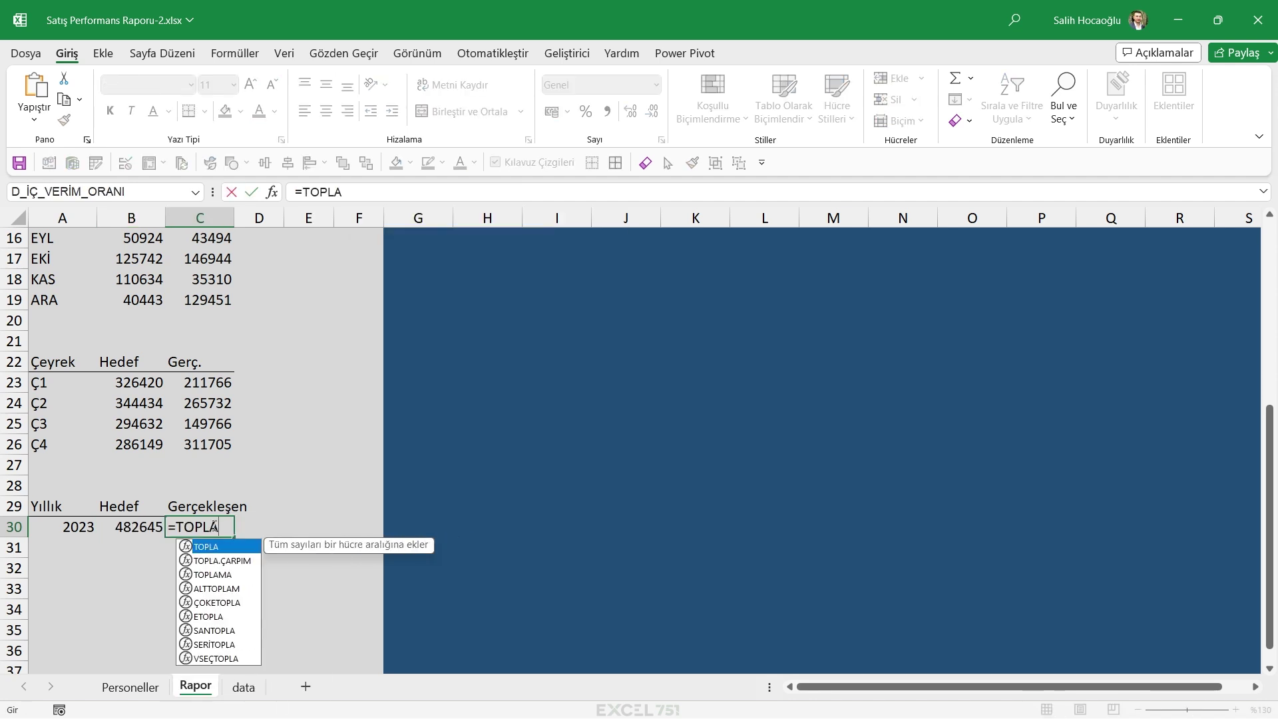
type("(")
left_click_drag(205, 383, 212, 440)
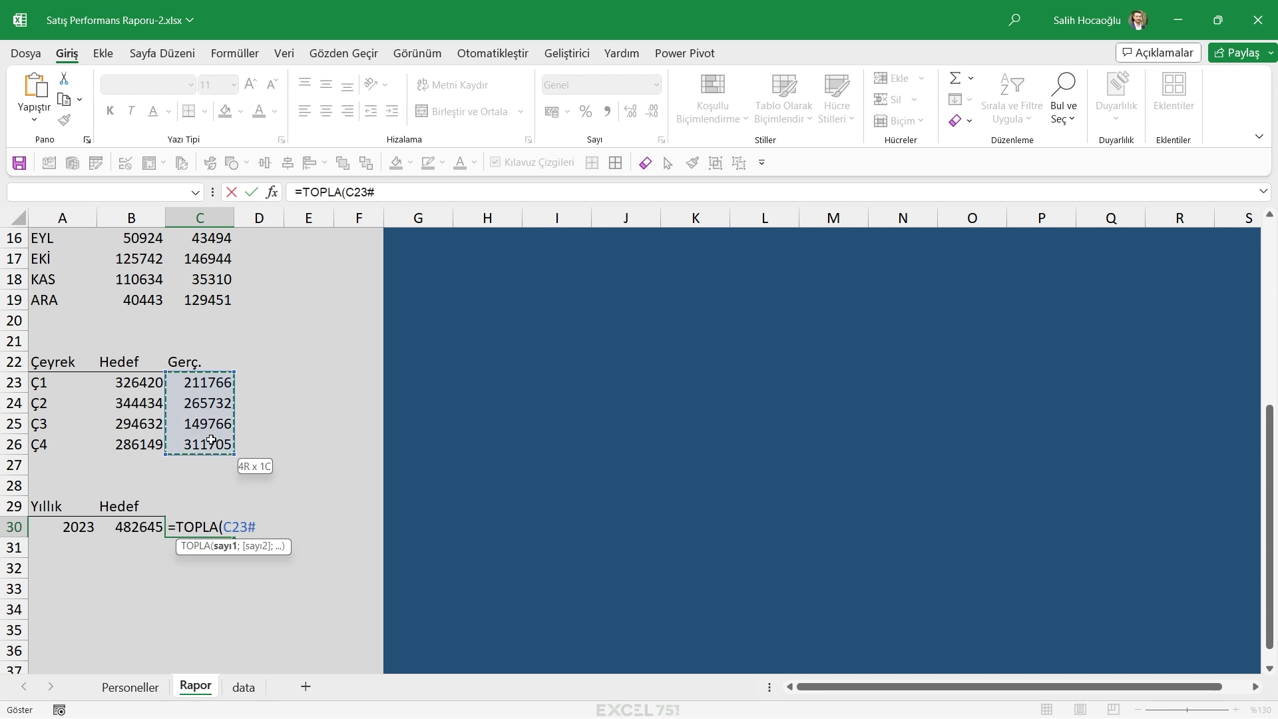
key("Return")
left_click_drag(214, 523, 136, 526)
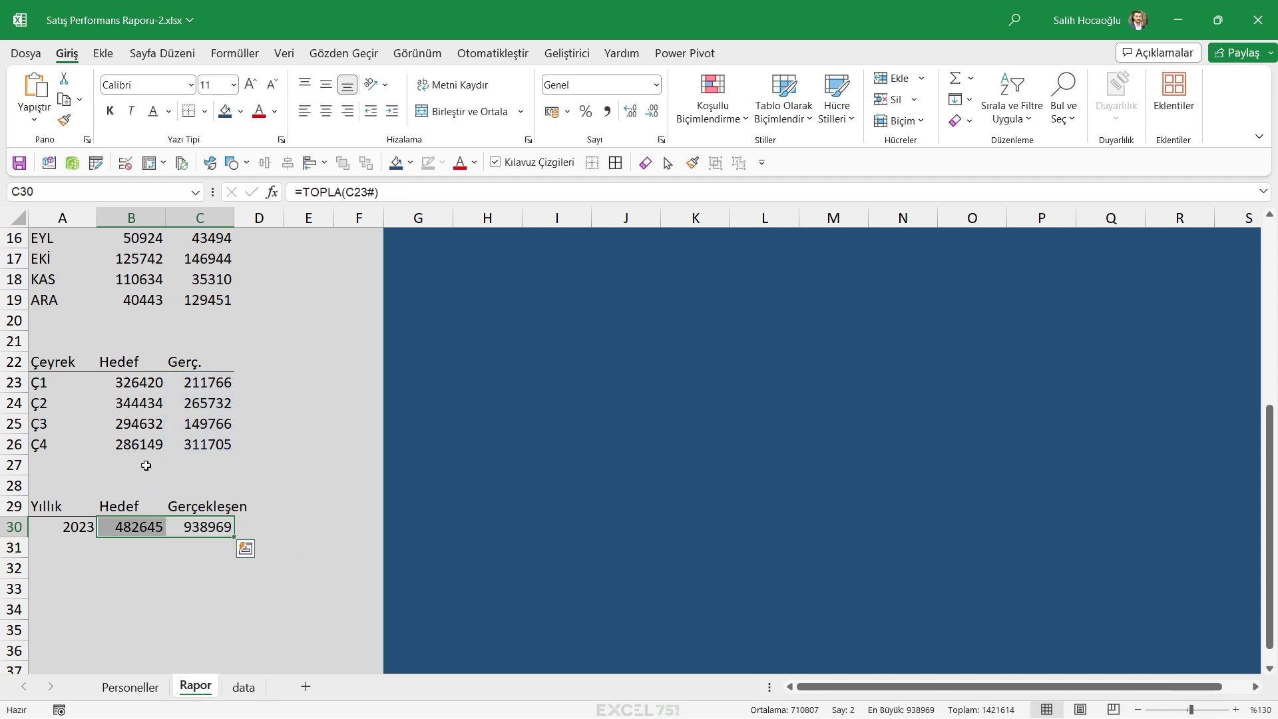
left_click_drag(146, 386, 205, 428)
Apply the Para Birimi currency format to the monthly, quarterly and yearly values
scroll(205, 428, "up", 3)
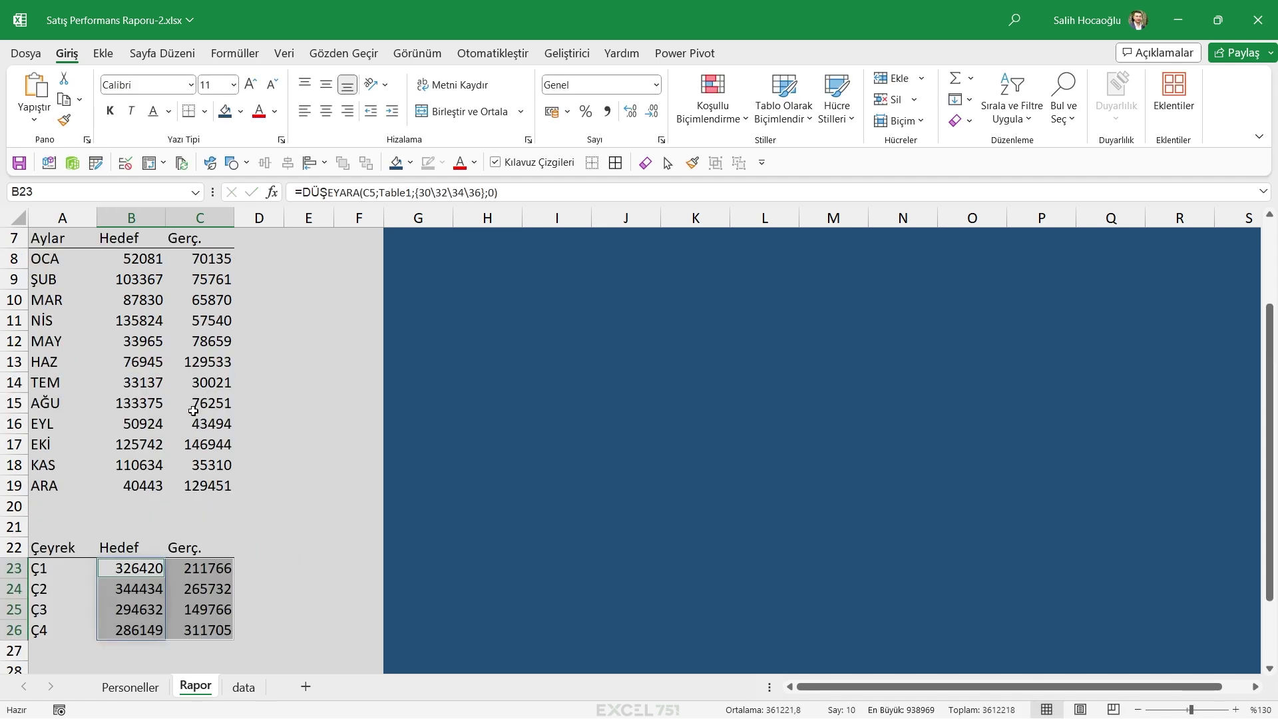
left_click_drag(131, 259, 200, 486)
left_click(656, 85)
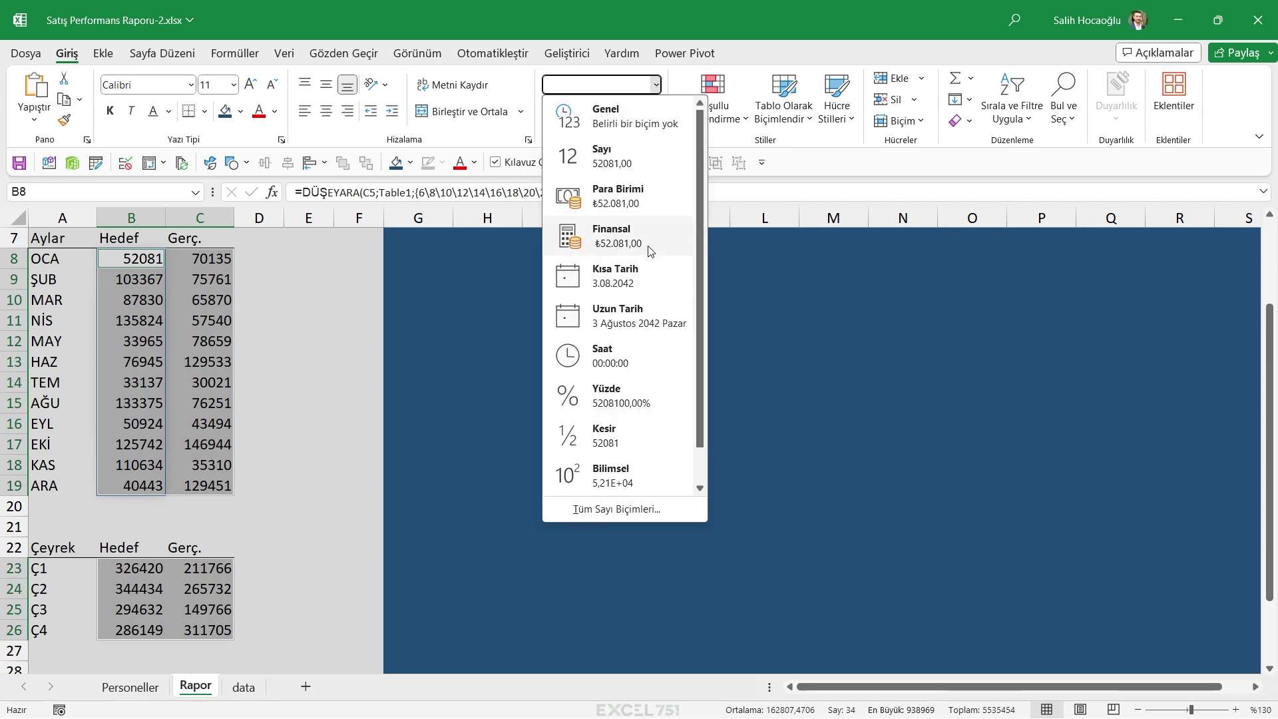
left_click(626, 197)
Autofit columns B and C and narrow the spacer columns D to F
double_click(632, 112)
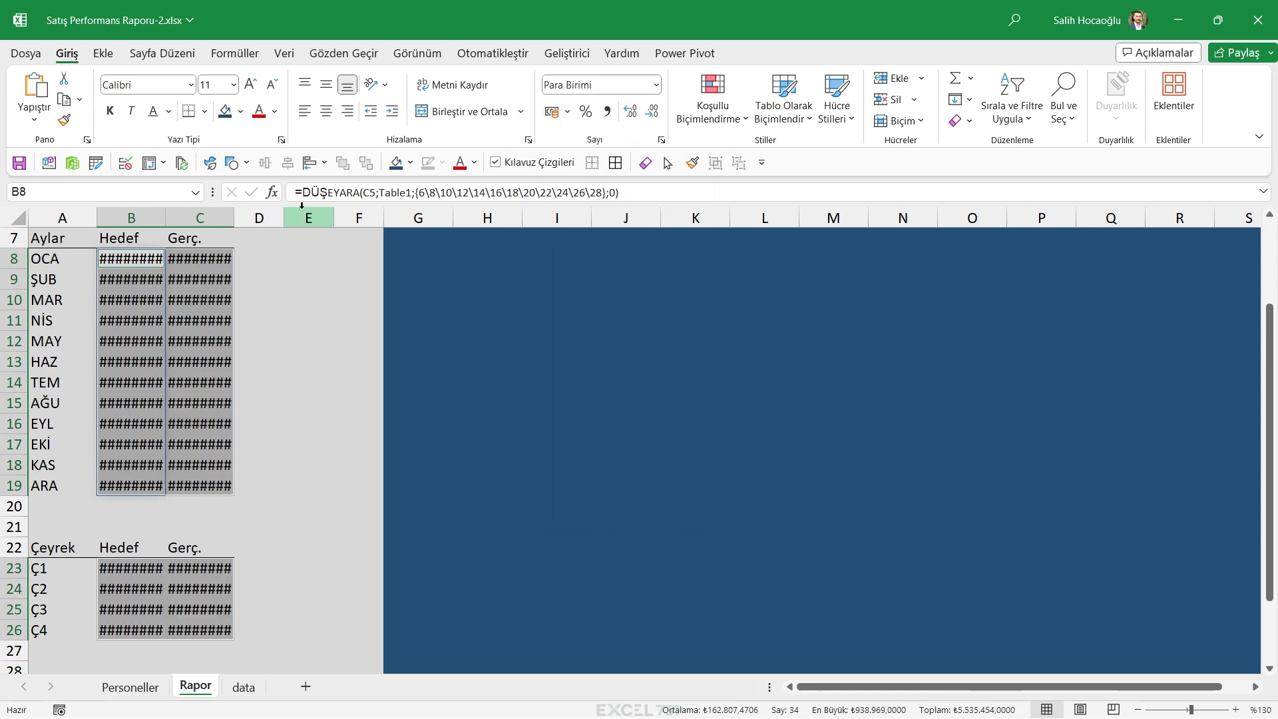
mouse_move(200, 217)
left_mouse_down()
mouse_move(131, 218)
mouse_move(213, 218)
left_mouse_up()
double_click(166, 214)
left_click(267, 362)
mouse_move(453, 217)
left_mouse_down()
mouse_move(353, 218)
mouse_move(367, 217)
left_mouse_up()
left_click(349, 320)
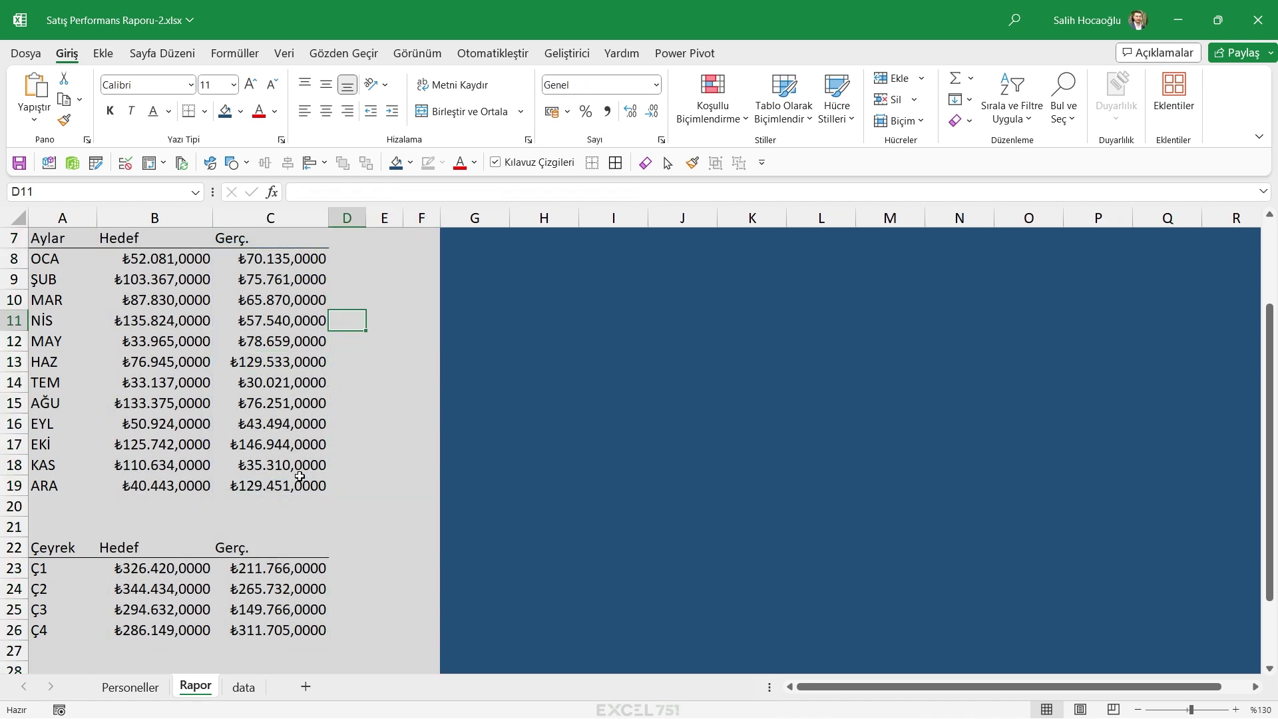
Add a bottom border under the Sicil No row A5:C5
scroll(199, 399, "up", 2)
left_click_drag(60, 321, 266, 321)
left_click(188, 114)
left_click(347, 402)
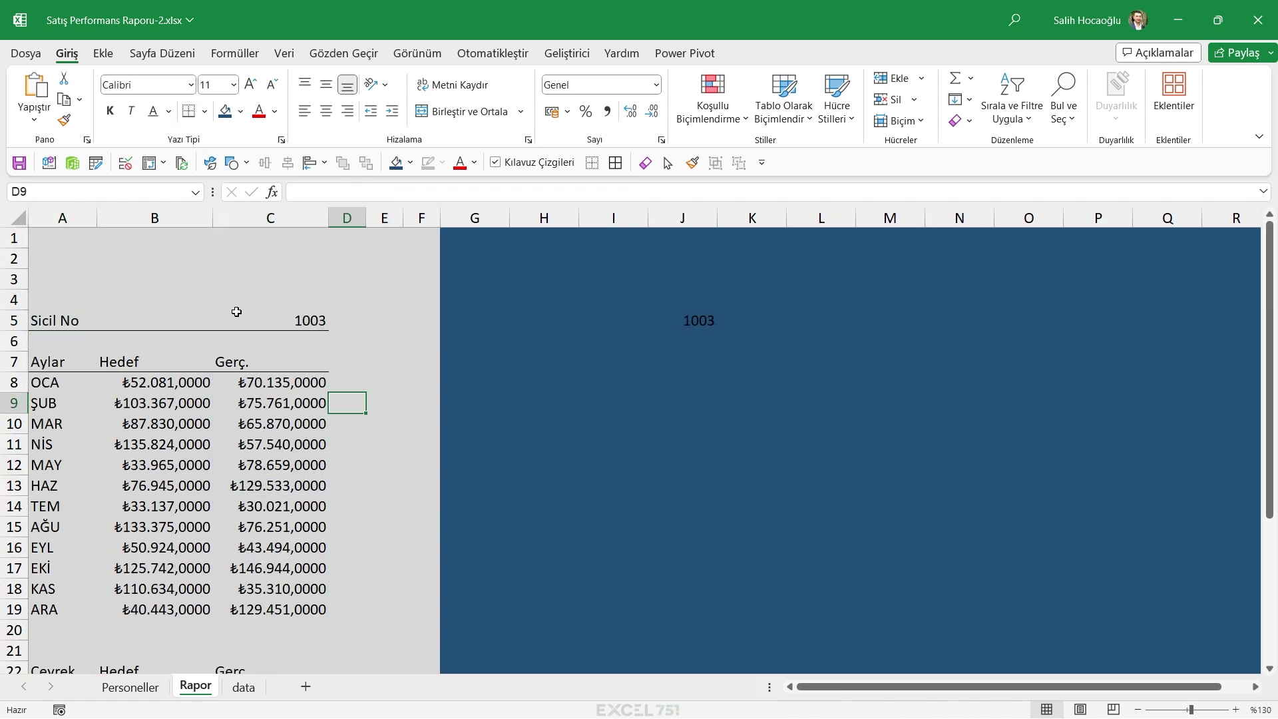
Add a HAZIRLIK title in merged A2:C3, left and middle aligned, bold, size 16
left_click(55, 264)
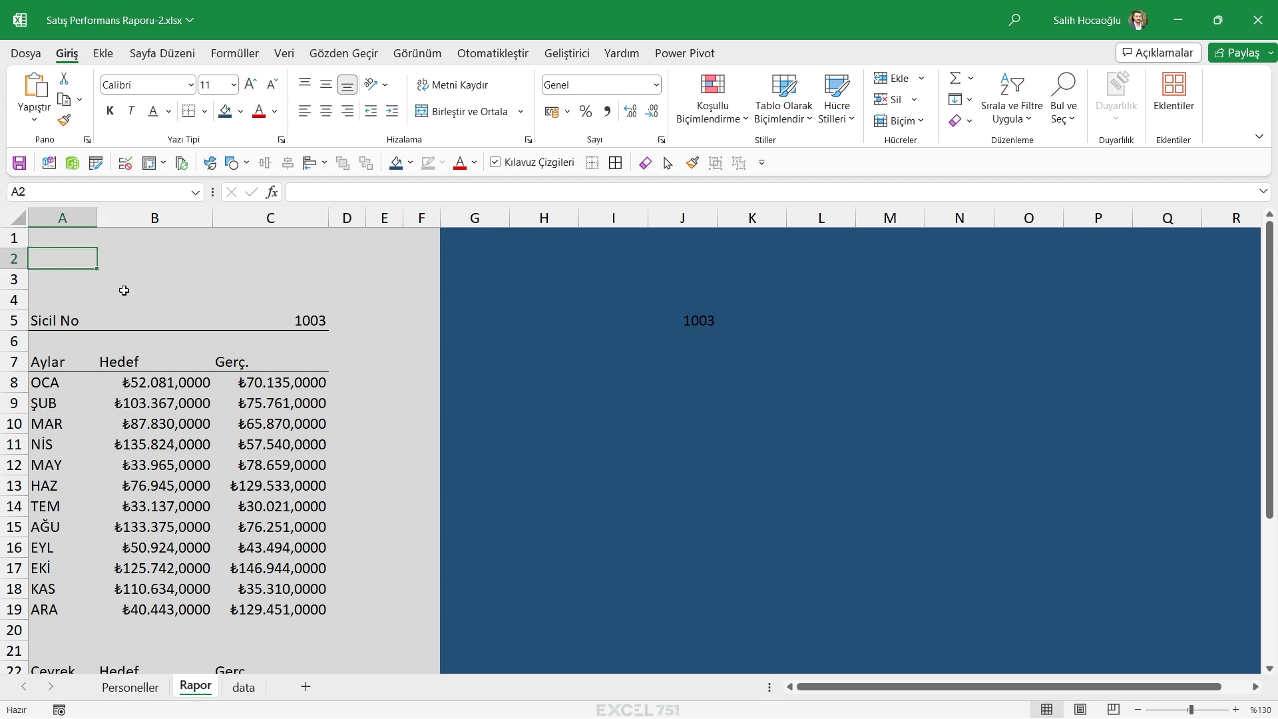
type("HAZIRLIK")
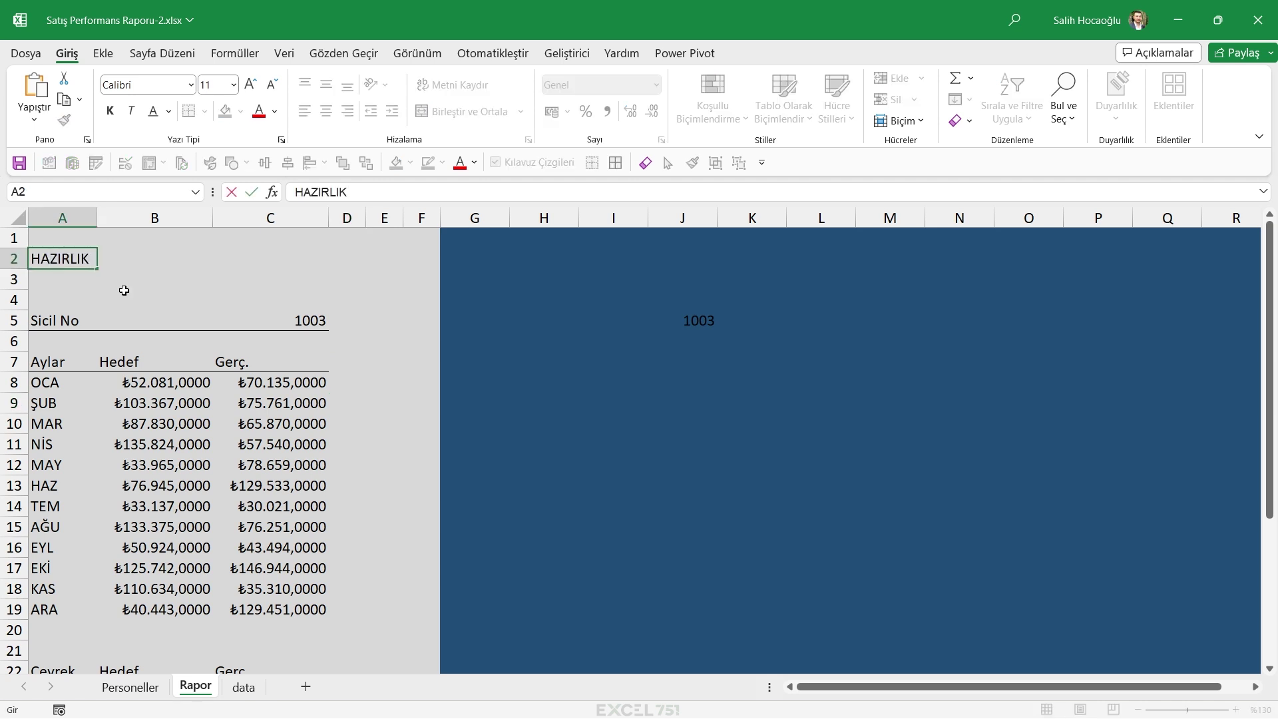
left_click_drag(66, 259, 289, 272)
left_click(466, 111)
left_click(326, 84)
left_click(305, 111)
key("ctrl+b")
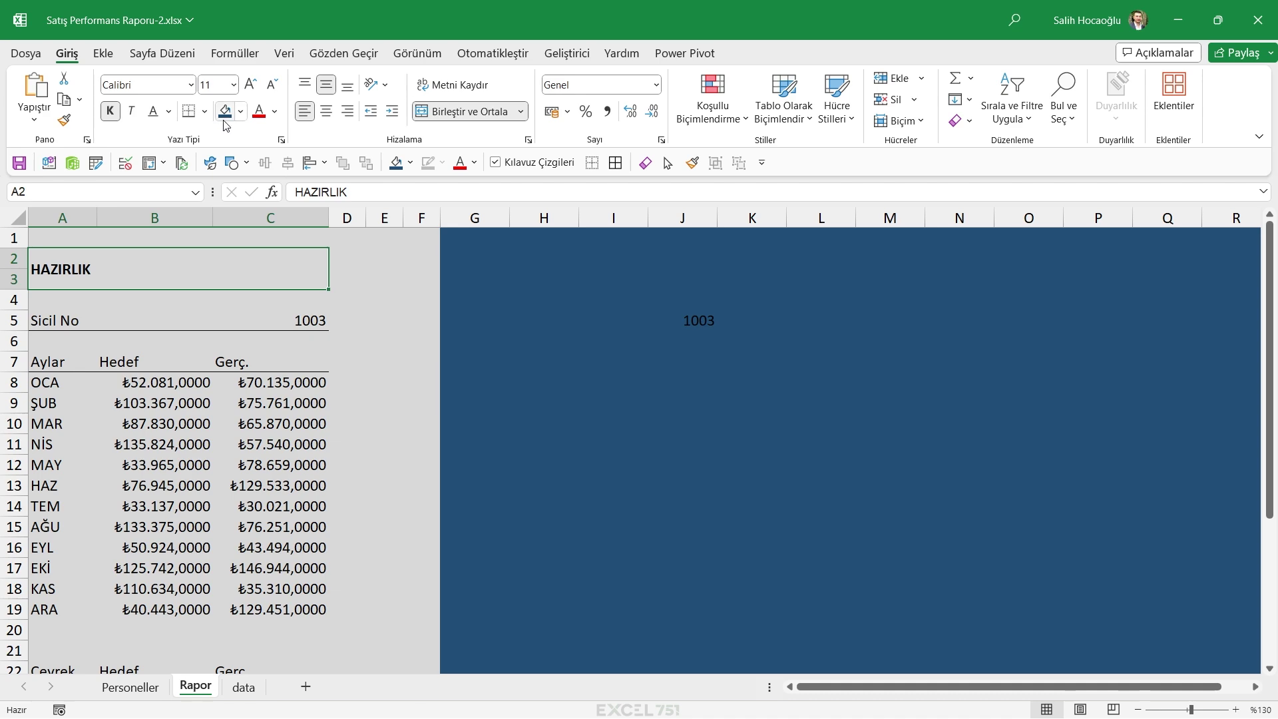
left_click(251, 84)
left_click(251, 85)
Inspect the monthly Hedef and Gerç. lookup formulas, including C18
scroll(337, 356, "down", 3)
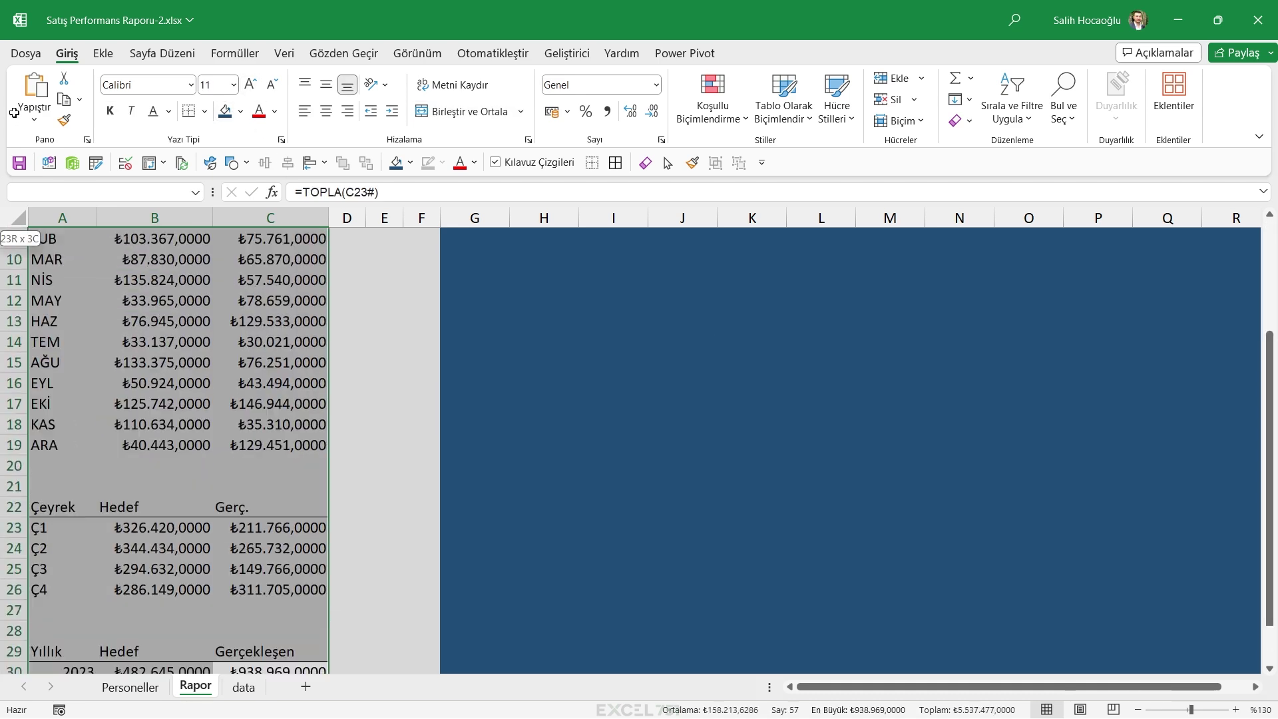
scroll(154, 305, "up", 3)
left_click(203, 403)
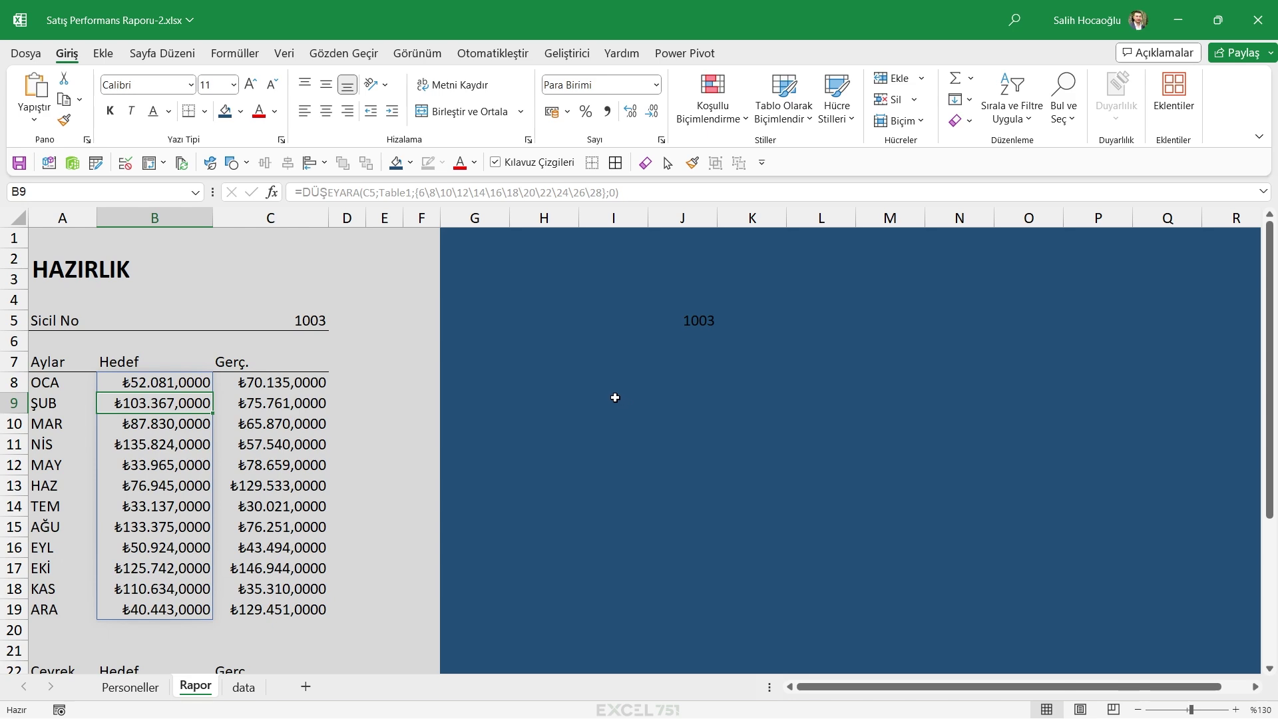
left_click_drag(318, 406, 300, 426)
left_click(270, 588)
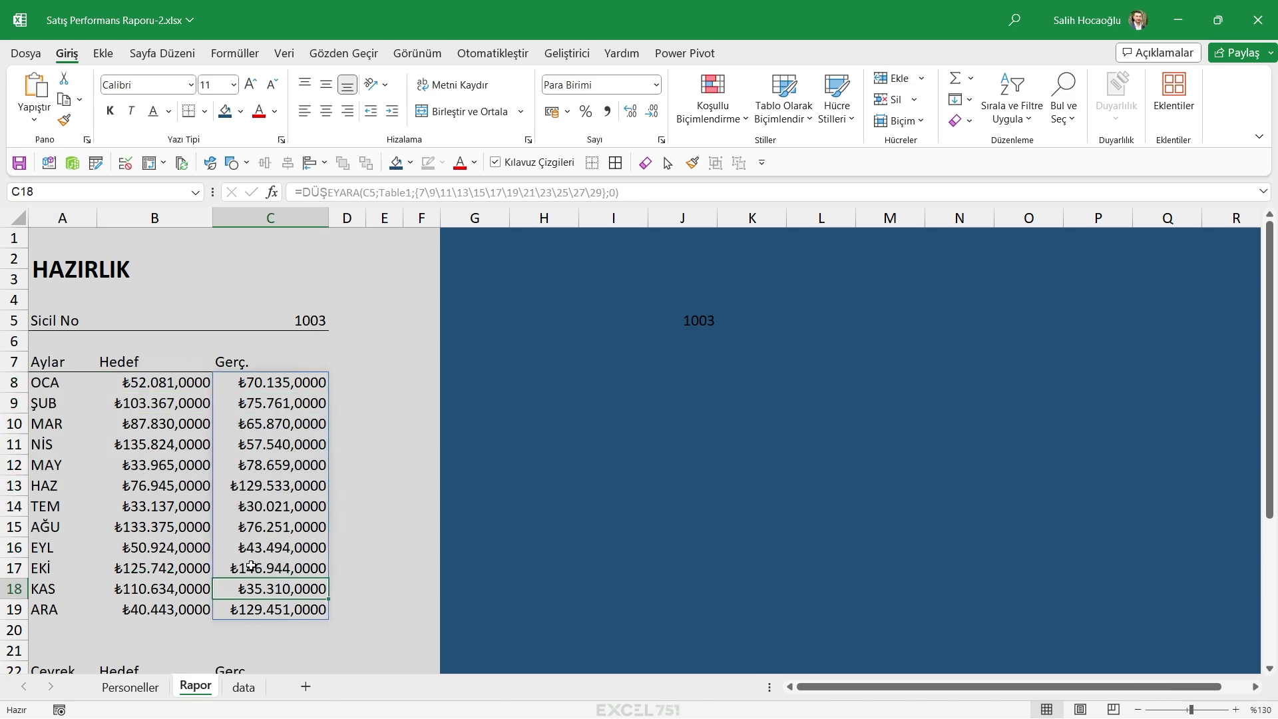
scroll(633, 395, "down", 3, "ctrl")
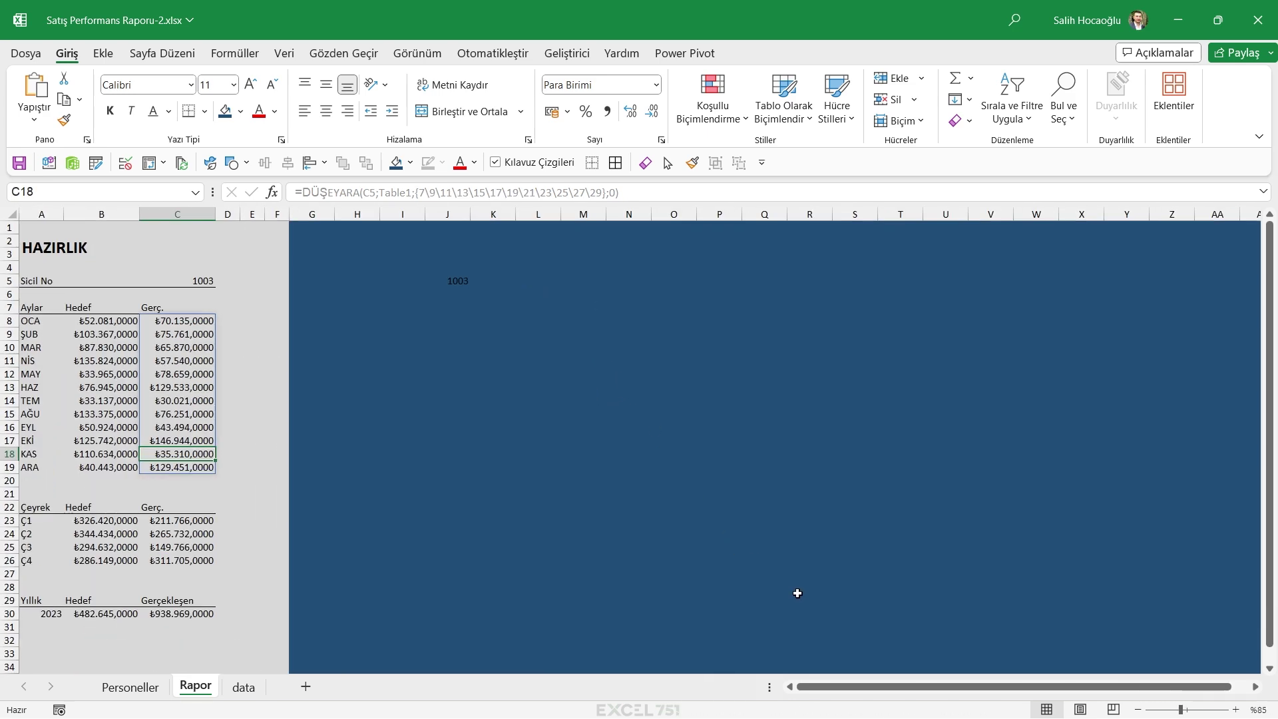
Move the 1003 Sicil No selector cell across the canvas to U7
left_click_drag(889, 686, 906, 686)
left_click(406, 281)
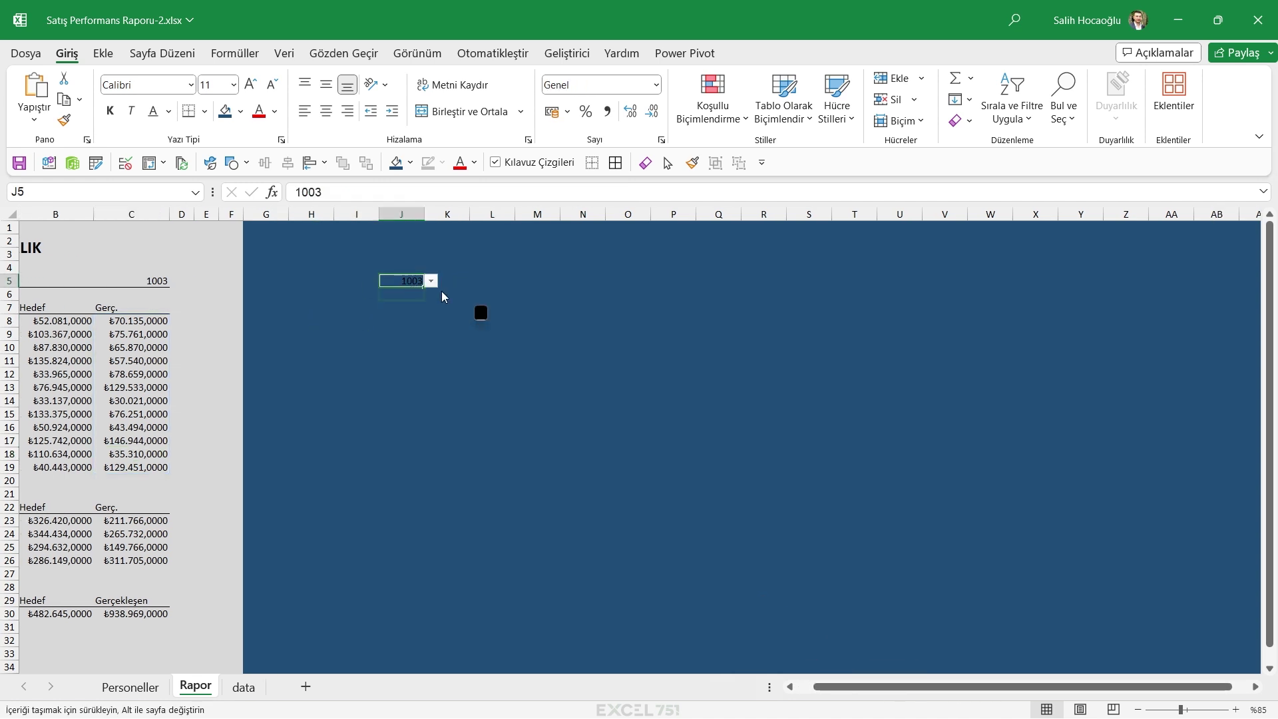
left_click_drag(444, 296, 853, 290)
left_click_drag(908, 296, 908, 303)
Fill the inner panel area from I4 light grey, leaving it without borders
mouse_move(353, 267)
left_mouse_down()
mouse_move(542, 314)
mouse_move(1013, 692)
mouse_move(1089, 643)
mouse_move(1110, 651)
left_mouse_up()
scroll(1110, 650, "up", 1)
left_click(240, 111)
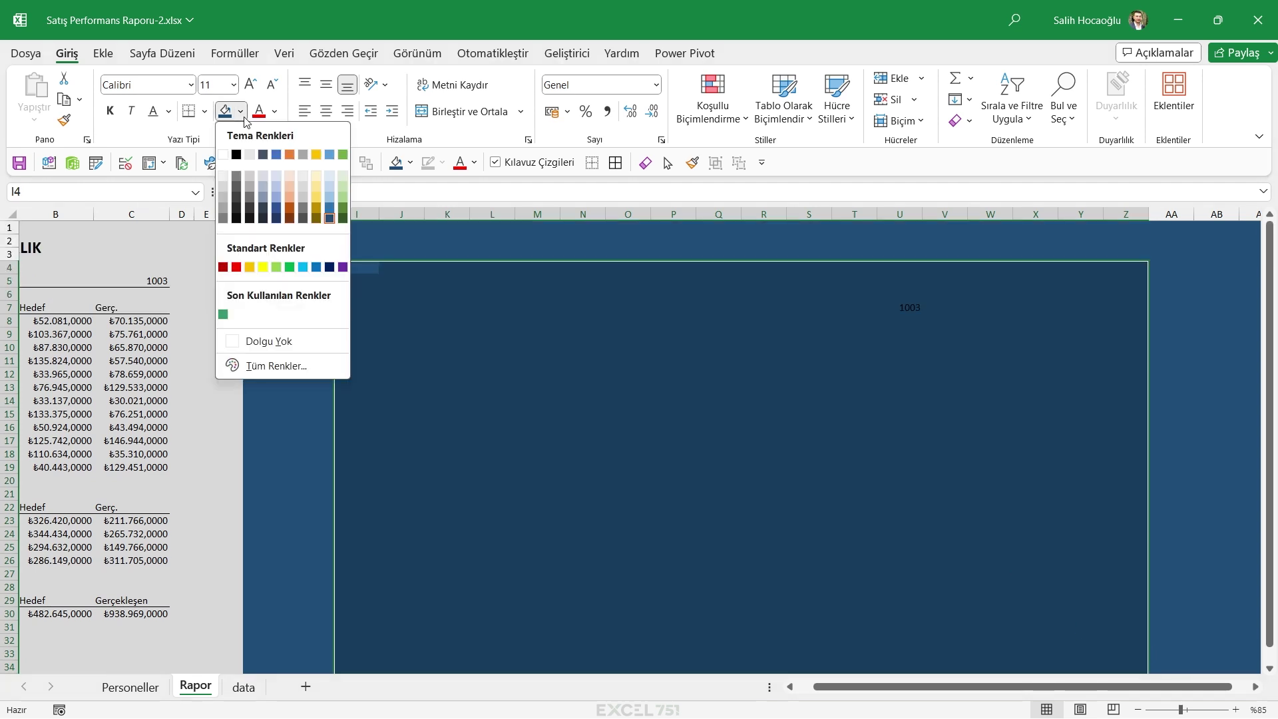
left_click(223, 198)
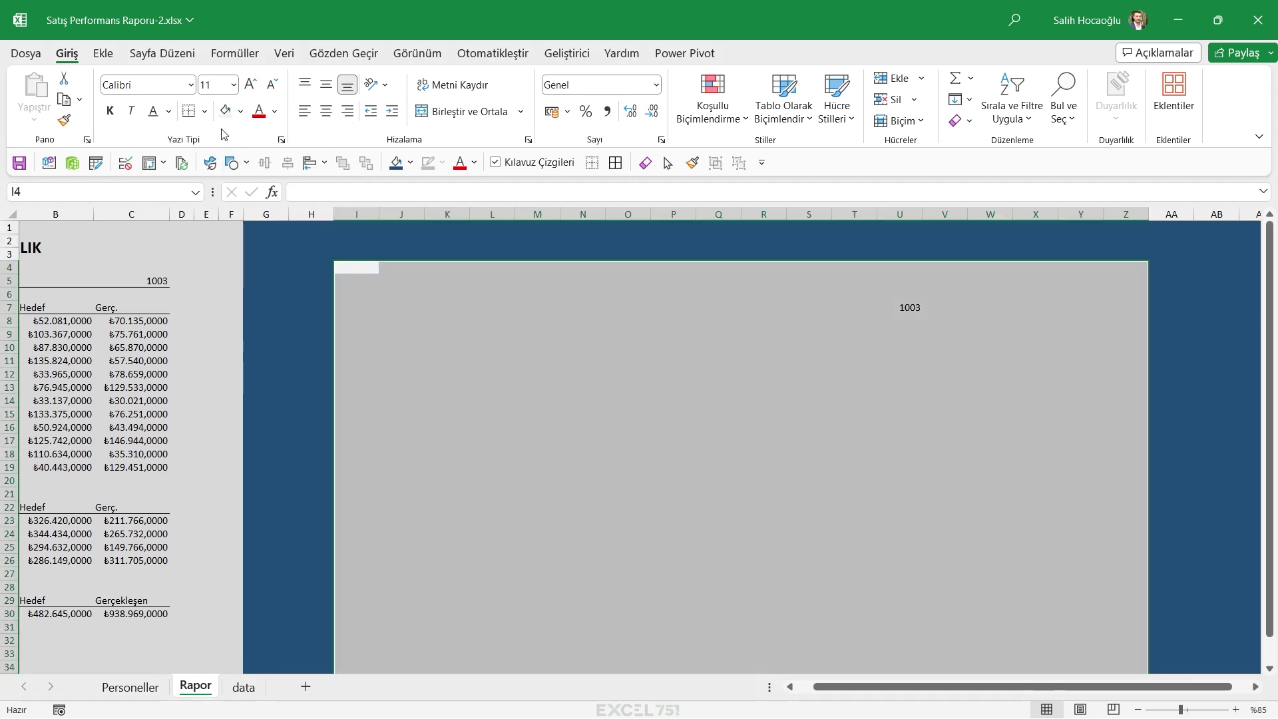
left_click(204, 111)
mouse_move(236, 572)
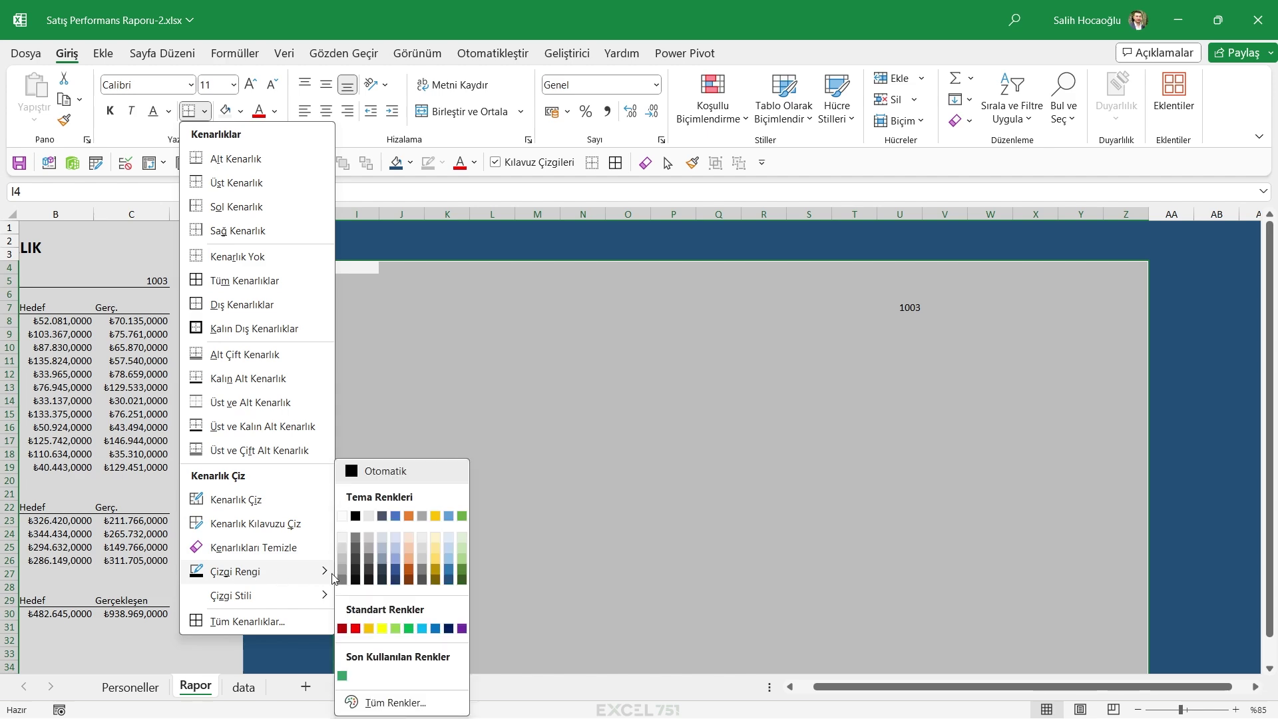
left_click(342, 560)
left_click(205, 111)
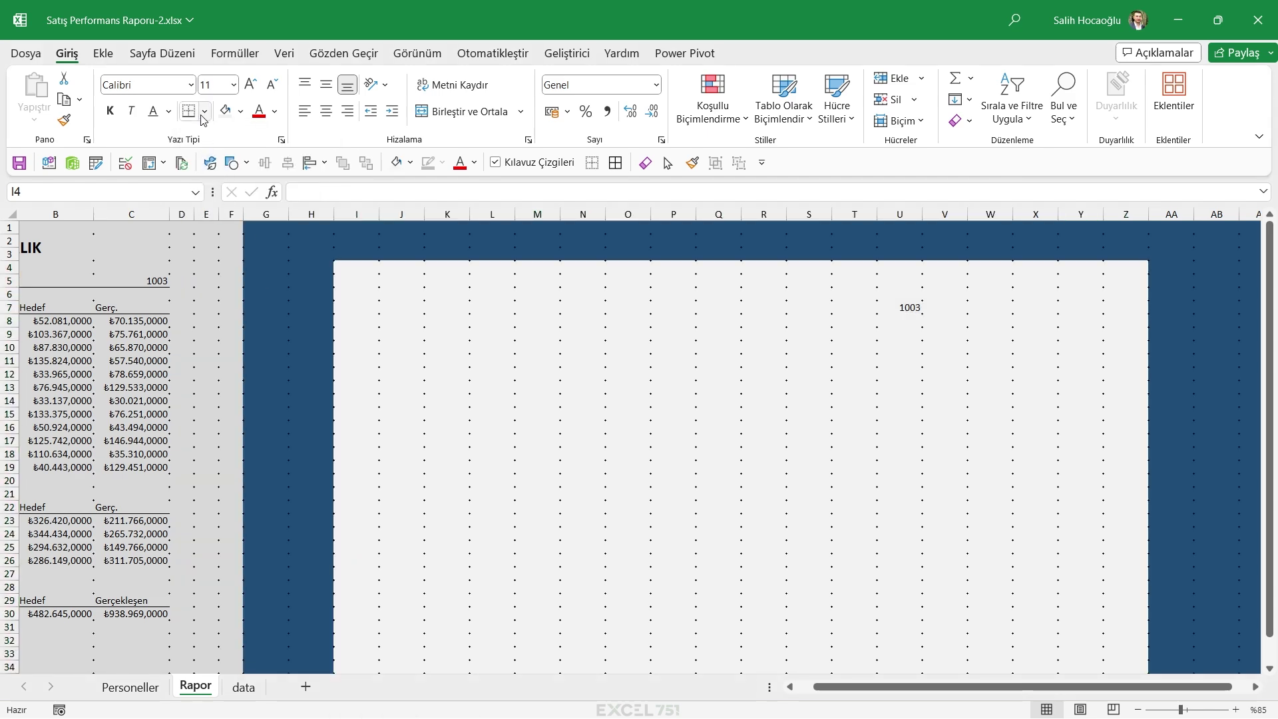
left_click(243, 280)
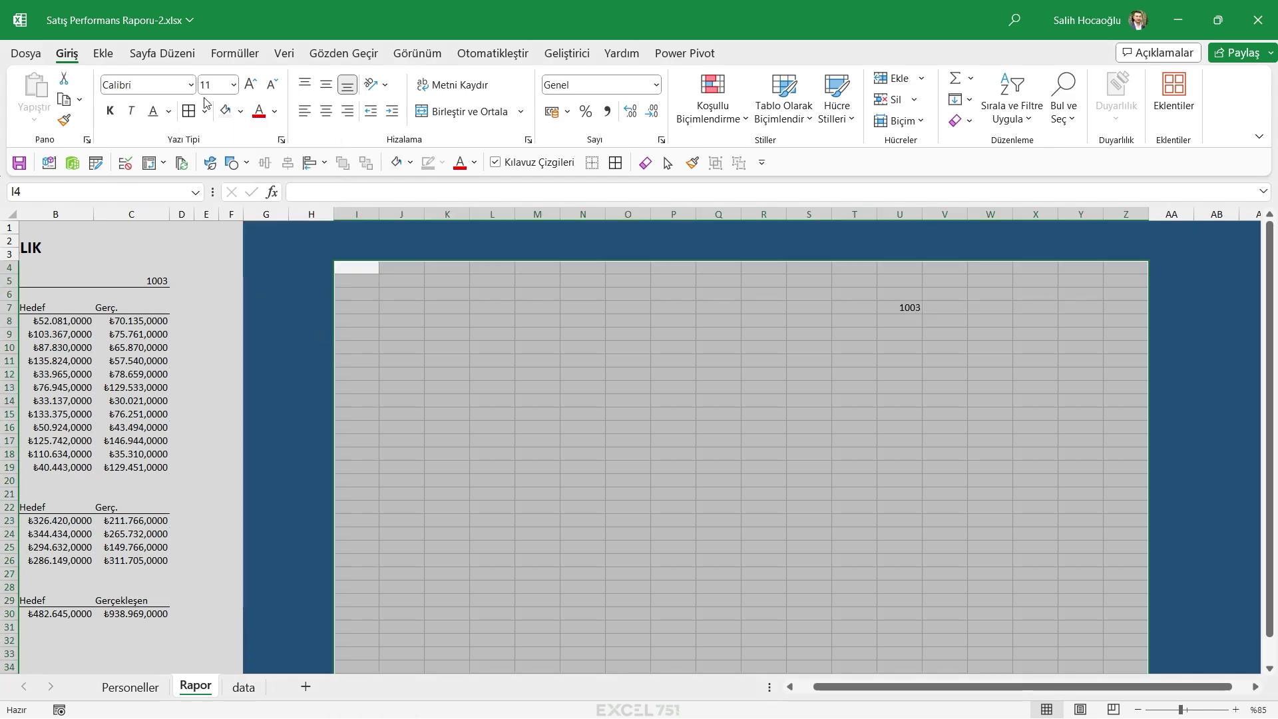
left_click(206, 112)
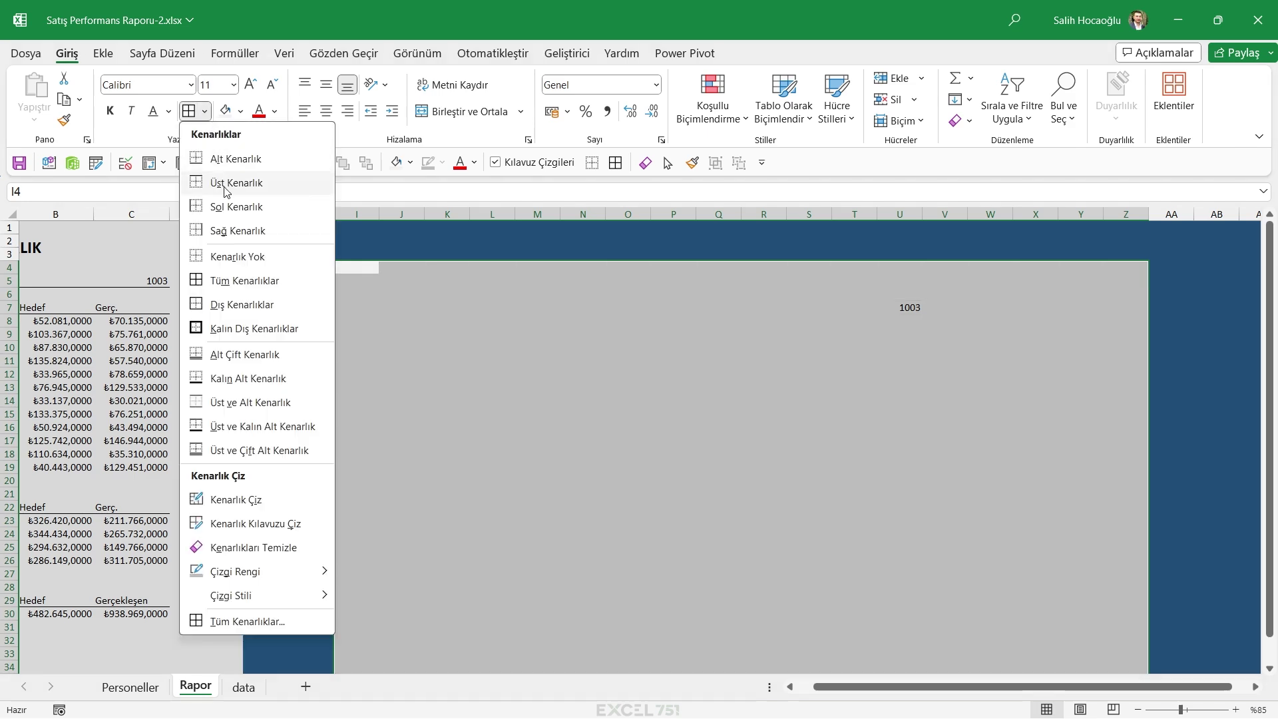
left_click(266, 308)
left_click(465, 349)
Move the 1003 selector cell down to S27
scroll(542, 365, "down", 3)
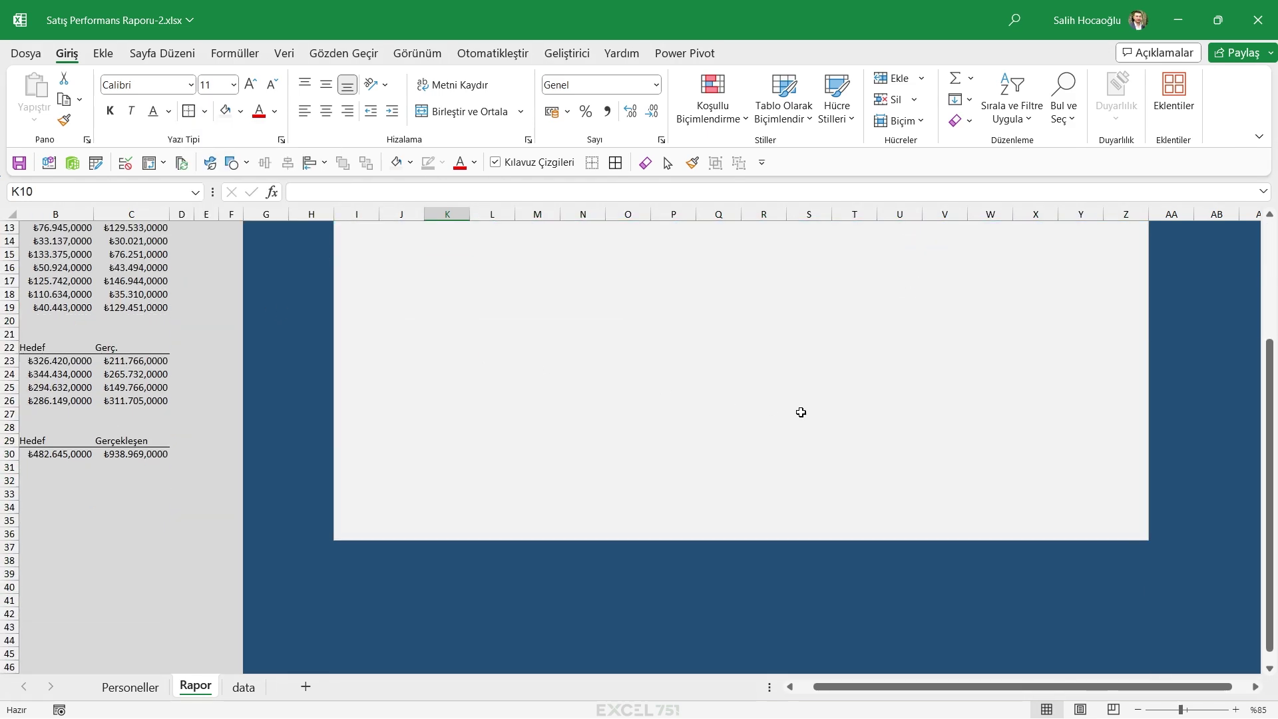
scroll(802, 411, "up", 3)
left_click(909, 307)
left_click_drag(915, 321, 825, 586)
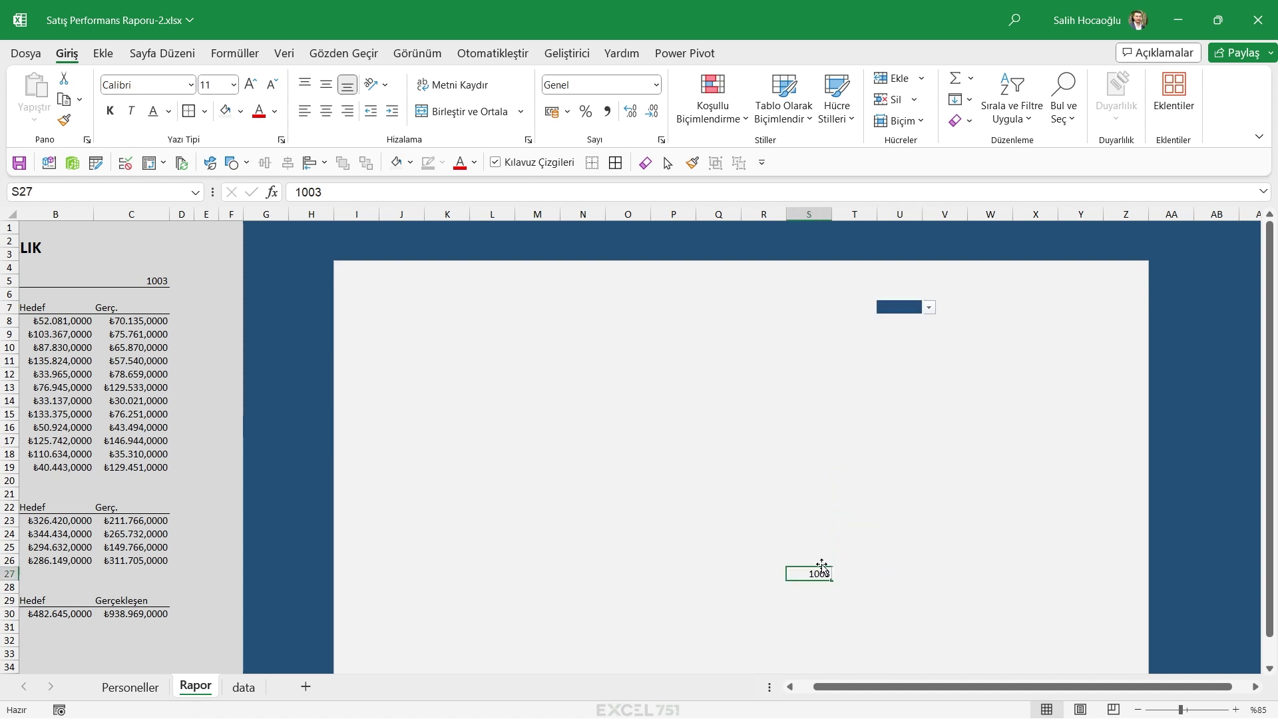
Fill J6:Y15 with dark blue (Vurgu 5, Daha Koyu 25%) as a header band
left_click_drag(400, 293, 1091, 411)
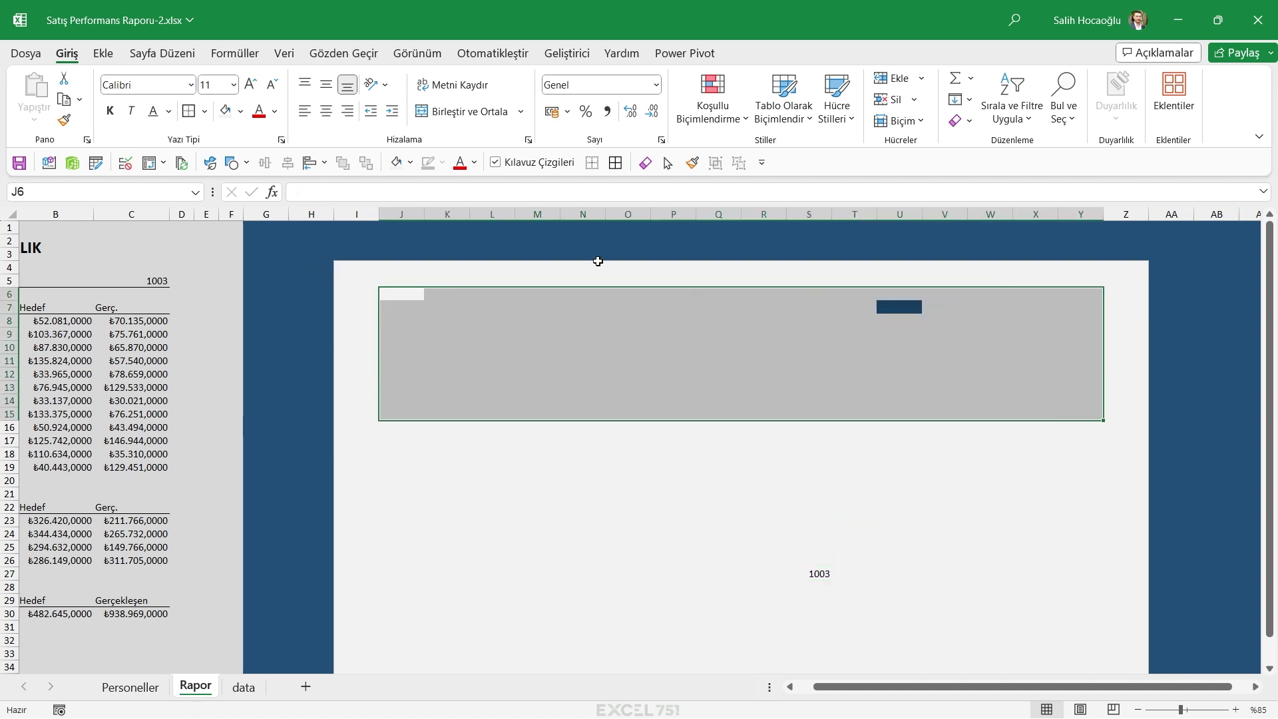
left_click(240, 111)
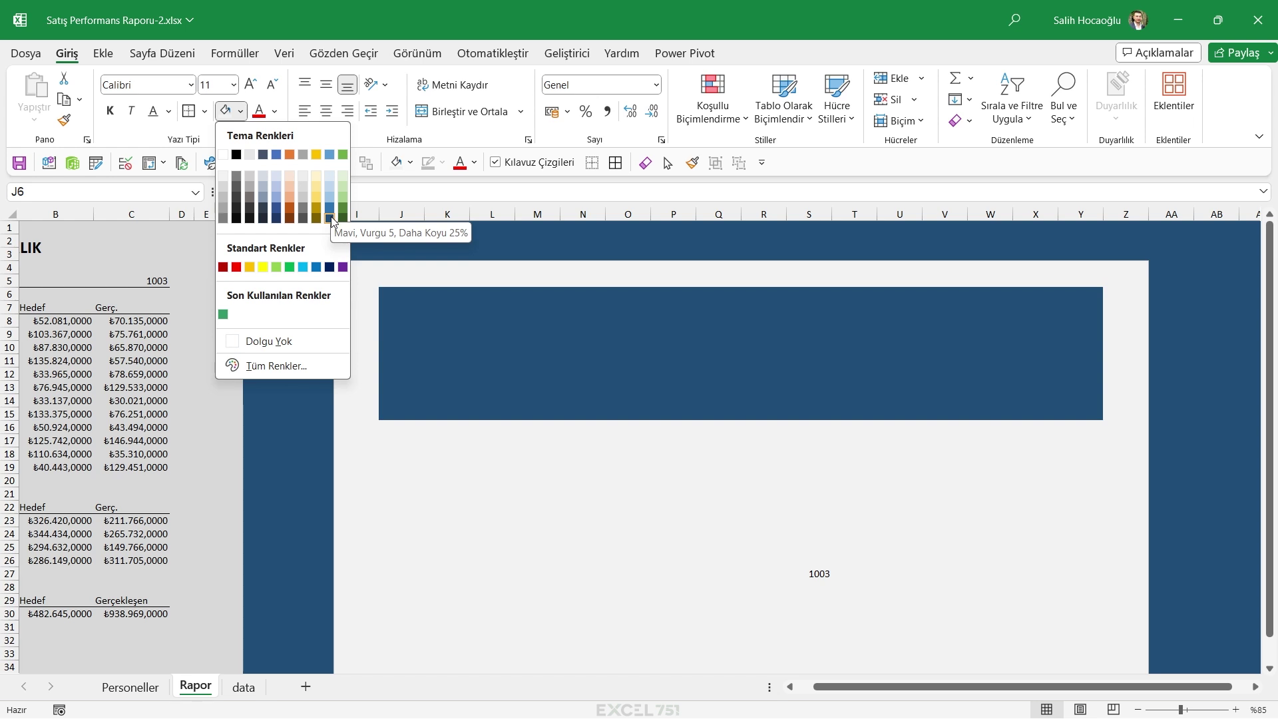
left_click(331, 220)
left_click(410, 215)
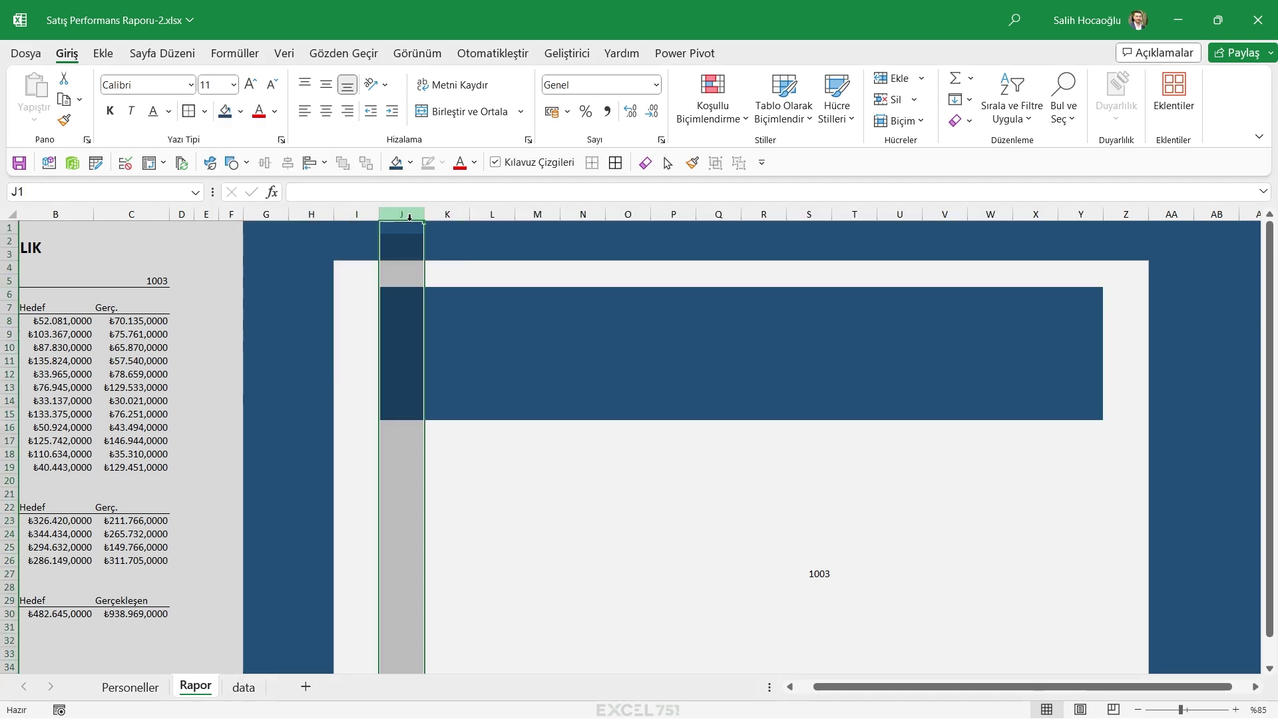
Start a K8 formula =Personeller!B1& to build a title from the year
left_click(449, 322)
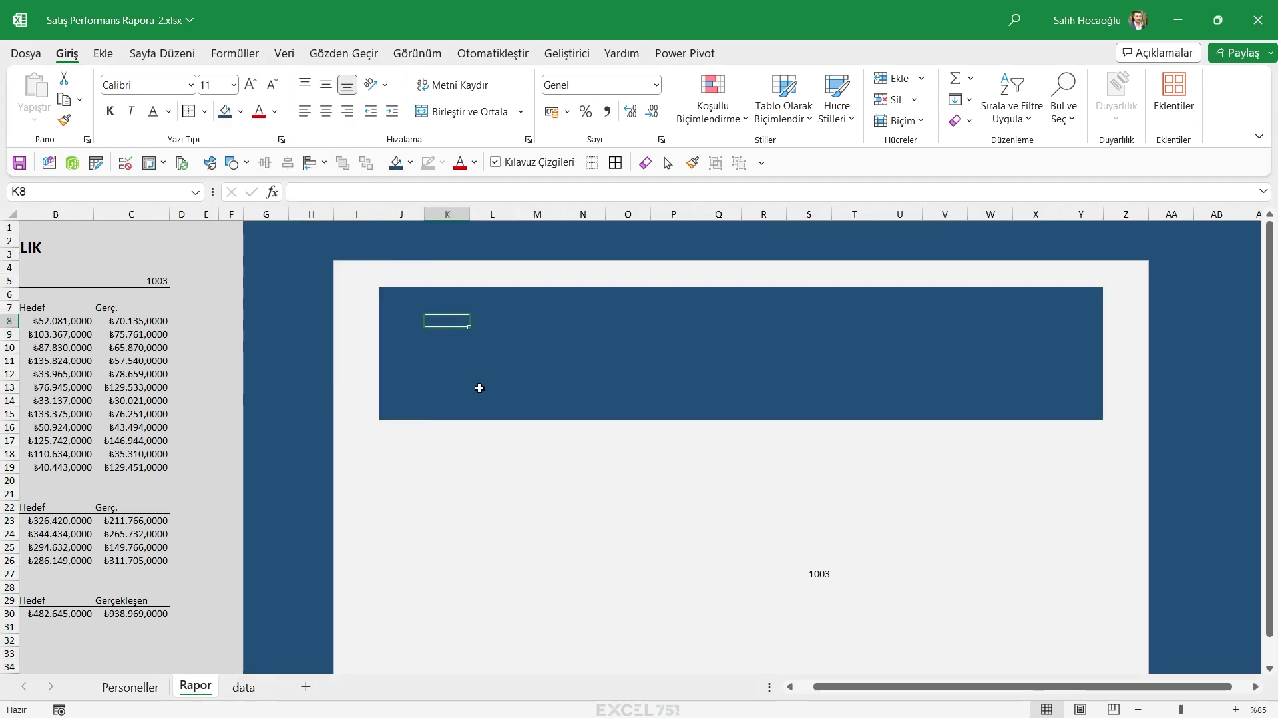
type("=")
left_click(133, 687)
scroll(325, 249, "left", 10)
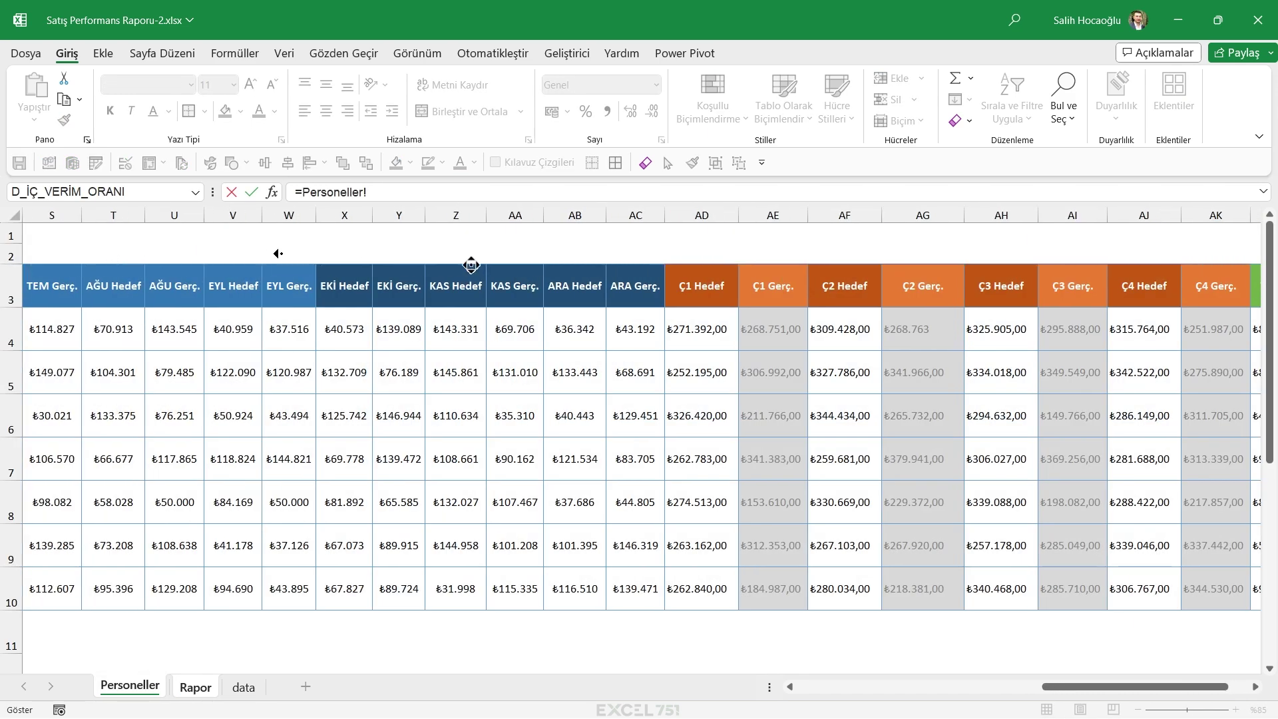
left_click(98, 233)
type("&\"")
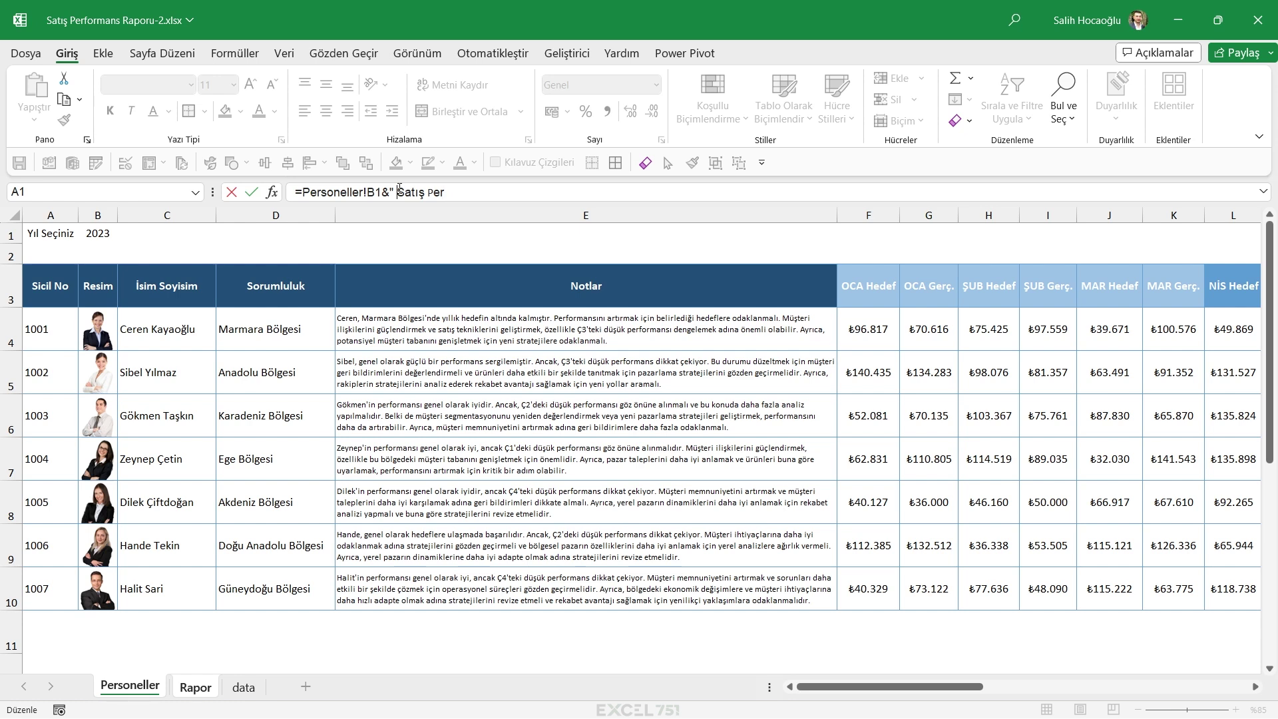
Extend the K8 banner to read '2023 Yılı Satış Performansı' and colour it white
type("Yılı Satış Performansı")
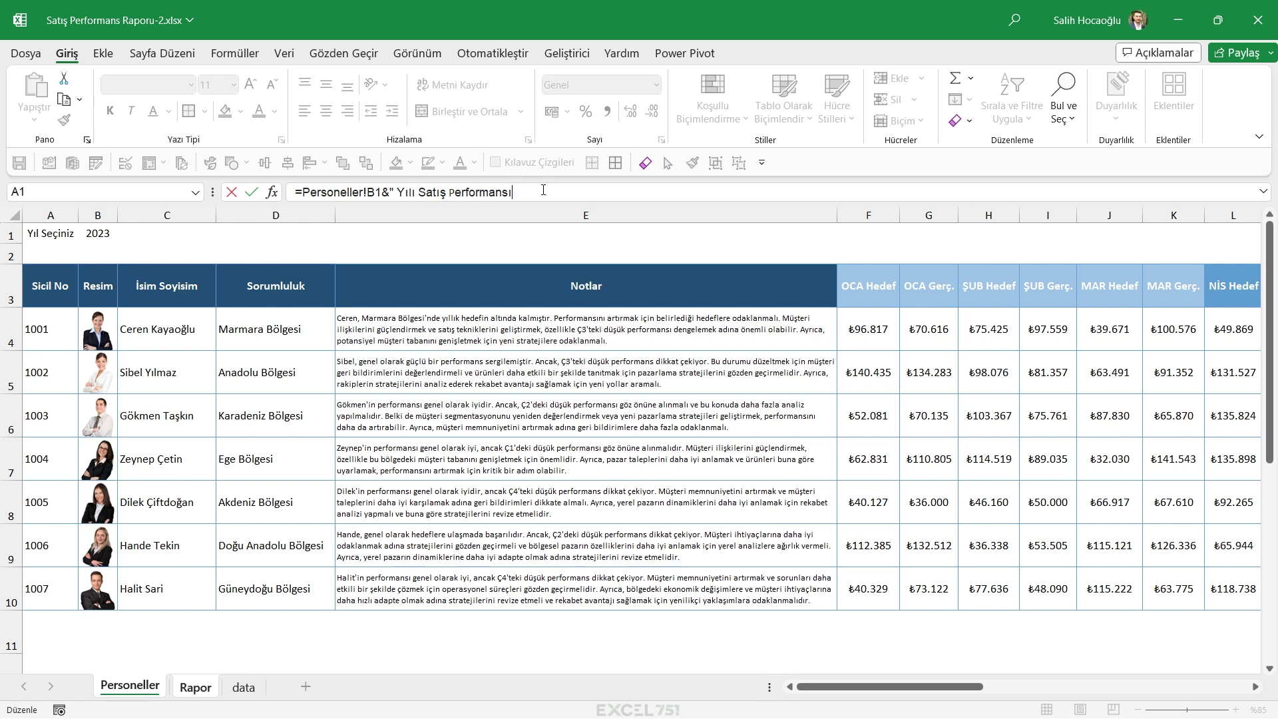
key("Return")
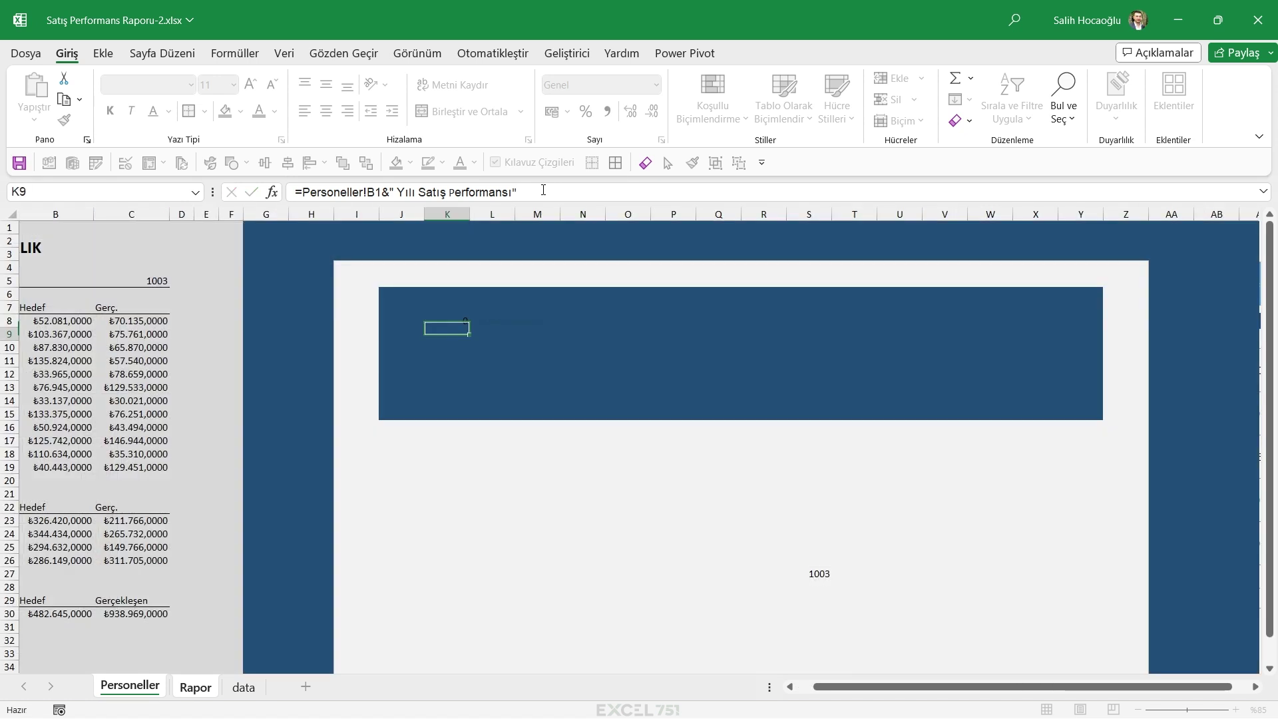
left_click(447, 323)
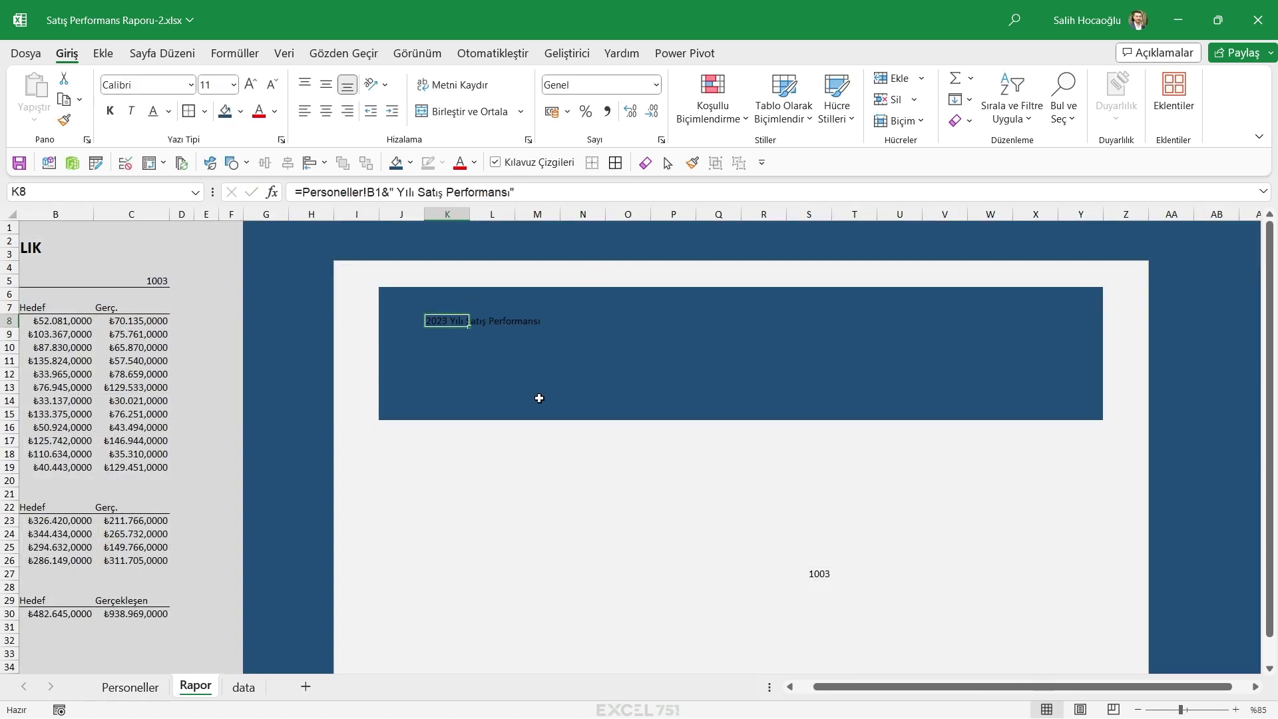
left_click(274, 111)
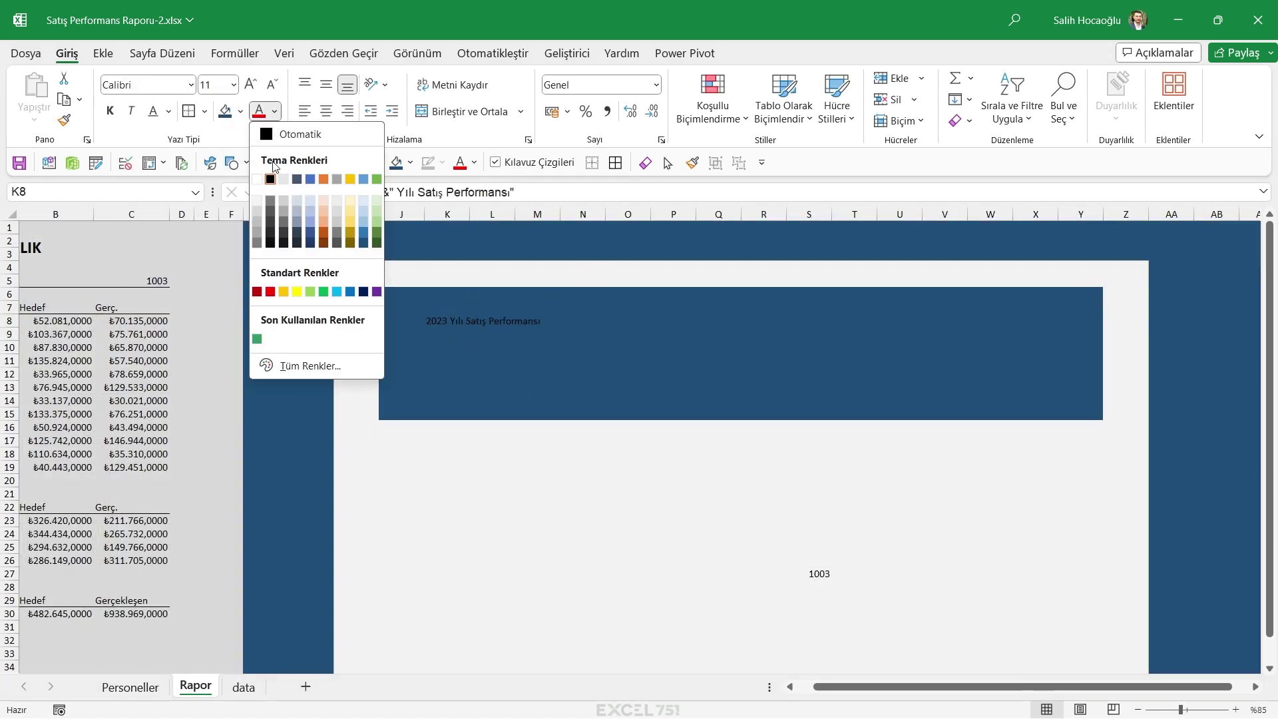
left_click(261, 178)
Enter =DÜŞEYARA(S27;Table1;3;0) in K9 to look up the employee name for ID 1003
left_click(447, 345)
left_click(445, 334)
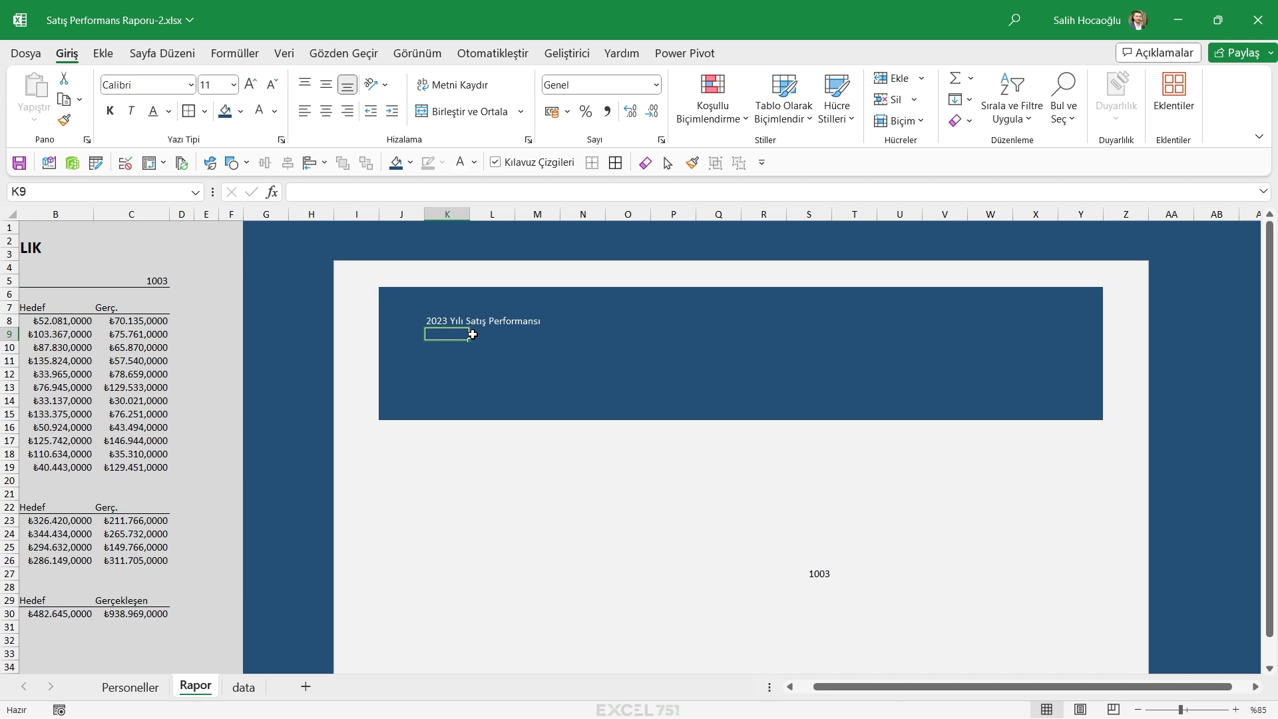
type("=DÜŞEY")
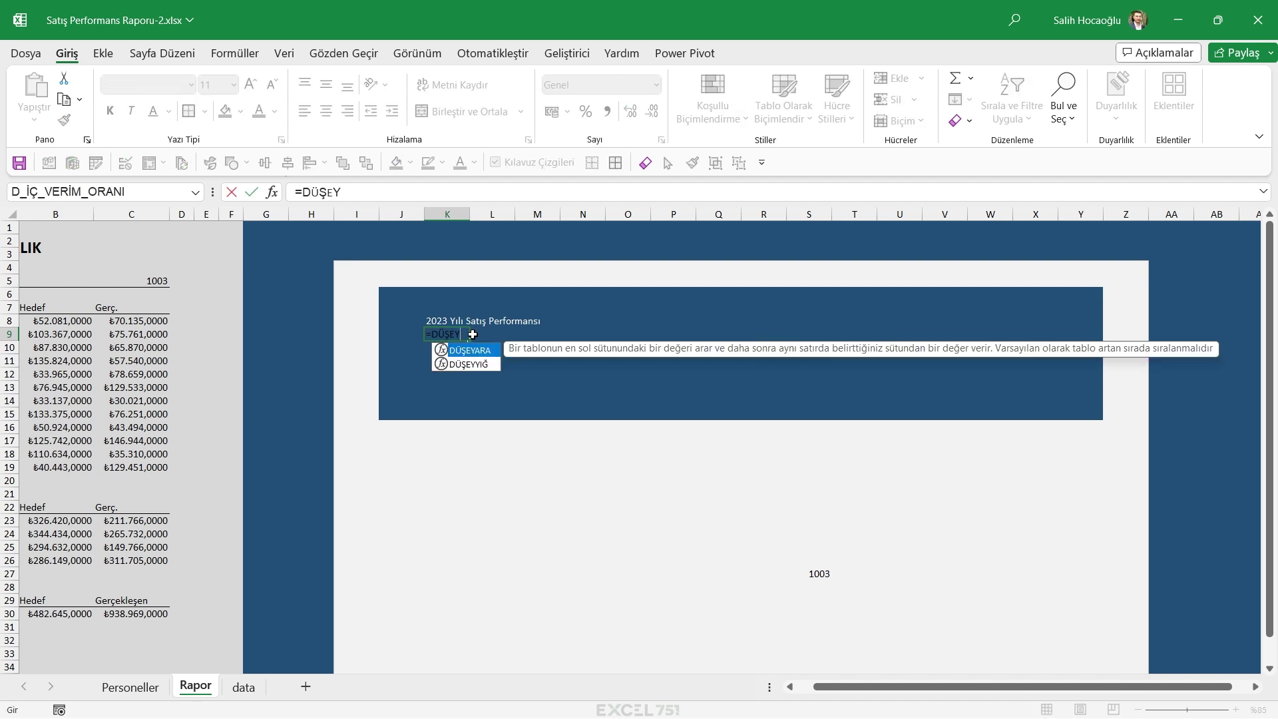
key("Tab")
left_click(823, 576)
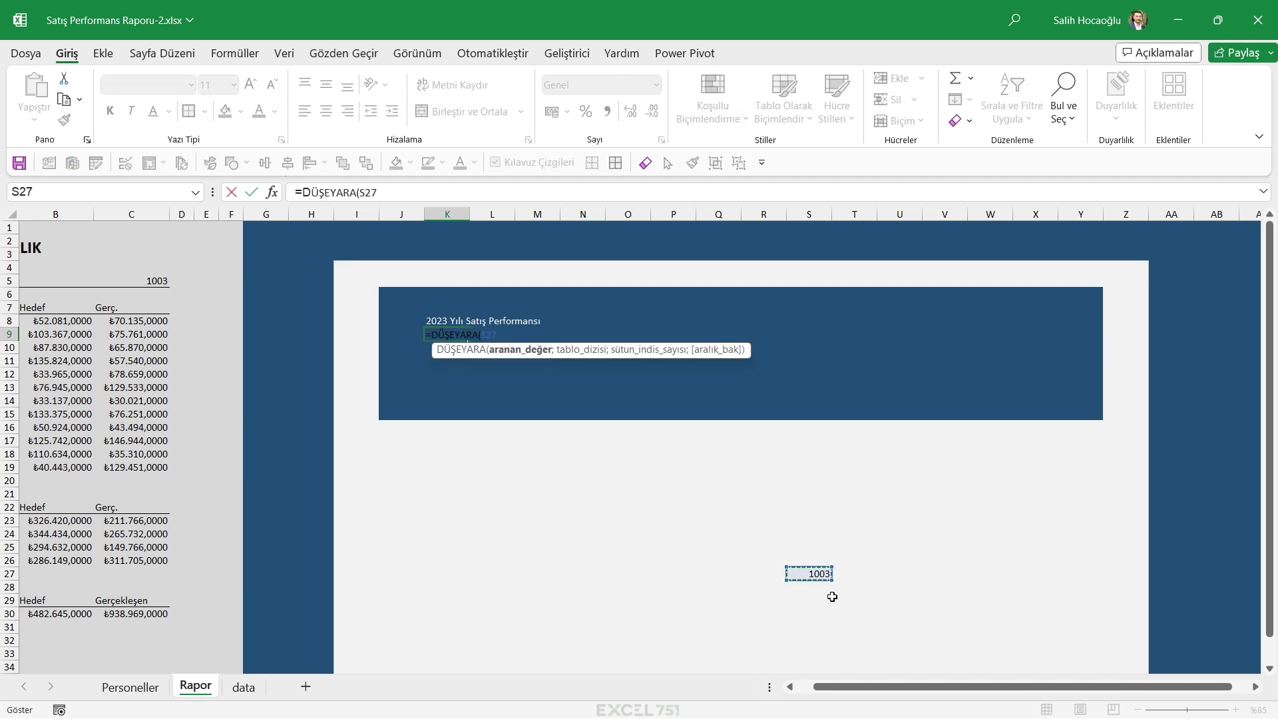
type(";")
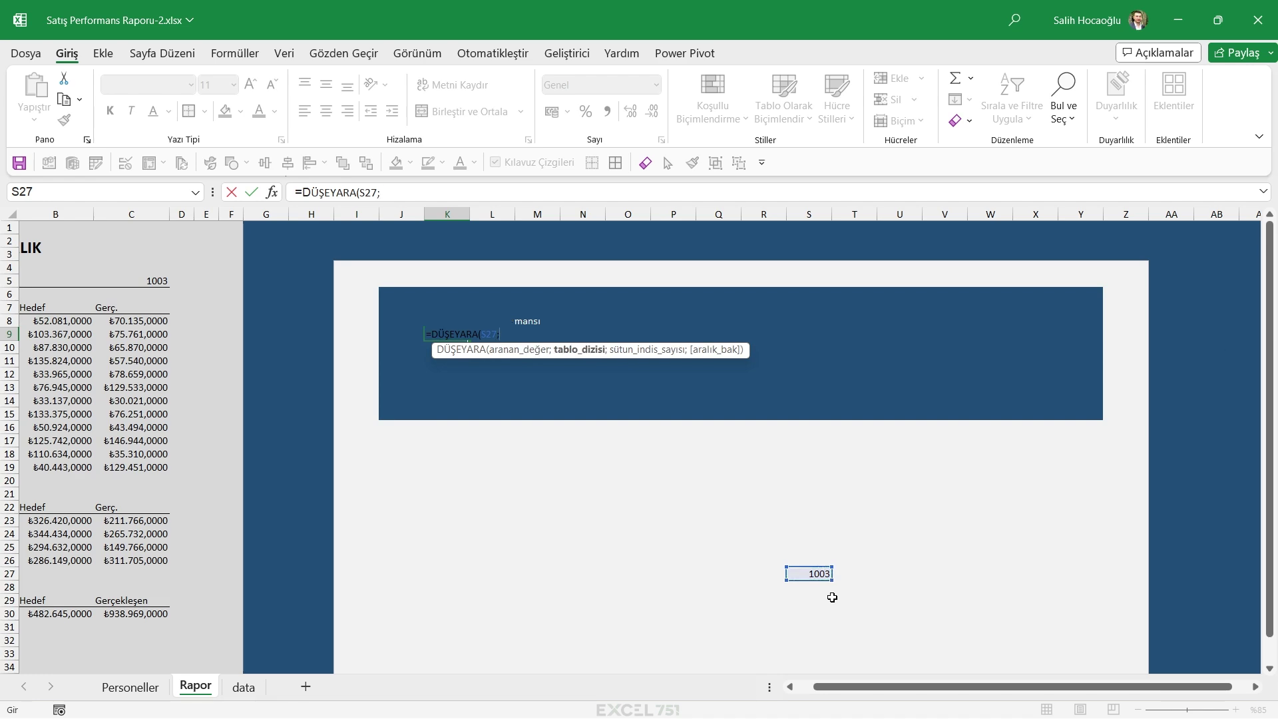
left_click(130, 687)
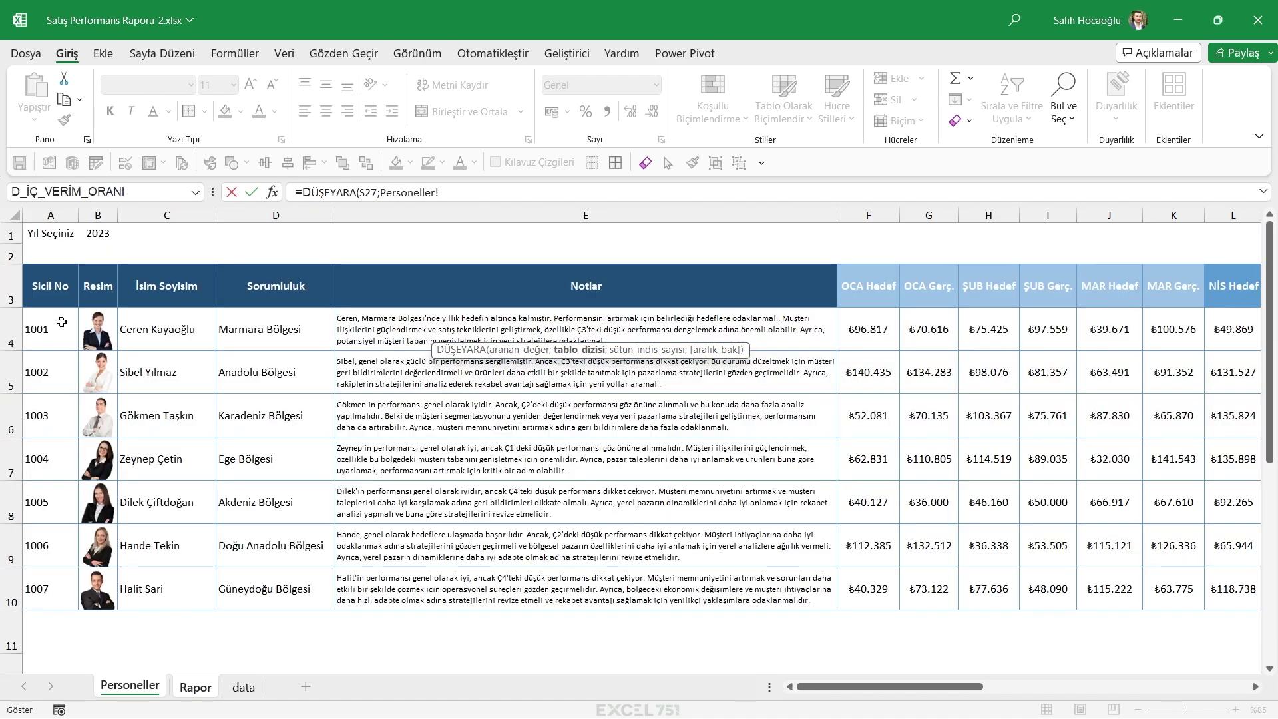
left_click(29, 267)
type(";3")
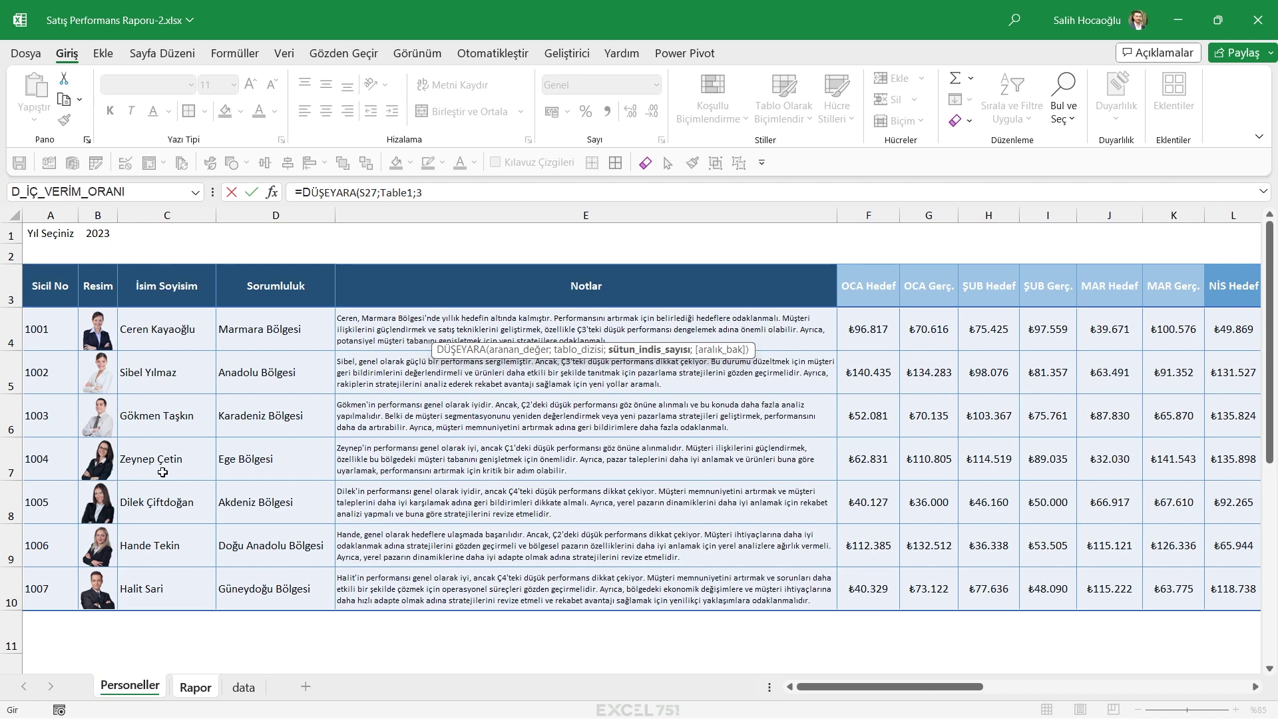
type(";0")
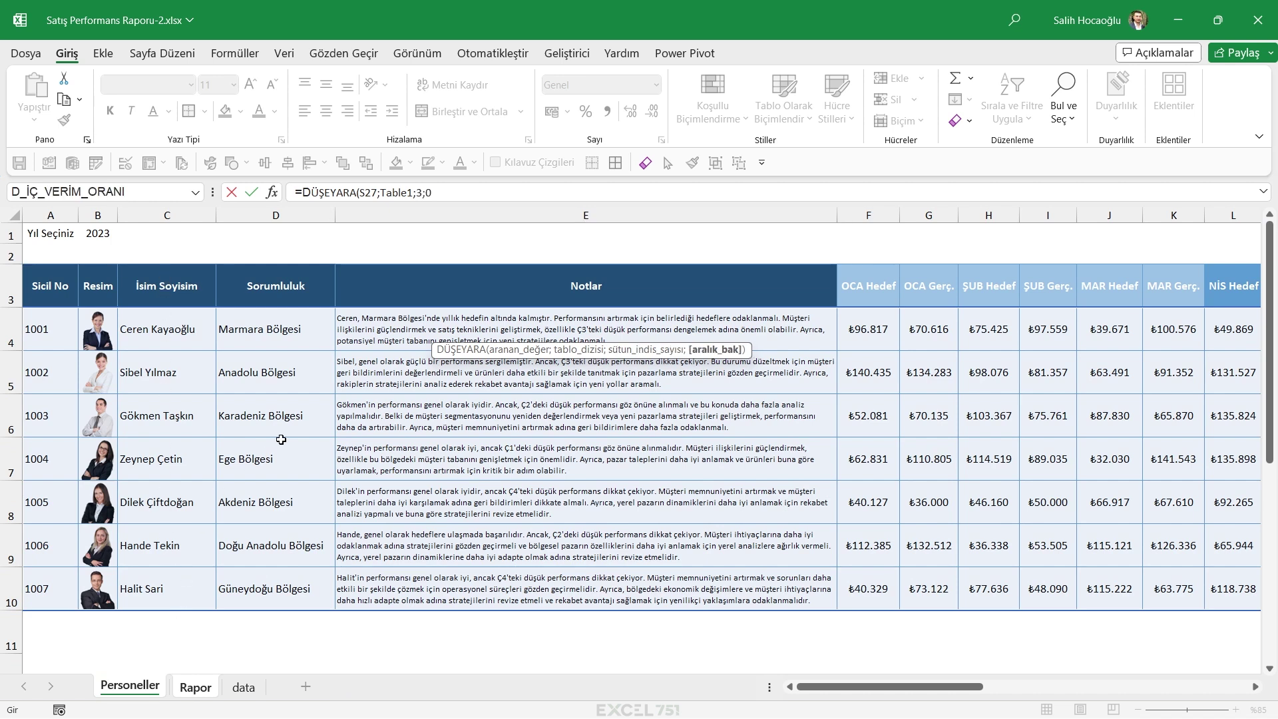
key("Return")
Extend K9 to =DÜŞEYARA(S27;Table1;3;0)&" - "&DÜŞEYARA(S27;Table1;4;0) to add the region
left_click(448, 334)
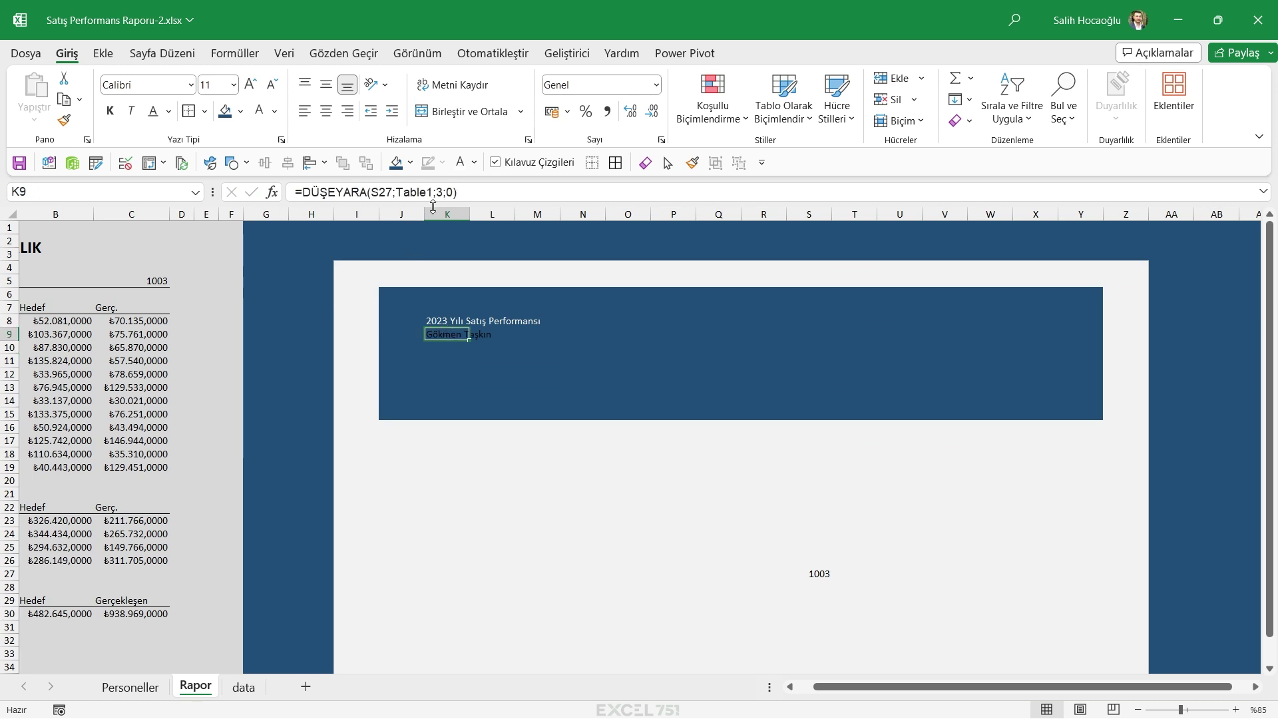
left_click(489, 191)
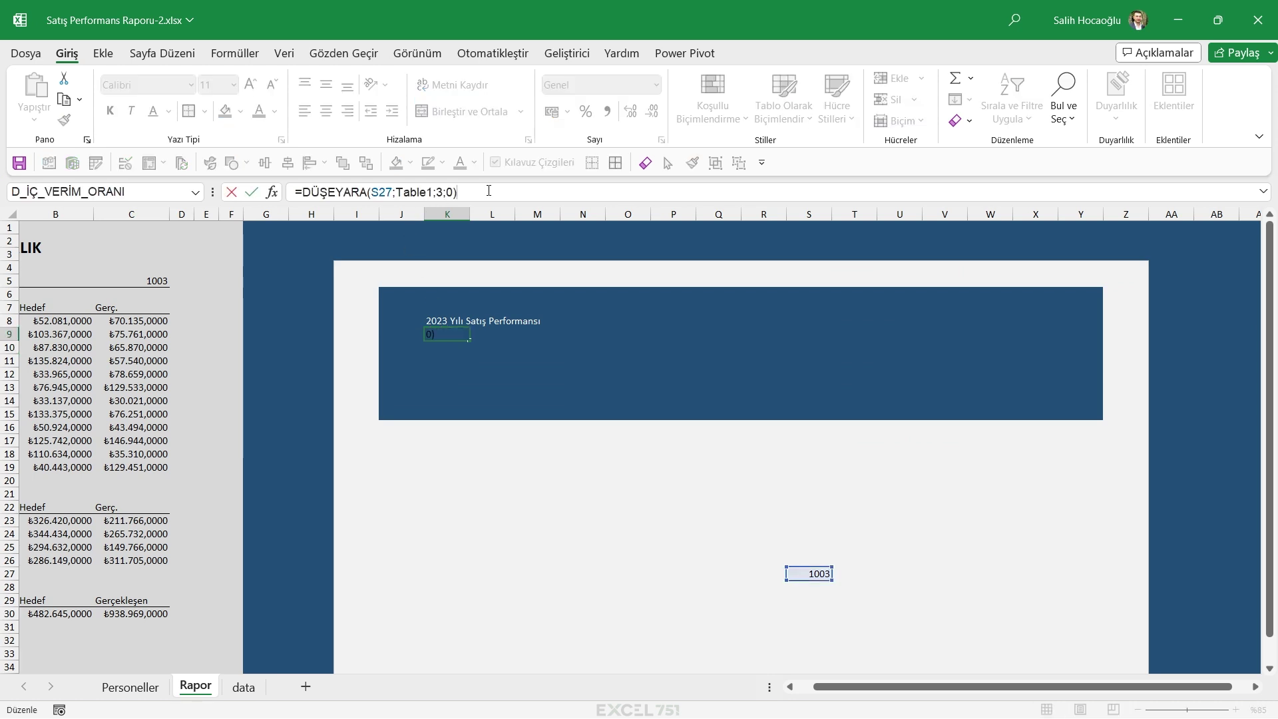
type("&\"")
type(" - \"&")
left_click_drag(457, 193, 317, 203)
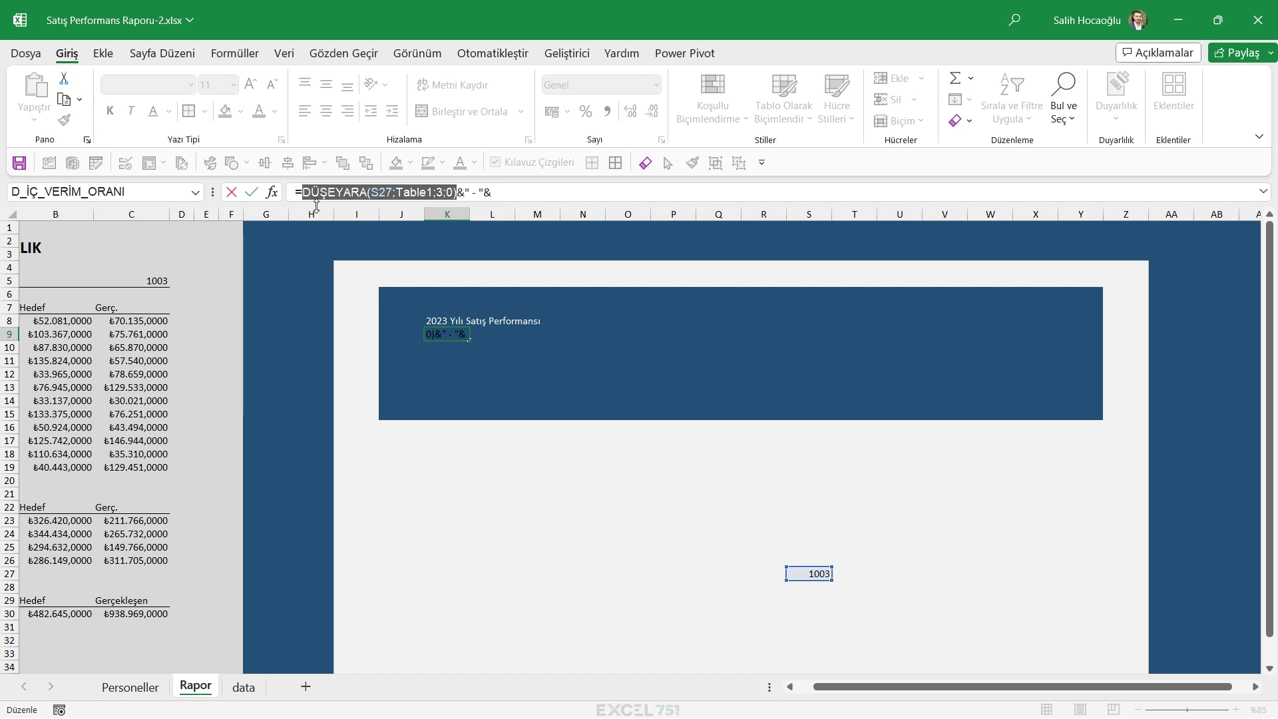
key("ctrl+c")
left_click(518, 192)
key("ctrl+v")
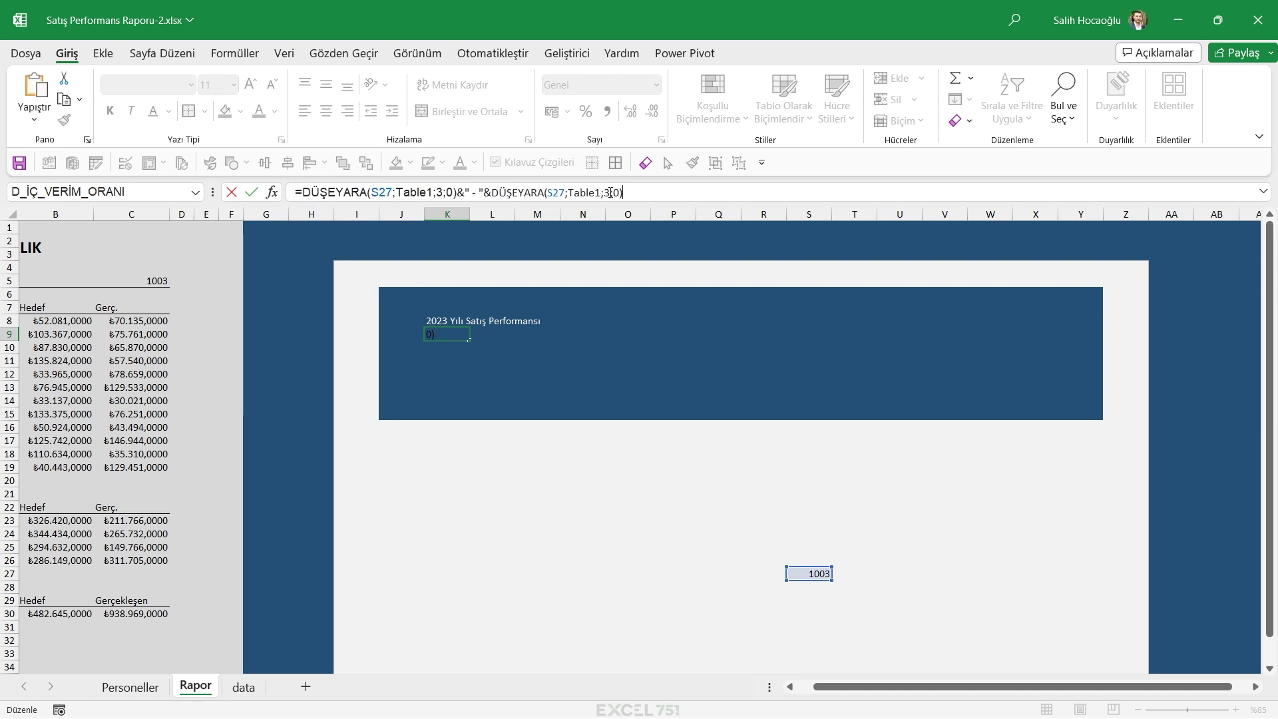
left_click(612, 192)
key("BackSpace")
type("4")
key("Return")
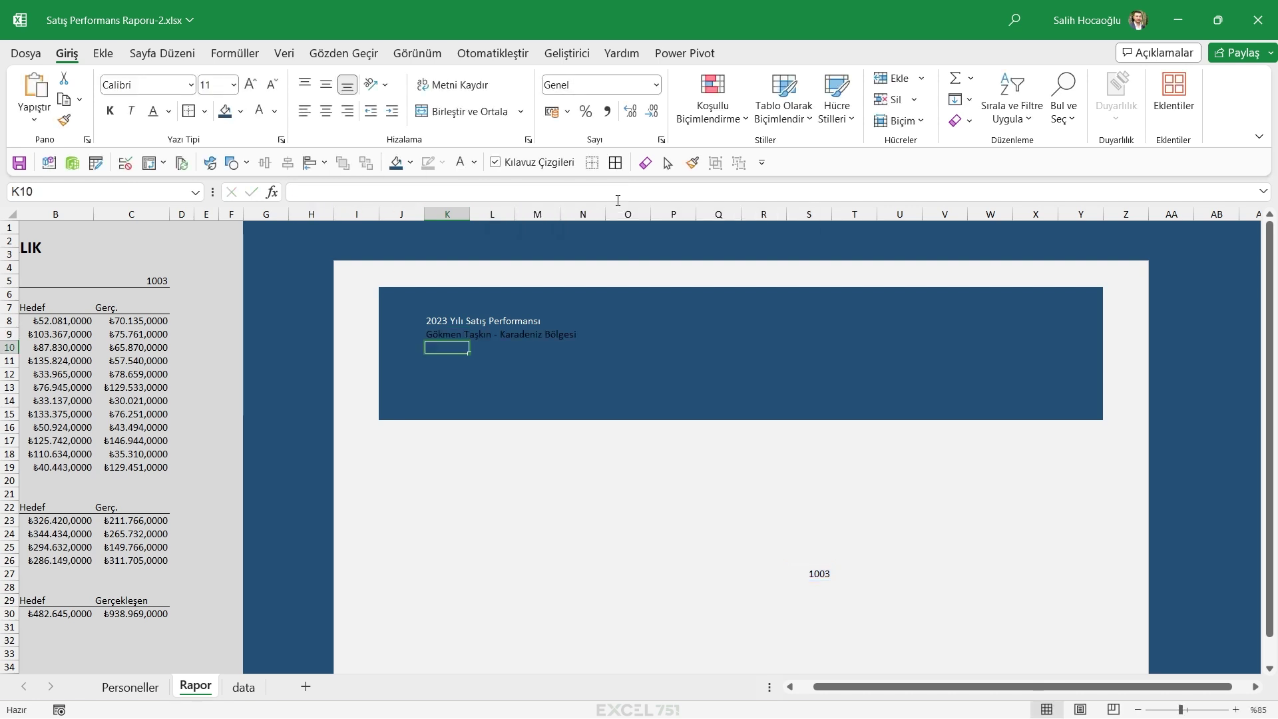
Set K8:K9 to Arial, then make K9 bold at size 36
left_click(443, 334)
left_click_drag(446, 320, 446, 333)
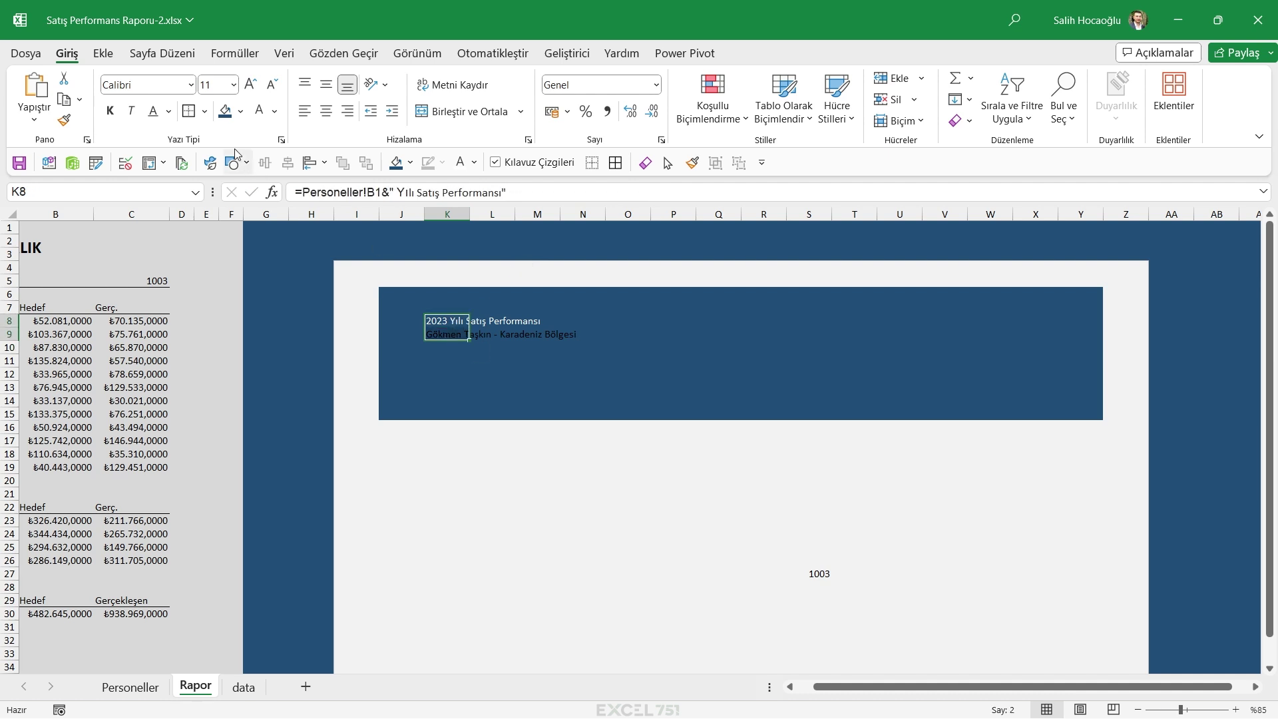
left_click(166, 87)
type("Arial")
key("Return")
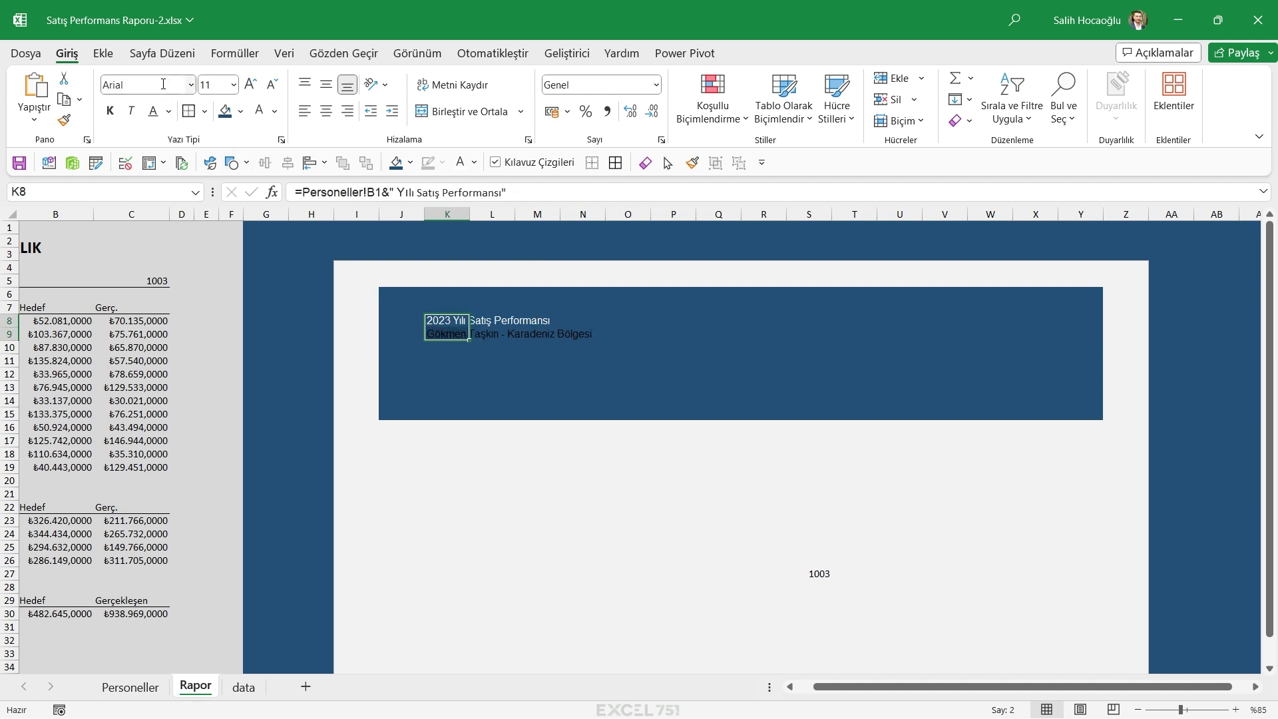
key("Down")
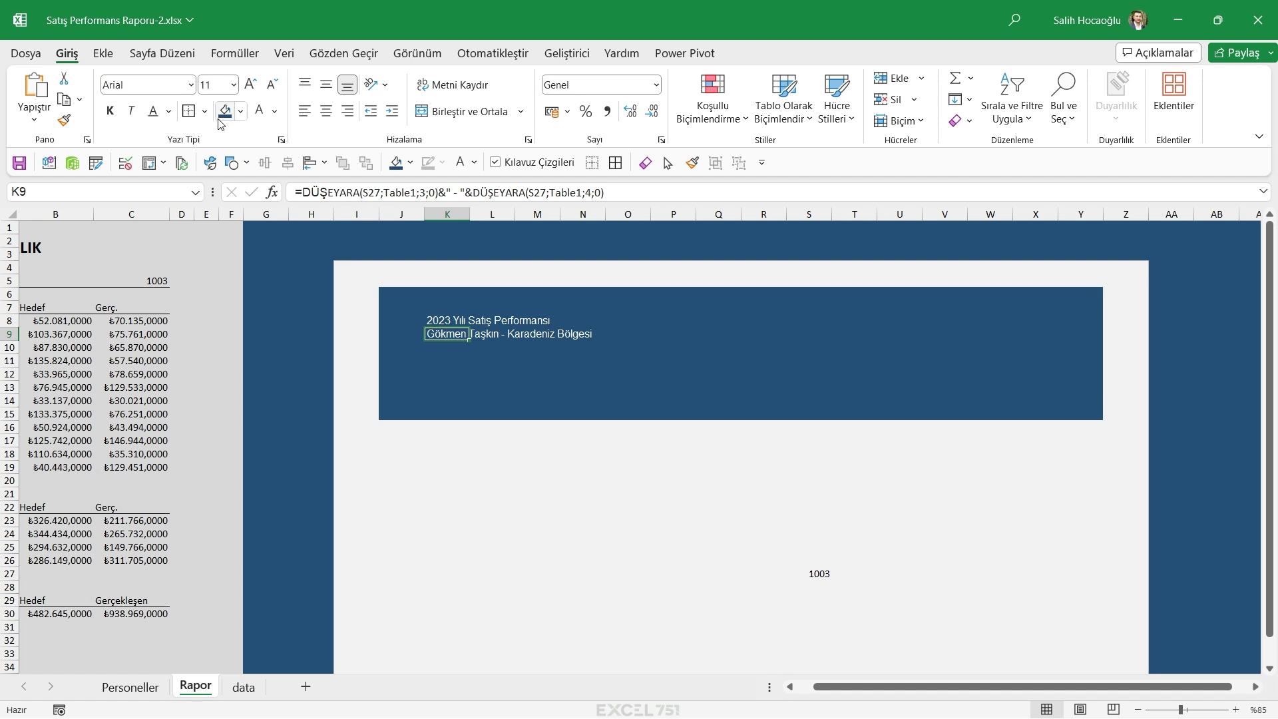
left_click(110, 110)
left_click(233, 84)
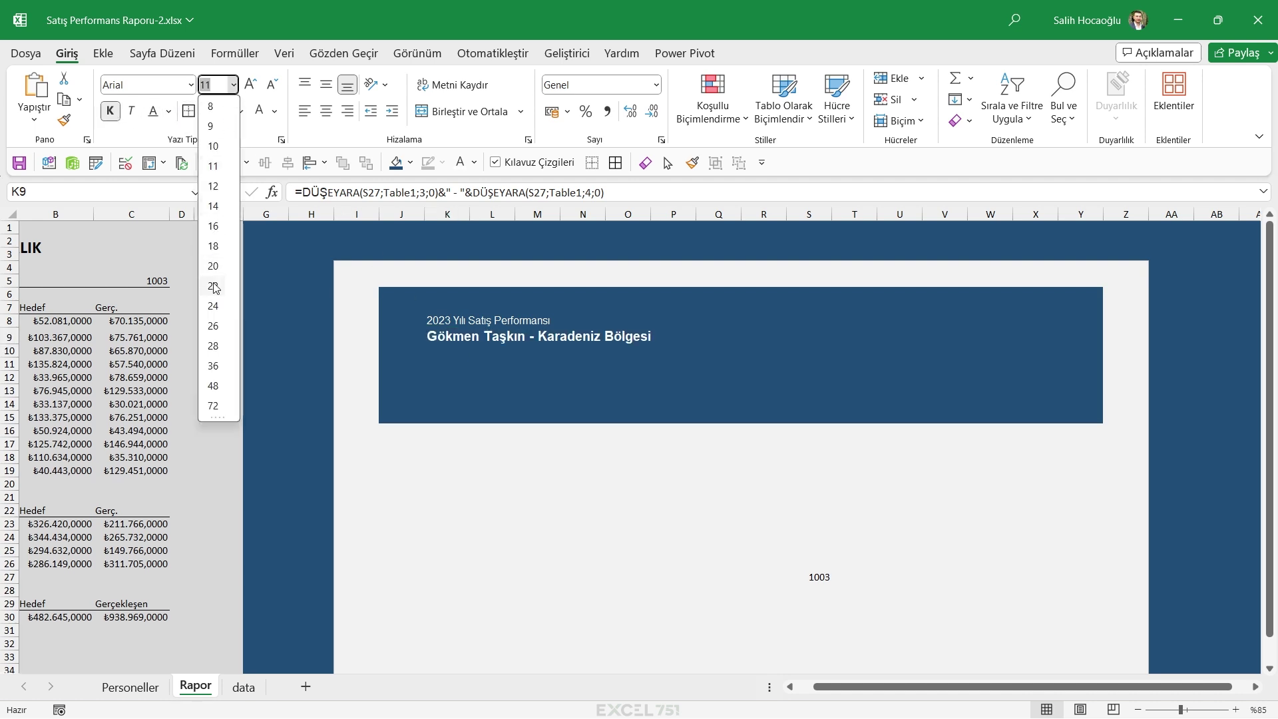
left_click(231, 365)
left_click(357, 214)
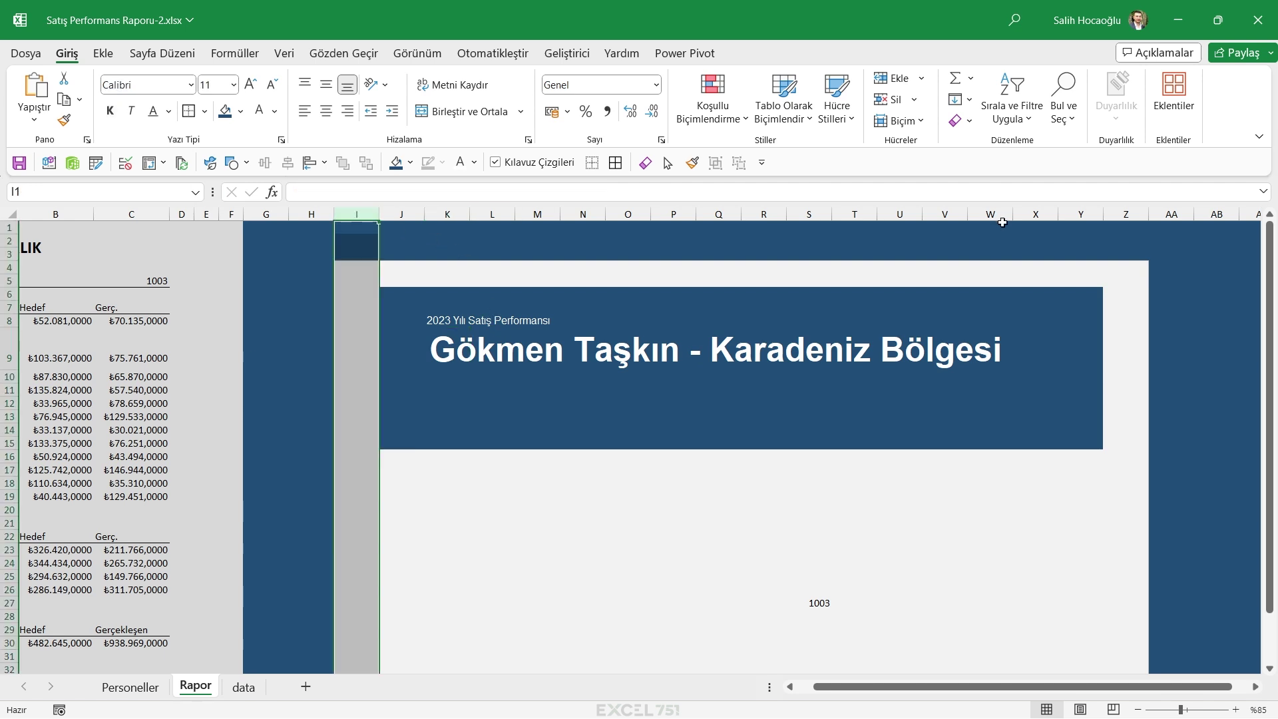
left_click(1131, 214, "ctrl")
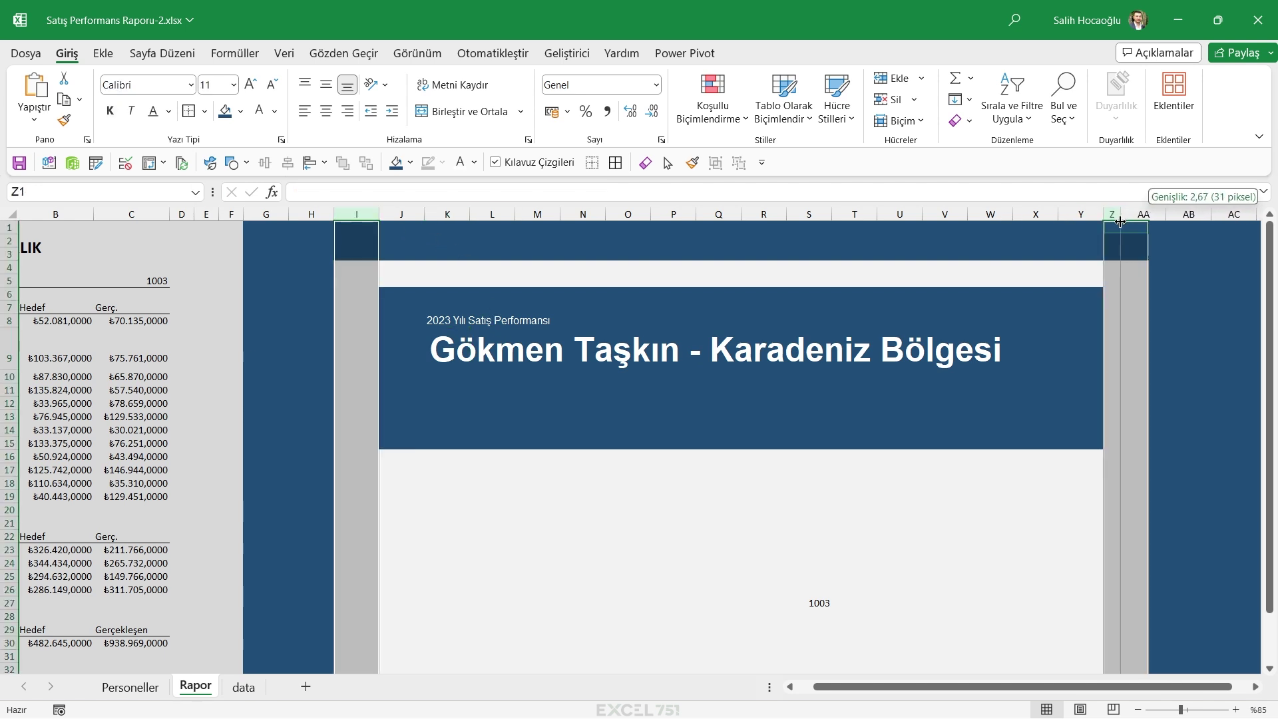
left_click_drag(1145, 214, 1050, 214)
left_click(374, 213)
left_click(1053, 214, "ctrl")
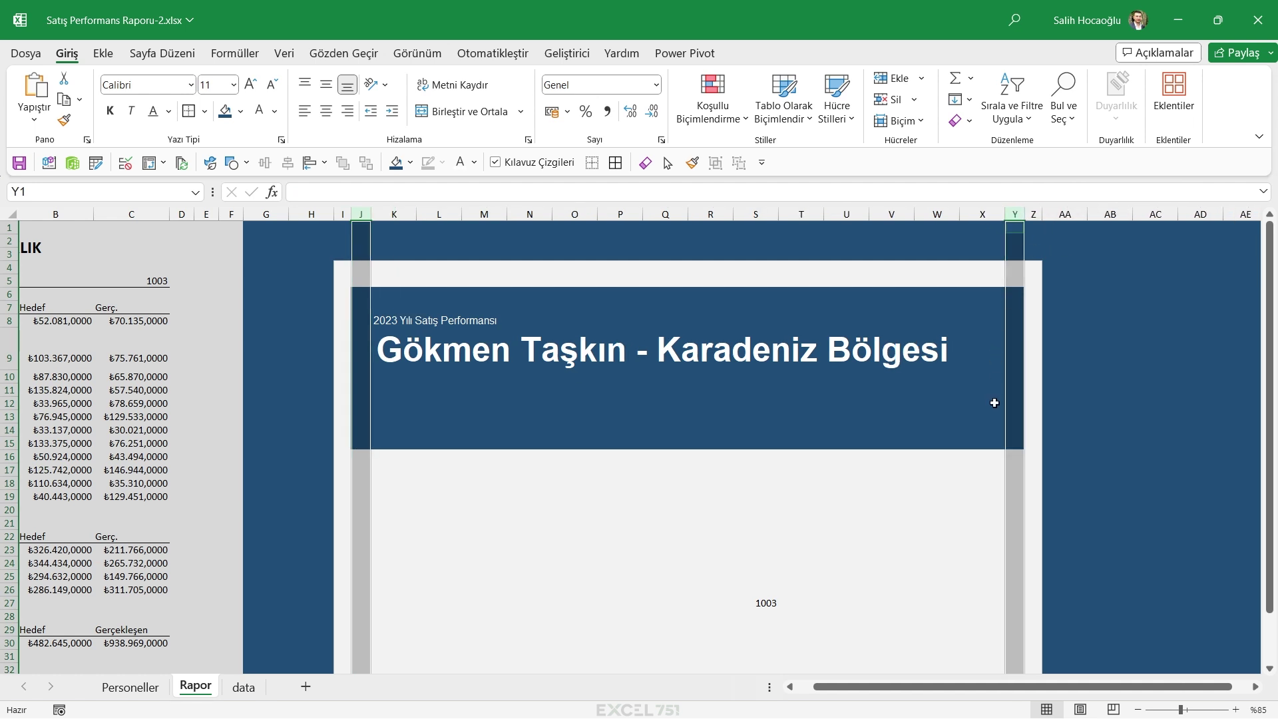
left_click_drag(994, 403, 362, 469)
key("ctrl+c")
key("ctrl+v")
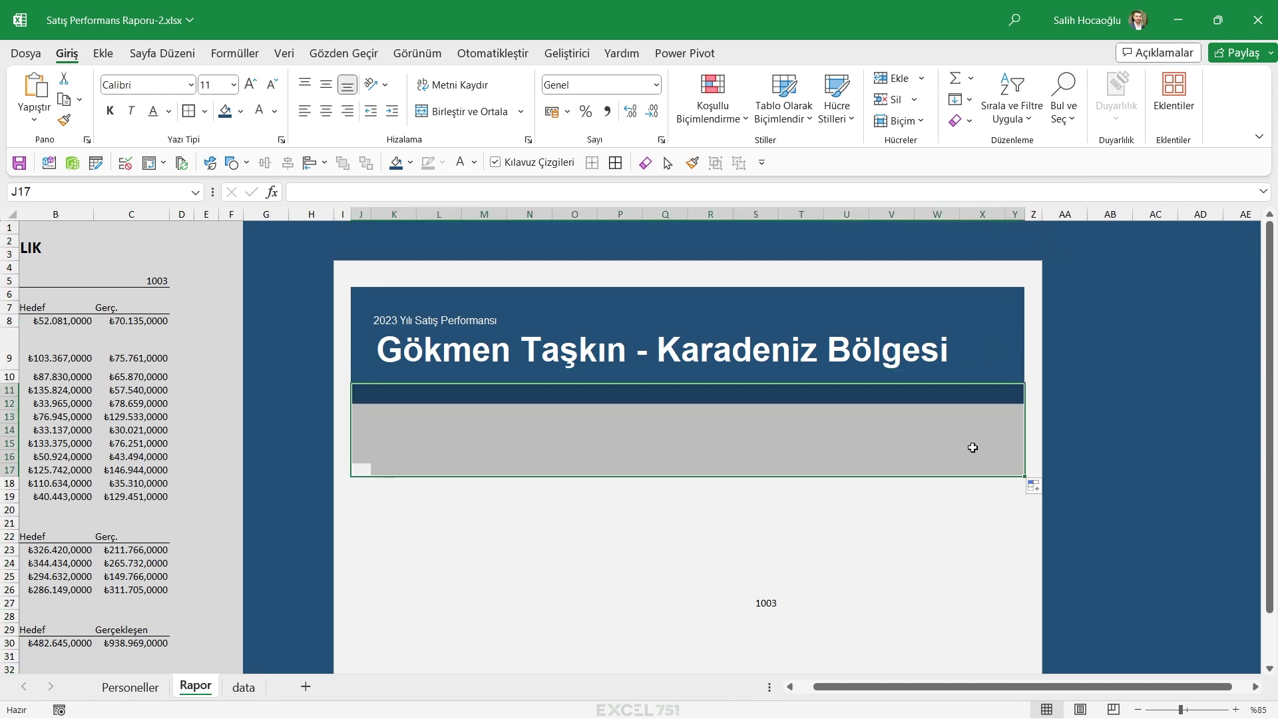
left_click(756, 536)
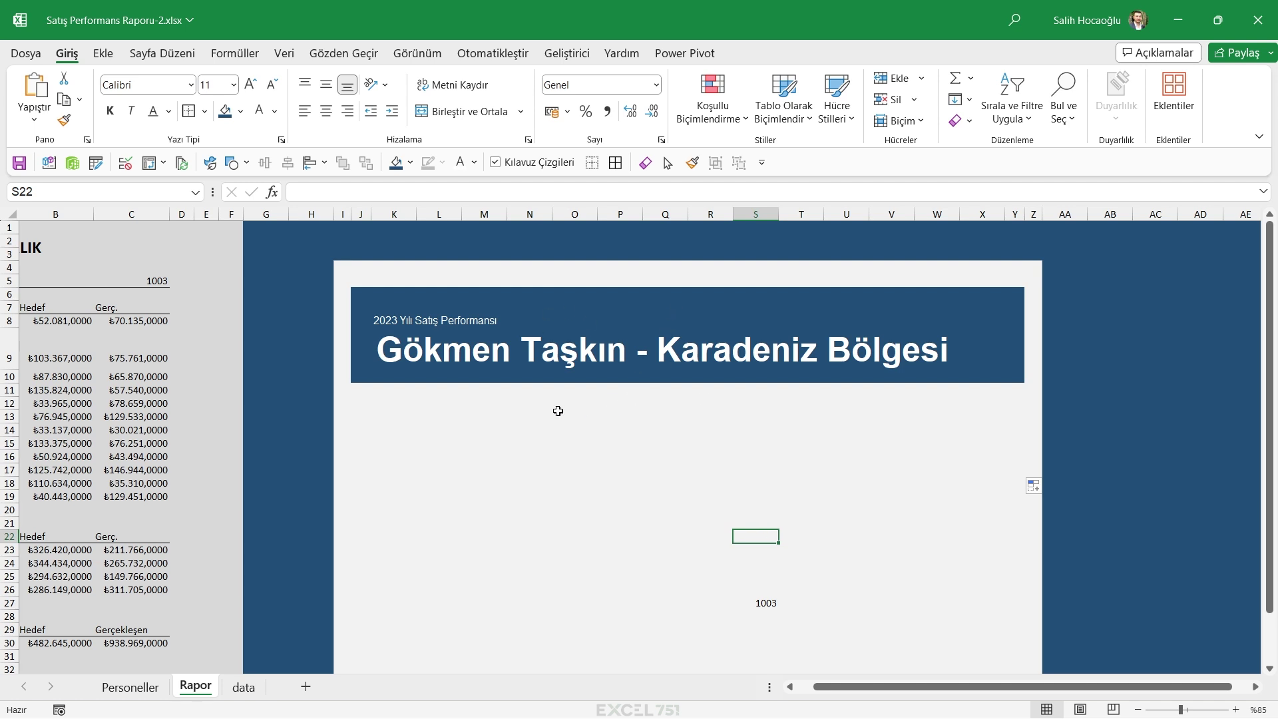
left_click(989, 214)
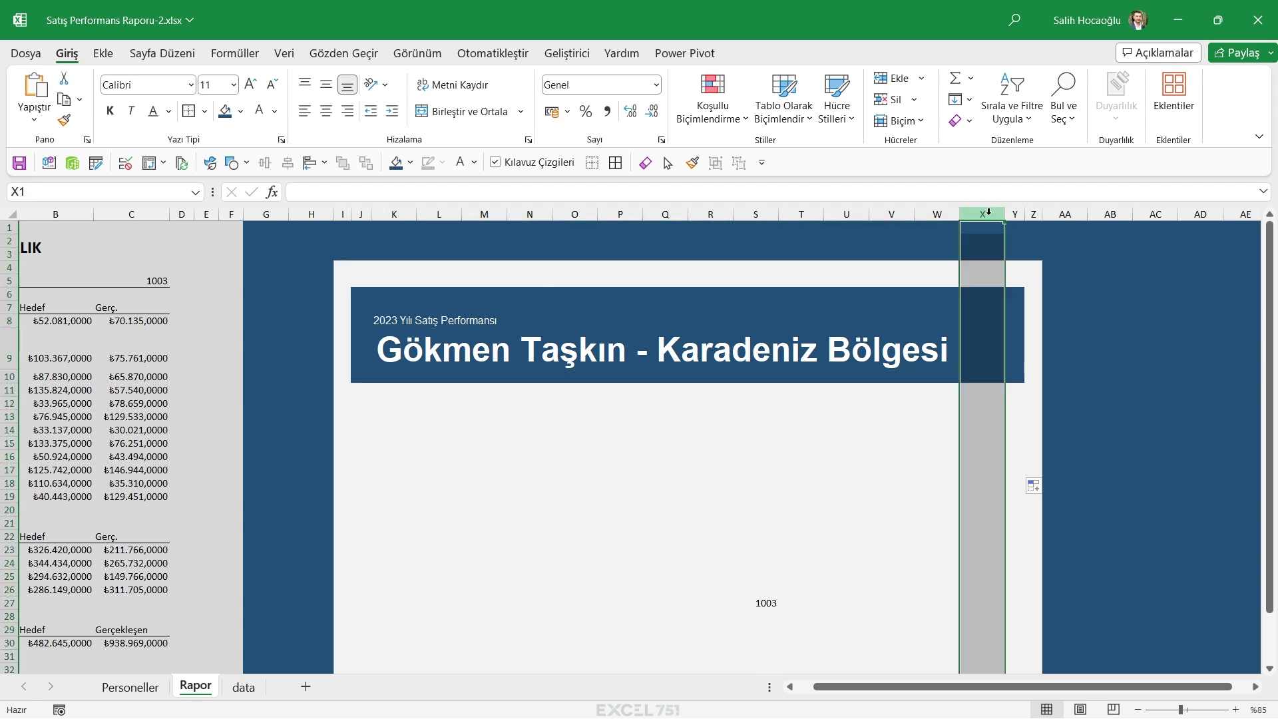
key("ctrl+plus")
key("ctrl+plus")
key("ctrl+plus")
key("ctrl+plus")
key("ctrl+plus")
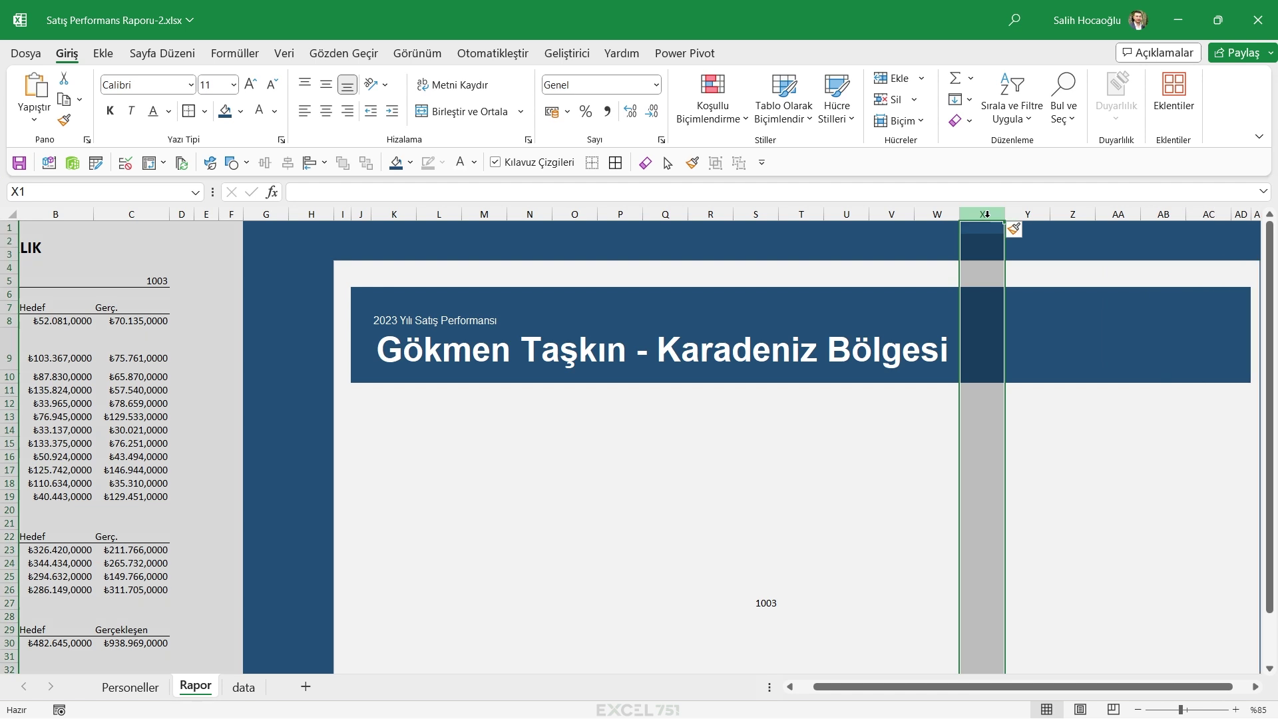
scroll(1139, 659, "right", 1)
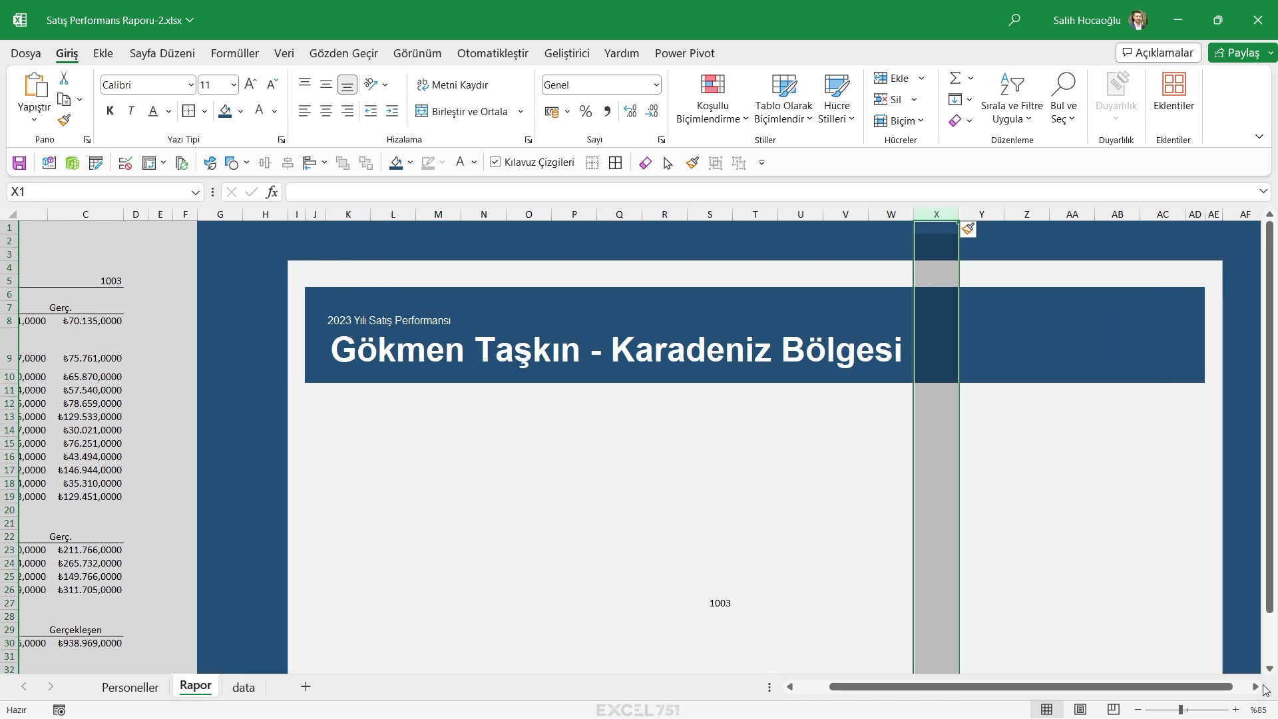
scroll(1138, 659, "right", 2)
left_click(974, 574)
scroll(557, 393, "down", 1)
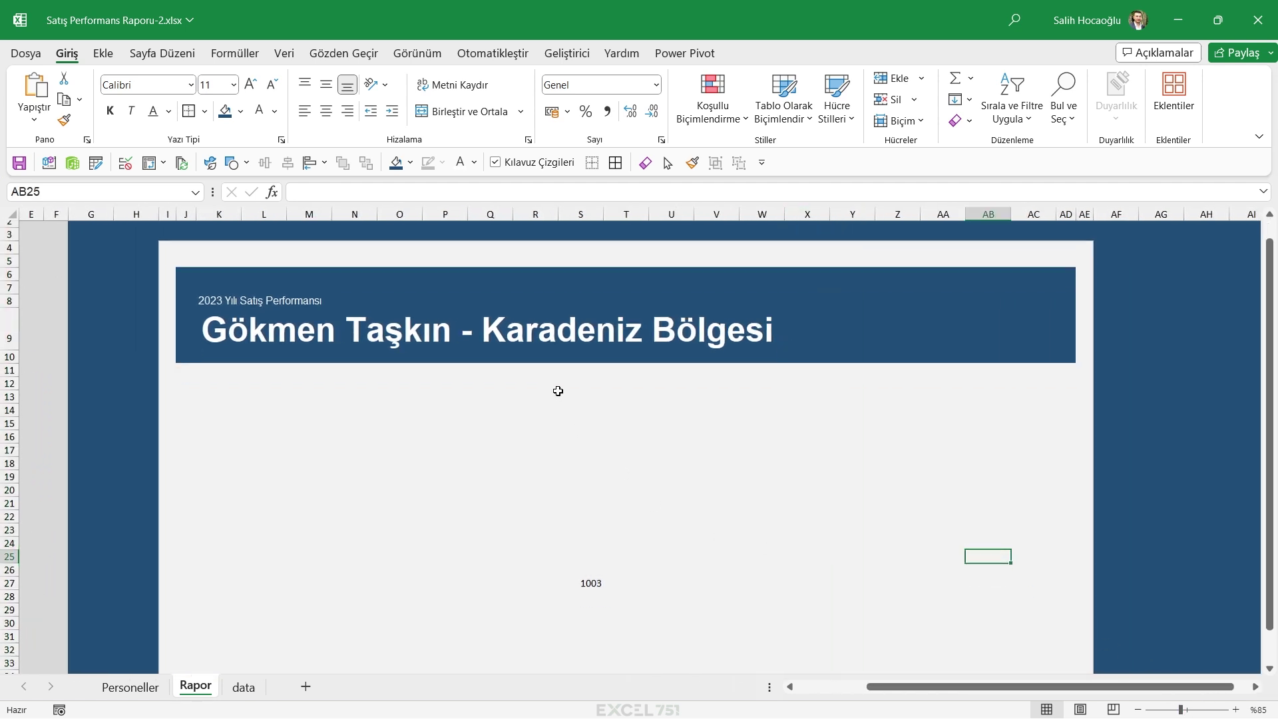
scroll(548, 406, "down", 4)
scroll(534, 413, "up", 5)
scroll(1066, 648, "down", 3)
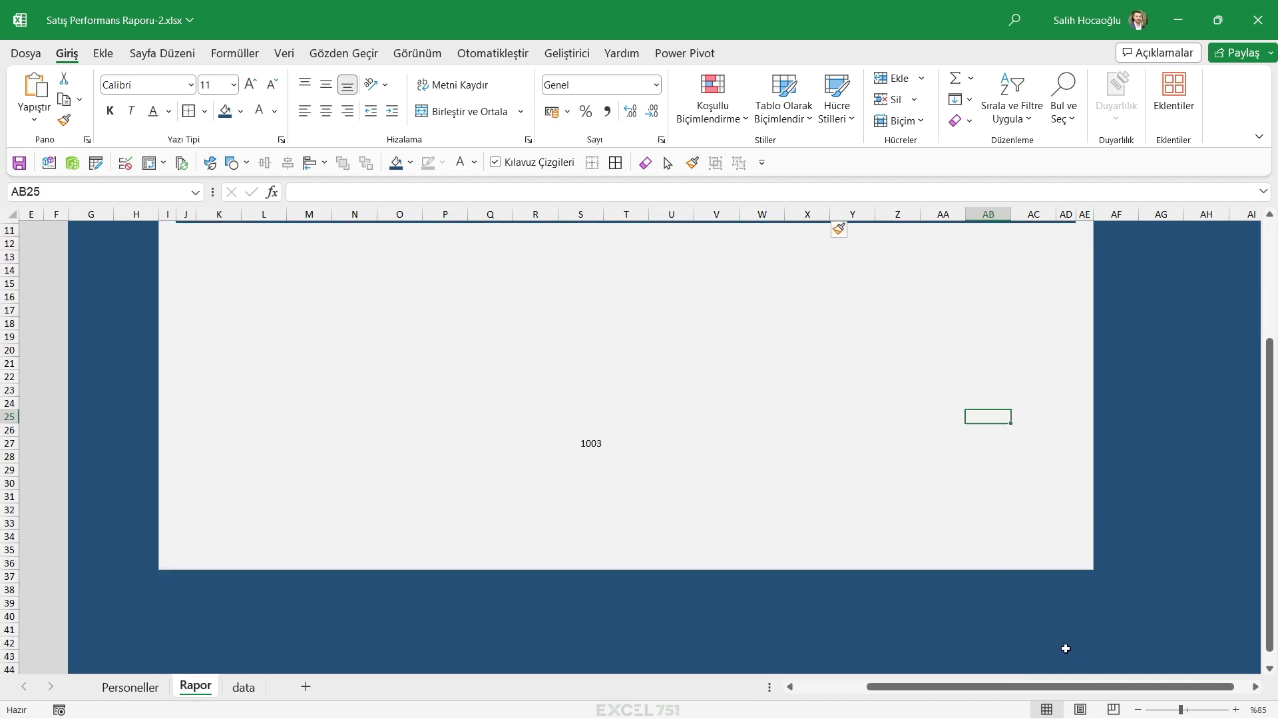
left_click(952, 481)
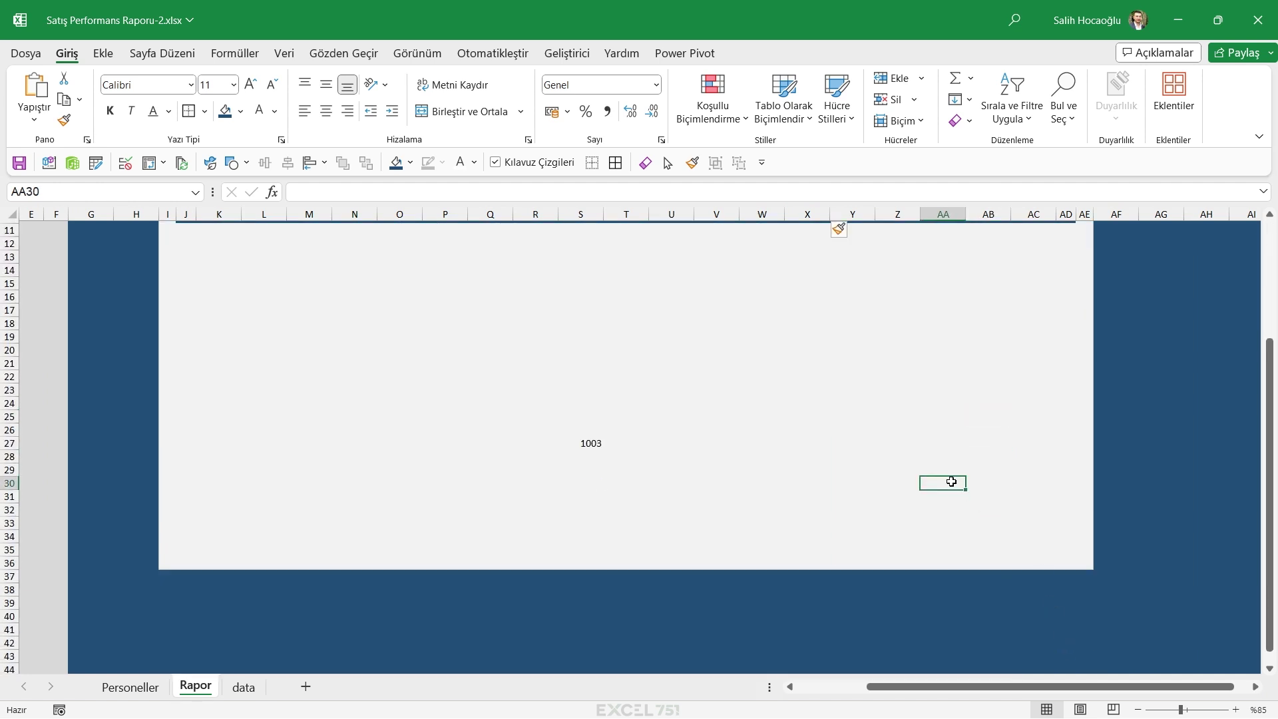
In Page Break Preview, trim the print area to exclude the HAZIRLIK columns and dark top rows
left_click(1114, 710)
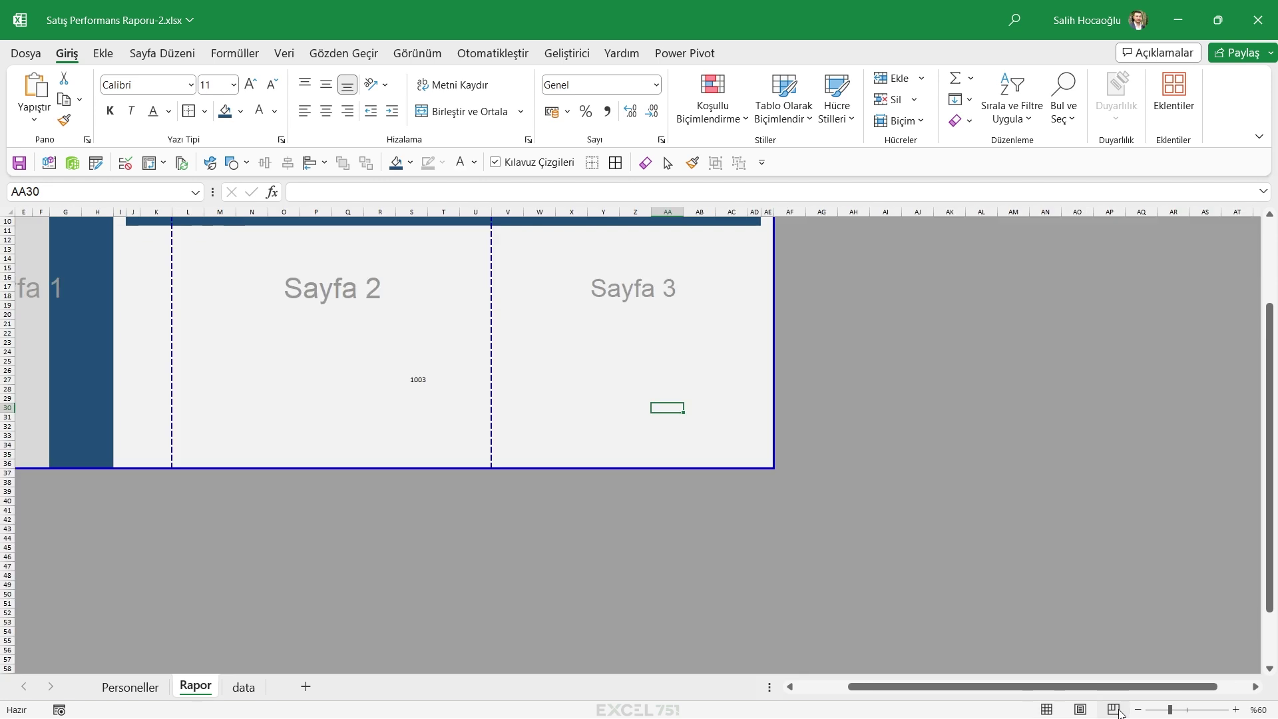
scroll(23, 380, "left", 2)
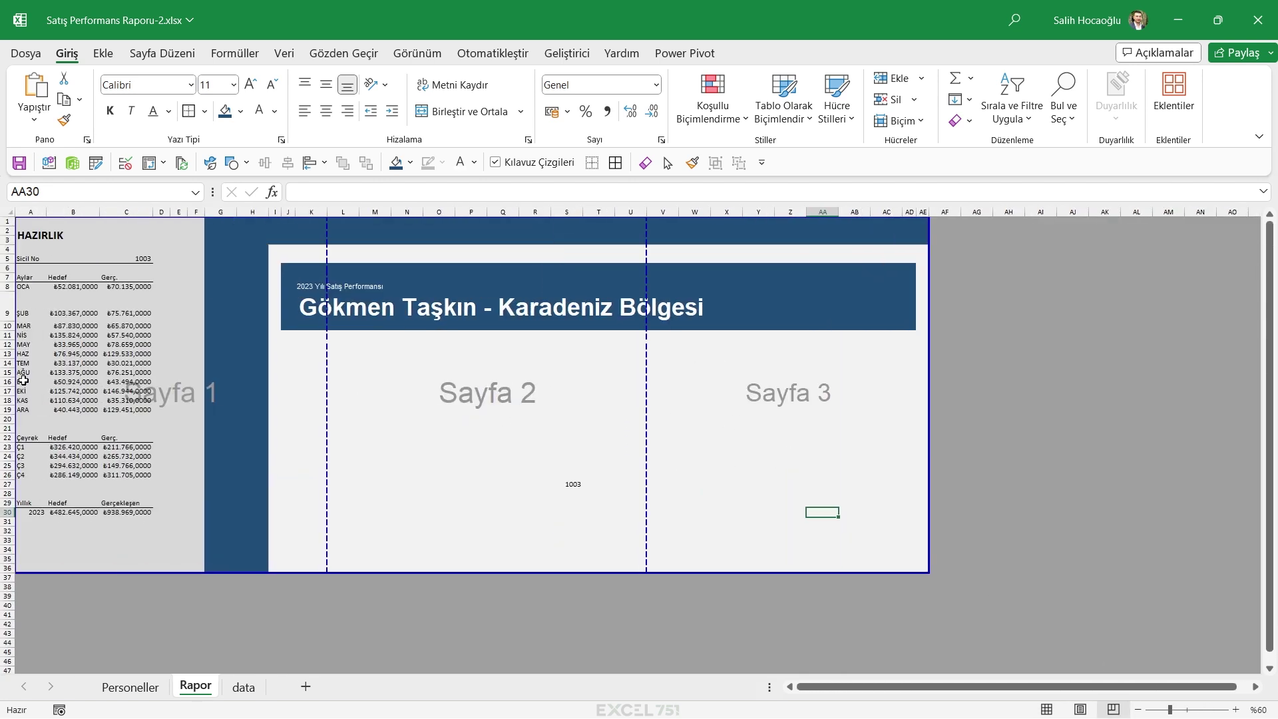
left_click_drag(20, 378, 268, 378)
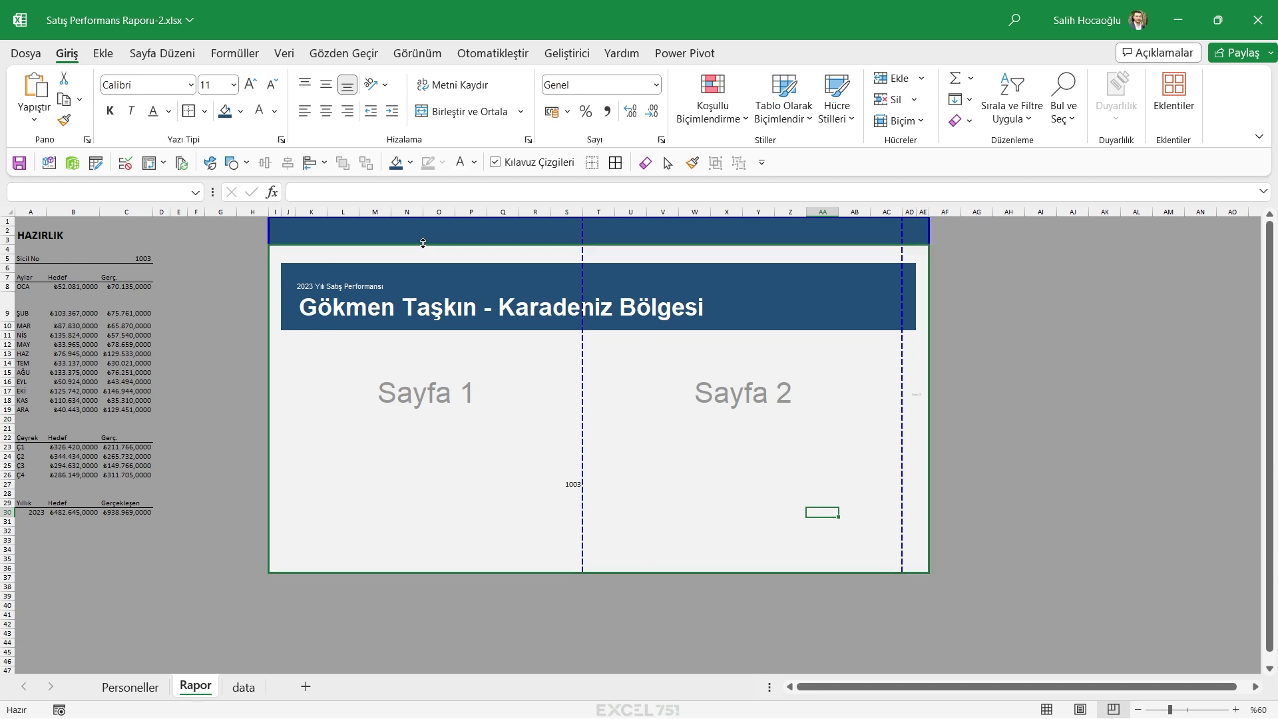
left_click_drag(420, 220, 422, 245)
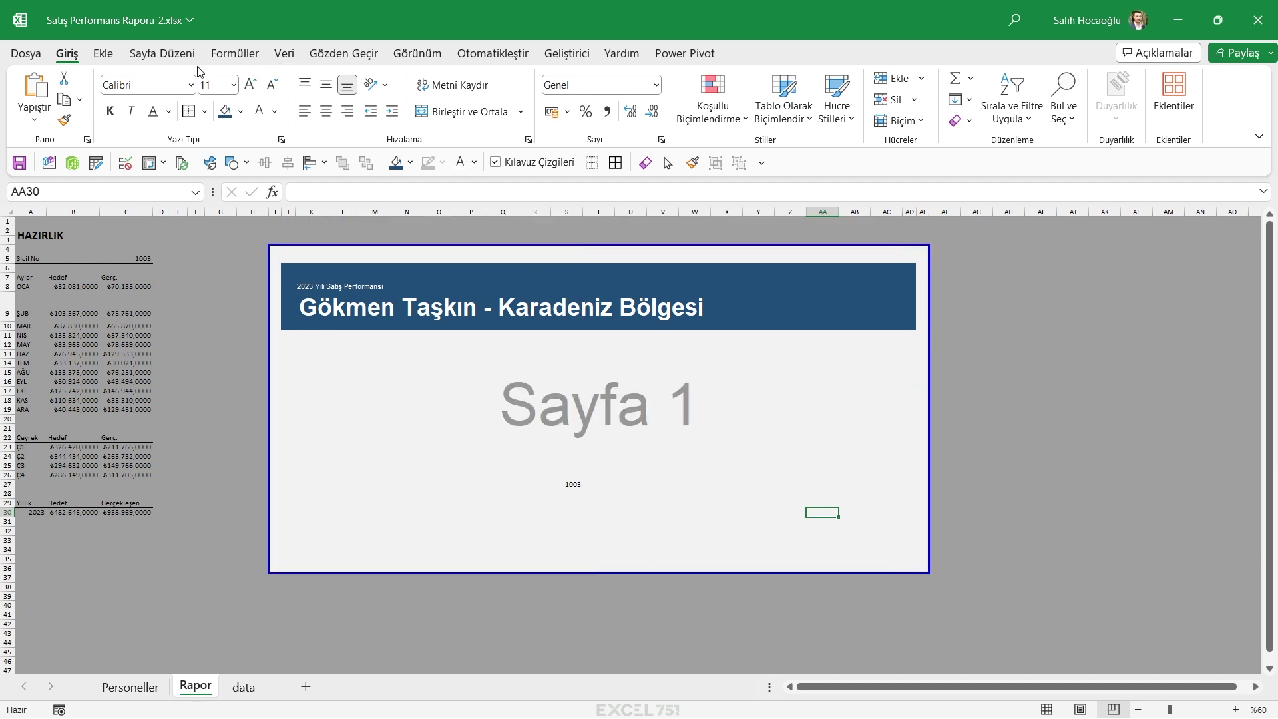
Set landscape (Yatay) orientation with narrow (Dar) margins
left_click(162, 53)
left_click(243, 121)
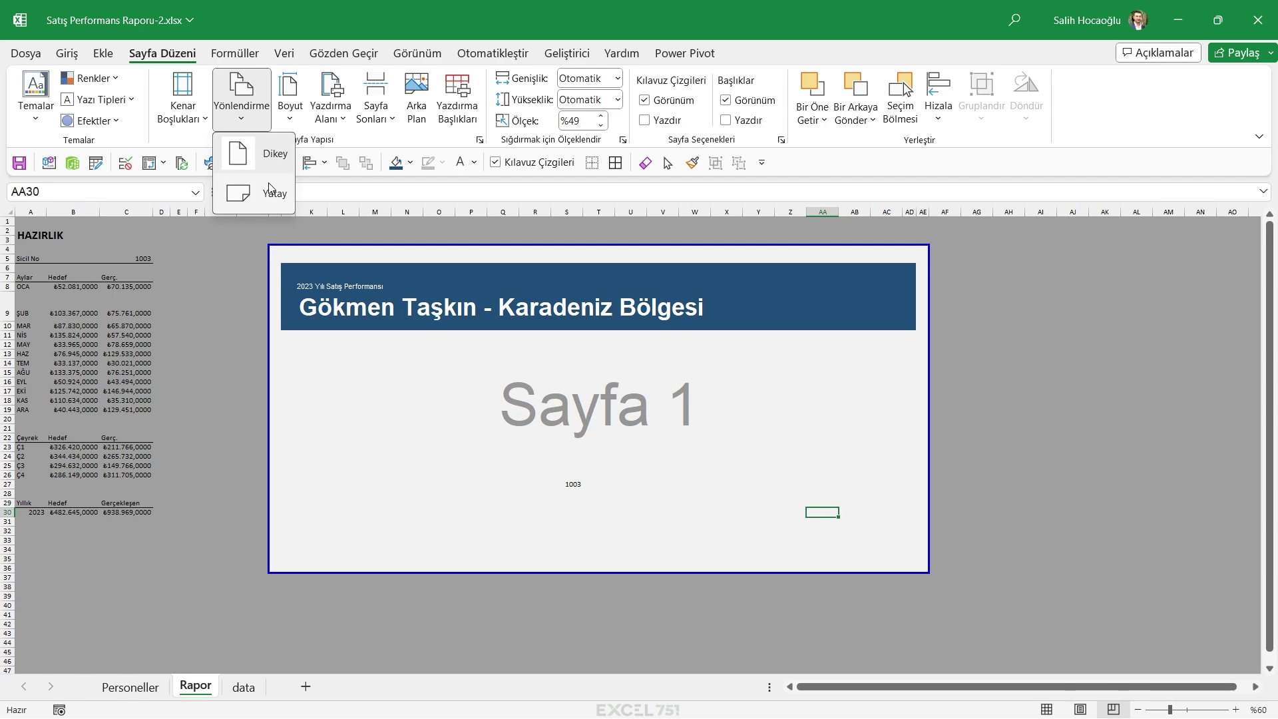
left_click(198, 118)
left_click(198, 118)
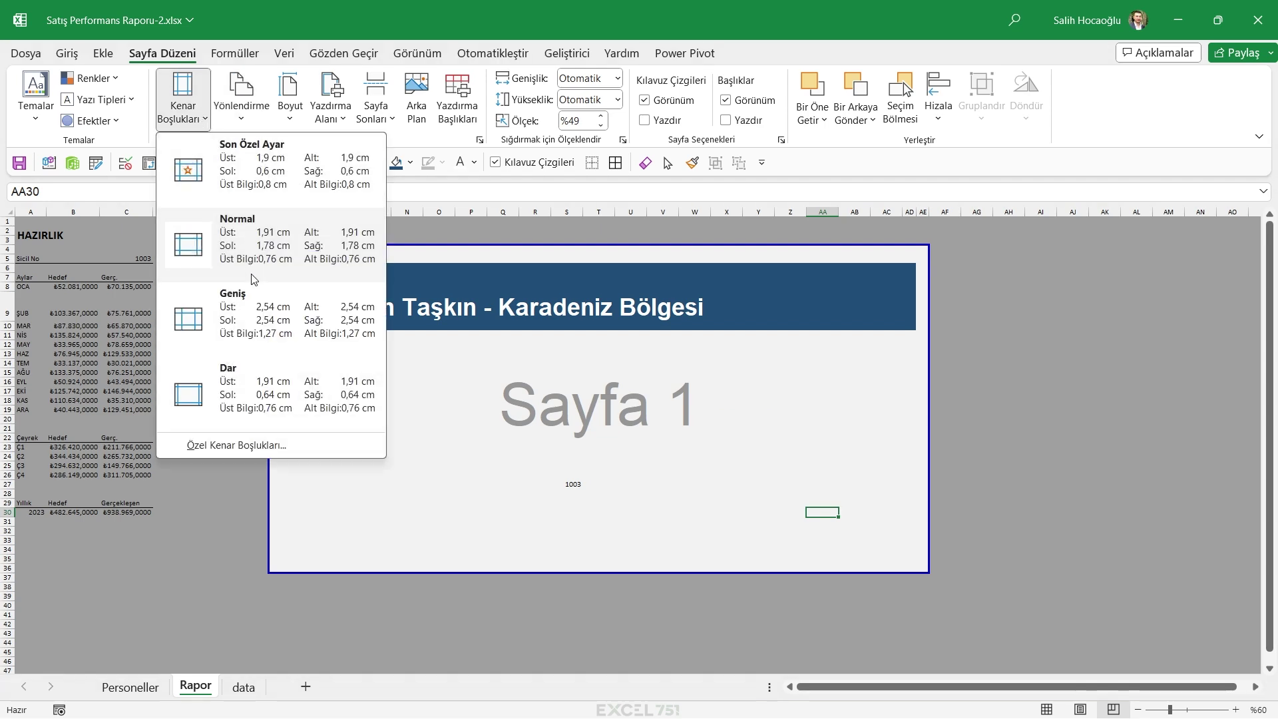
left_click(220, 392)
left_click(479, 410)
key("ctrl+p")
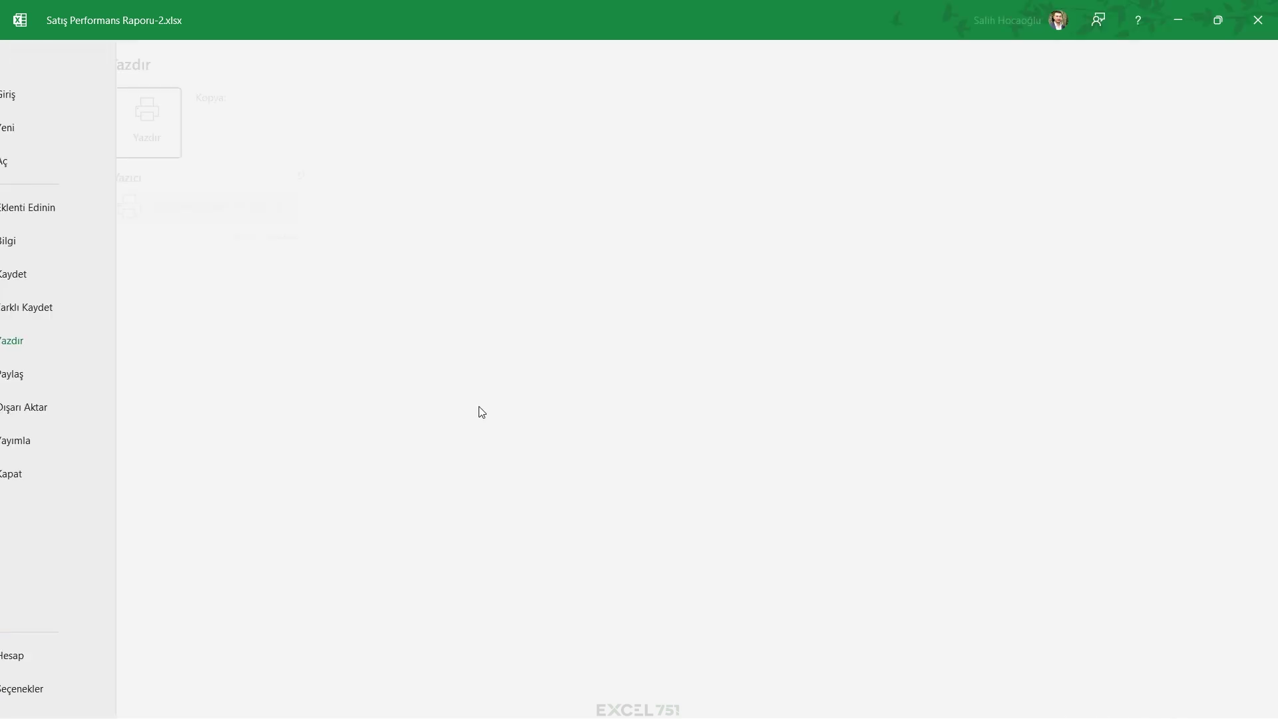
key("Escape")
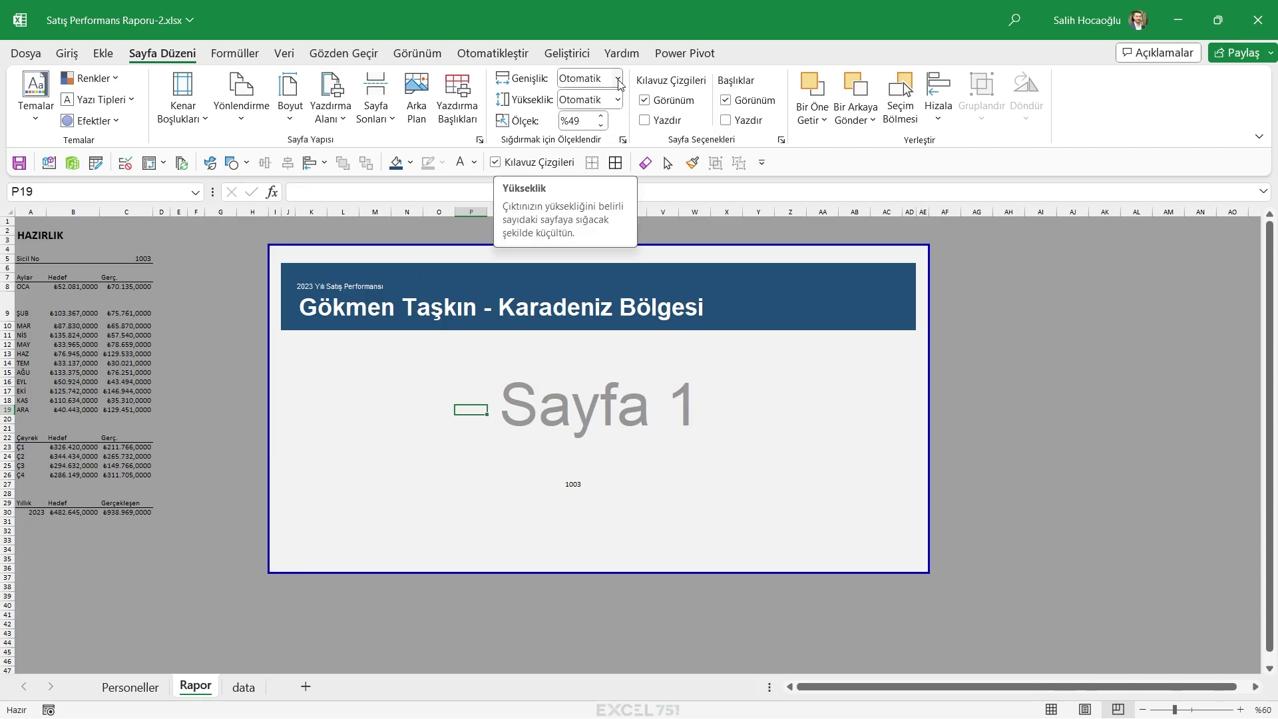
Scale the printout to fit 1 page wide by 1 page tall
left_click(617, 78)
left_click(603, 118)
left_click(618, 99)
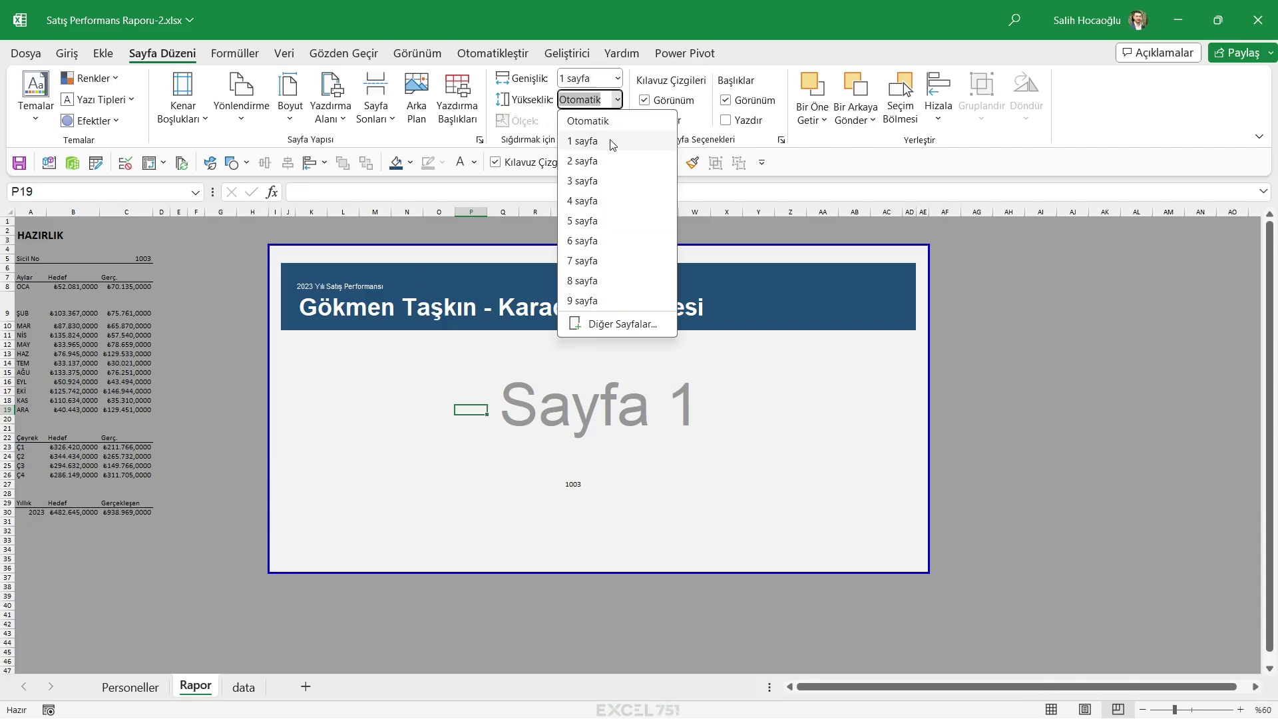
left_click(586, 141)
key("ctrl+p")
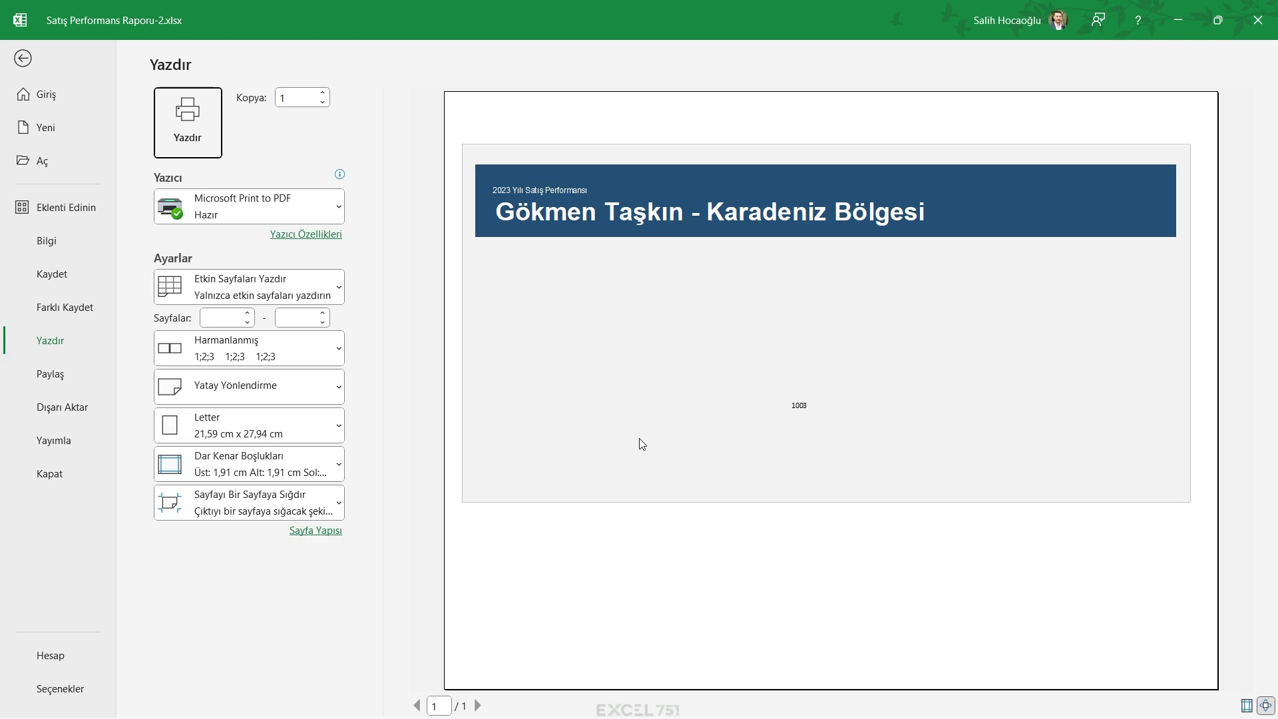
key("Escape")
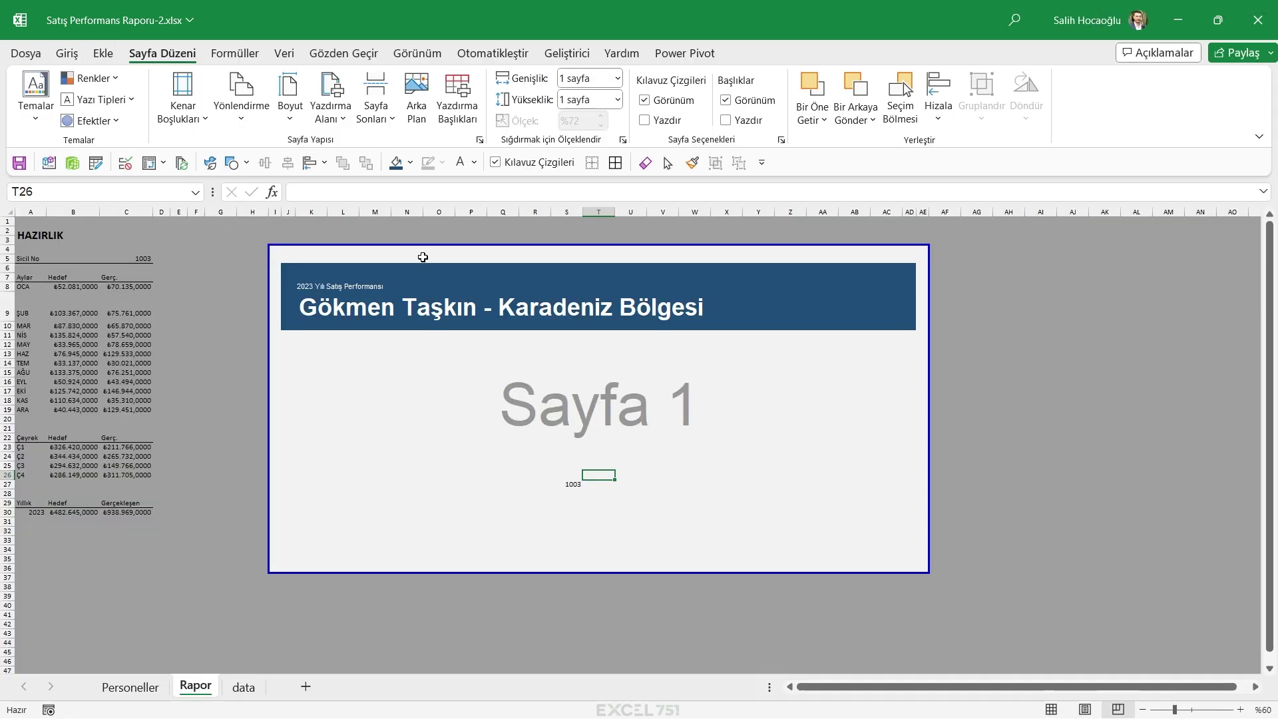
Centre the report horizontally on the page in Page Setup
key("ctrl+p")
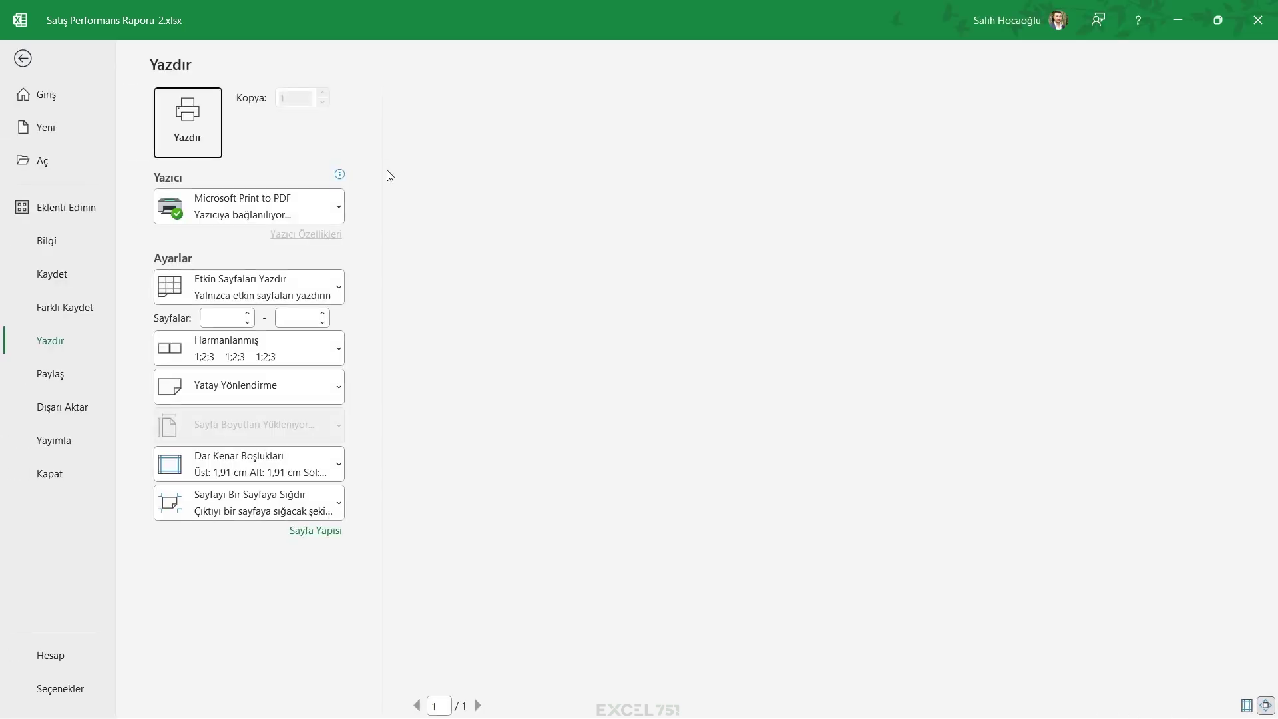
left_click(316, 531)
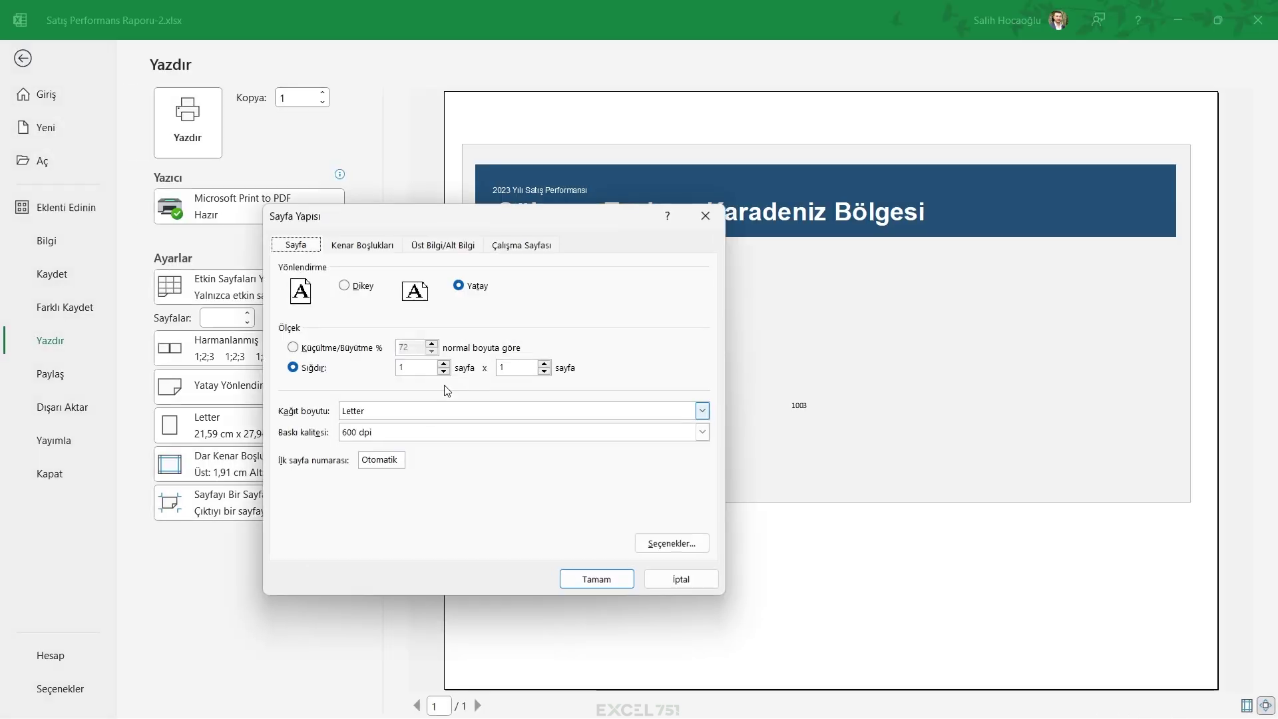
left_click(366, 248)
left_click(293, 487)
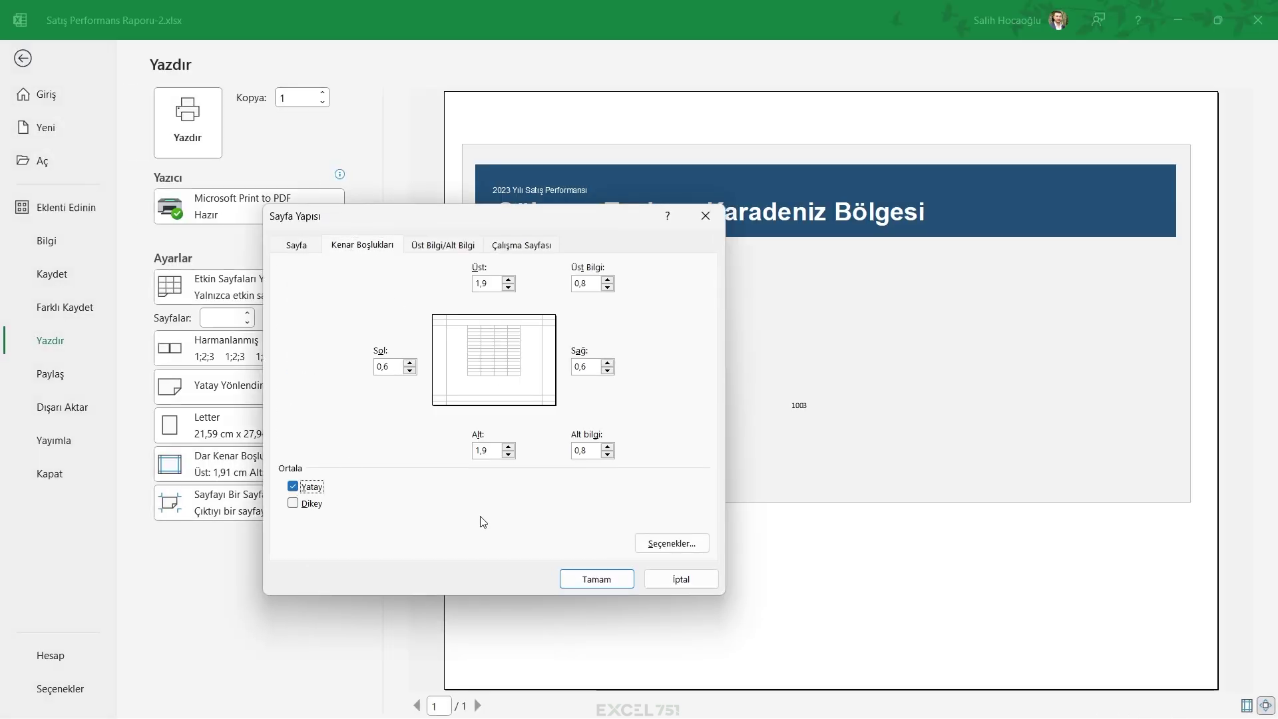
left_click(597, 579)
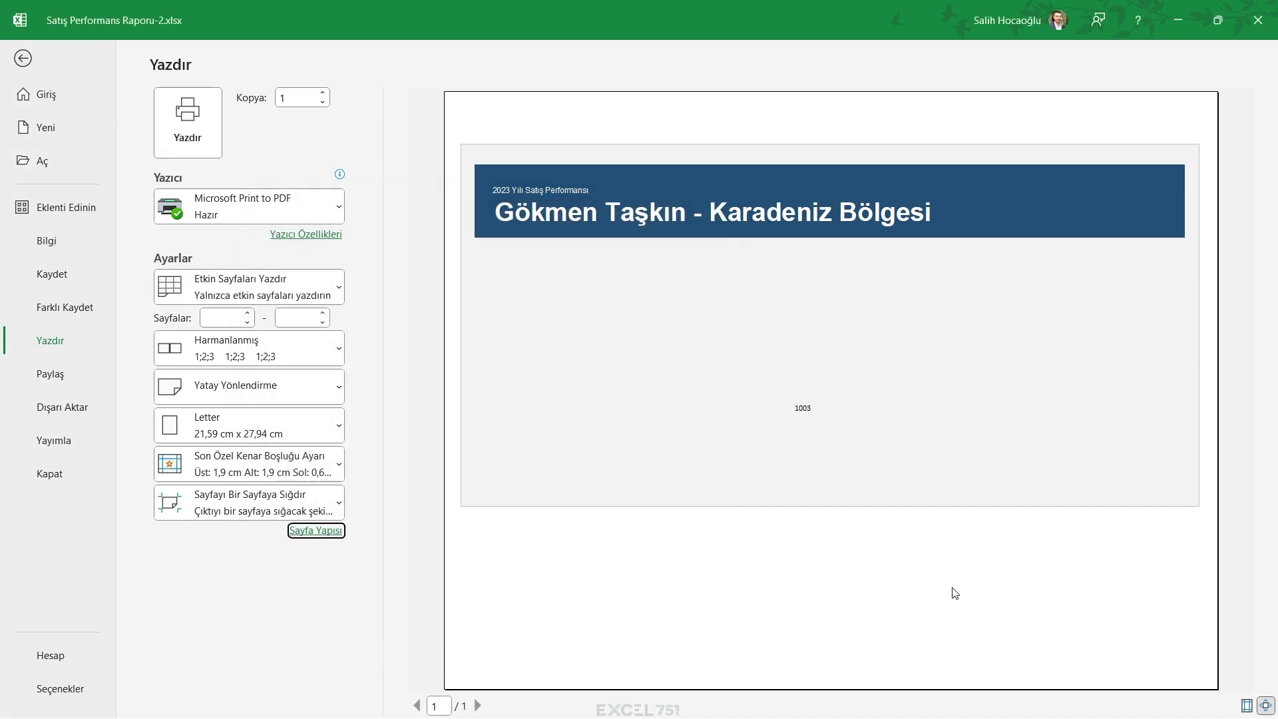
key("Escape")
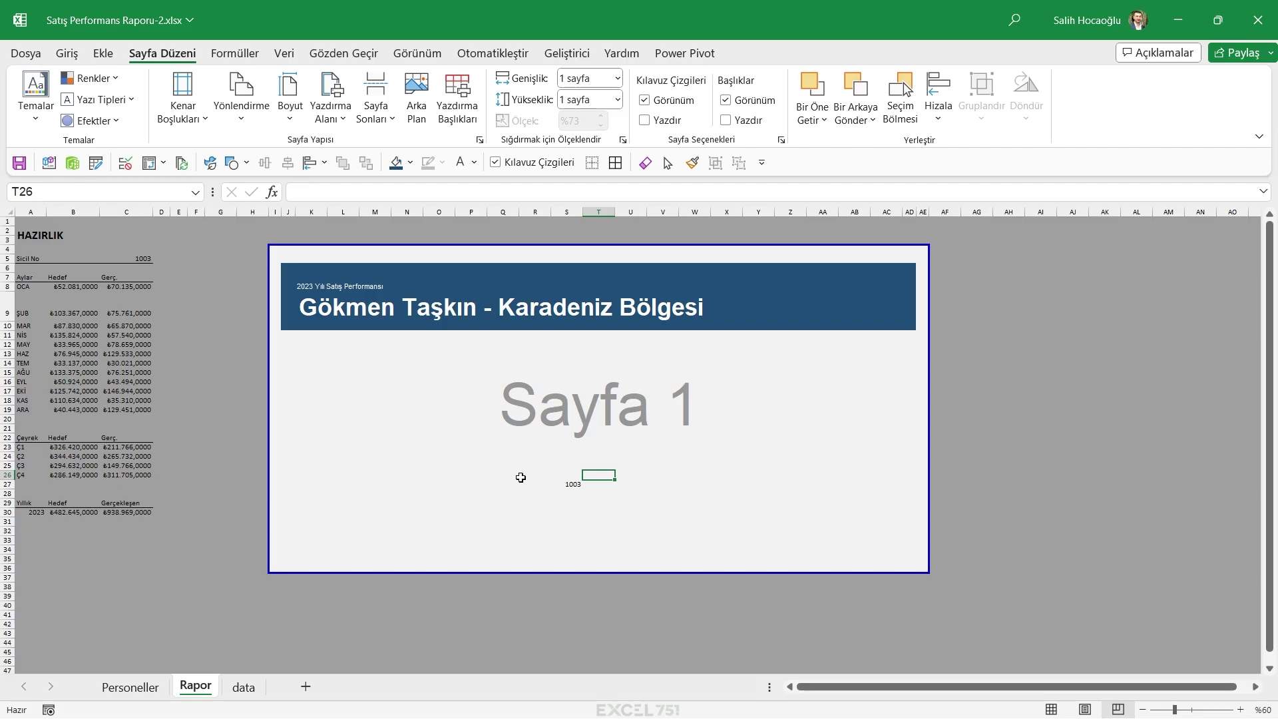
Extend the print area down and copy the light row formatting onto rows 34–46, then preview
left_click_drag(561, 515, 561, 610)
left_click_drag(275, 496, 921, 500)
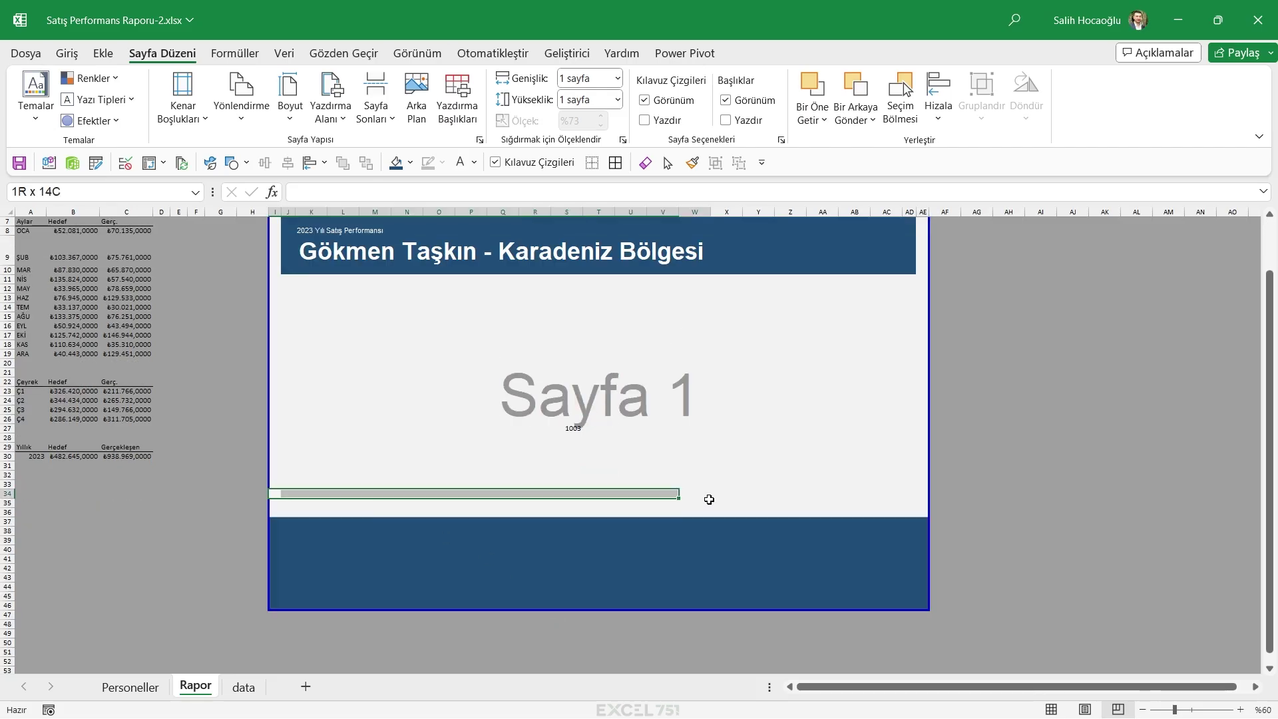
key("ctrl+c")
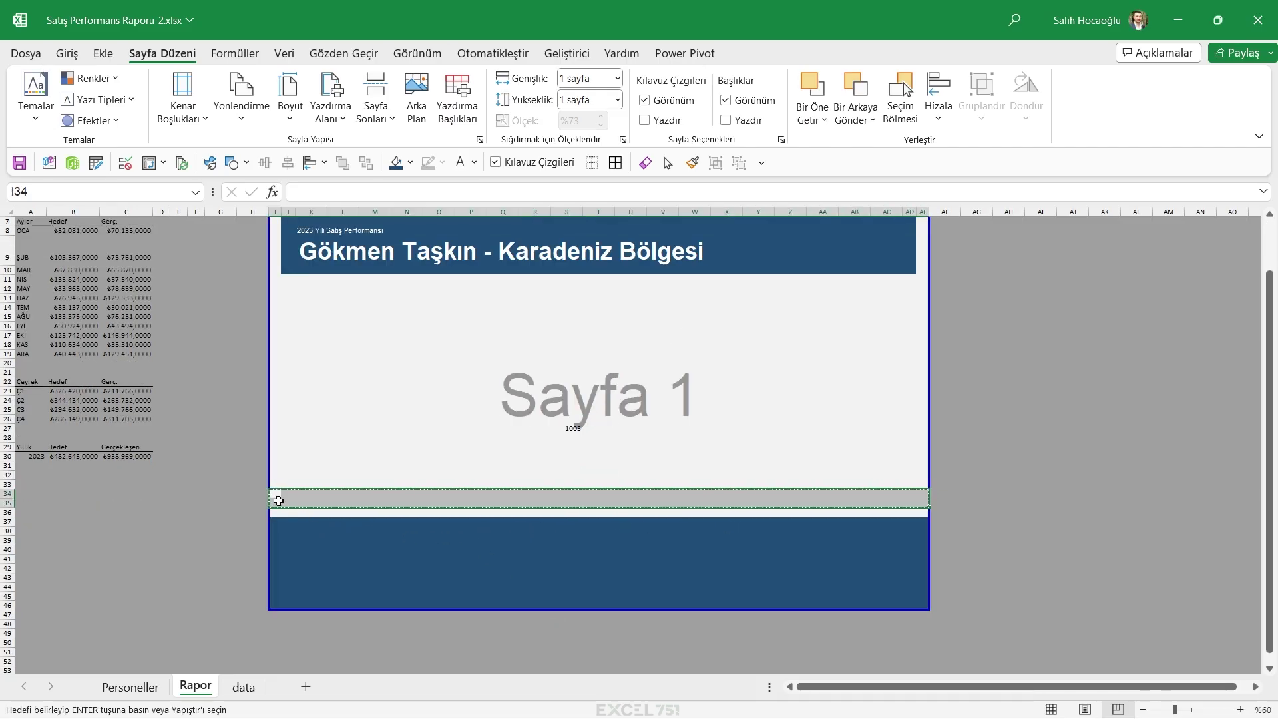
left_click_drag(274, 496, 924, 606)
left_click_drag(275, 513, 397, 547)
key("Return")
left_click(886, 531)
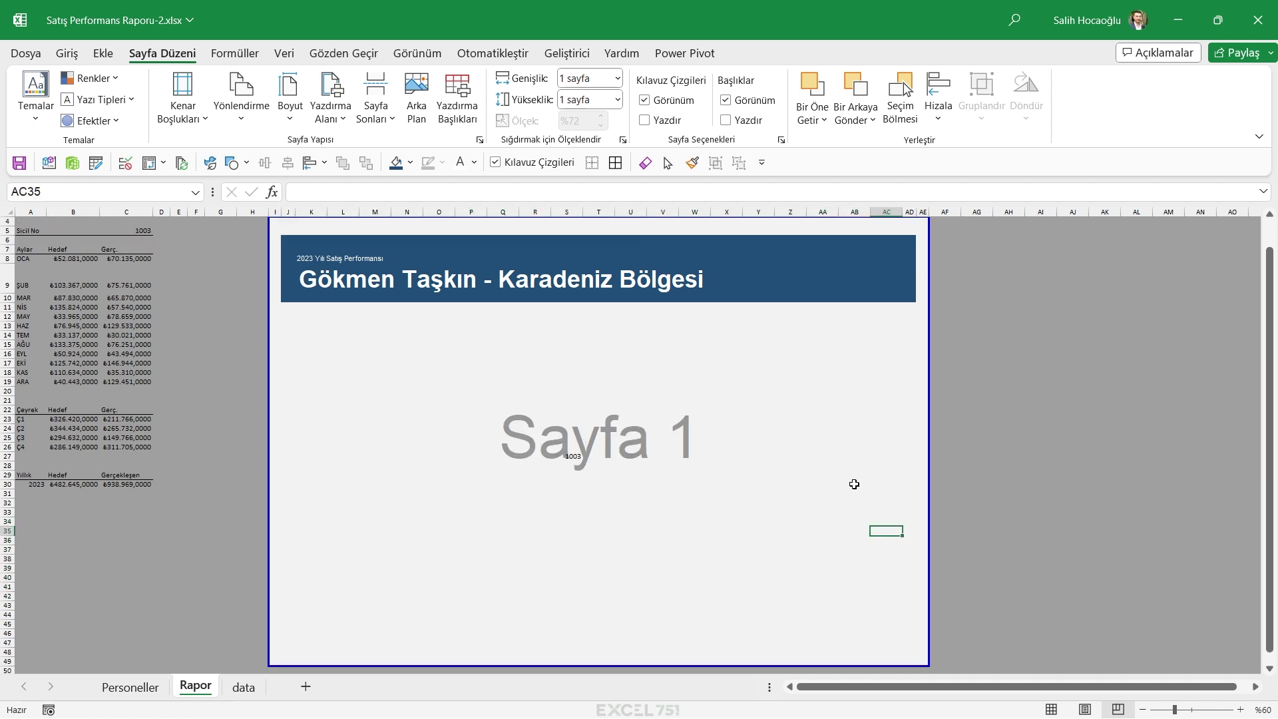
key("ctrl+p")
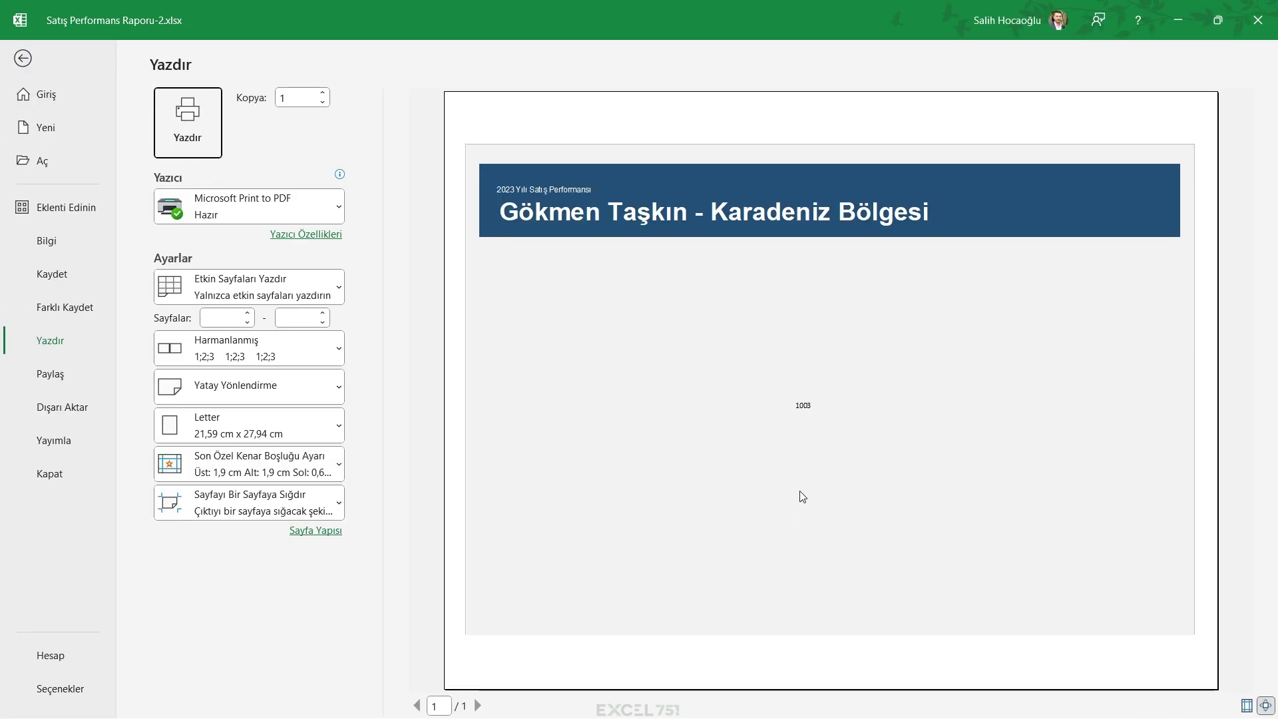
Enlarge the K8 subtitle and set the K9 name-and-region title to font size 32
key("Escape")
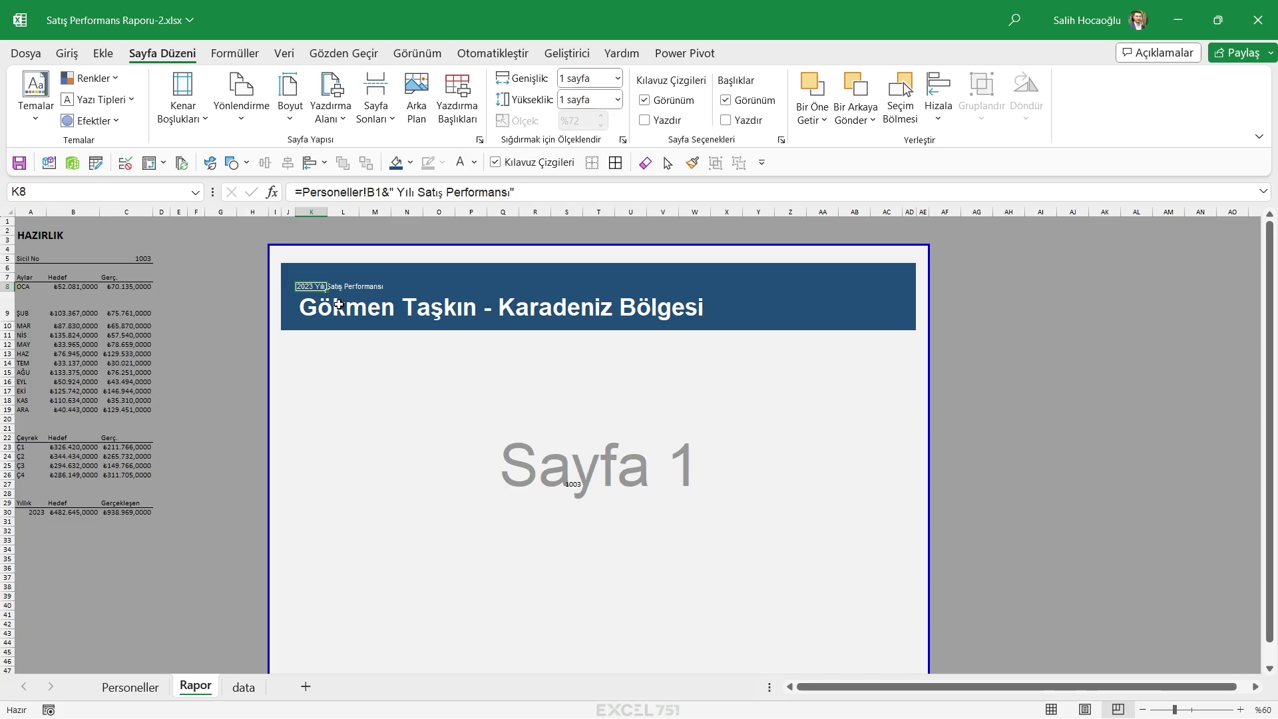
left_click(67, 54)
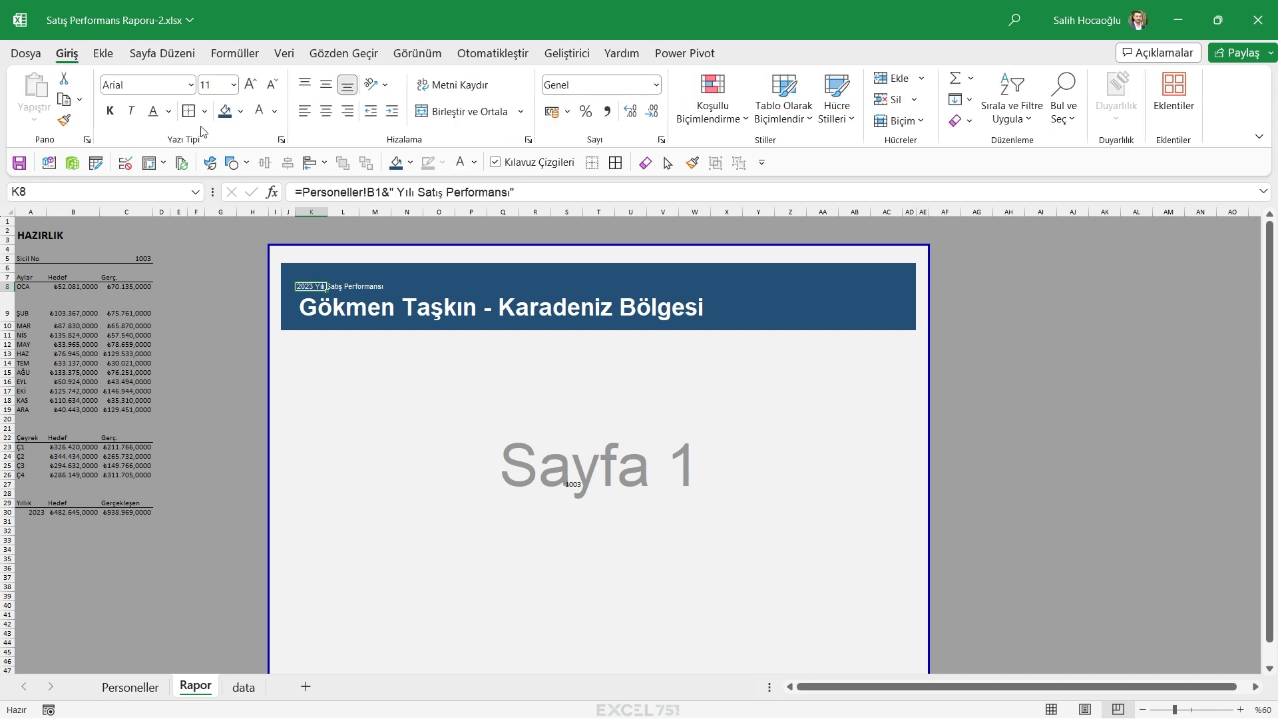
left_click(251, 84)
key("Down")
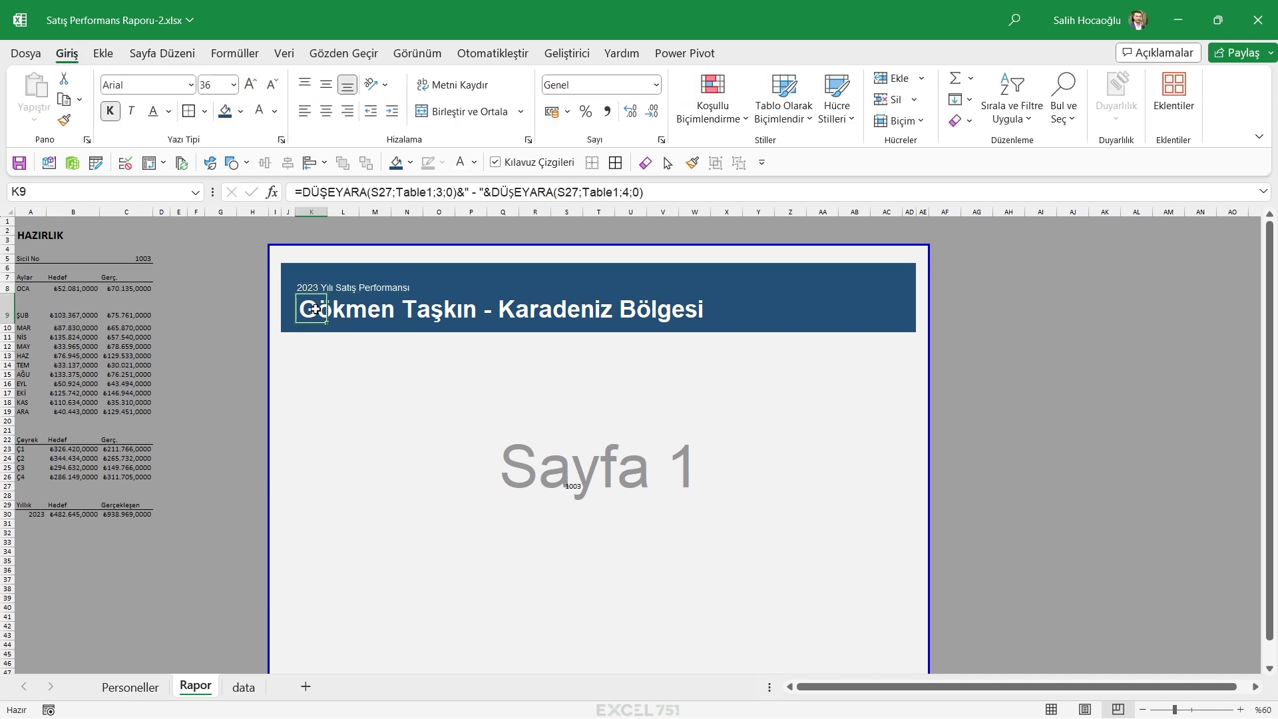
left_click(272, 85)
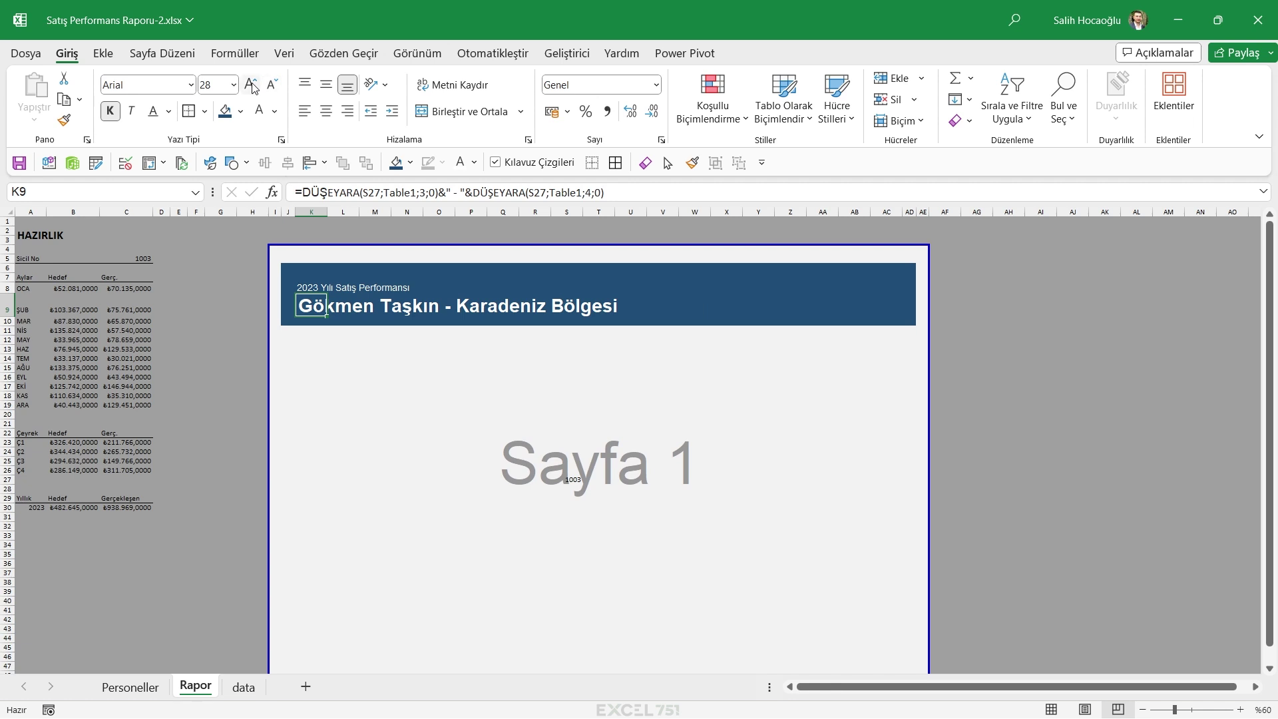
left_click(250, 85)
left_click(216, 85)
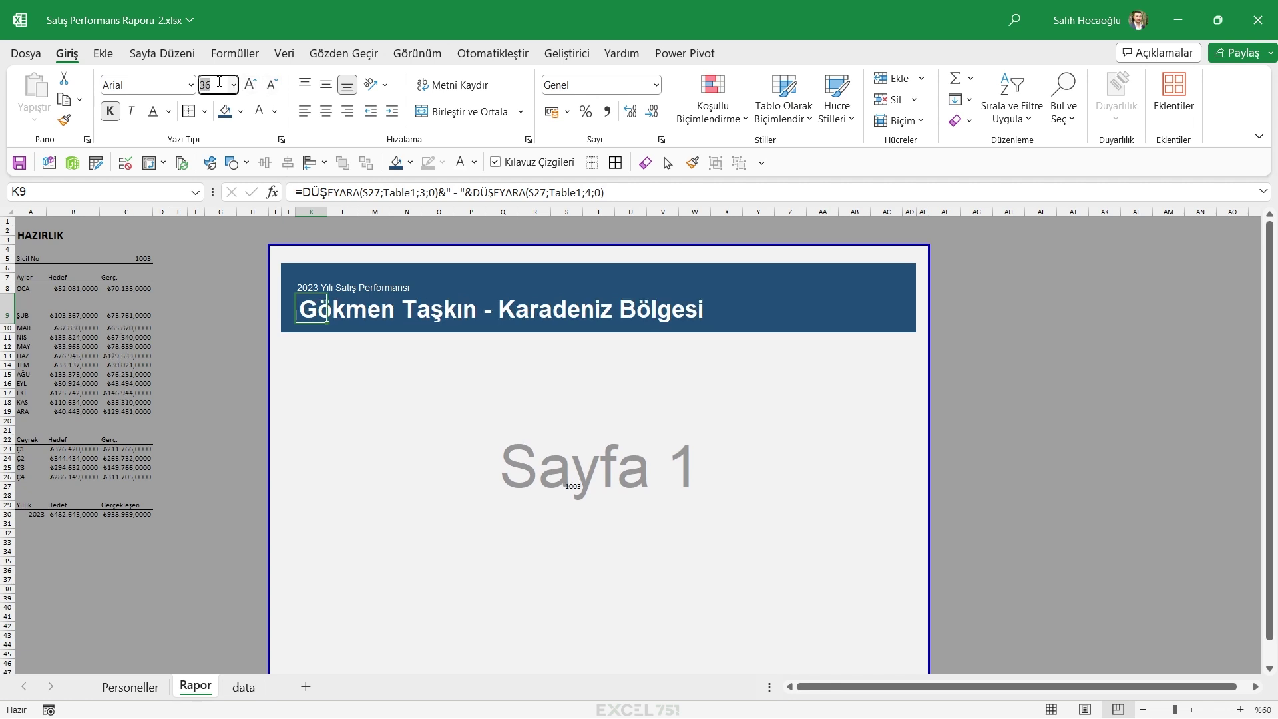
type("32")
key("Return")
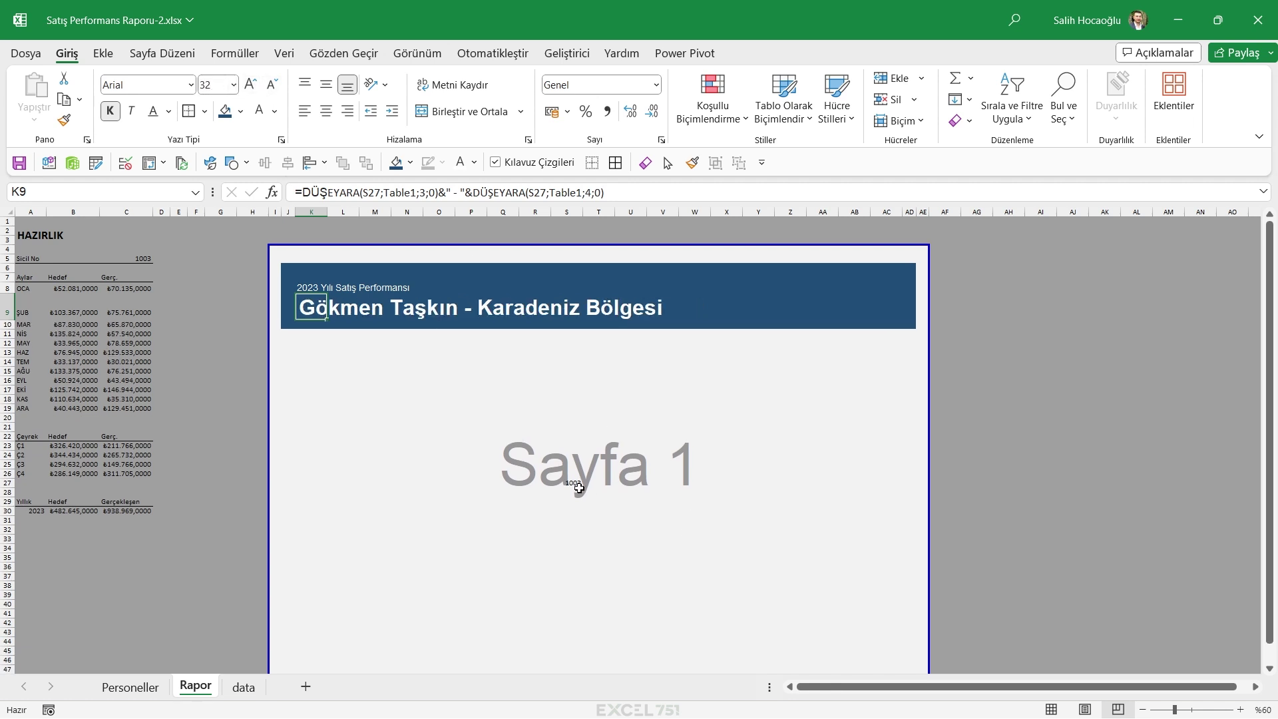
Move the 1003 value into banner cell AC9 with dark blue fill and white text
left_click_drag(578, 488, 882, 301)
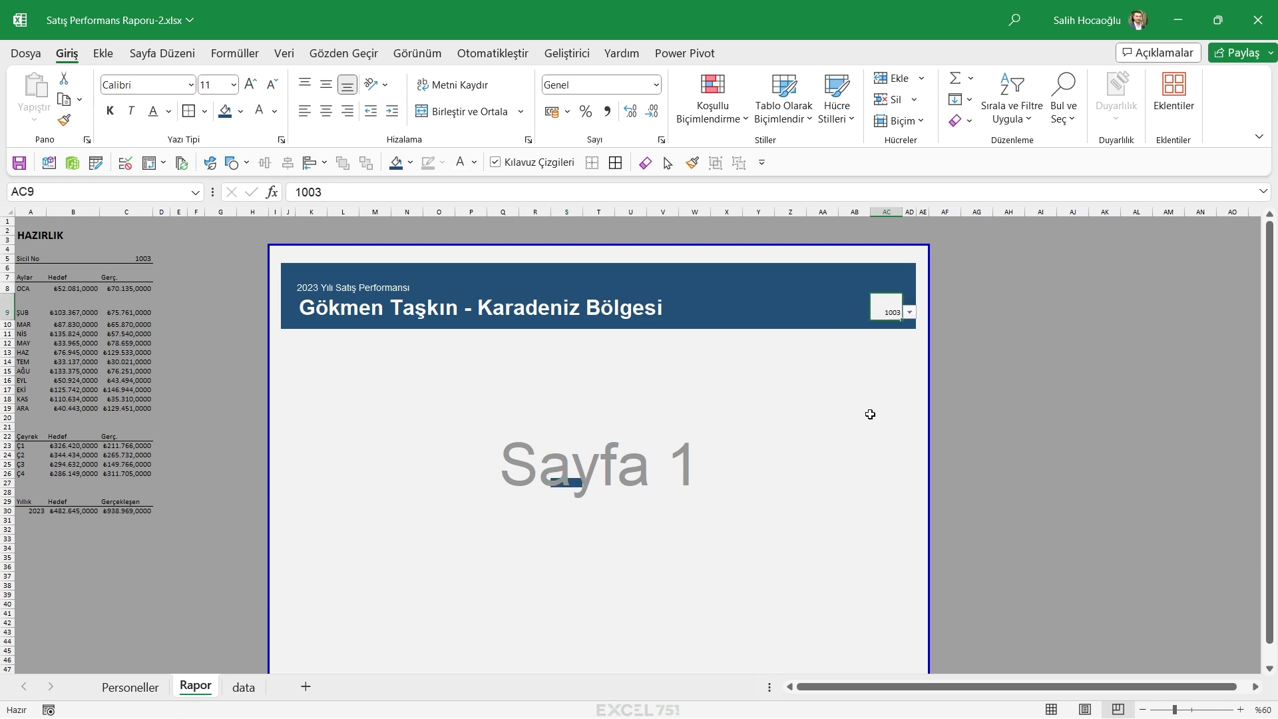
left_click(226, 111)
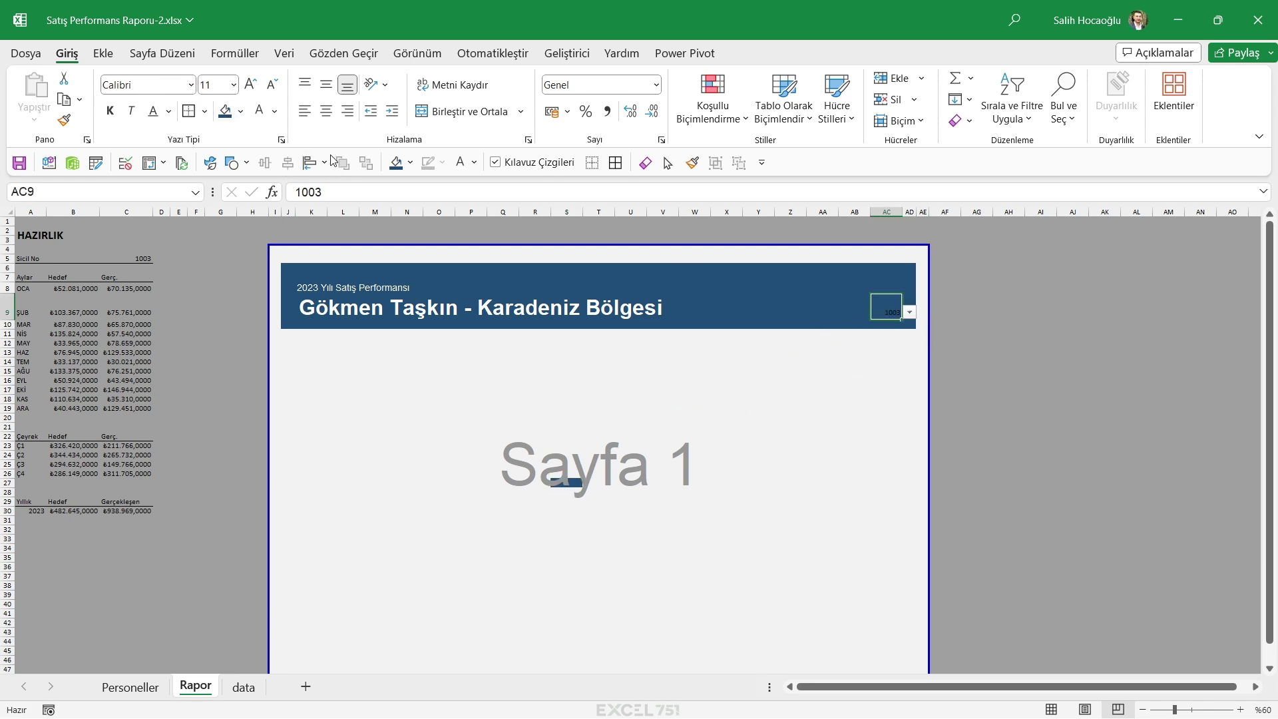
left_click(263, 113)
left_click(1036, 333)
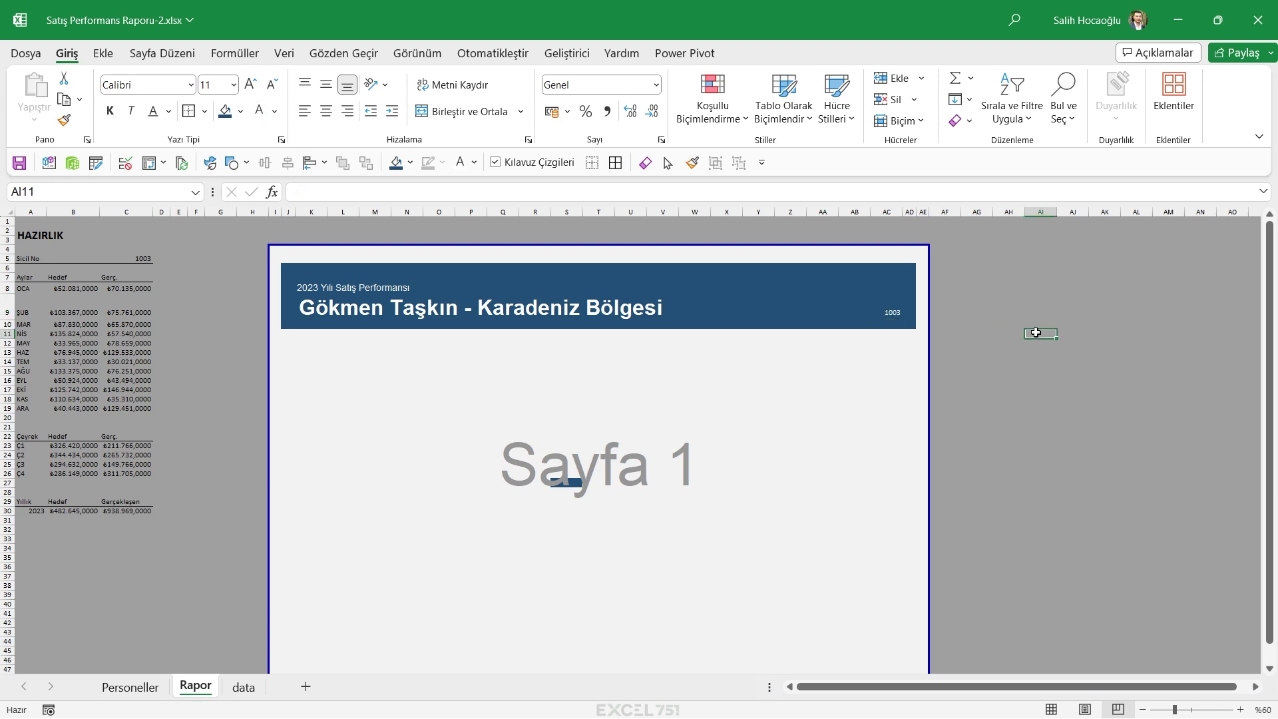
Type the label 'Sicil No' in the banner cell beside 1003
left_click(855, 313)
scroll(768, 379, "up", 5)
type("Si")
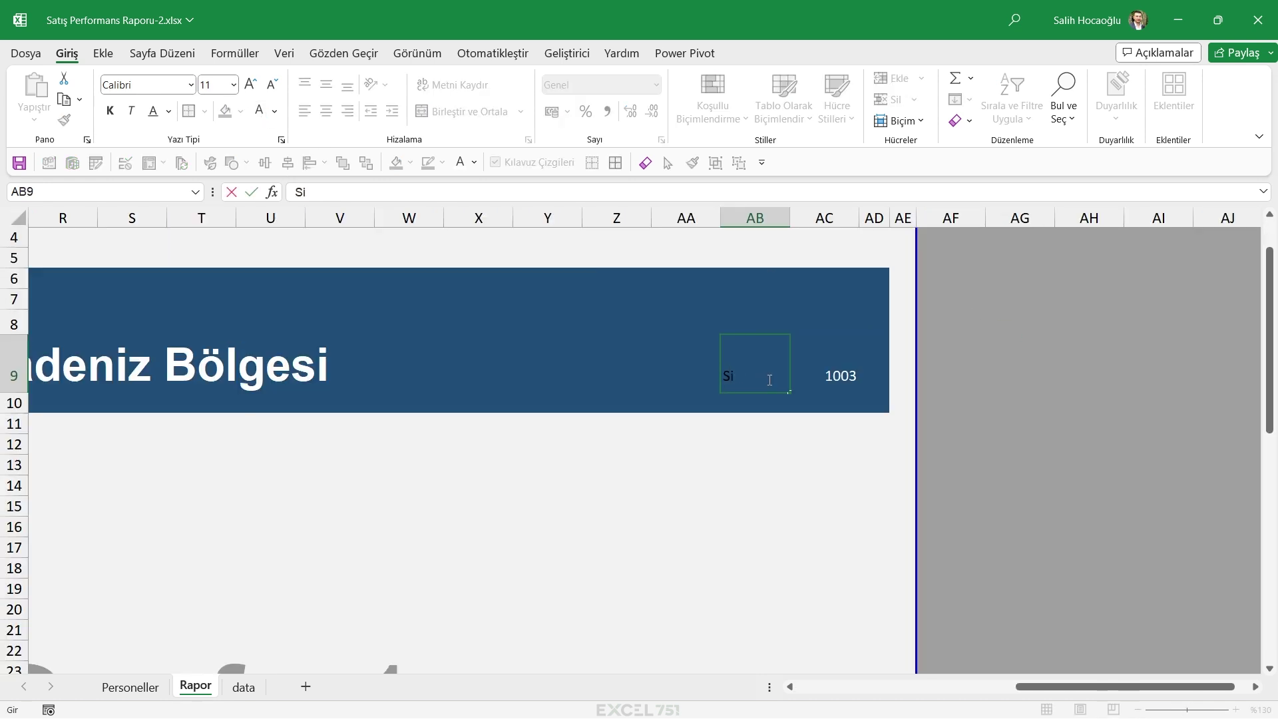
type("cil No")
key("Return")
scroll(769, 381, "up", 1)
left_click(763, 554)
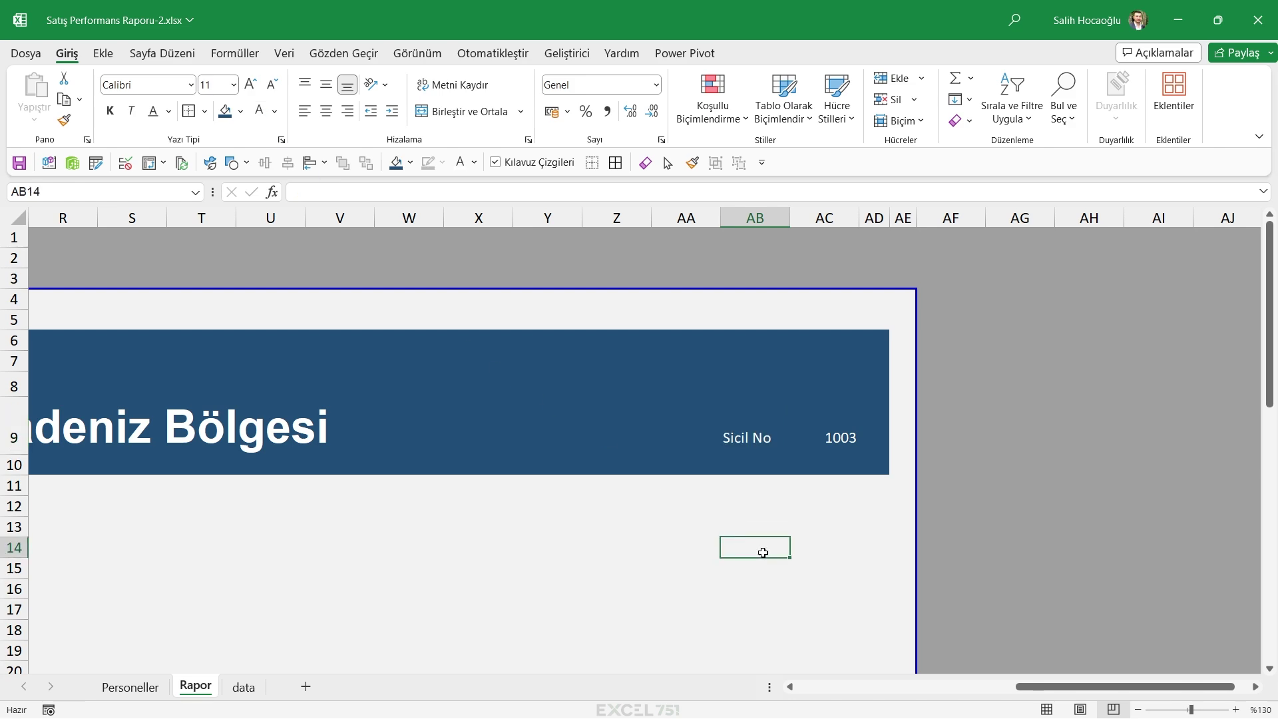
scroll(733, 533, "down", 5)
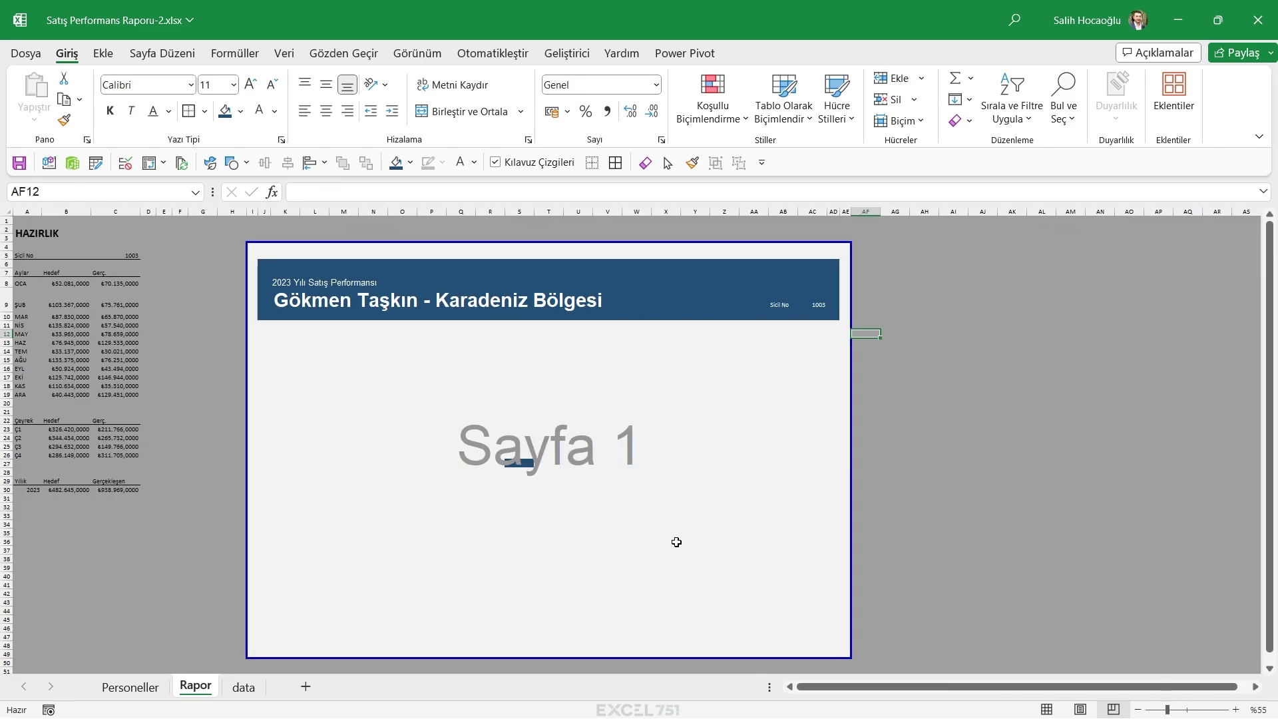
Copy and paste a report cell in place, then return the sheet to Normal view
left_click(519, 463)
key("ctrl+c")
key("ctrl+v")
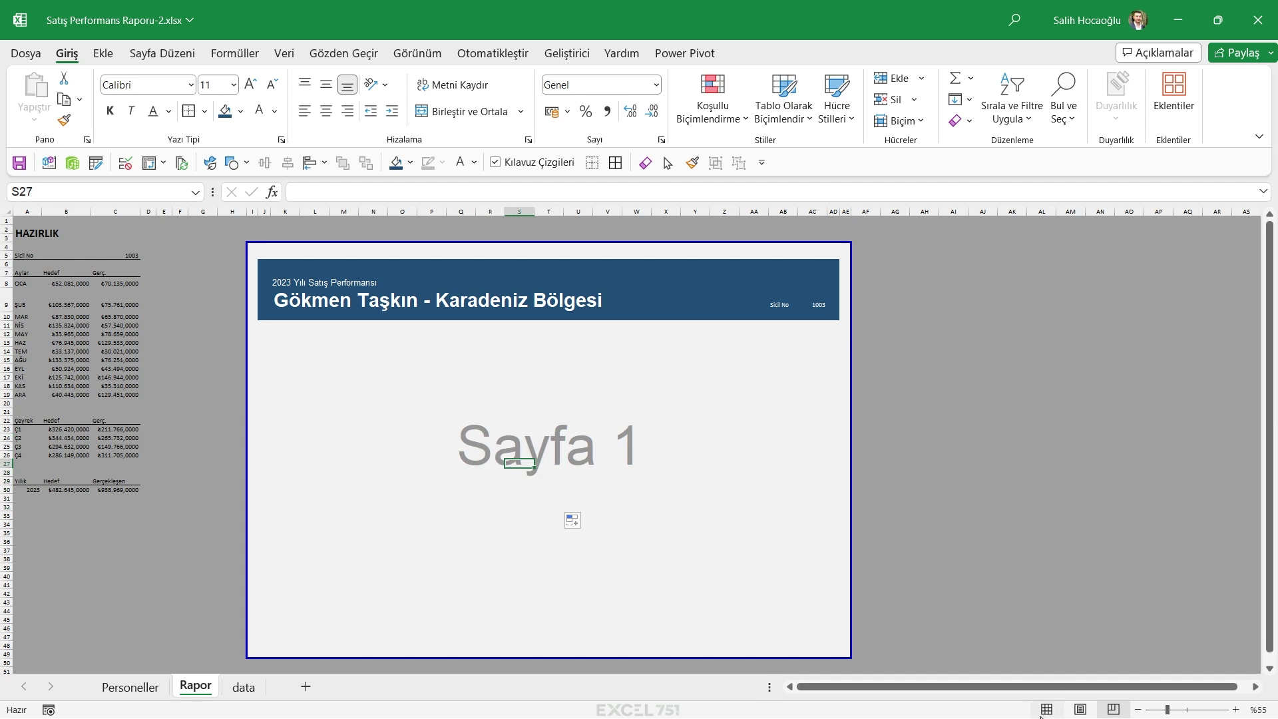
left_click(1066, 628)
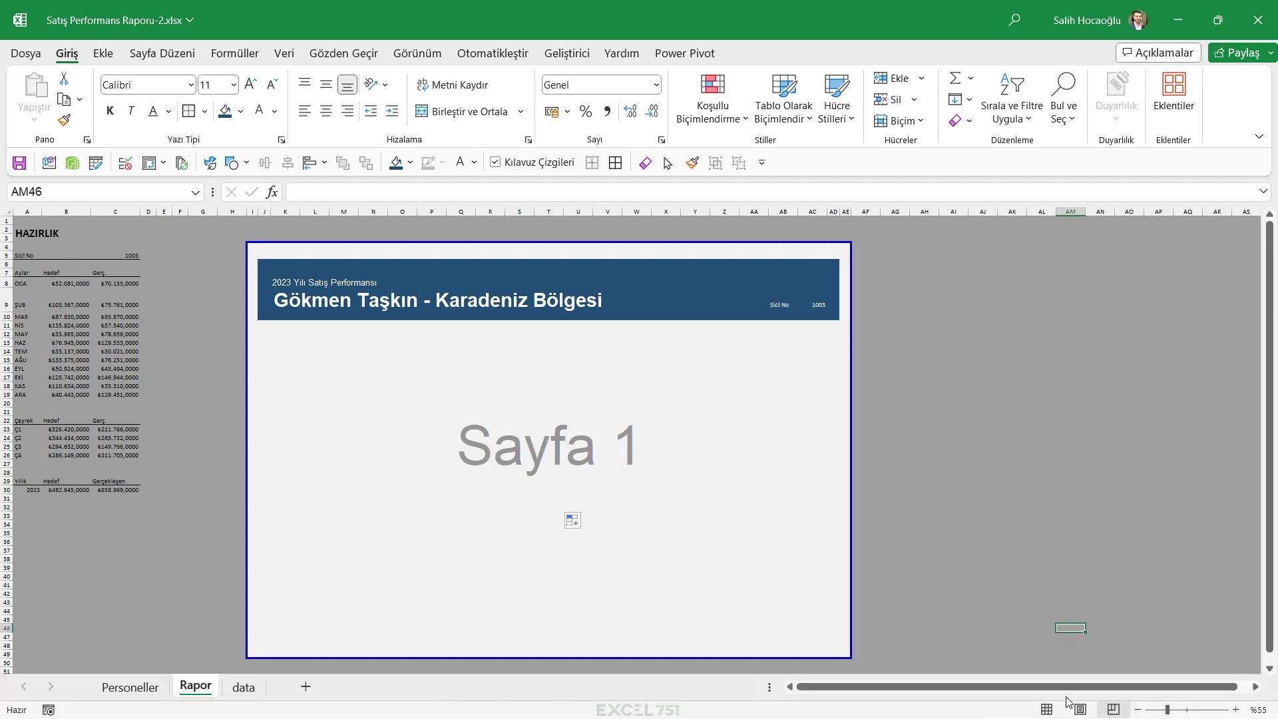
left_click(1046, 710)
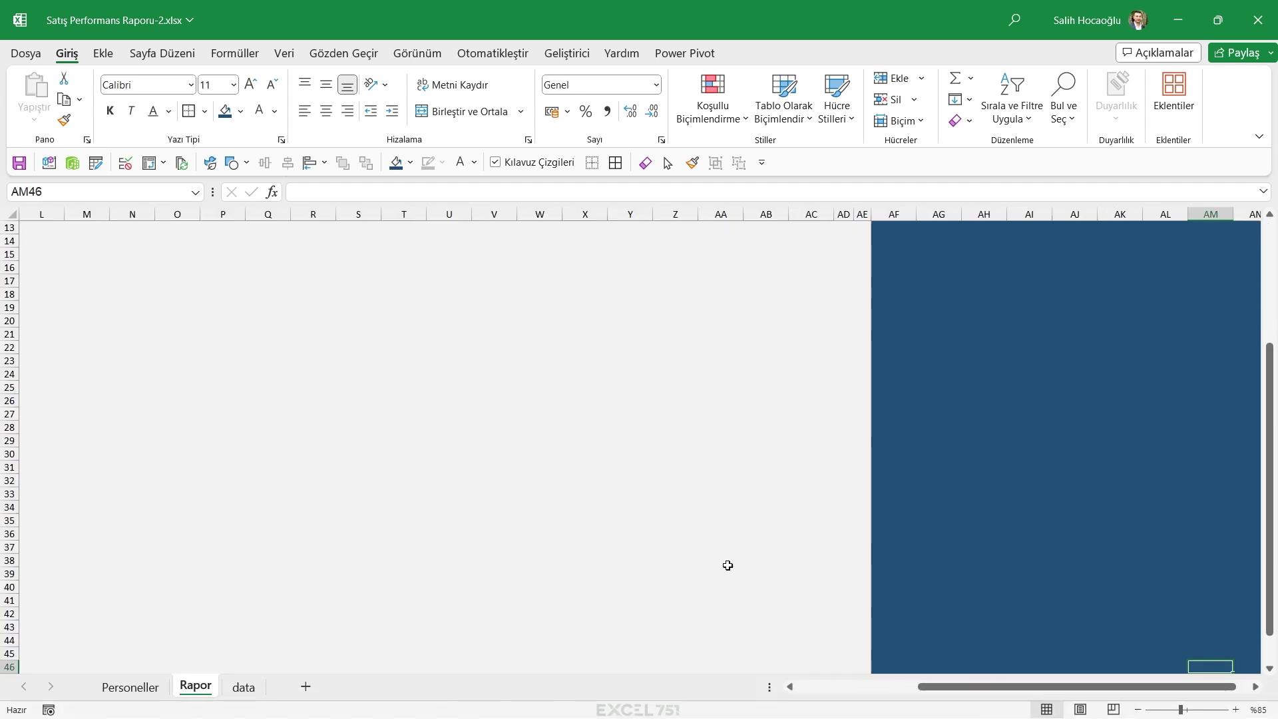
Give the whole report area a thick outside border and check the print preview
scroll(402, 408, "down", 2, "ctrl")
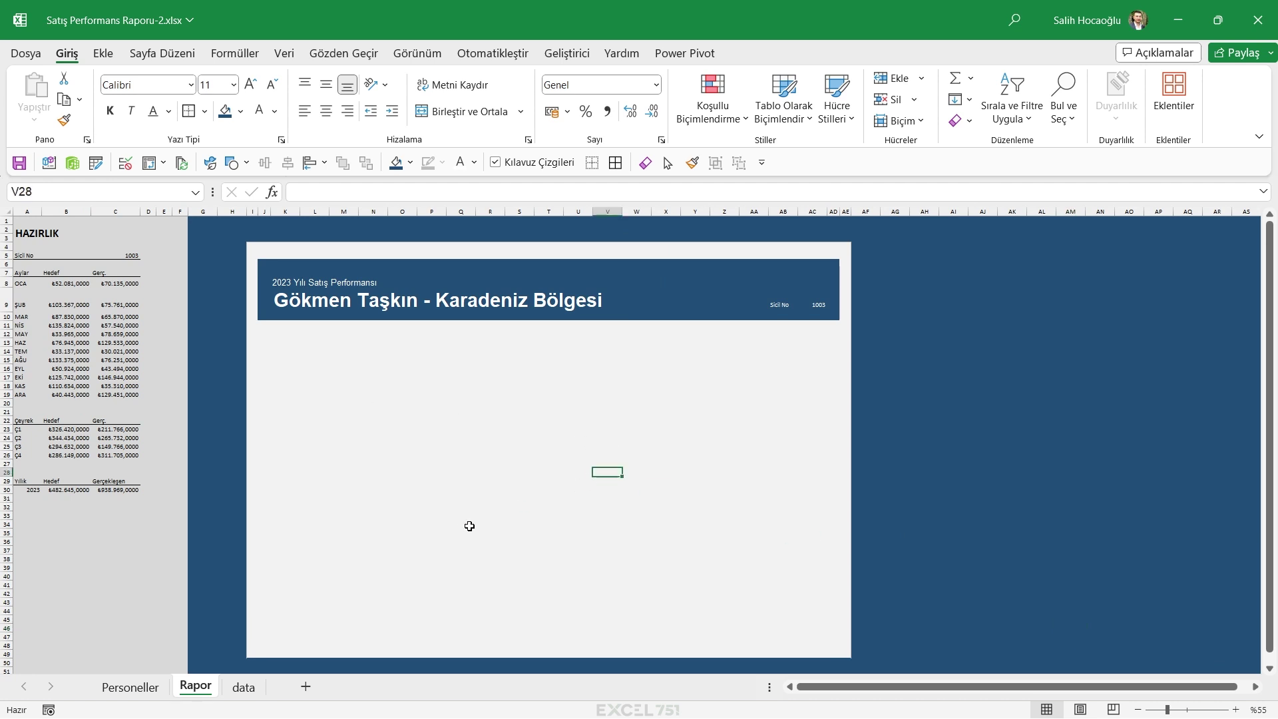
mouse_move(250, 245)
left_mouse_down()
mouse_move(846, 639)
mouse_move(849, 656)
left_mouse_up()
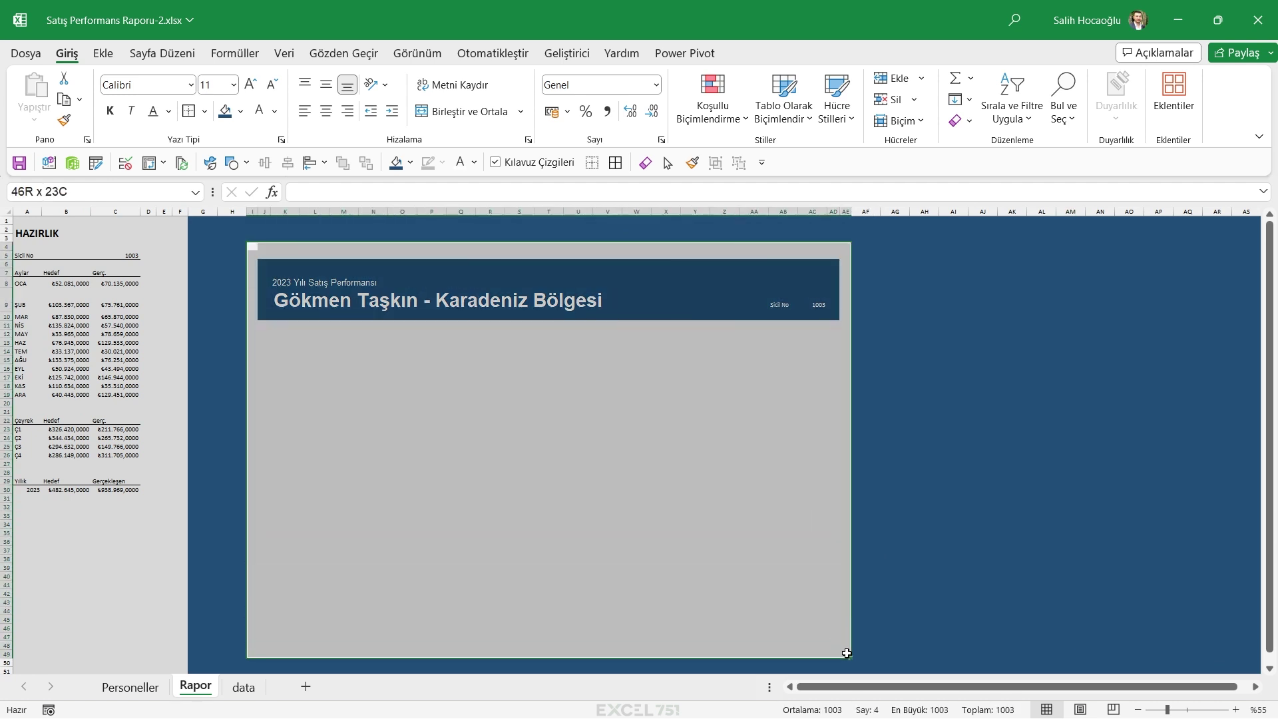
left_click(205, 110)
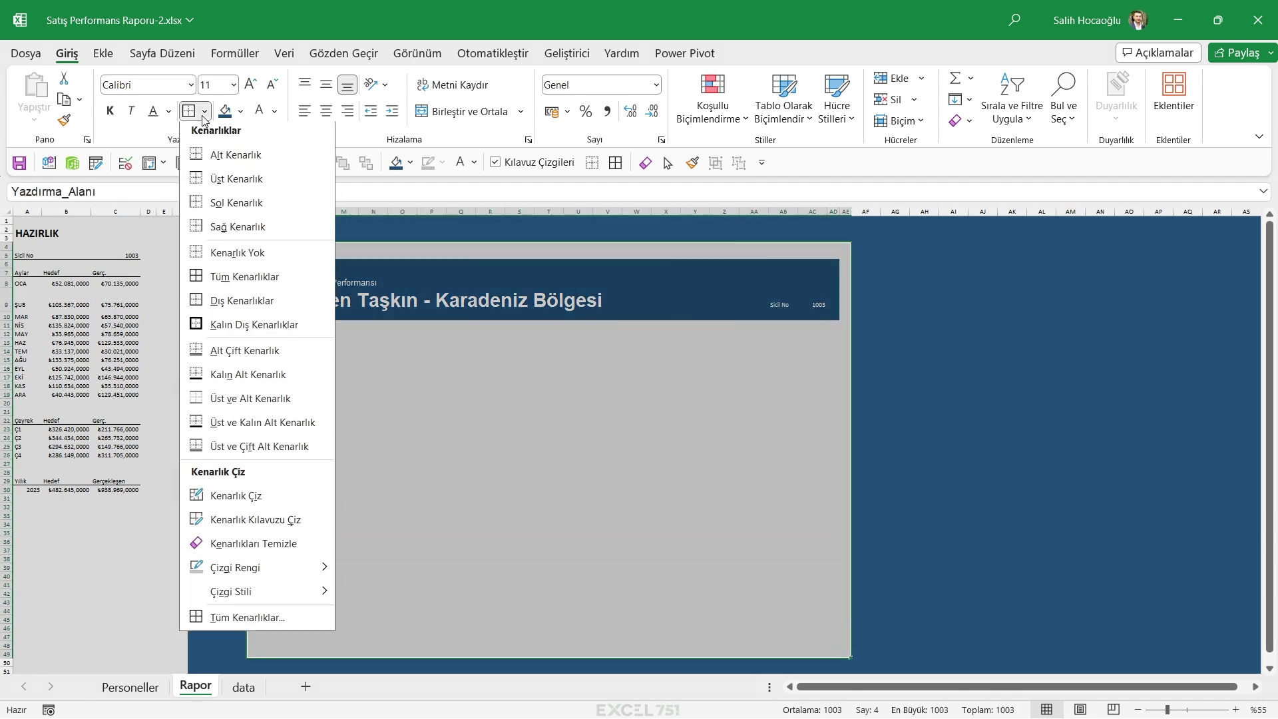
left_click(254, 328)
left_click(406, 378)
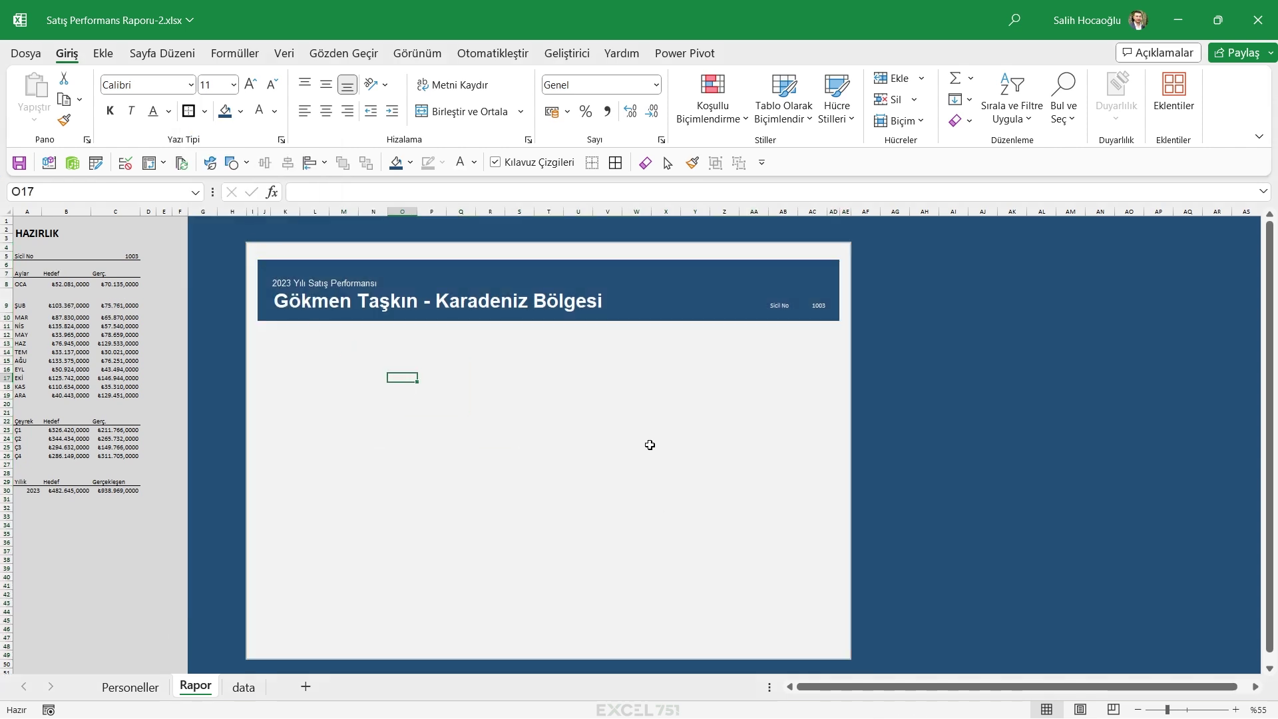
key("ctrl+p")
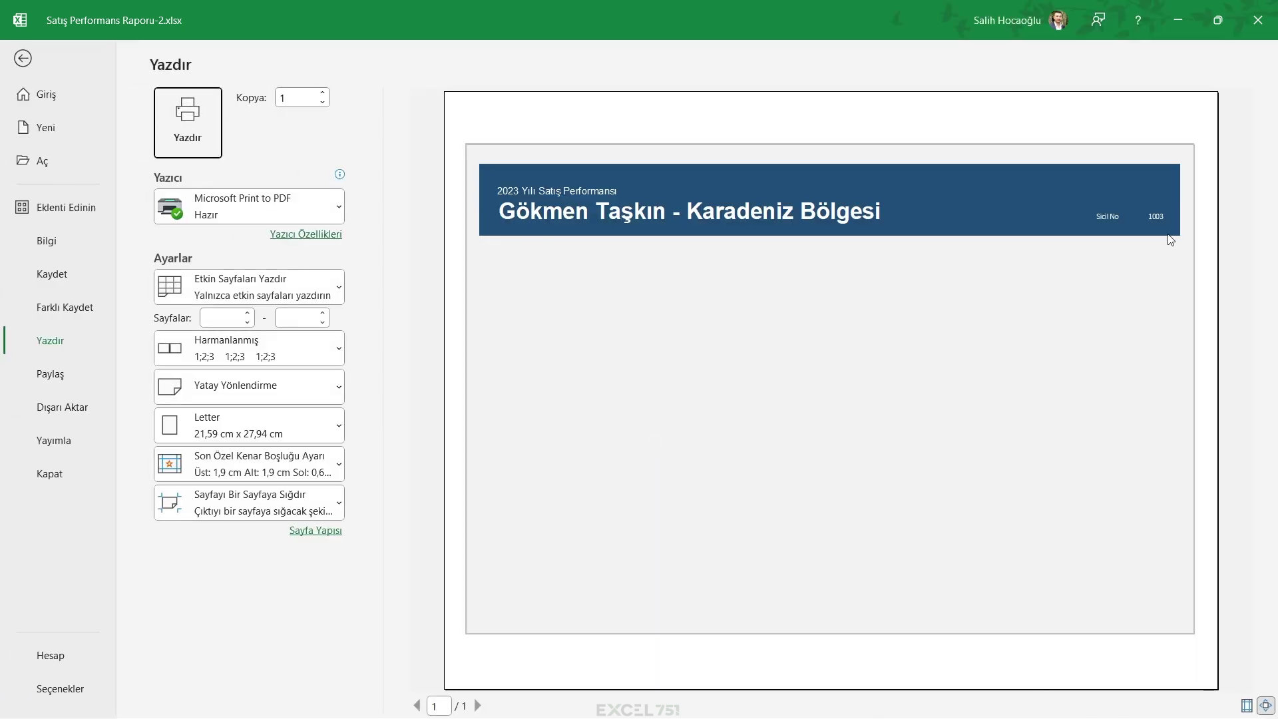
key("Escape")
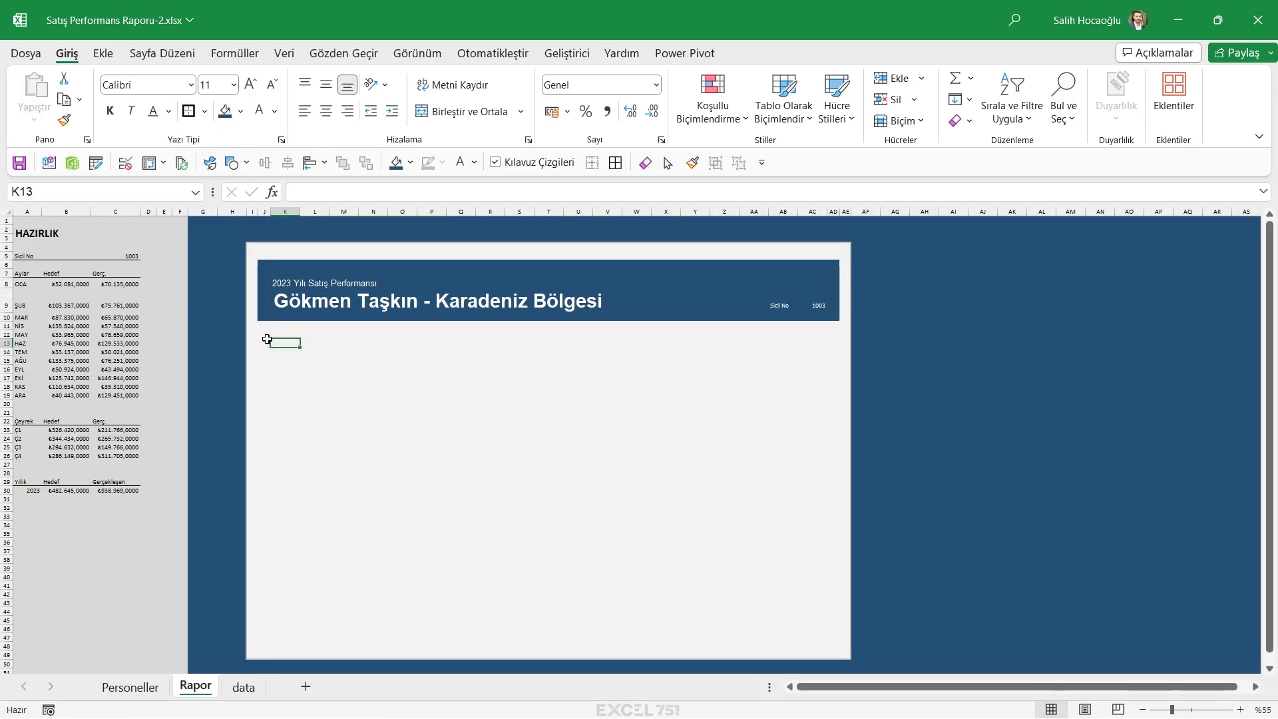
Enter the DÜŞEYARA(AC9;Table1;2;0) photo lookup in K14
scroll(267, 345, "up", 1, "ctrl")
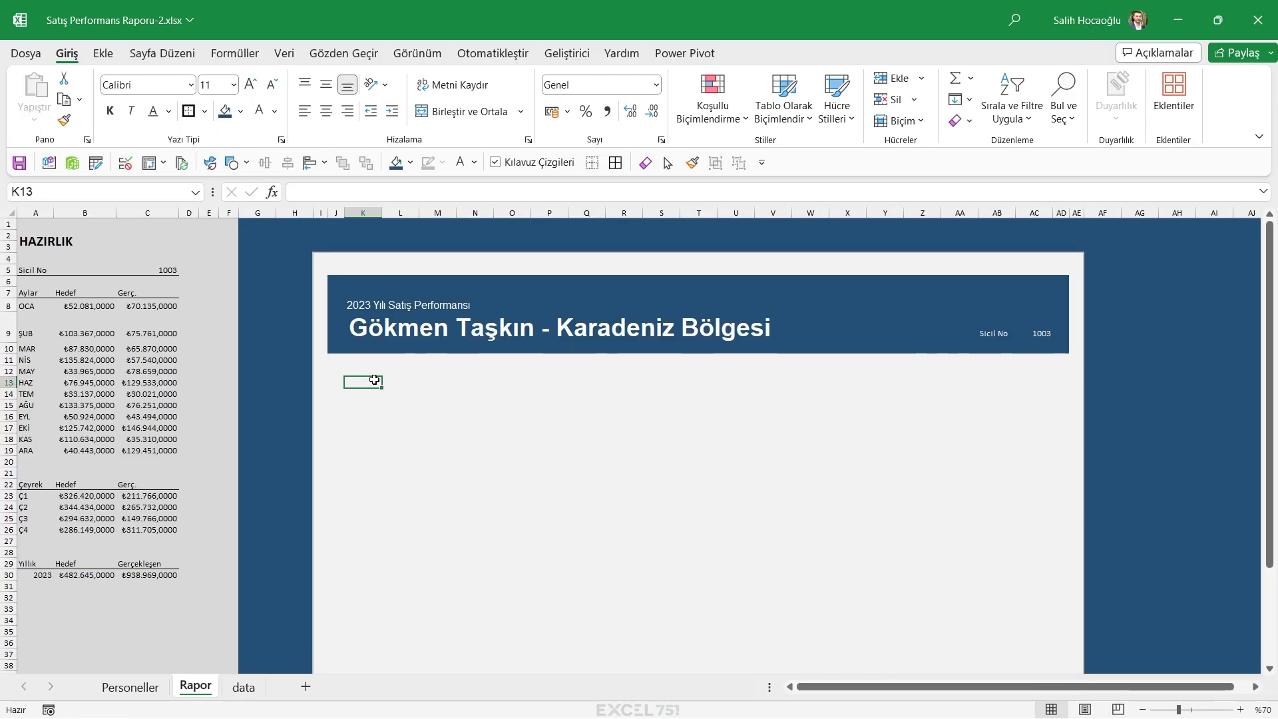
left_click(370, 395)
left_click(356, 377)
type("=DÜE")
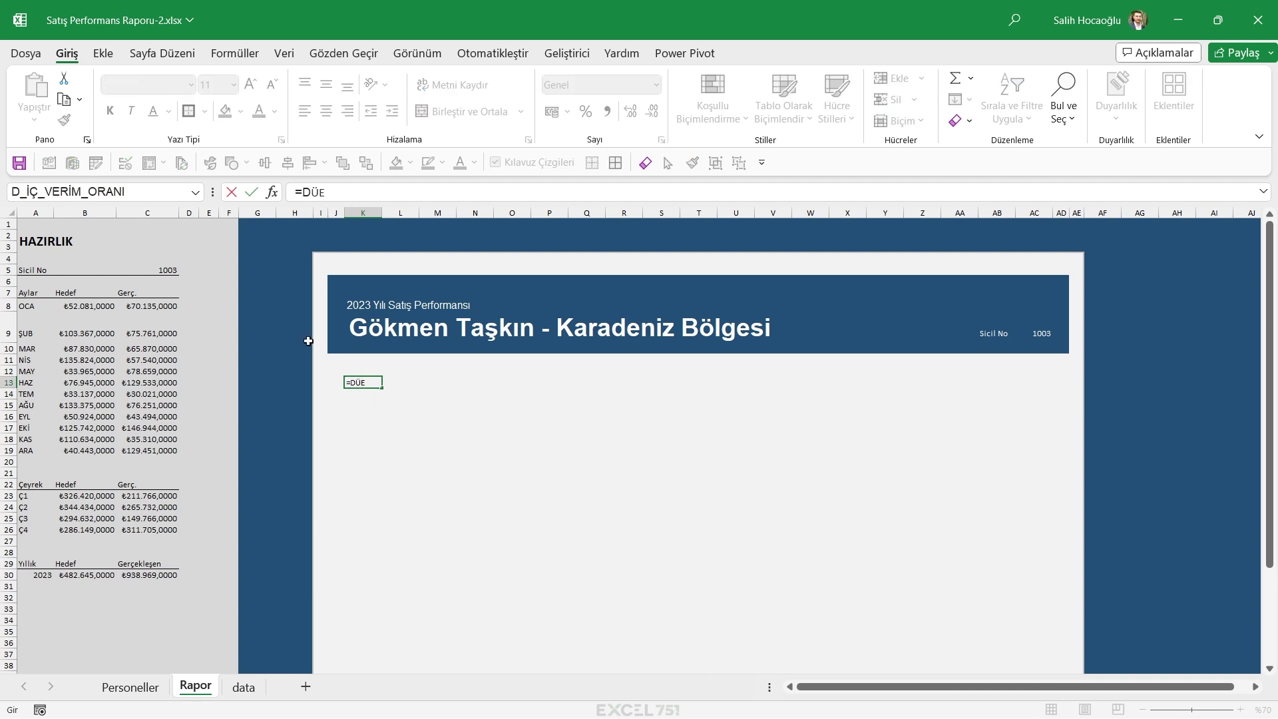
key("Escape")
left_click(389, 324)
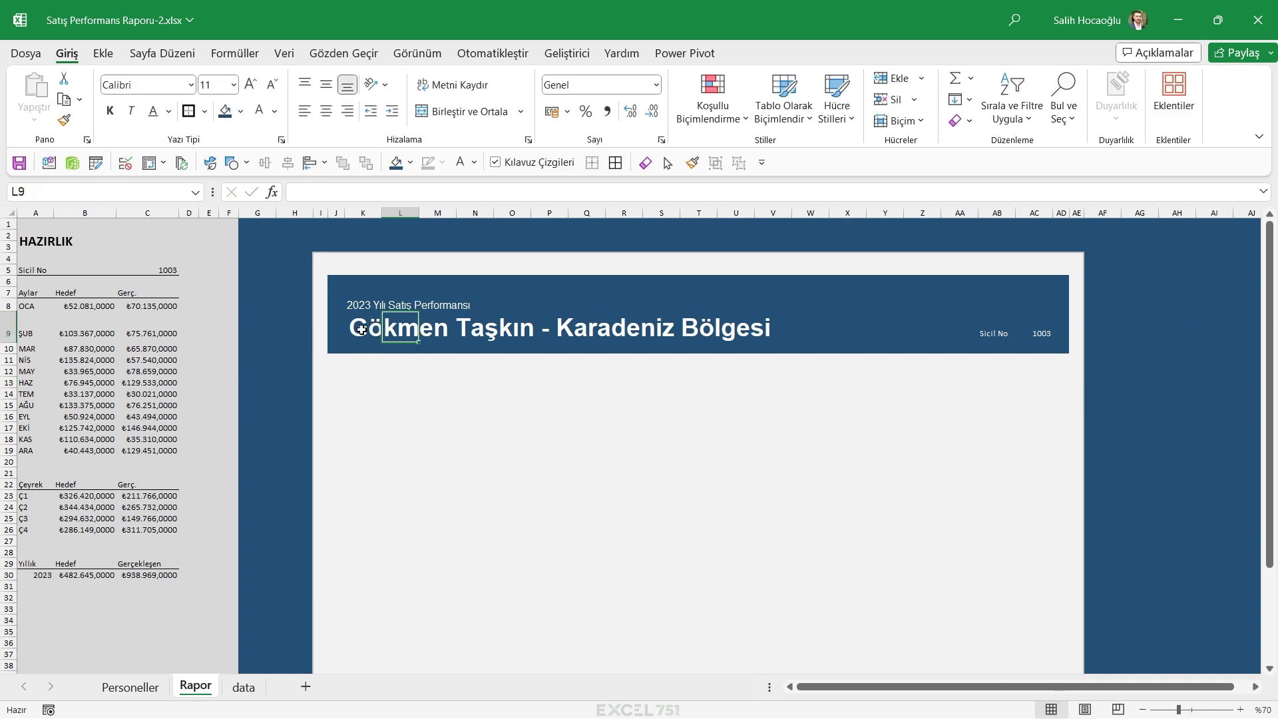
left_click(355, 338)
key("F2")
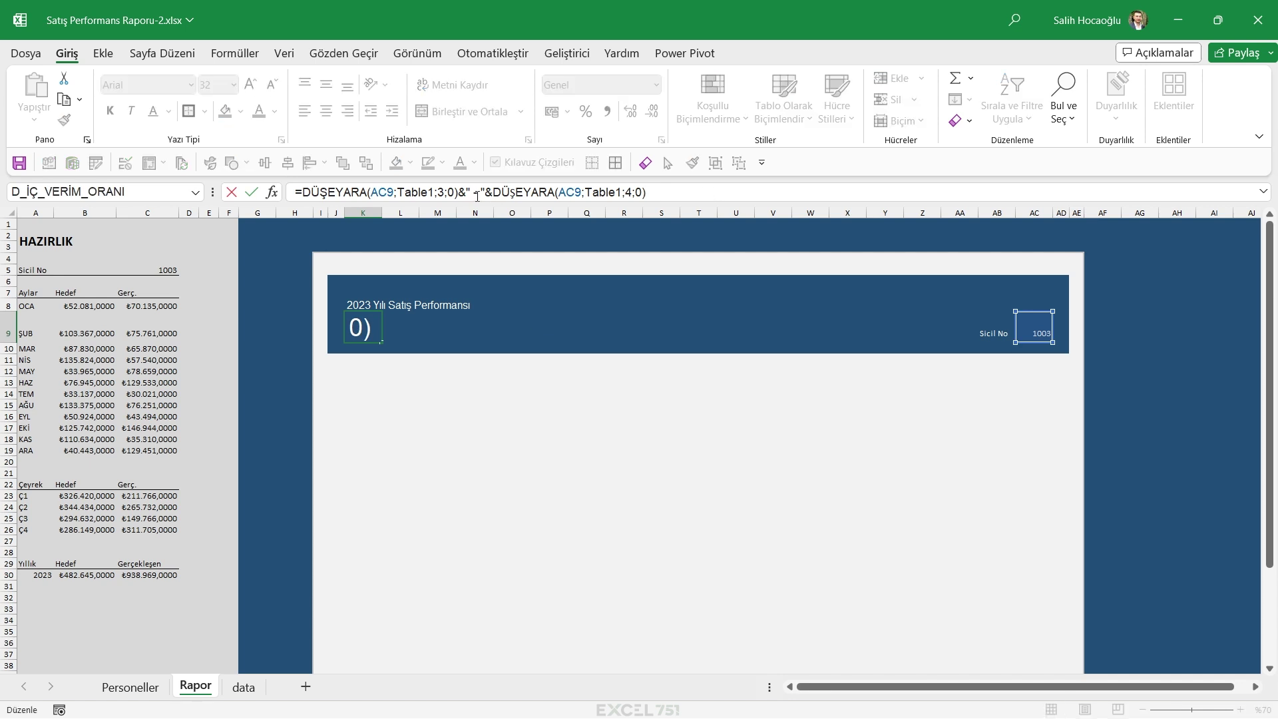
left_click_drag(460, 195, 294, 193)
key("ctrl+c")
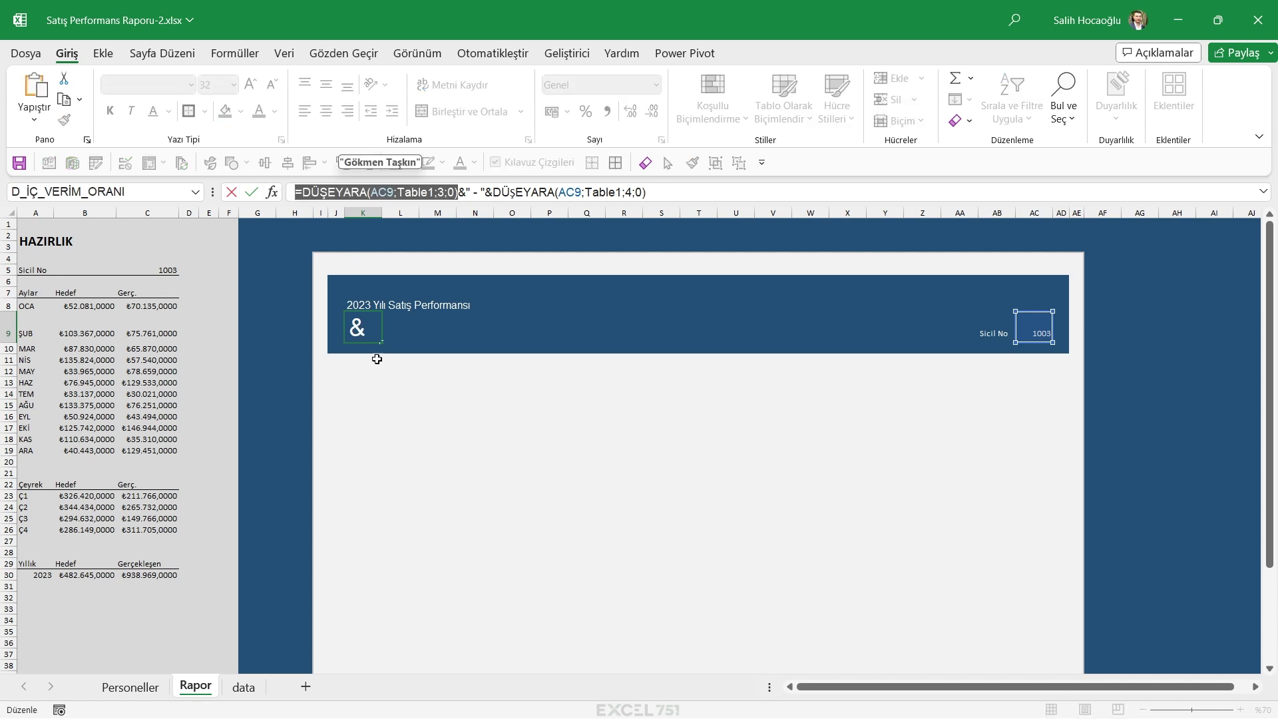
left_click(363, 373)
left_click(358, 392)
double_click(358, 392)
key("ctrl+v")
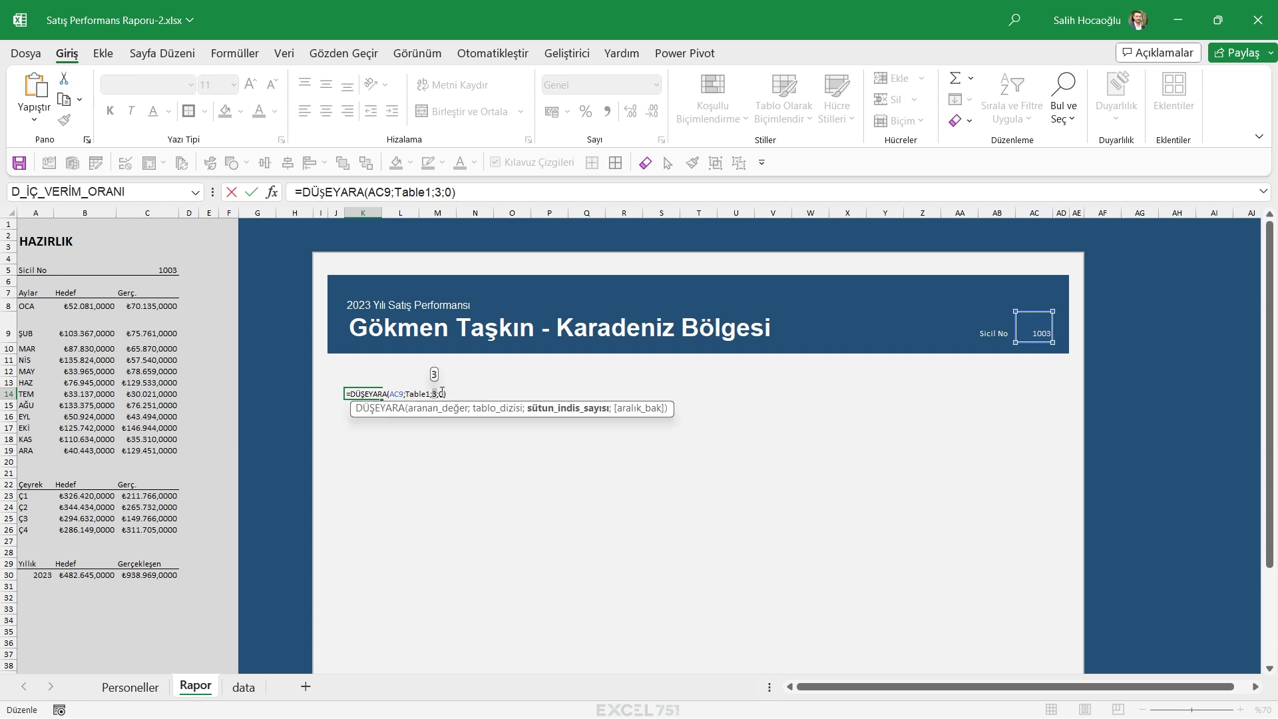
key("Return")
Merge and centre K14:M26 and fill it white
left_click(353, 394)
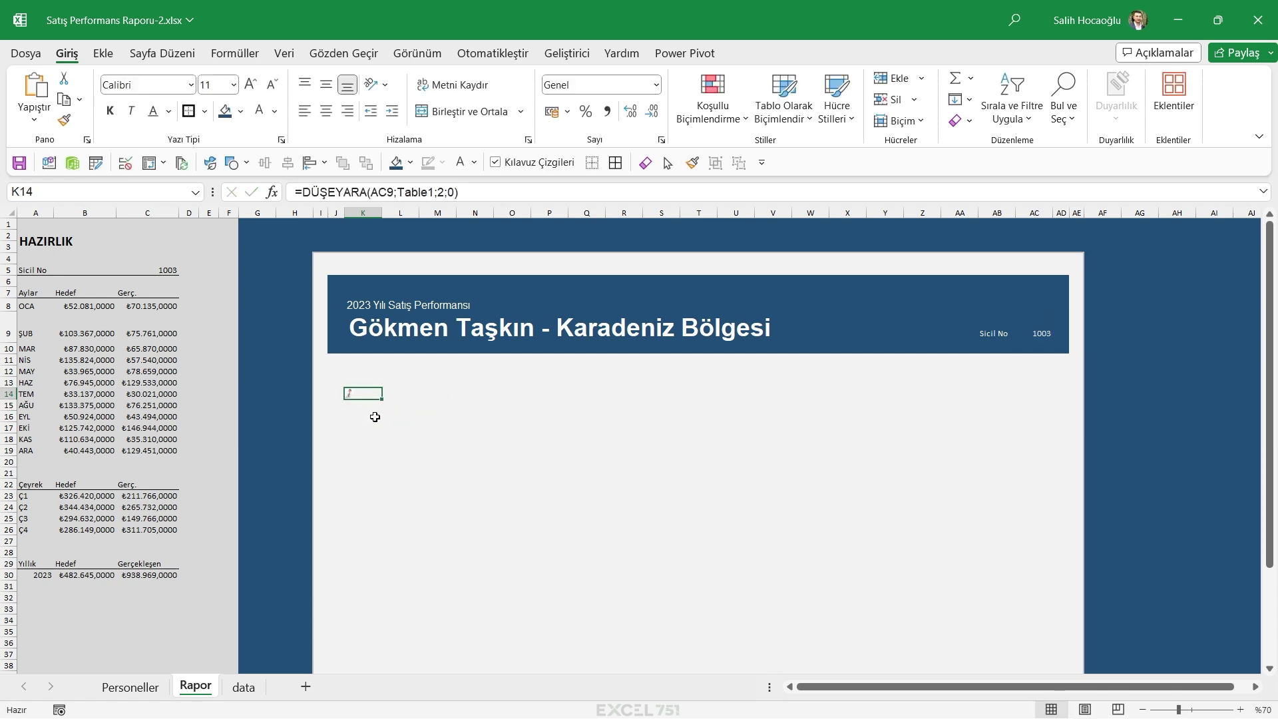
left_click_drag(352, 394, 433, 526)
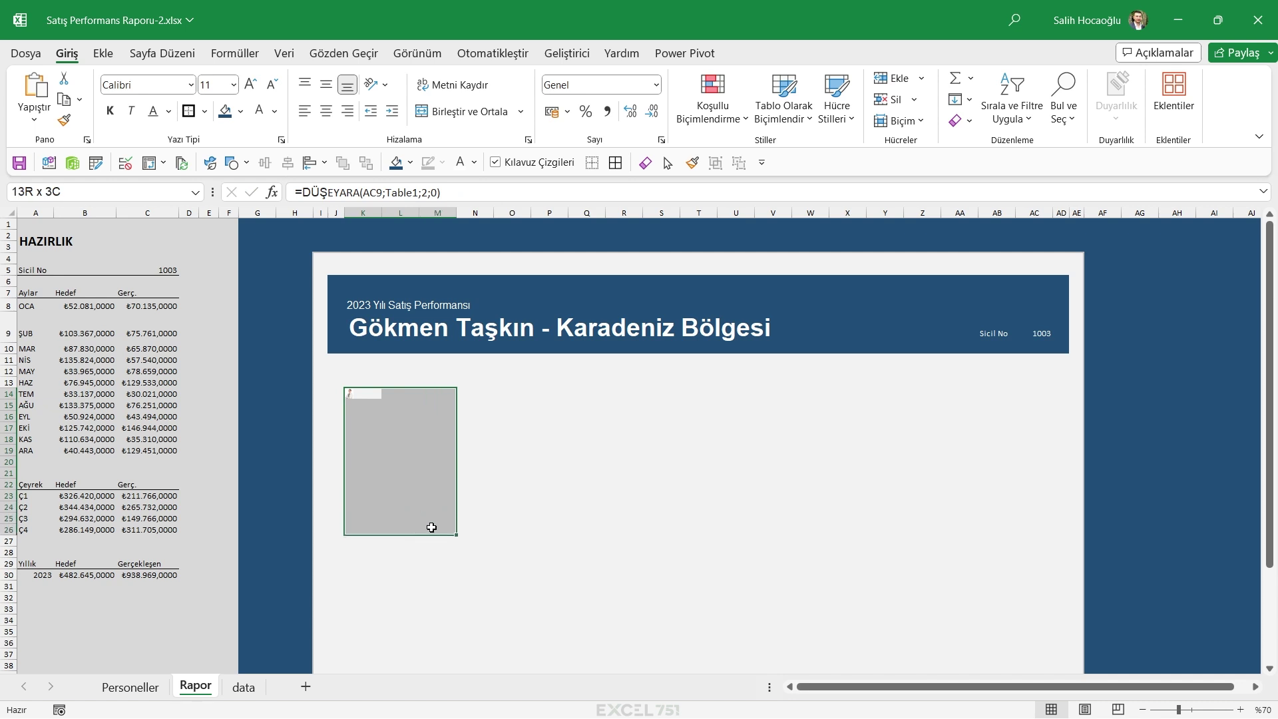
left_click(466, 111)
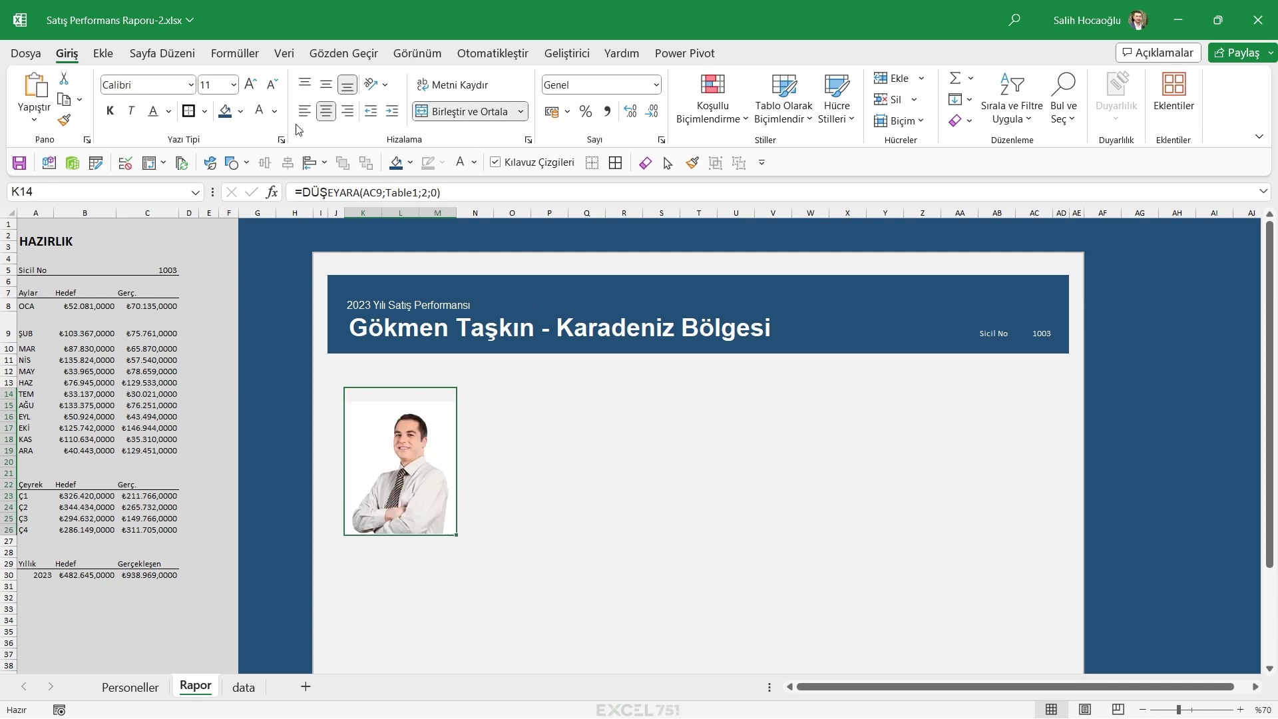
left_click(240, 111)
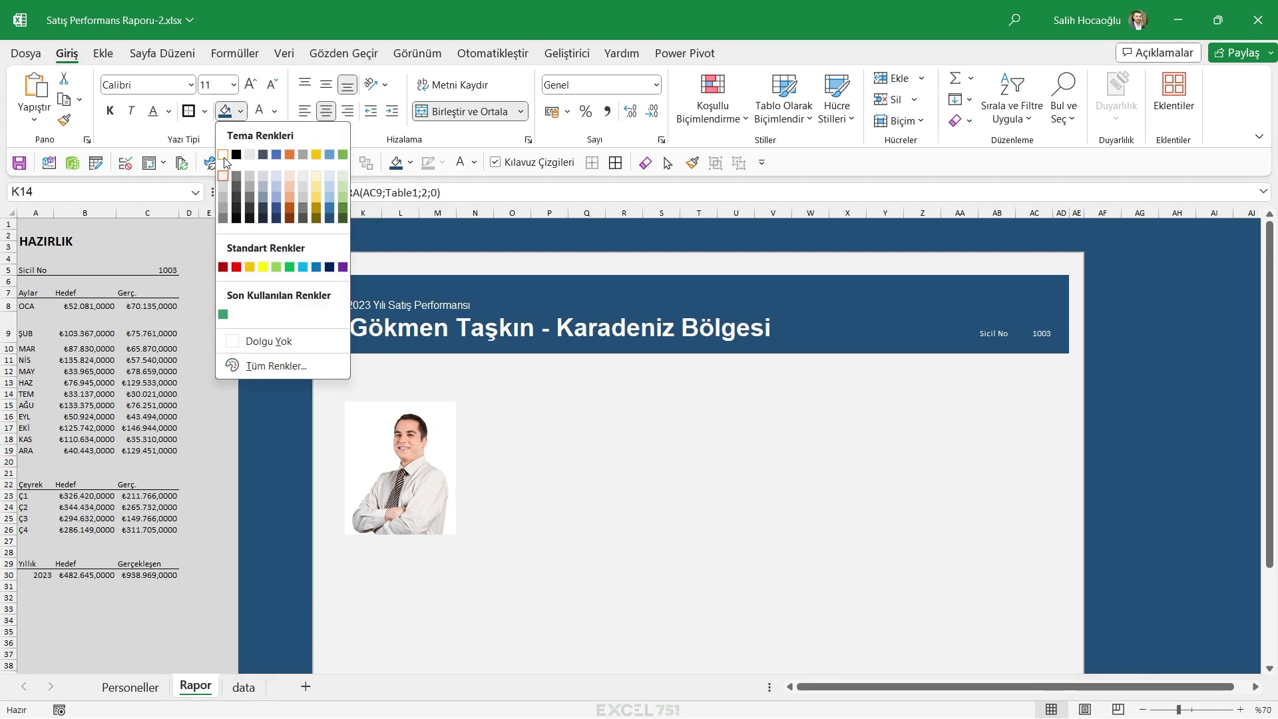
left_click(223, 157)
Border the photo area and narrow columns J and N
left_click_drag(339, 382, 467, 458)
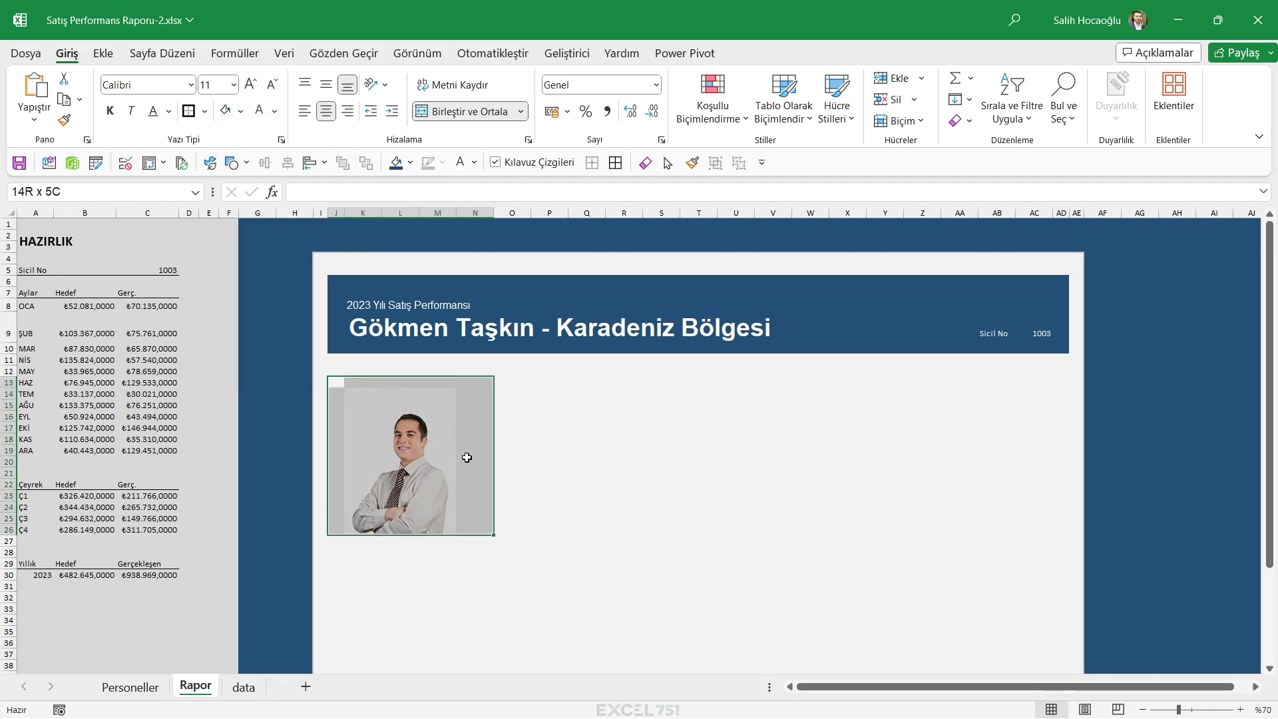
left_click_drag(460, 533, 460, 552)
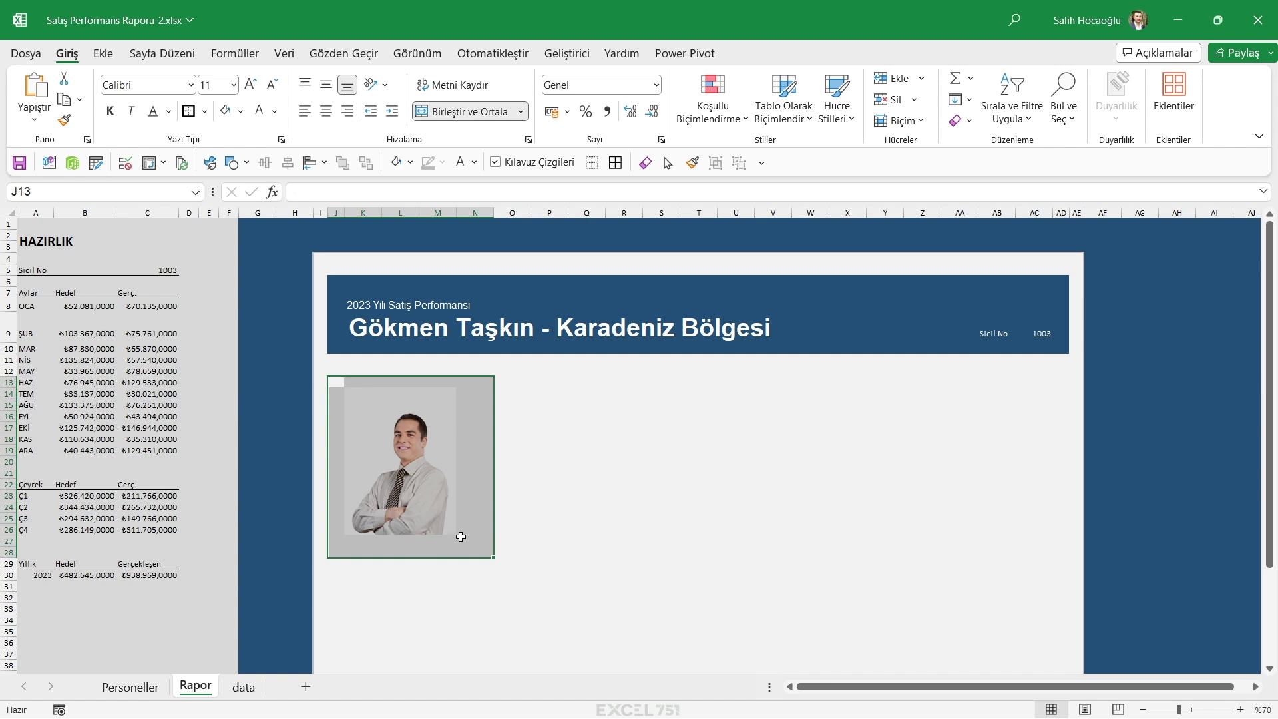
left_click(205, 111)
left_click(247, 306)
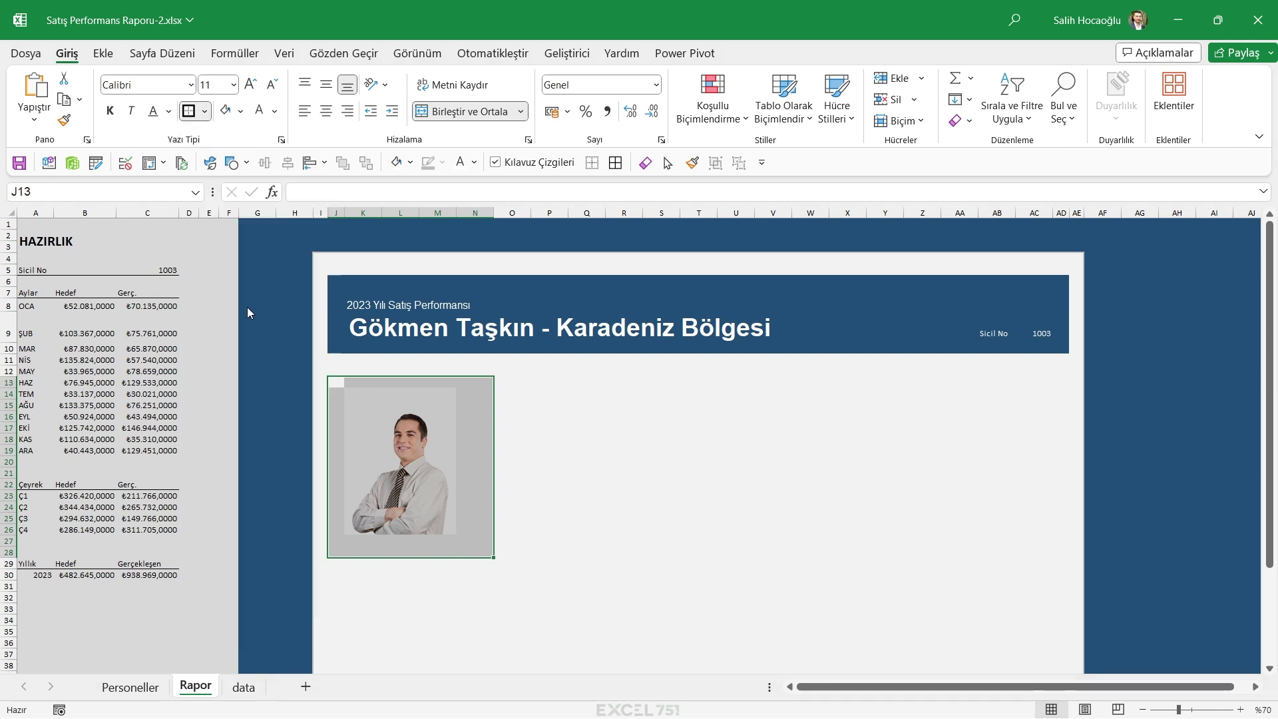
left_click(476, 213)
left_click(341, 213, "ctrl")
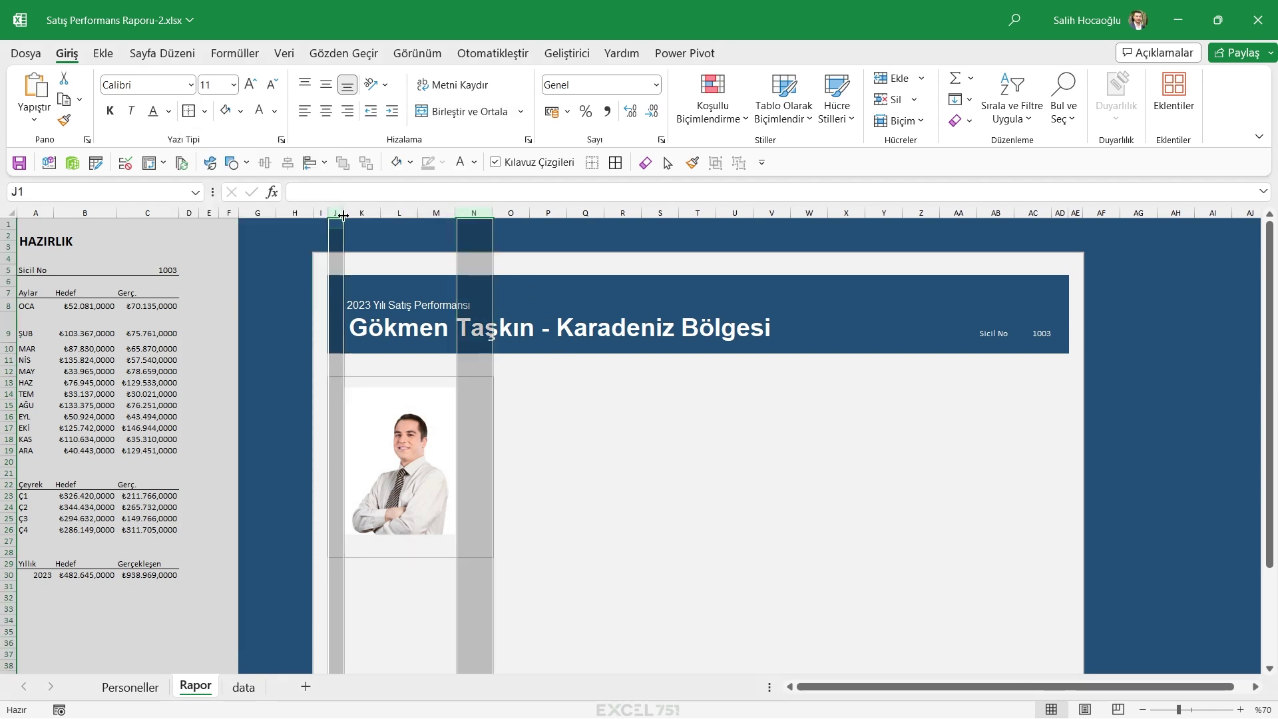
left_click_drag(343, 215, 342, 215)
left_click(605, 485)
Merge the cells around the photo into one framed J13:N27 block
scroll(617, 531, "up", 3)
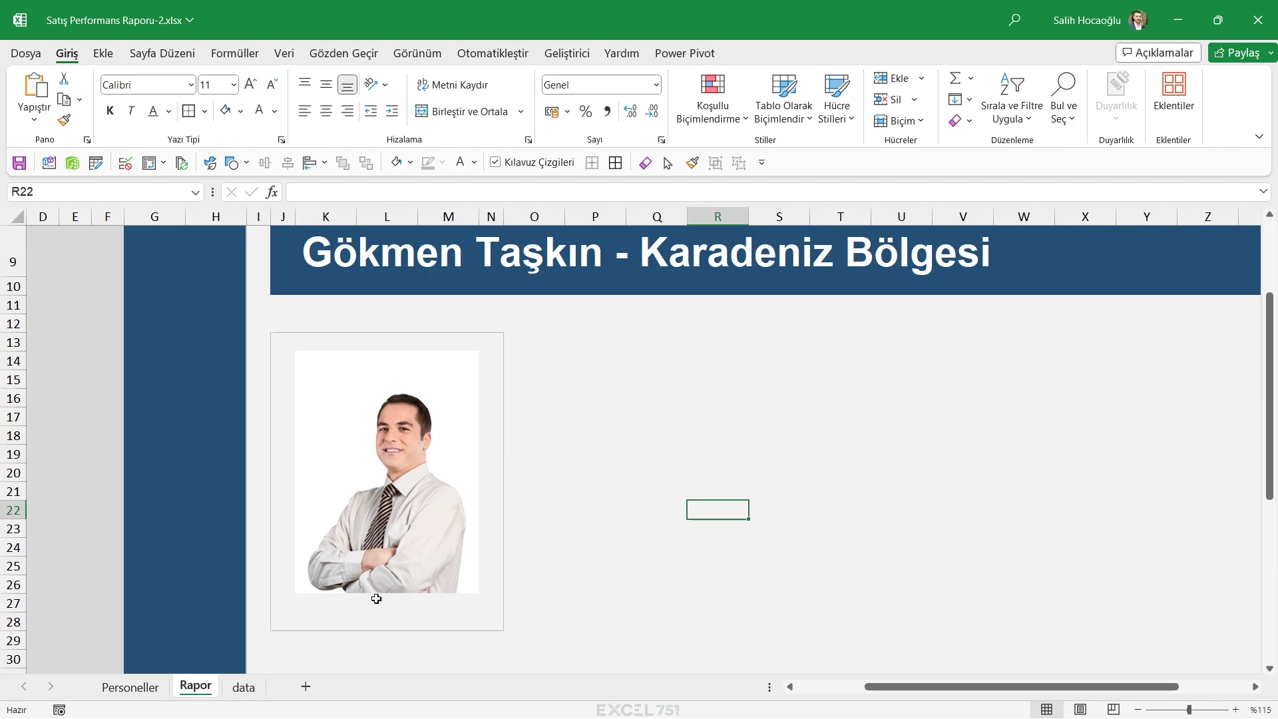
left_click(20, 613)
left_click(341, 621)
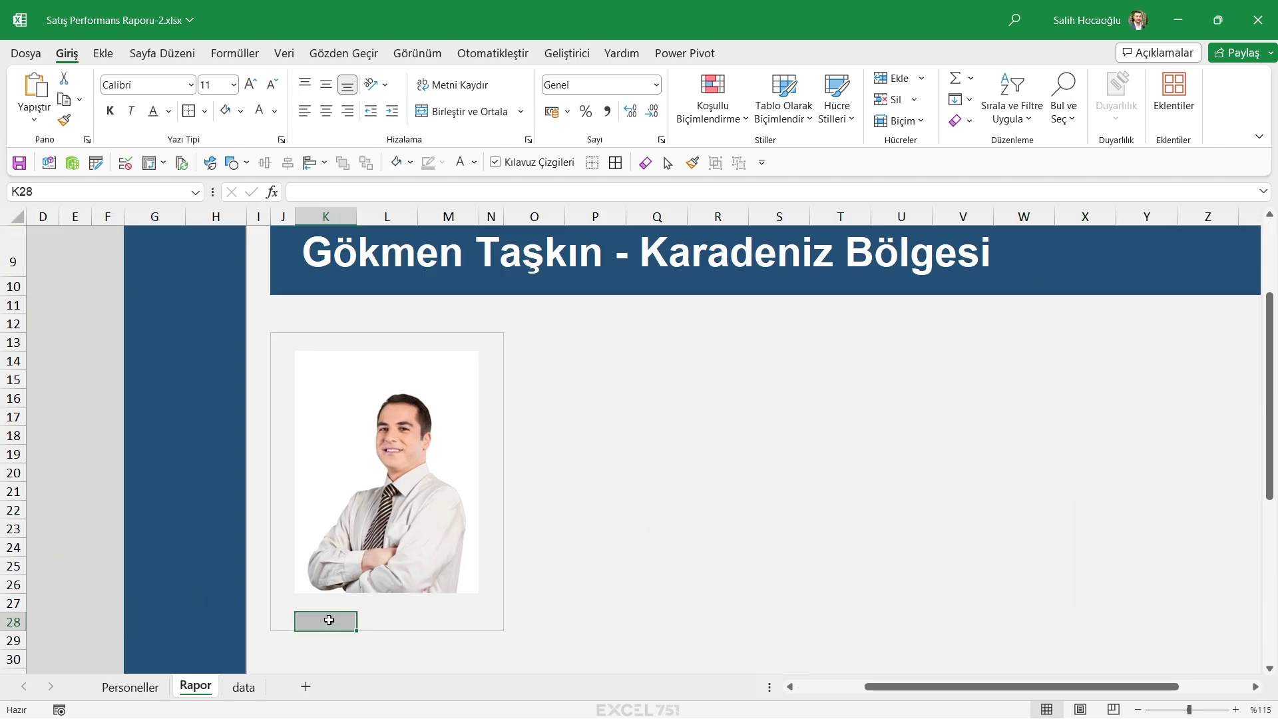
left_click_drag(532, 623, 246, 634)
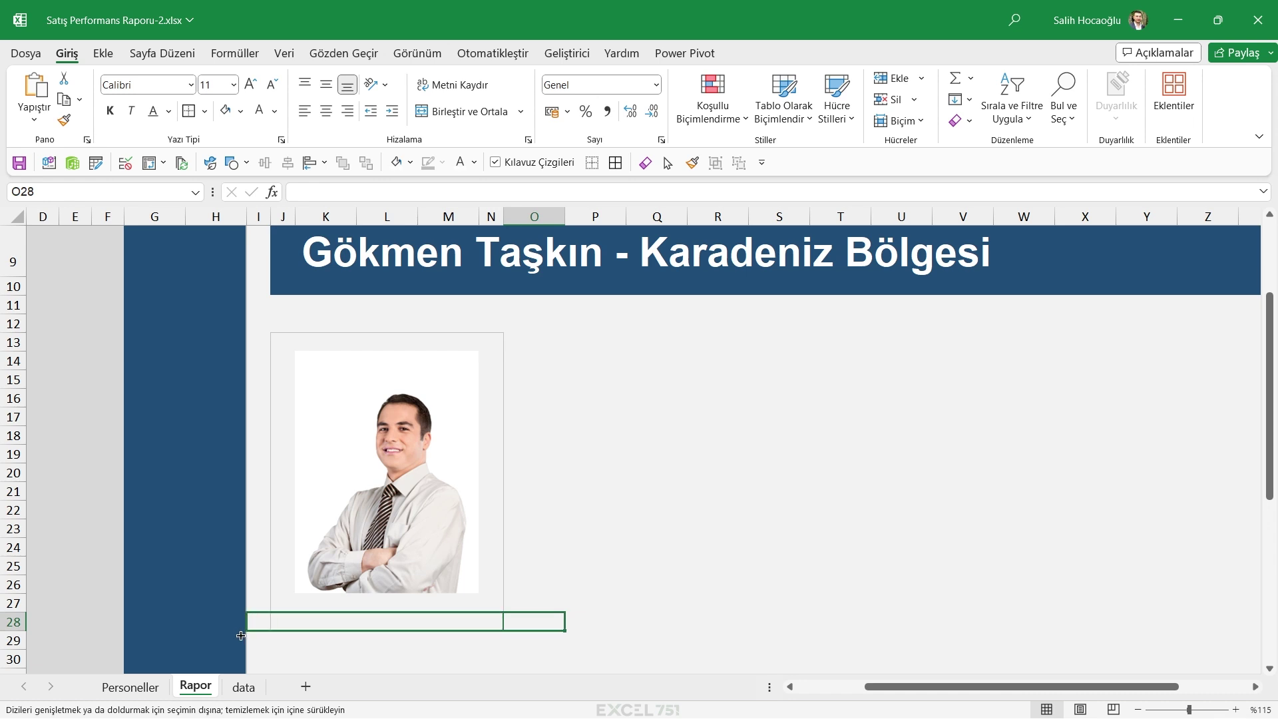
mouse_move(494, 602)
left_mouse_down()
mouse_move(359, 392)
mouse_move(286, 346)
left_mouse_up()
left_click(460, 111)
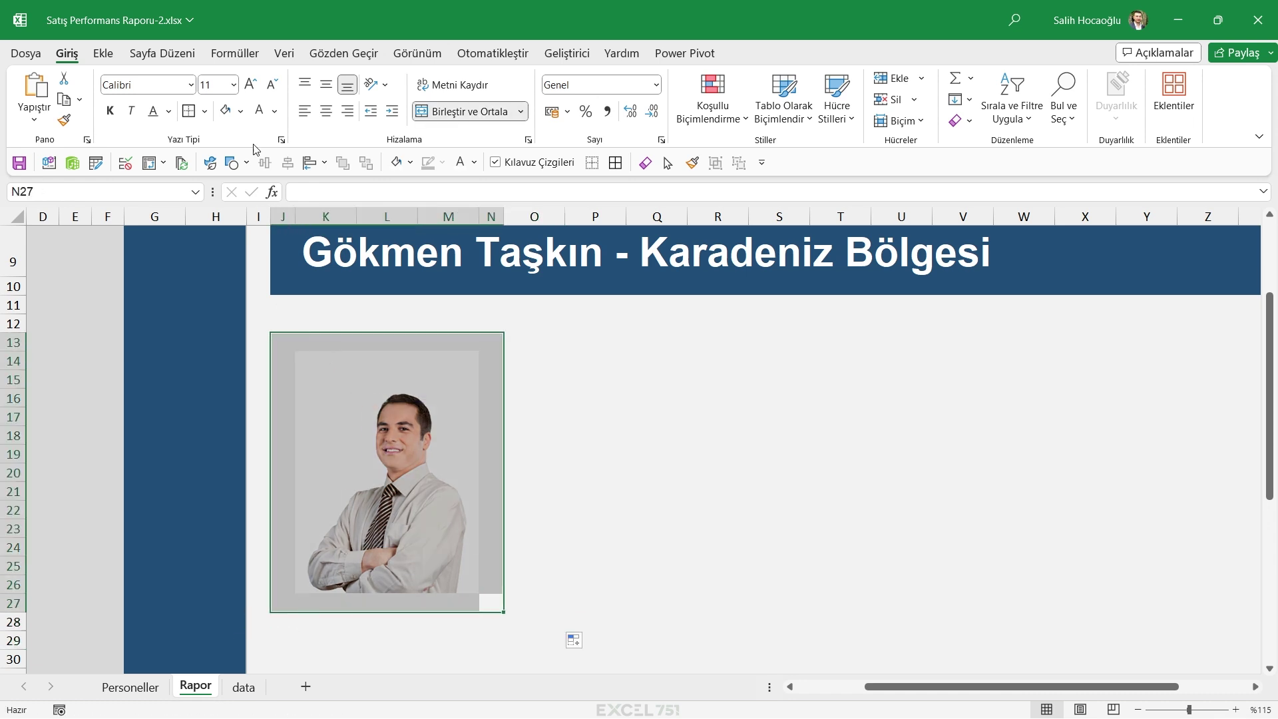
left_click_drag(773, 437, 759, 458)
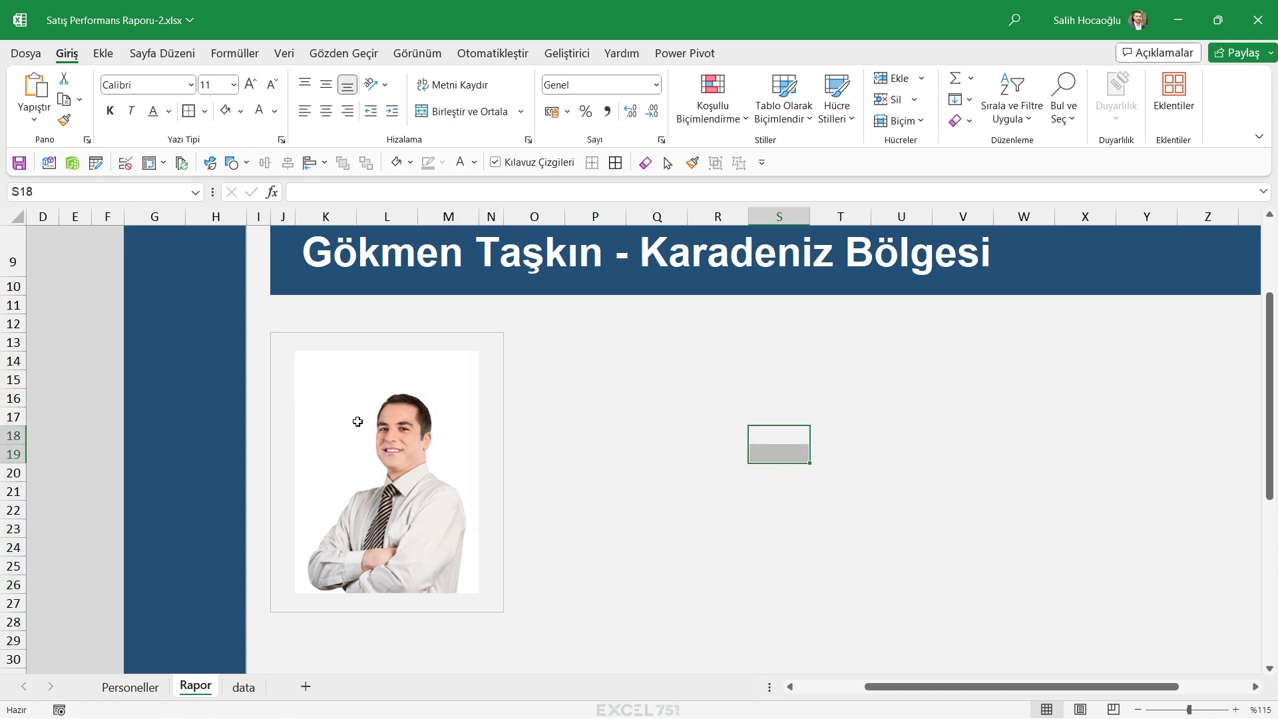
Set Sicil No in AC9 to 1006, the Doğu Anadolu Bölgesi salesperson, after trying other employees
scroll(646, 444, "down", 3, "ctrl")
scroll(521, 512, "up", 1, "ctrl")
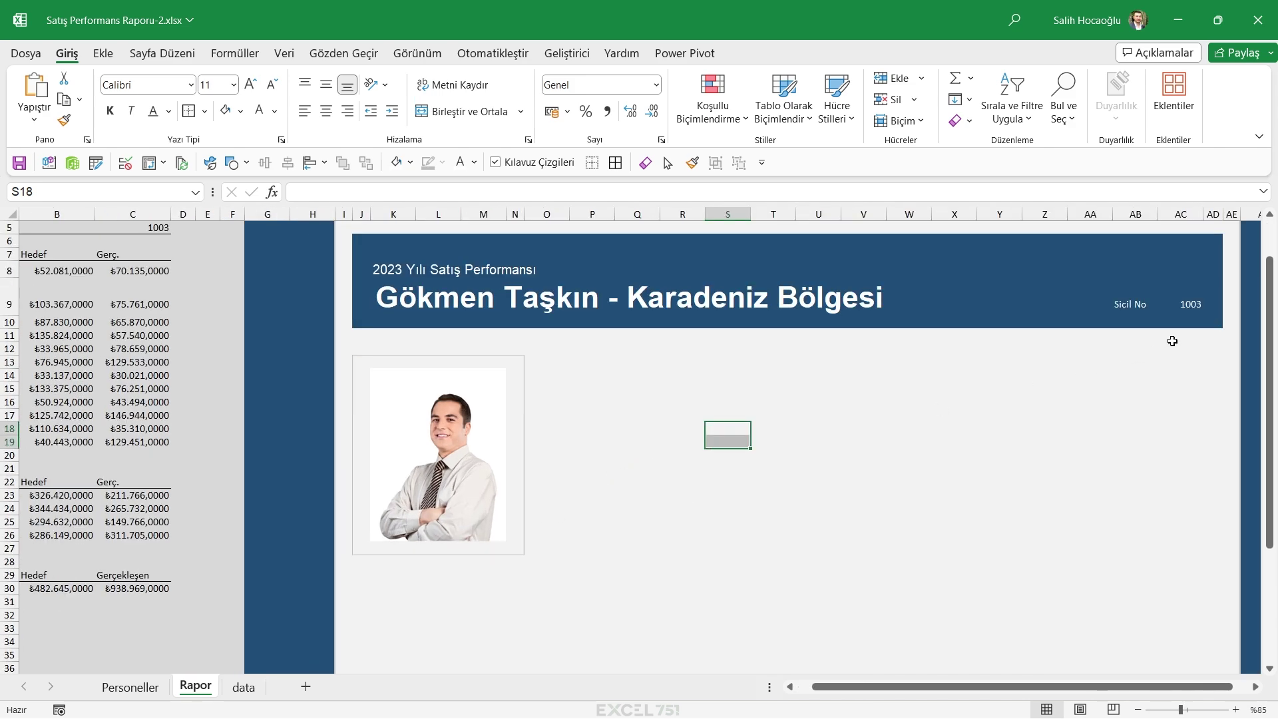
left_click(1182, 300)
left_click(1210, 307)
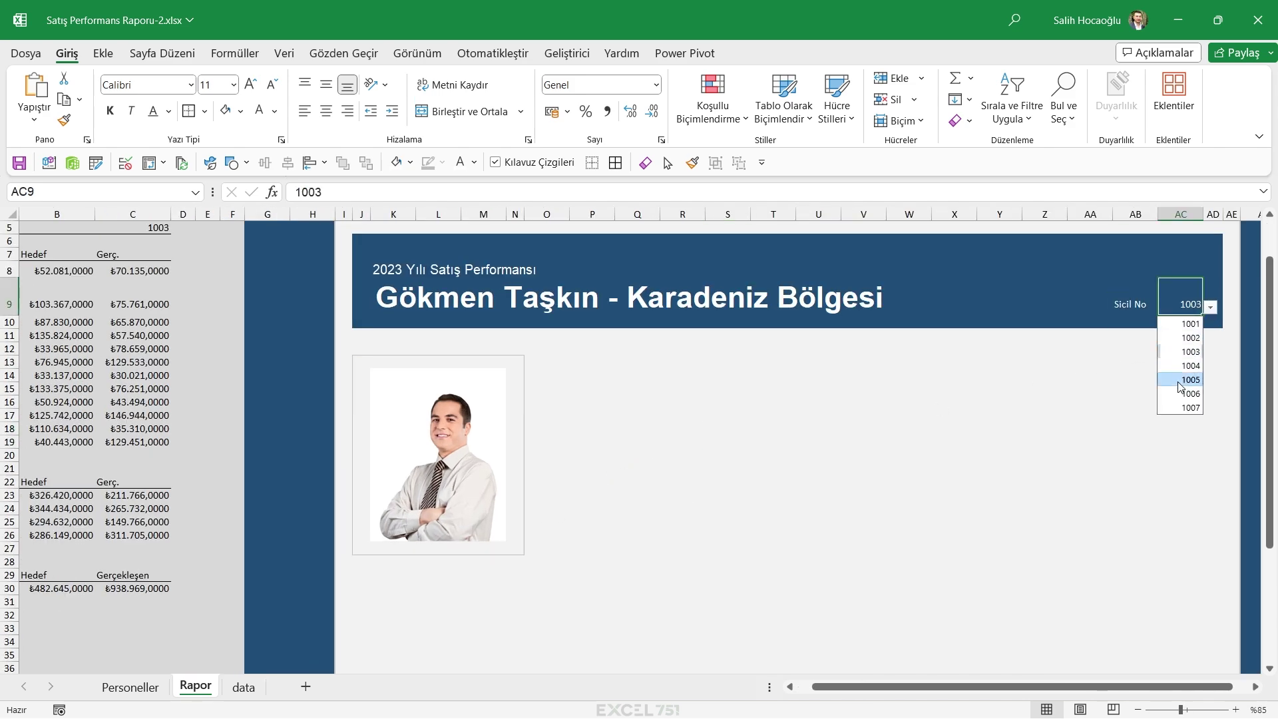
left_click(1192, 379)
left_click(1211, 307)
left_click(1192, 393)
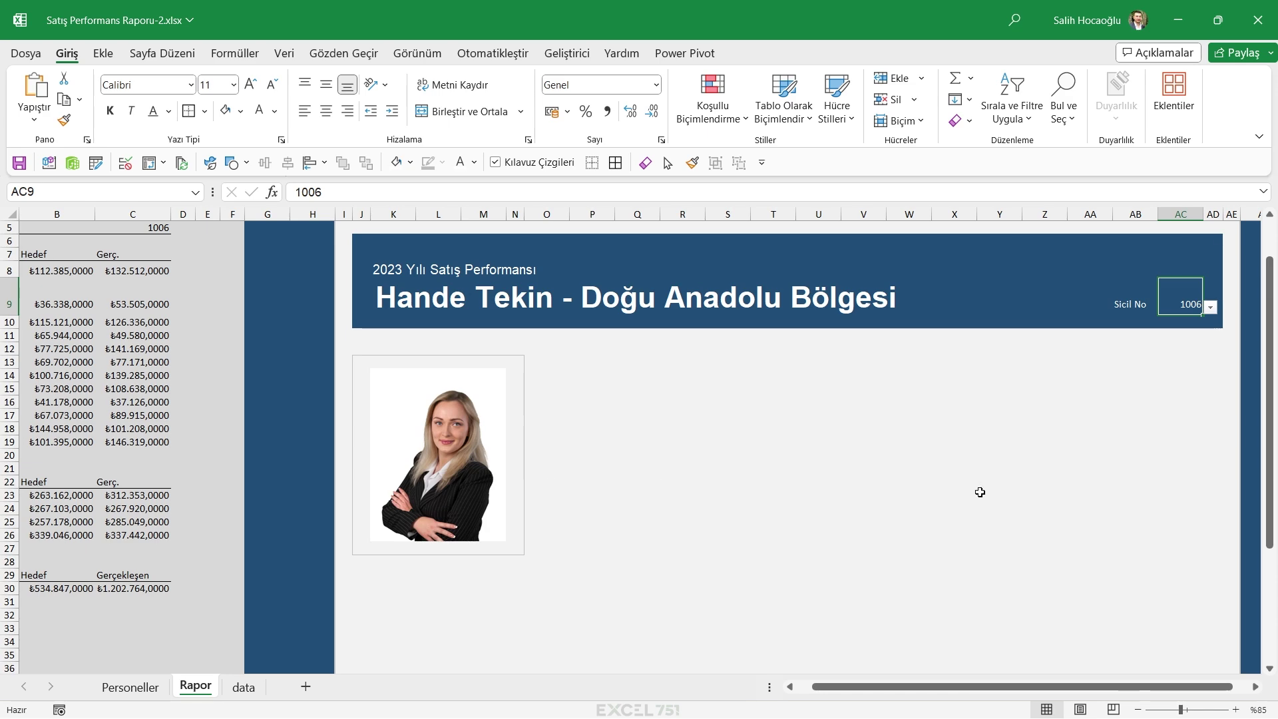
left_click(1210, 307)
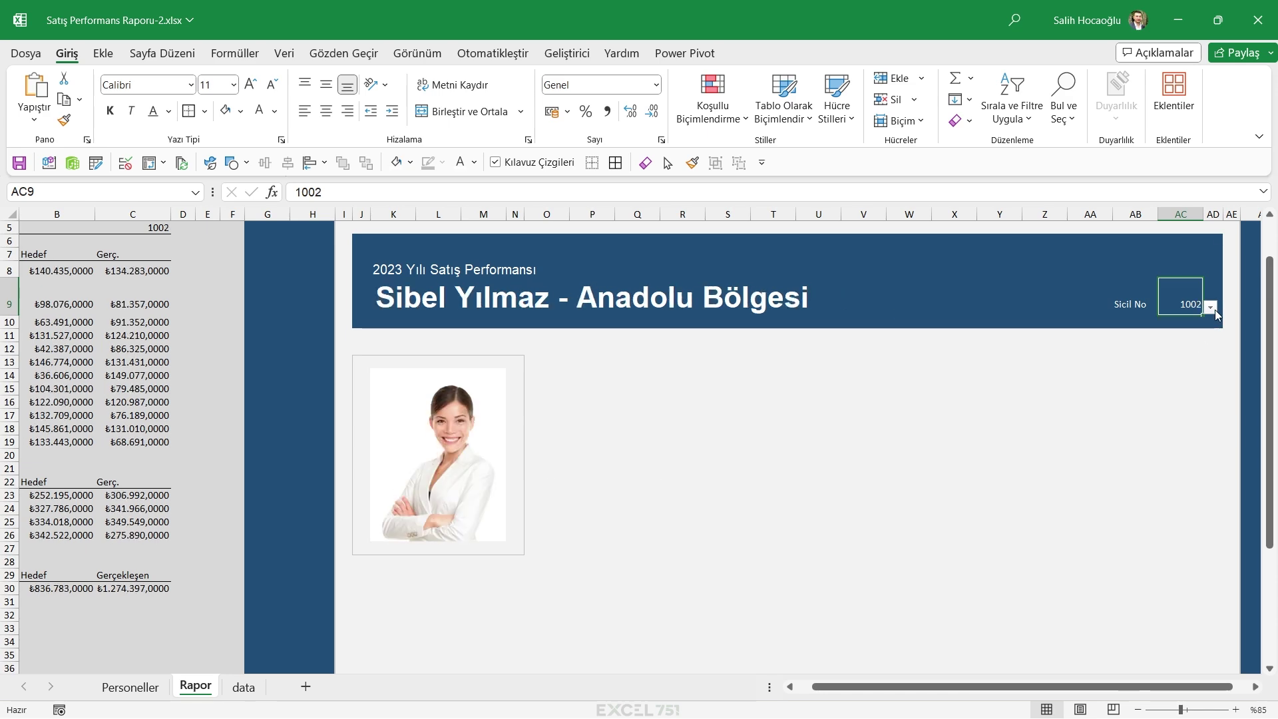
left_click(1211, 307)
left_click(1178, 382)
left_click(732, 510)
left_click_drag(554, 366, 947, 542)
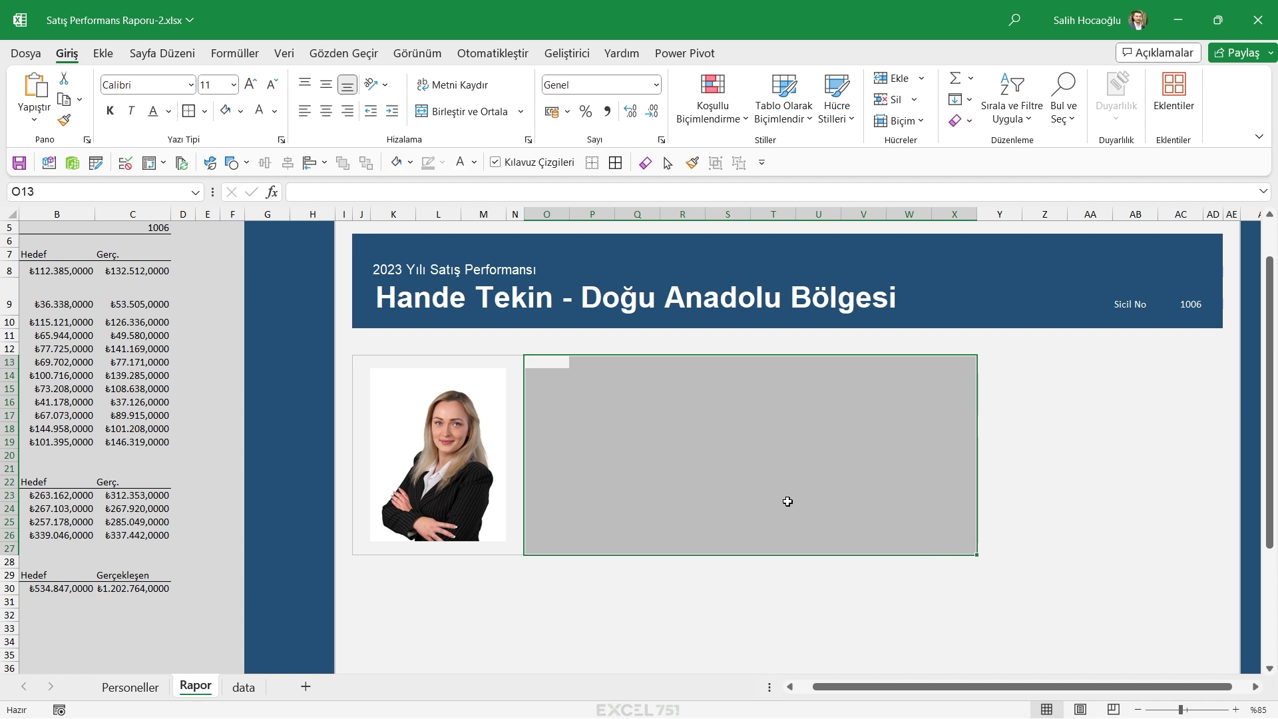
Insert a clustered column chart from the quarterly table A22:C26
scroll(751, 499, "left", 1)
mouse_move(30, 482)
left_mouse_down()
mouse_move(149, 517)
mouse_move(149, 532)
left_mouse_up()
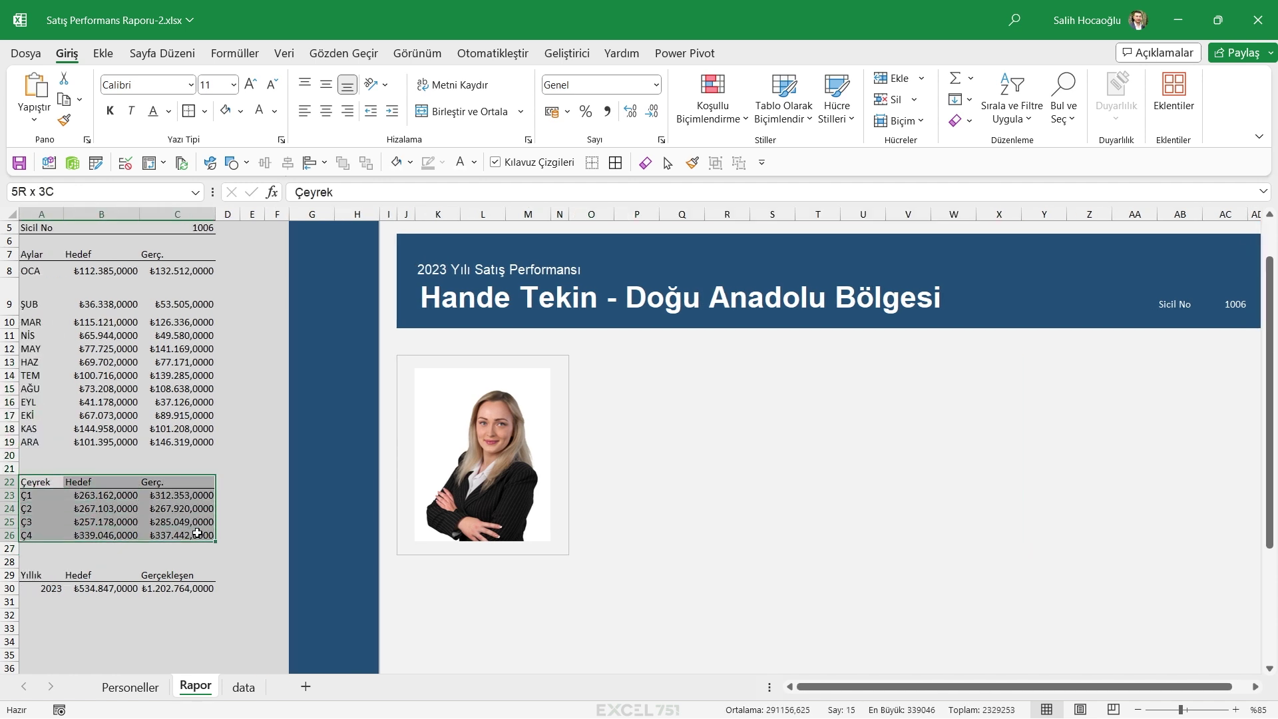
left_click(103, 54)
left_click(526, 100)
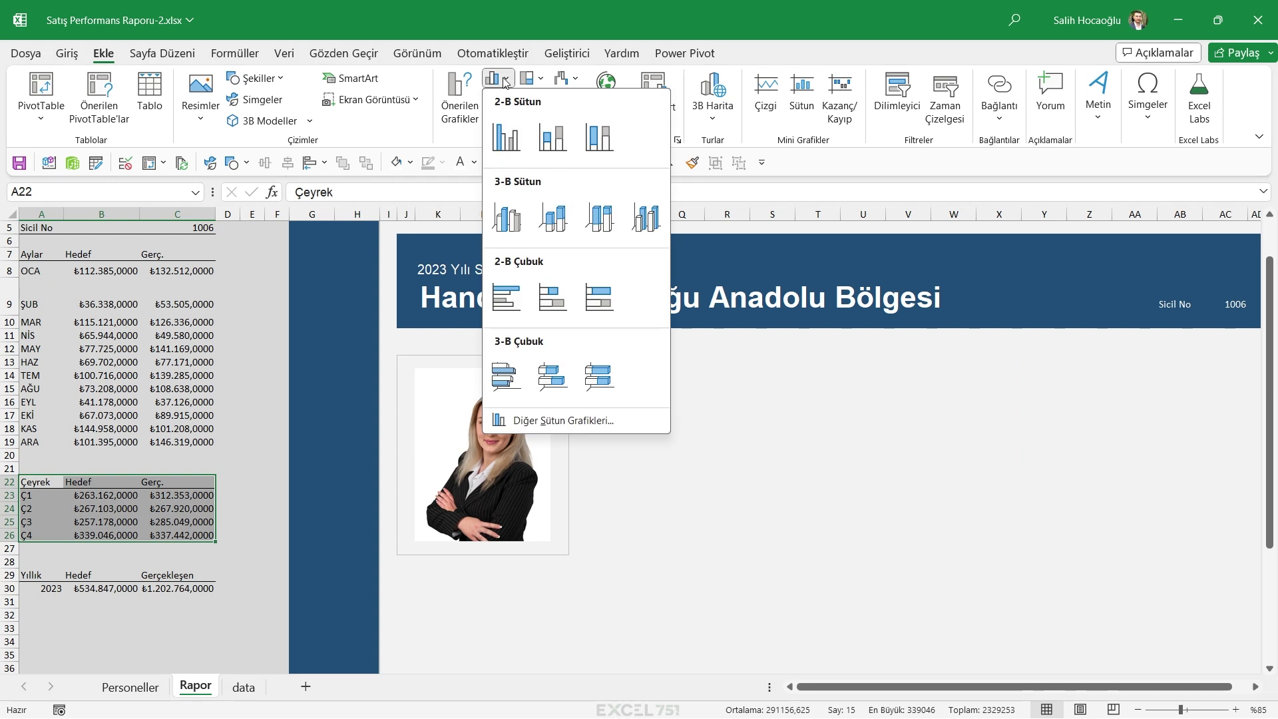
left_click(504, 135)
Place the quarterly chart beside the photo, widen it, and select the Yıllık table A29:C30
left_click_drag(592, 353, 713, 363)
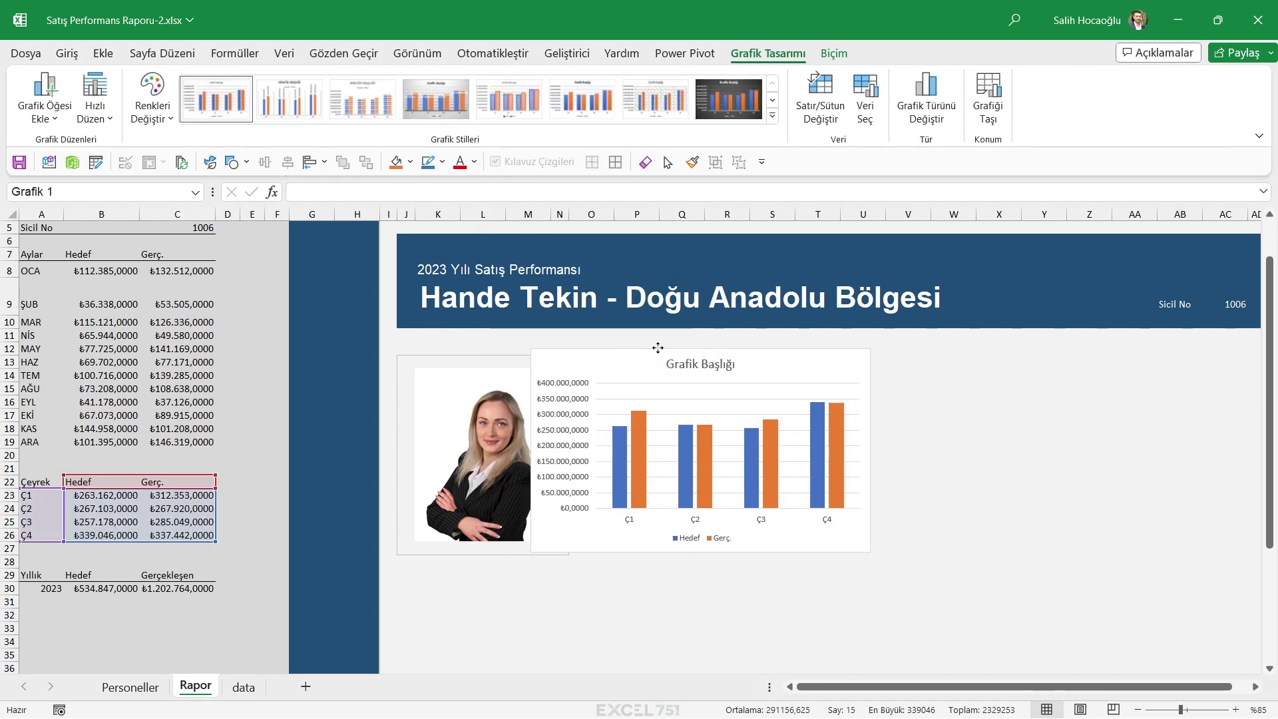
left_click_drag(930, 457, 1022, 457)
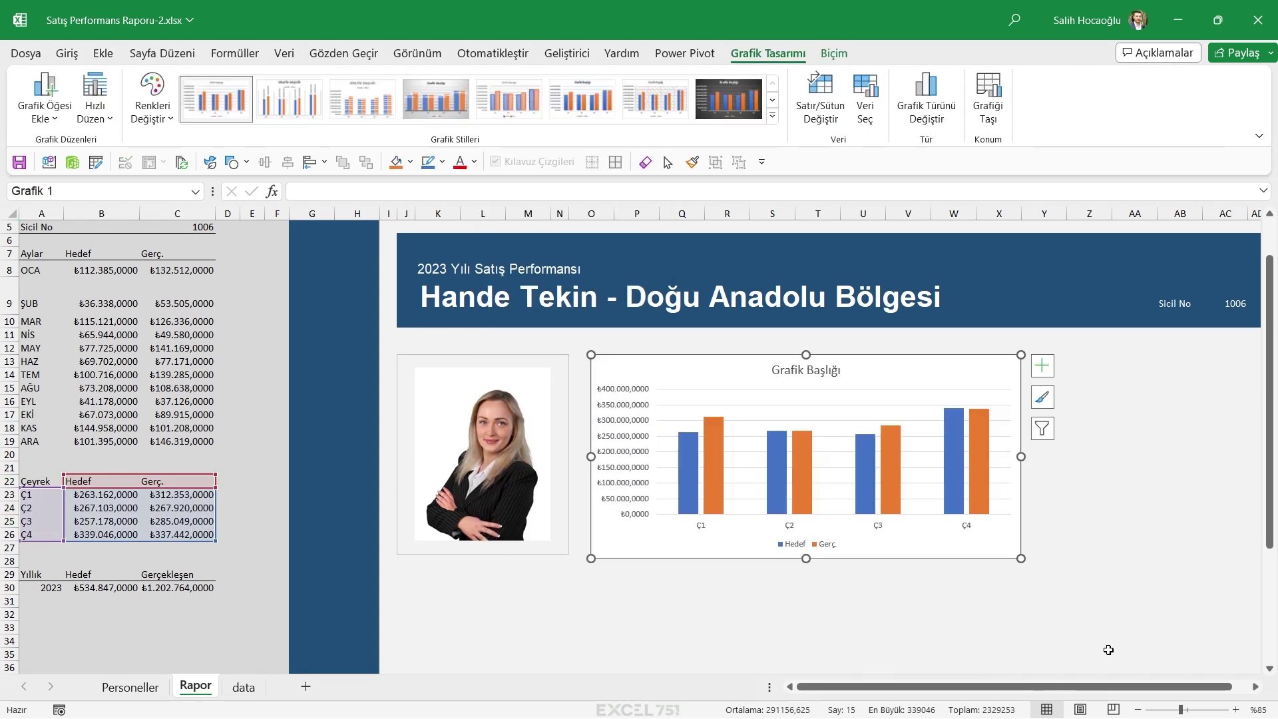
mouse_move(1089, 388)
left_mouse_down()
mouse_move(1195, 521)
mouse_move(1245, 551)
left_mouse_up()
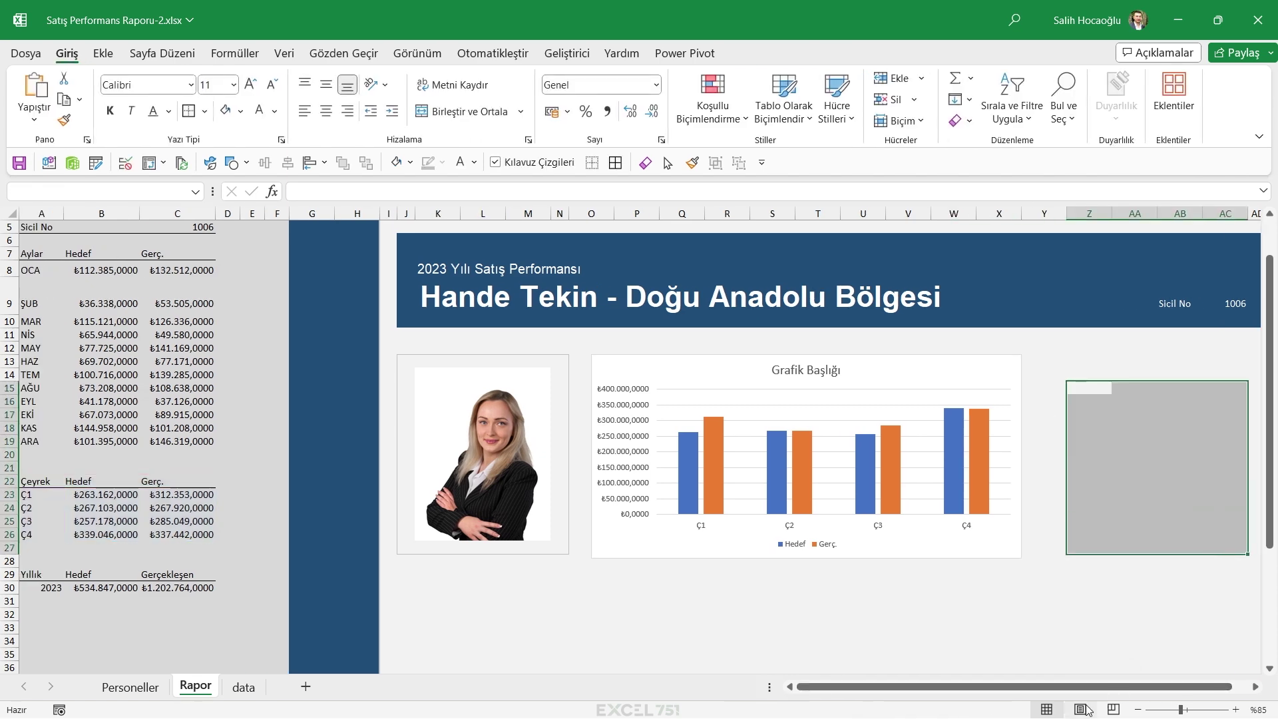
left_click_drag(40, 575, 187, 588)
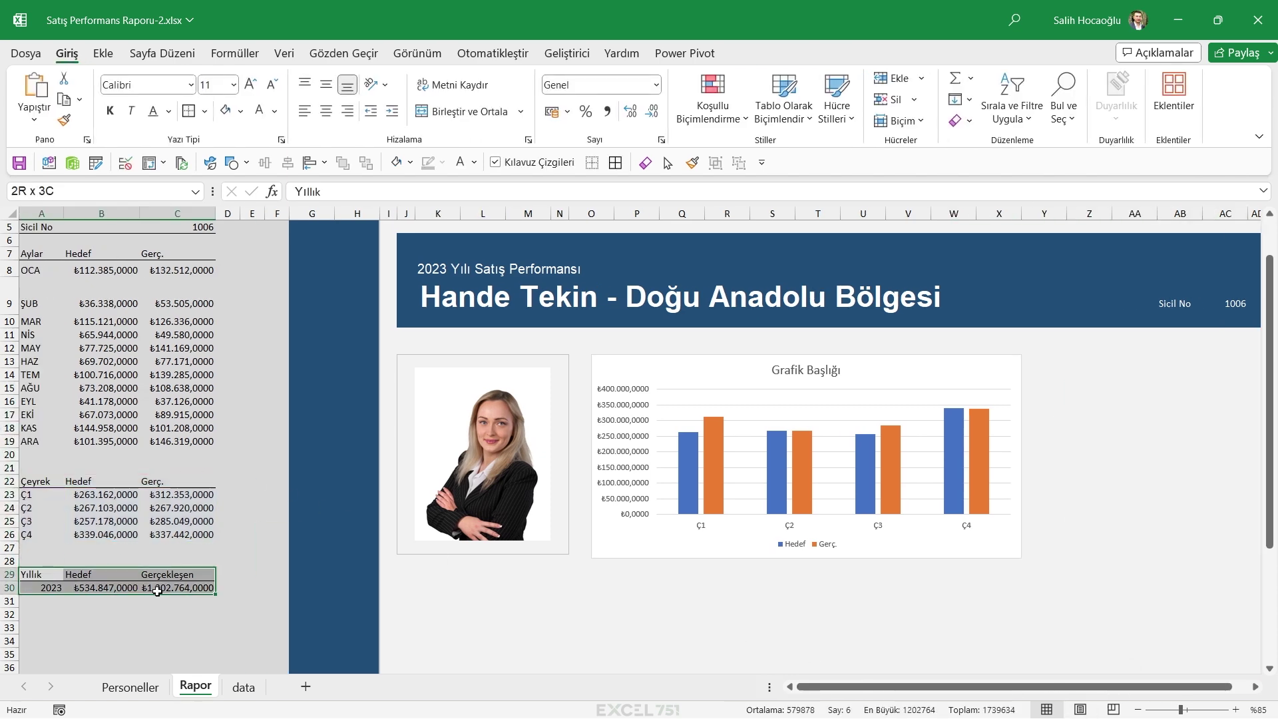
left_click(106, 53)
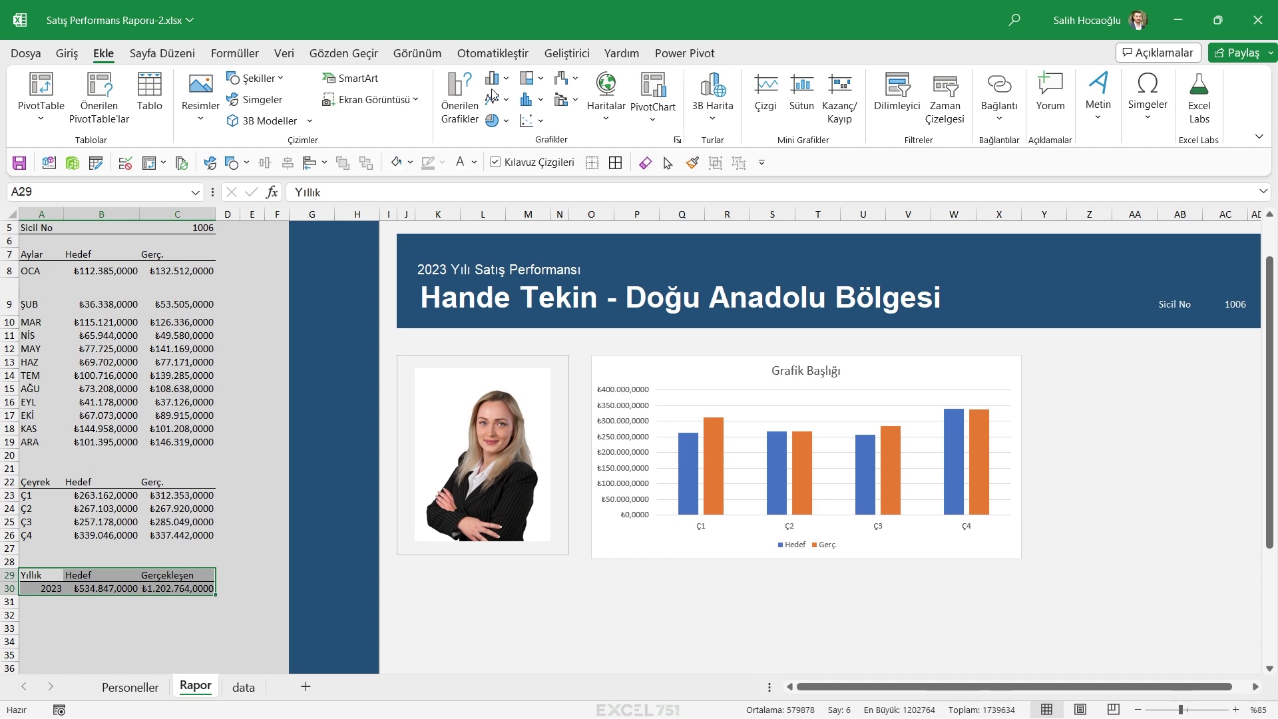
Insert a column chart of the yearly figures and set its axis labels to B29:C29
left_click(493, 79)
left_click(502, 131)
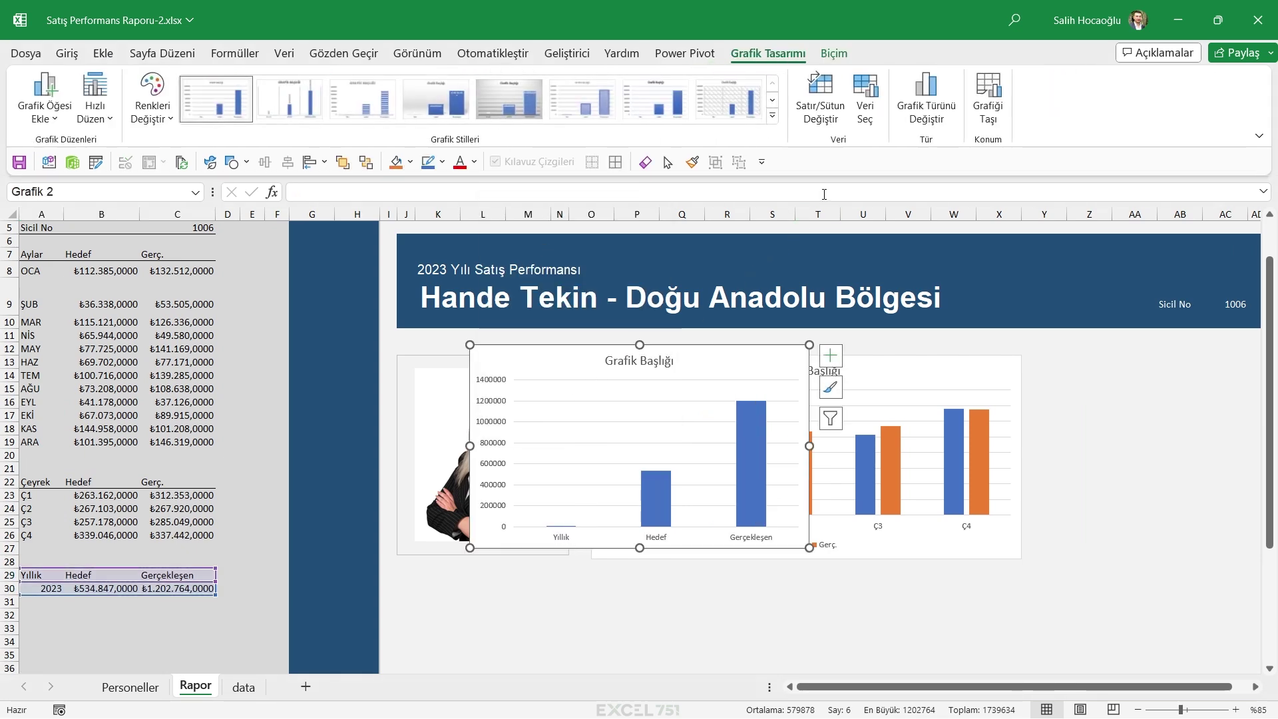
left_click(866, 97)
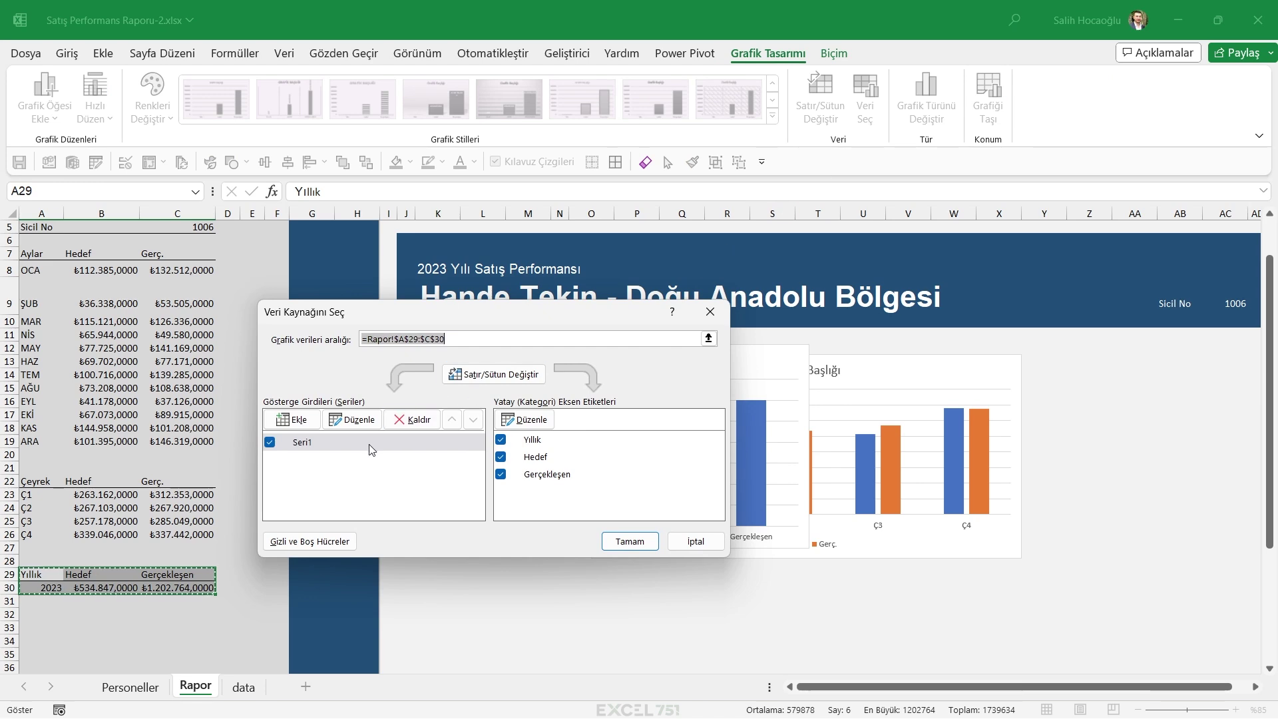
left_click(526, 420)
left_click_drag(99, 574, 200, 575)
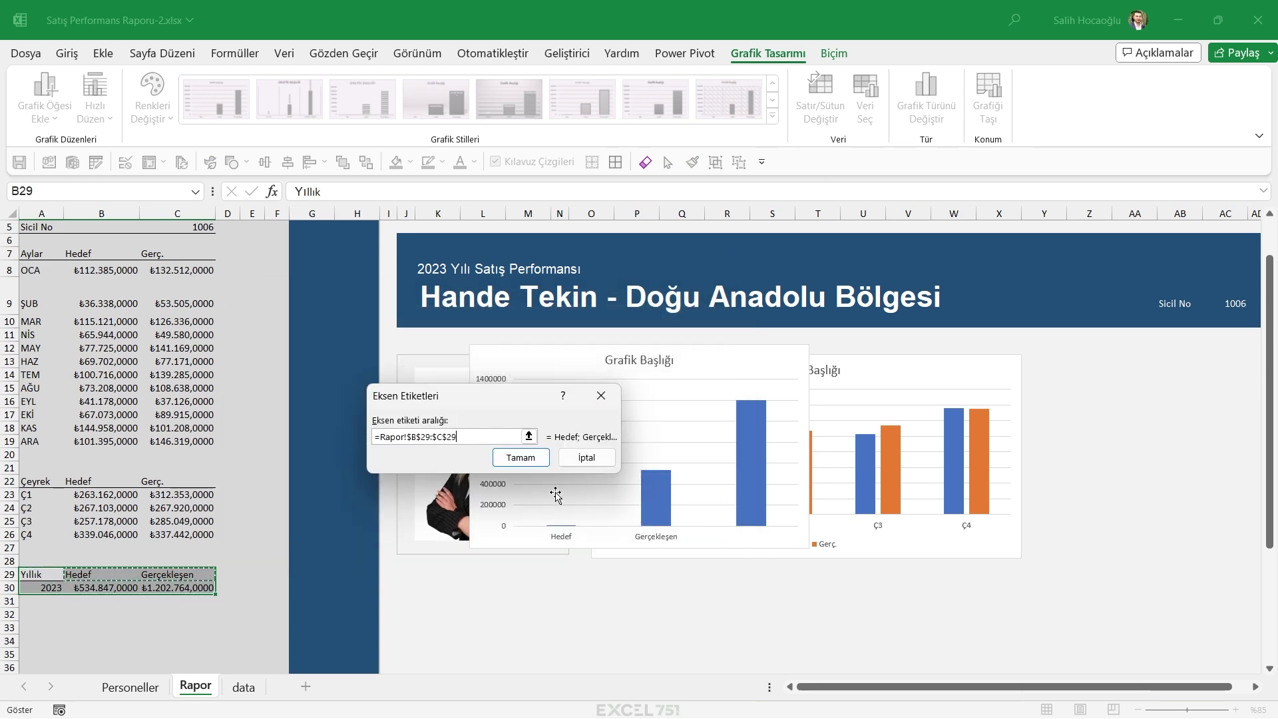
left_click(520, 458)
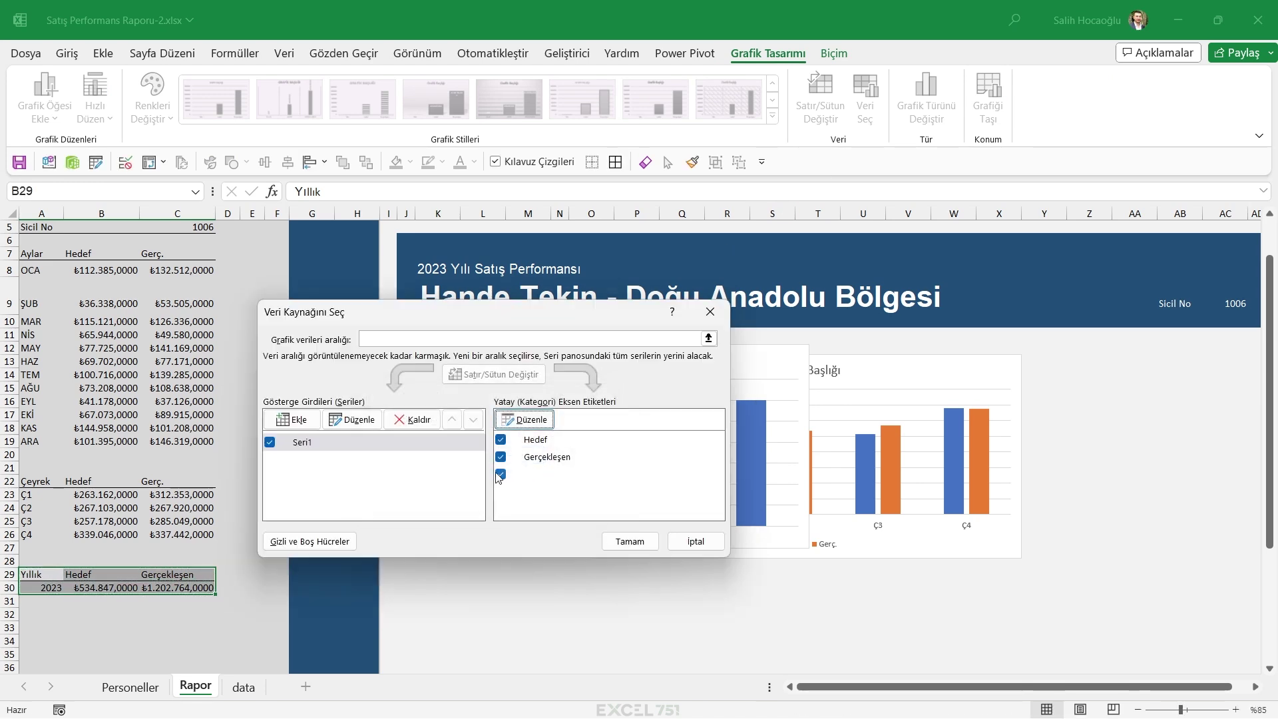
Set the series values to B30:C30 and name to A30, then move the 2023 chart right
left_click(353, 420)
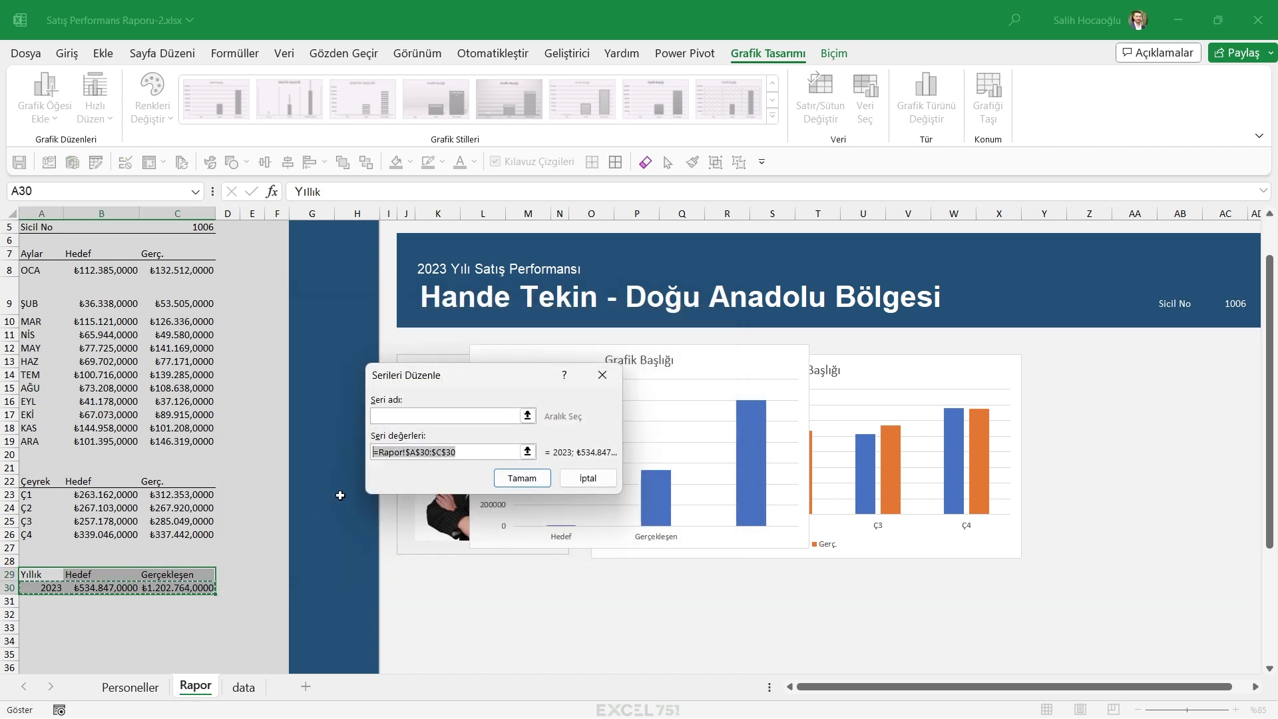
left_click_drag(122, 585, 164, 586)
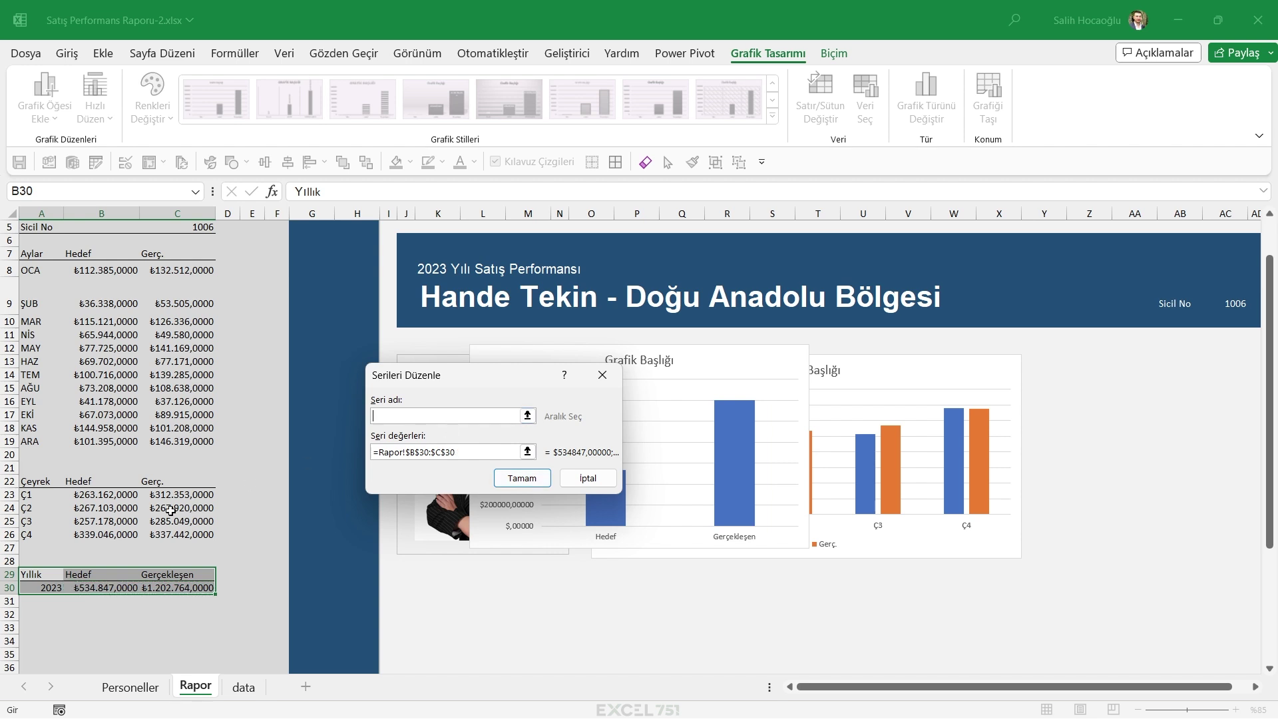
left_click(46, 586)
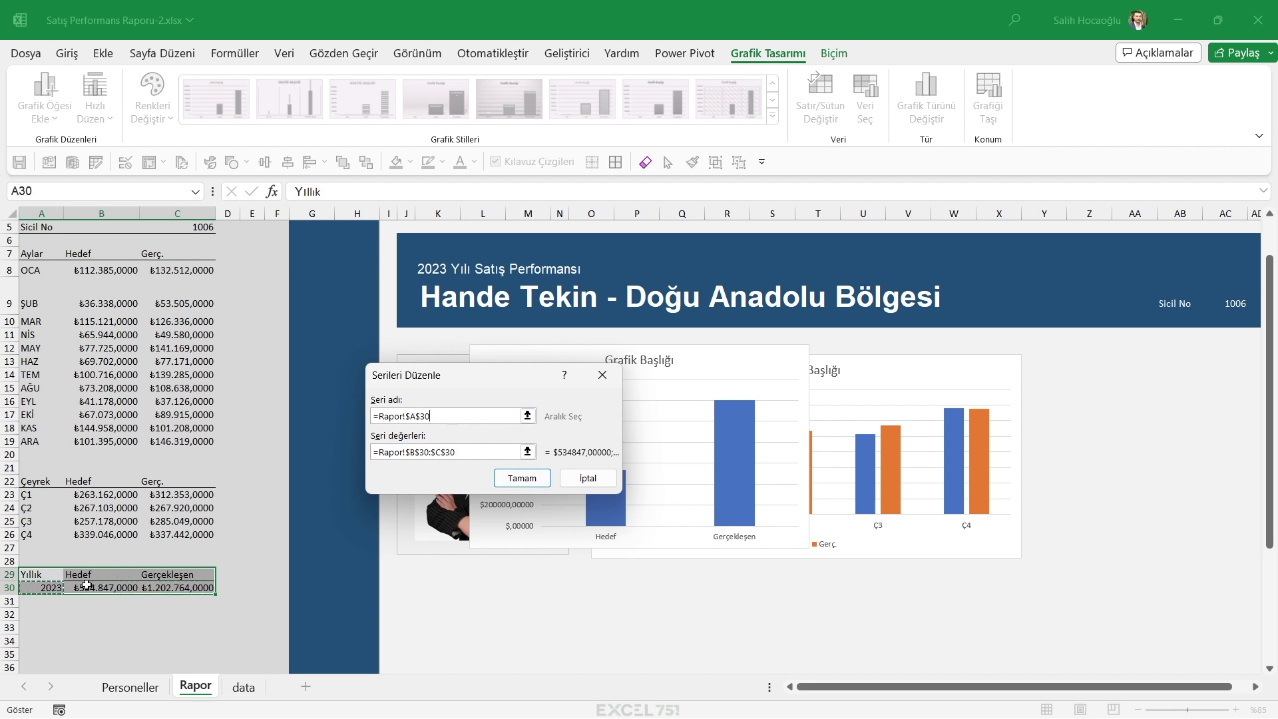
left_click(523, 479)
left_click(630, 539)
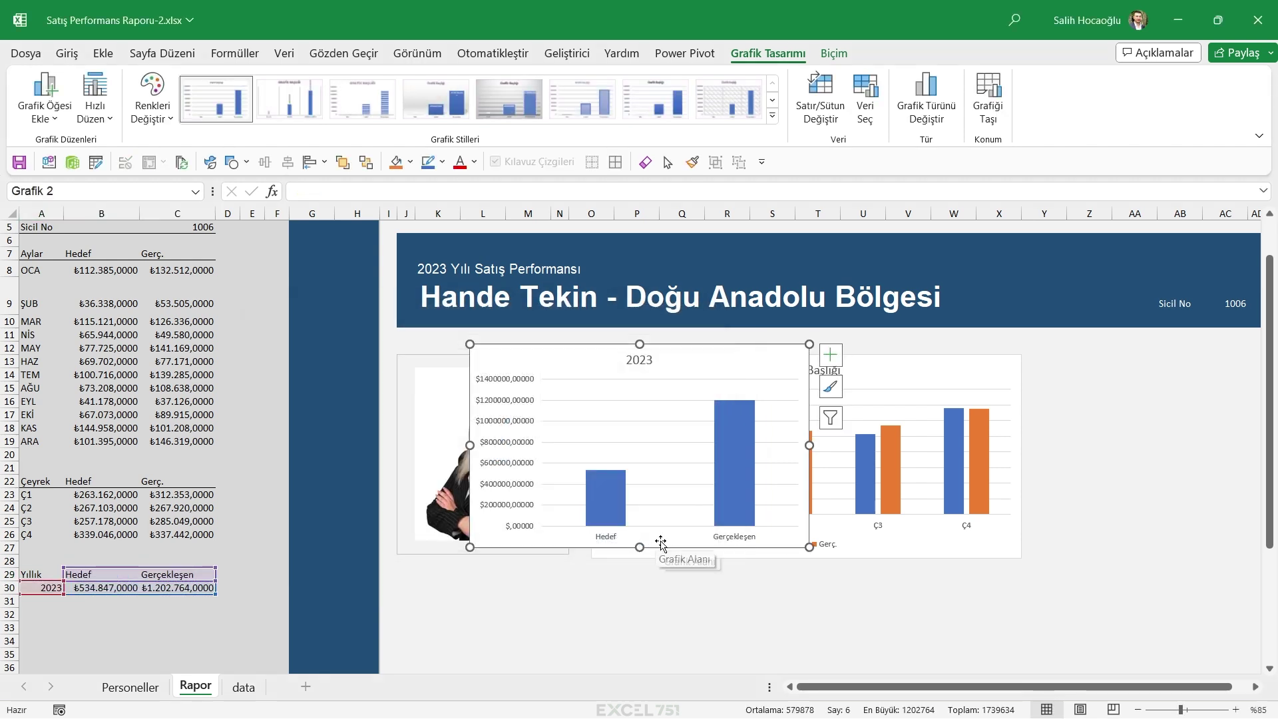
left_click_drag(659, 543, 1007, 559)
Narrow the 2023 chart to uncover the Ç4 bars and delete its value axis
scroll(1190, 660, "right", 5)
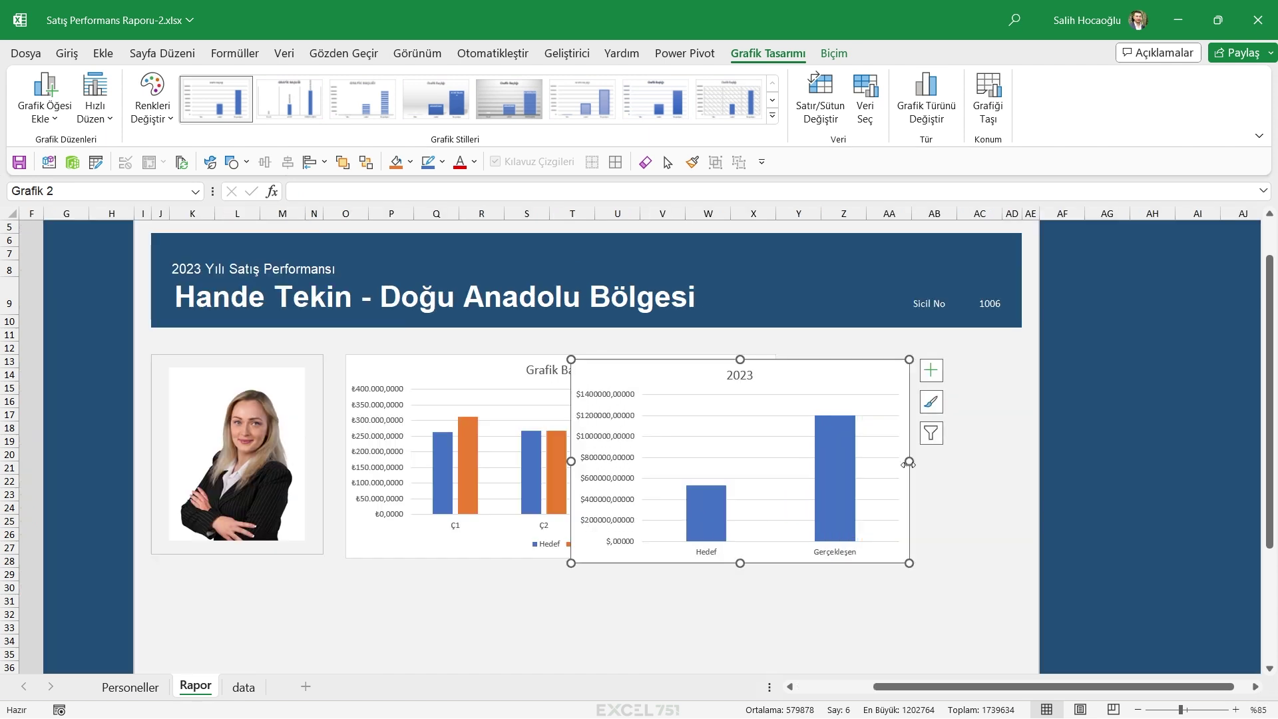
left_click_drag(907, 467, 1022, 454)
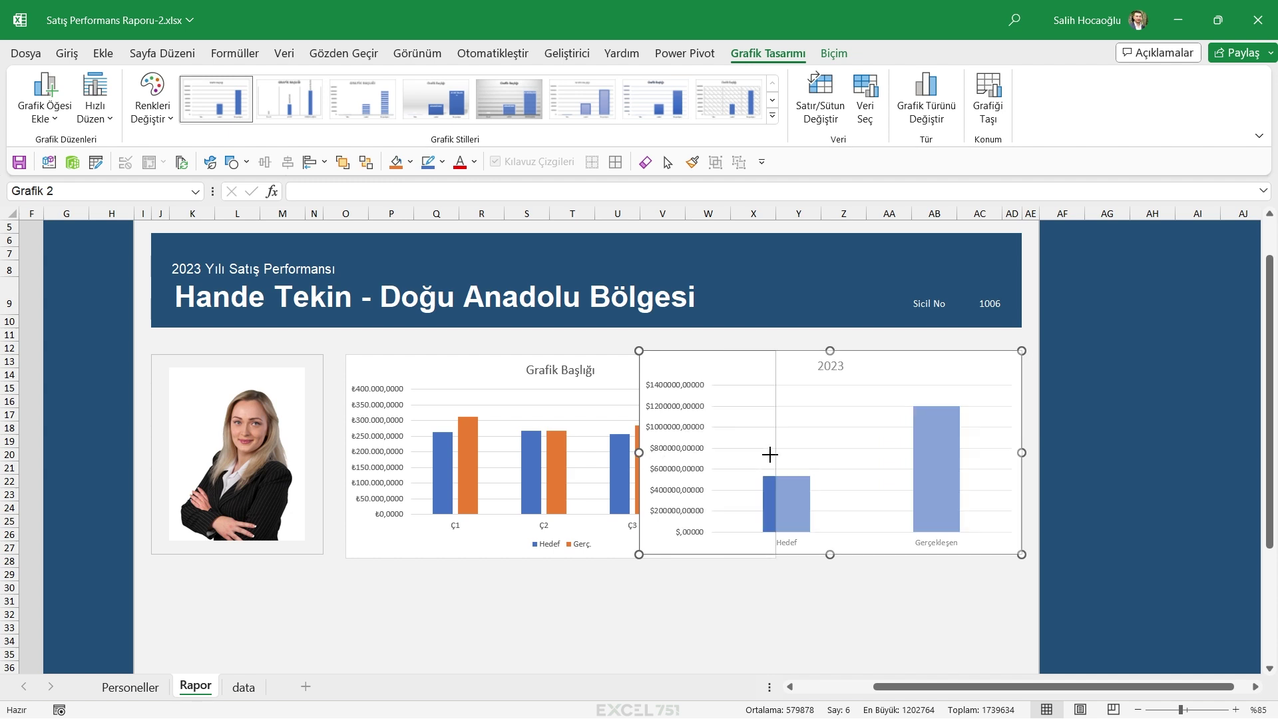
left_click_drag(642, 456, 776, 454)
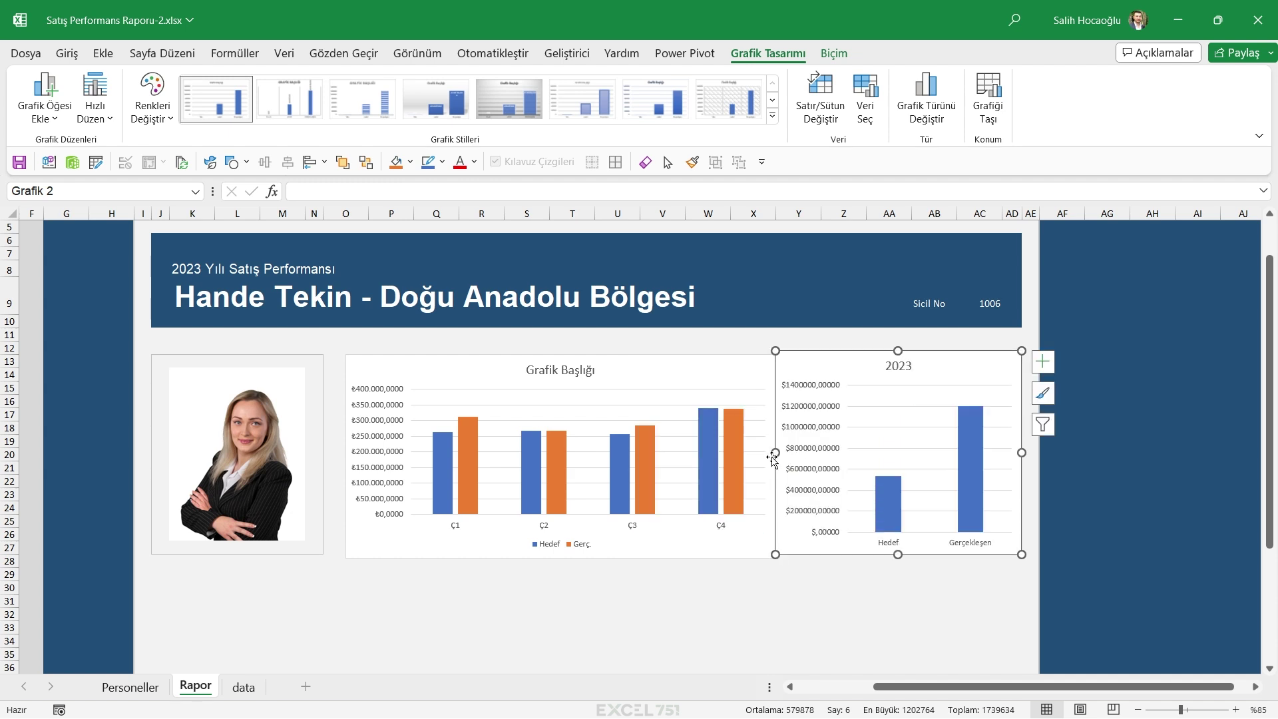
left_click(823, 455)
key("Delete")
Delete the quarterly chart's value axis and narrow it from its right side
left_click(378, 453)
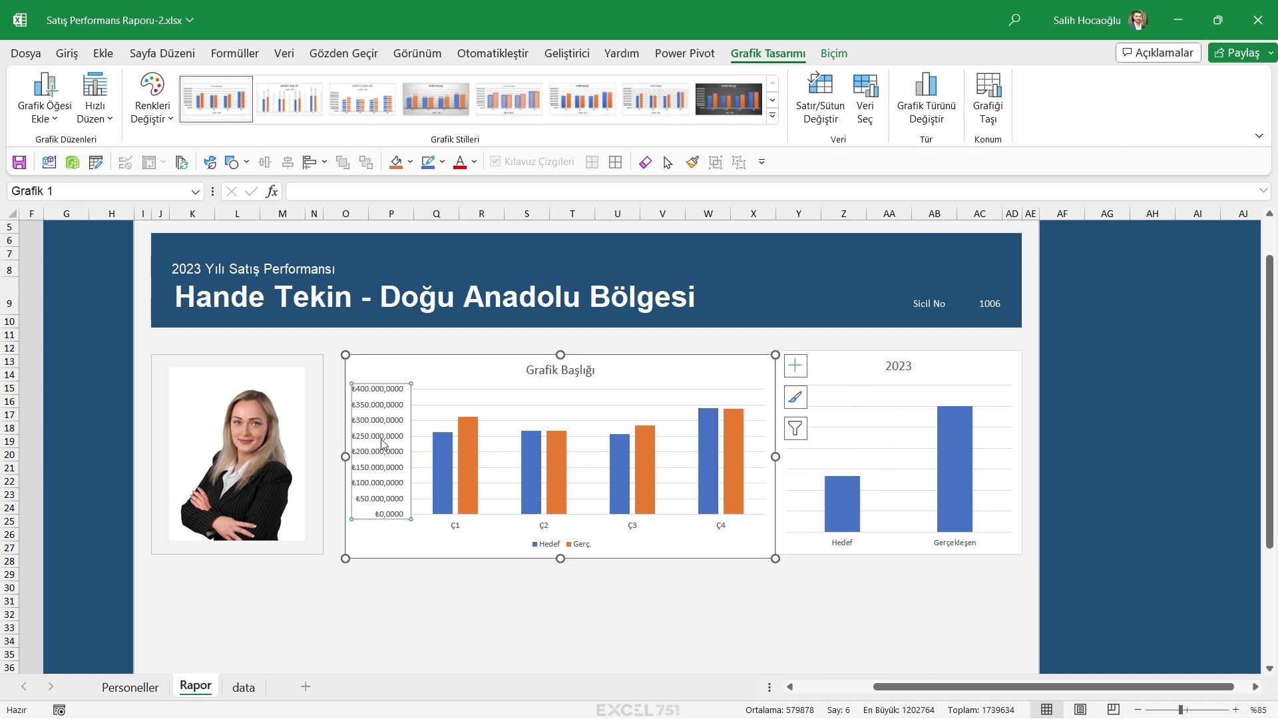
key("Delete")
left_click(779, 500)
left_click(763, 466)
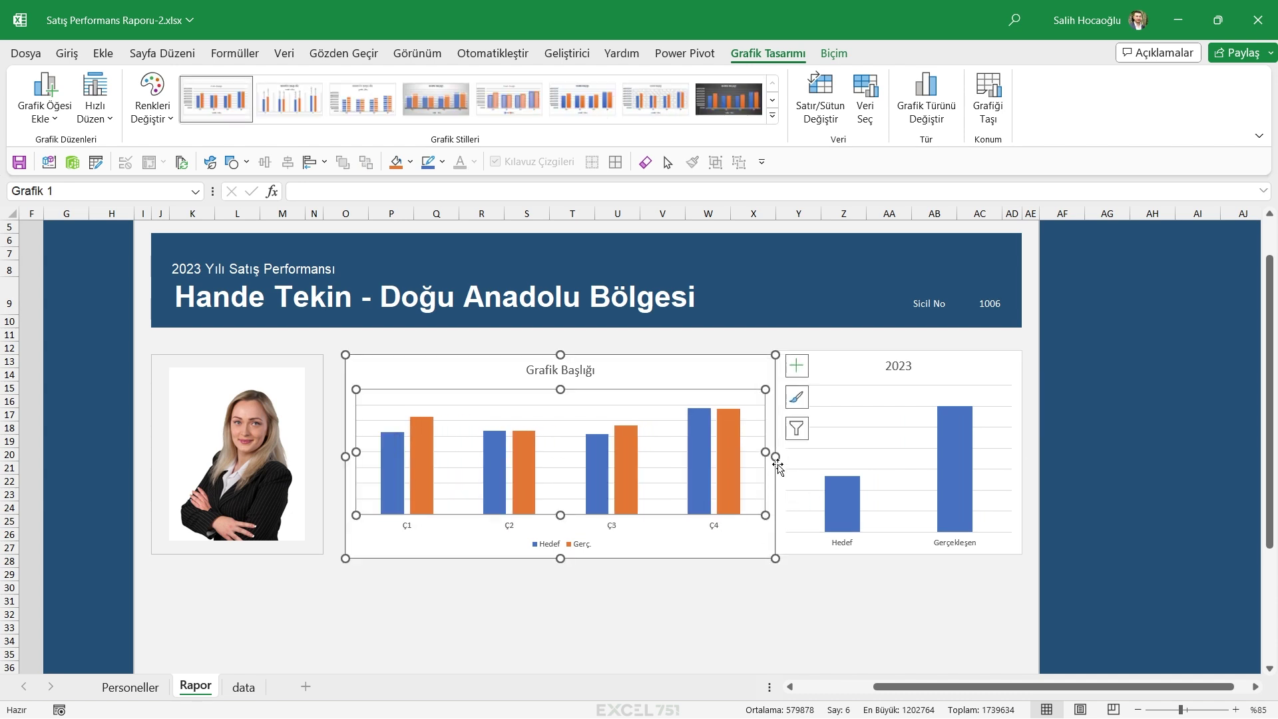
left_click_drag(776, 457, 729, 459)
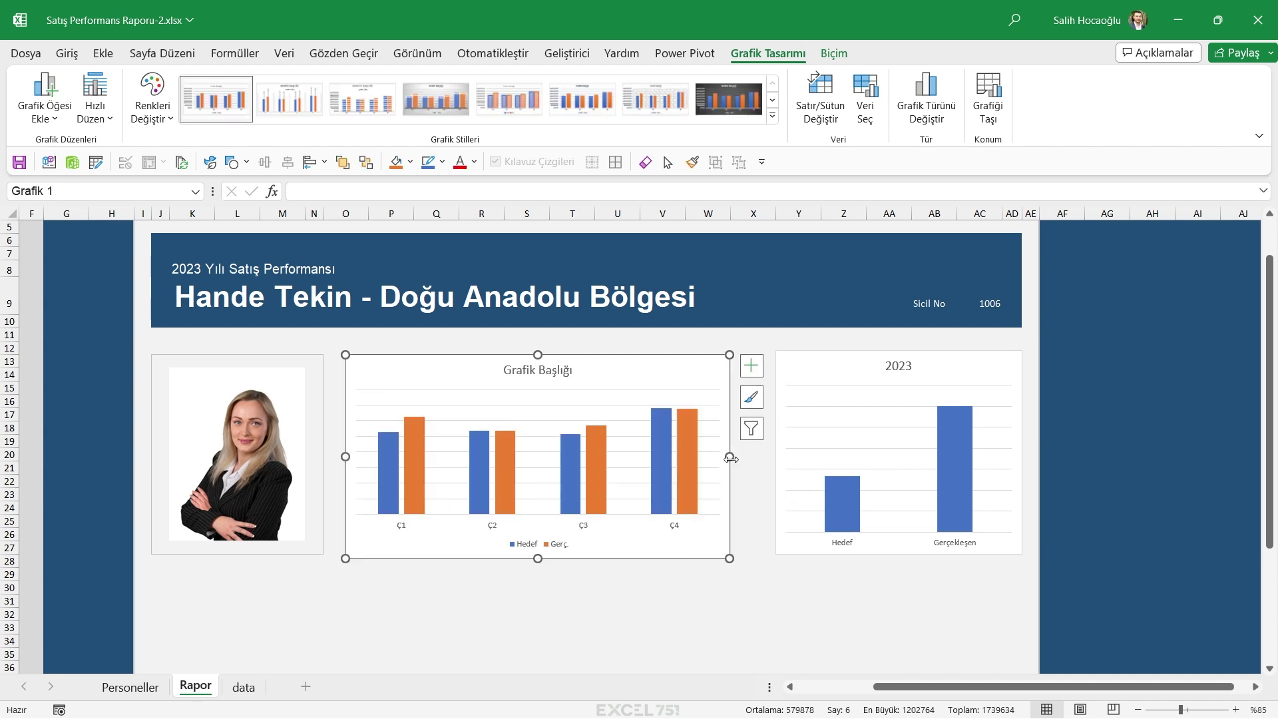
Delete the quarterly chart's gridlines
scroll(524, 469, "up", 1, "ctrl")
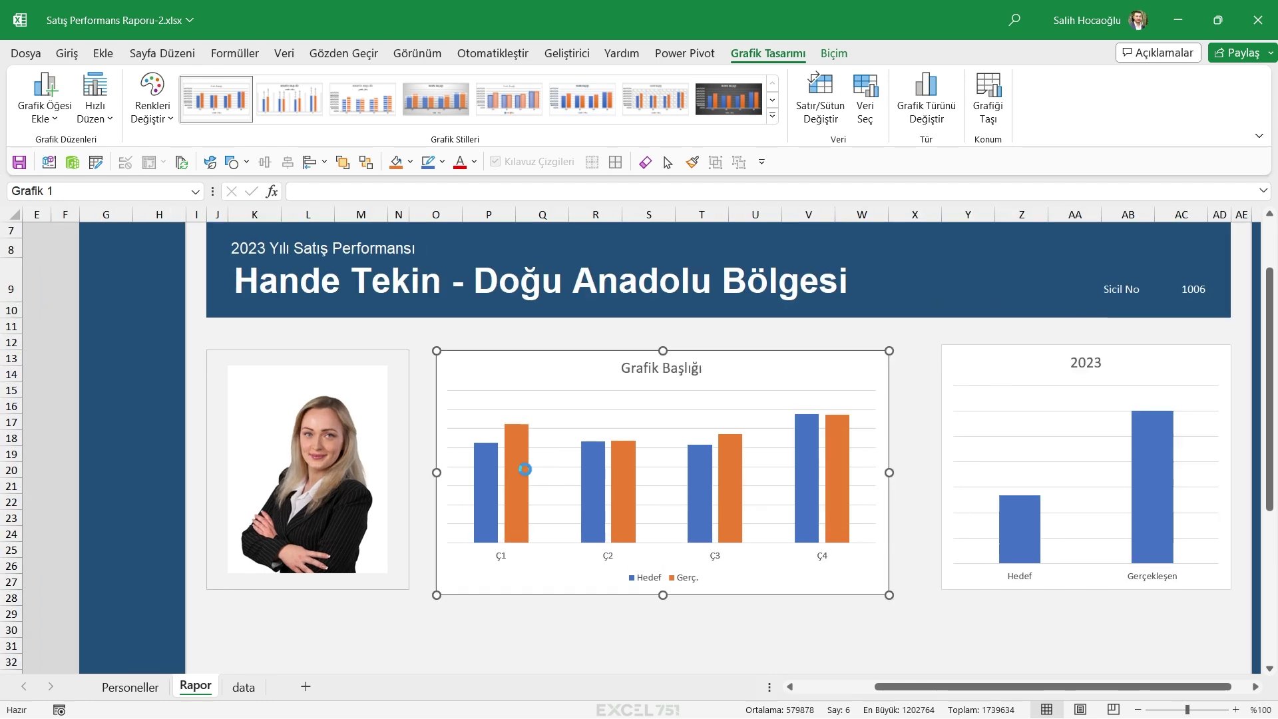
scroll(525, 469, "up", 1, "ctrl")
left_click(595, 403)
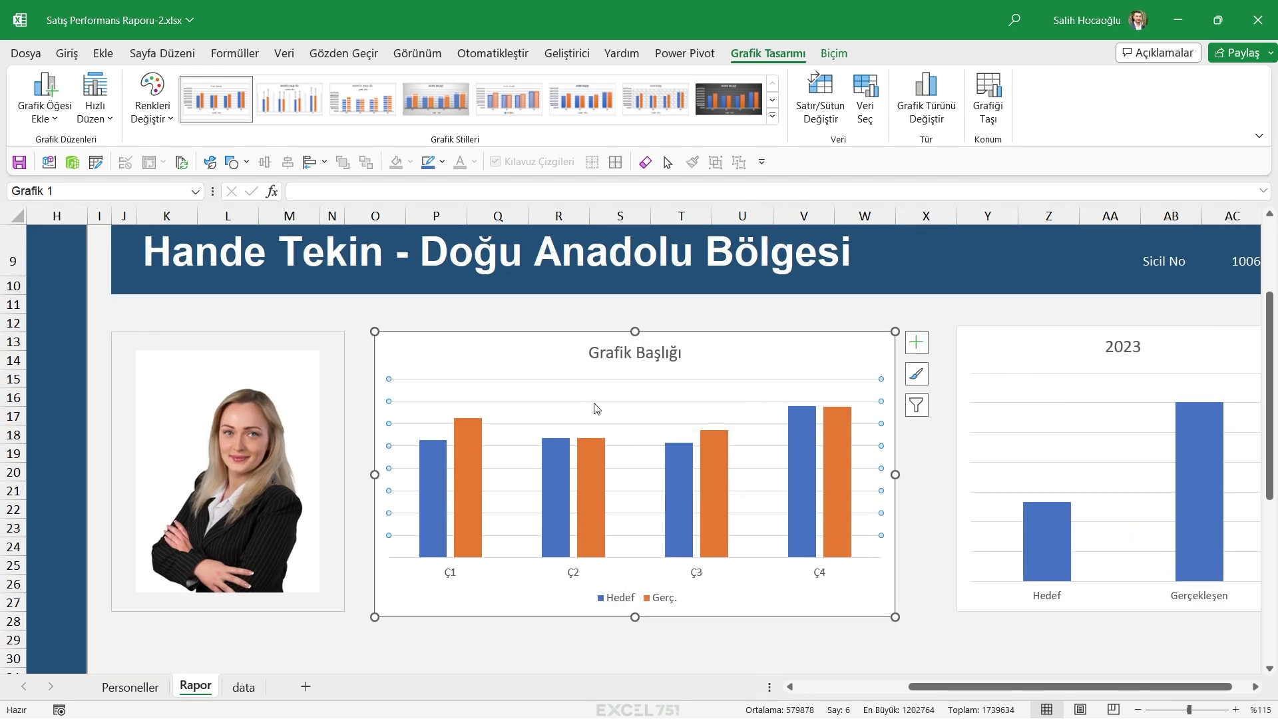
key("Delete")
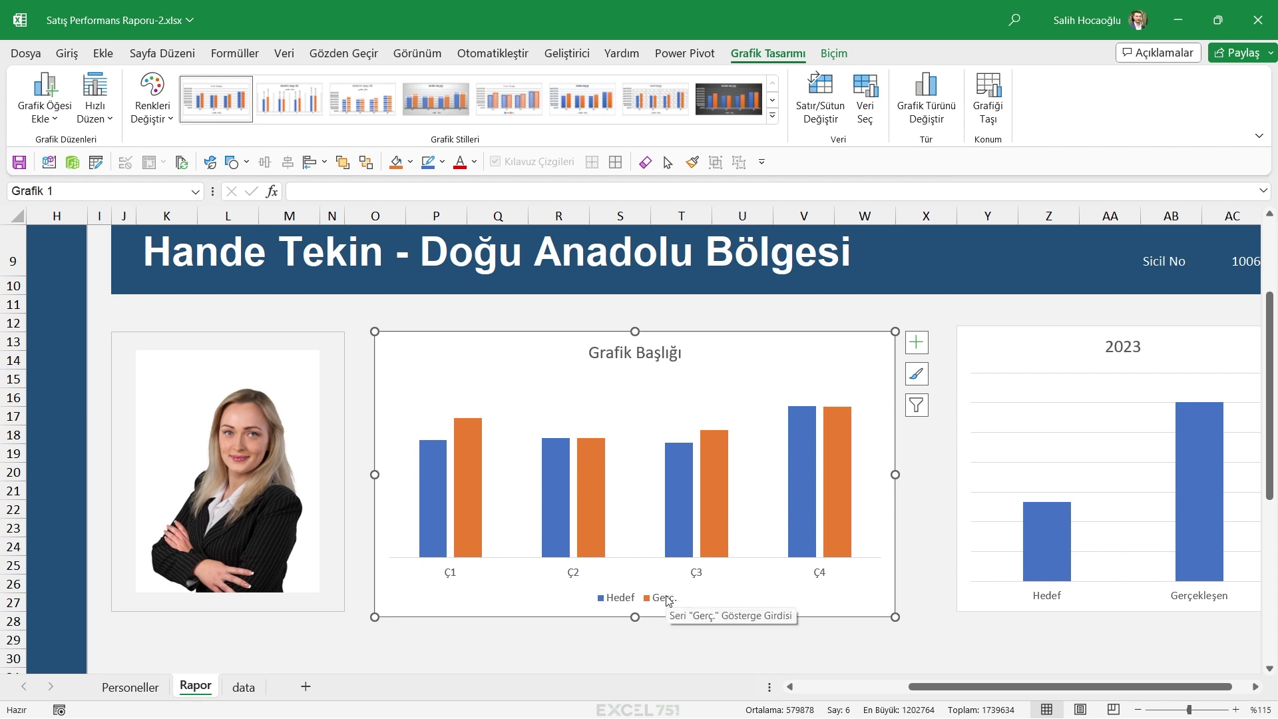
Fill the Hedef bars light grey and the Gerç. bars light blue
right_click(439, 502)
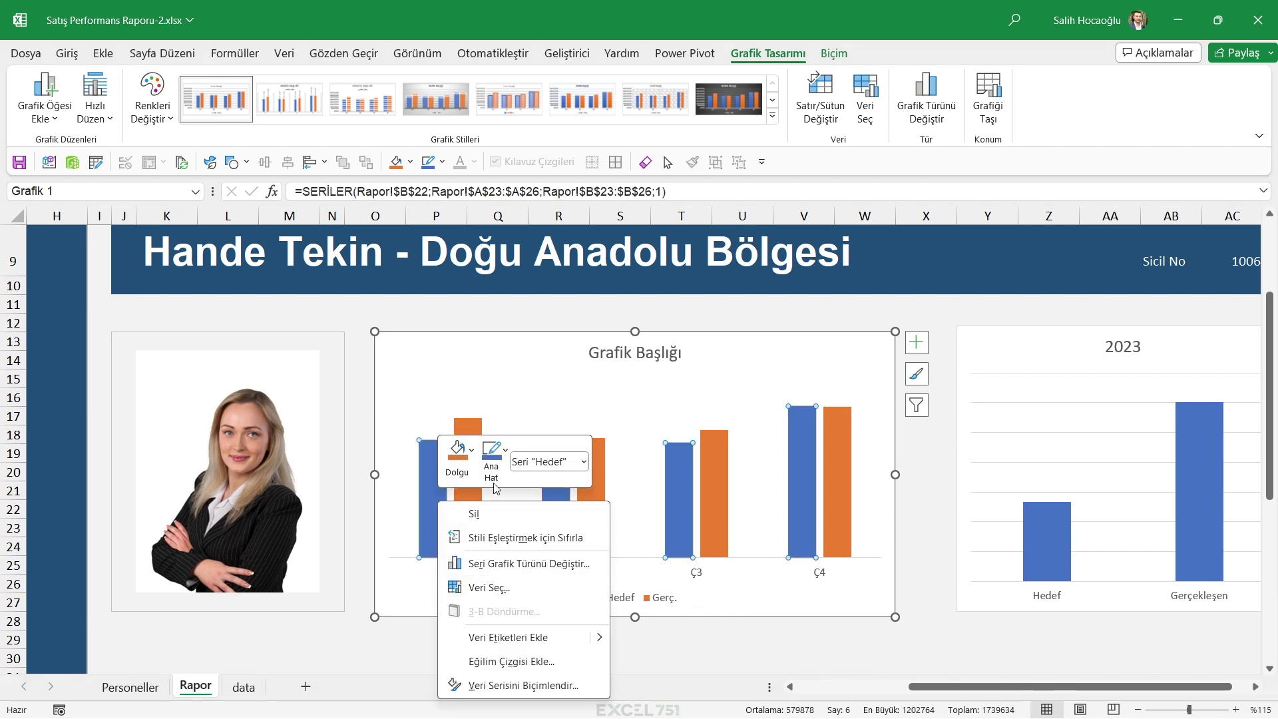
left_click(469, 460)
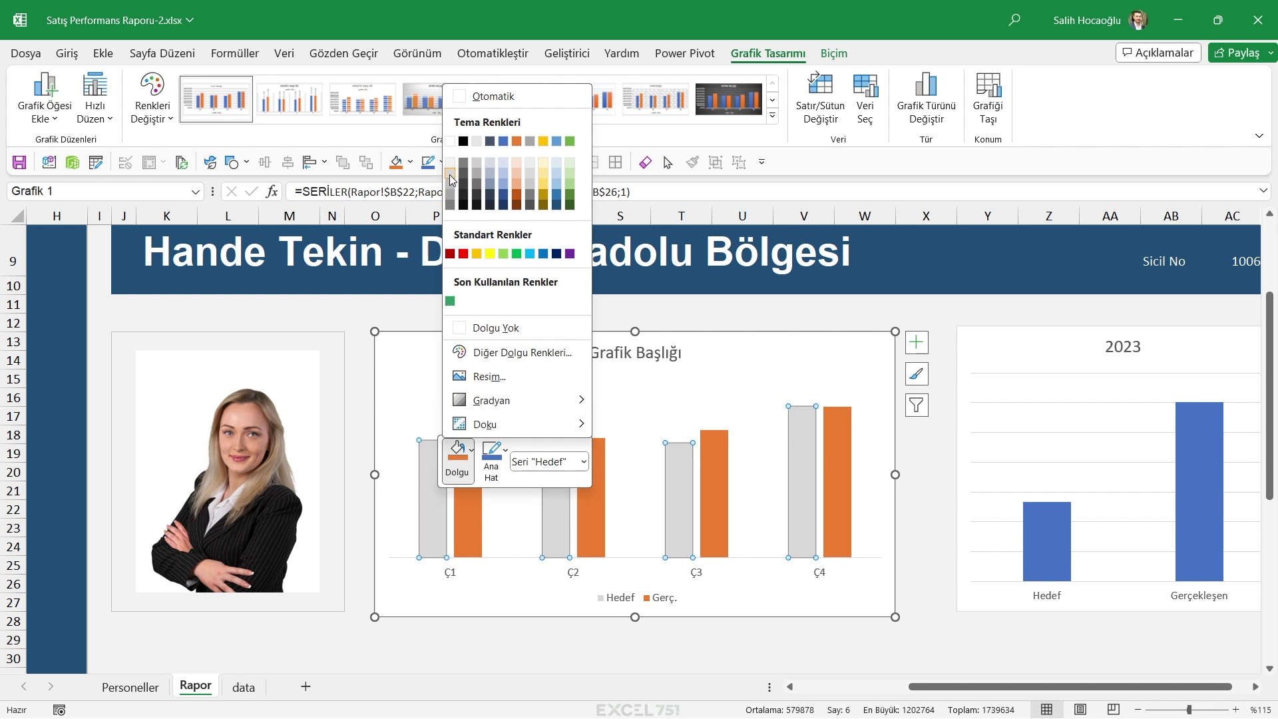
left_click(450, 190)
right_click(483, 465)
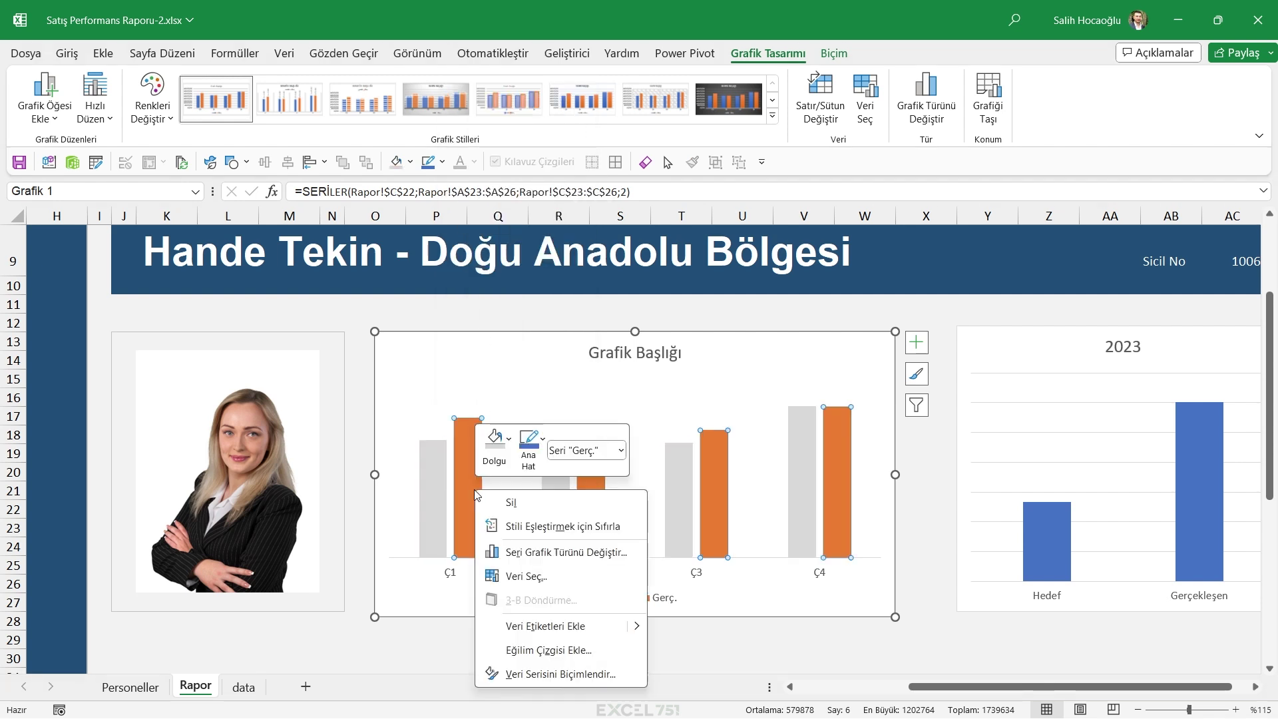
left_click(494, 439)
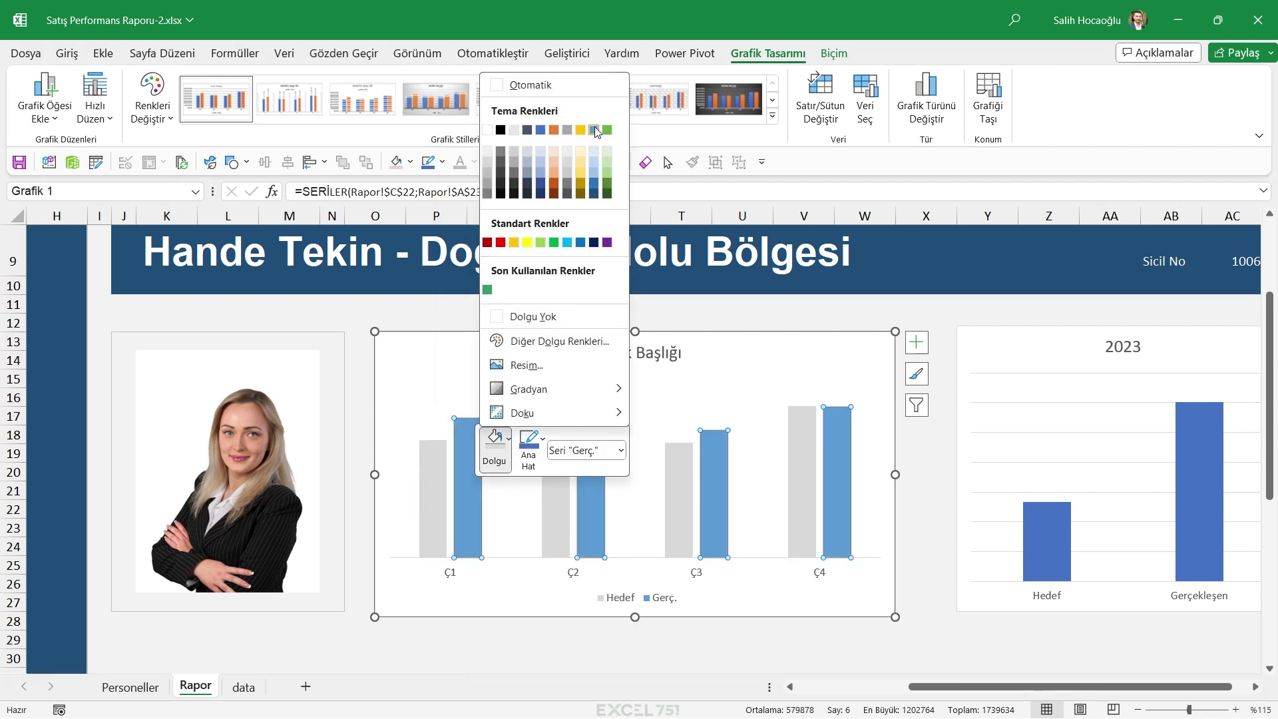
left_click(553, 129)
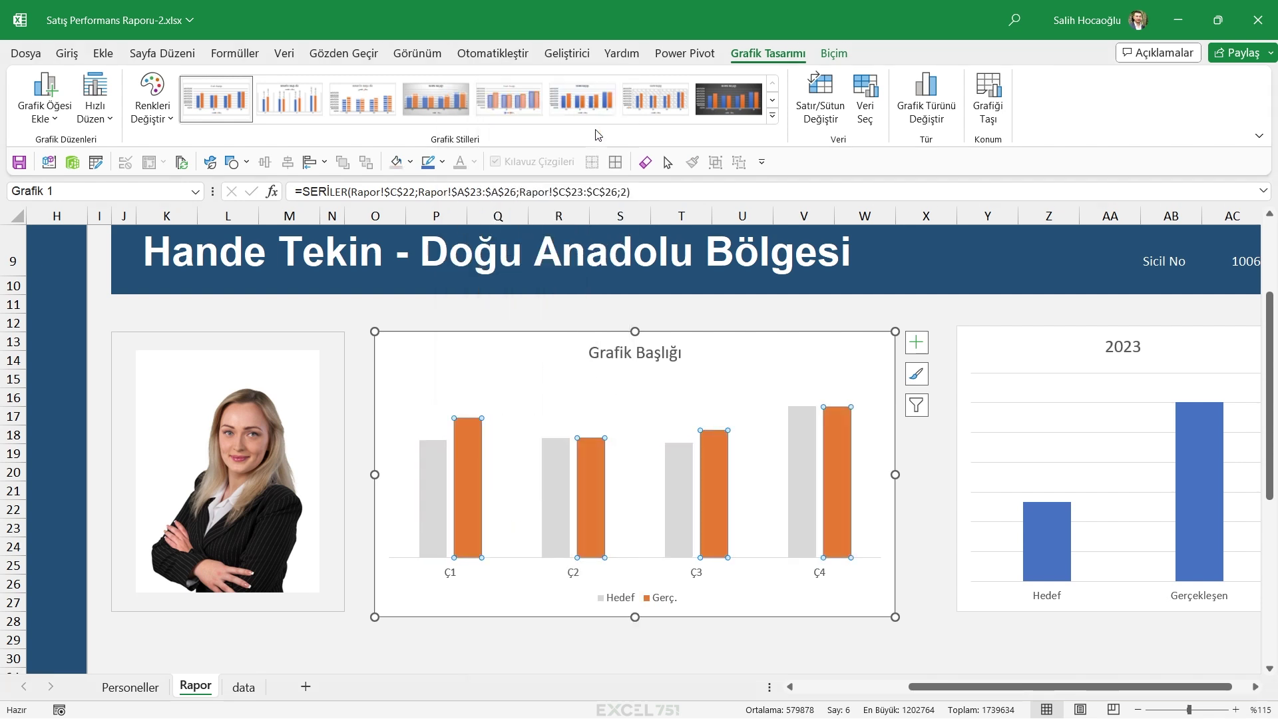
double_click(724, 528)
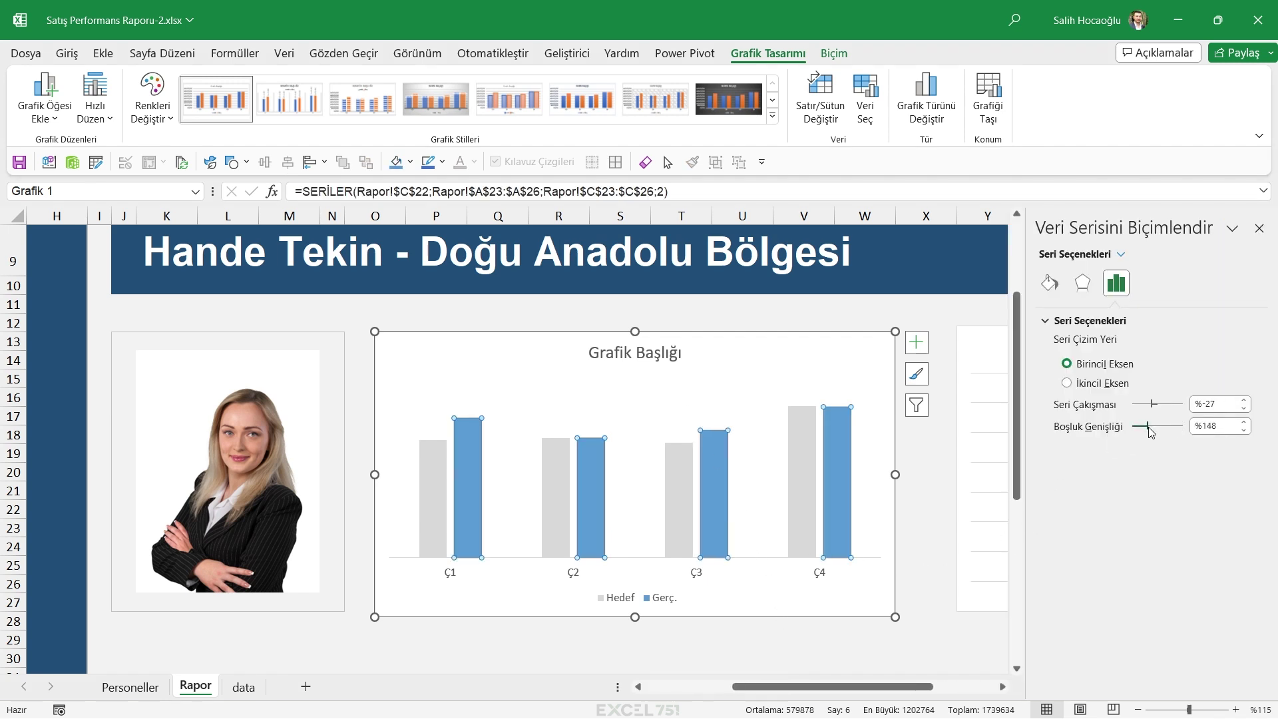
Set the quarterly chart's series overlap to 0% and reduce the gap width
left_click_drag(1150, 430, 1149, 431)
double_click(1199, 404)
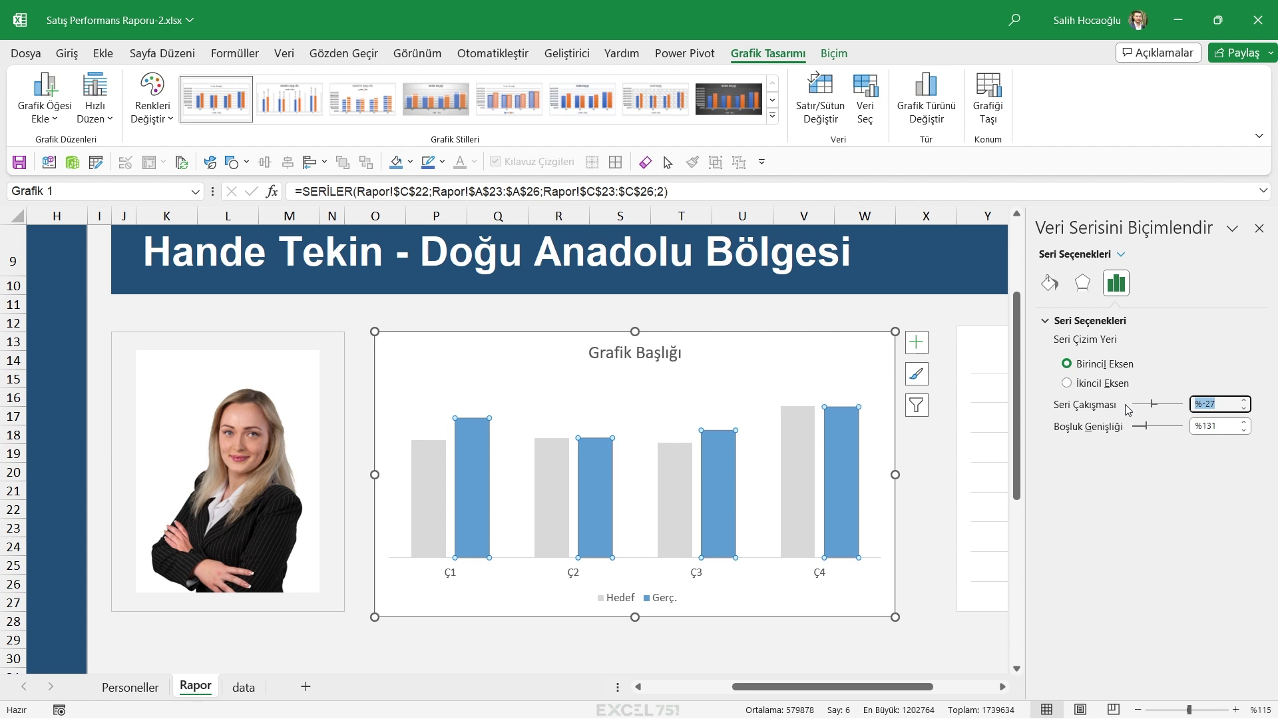
type("0")
key("Return")
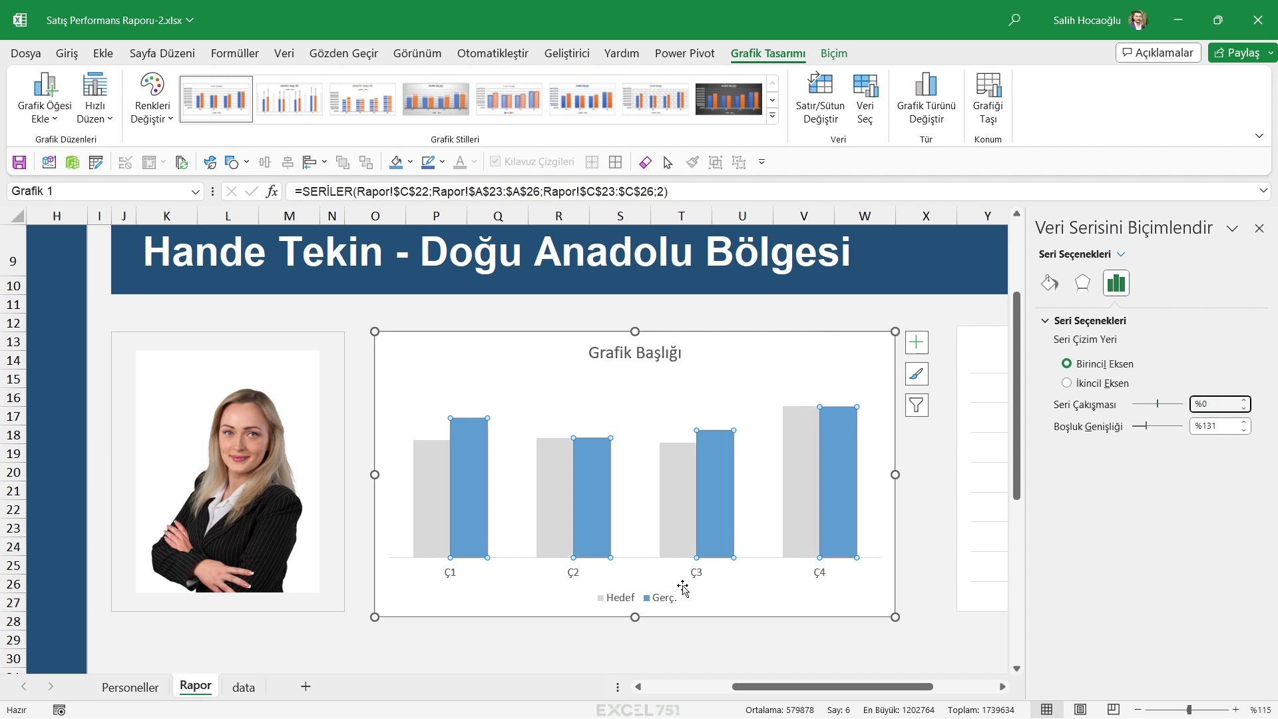
Put the legend on top and move the title and legend to the top-left corner
left_click(916, 346)
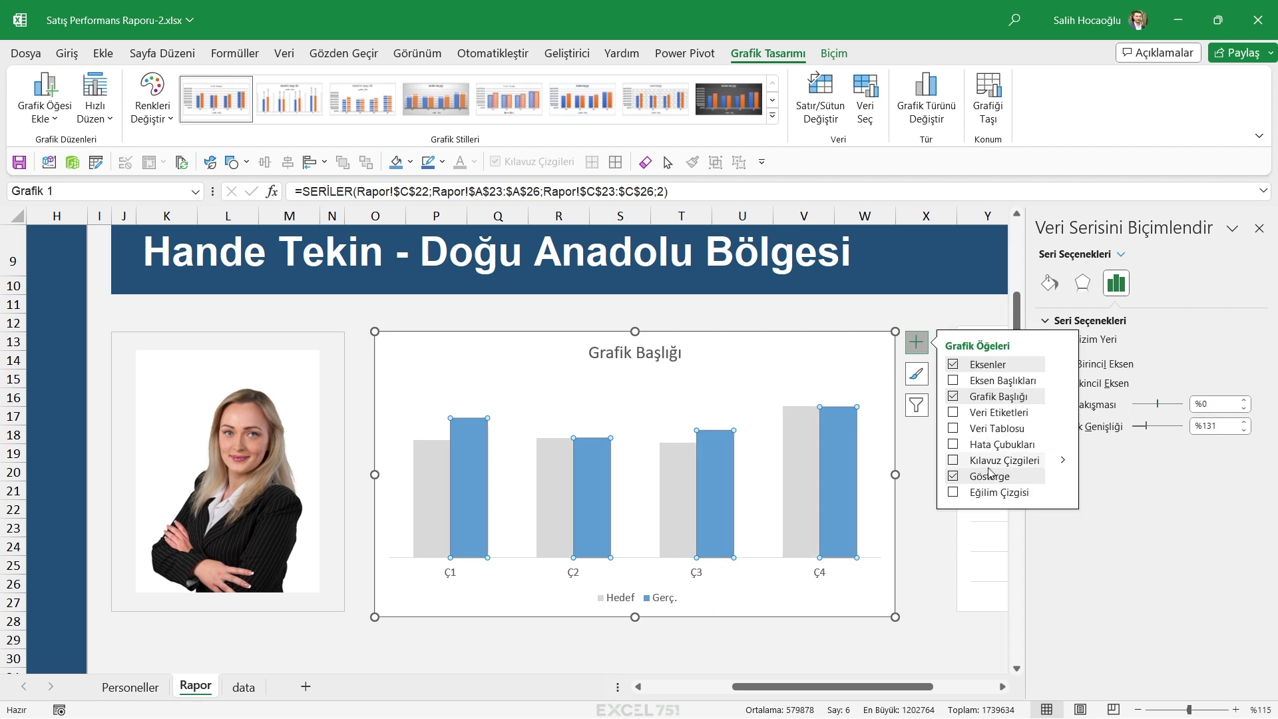
left_click(1105, 503)
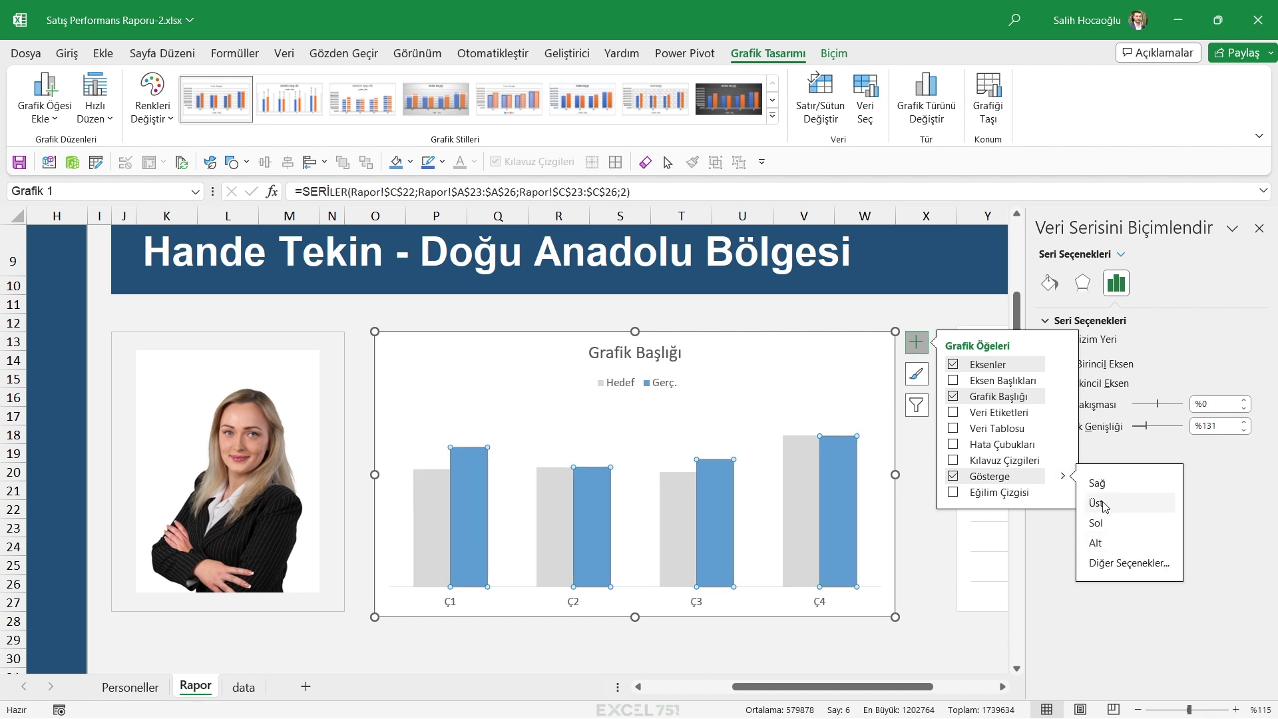
left_click(654, 351)
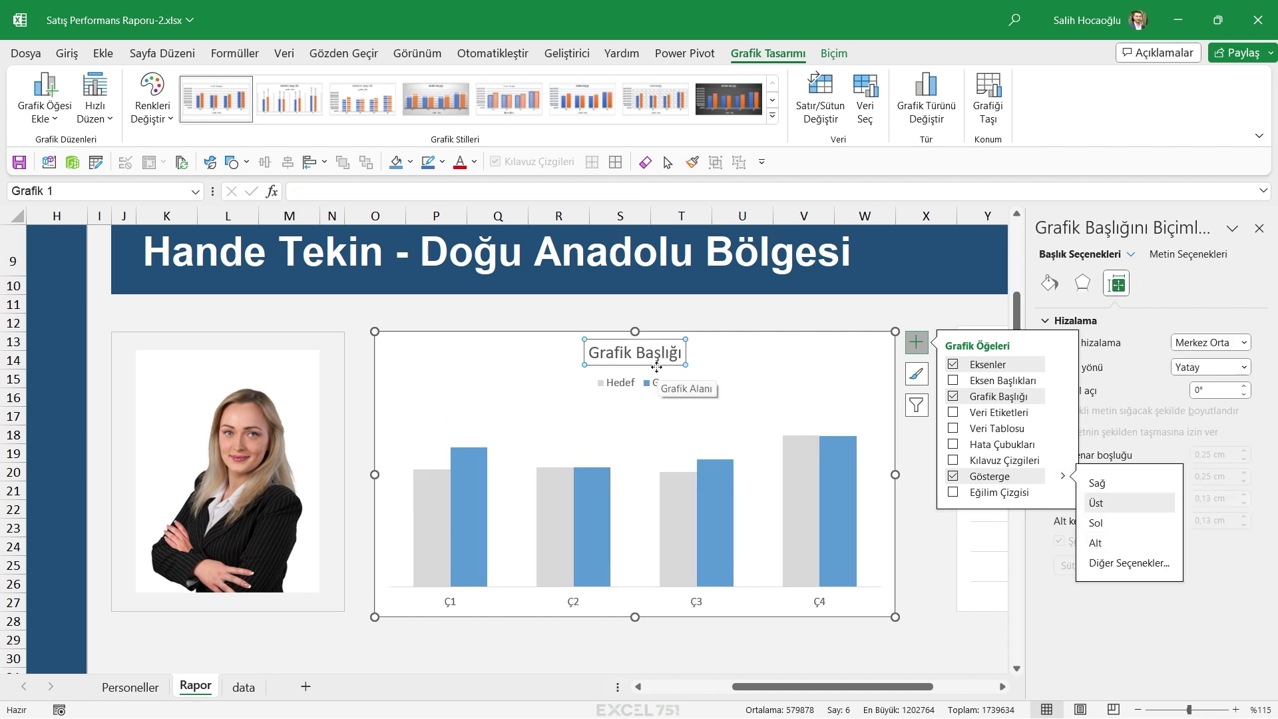
left_click_drag(657, 366, 480, 359)
left_click_drag(596, 394, 551, 396)
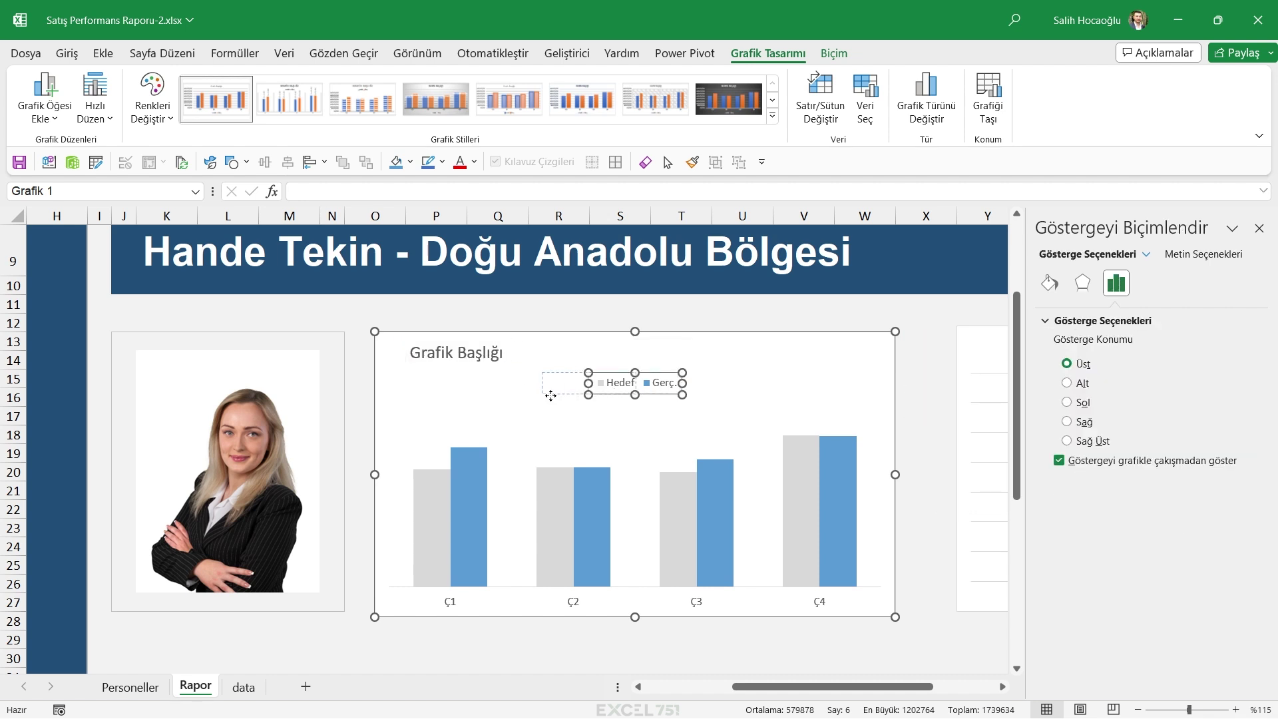
left_click_drag(437, 393, 437, 393)
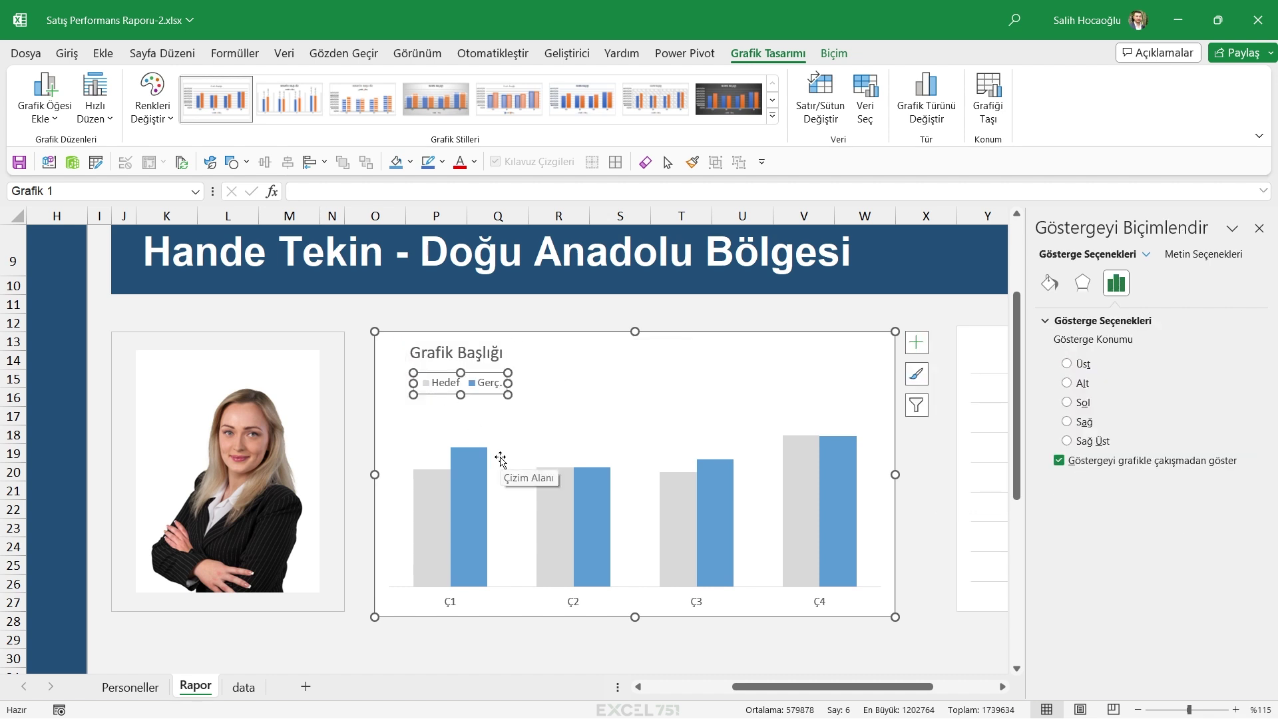
Cut the series gap width to 78% for wider bars
left_click(553, 493)
left_click_drag(1148, 428, 1143, 431)
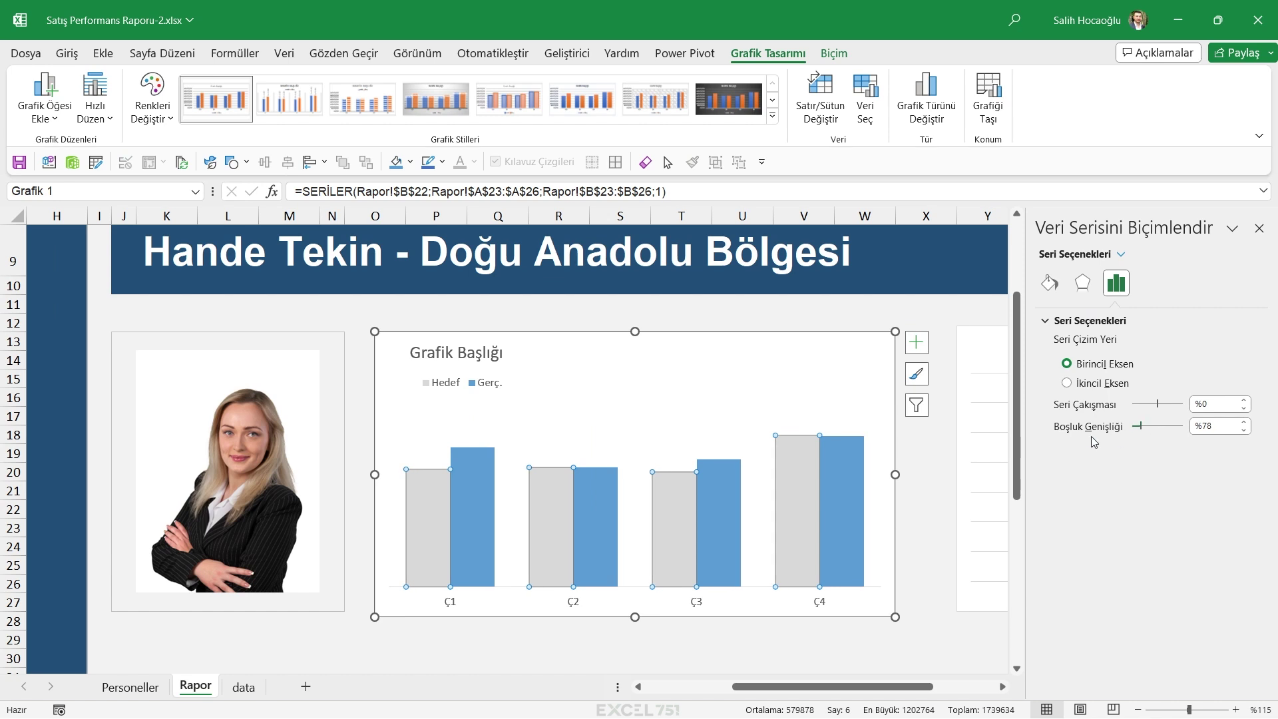
left_click(892, 364)
left_click(917, 344)
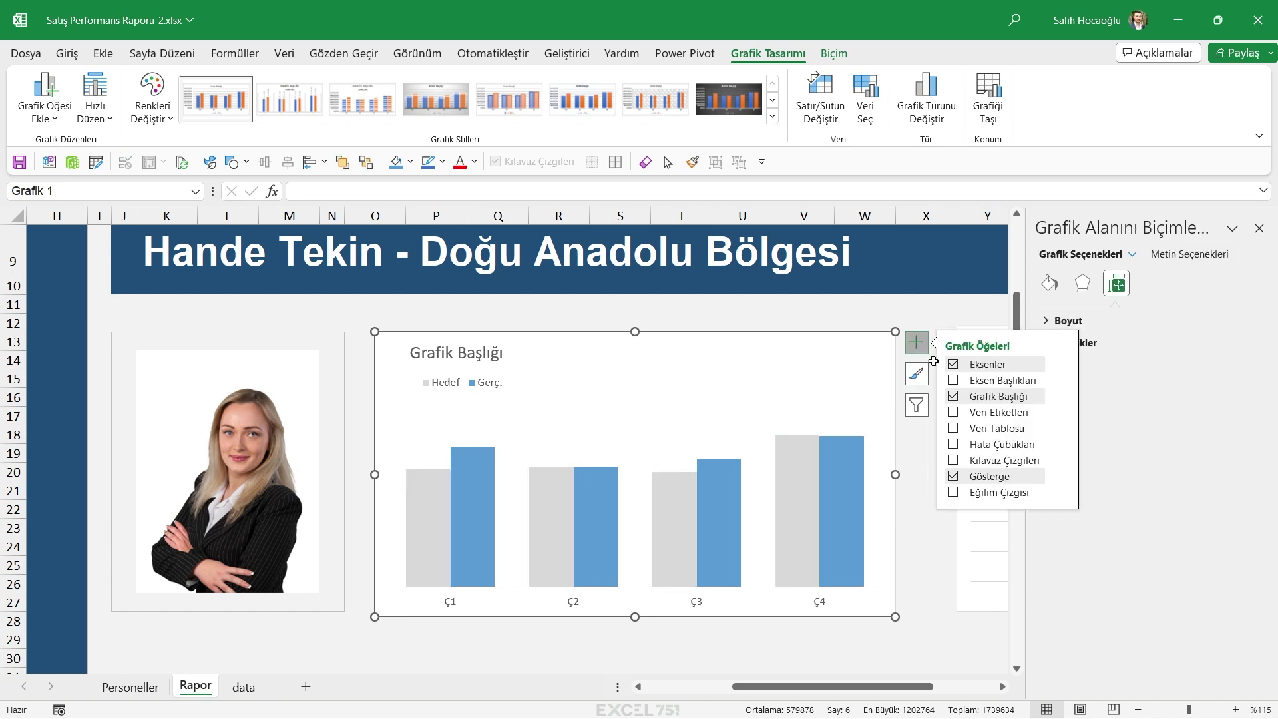
Add data labels to the quarterly chart's columns
left_click(953, 412)
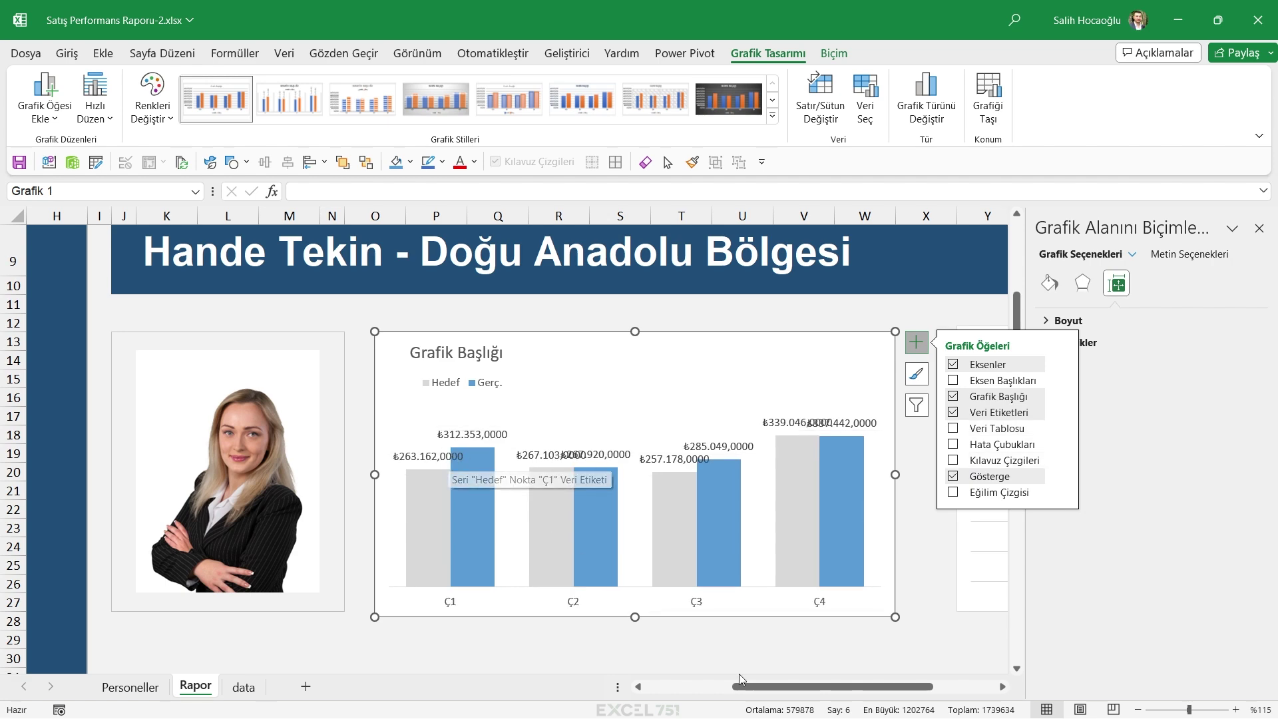
left_click_drag(741, 686, 655, 686)
scroll(170, 330, "up", 1)
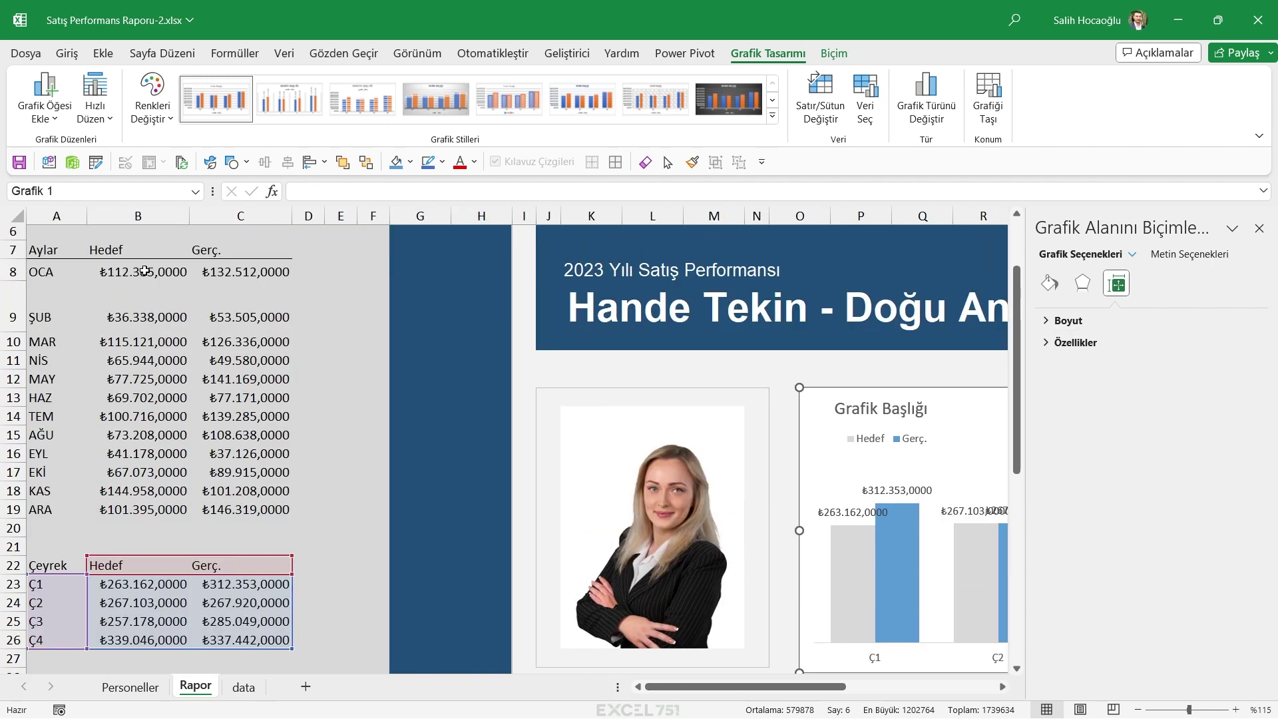
Remove decimal places from the monthly B8:C19, quarterly B23:C26 and yearly B30:C30 figures
left_click_drag(145, 271, 253, 510)
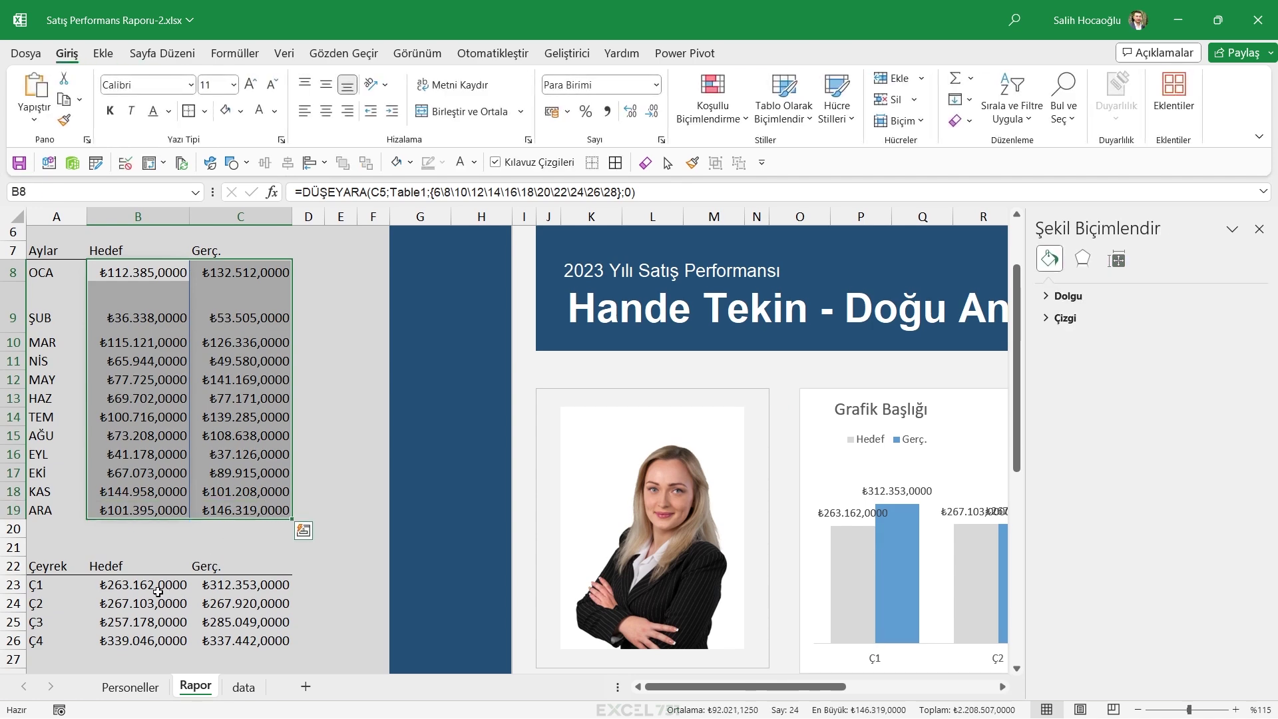
left_click_drag(158, 592, 236, 641, "ctrl")
scroll(234, 516, "down", 4)
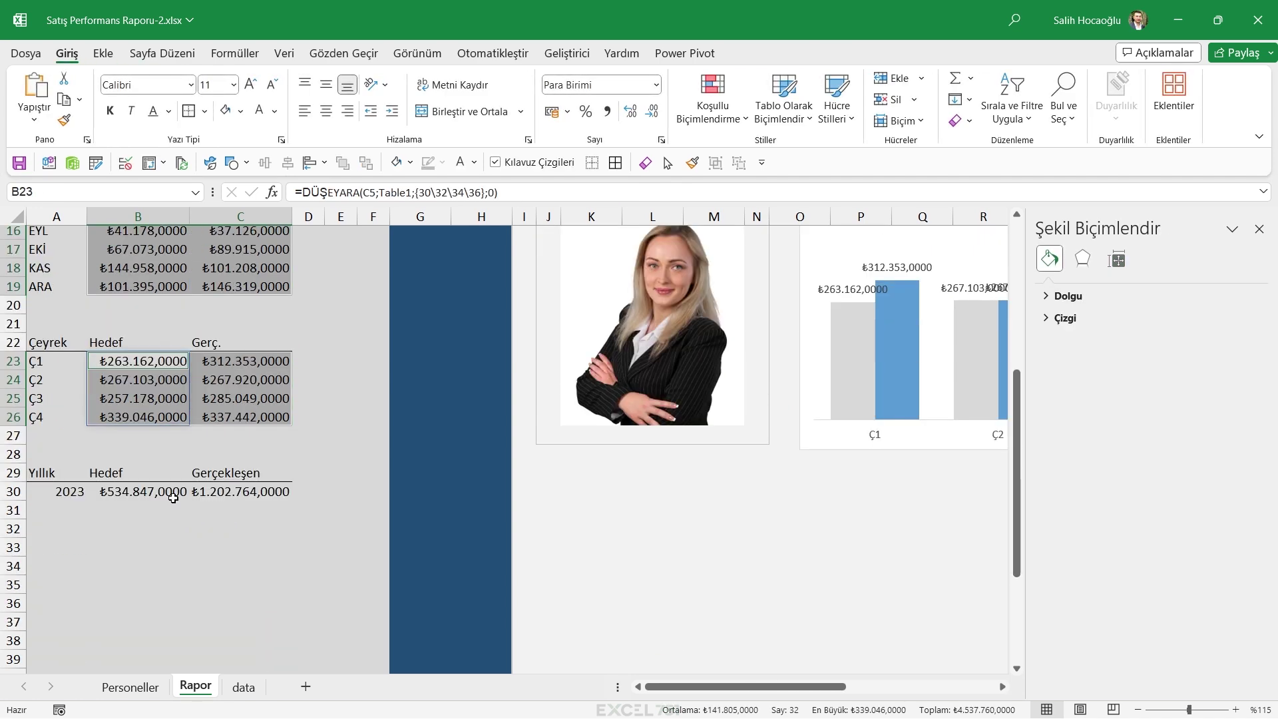
left_click_drag(173, 498, 239, 496, "ctrl")
scroll(240, 496, "up", 3)
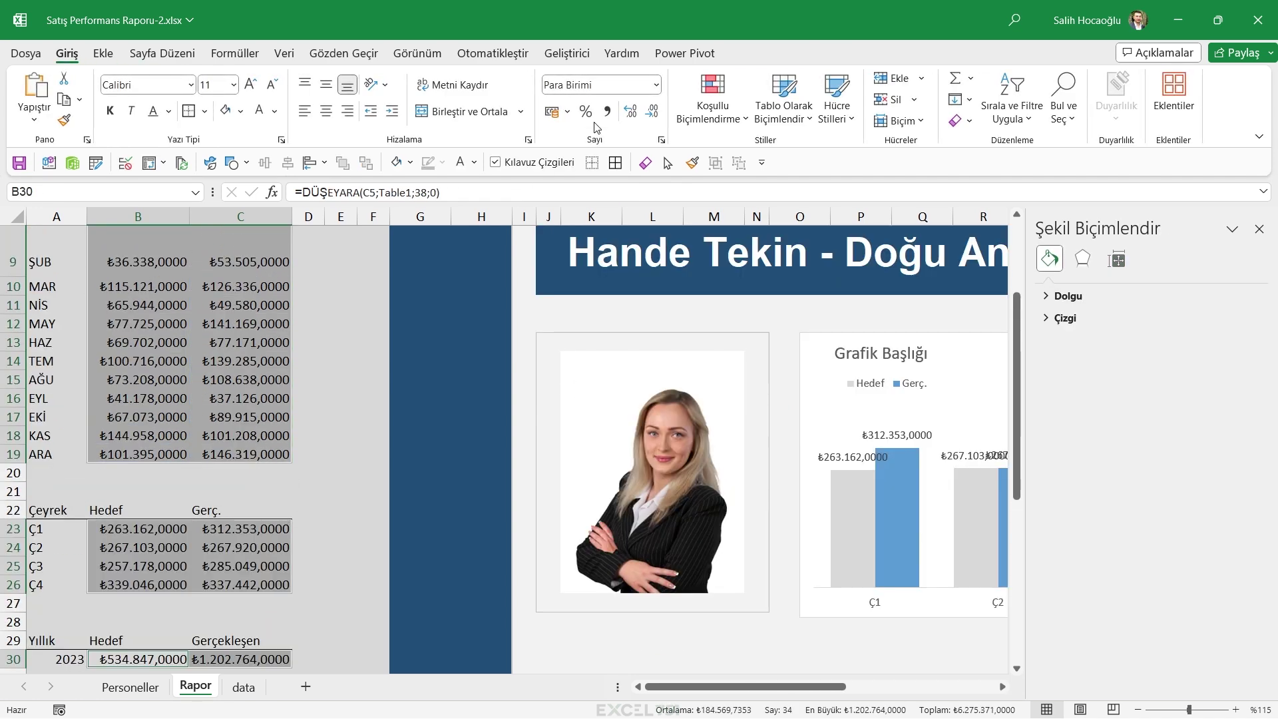
left_click(651, 114)
left_click(650, 114)
left_click(651, 113)
left_click(651, 113)
left_click_drag(795, 686, 899, 679)
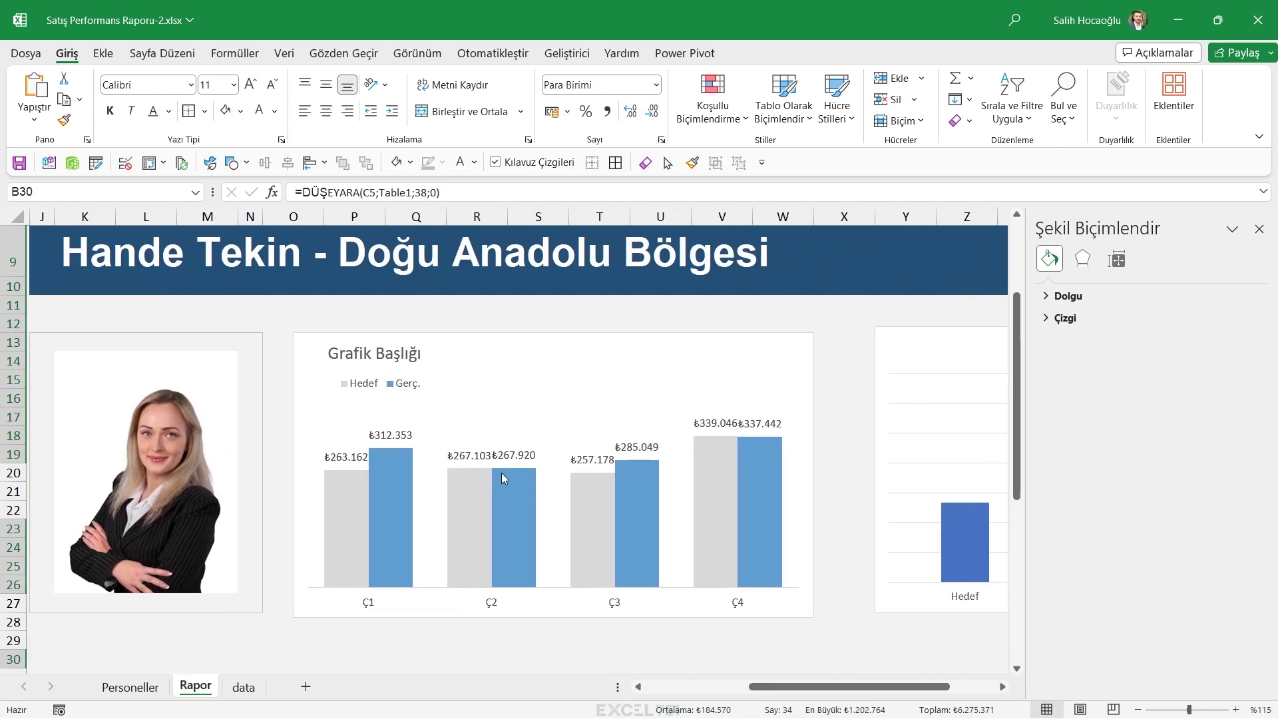
Reduce the Hedef data labels to font size 7
left_click(482, 457)
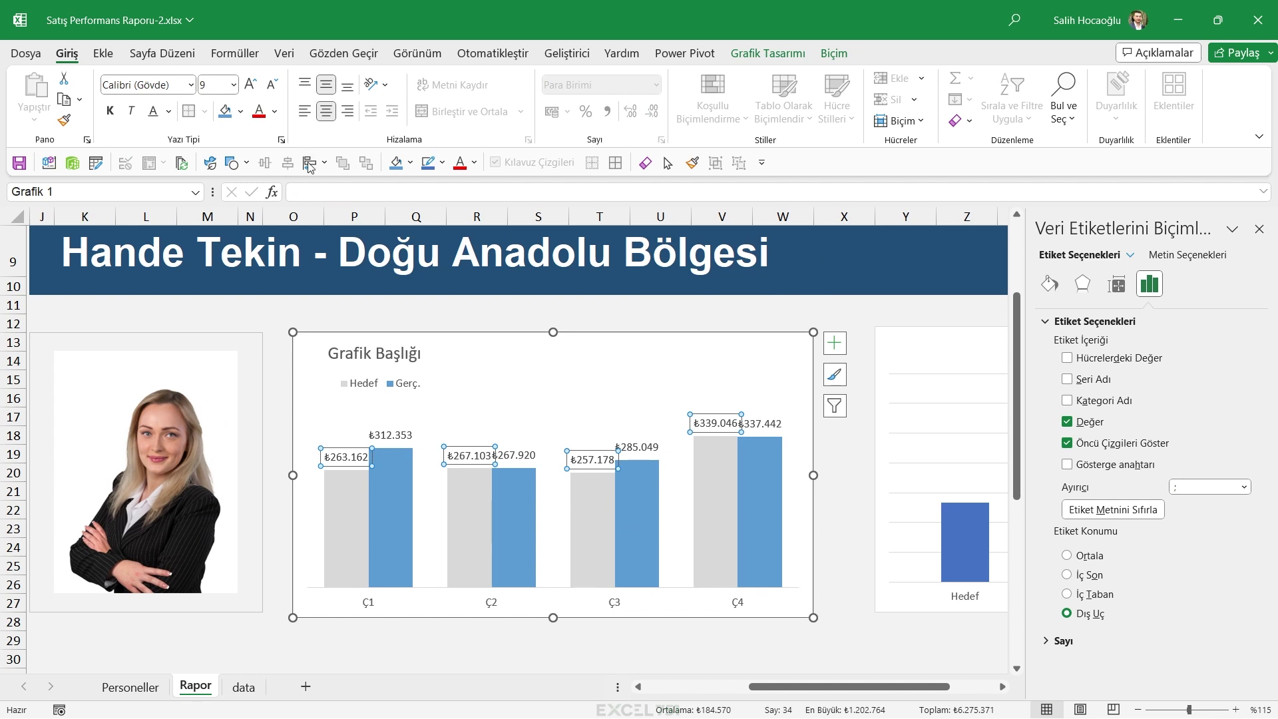
left_click(533, 460)
left_click(463, 455)
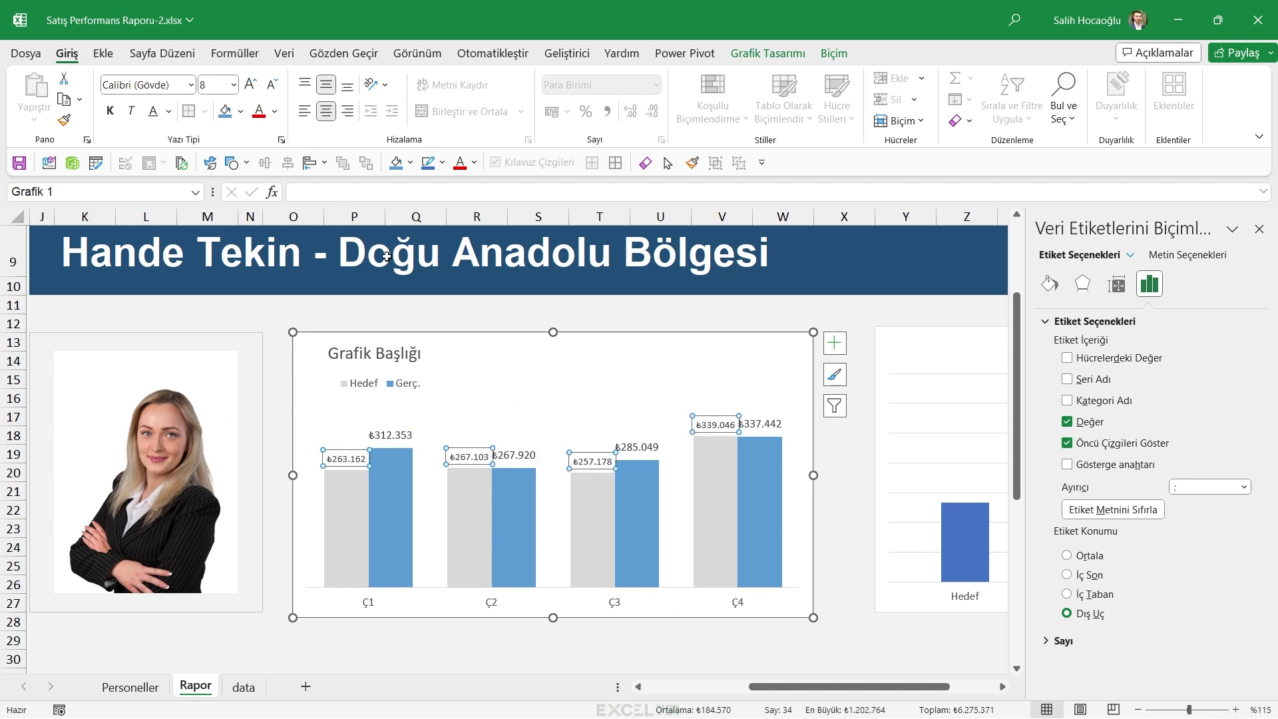
left_click(274, 89)
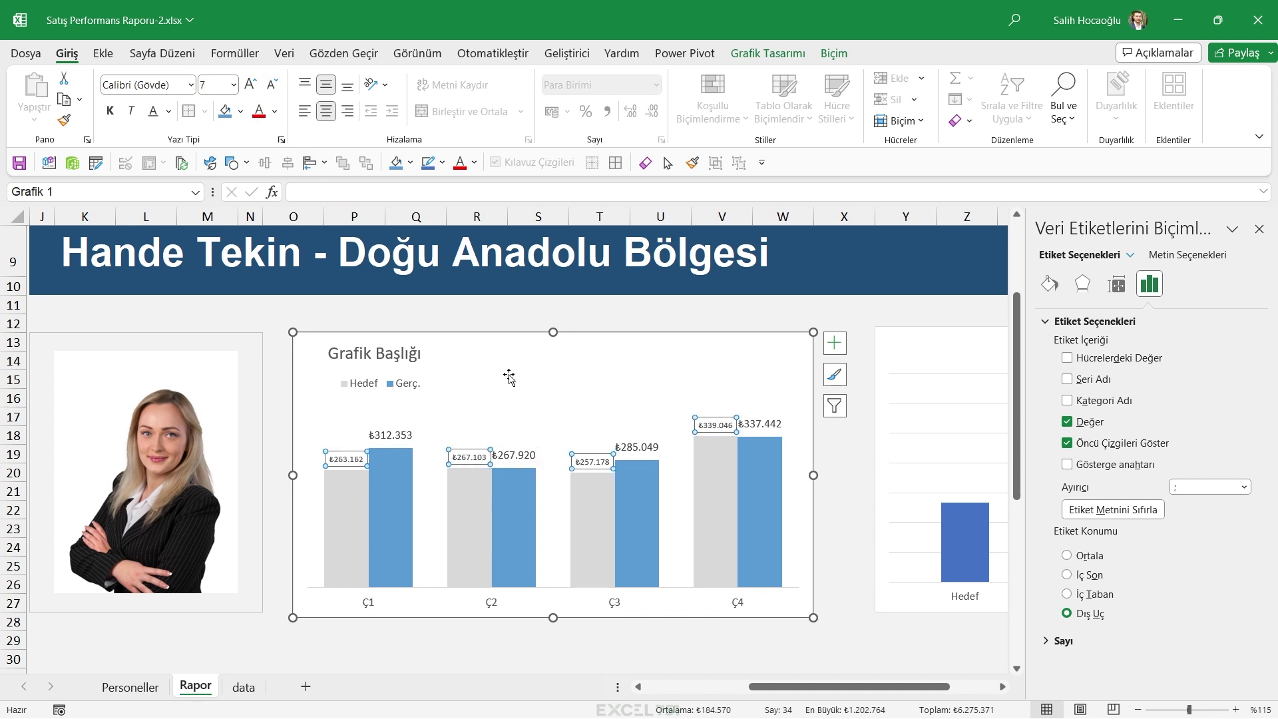
left_click(517, 455)
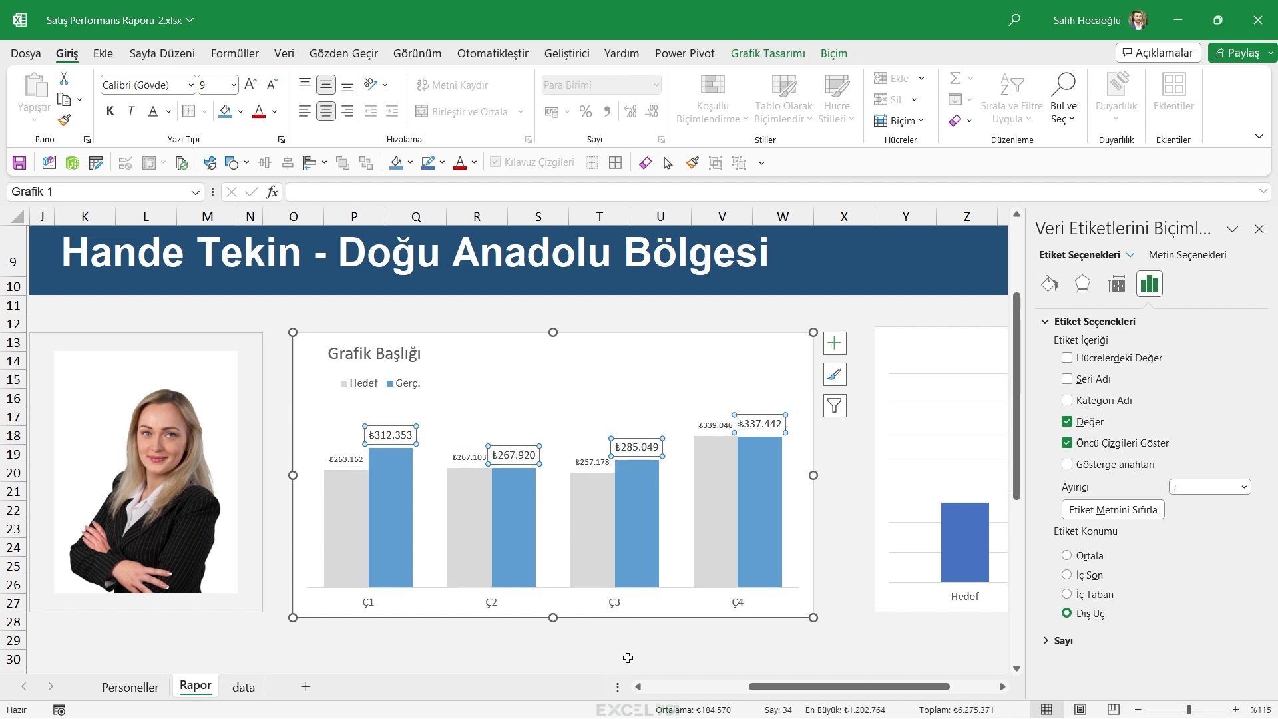
Delete the chart title and trim the chart's top so the legend heads it
left_click(409, 384)
left_click(408, 359)
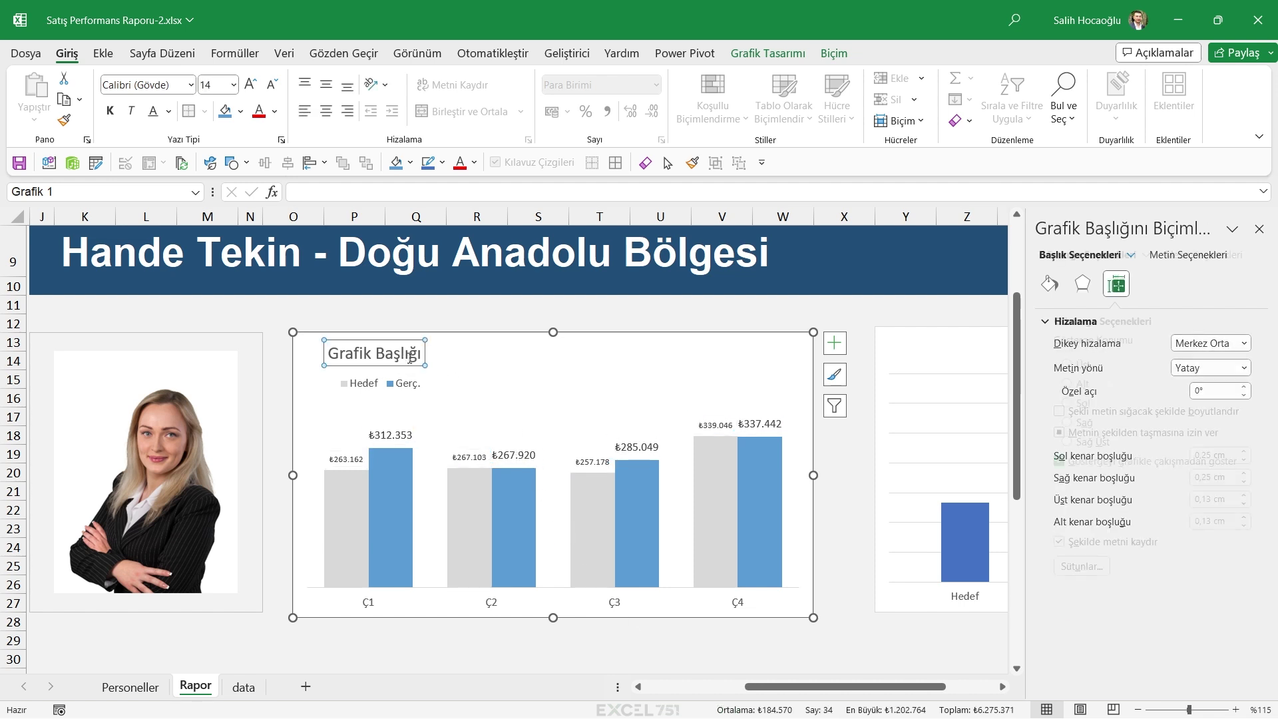
key("Delete")
left_click(383, 363)
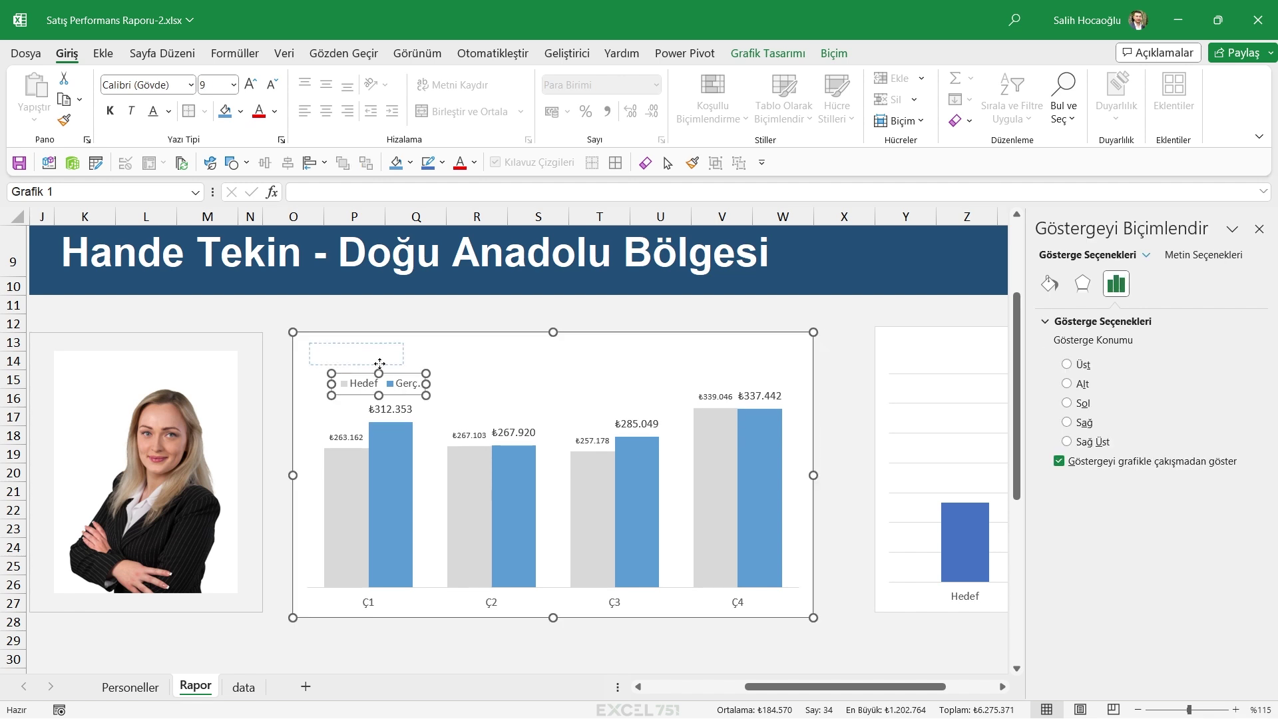
left_click_drag(553, 345, 553, 370)
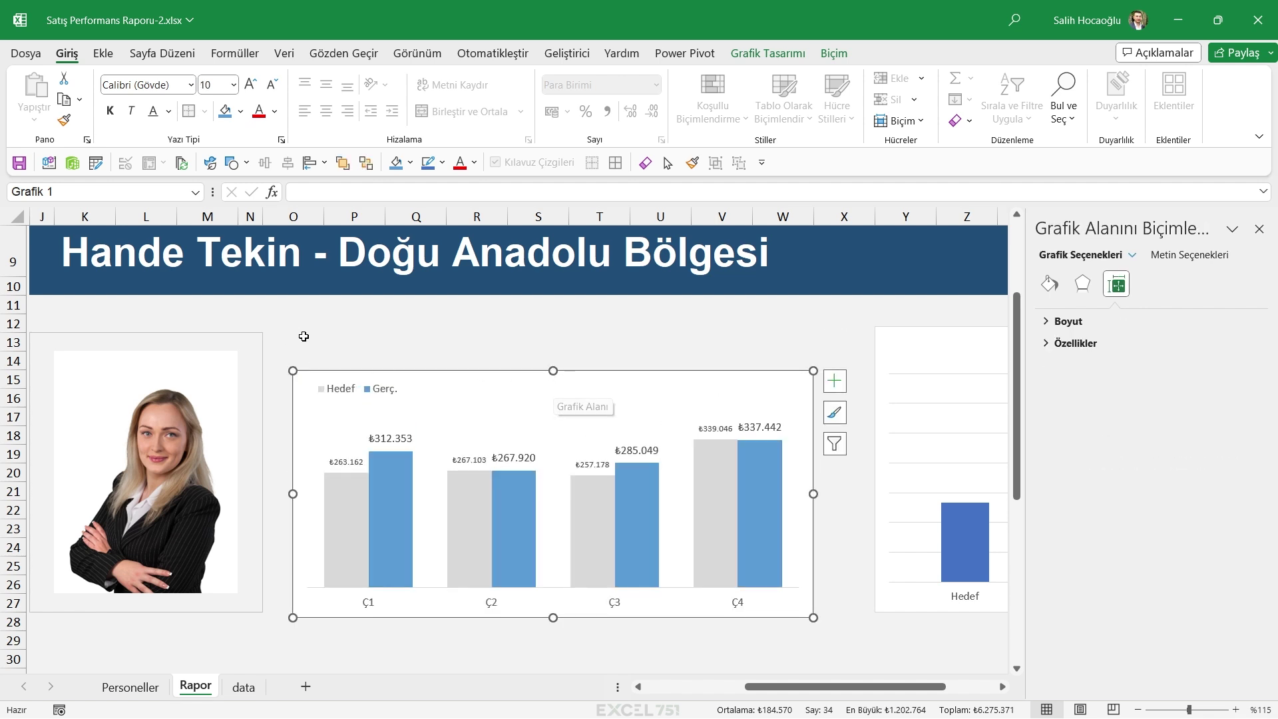
left_click(293, 343)
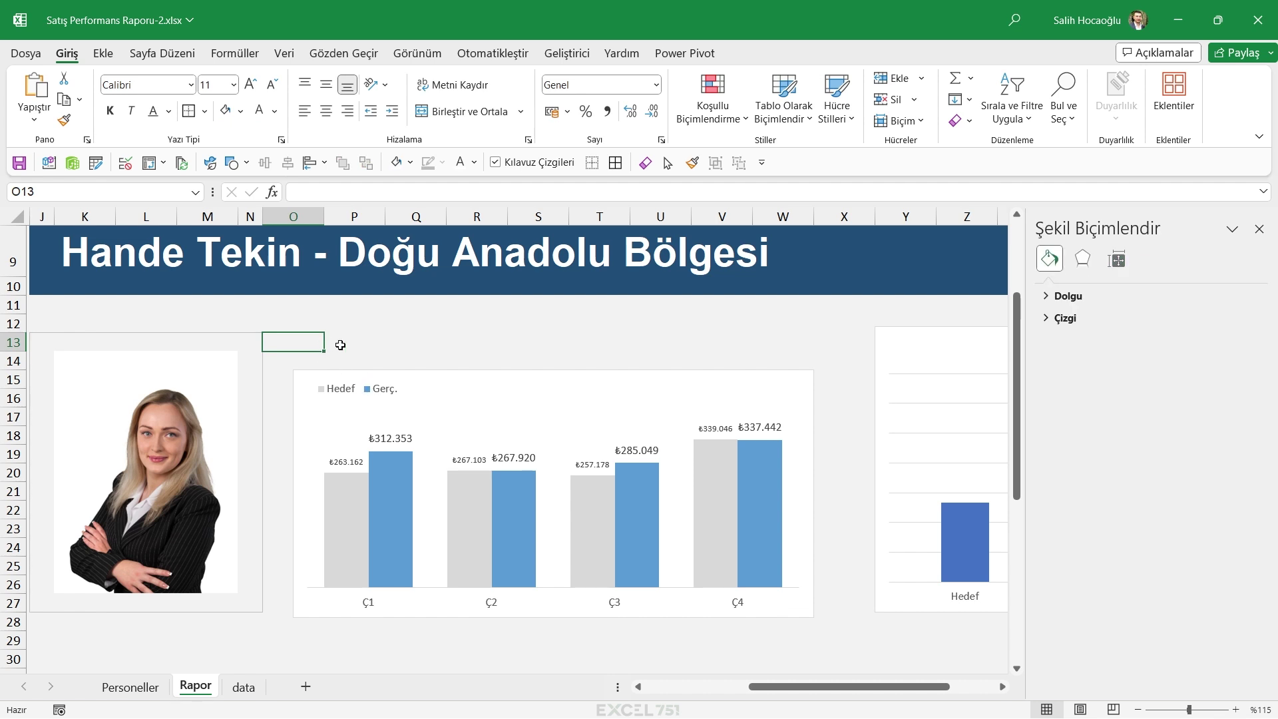
Shift the quarterly chart left by adjusting its edge and narrowing column O
left_click(320, 381)
mouse_move(293, 493)
left_mouse_down()
mouse_move(268, 491)
mouse_move(323, 493)
left_mouse_up()
left_click_drag(324, 223, 293, 234)
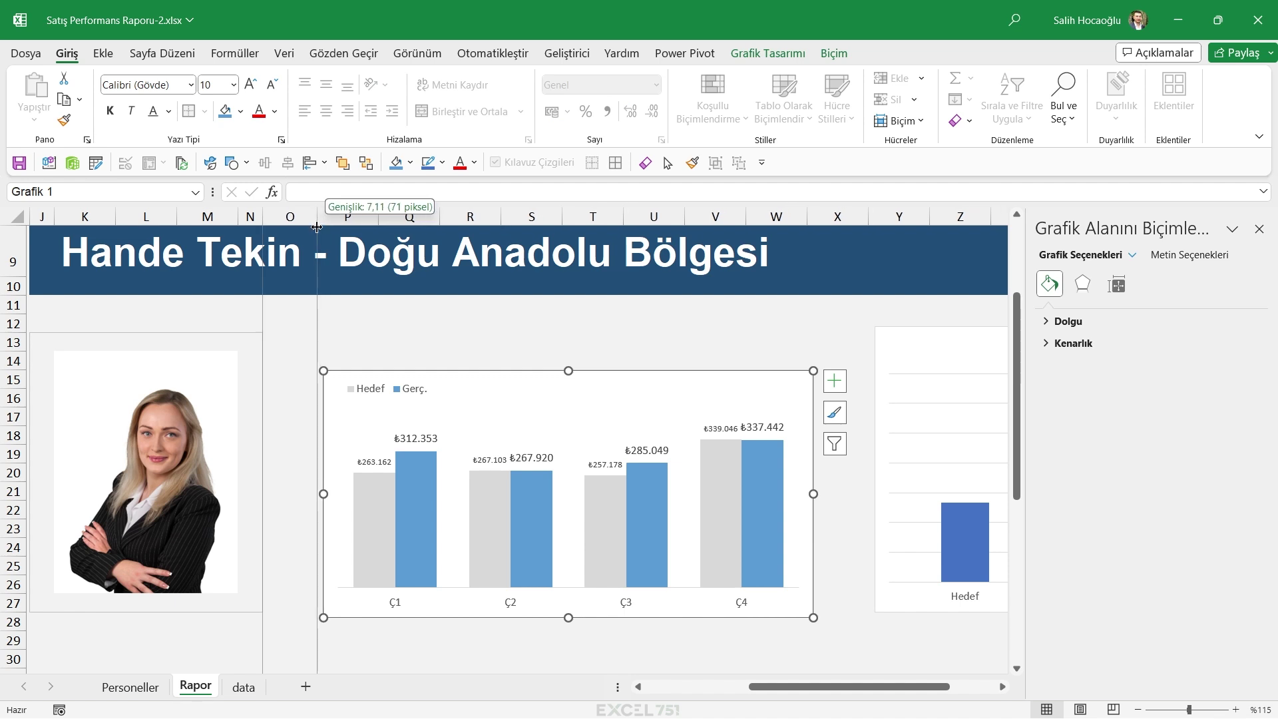
left_click(300, 330)
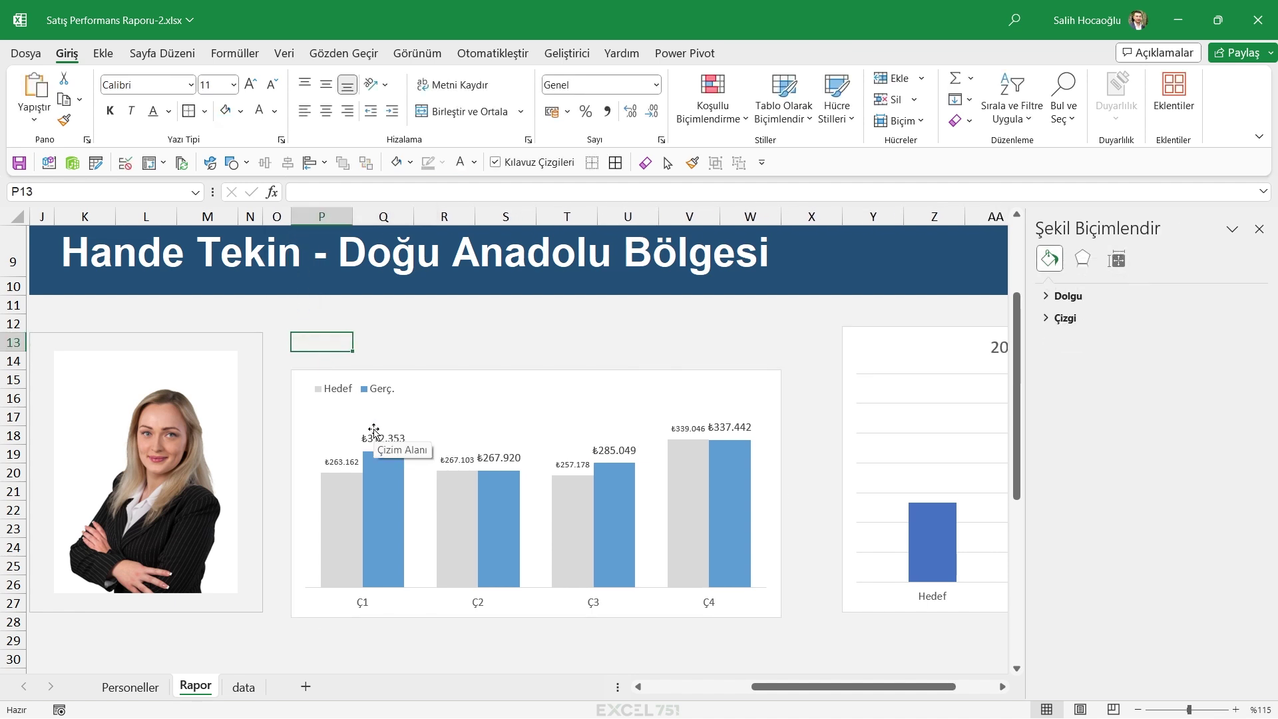
Enter 'Çeyrek Bazlı Hedef/Gerç. Grafiği' in P13 and format it italic, size 10
type("Çeyrek Bazlı Hedef")
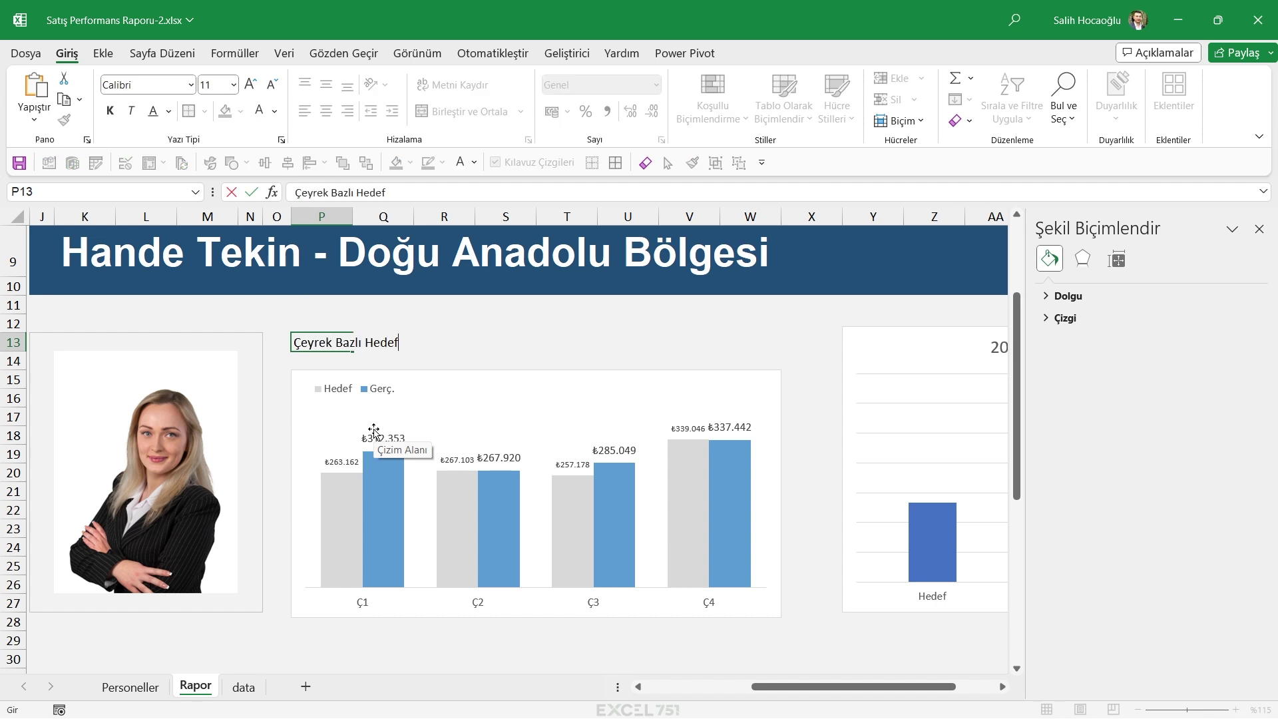
type("/Gerç. Grafiği")
key("ctrl+Return")
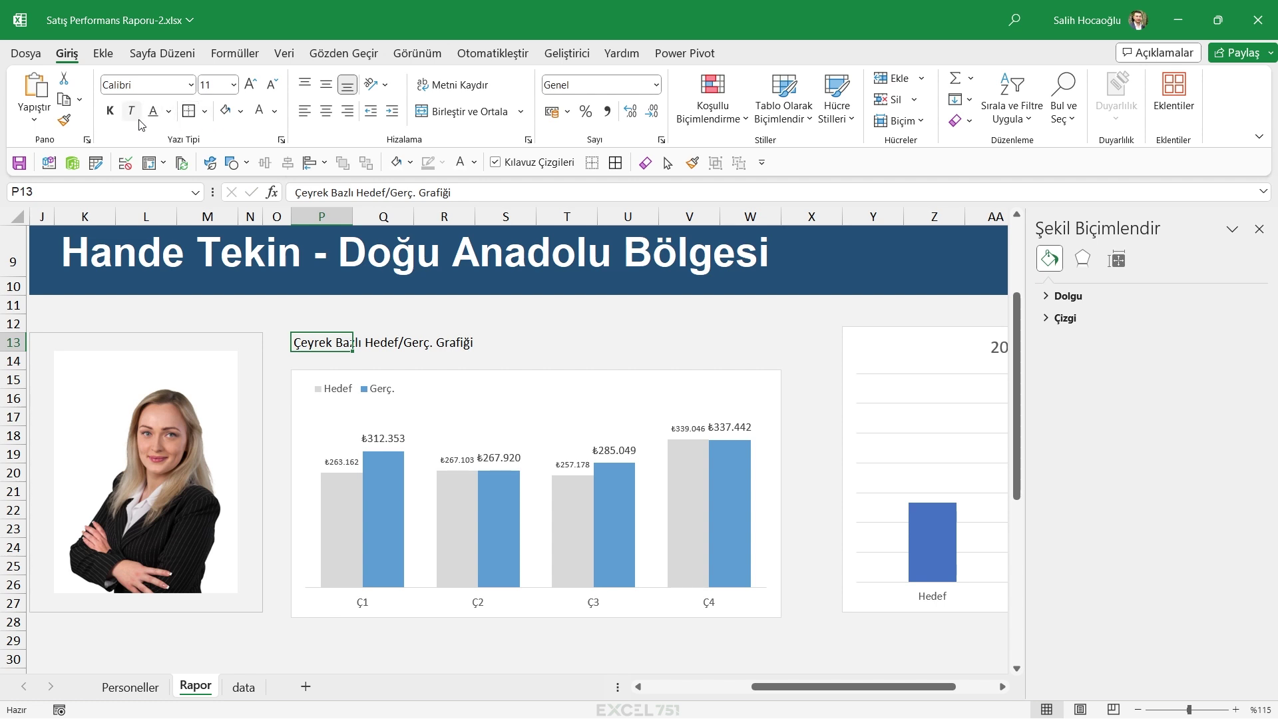
left_click(131, 111)
left_click(272, 85)
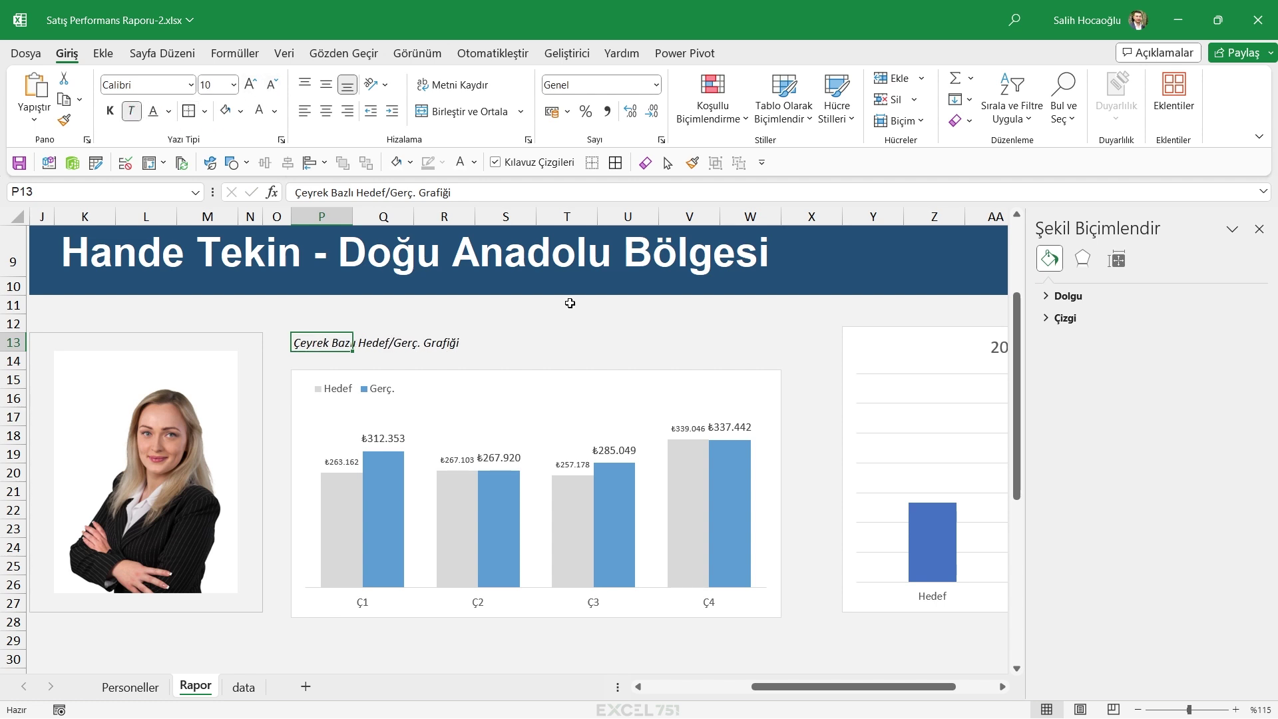
scroll(570, 303, "right", 3)
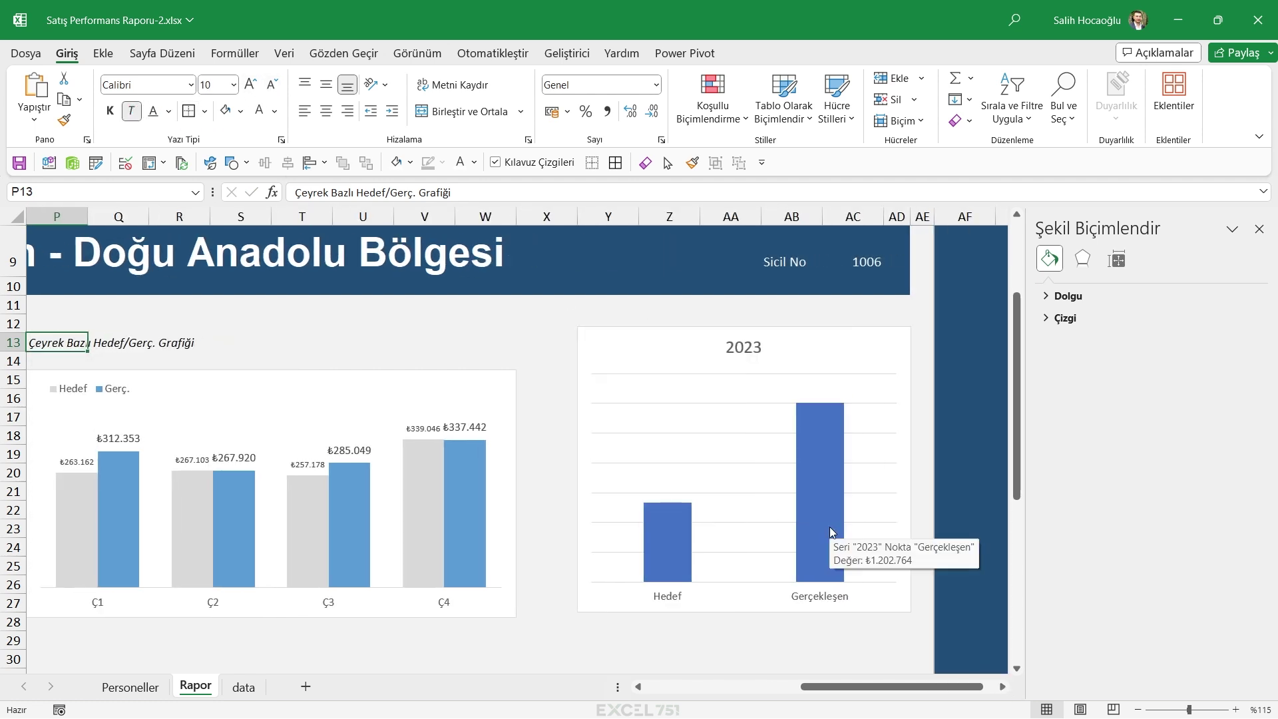
Lower the 2023 chart's top edge to row 15 and reduce its bar gap
left_click(745, 328)
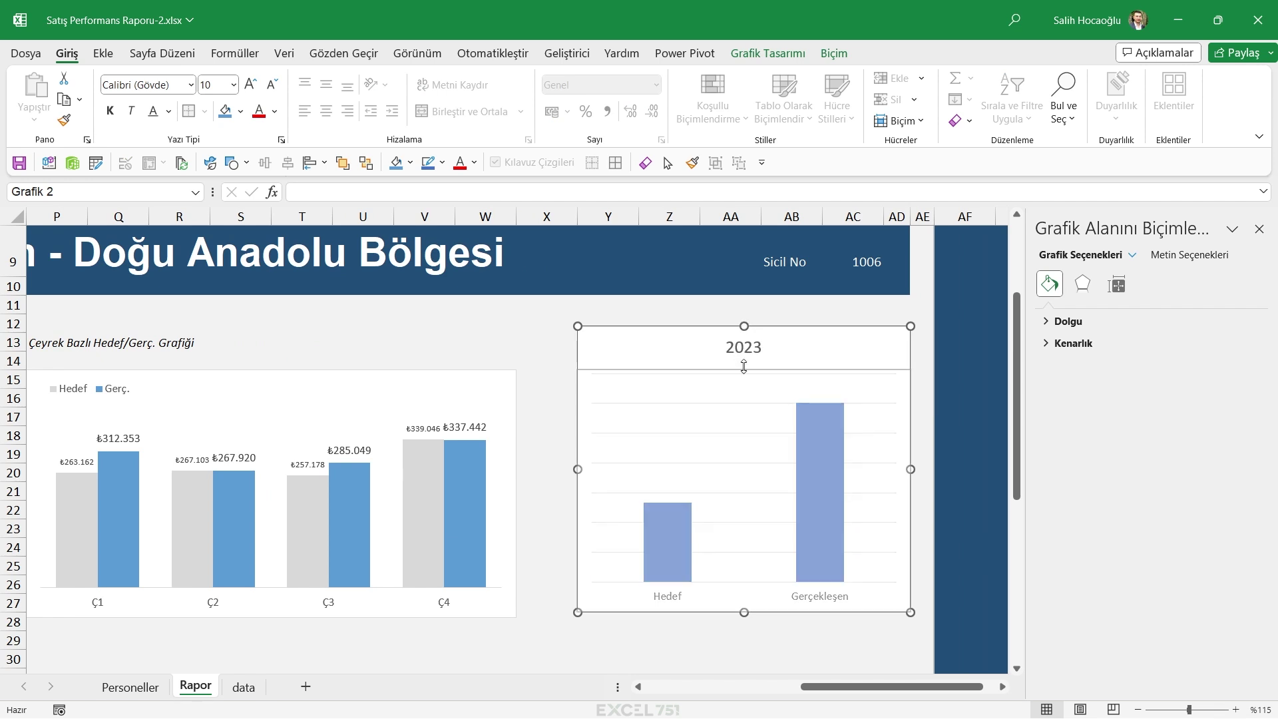
left_click_drag(745, 326, 745, 370)
left_click(707, 445)
left_click(708, 461)
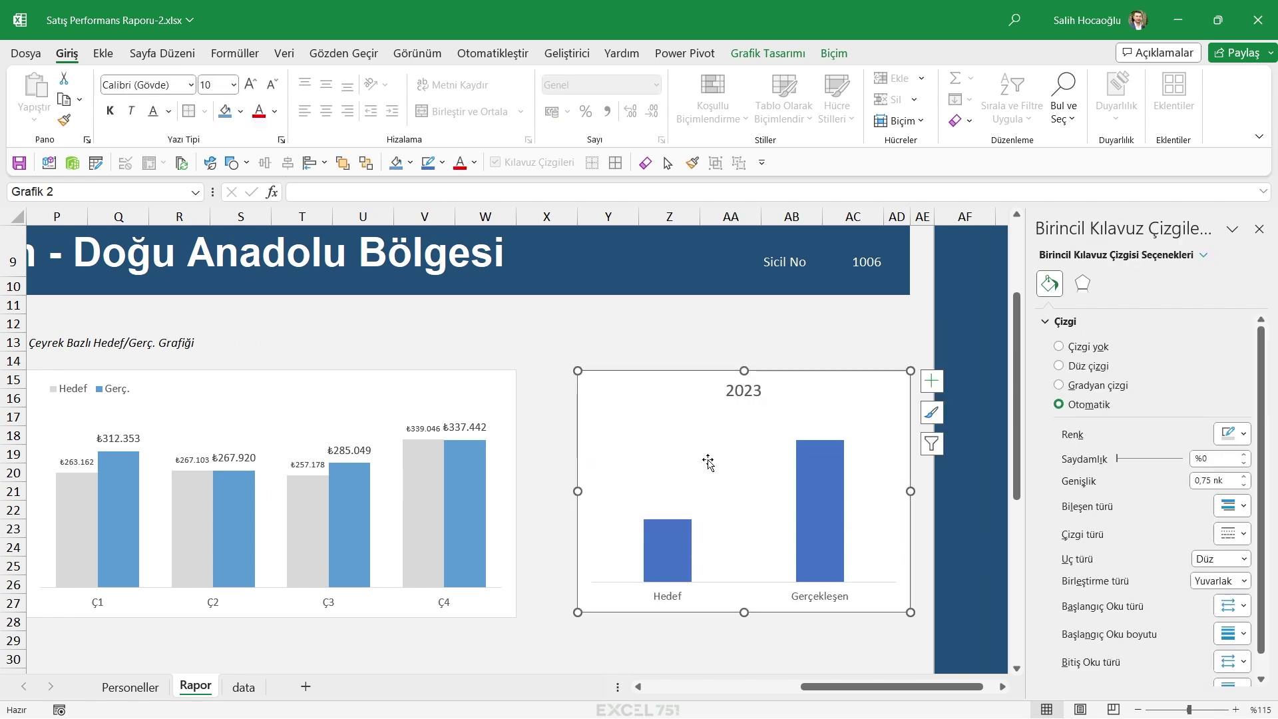
left_click(683, 569)
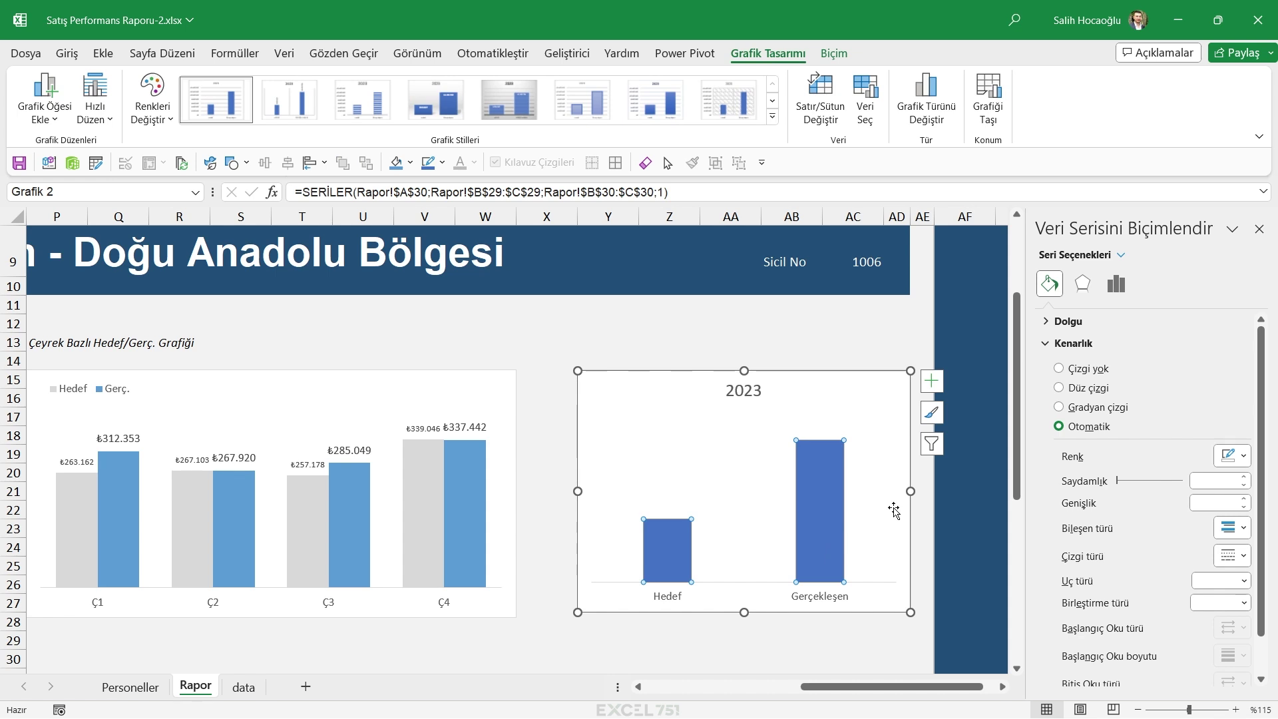
left_click(1117, 283)
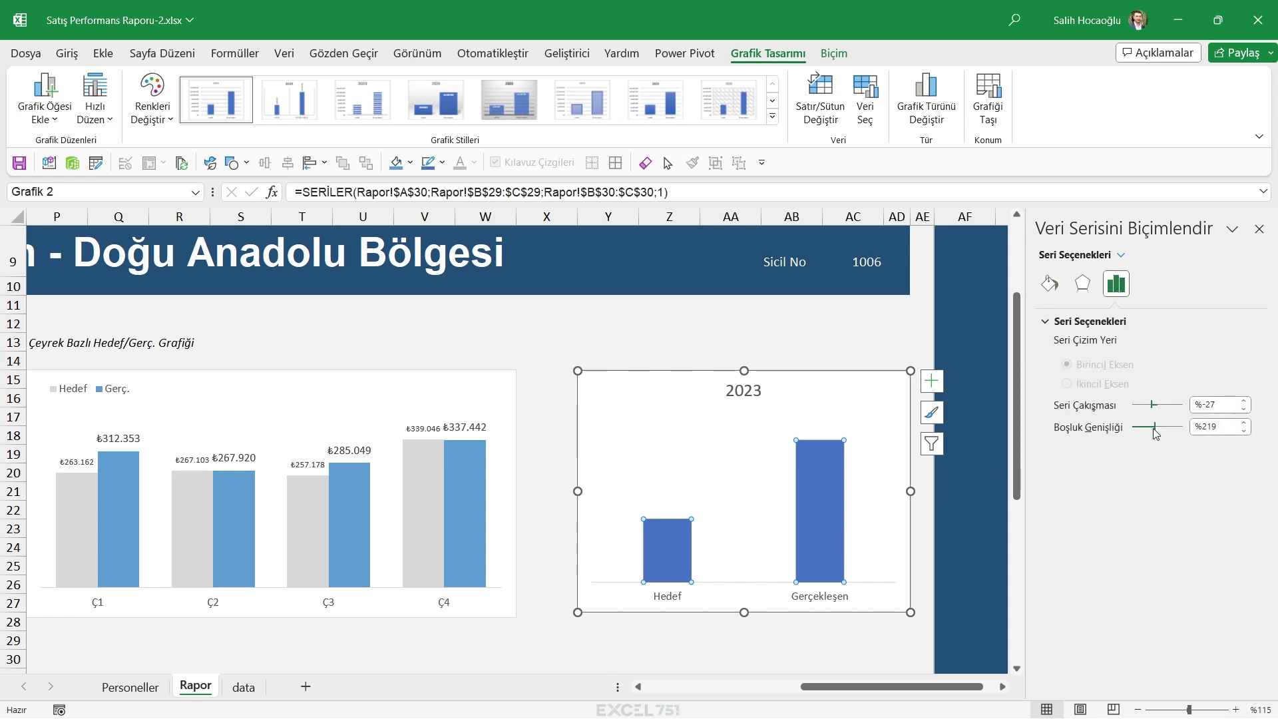
left_click_drag(1155, 431, 1141, 427)
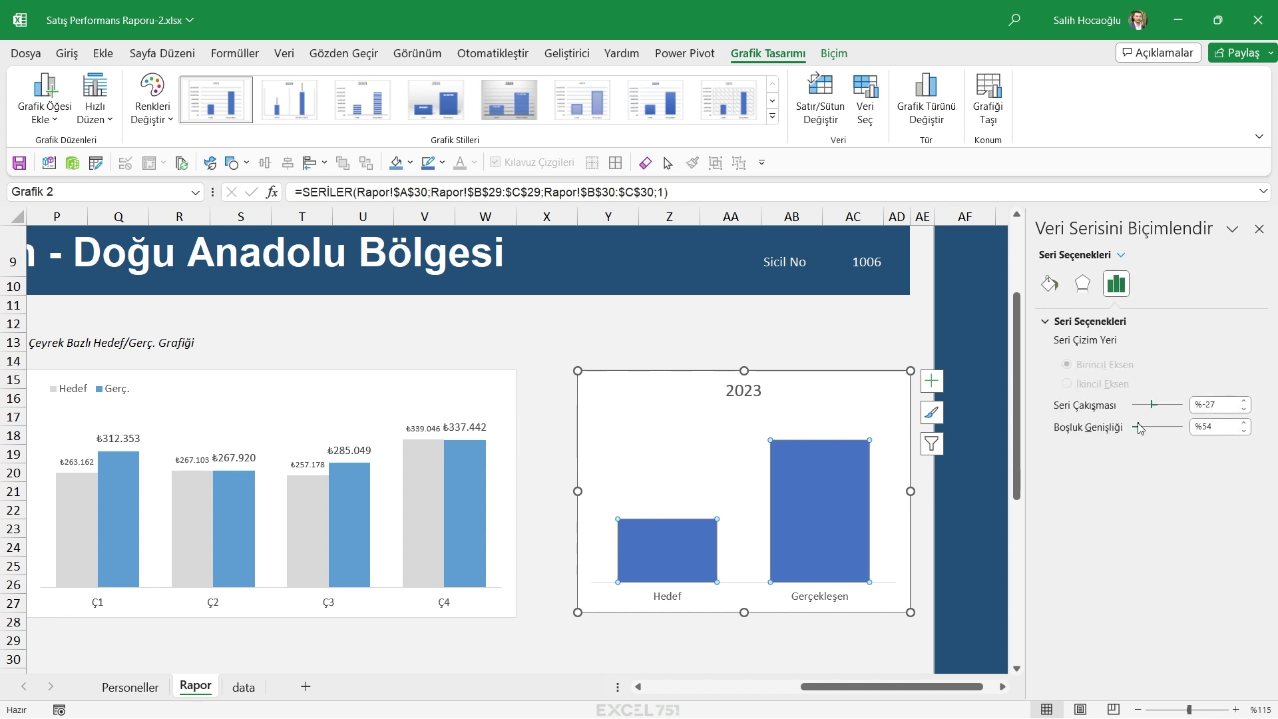
left_click(1154, 406)
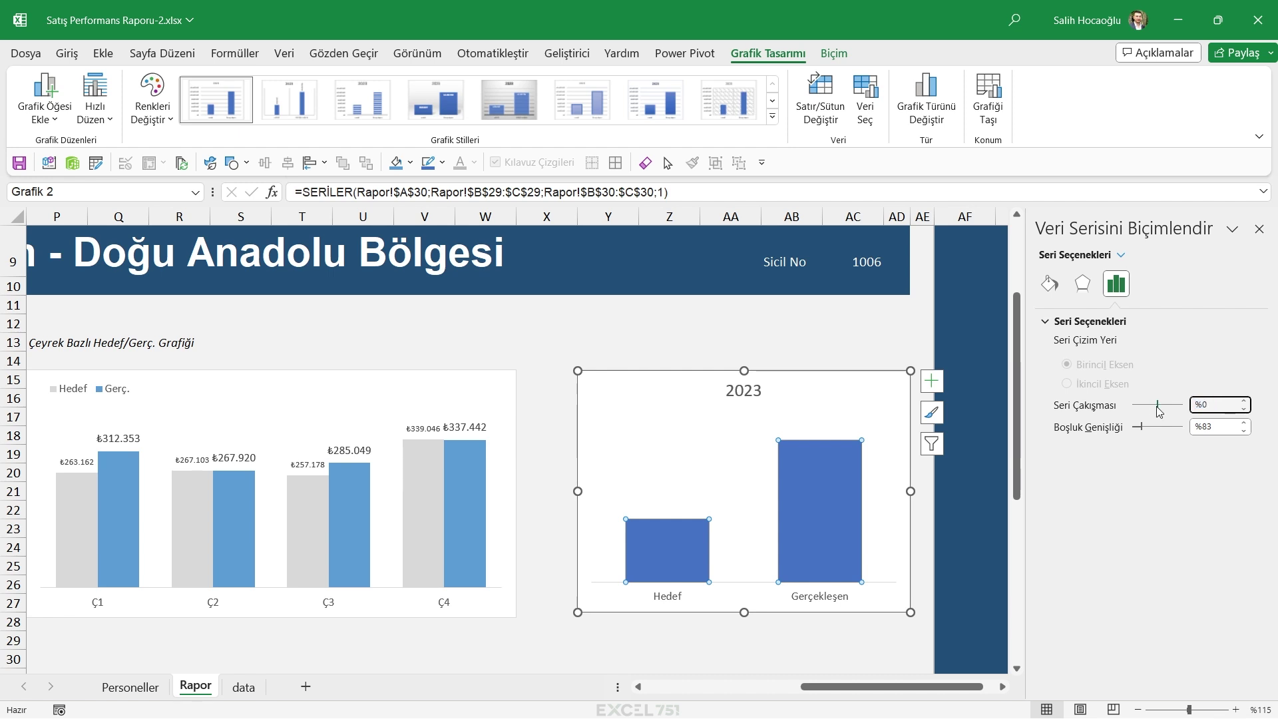
Delete the 2023 chart title and add data labels above the bars
left_click(741, 393)
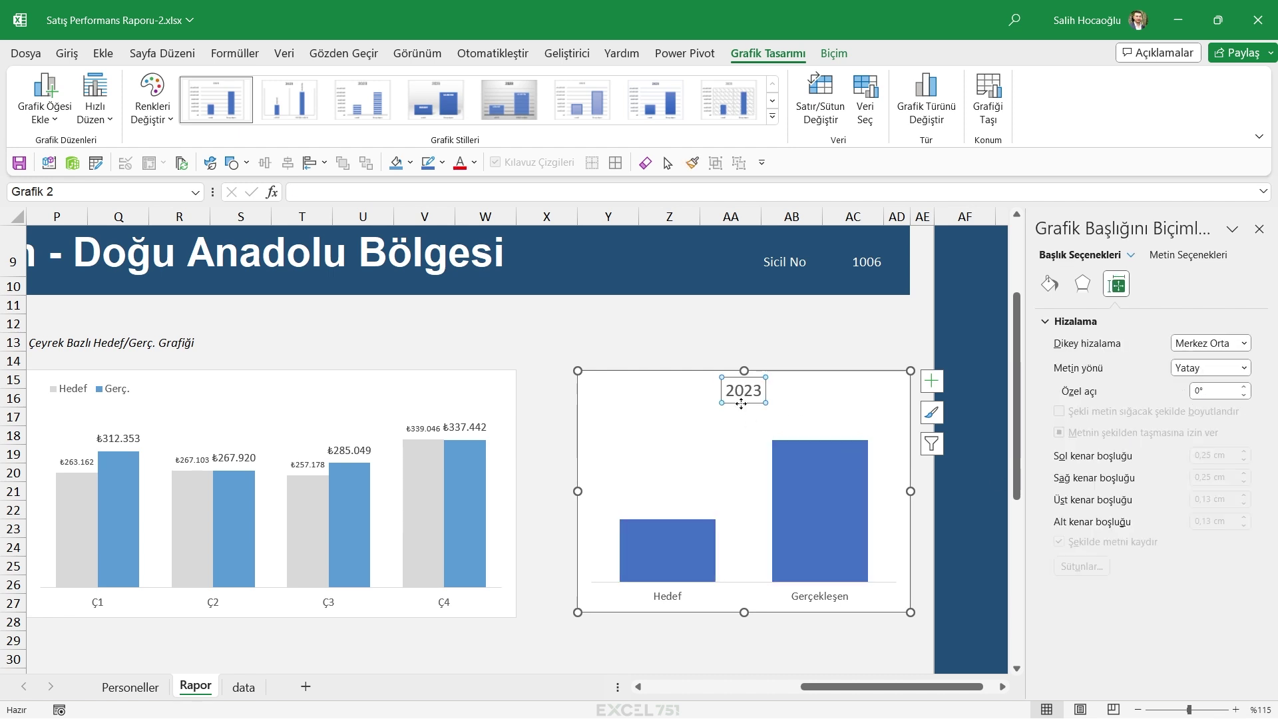
key("Delete")
left_click(931, 381)
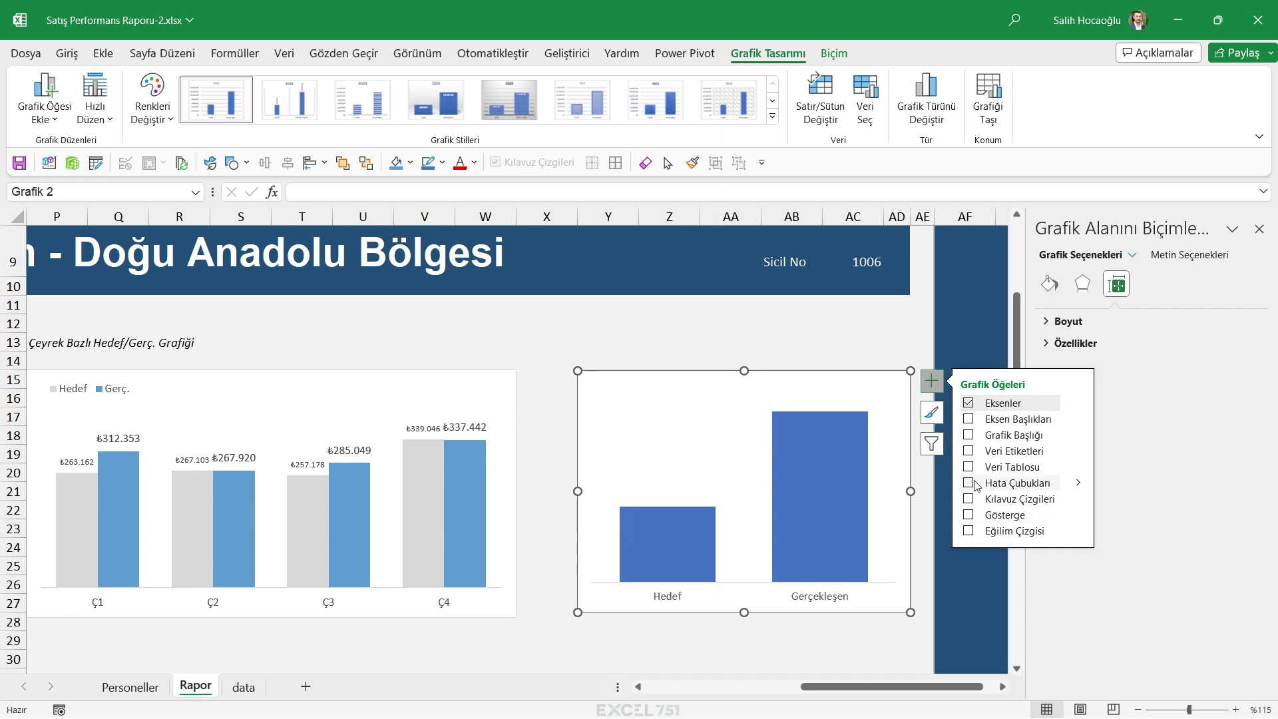
left_click(968, 451)
Fill only the Hedef bar light grey
right_click(841, 494)
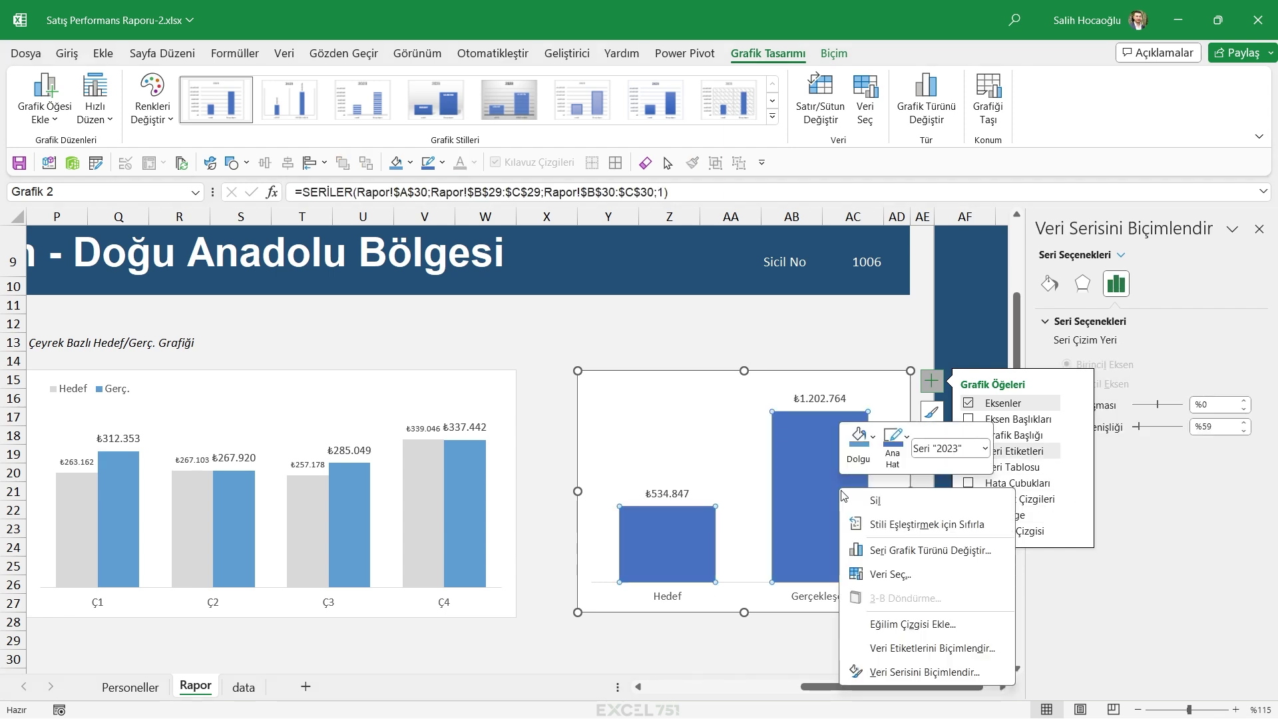
left_click(859, 440)
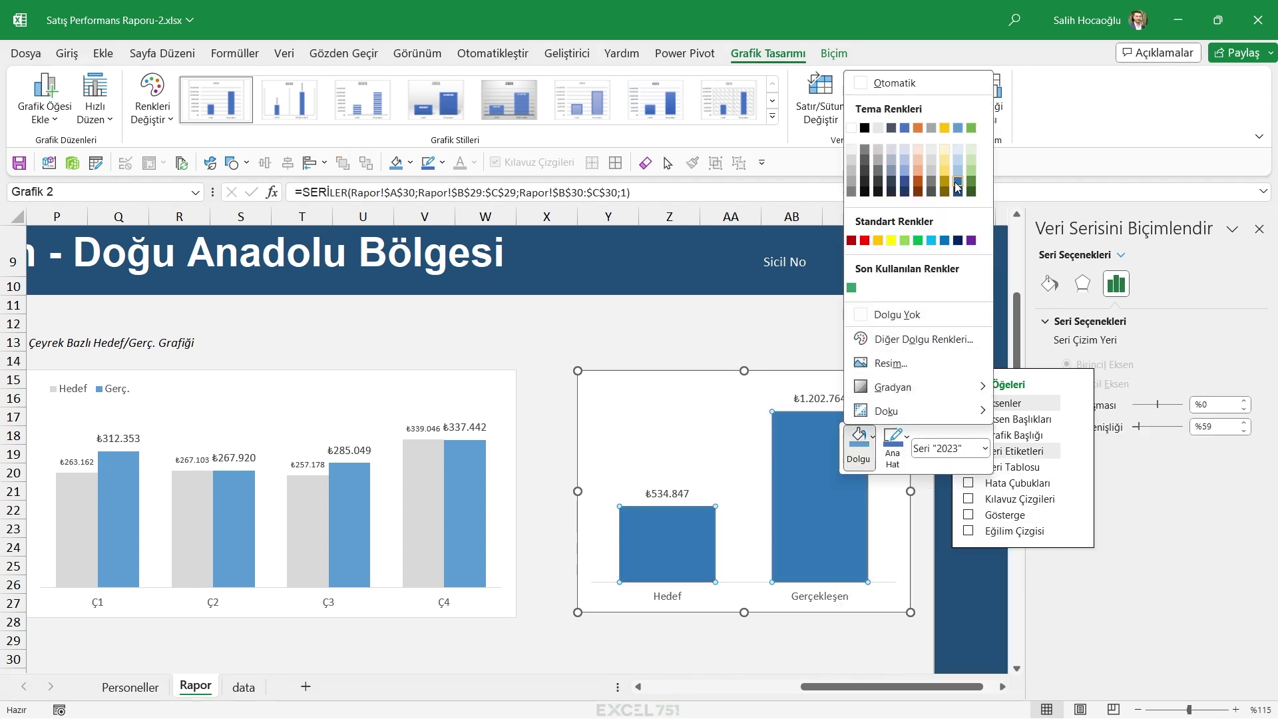
left_click(957, 186)
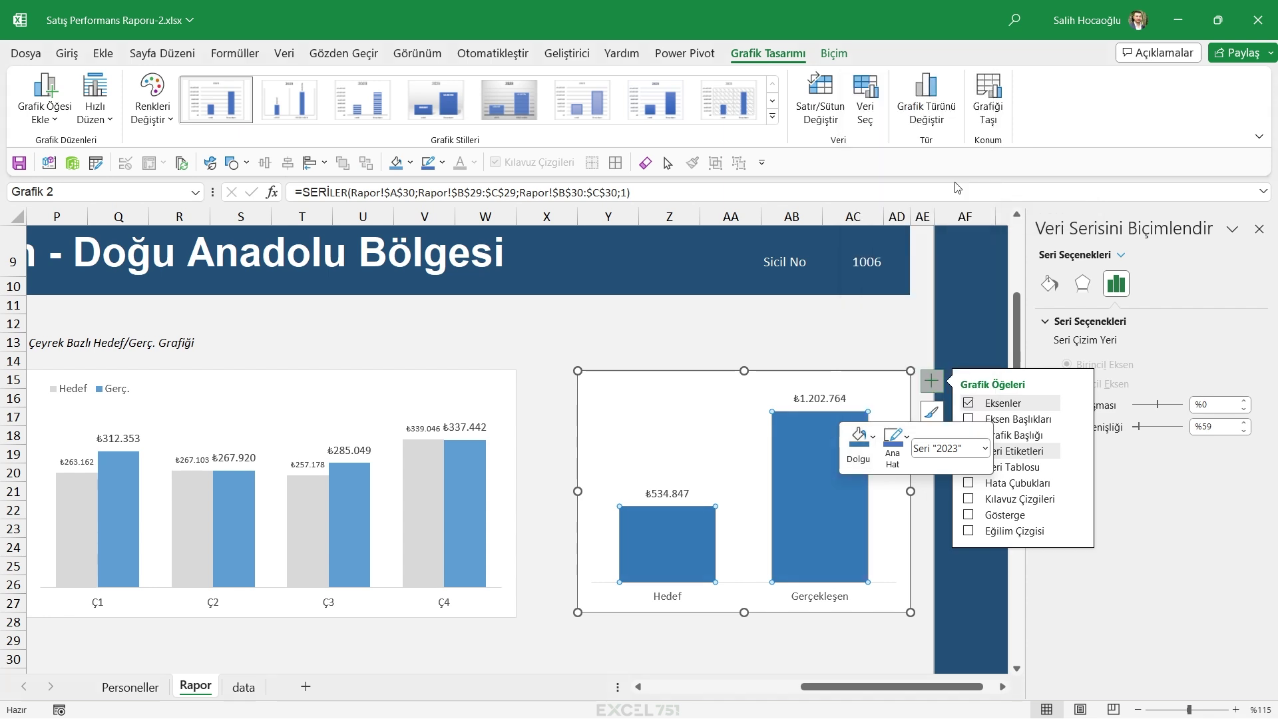
left_click(689, 542)
right_click(689, 543)
left_click(716, 563)
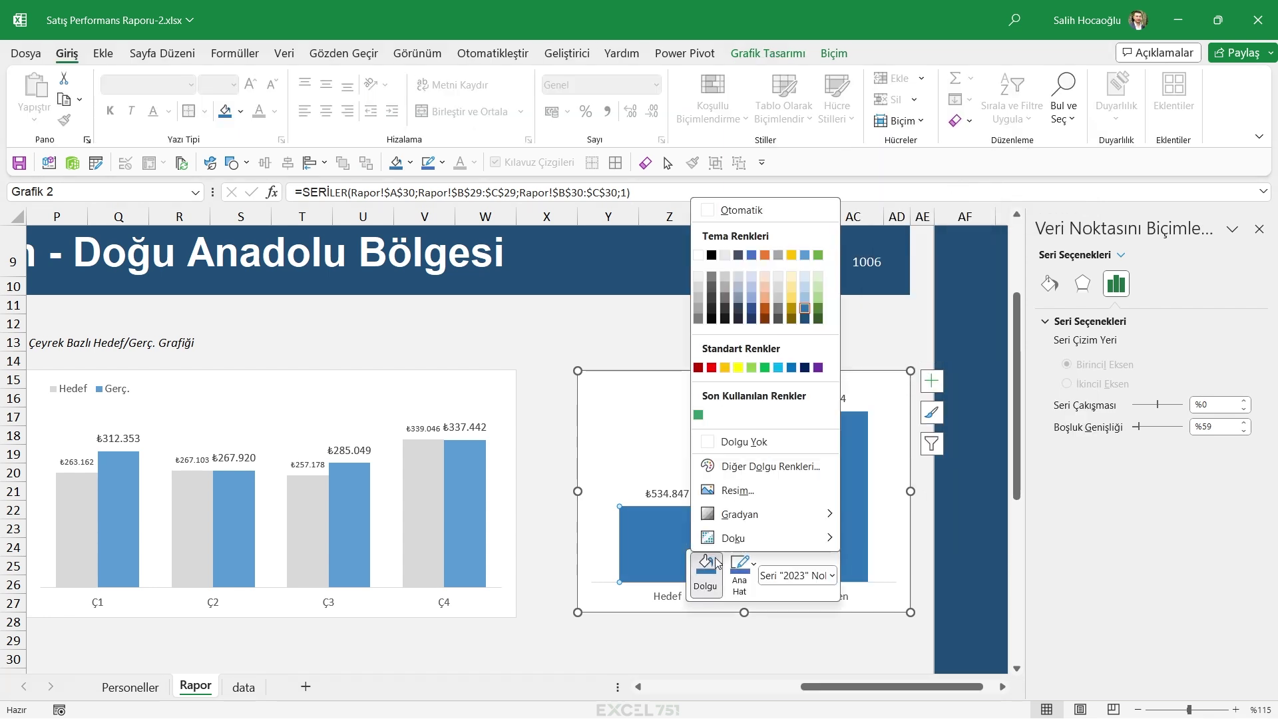
left_click(698, 287)
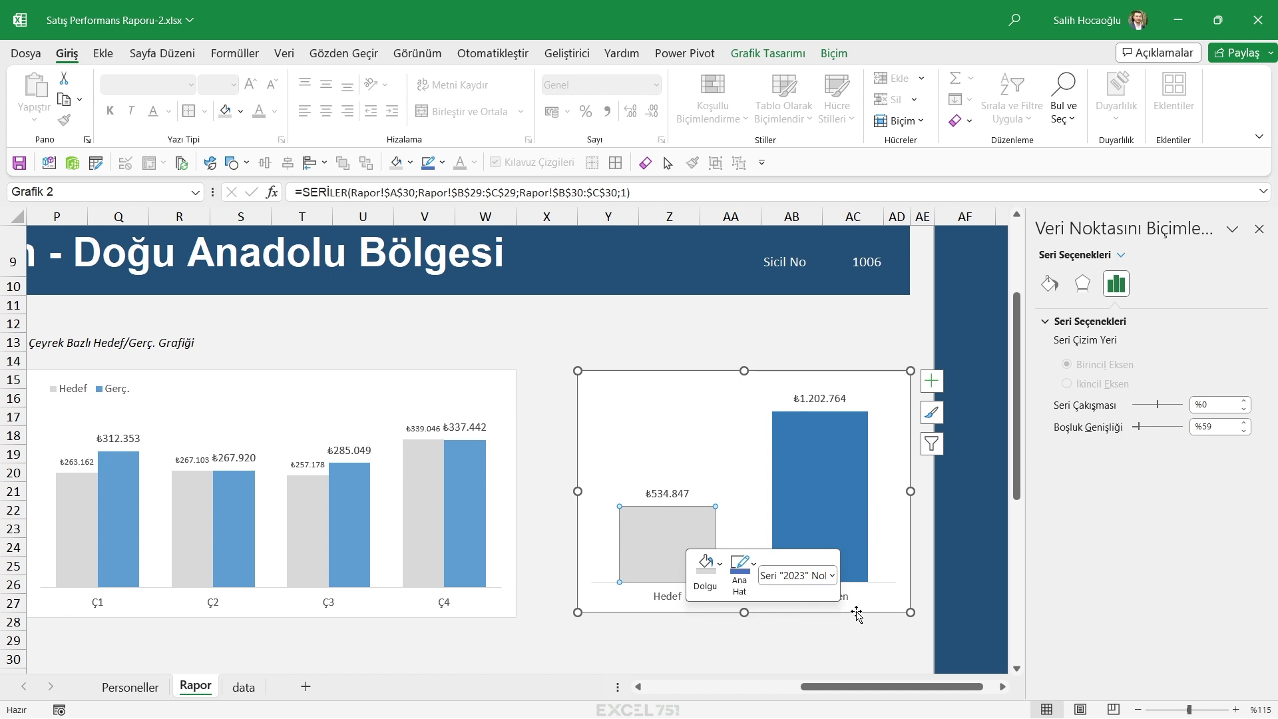
Set the gap width to 0% so the bars touch, and narrow the chart
left_click(818, 551)
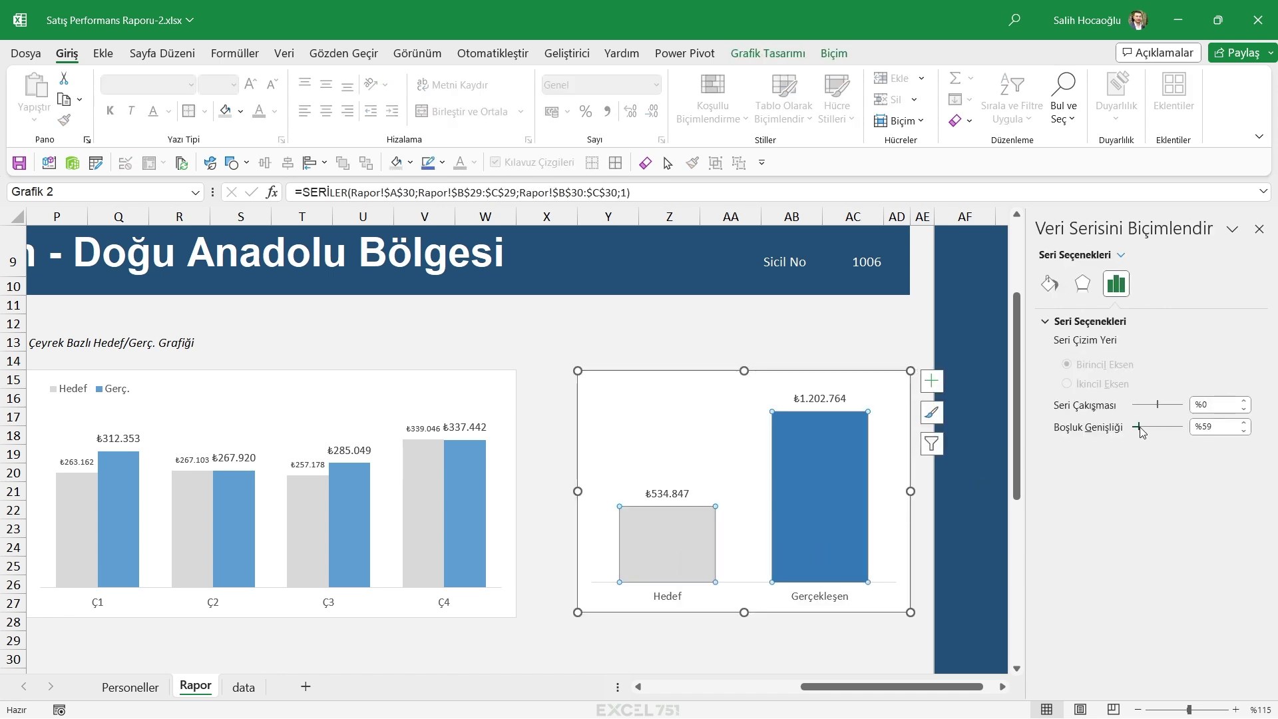
left_click_drag(1140, 432, 1131, 433)
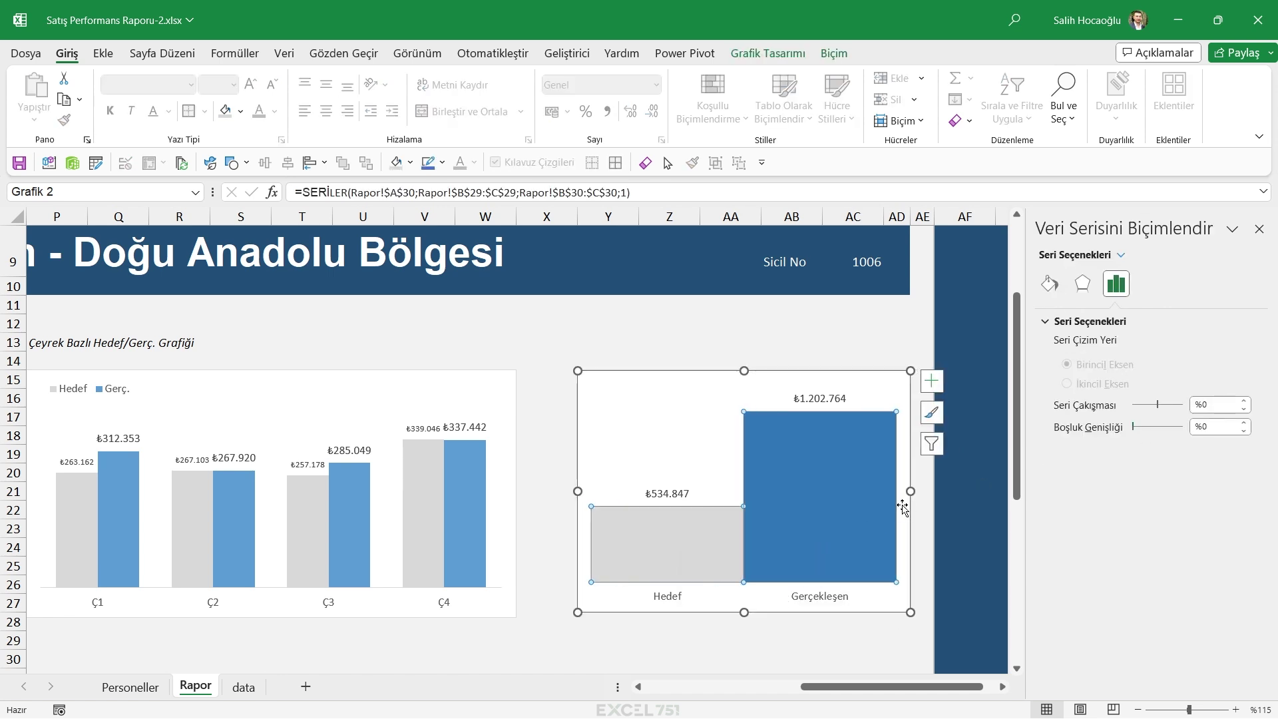
left_click_drag(912, 491, 832, 491)
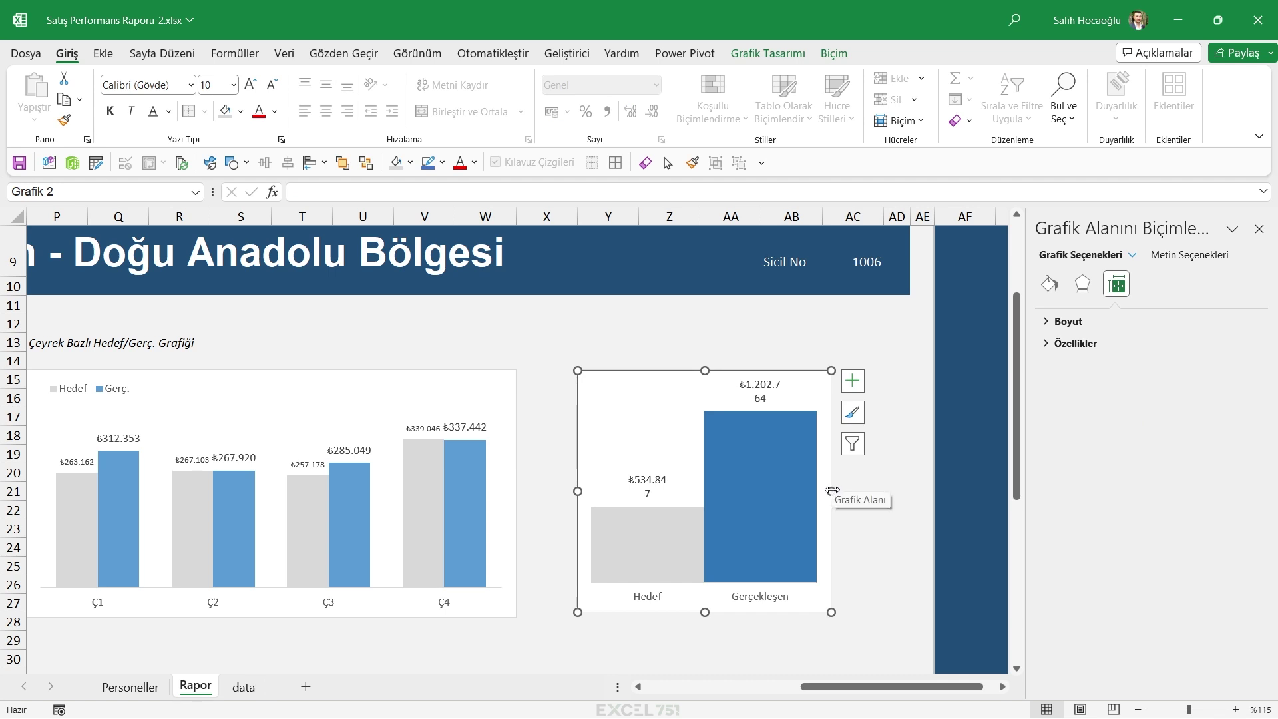
Put the yearly chart's value labels on one line with wrapping off, at font size 10
left_click(759, 392)
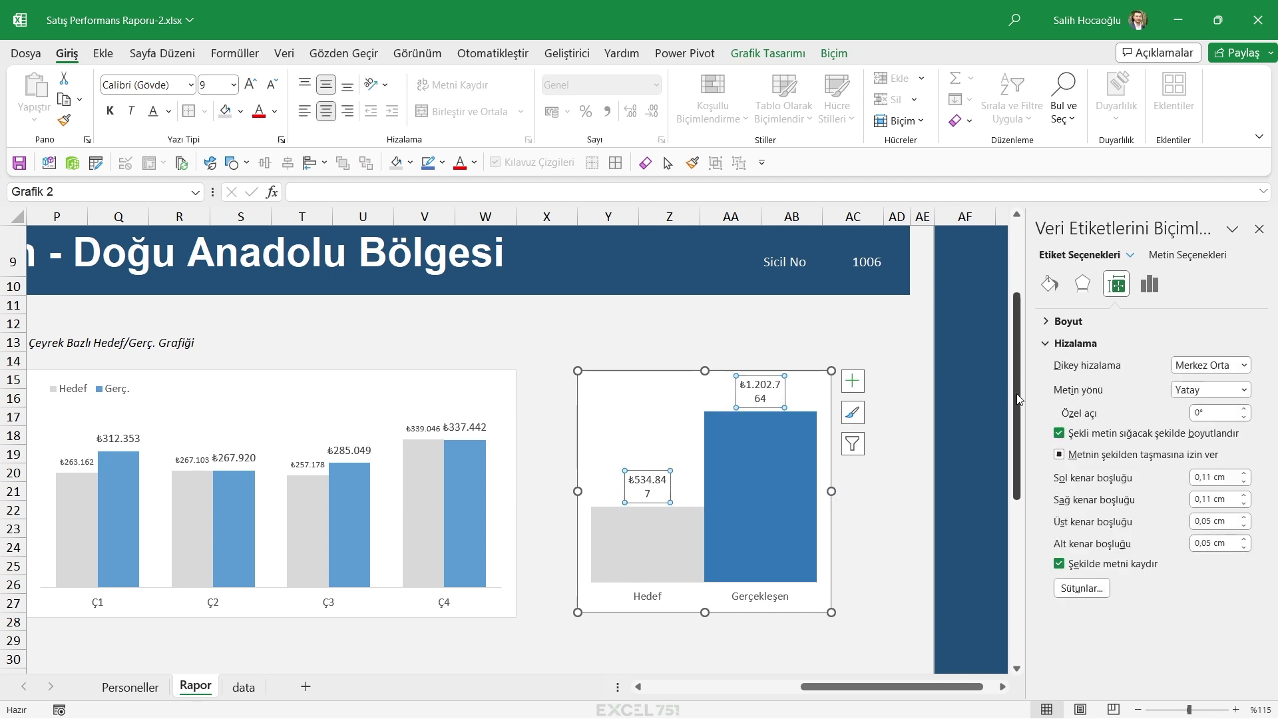
left_click(1059, 564)
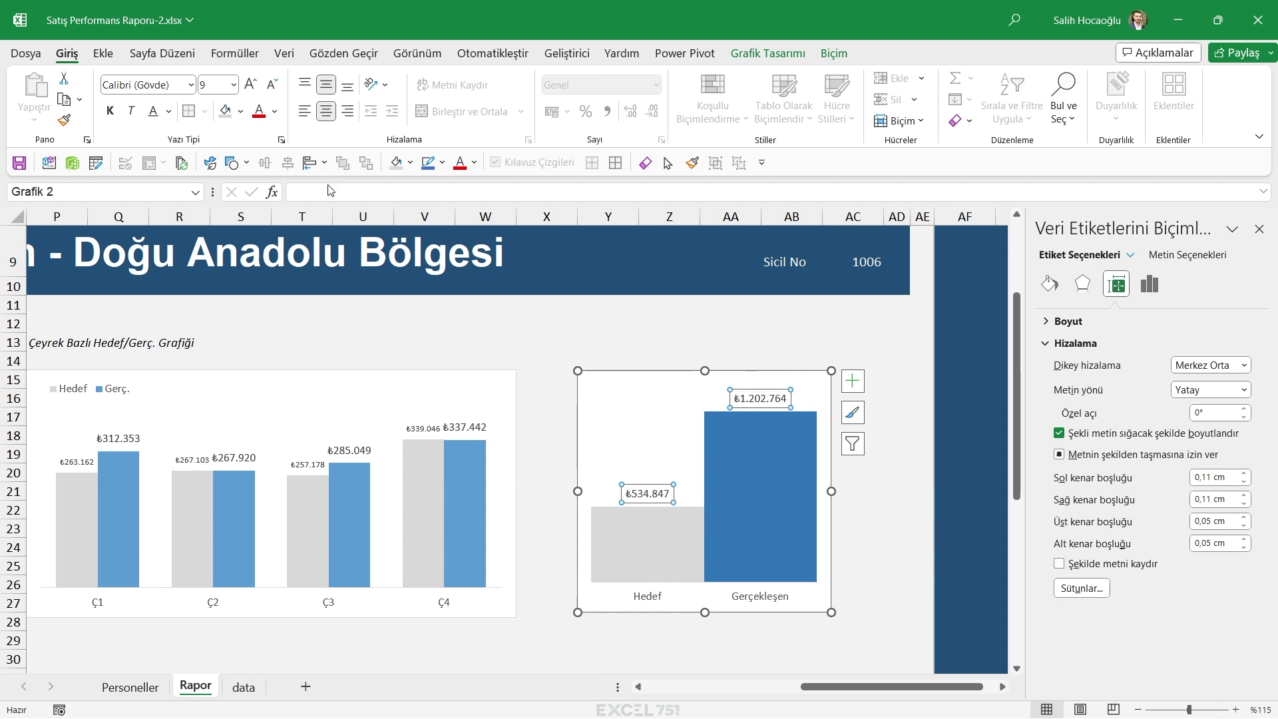
left_click(250, 84)
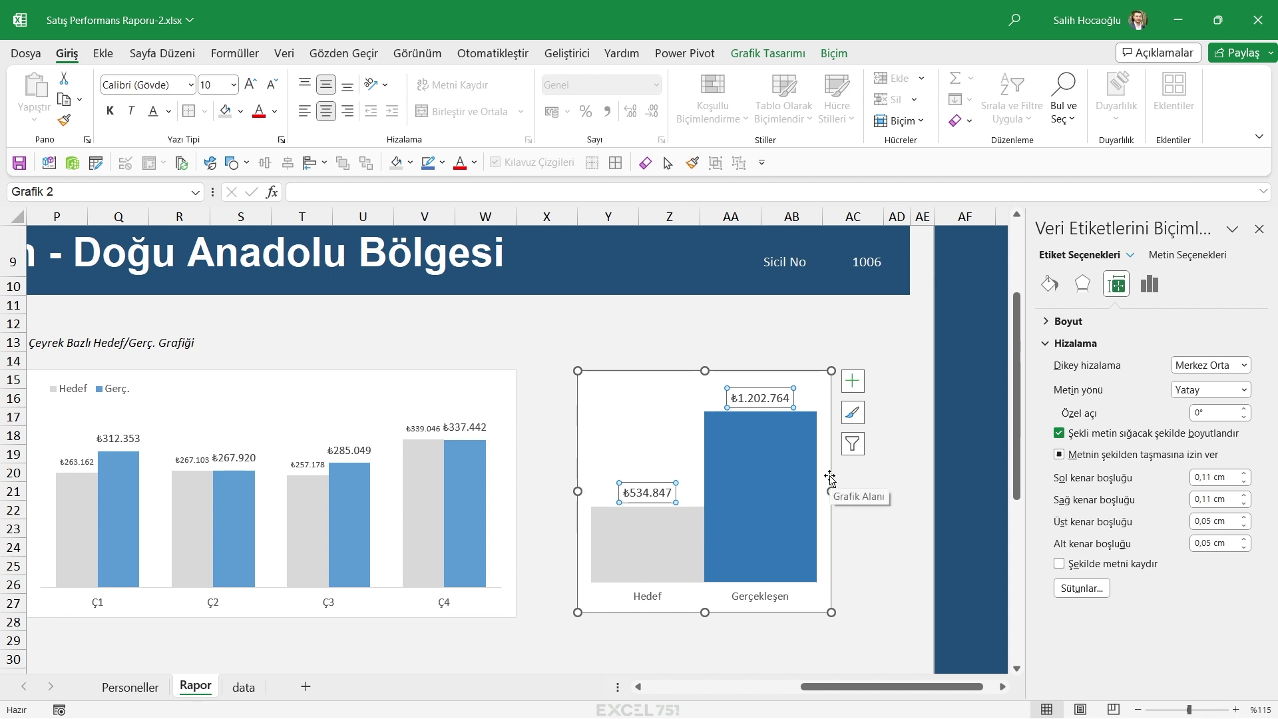
Shift the yearly chart right and widen the quarterly chart to meet it
left_click_drag(831, 477, 908, 472)
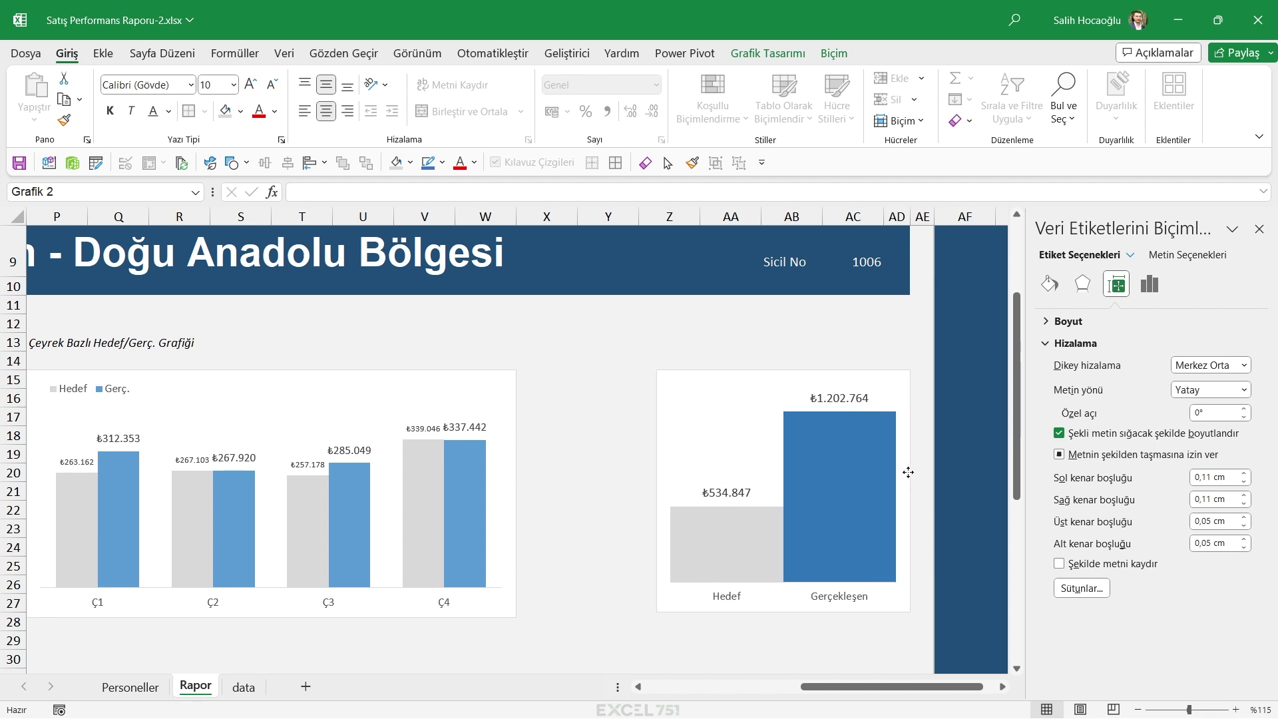
left_click(517, 494)
left_click_drag(517, 494, 633, 491)
left_click(36, 345)
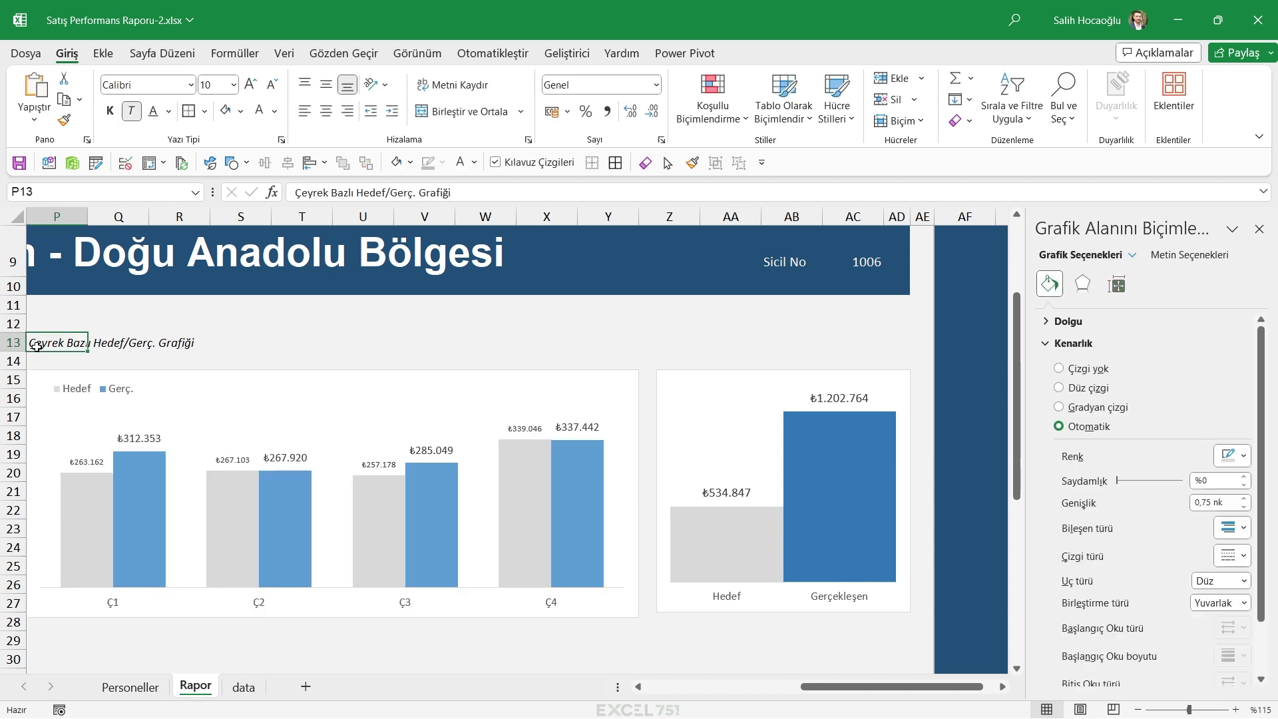
Copy the P13 caption into AA13, narrowing column Z and widening columns AA–AC
key("ctrl+c")
left_click(671, 343)
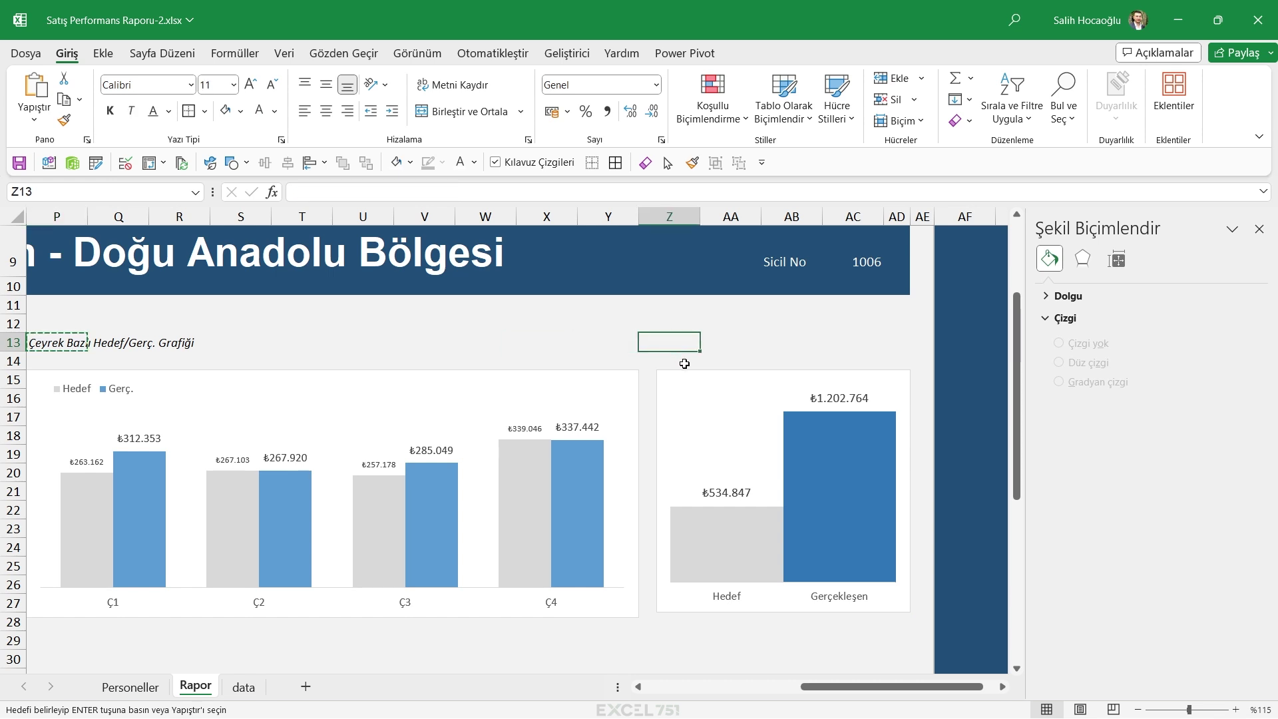
key("ctrl+v")
left_click_drag(699, 216, 657, 216)
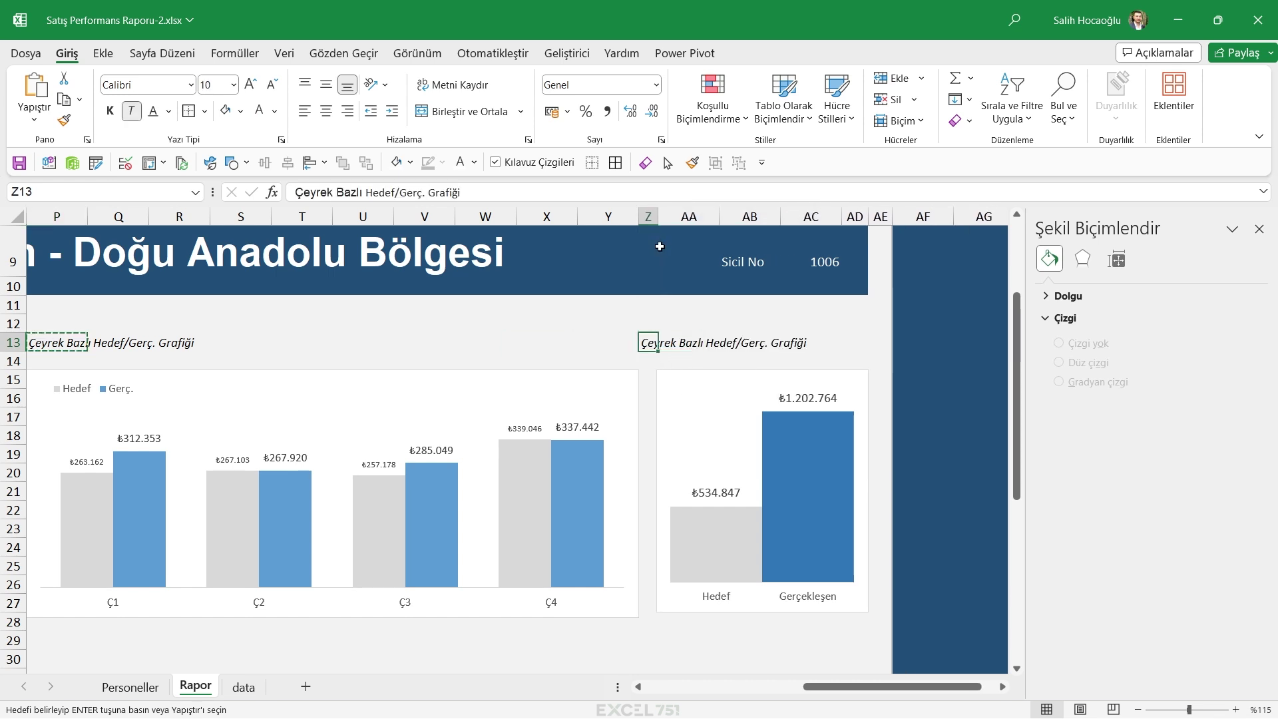
left_click_drag(667, 346, 668, 346)
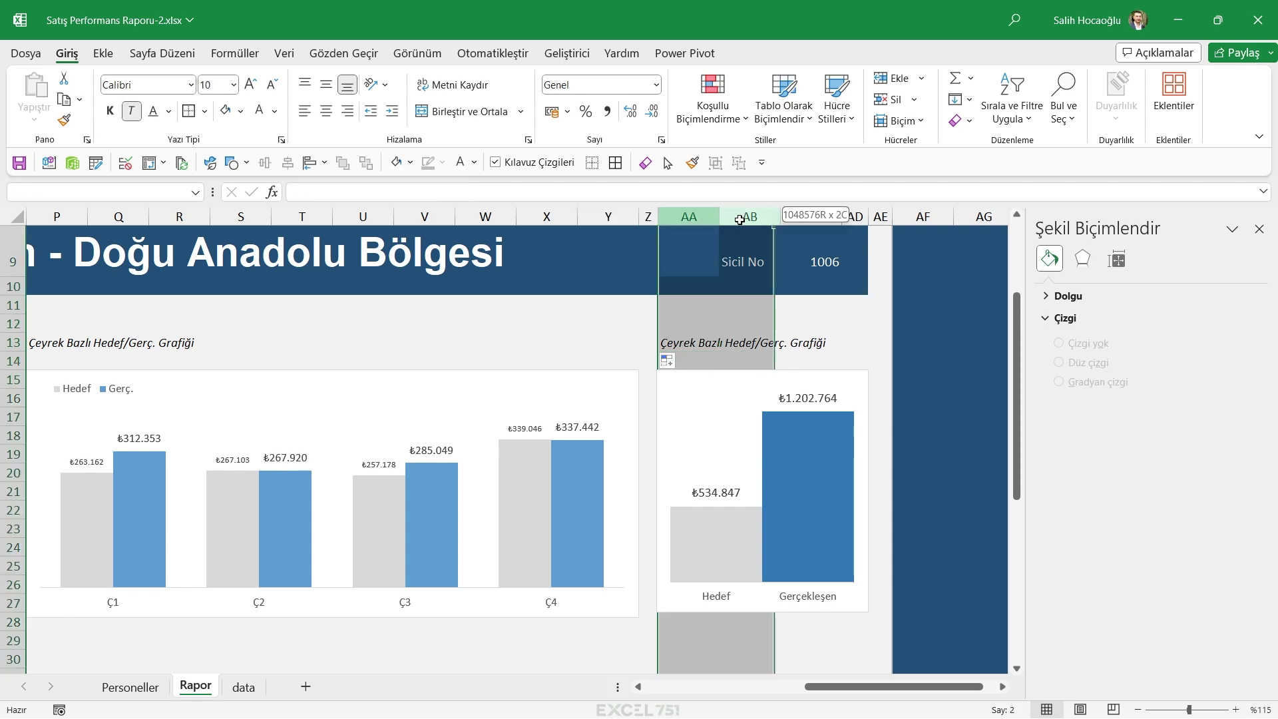
left_click_drag(689, 216, 811, 217)
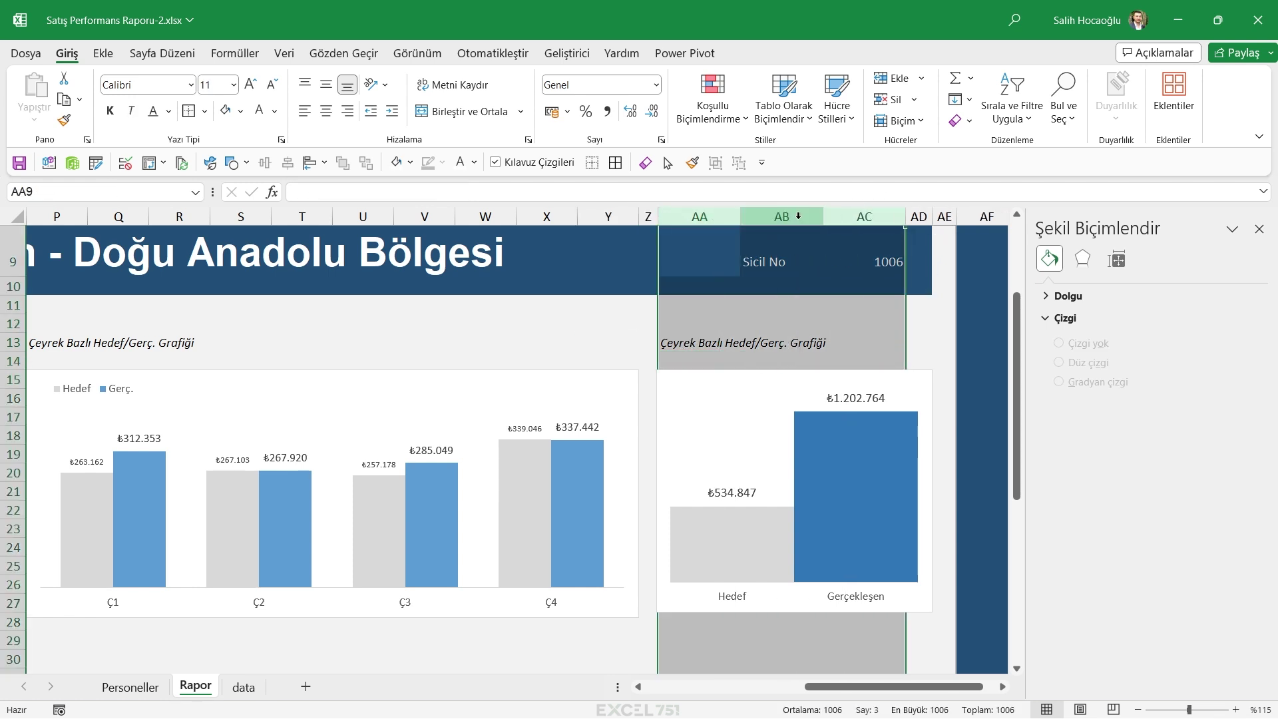
Reword the AA13 caption from 'Çeyrek Bazlı' to 'Yıllık Hedef/Gerç. Grafiği'
left_click(353, 612)
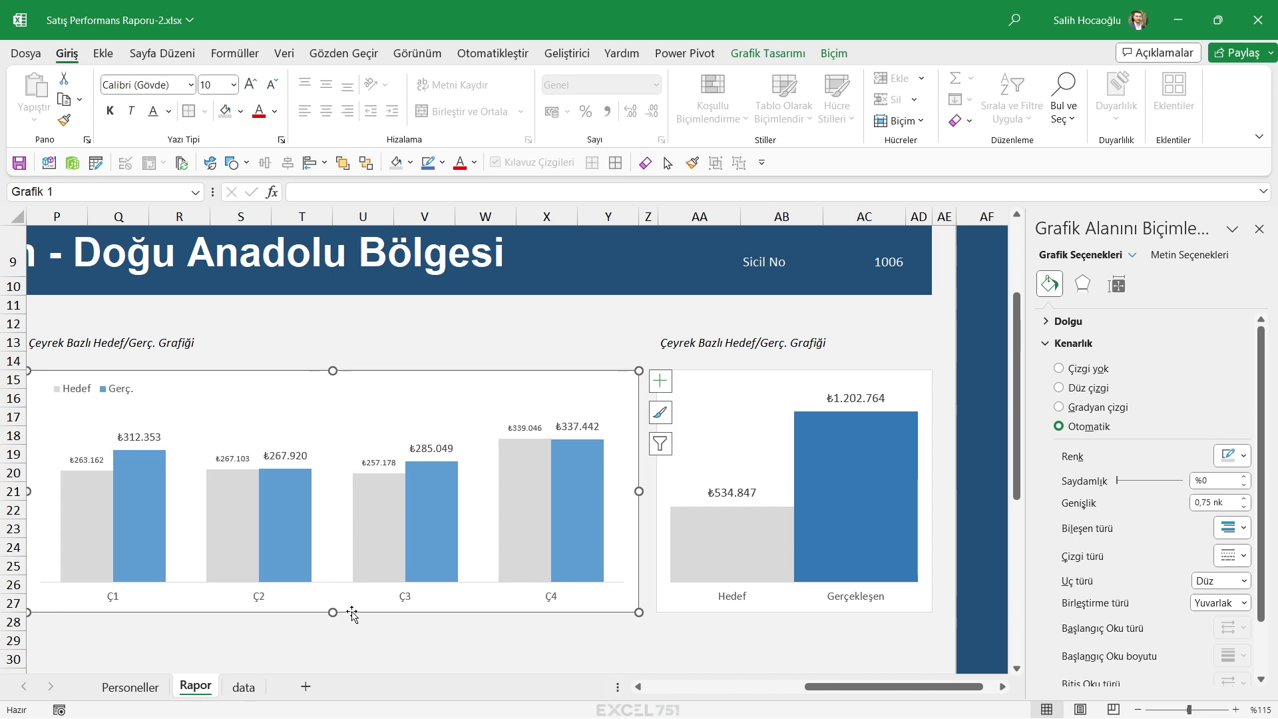
left_click(761, 631)
double_click(683, 347)
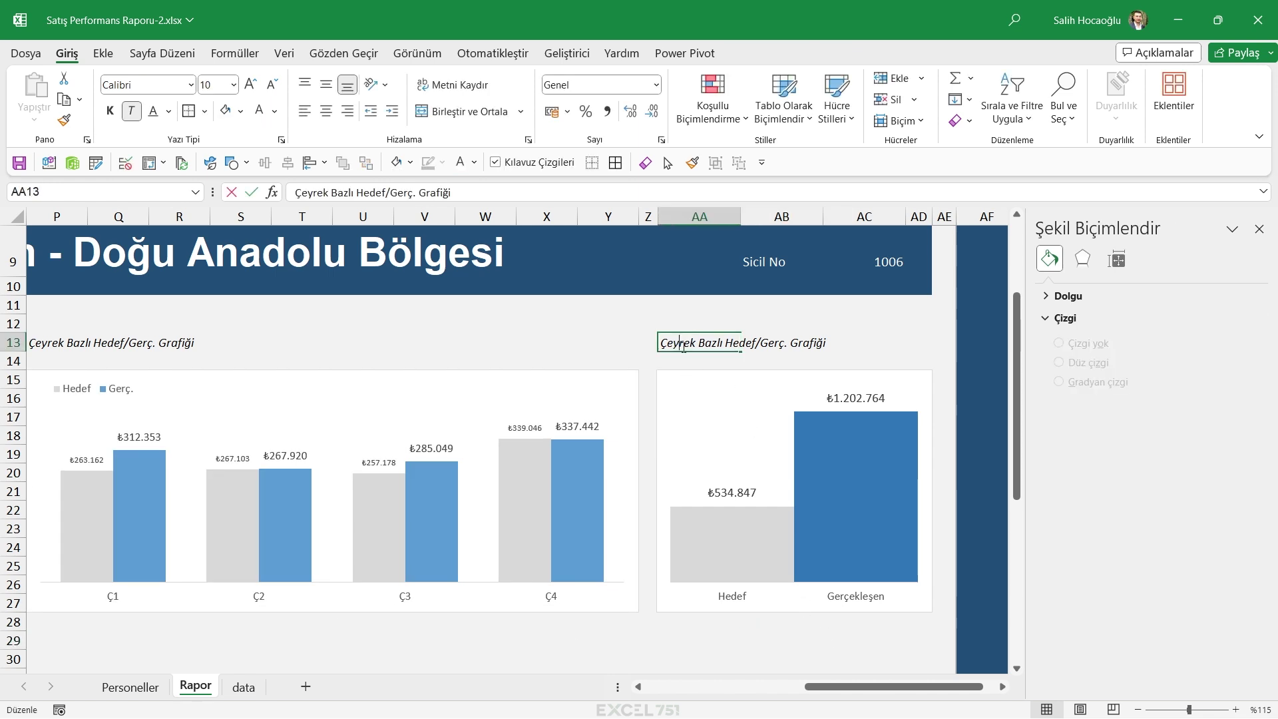
double_click(691, 342)
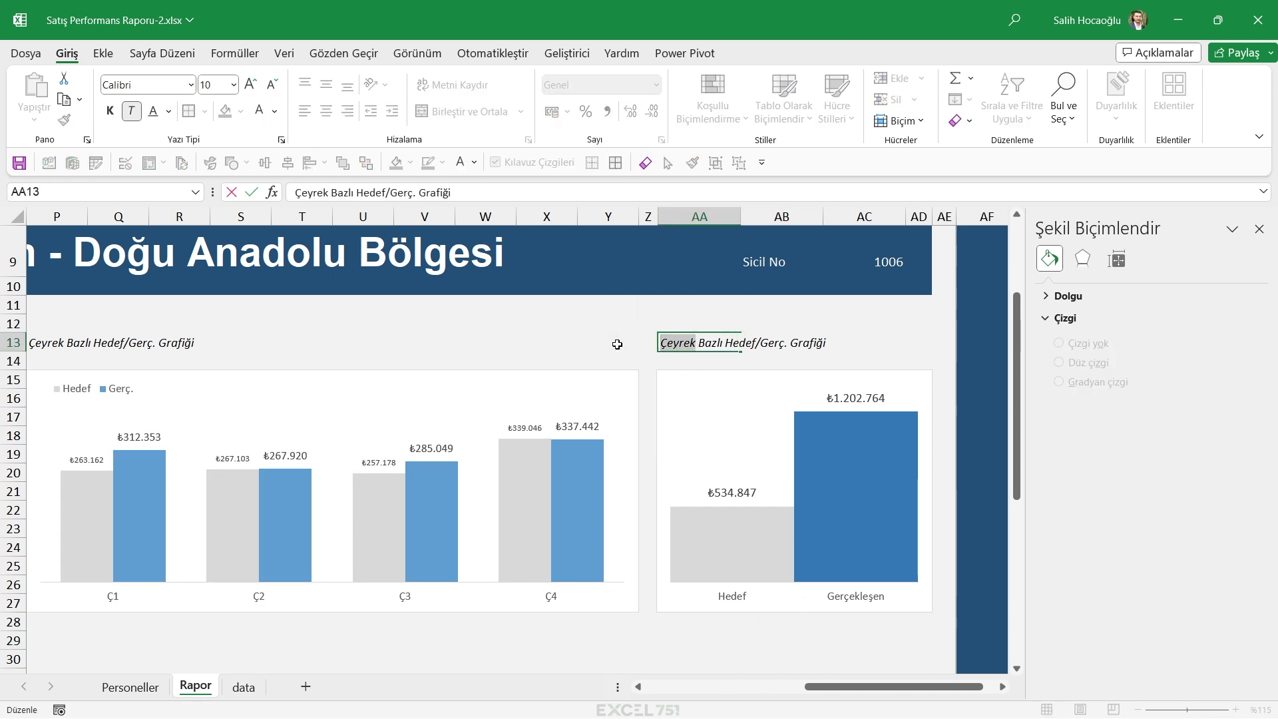
type("Yıllık")
key("ctrl+shift+Right")
key("Delete")
key("ctrl+Return")
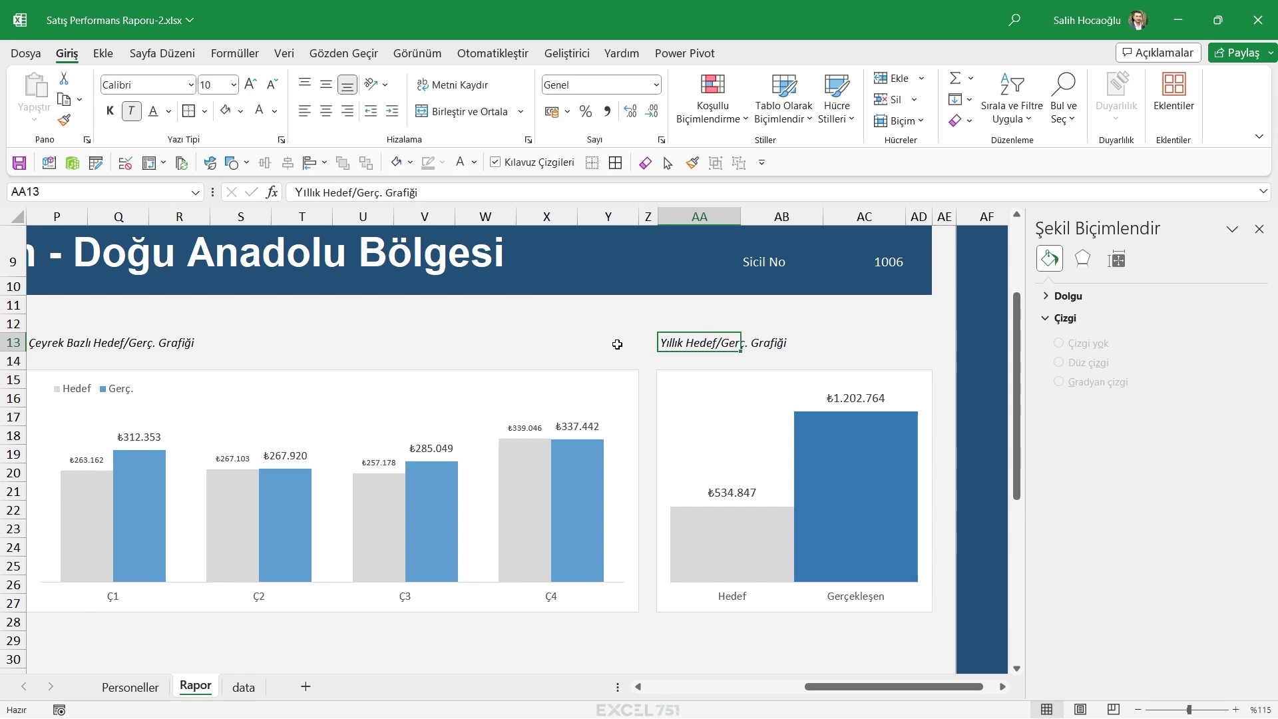
scroll(854, 597, "down", 5)
scroll(853, 596, "down", 8)
scroll(853, 597, "up", 11)
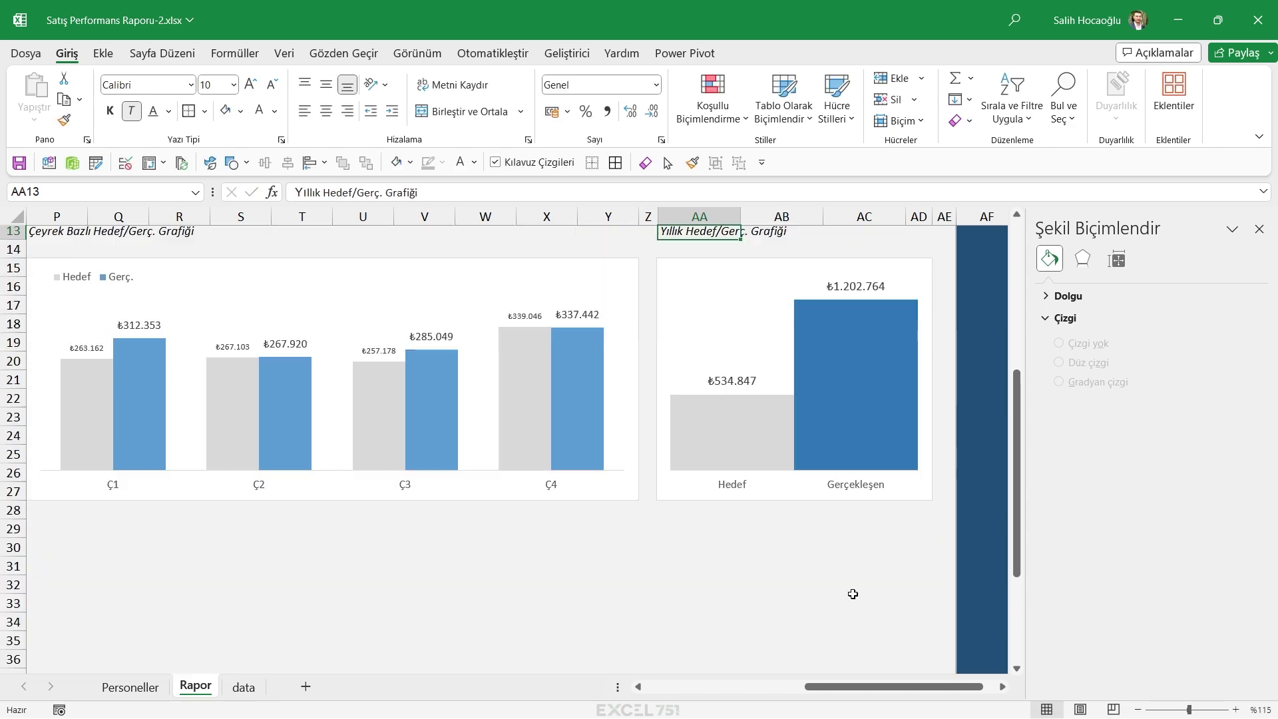
scroll(853, 597, "up", 2)
scroll(931, 583, "left", 1)
scroll(908, 568, "left", 4)
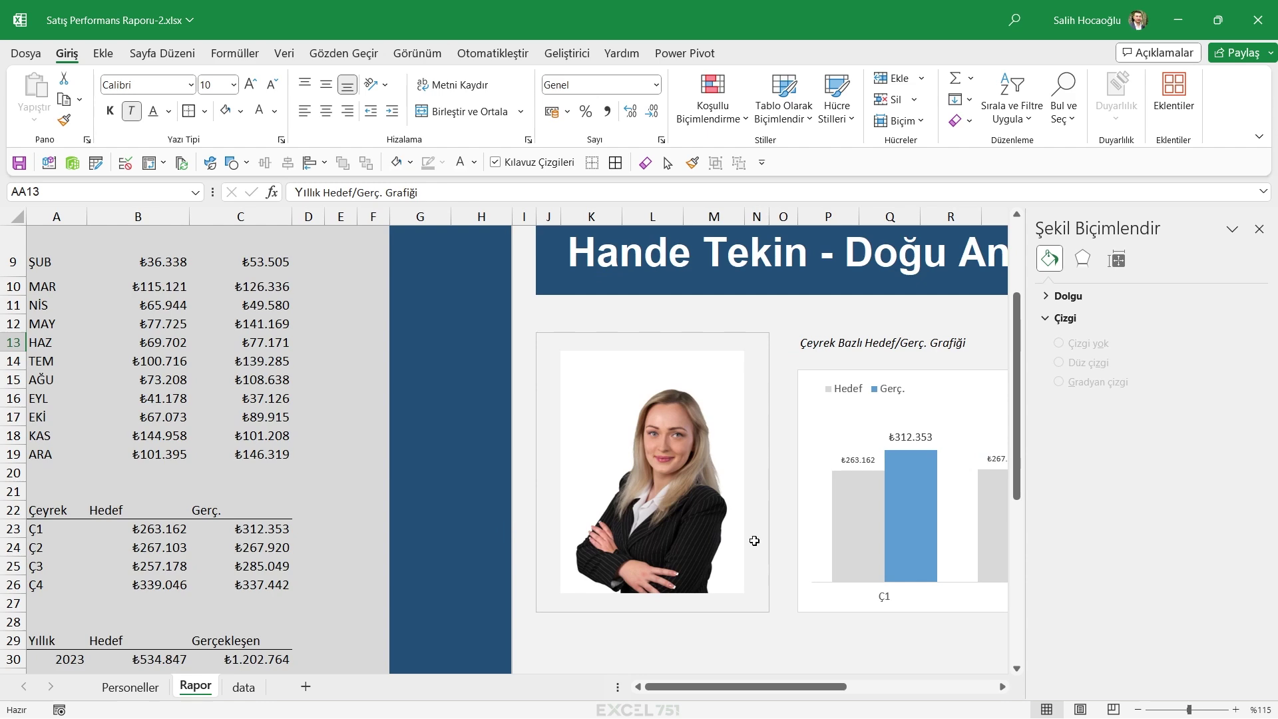
scroll(765, 672, "right", 1)
scroll(765, 672, "right", 3)
scroll(608, 405, "down", 1)
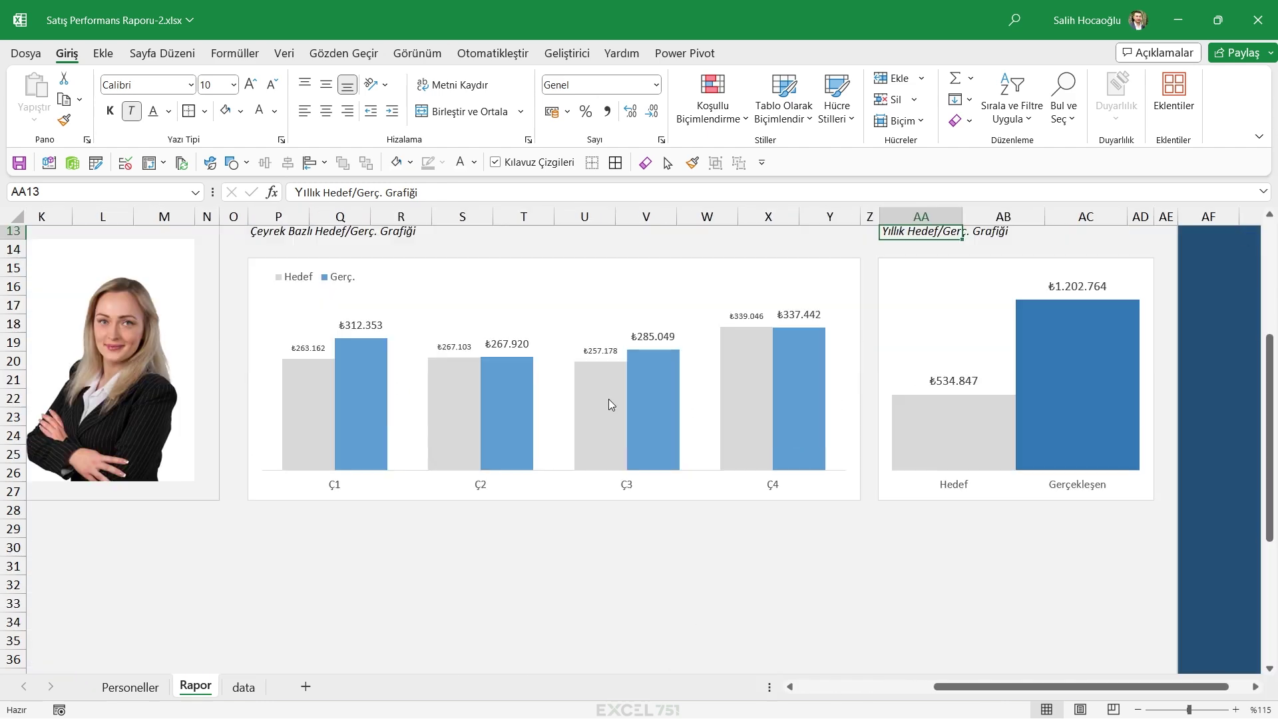
scroll(372, 486, "down", 2)
left_click(372, 486)
scroll(372, 486, "down", 2, "ctrl")
scroll(166, 434, "up", 1)
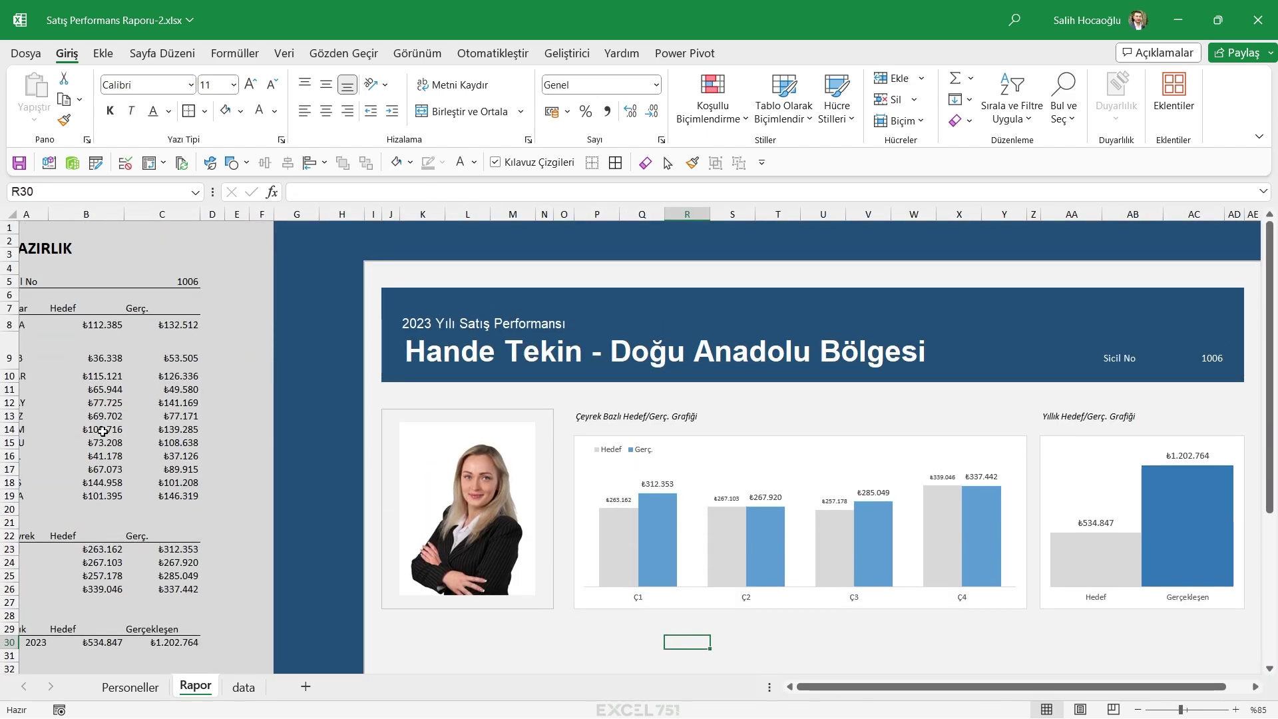
Insert a clustered column chart of the monthly Hedef and Gerç. data in A7:C19
left_click_drag(143, 307, 13, 496)
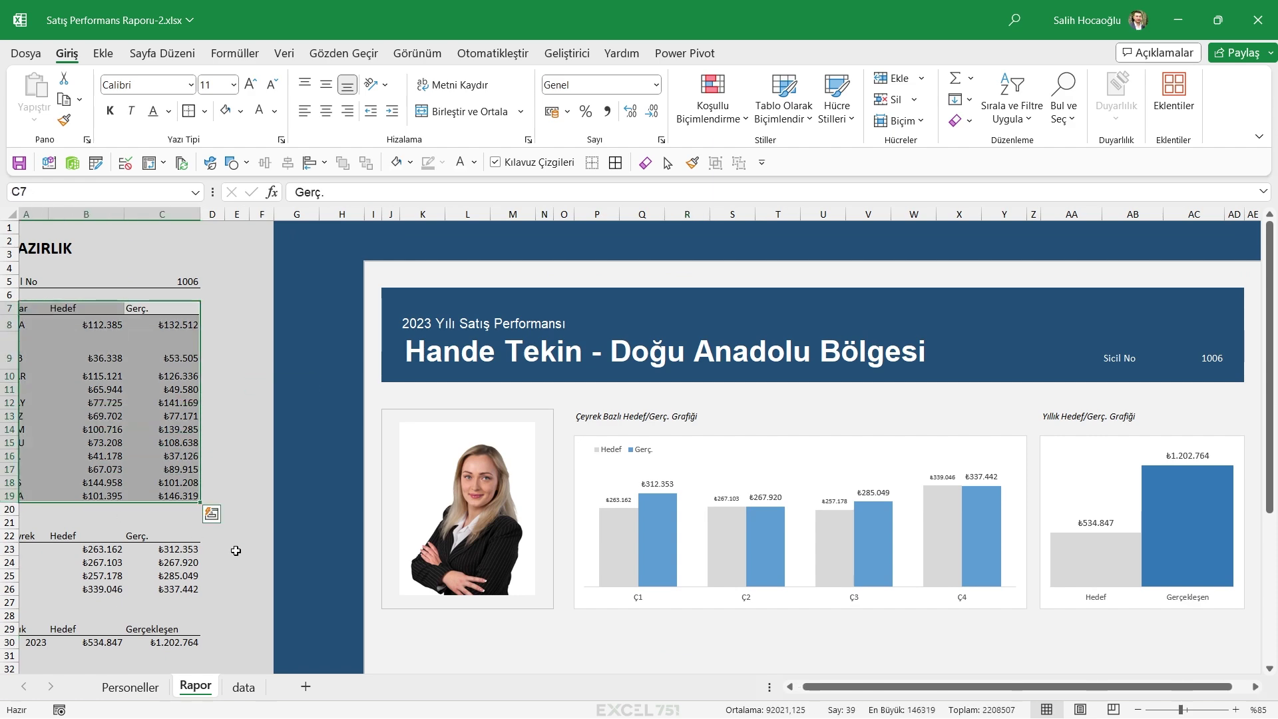
left_click(104, 53)
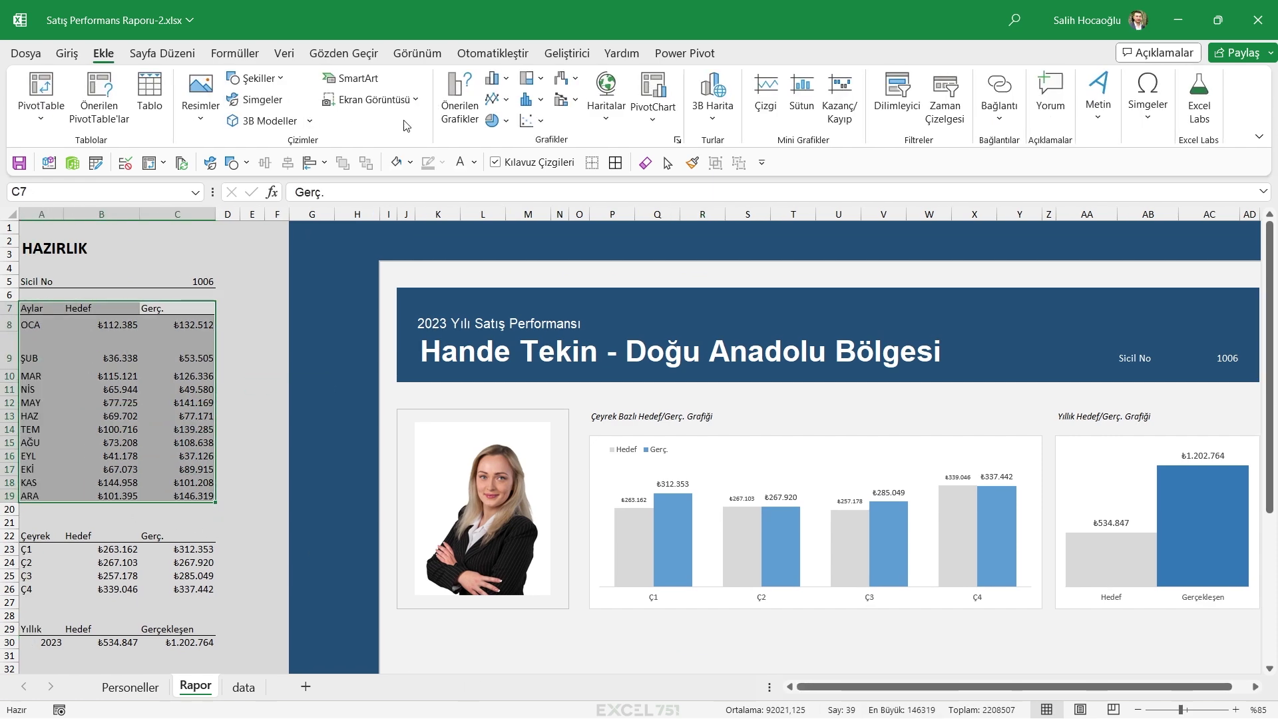
left_click(496, 78)
left_click(518, 138)
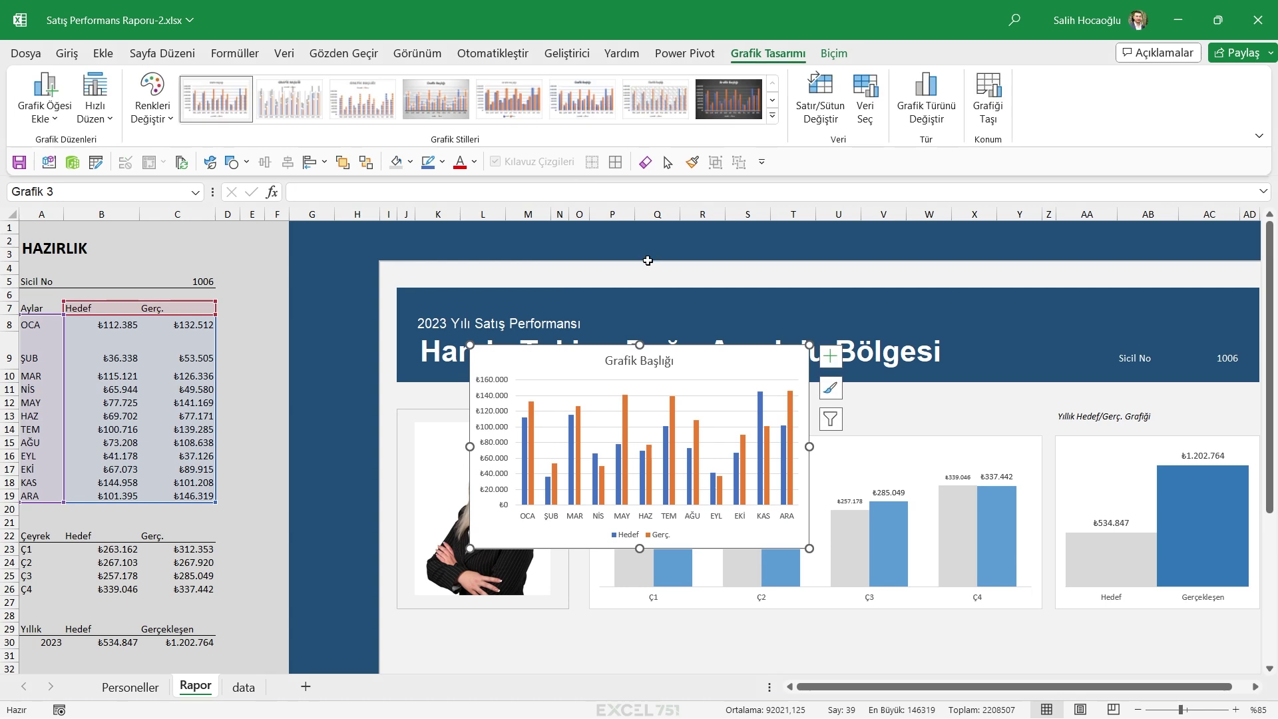
Make the new chart taller and position it below the photo and quarterly chart
scroll(709, 346, "down", 3)
left_click_drag(706, 383, 695, 550)
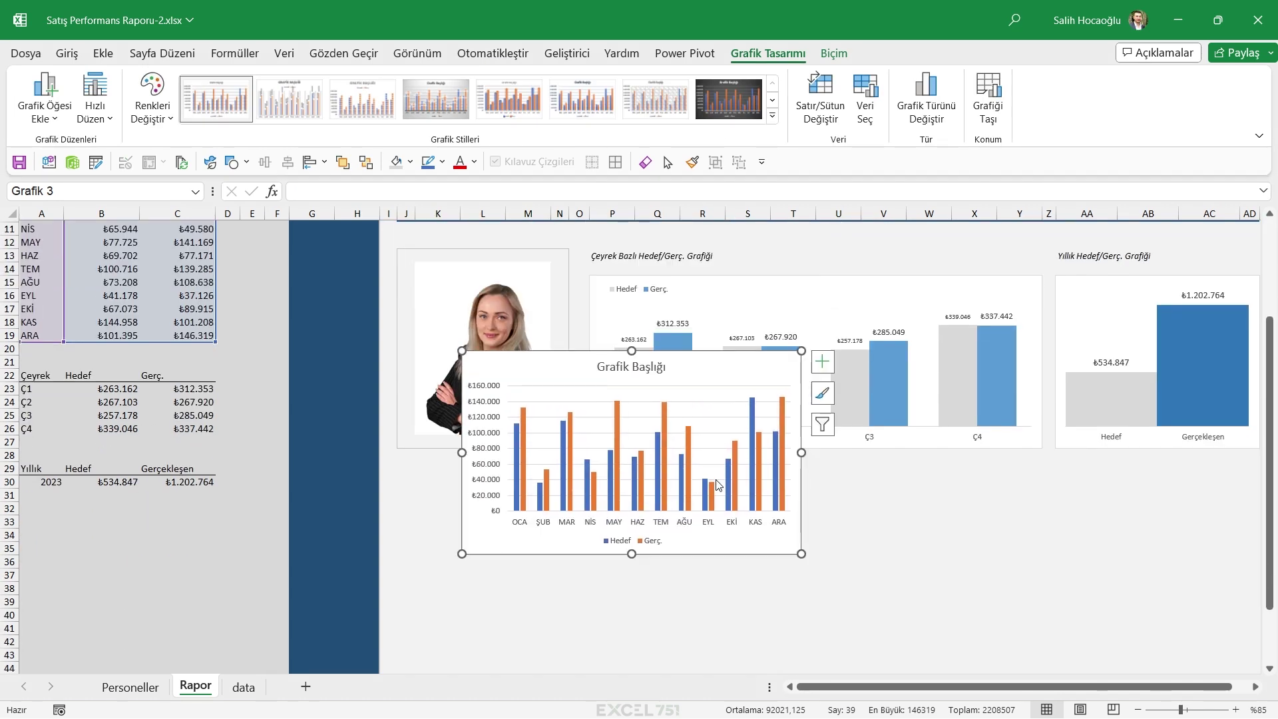
scroll(657, 480, "down", 2)
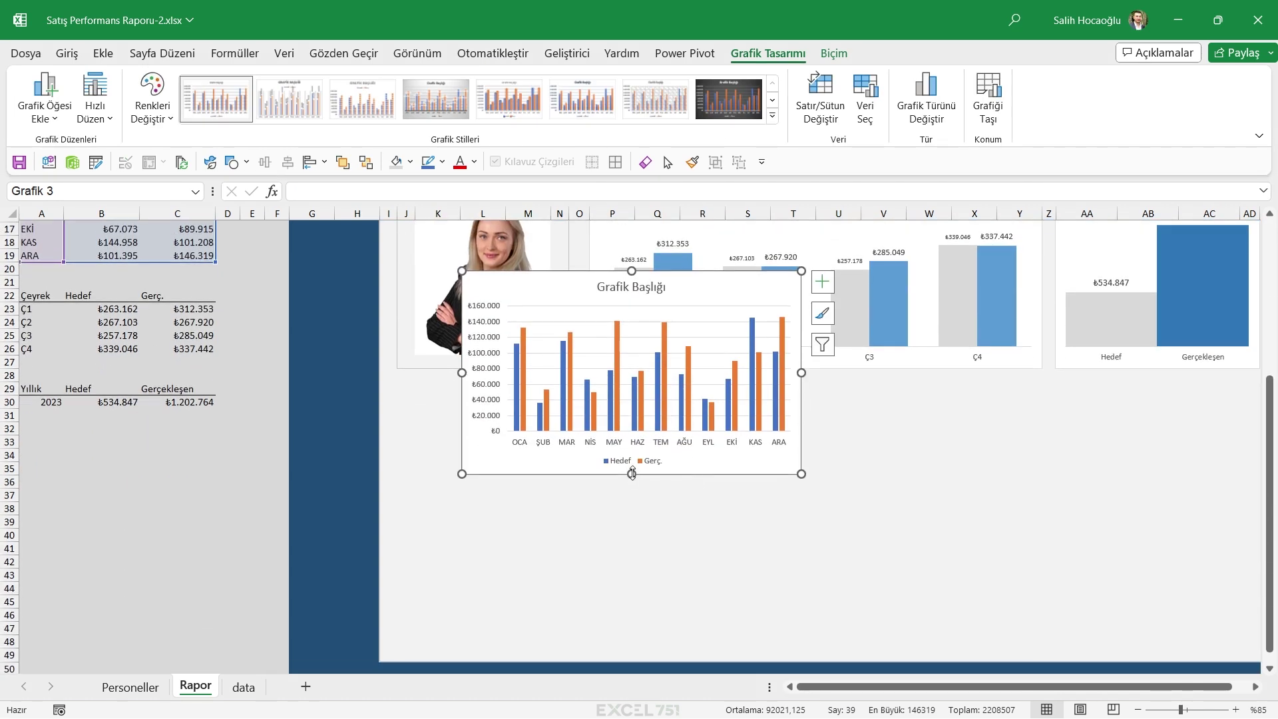
left_click_drag(632, 473, 632, 541)
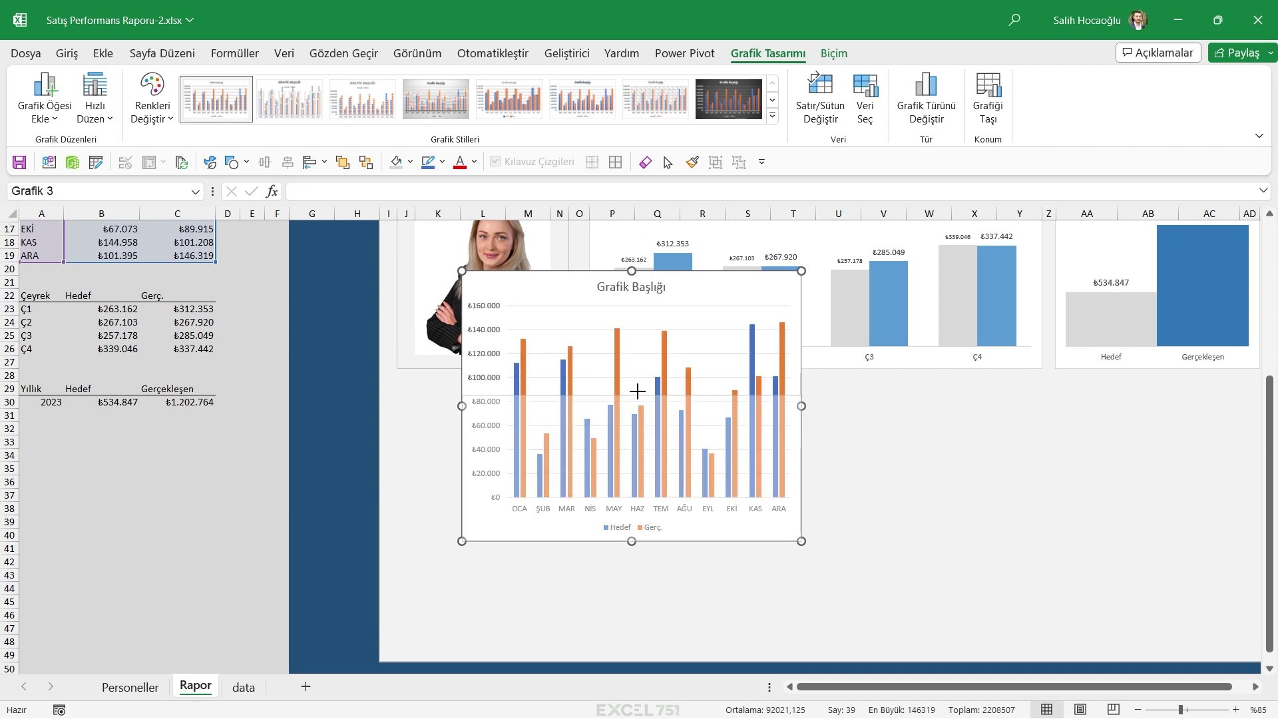
left_click_drag(637, 391, 637, 382)
left_click_drag(462, 461, 398, 468)
left_click_drag(600, 540, 599, 594)
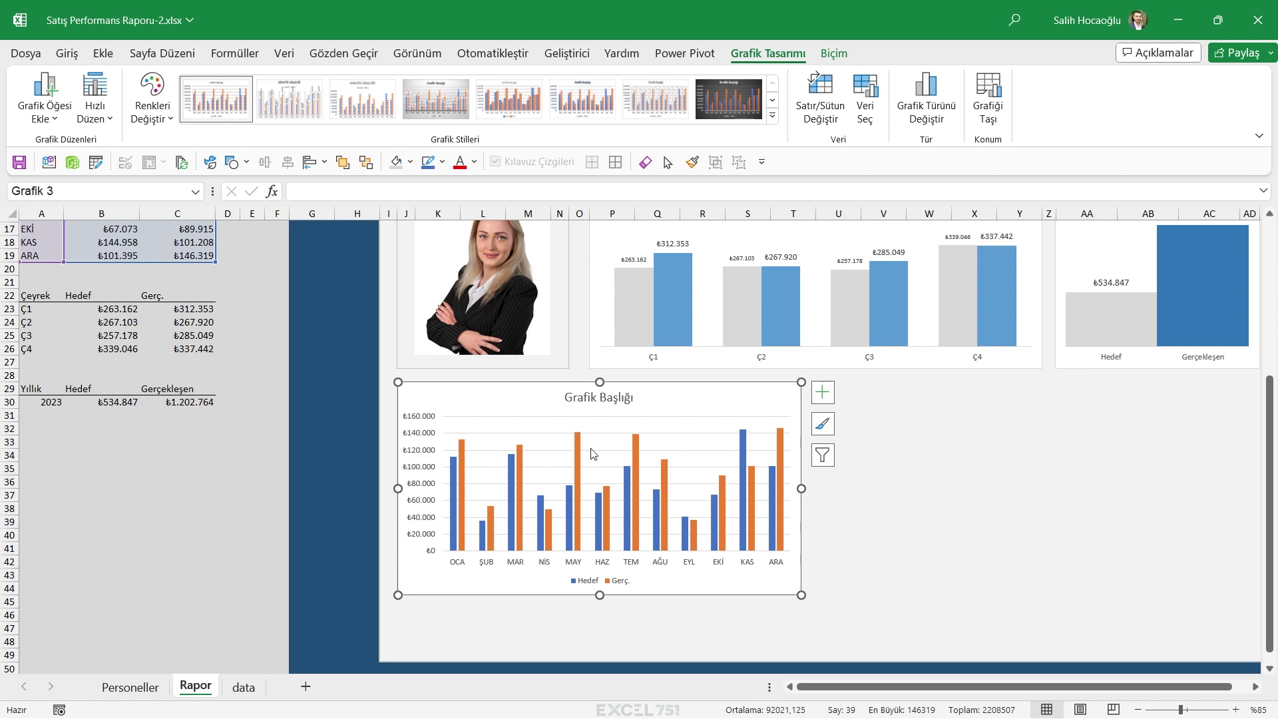
Delete the chart title and widen the chart to the dashboard's full width
left_click(595, 397)
key("Delete")
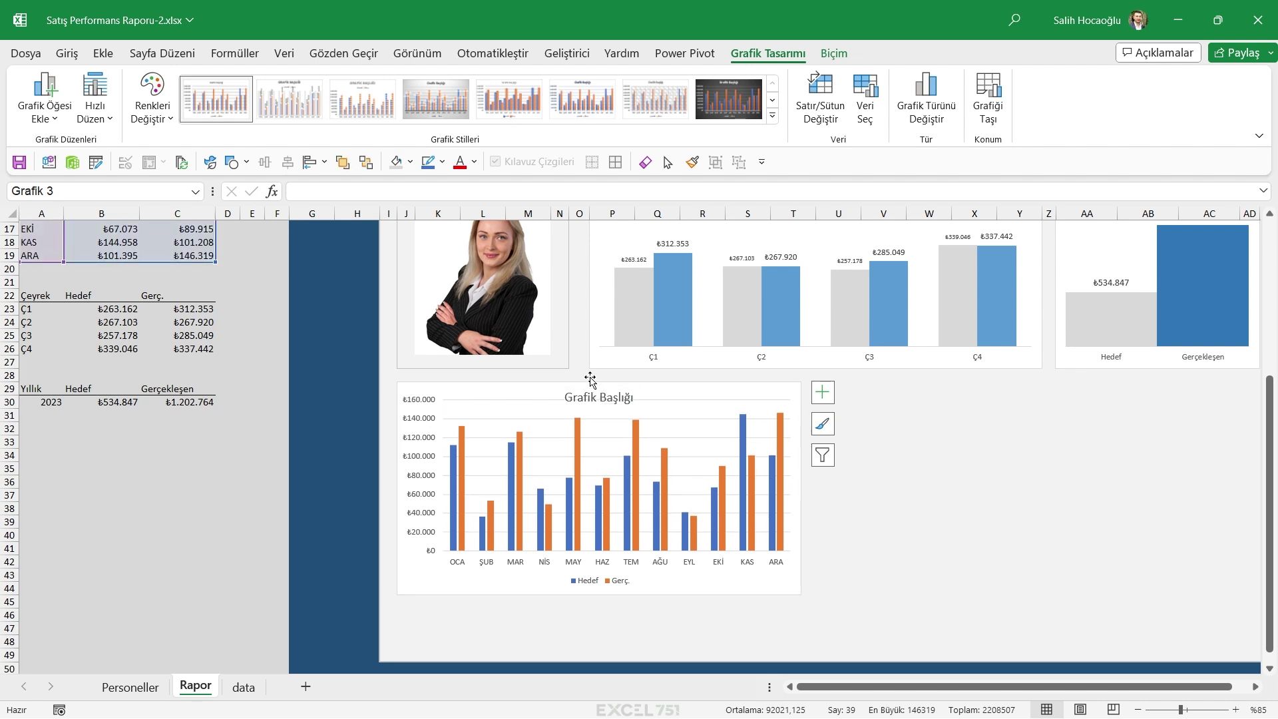
left_click_drag(590, 381, 591, 408)
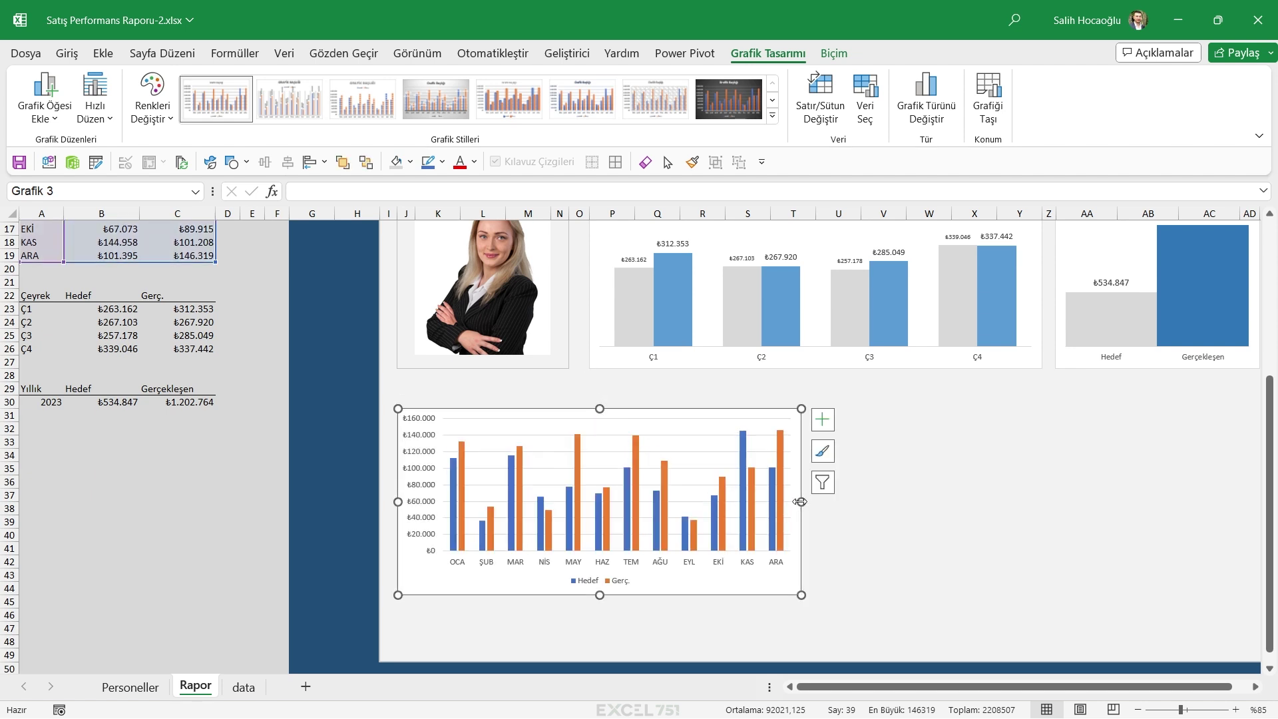
left_click_drag(801, 502, 1042, 502)
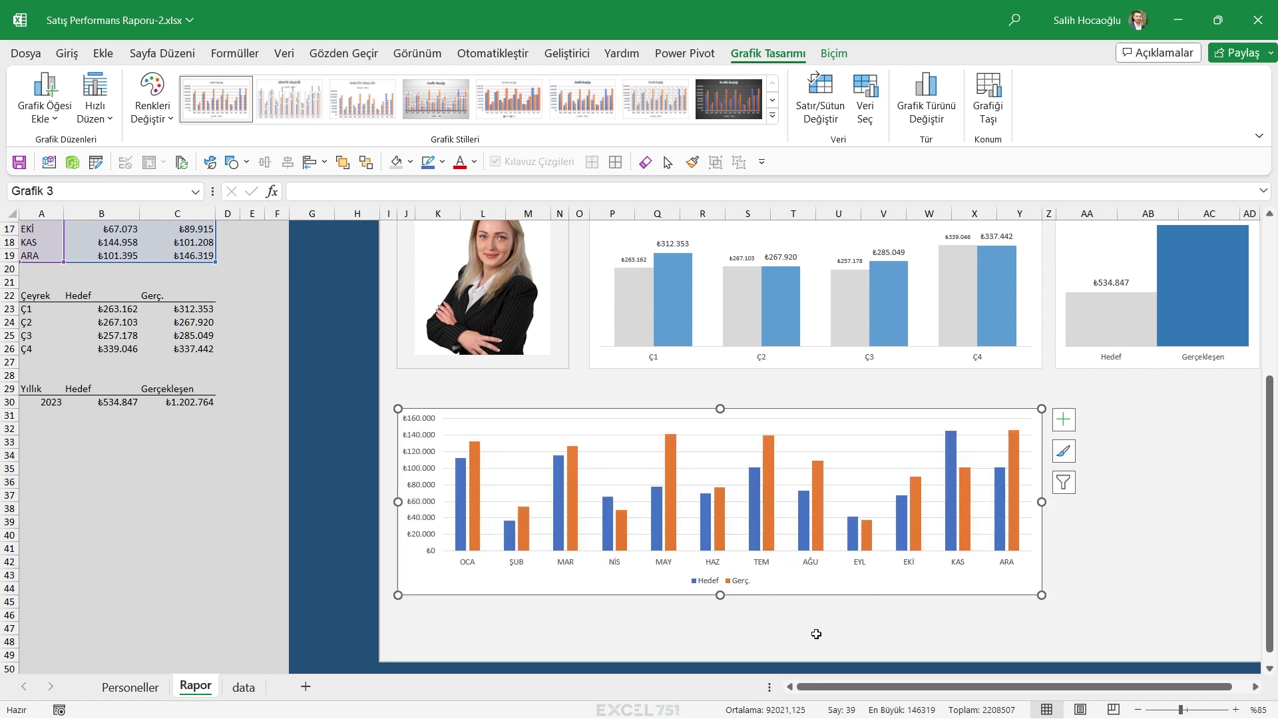
Fill the Hedef bars light gray and the Gerç. bars dark navy
scroll(852, 686, "right", 1)
right_click(803, 540)
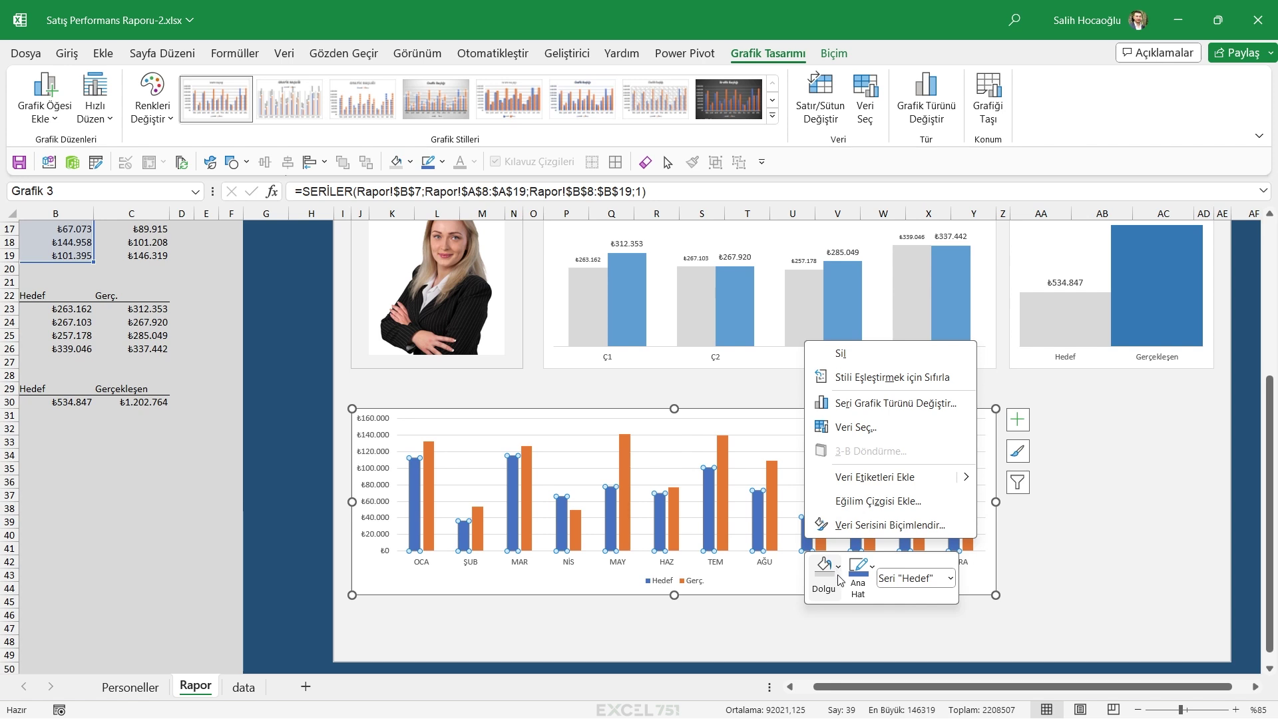
left_click(838, 567)
left_click(827, 275)
right_click(776, 498)
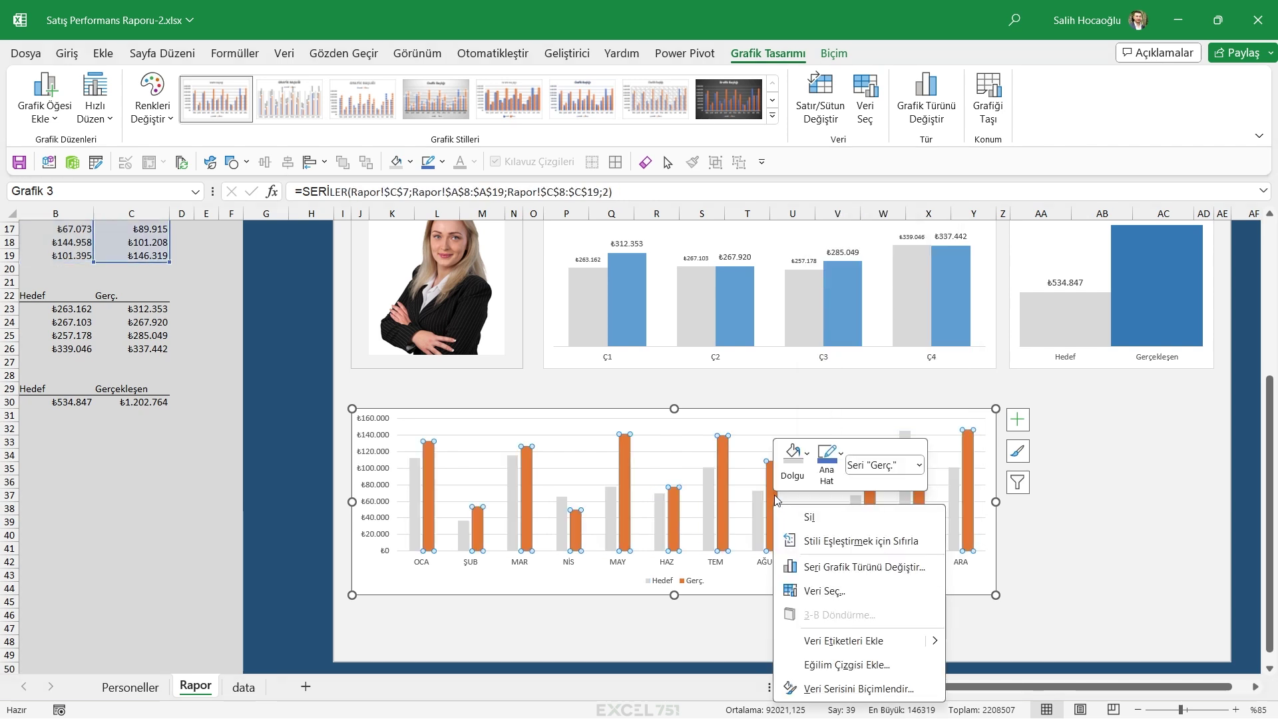
left_click(798, 466)
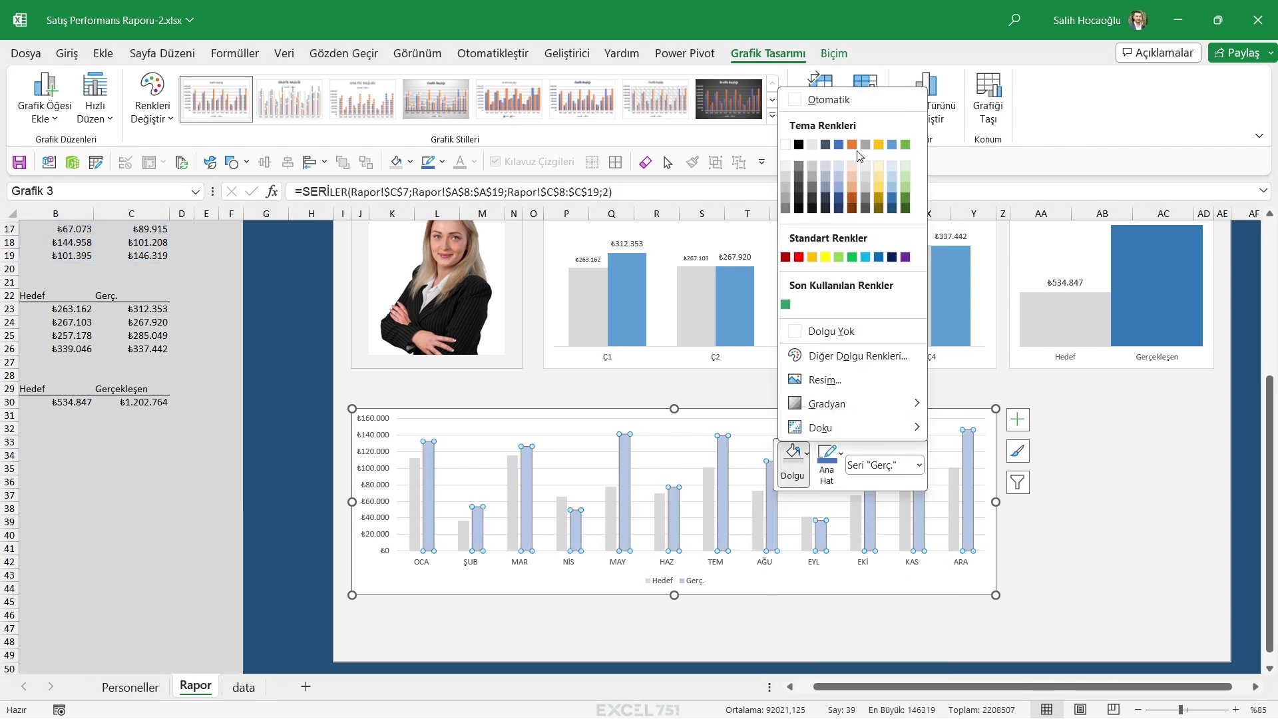
left_click(893, 208)
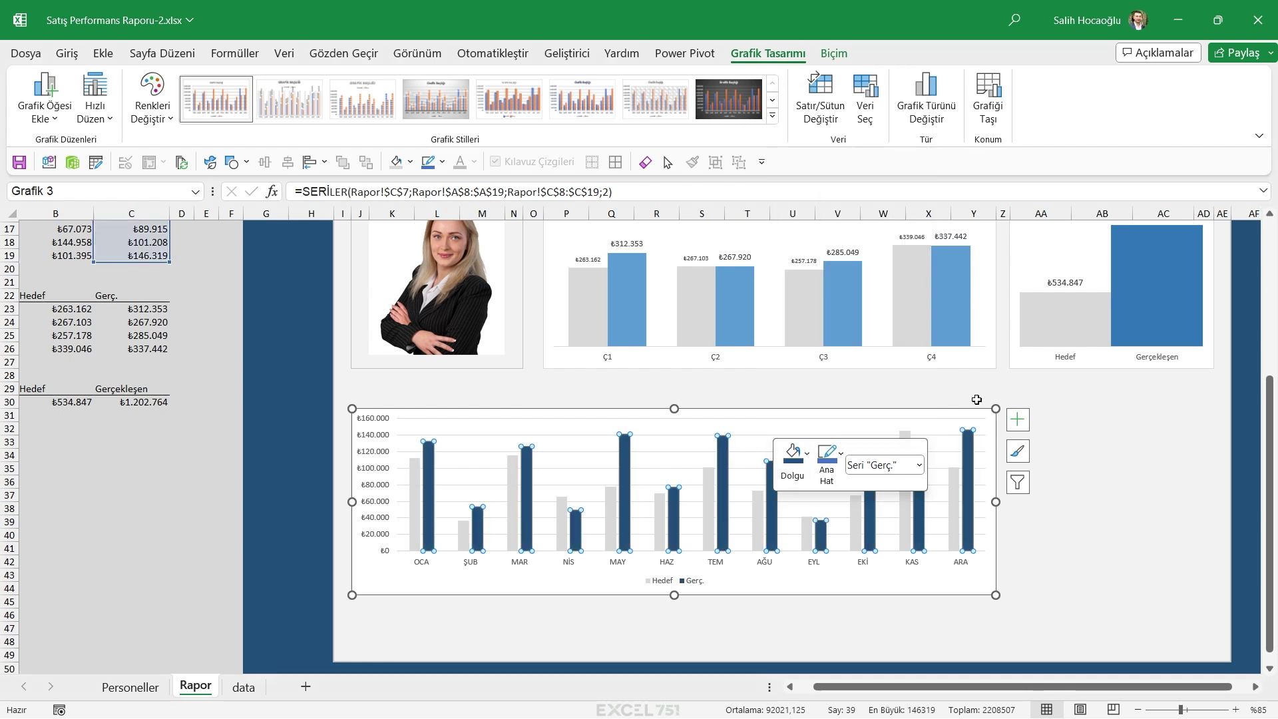
left_click(1068, 529)
Place the legend at the top, then move it to the chart's top-left corner
left_click(672, 581)
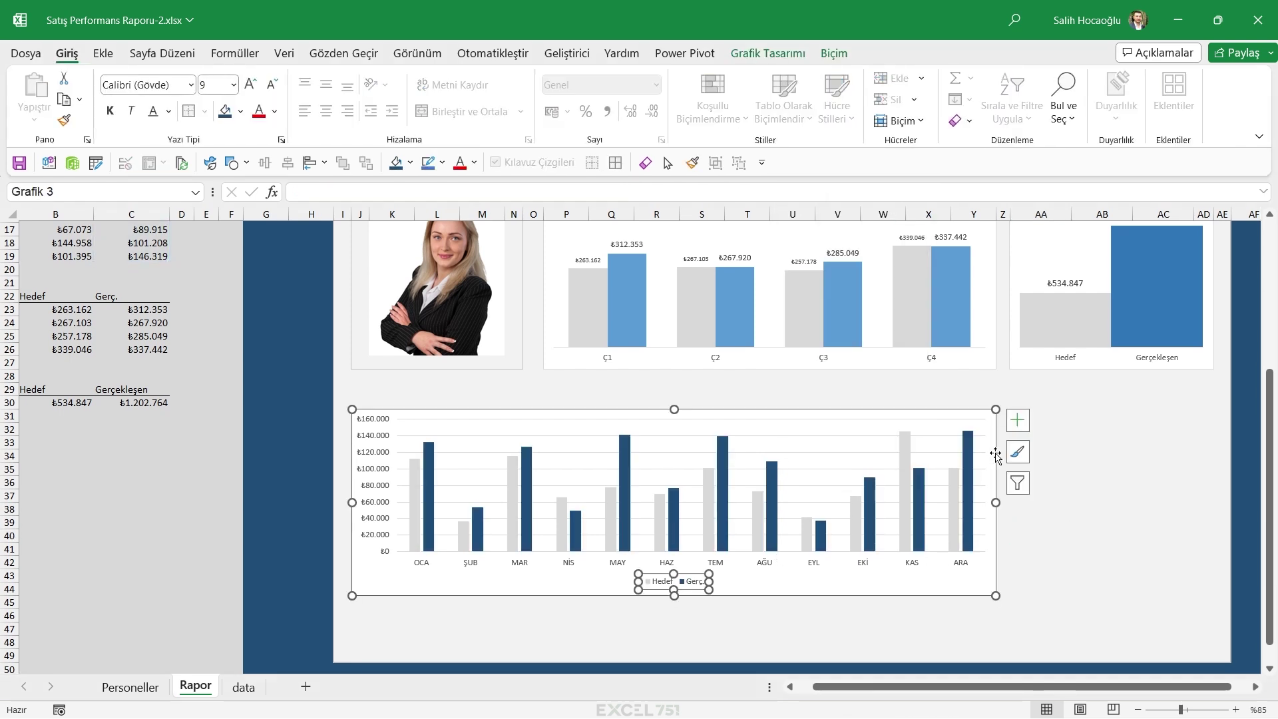
left_click(1018, 420)
left_click(1163, 554)
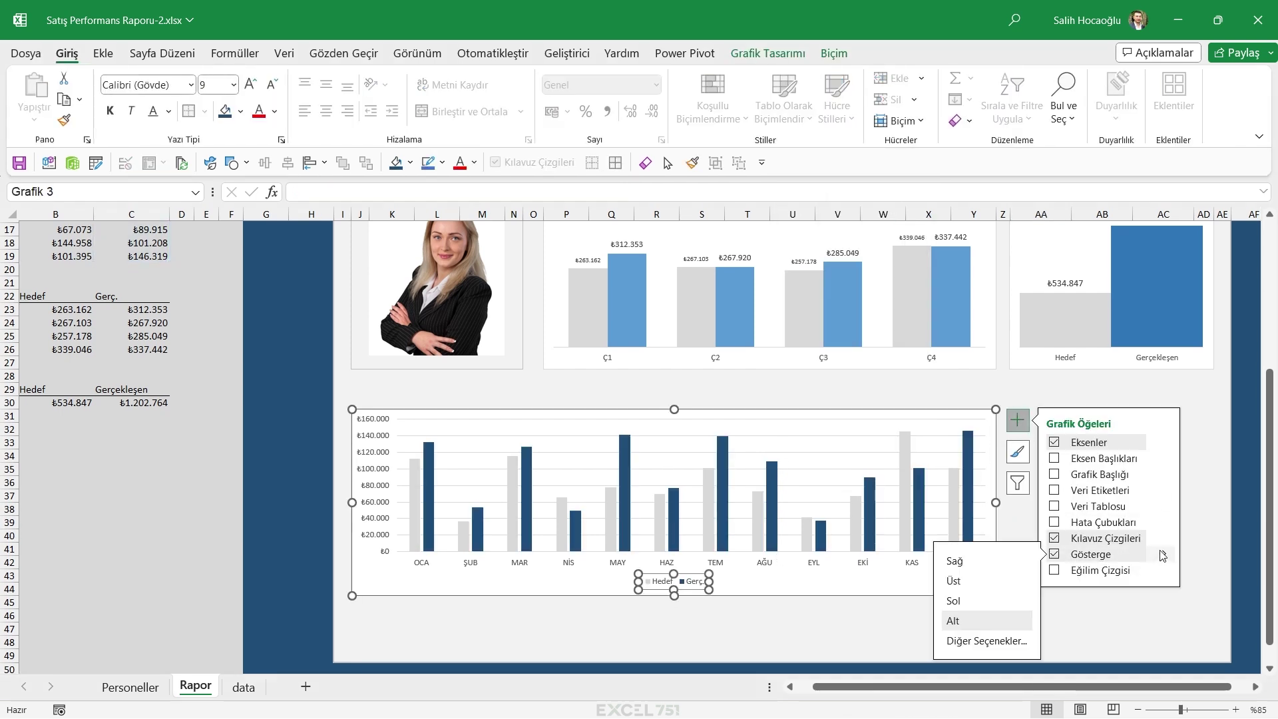
left_click(954, 580)
left_click_drag(664, 433, 383, 432)
left_click(385, 480)
left_click(390, 426)
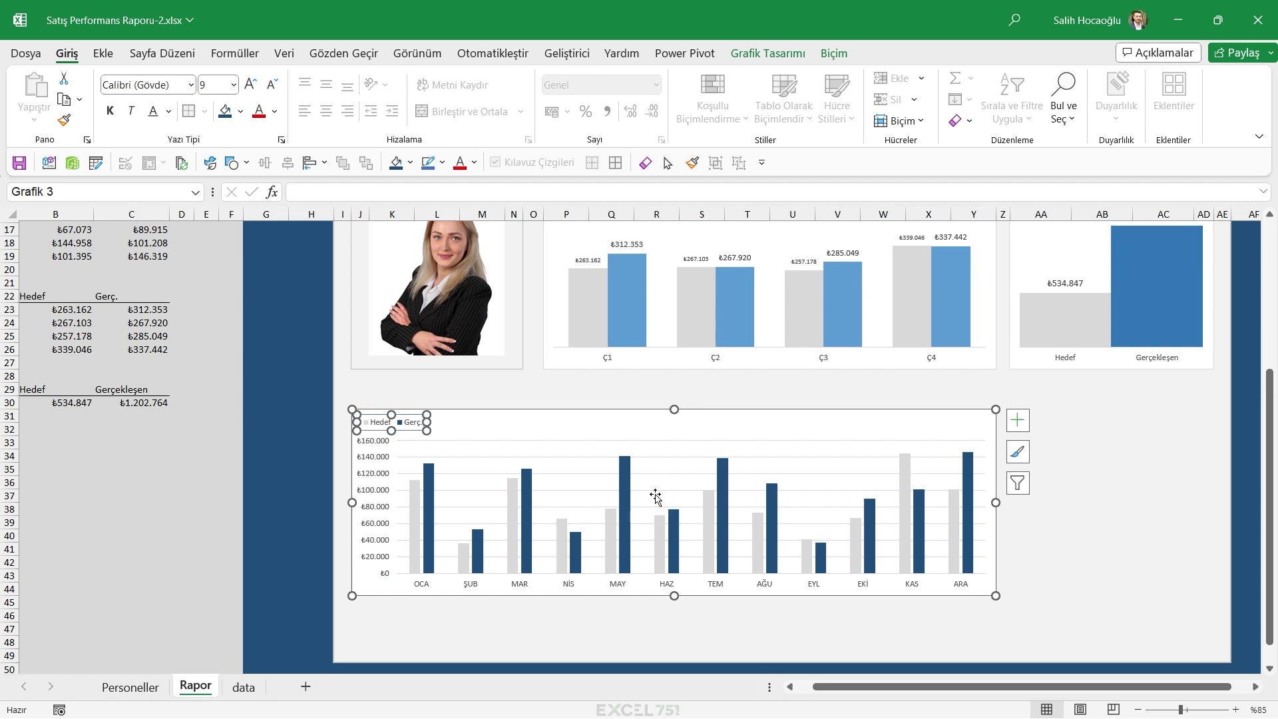
left_click(379, 468)
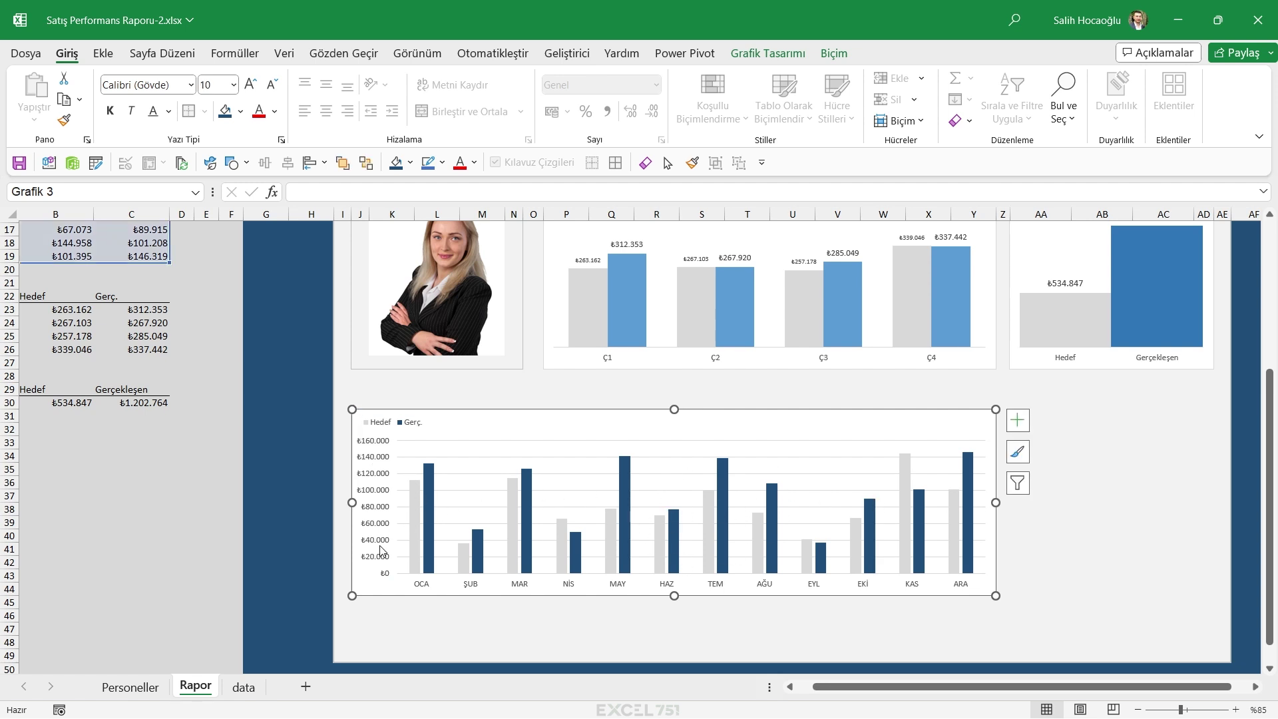
Set the Gerç. series overlap to 0% and the gap width to 166%
double_click(429, 513)
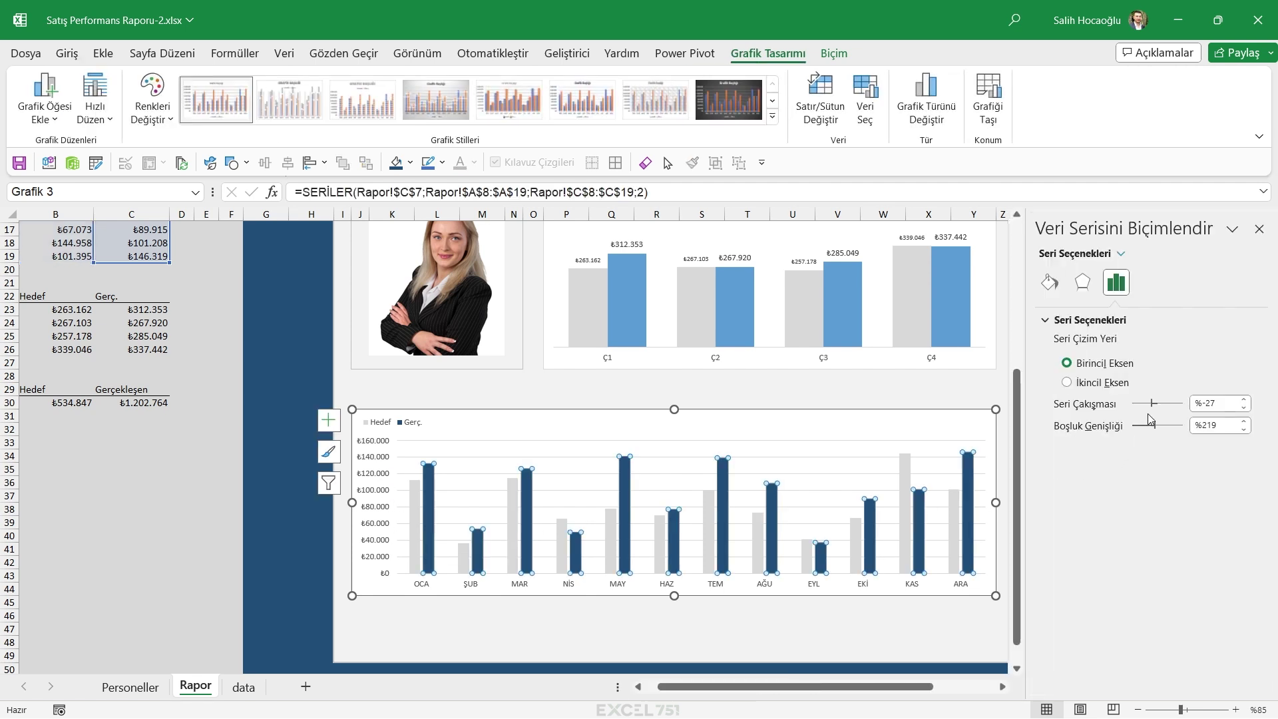
left_click_drag(1152, 404, 1140, 404)
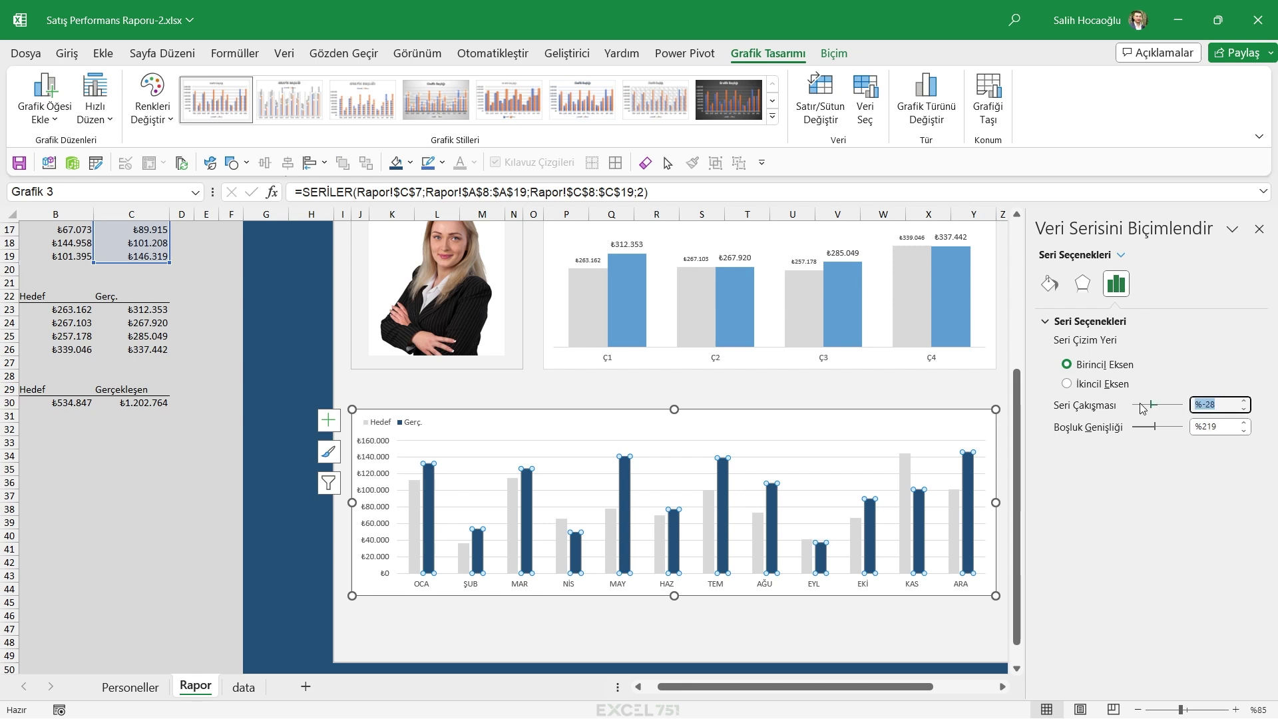
type("0")
key("Return")
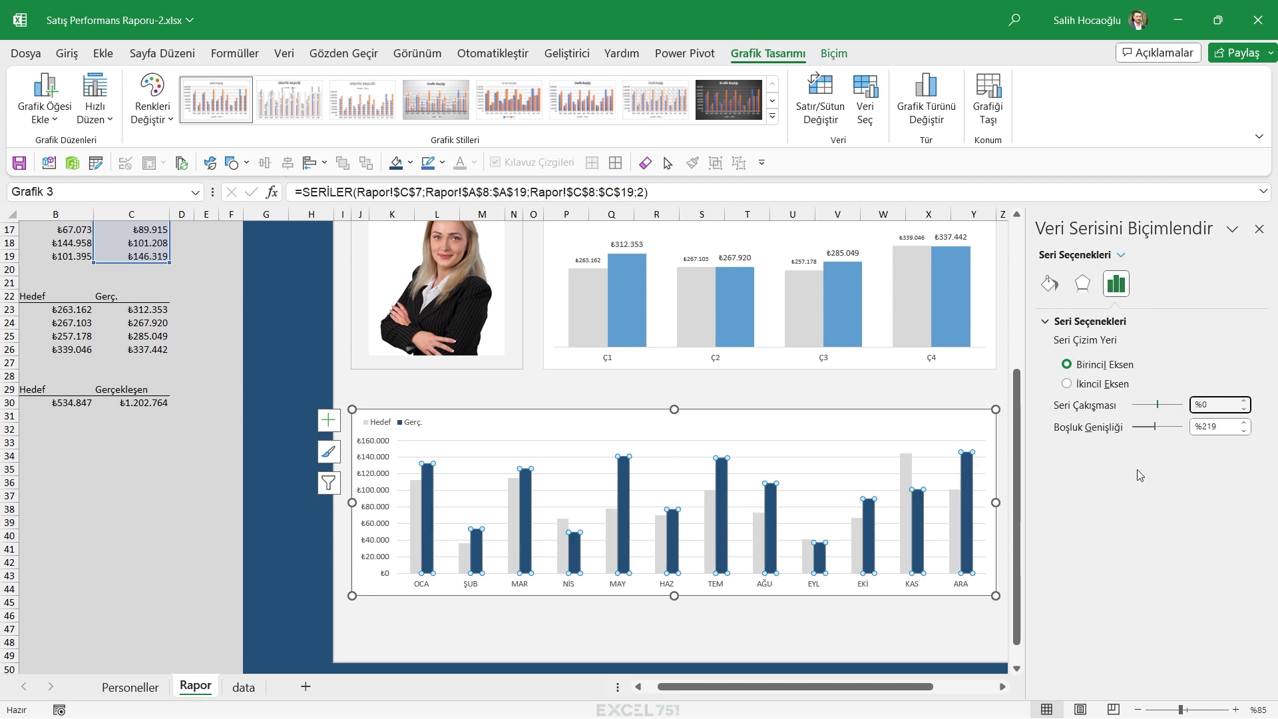
left_click_drag(1156, 427, 1152, 429)
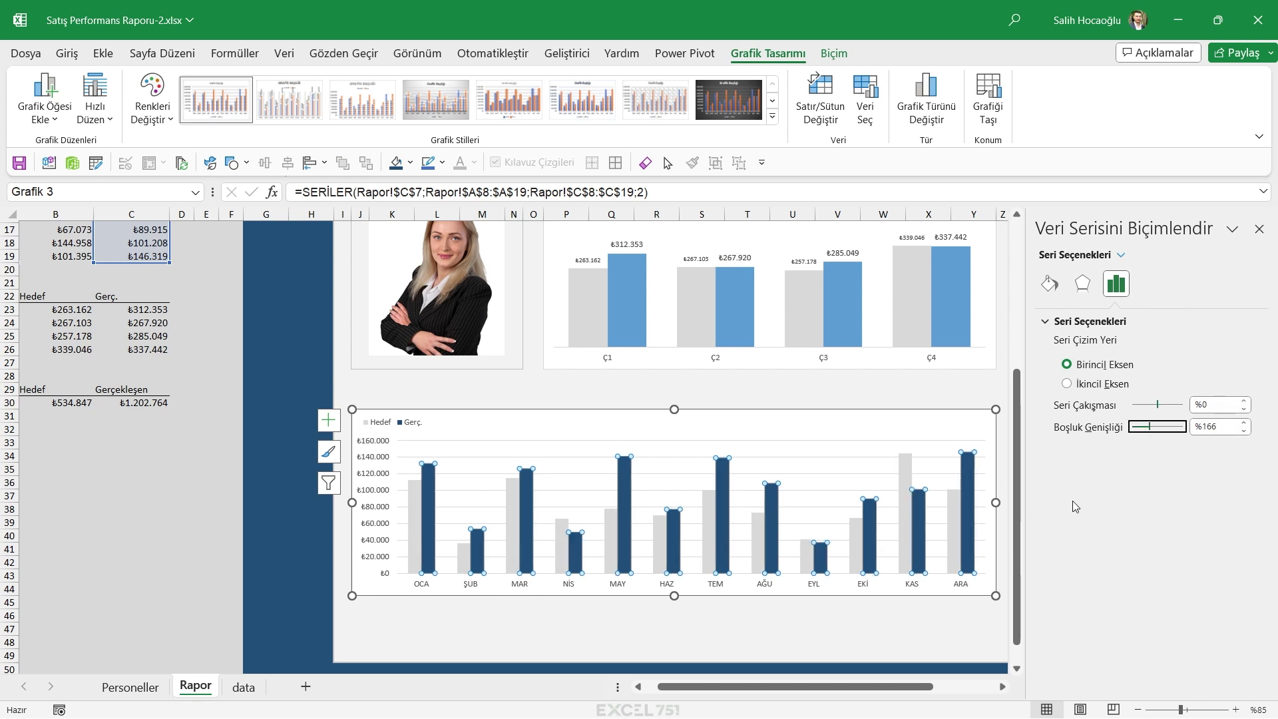
left_click_drag(842, 687, 905, 686)
left_click(879, 616)
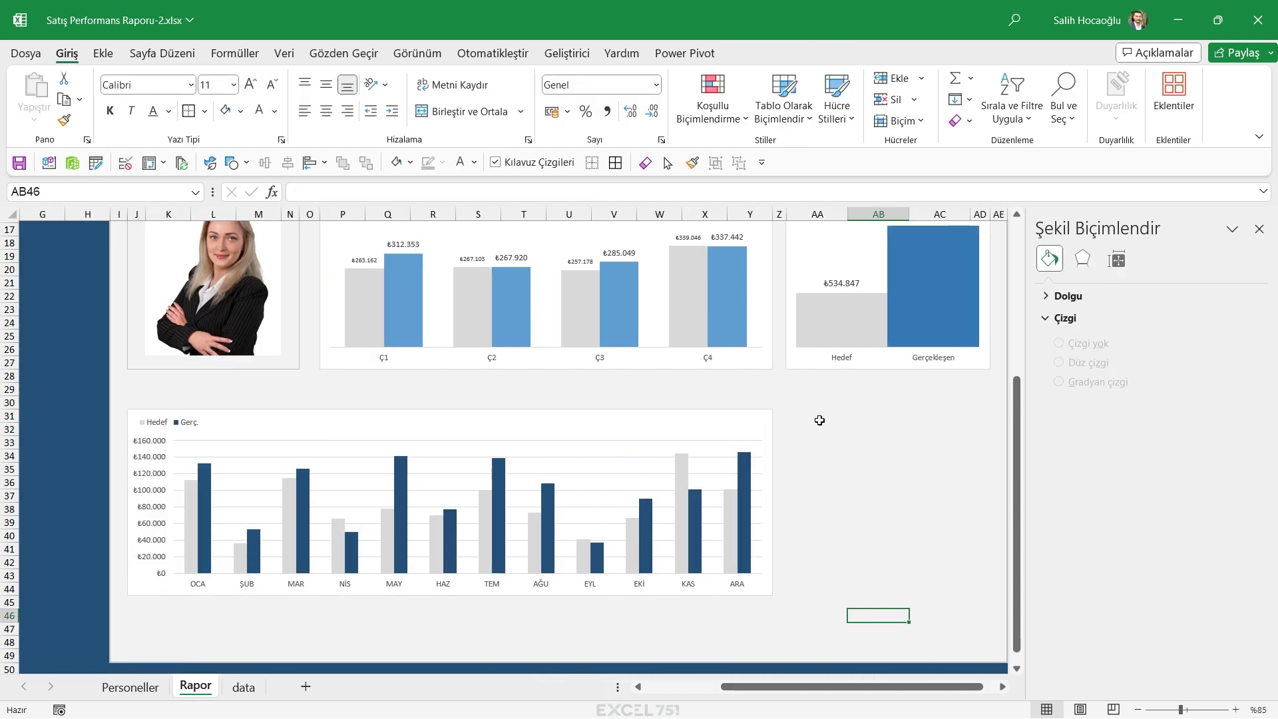
Fill AA31:AA44 with 0 in a single Ctrl+Enter entry
mouse_move(807, 421)
left_mouse_down()
mouse_move(977, 523)
mouse_move(817, 589)
left_mouse_up()
type("0")
key("ctrl+Return")
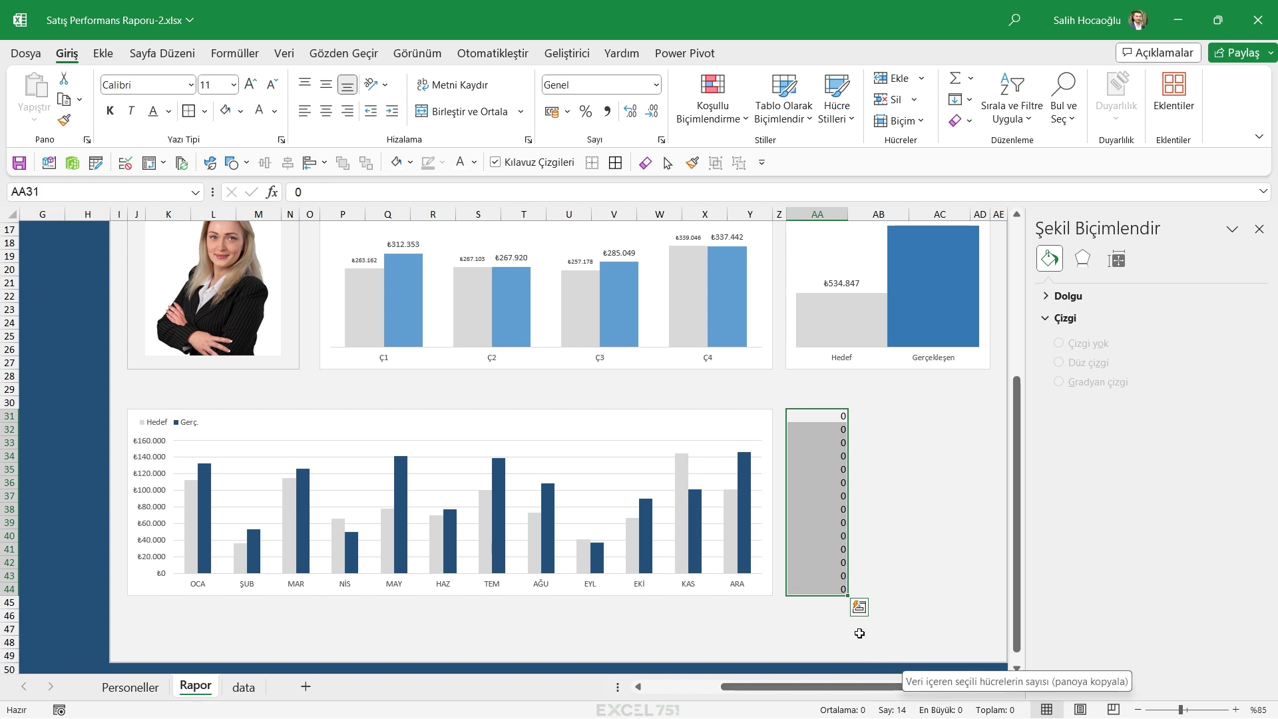
Drag the monthly chart's bottom edge down slightly to make it taller
left_click(751, 595)
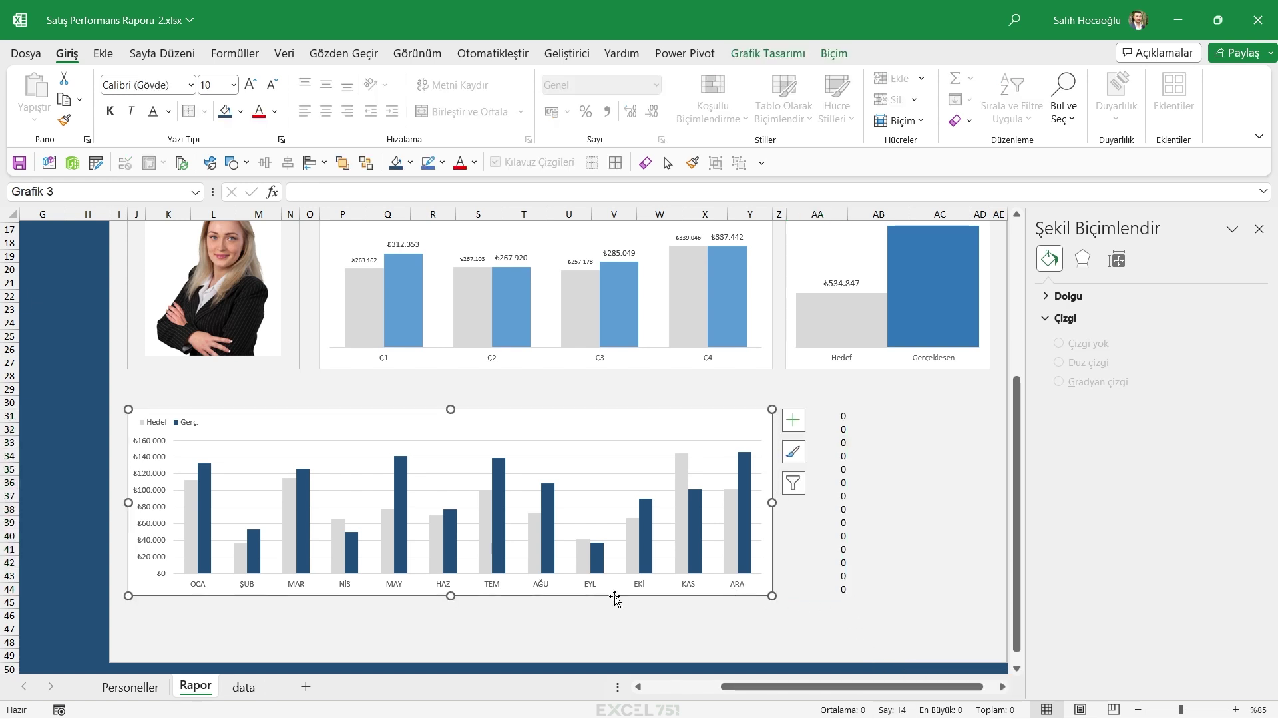
left_click_drag(451, 596, 451, 609)
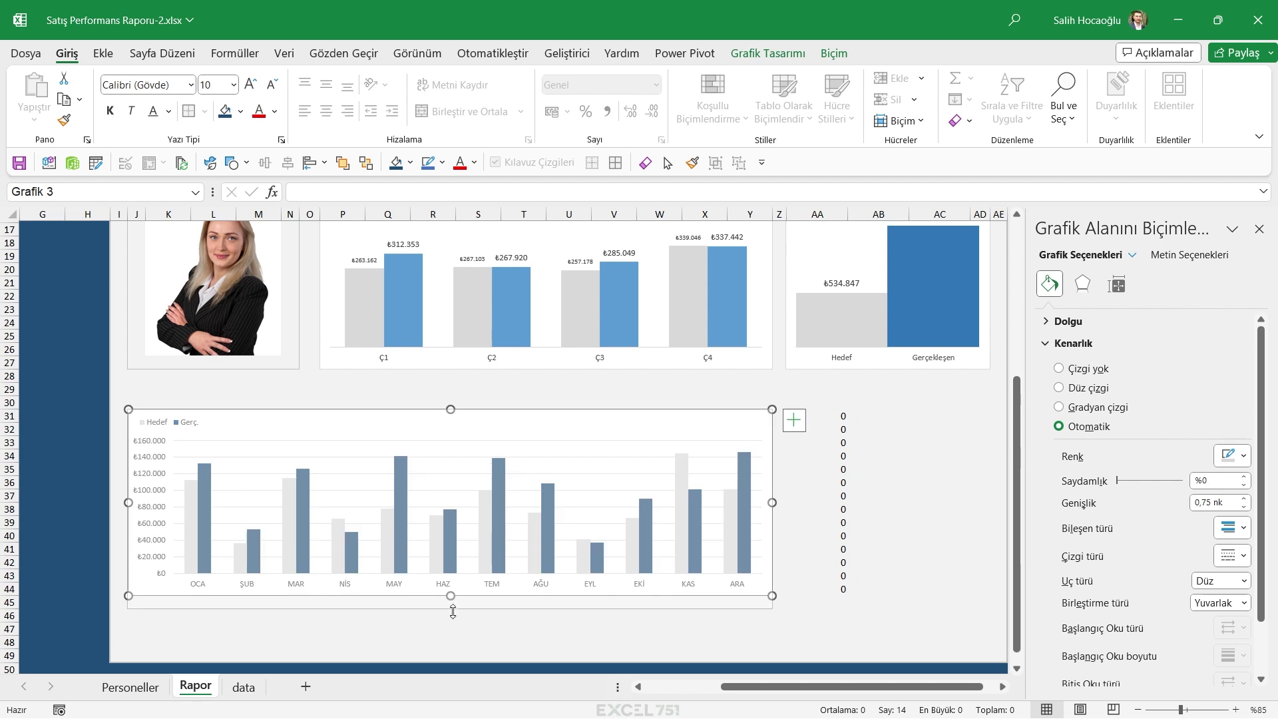
left_click(140, 402)
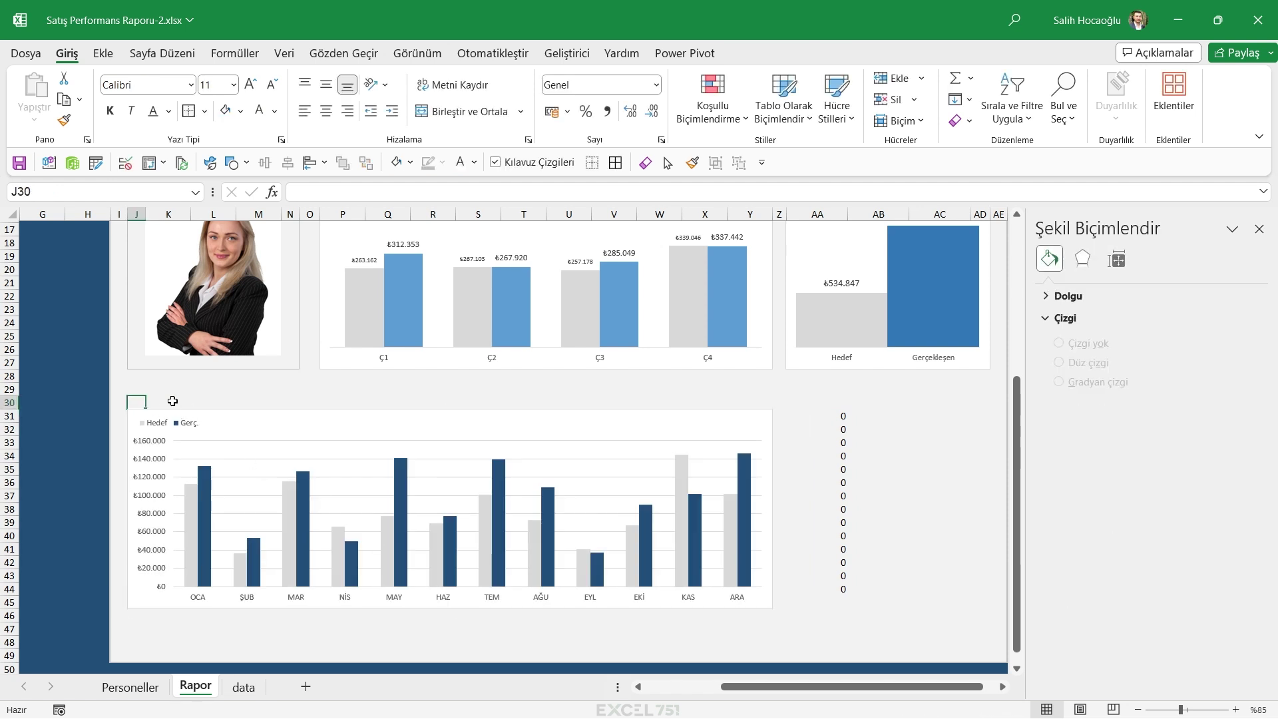
left_click(143, 391)
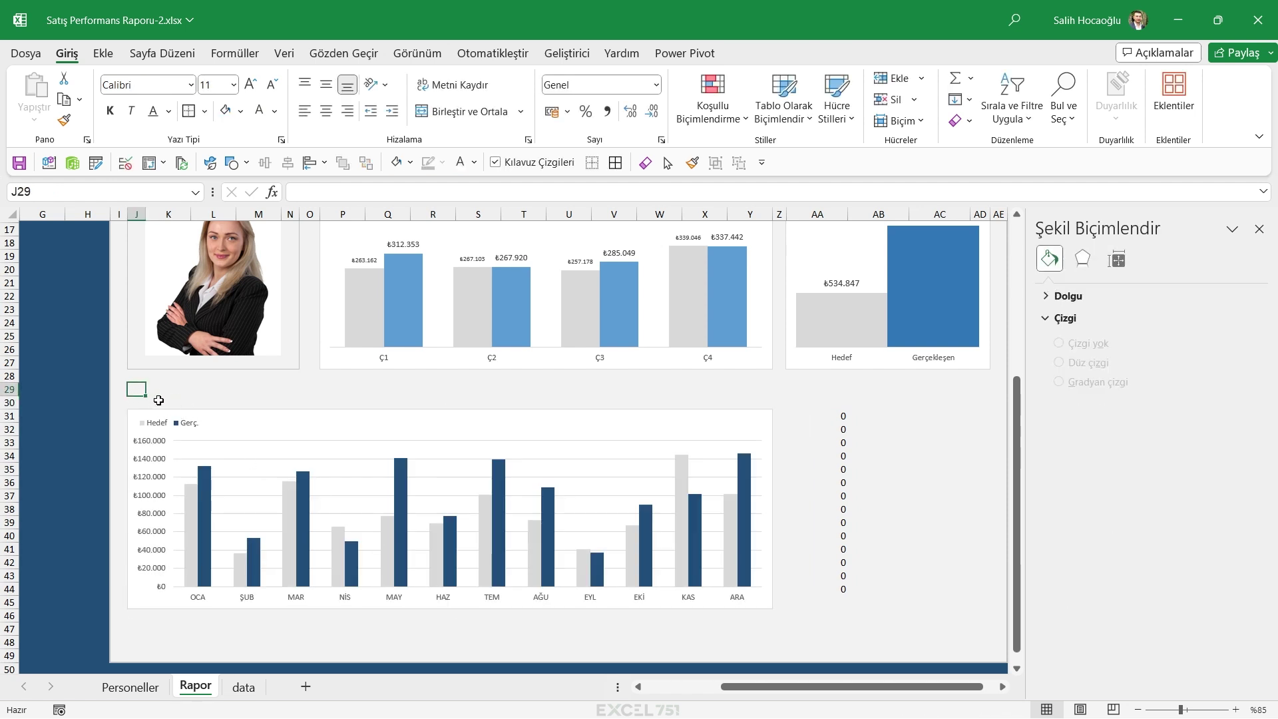
Copy the P13 caption to J29 and reword it to 'Aylık Bazda Hedef/Gerç. Grafiği'
scroll(159, 401, "up", 2)
left_click(337, 257)
key("ctrl+c")
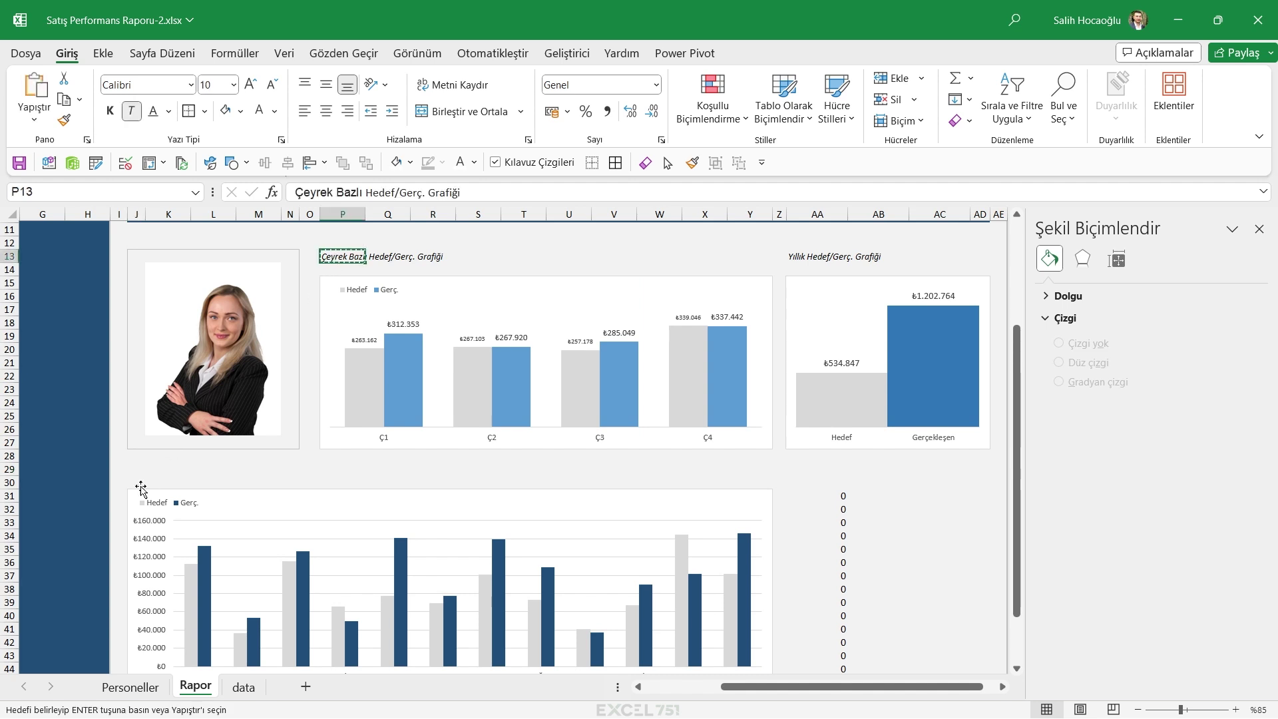
left_click(137, 470)
key("ctrl+v")
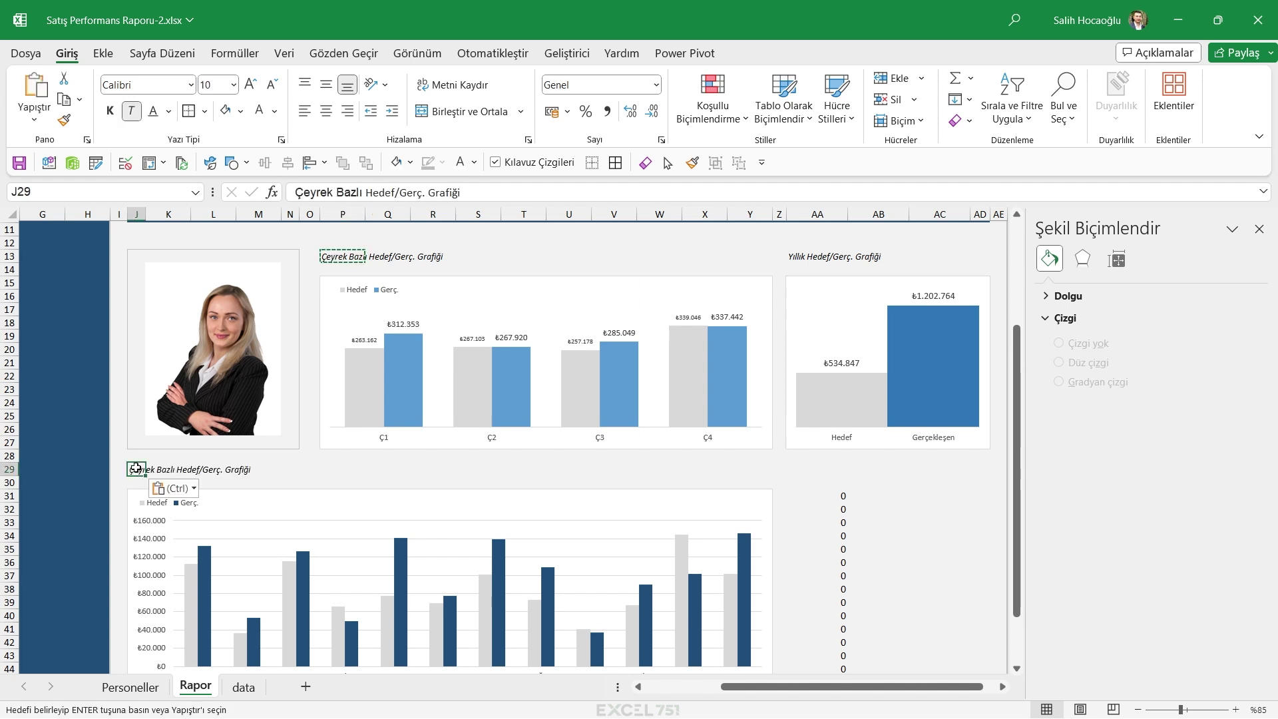
double_click(138, 471)
double_click(136, 471)
type("Aylı")
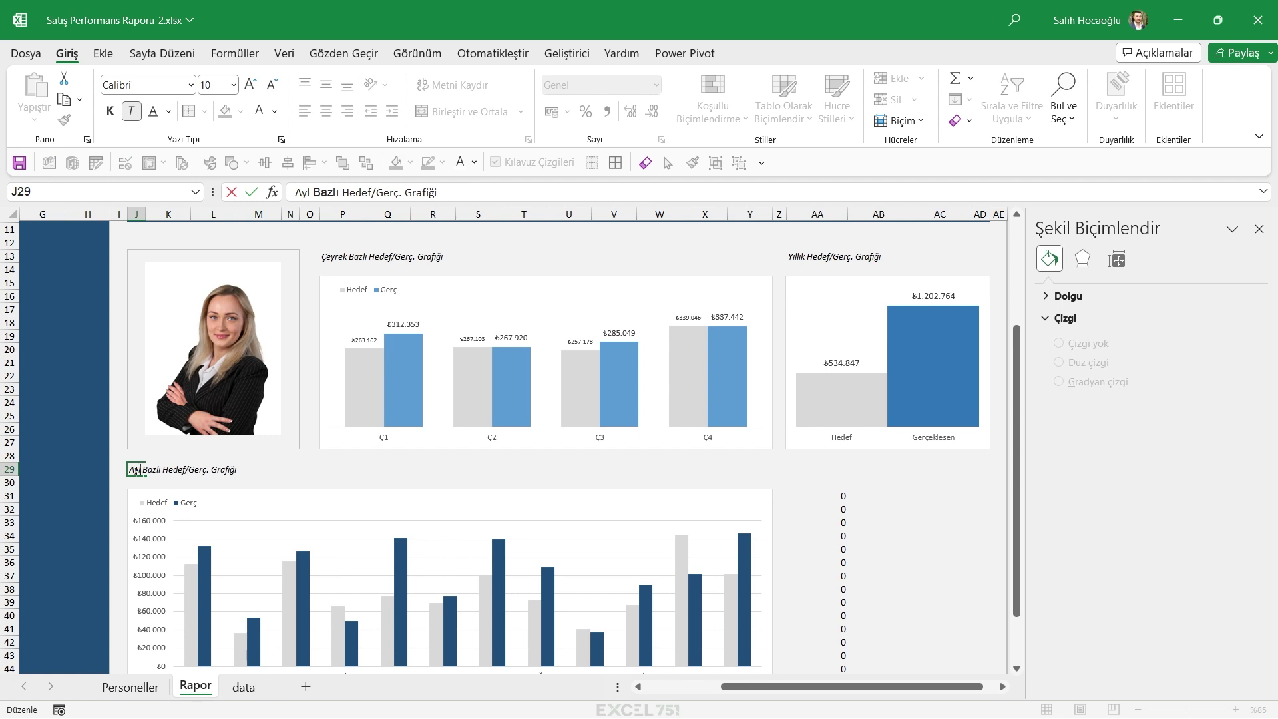
type("k Bazda")
key("ctrl+Return")
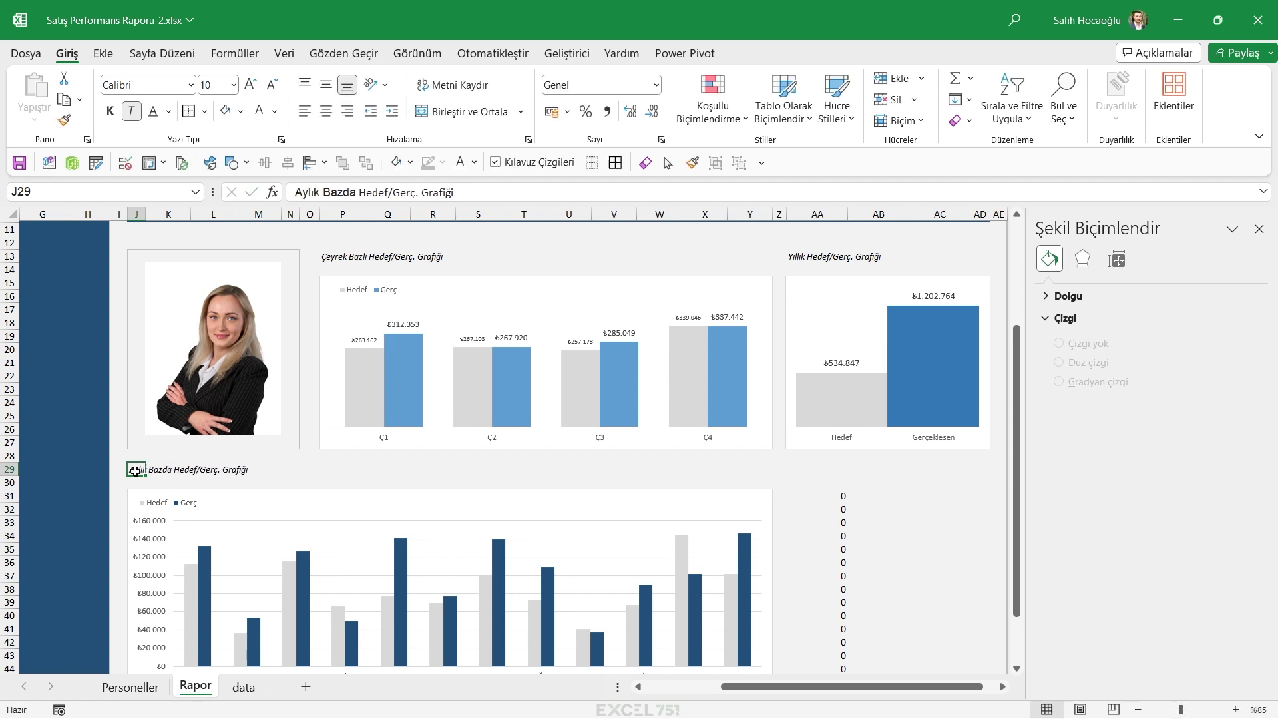
Paste a caption into AA29 and change it to 'Genel Toplam ve Ortalamalar'
key("ctrl+c")
scroll(380, 460, "down", 1)
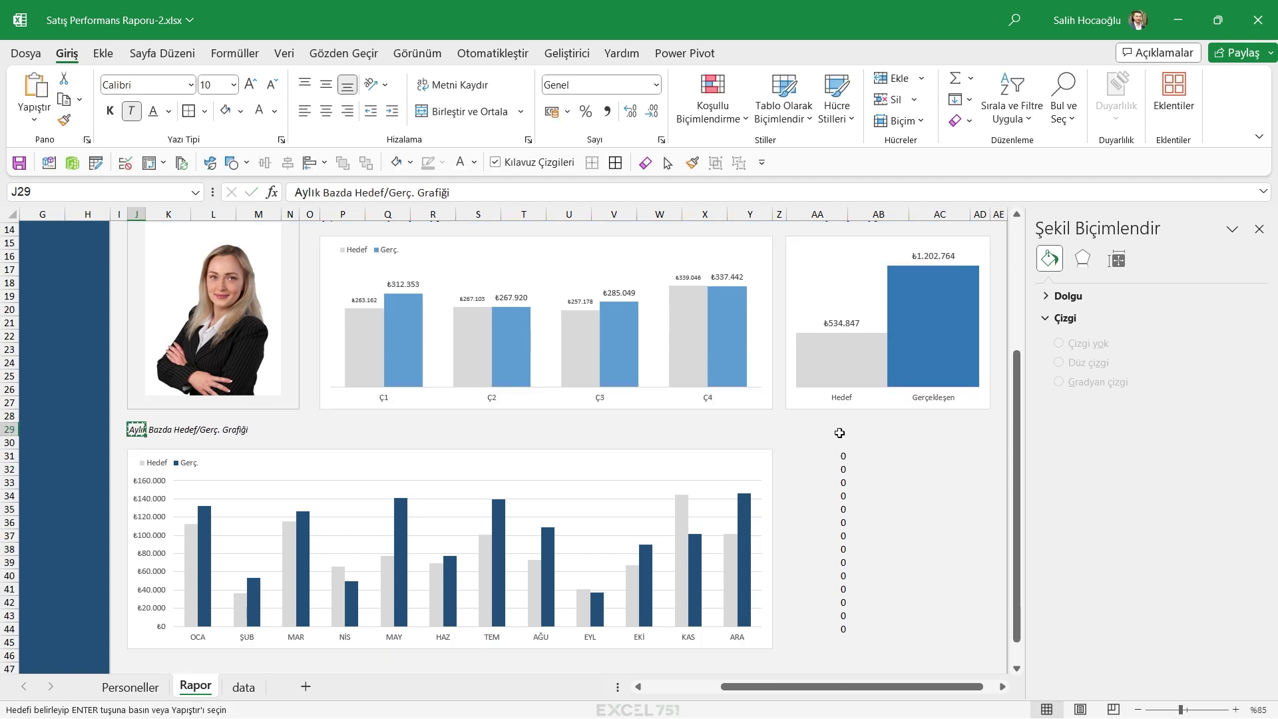
left_click(803, 433)
key("ctrl+v")
double_click(856, 443)
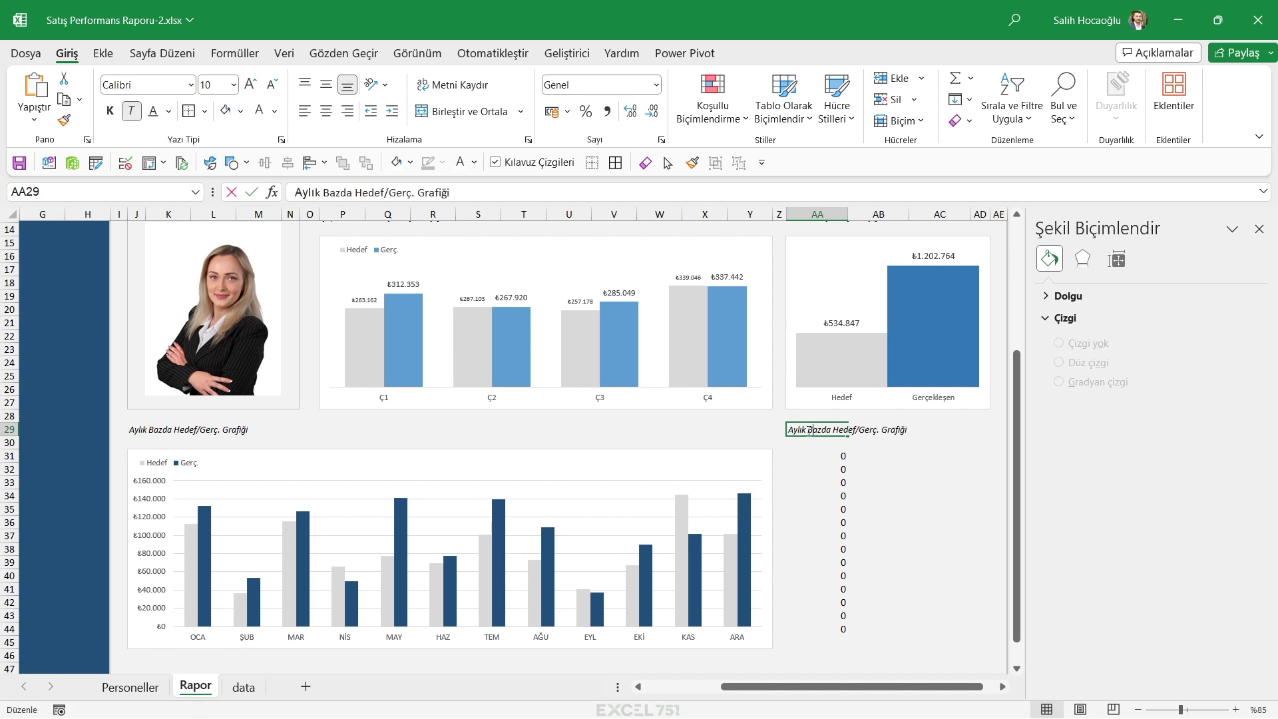
left_click_drag(789, 430, 931, 439)
type("Genel Toplam ve ")
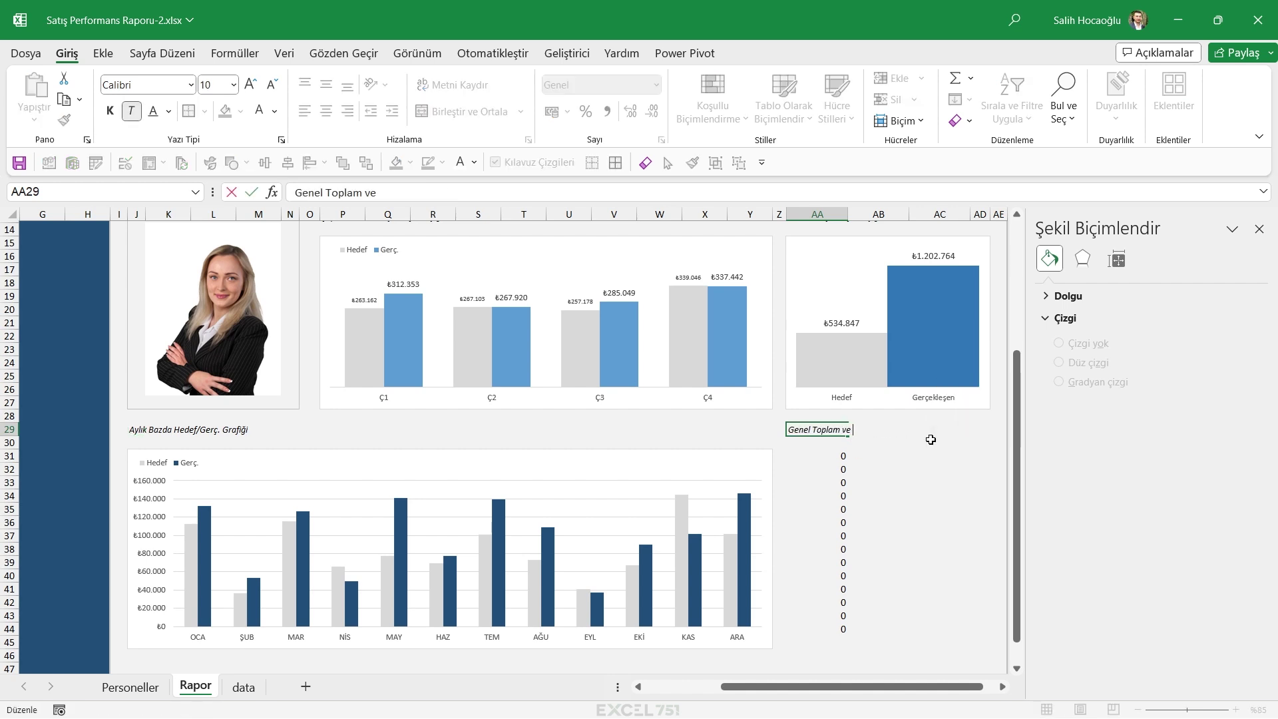
type("Ortalamalar")
key("Return")
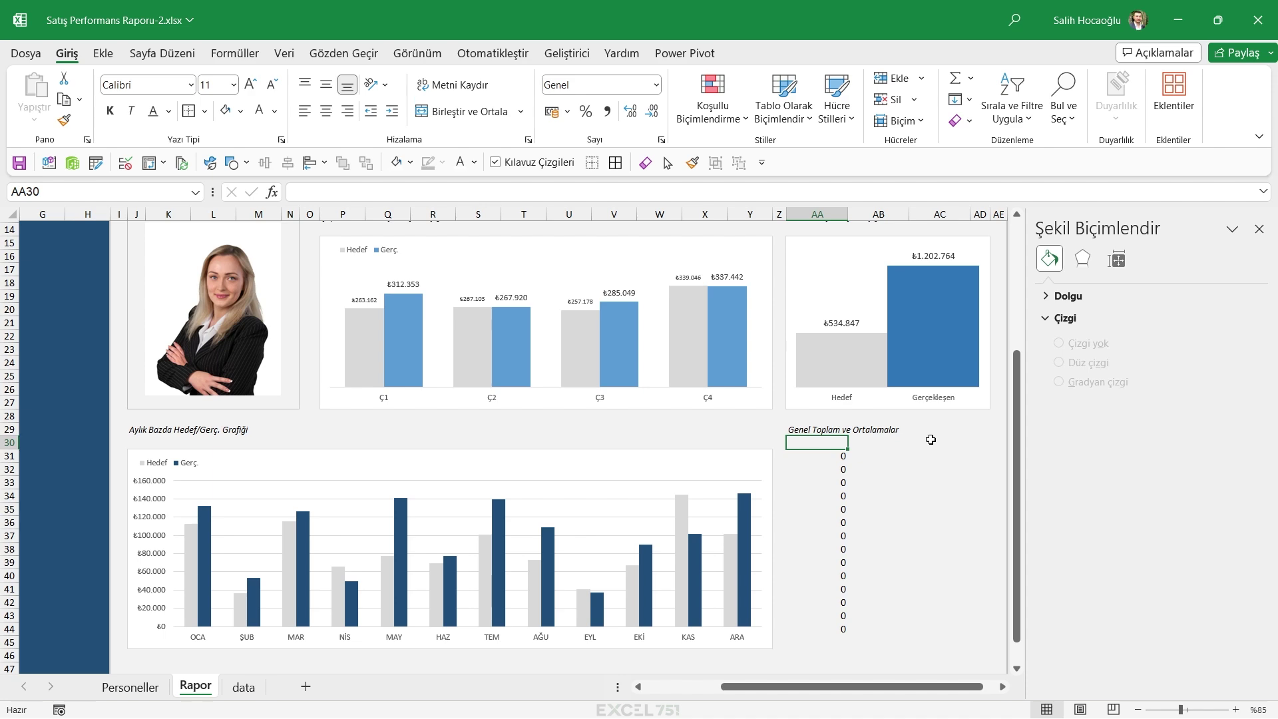
left_click_drag(833, 456, 836, 623)
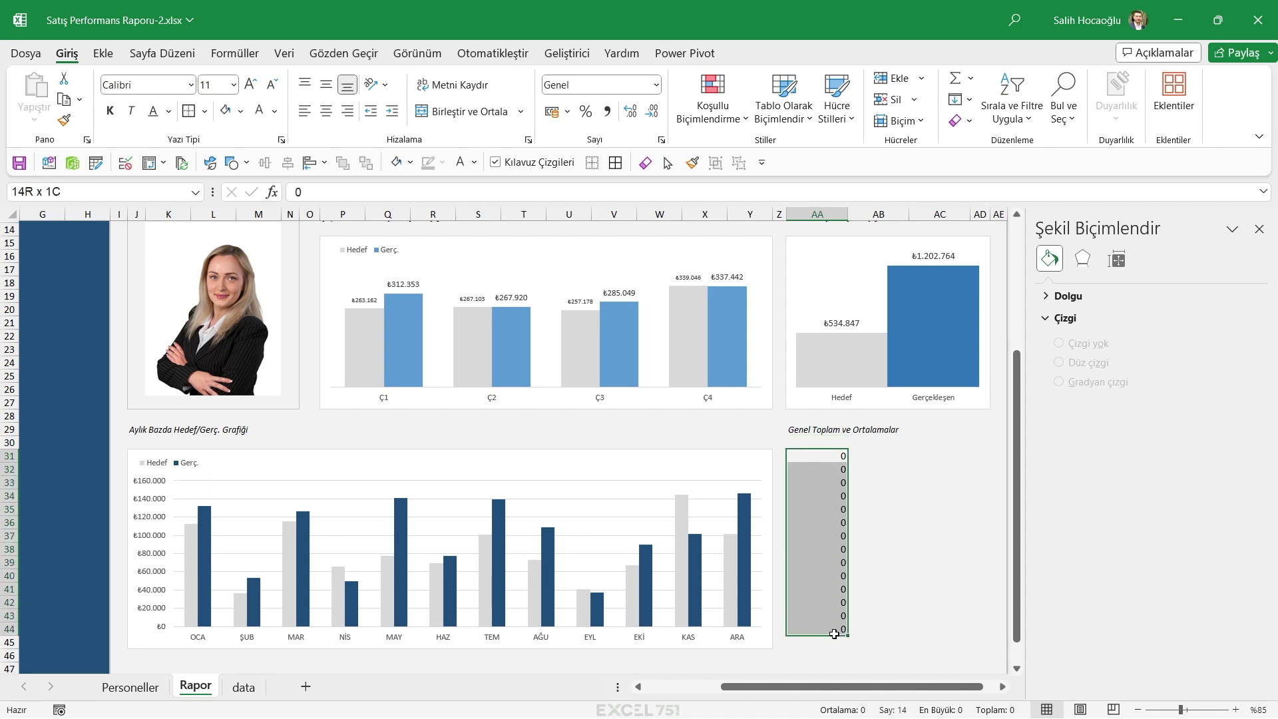
left_click(834, 642)
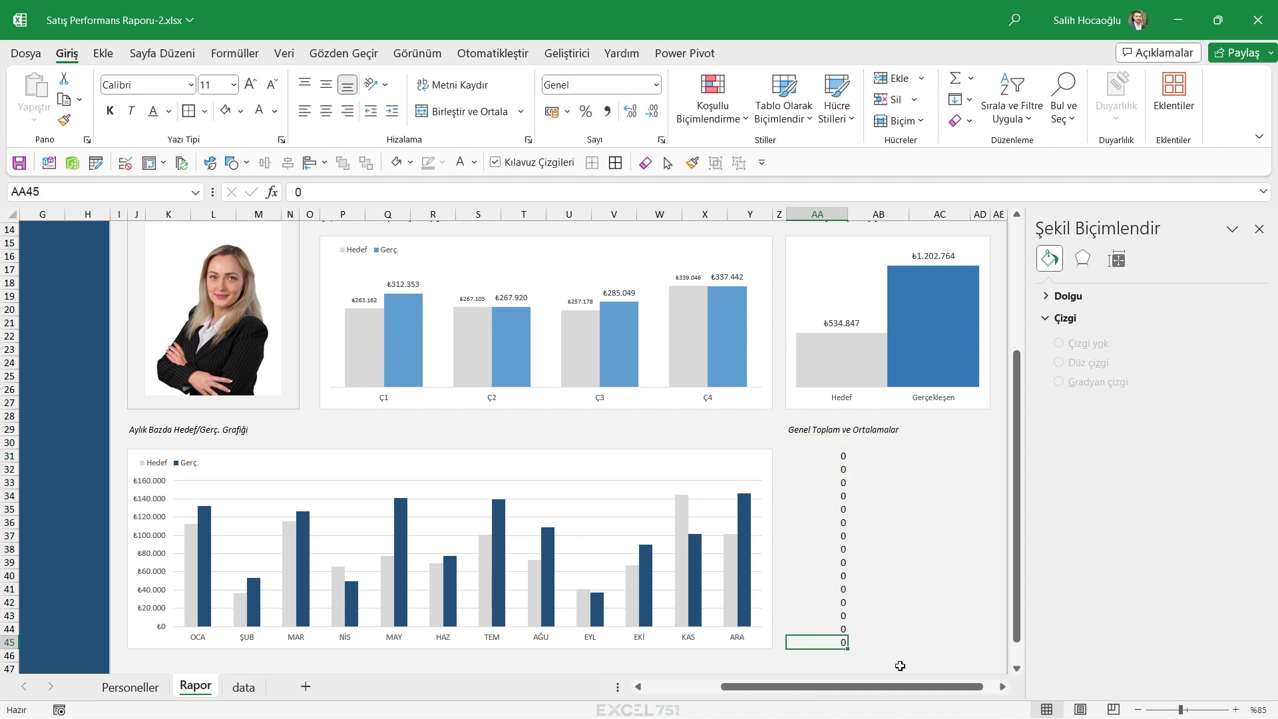
Give AA31:AD37 and AA39:AD45 outside borders as two KPI boxes
scroll(900, 666, "up", 2, "ctrl")
left_click(1002, 687)
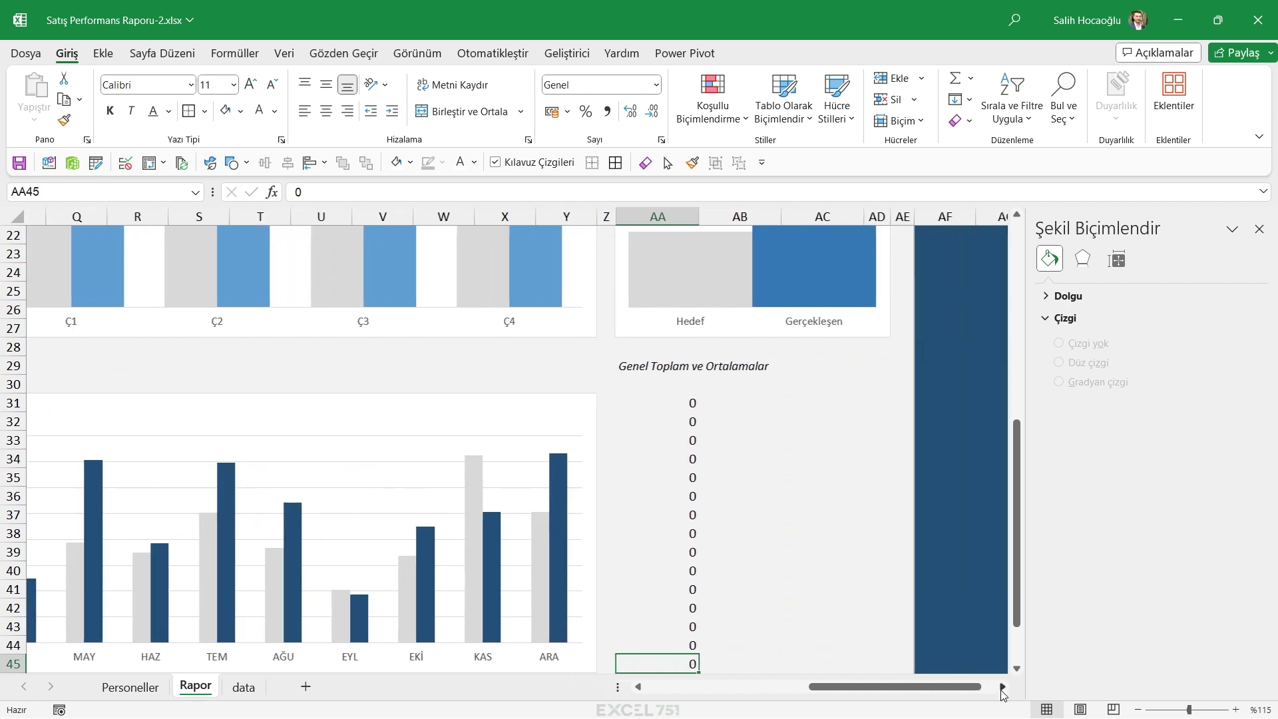
scroll(944, 628, "down", 1)
left_click_drag(665, 348, 664, 462)
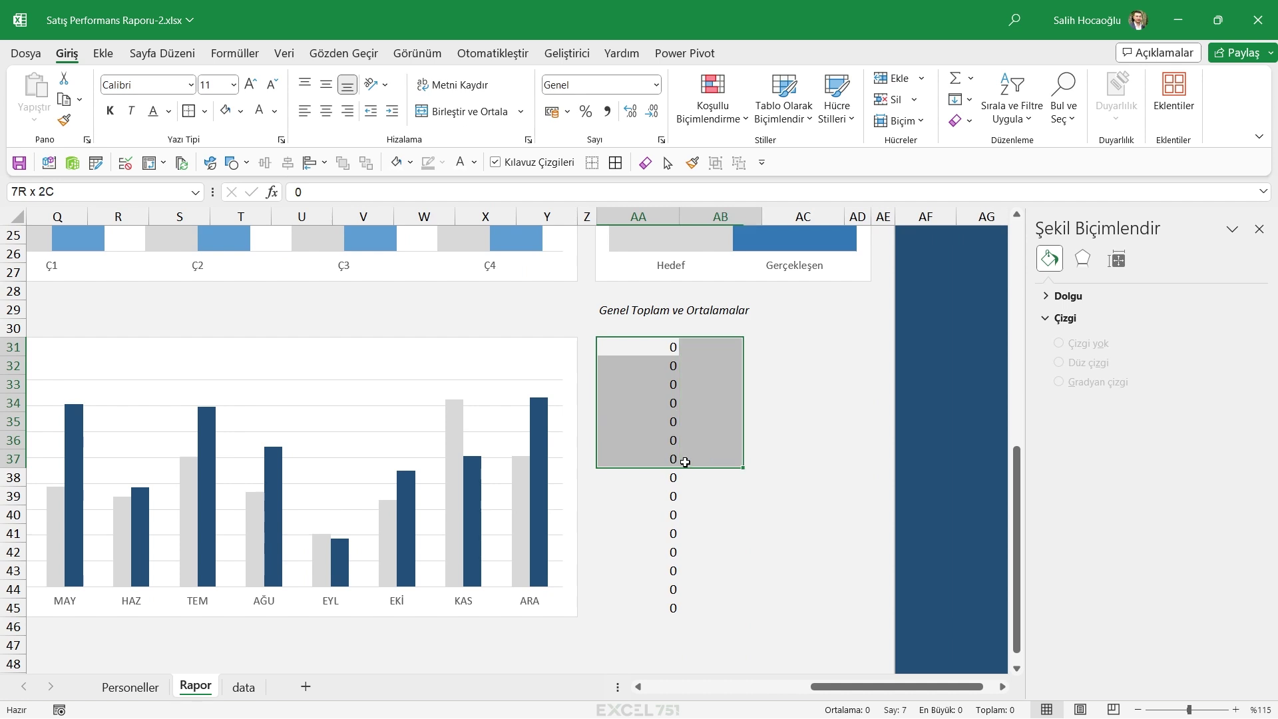
left_click_drag(664, 462, 865, 461)
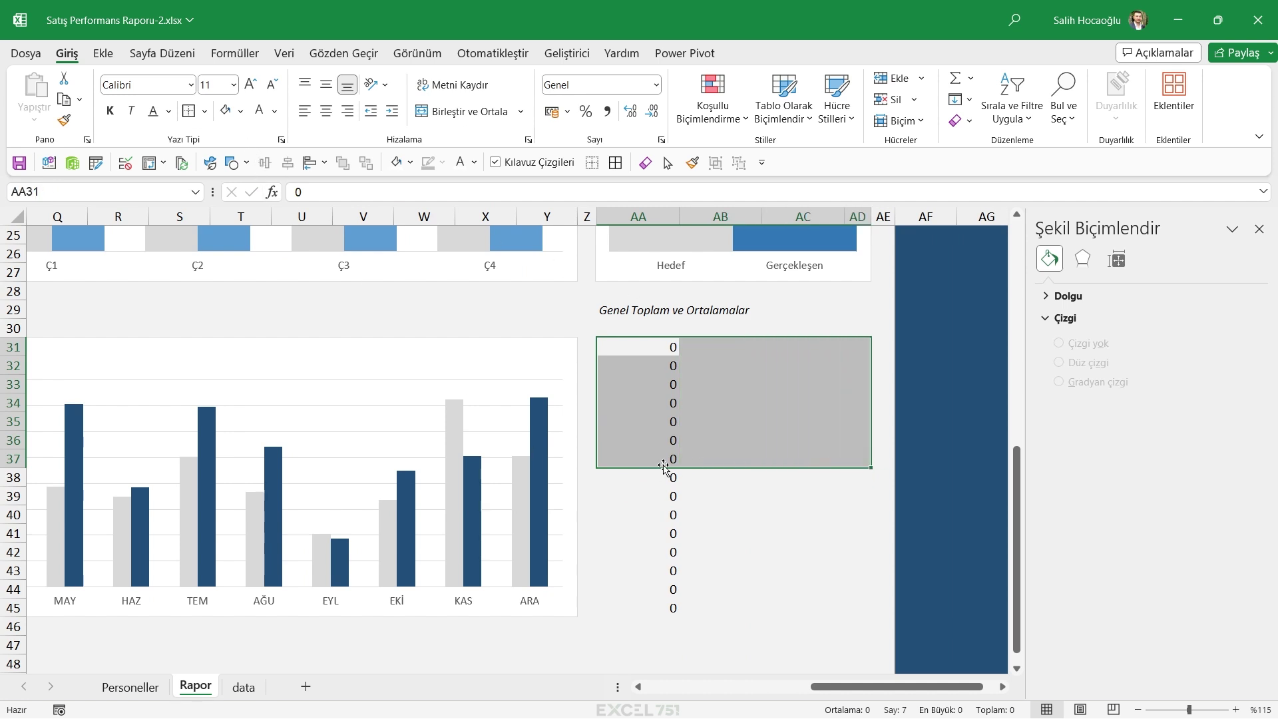
left_click_drag(664, 467, 664, 617)
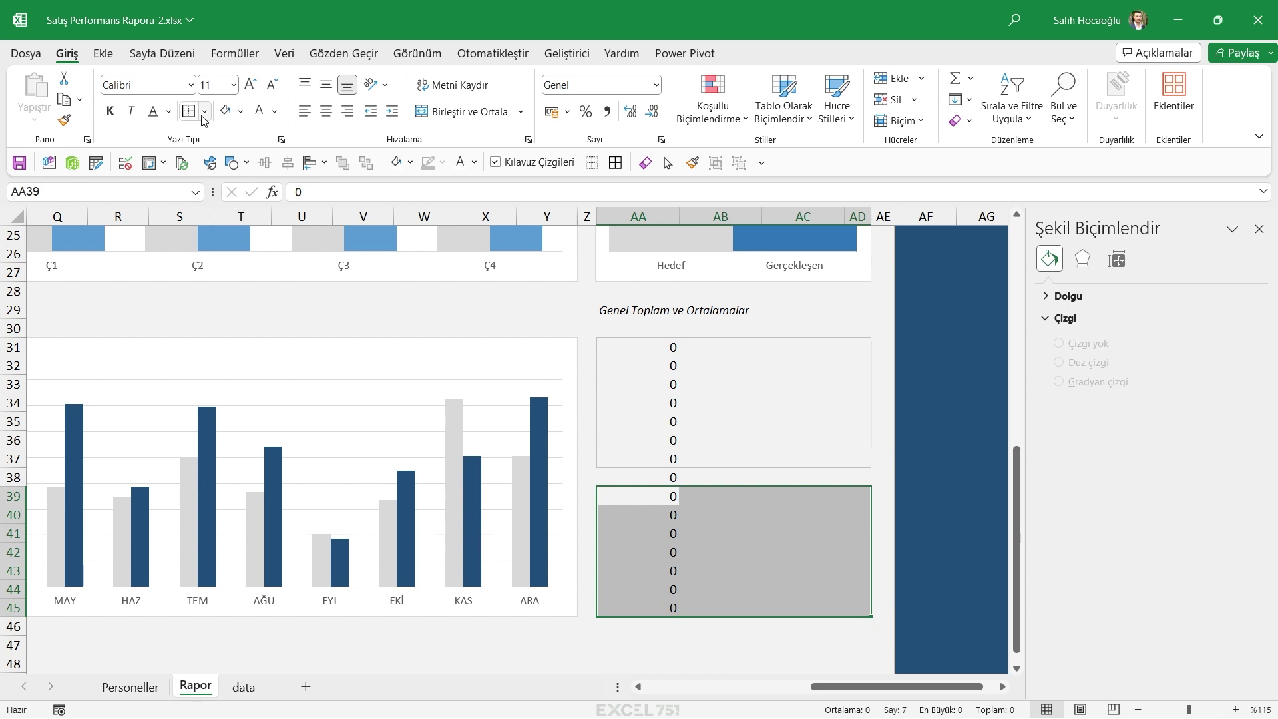
left_click(922, 463)
Clear the placeholder zeros from AA31:AD45
left_click_drag(609, 347, 864, 601)
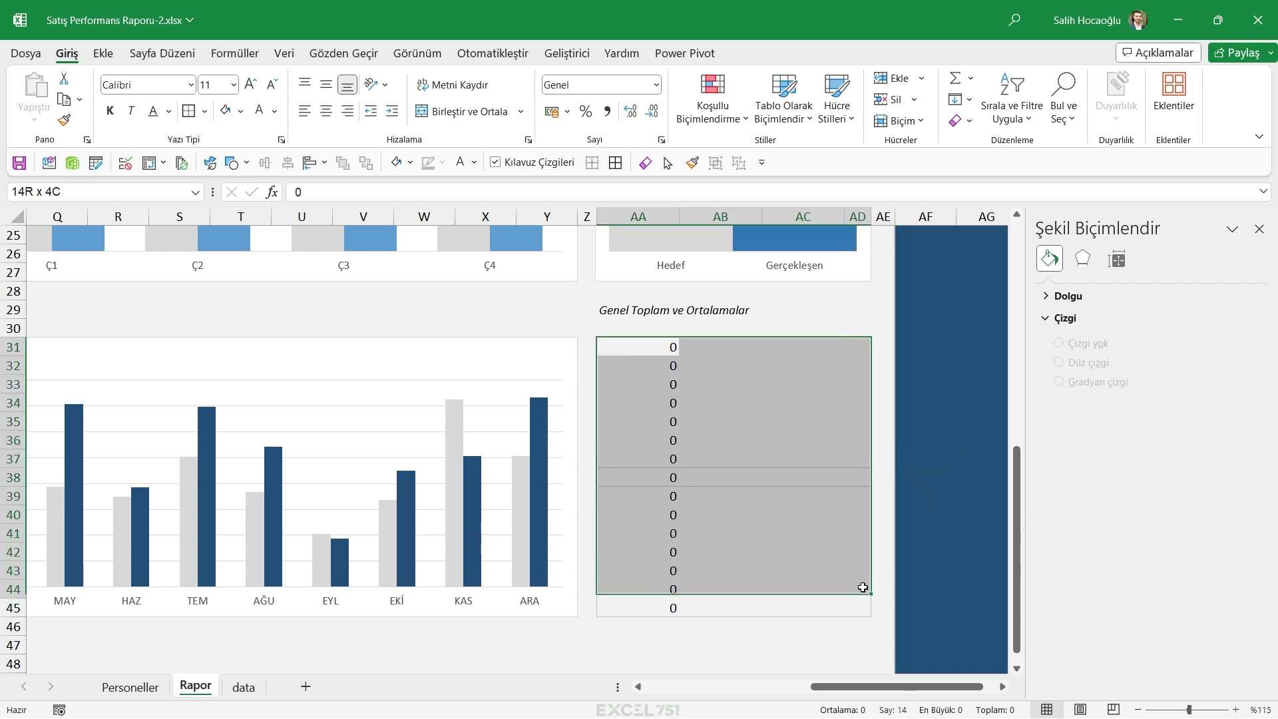
key("Delete")
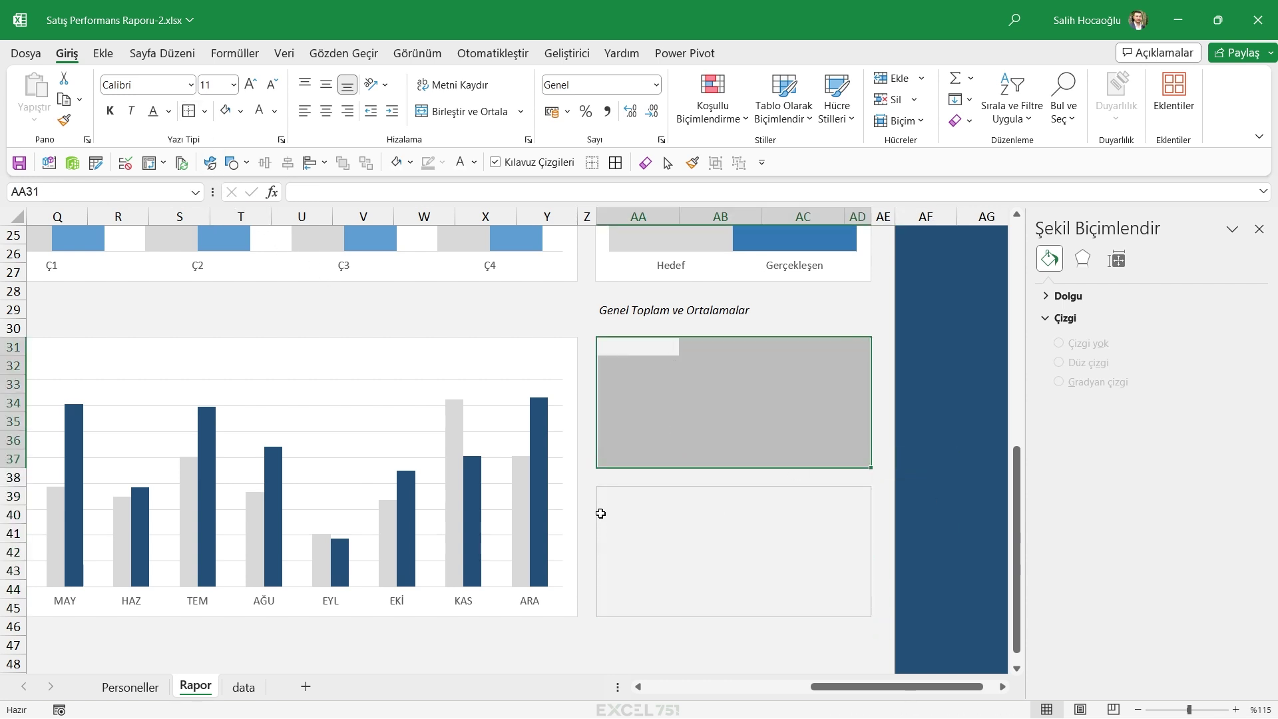
left_click_drag(638, 496, 851, 603)
Enter =C30 in AB33 so the box shows the yearly total ₺1.202.764
left_click(705, 396)
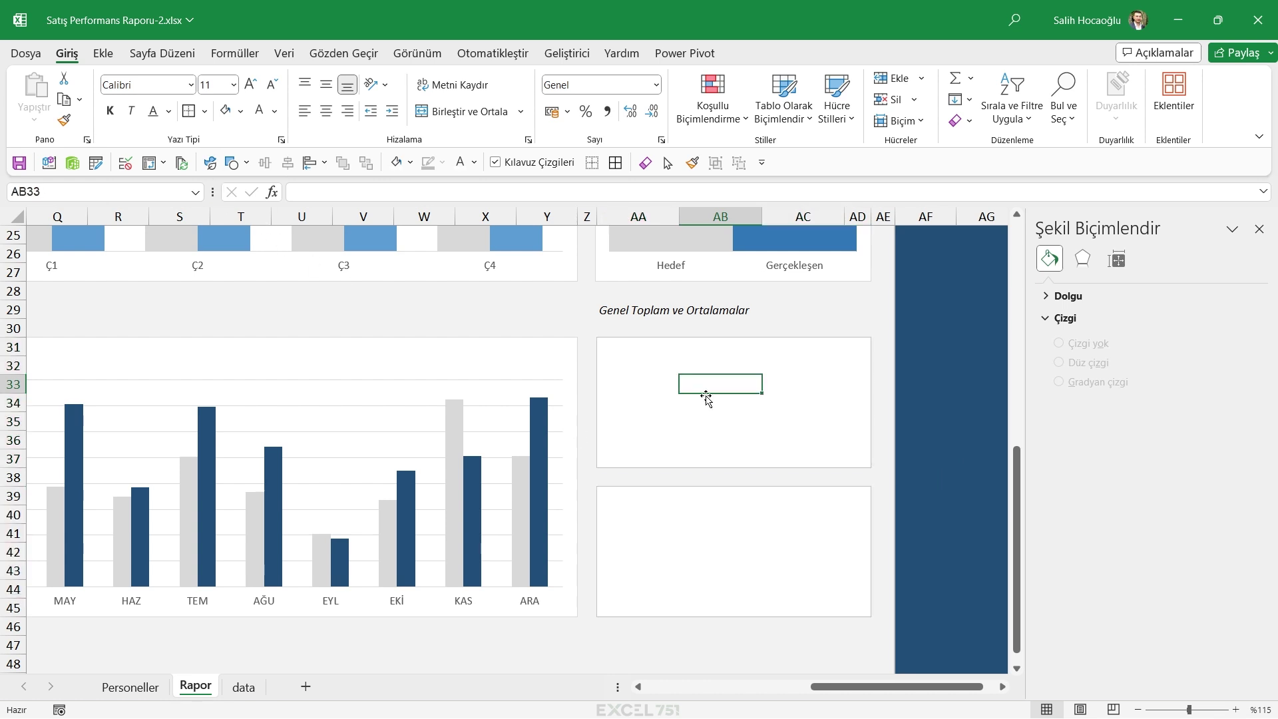
type("=")
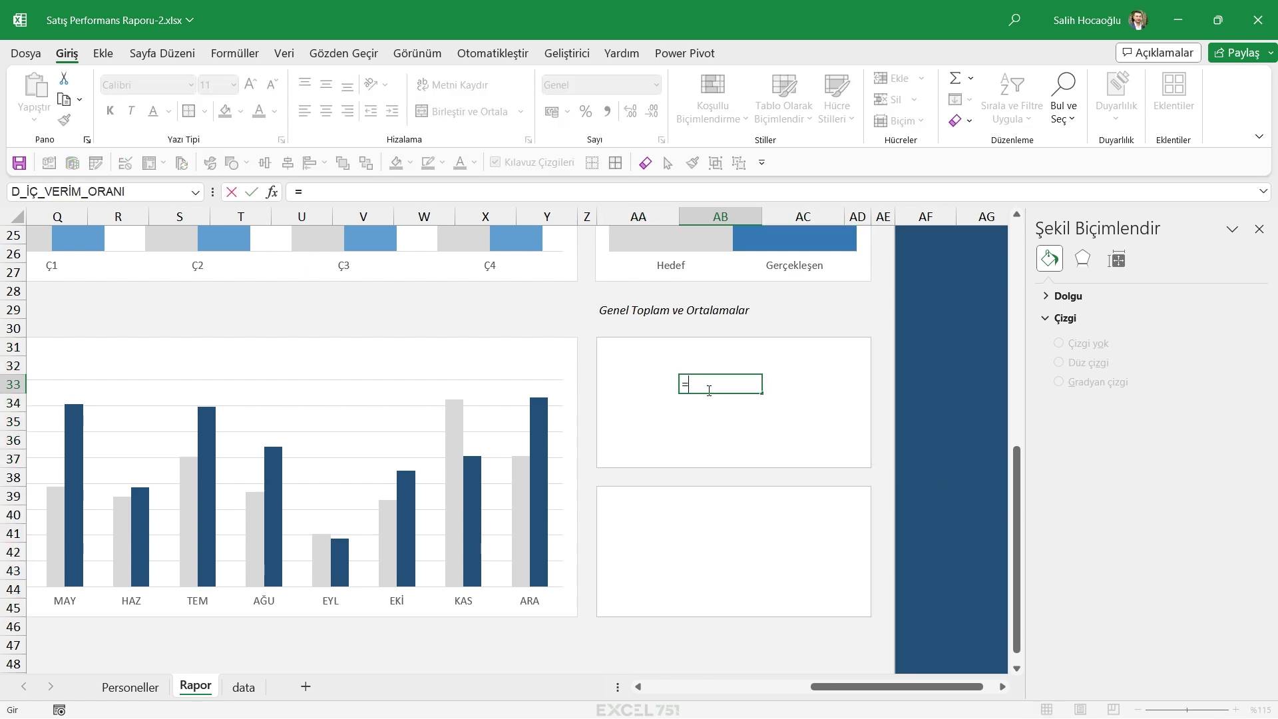
left_click(696, 686)
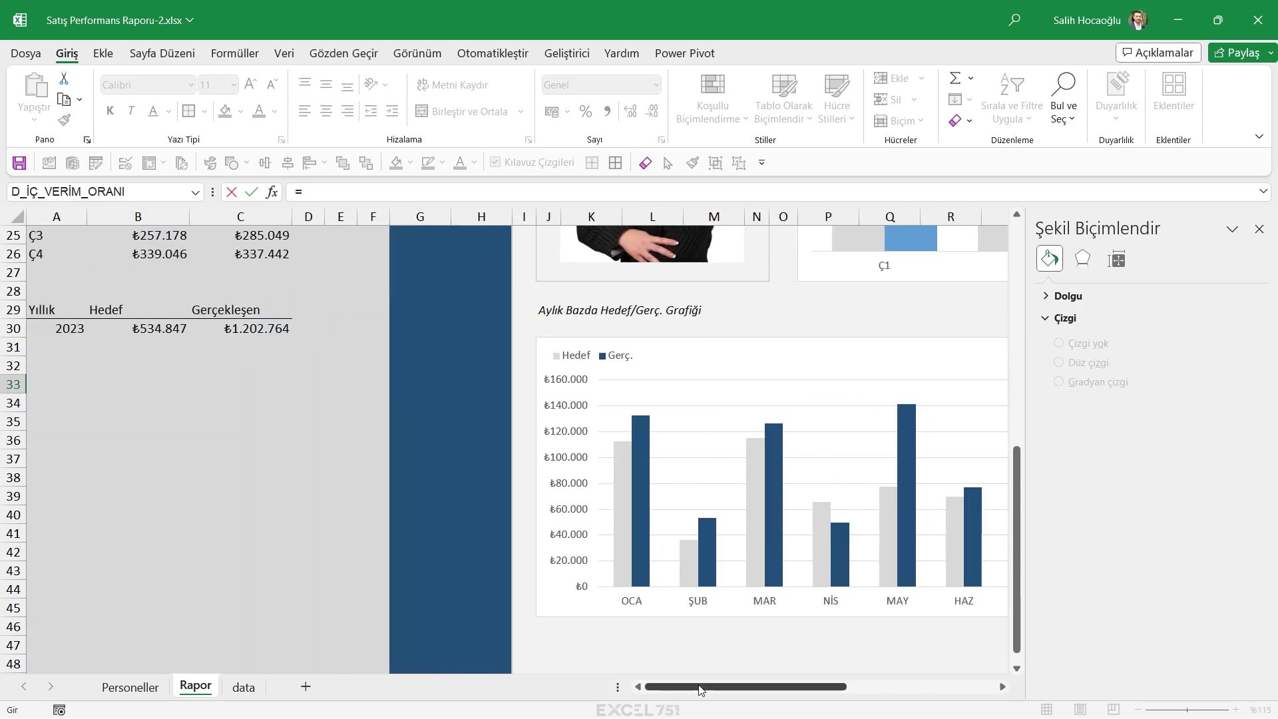
left_click(255, 328)
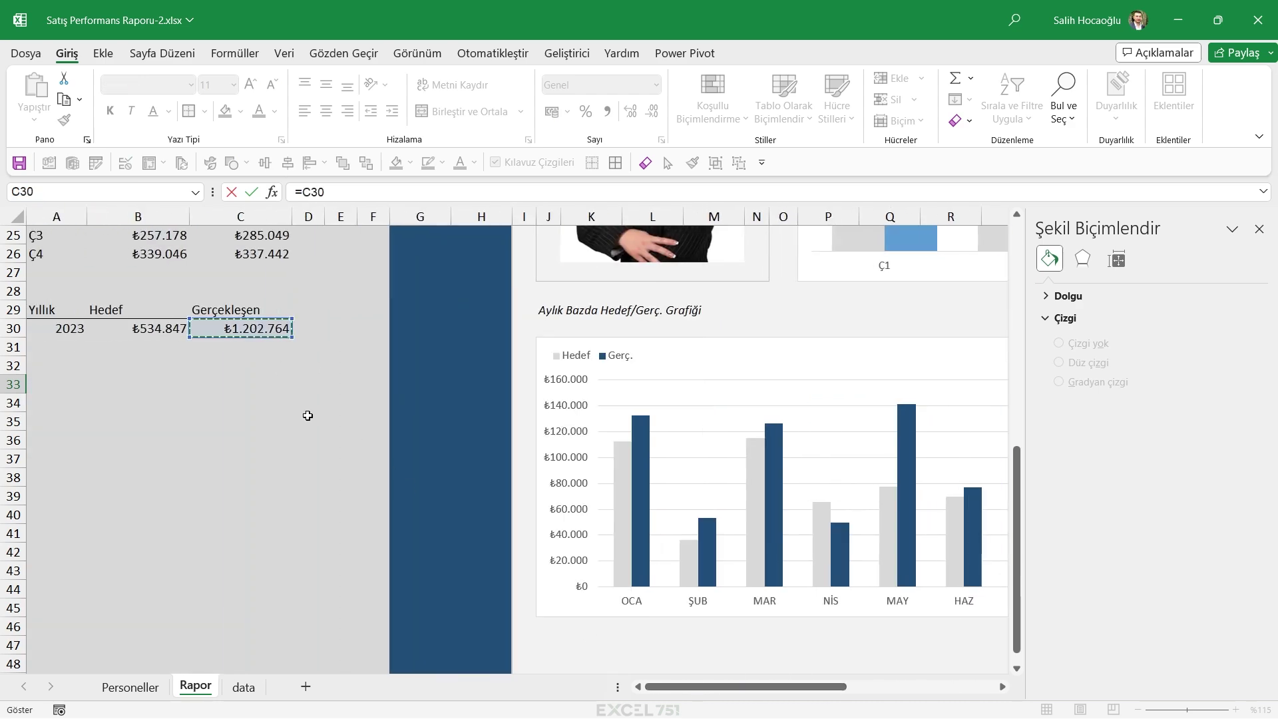
key("Return")
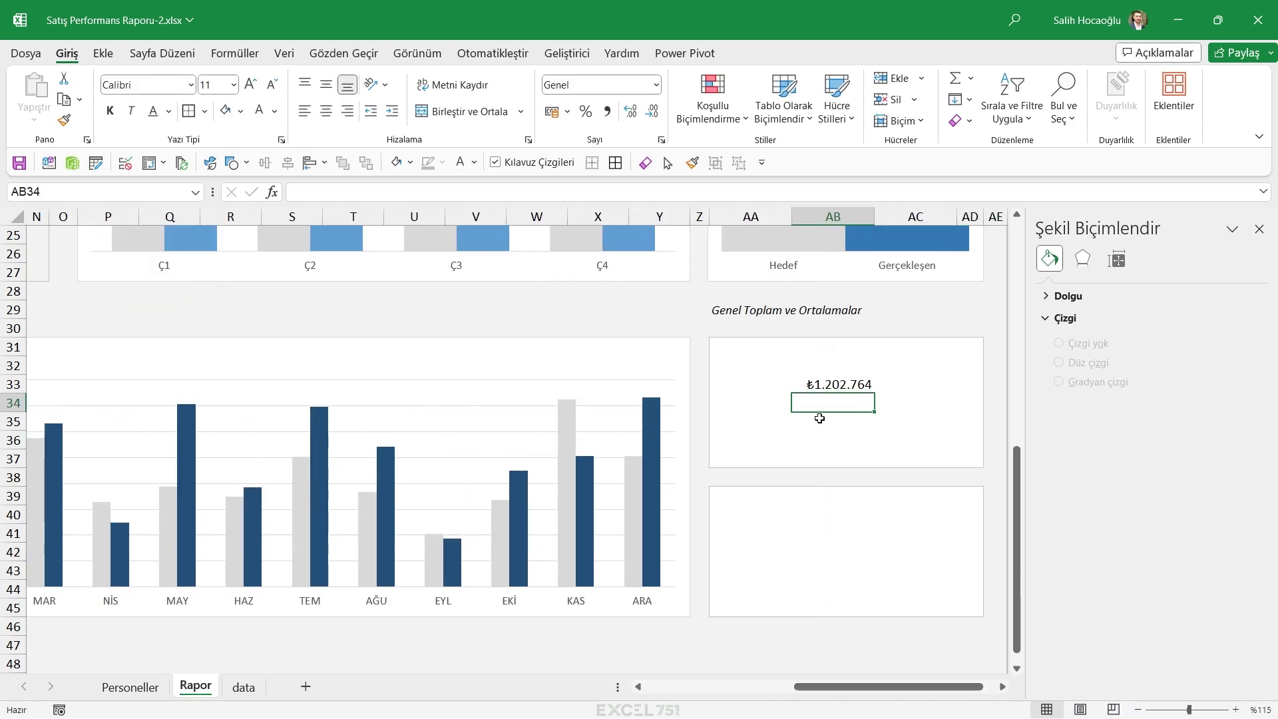
Type the label 'Genel Toplam' in AB35 and narrow column AA
left_click(820, 418)
type("Genel Toplam")
left_click(813, 385)
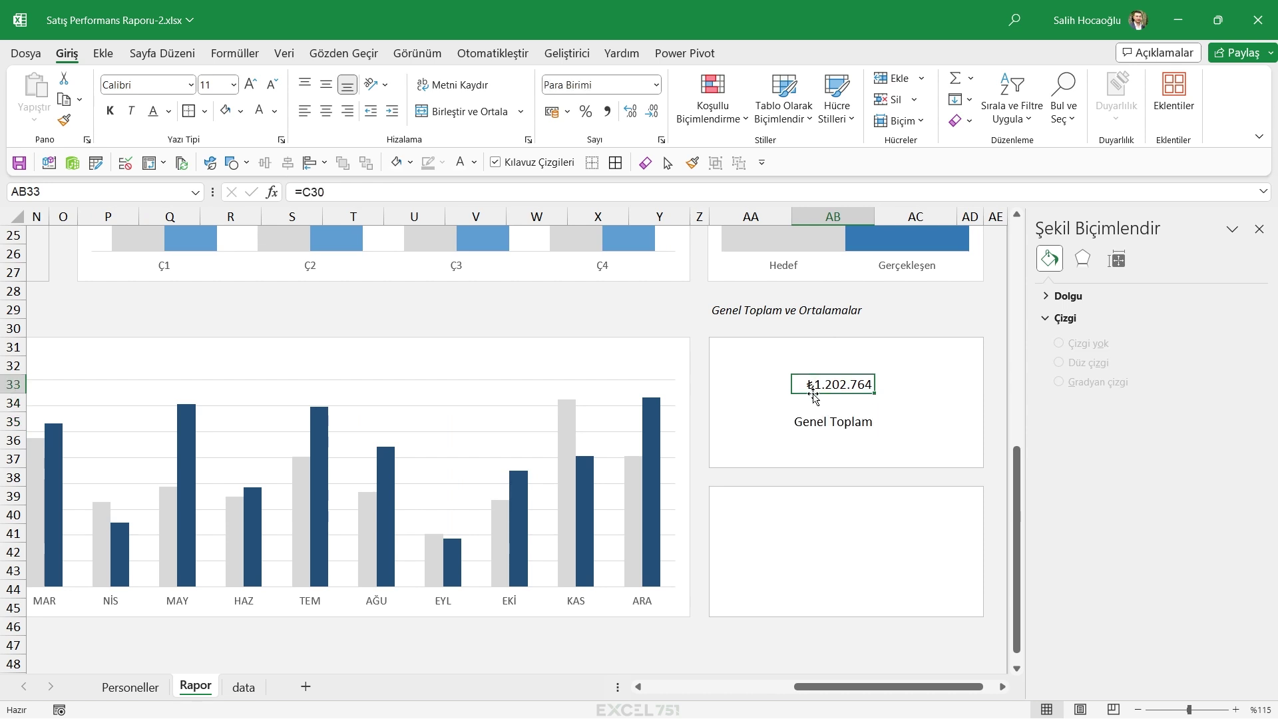
left_click_drag(814, 395, 843, 382)
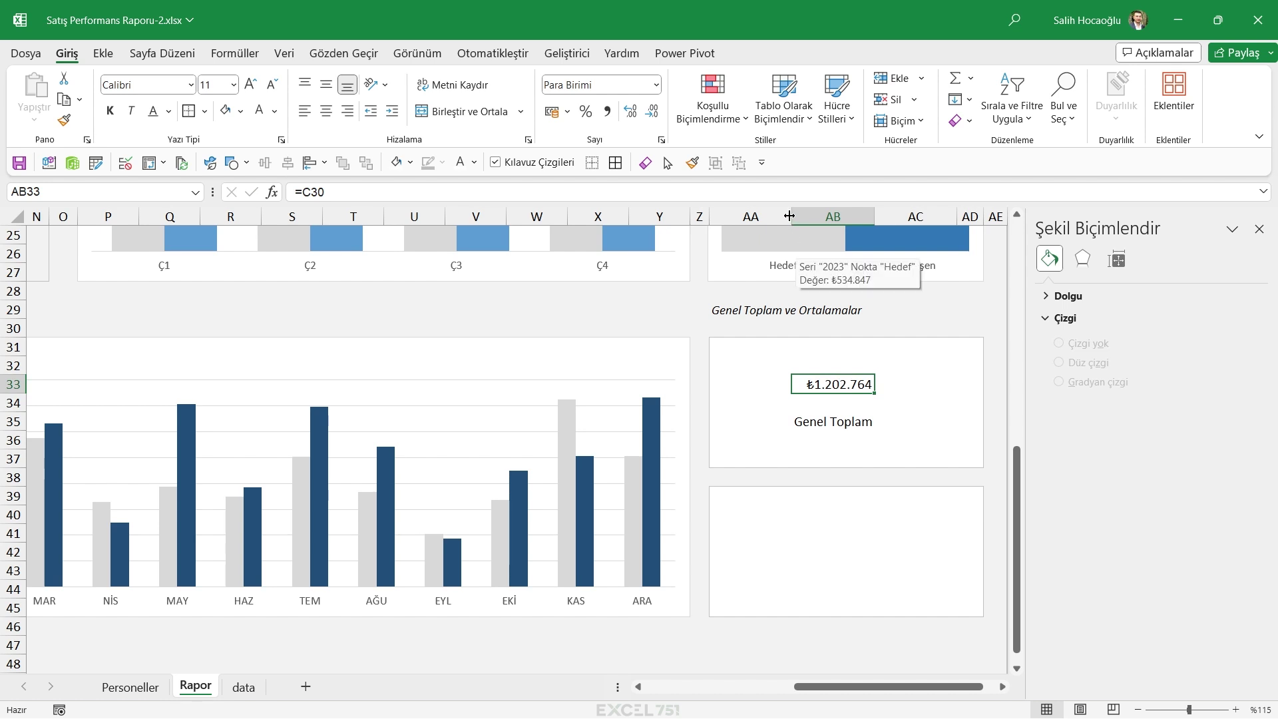
mouse_move(789, 217)
left_mouse_down()
mouse_move(729, 216)
mouse_move(846, 217)
left_mouse_up()
left_click(801, 372)
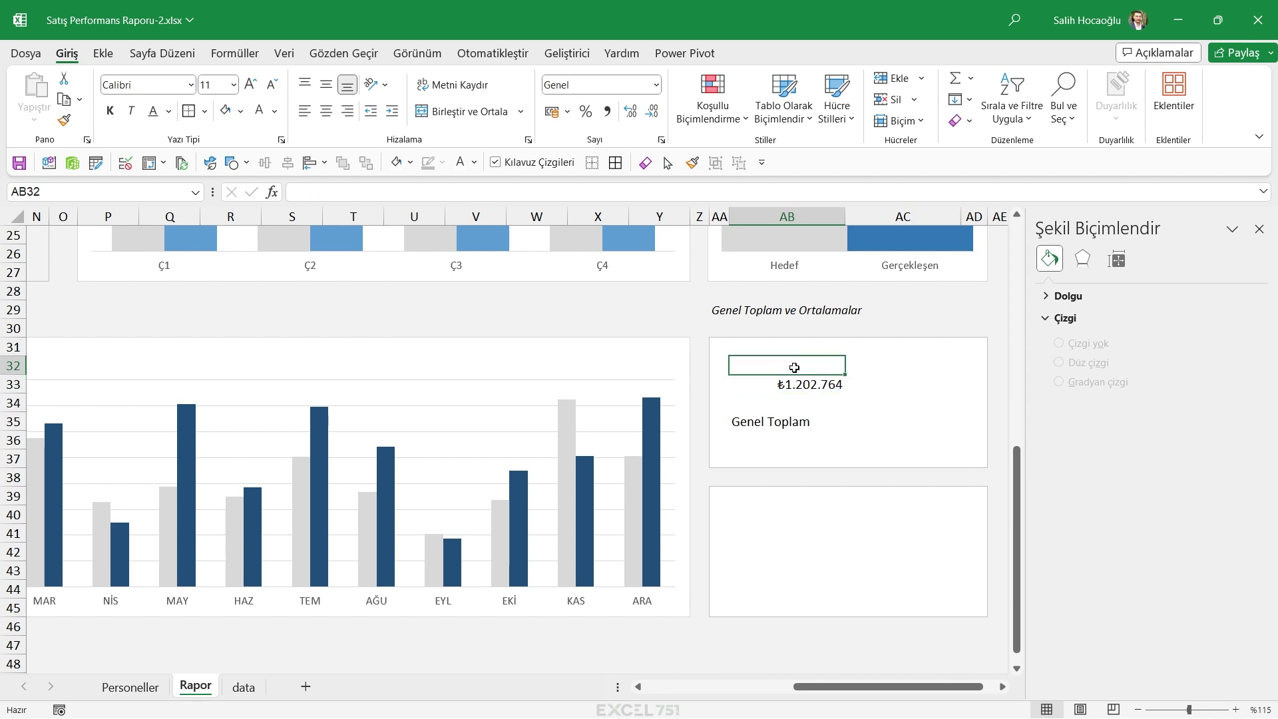
Merge and centre AB32:AC34 for the total and set it in larger Arial
mouse_move(801, 372)
left_mouse_down()
mouse_move(925, 422)
mouse_move(919, 406)
left_mouse_up()
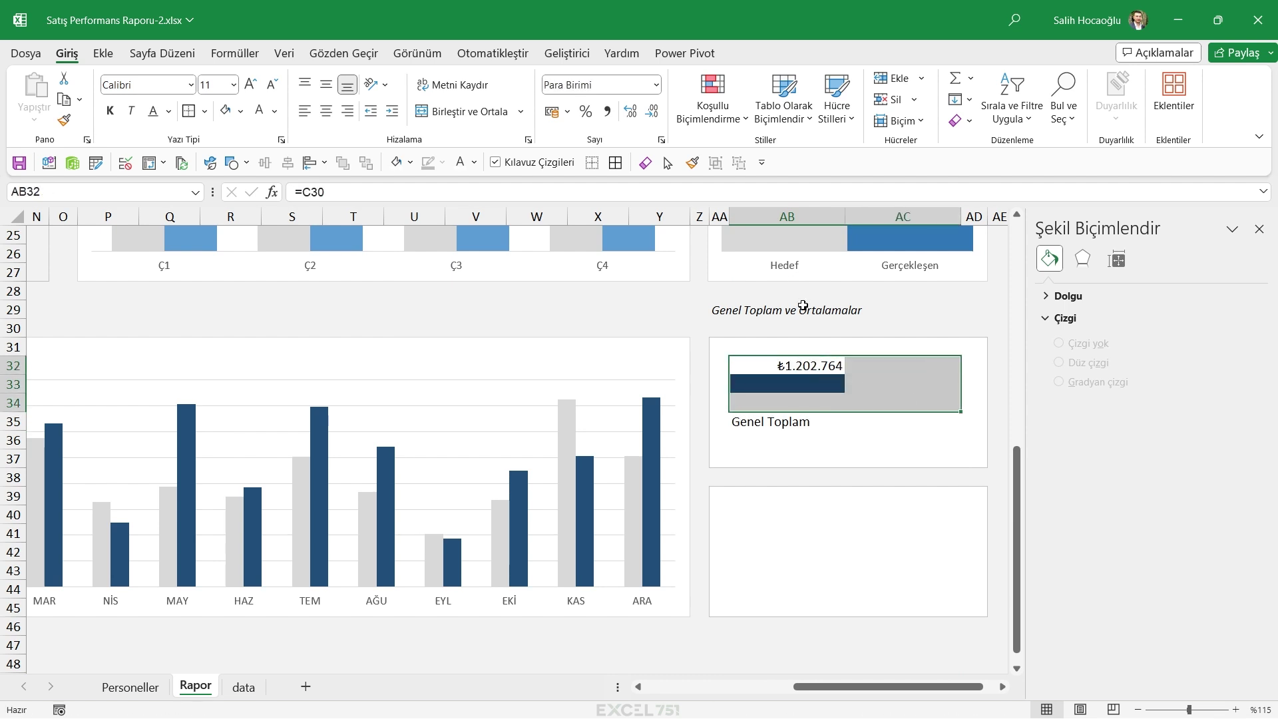
left_click(794, 370)
left_click_drag(801, 371, 921, 408)
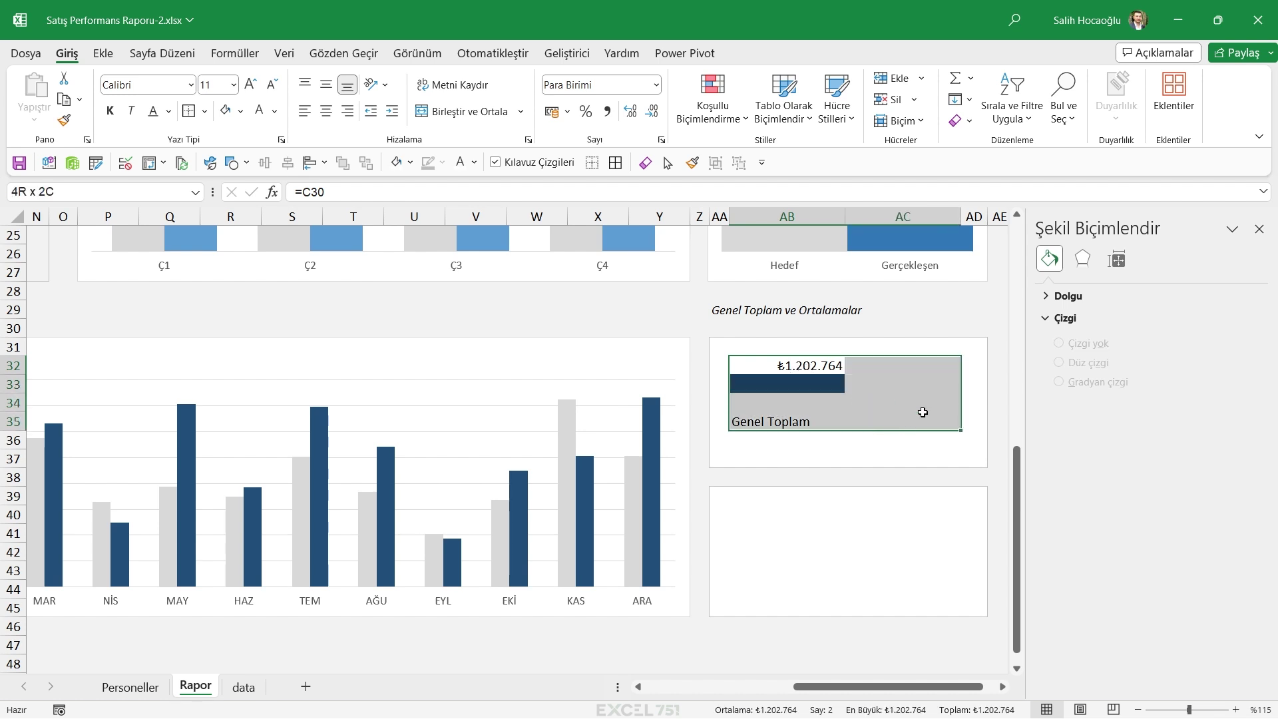
left_click(455, 113)
left_click(326, 84)
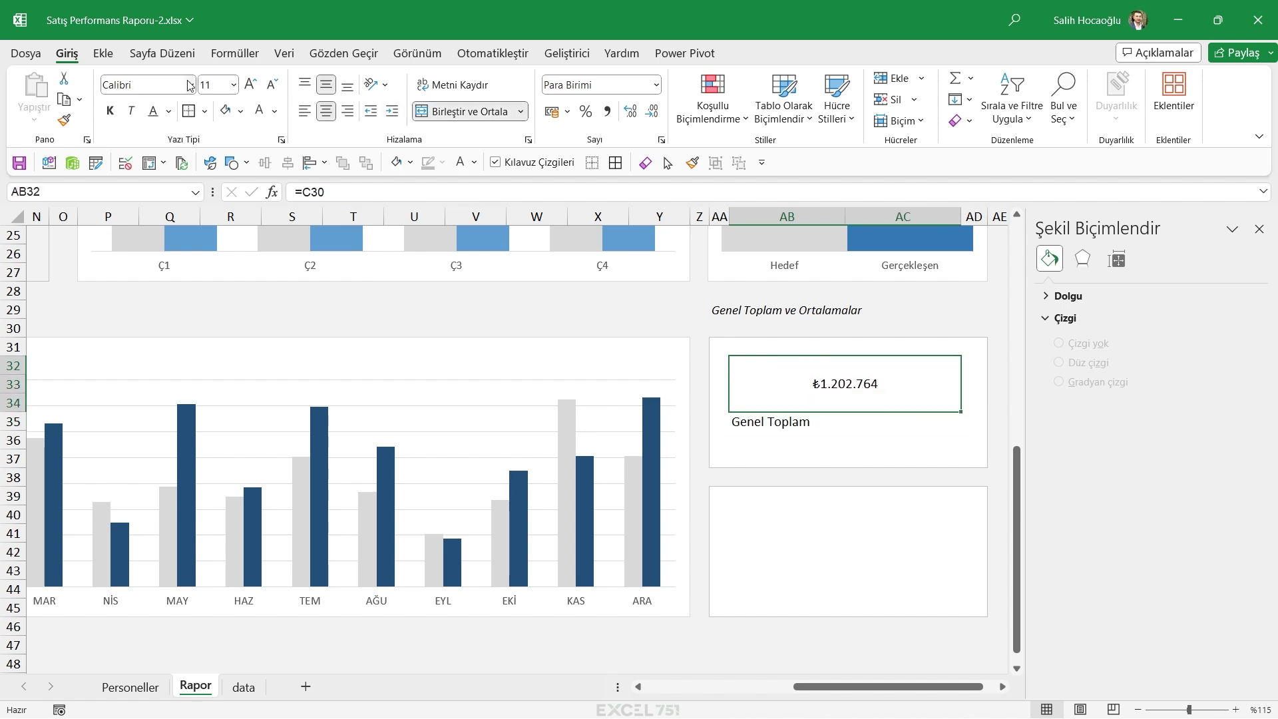
left_click(146, 84)
type("Arial")
key("Return")
left_click(252, 84)
left_click(252, 84)
left_click(251, 84)
left_click(252, 84)
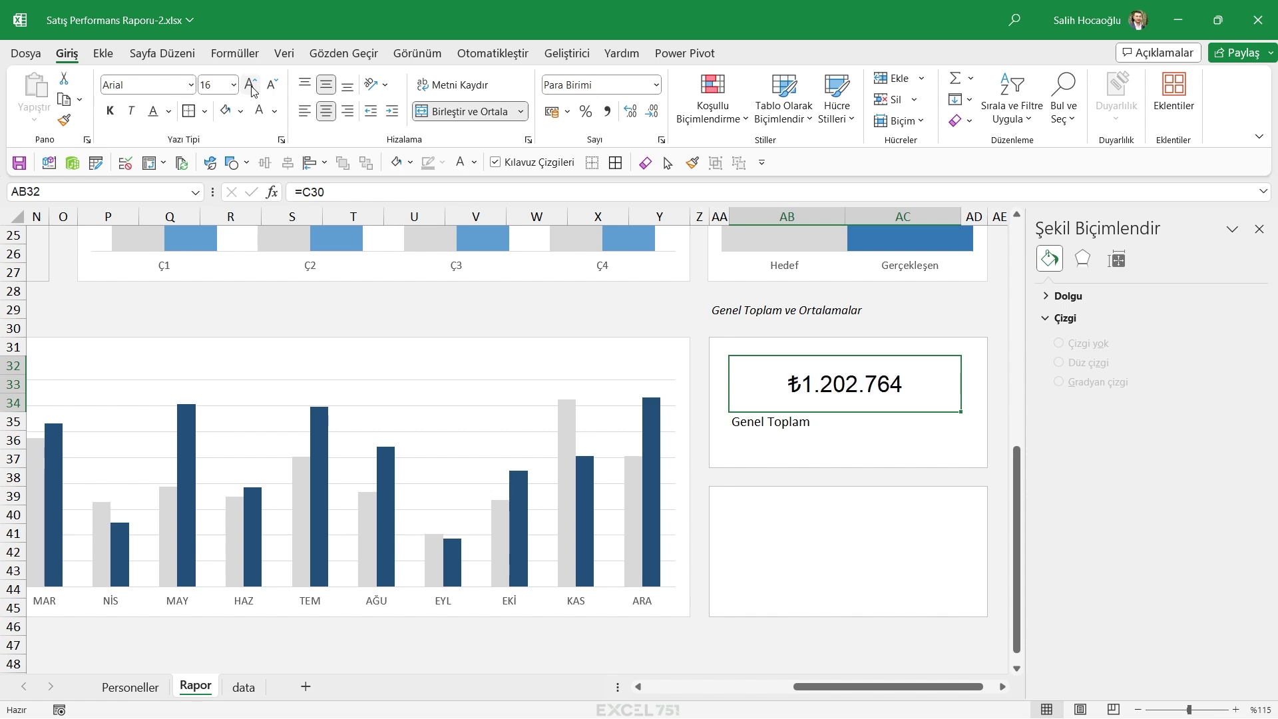
Merge and centre the Genel Toplam label in AB35:AC35 and shrink it to 9 pt
left_click_drag(766, 421, 913, 419)
left_click(457, 112)
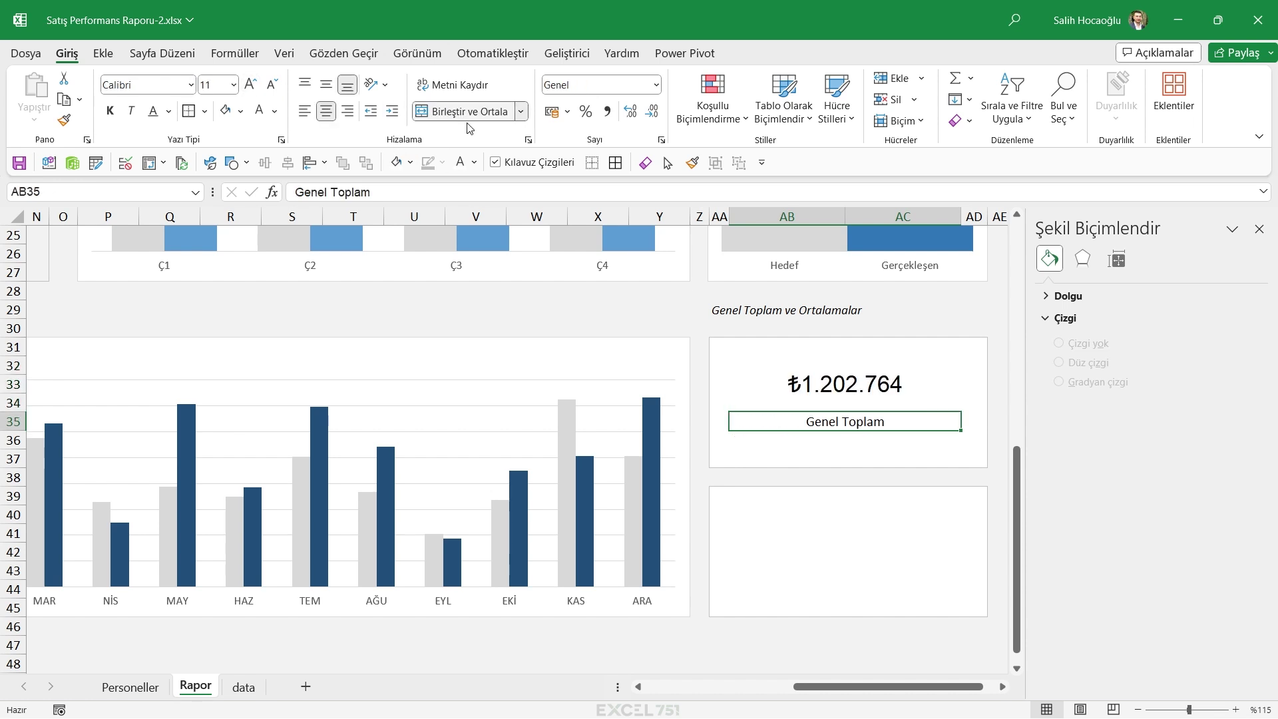
left_click(272, 84)
left_click(272, 85)
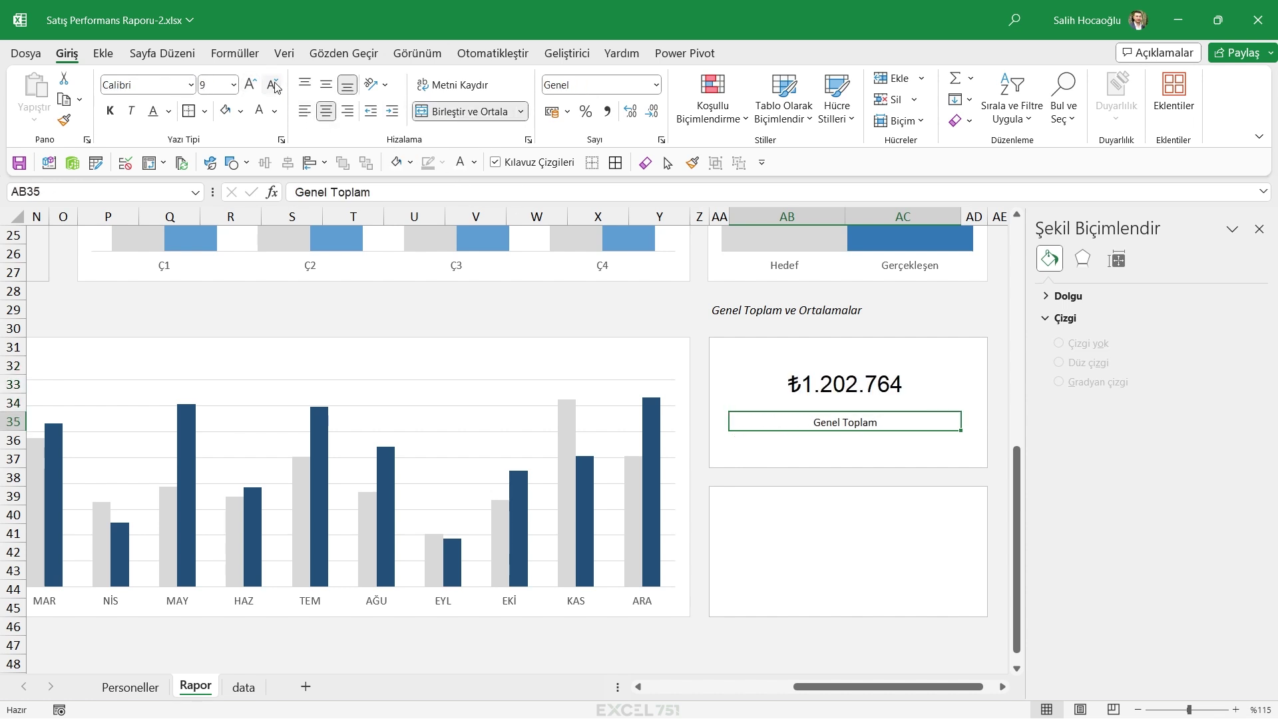
Bottom-align the total, enlarge it to 26 pt, and narrow columns AB:AC
left_click(786, 552)
left_click(853, 411)
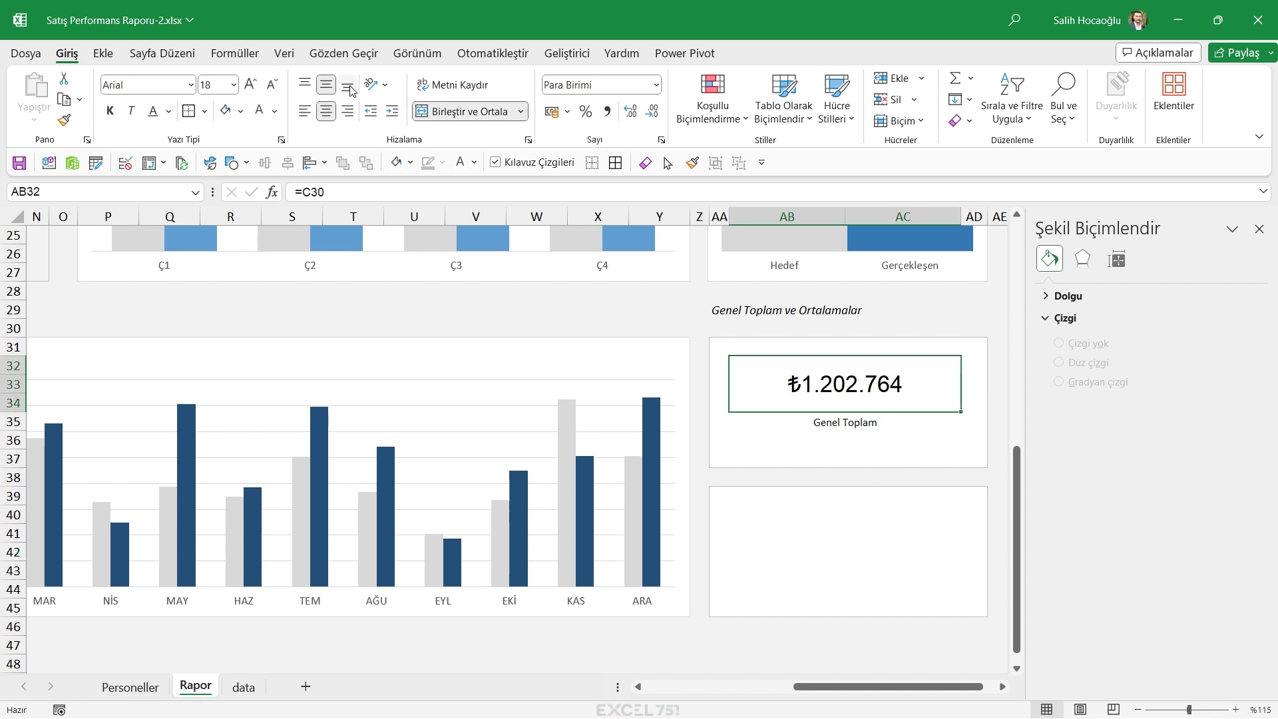
left_click(348, 87)
left_click(797, 552)
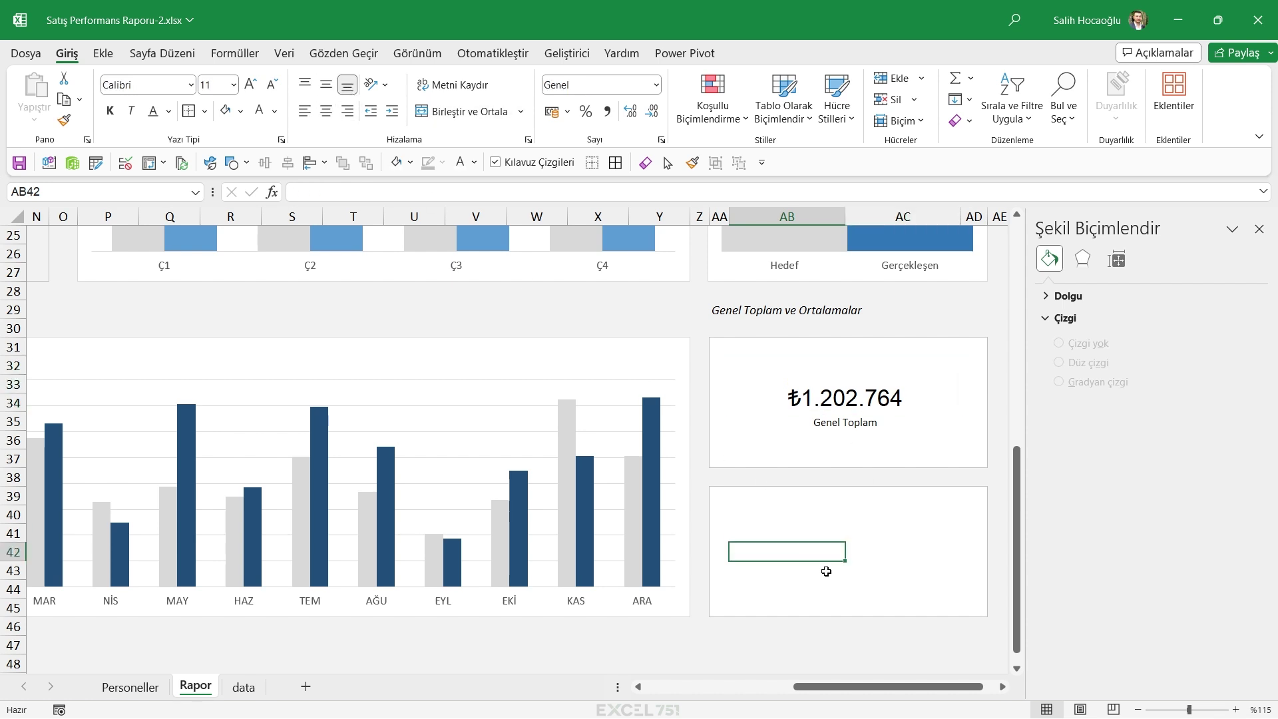
left_click(846, 399)
left_click(253, 87)
left_click(252, 87)
left_click(252, 87)
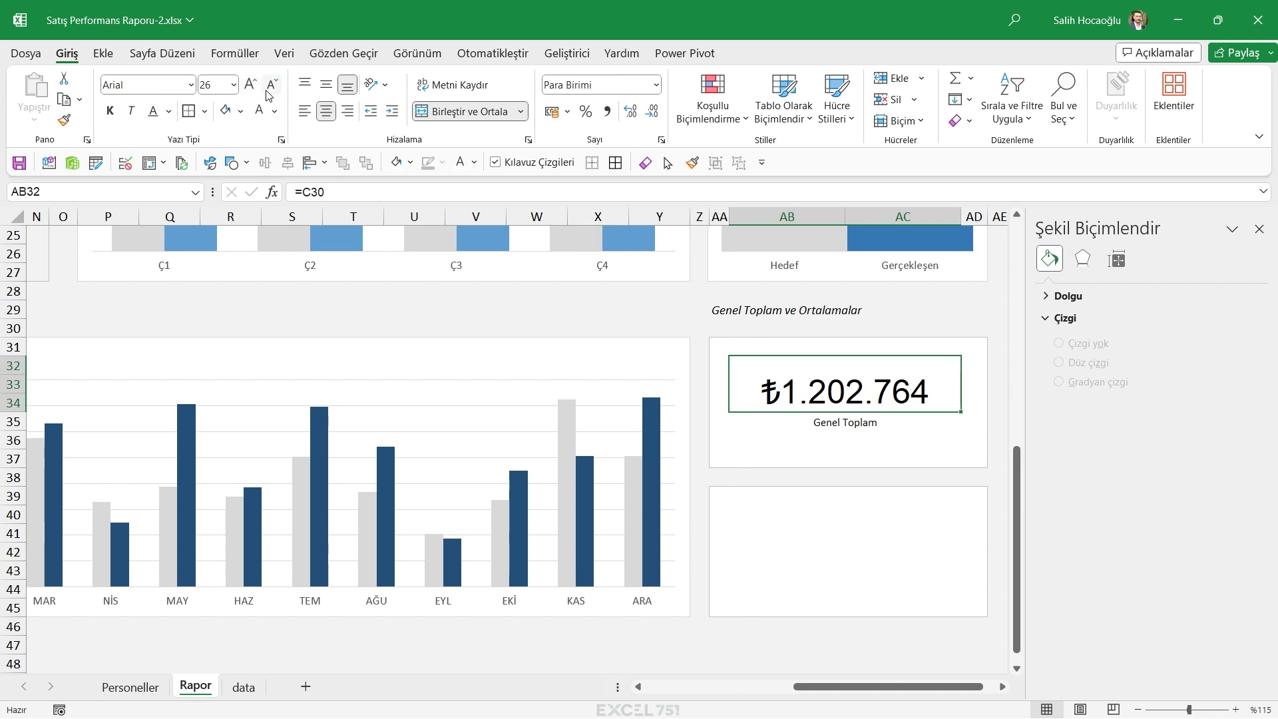
mouse_move(899, 218)
left_mouse_down()
mouse_move(787, 217)
mouse_move(842, 217)
left_mouse_up()
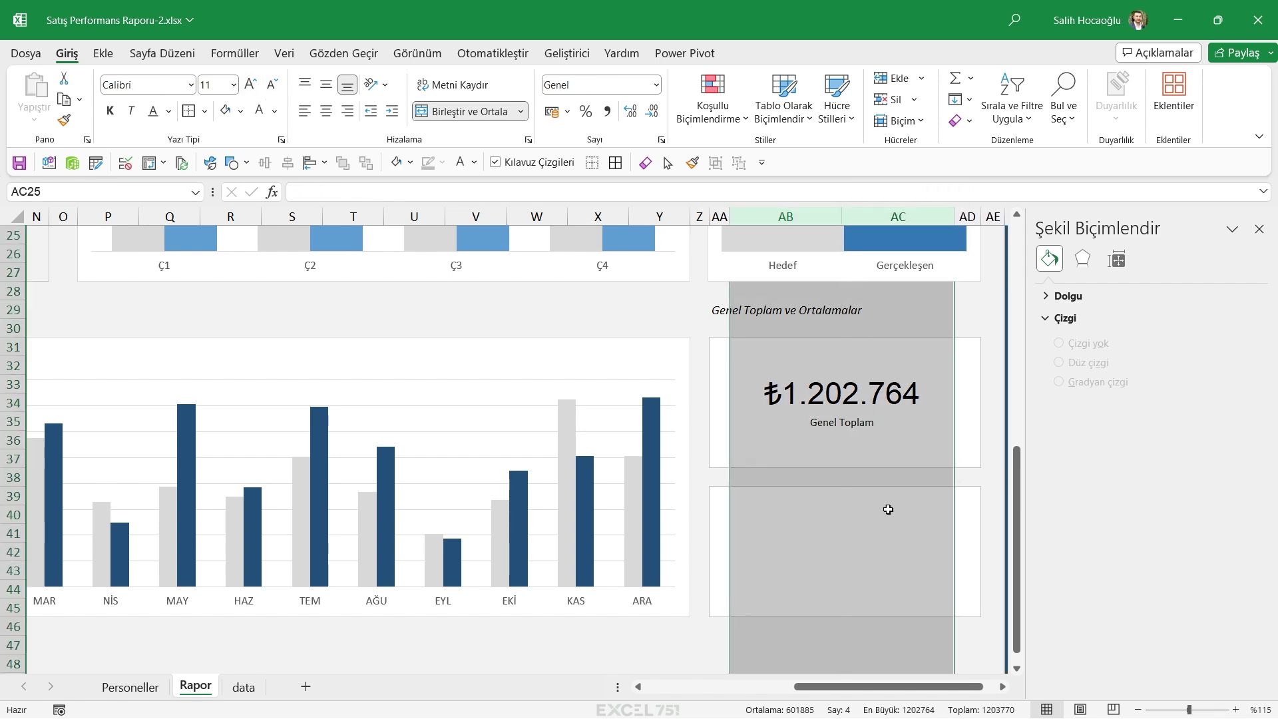
Copy the Genel Toplam box into the second panel and relabel it 'Genel Ortalama'
left_click(865, 420)
key("ctrl+c")
left_click(746, 529)
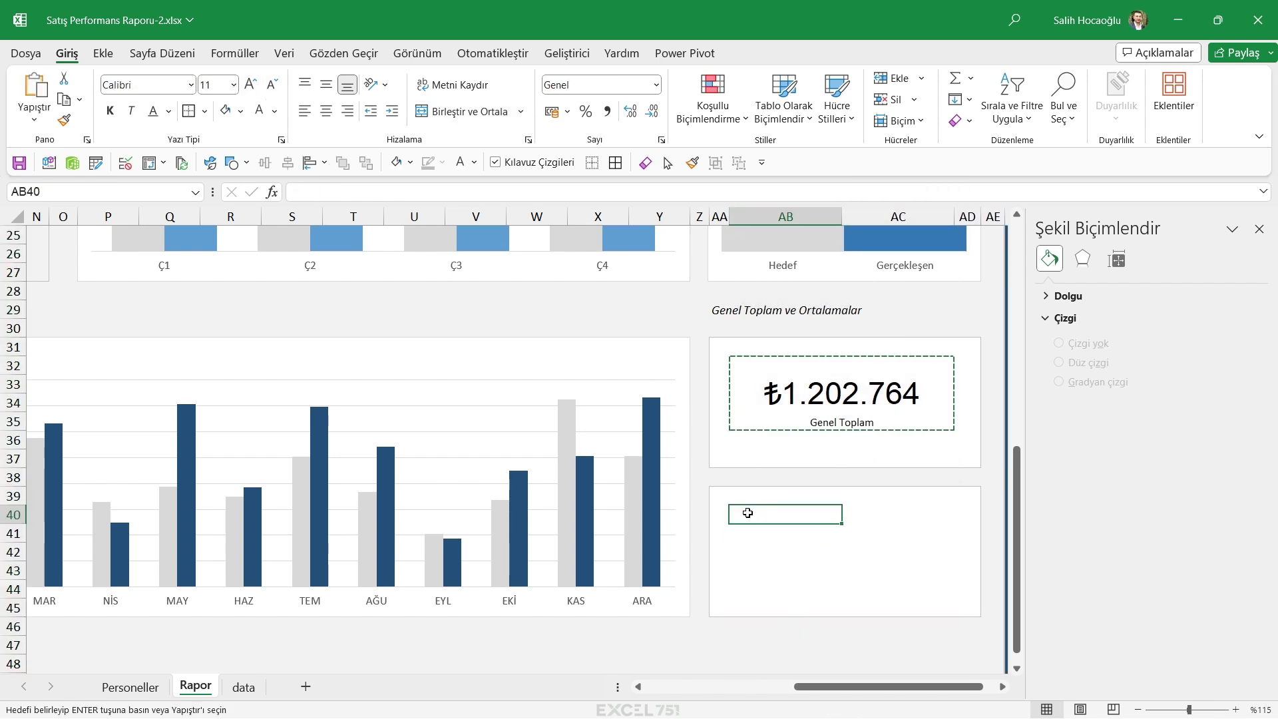
key("ctrl+v")
double_click(850, 572)
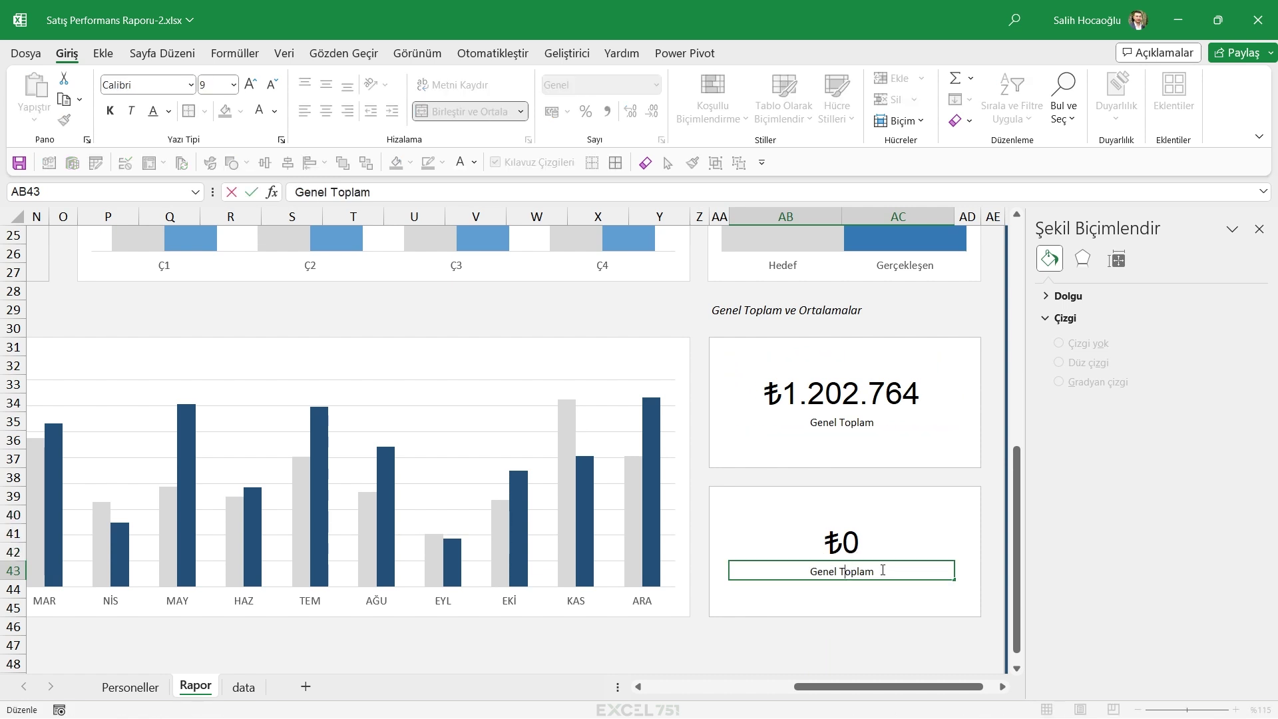
left_click_drag(878, 571, 839, 571)
type("Ortalama")
Enter =ORTALAMA(C8:C19) in the new box so it shows ₺100.230
left_click(868, 548)
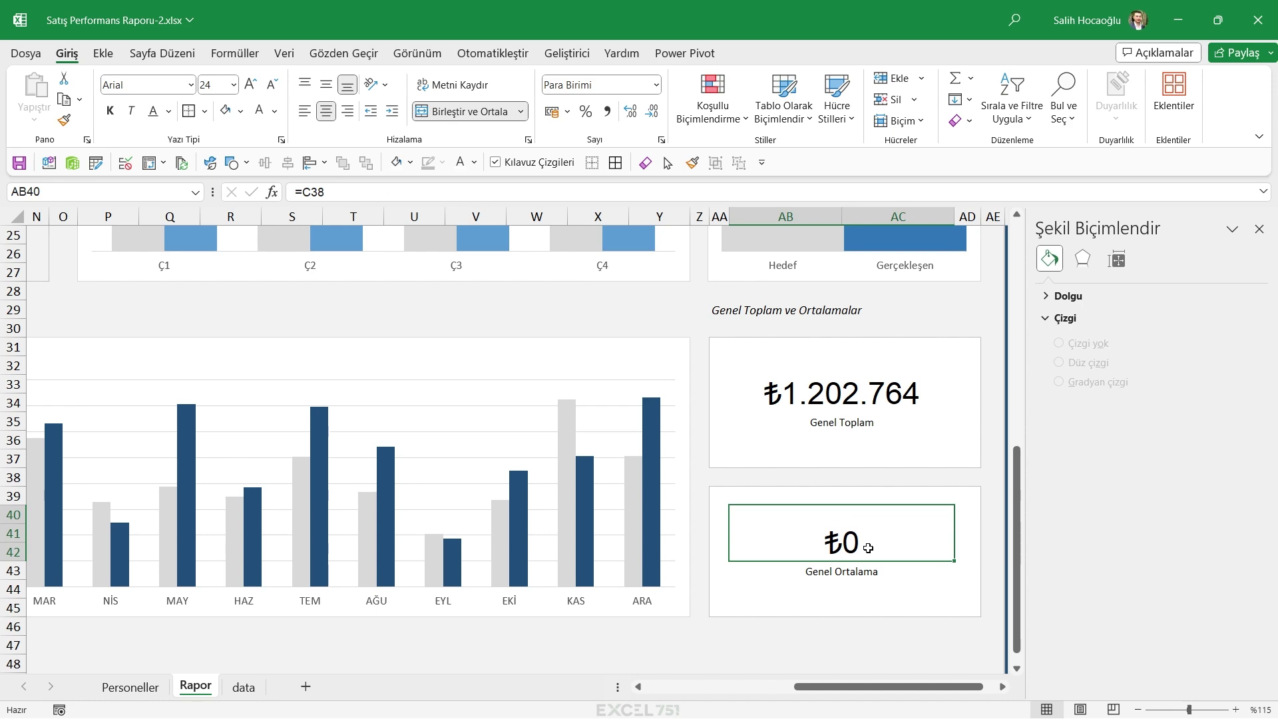
type("=ORTLAMA")
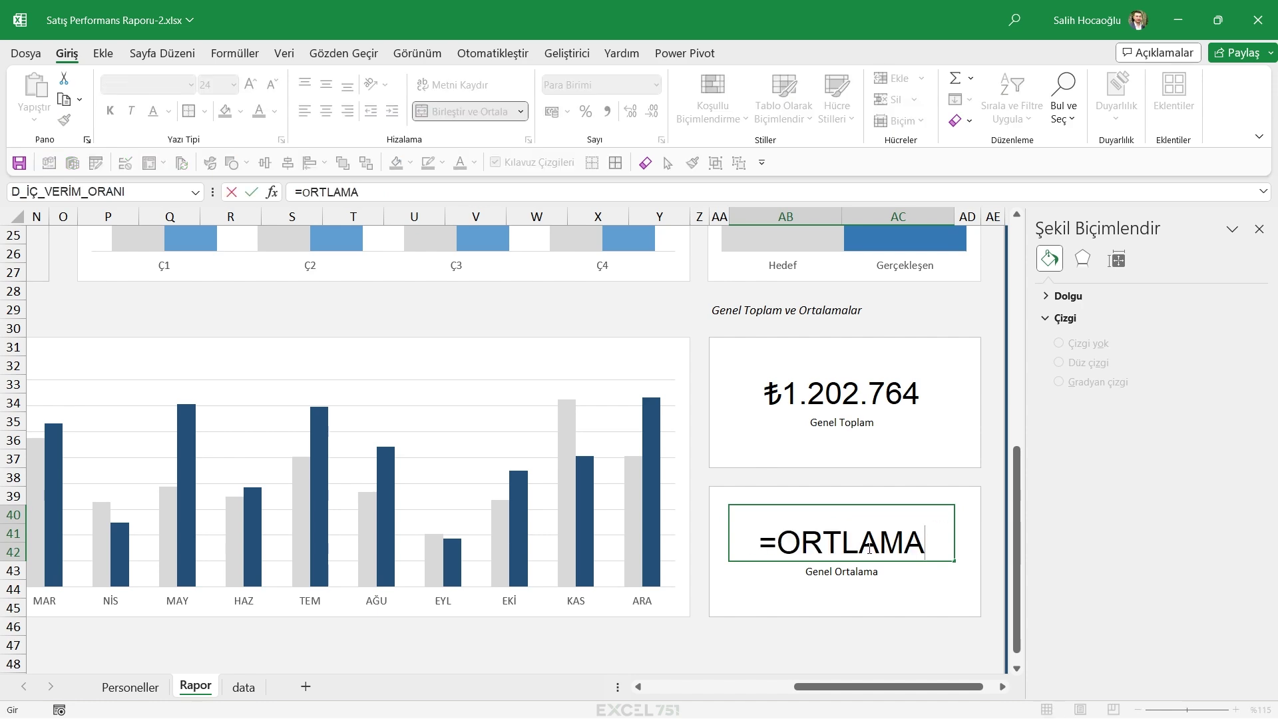
type("A")
key("Tab")
left_click_drag(886, 686, 615, 683)
scroll(247, 373, "up", 5)
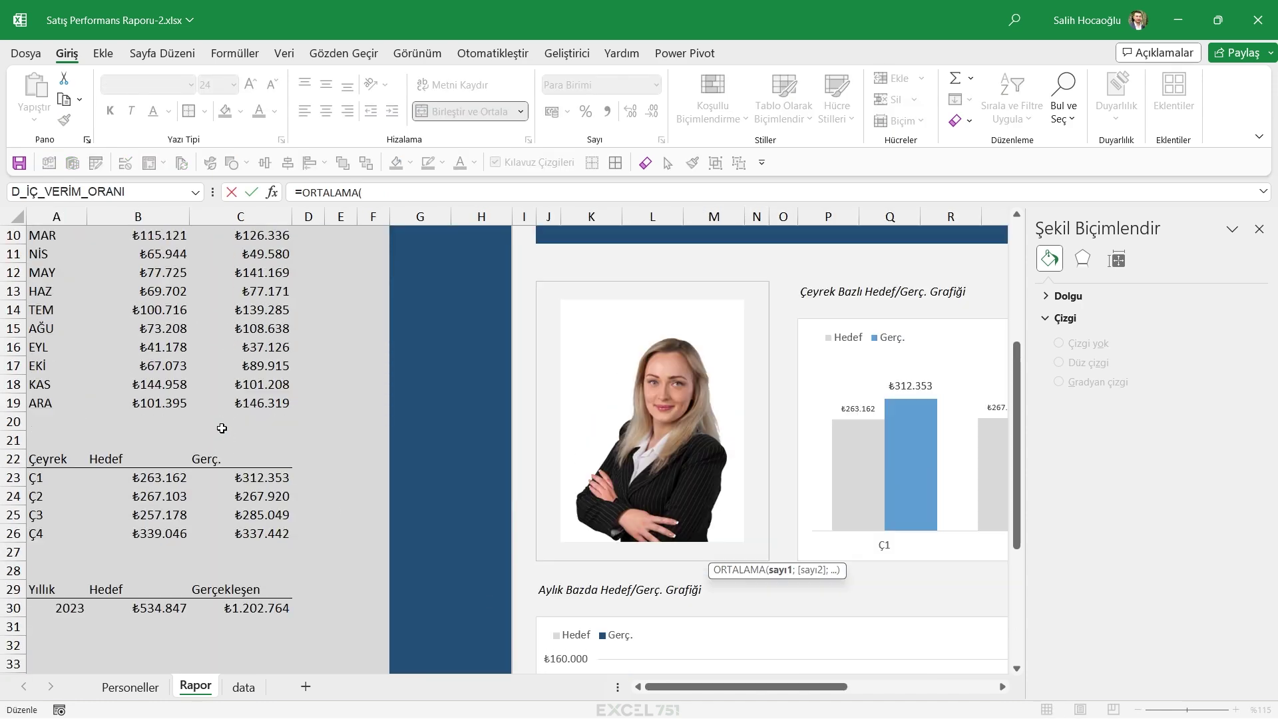
scroll(248, 373, "up", 4)
left_click_drag(270, 333, 269, 571)
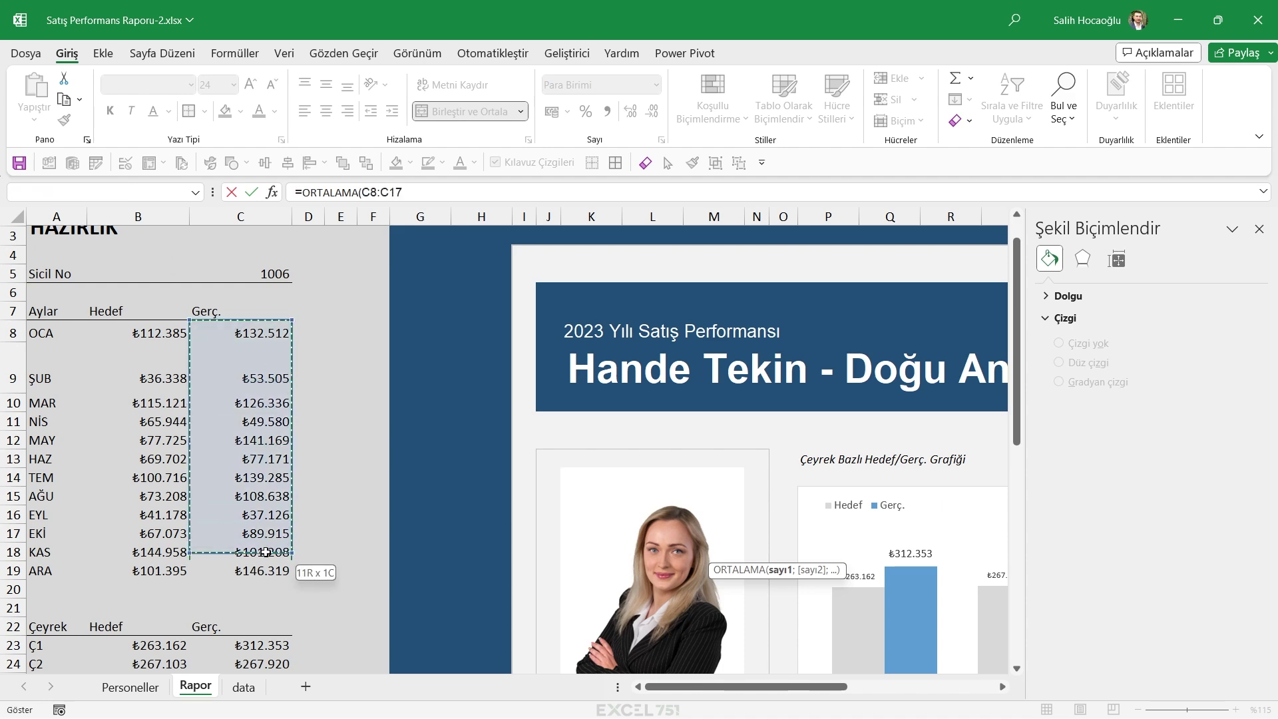
key("Return")
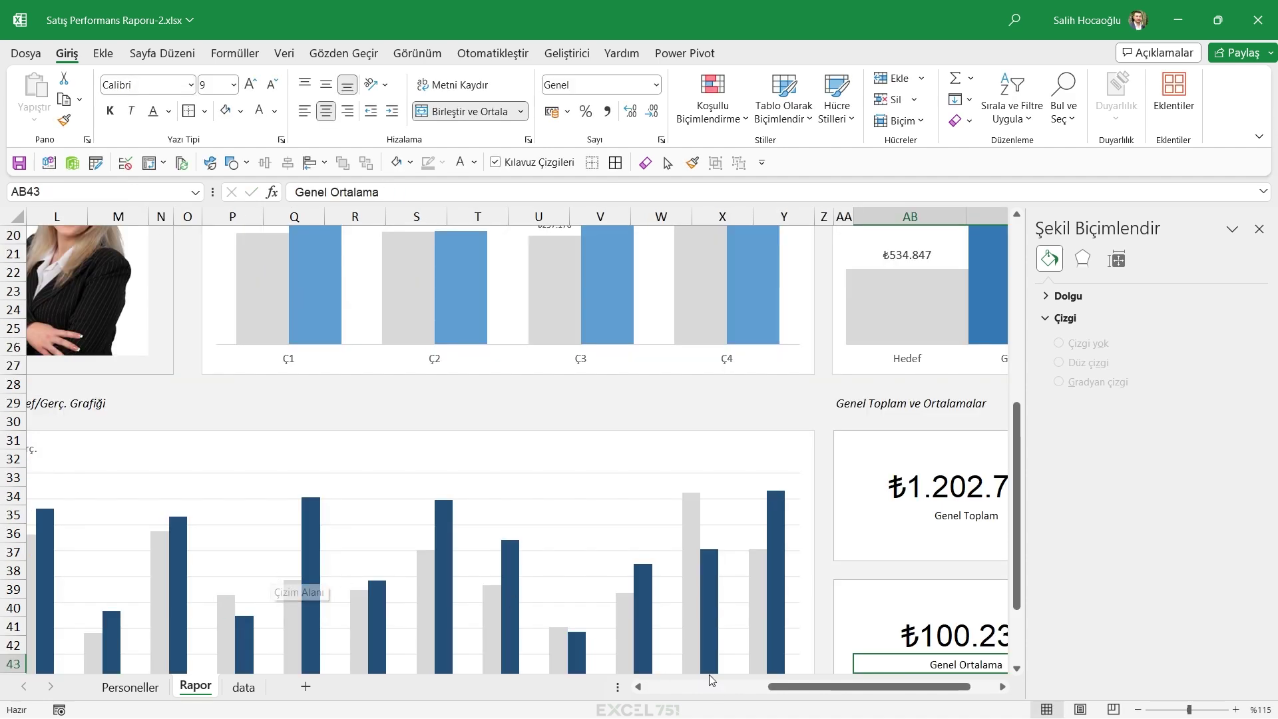
key("Up")
left_click(916, 632)
Check the Sicil No list, leaving it at 1006, and close the Format Shape pane
scroll(434, 512, "down", 2, "ctrl")
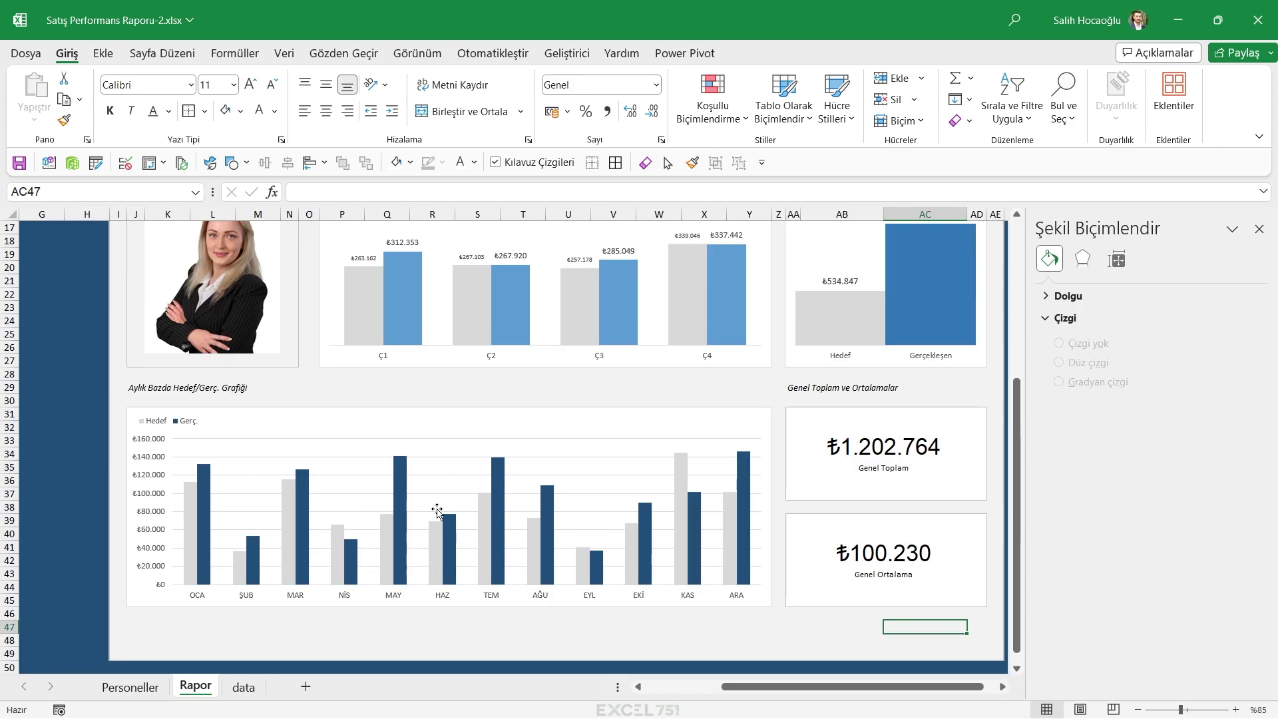
scroll(434, 512, "down", 2, "ctrl")
scroll(436, 514, "up", 2, "ctrl")
scroll(436, 511, "down", 1, "ctrl")
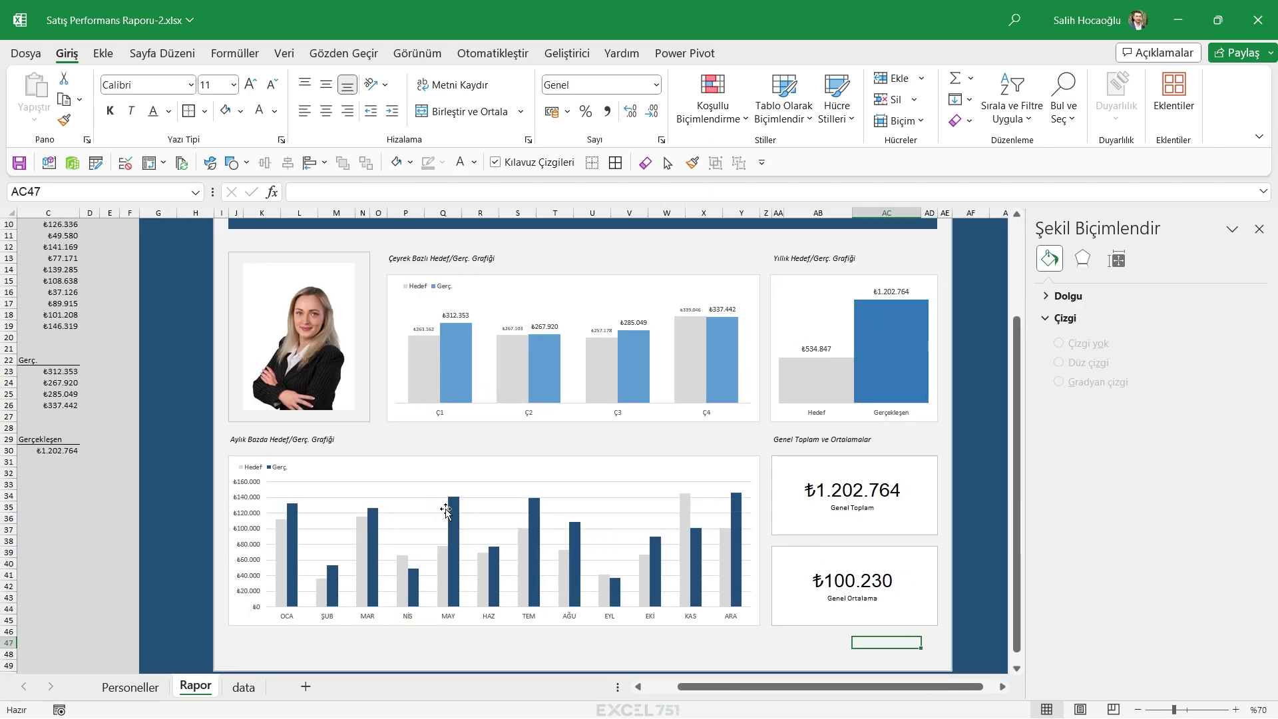
left_click(270, 441)
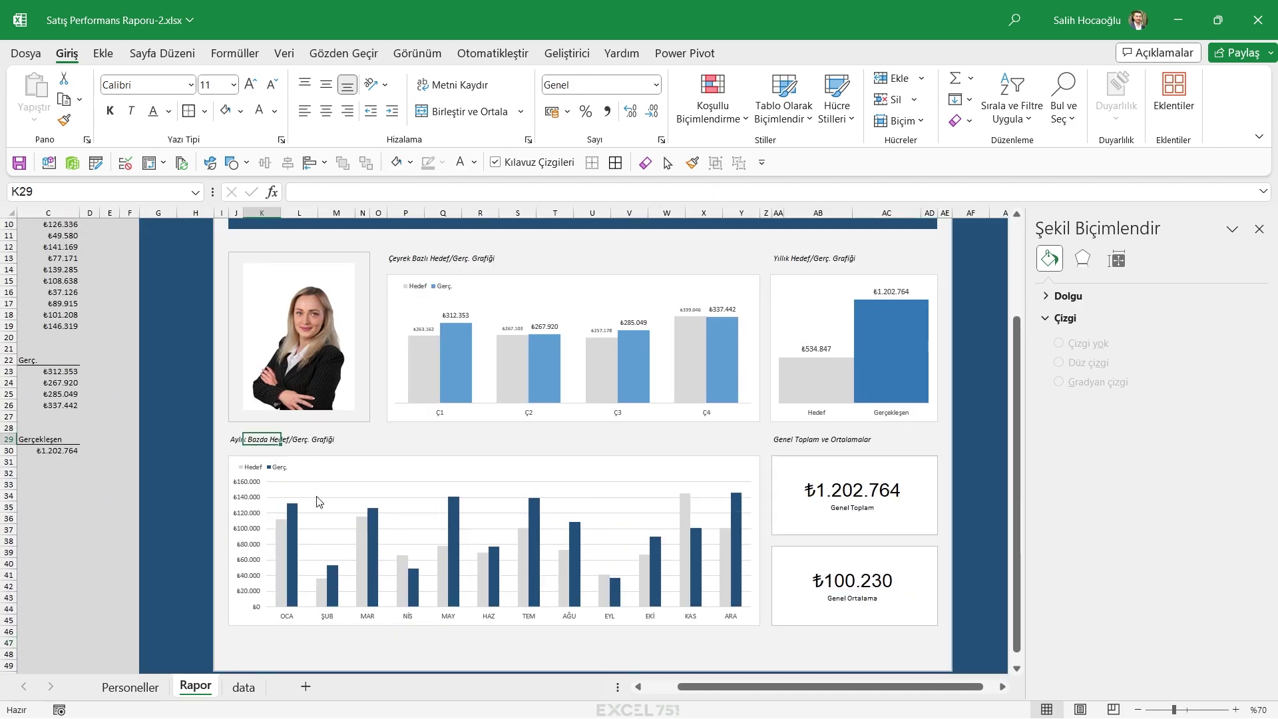
left_click(791, 441)
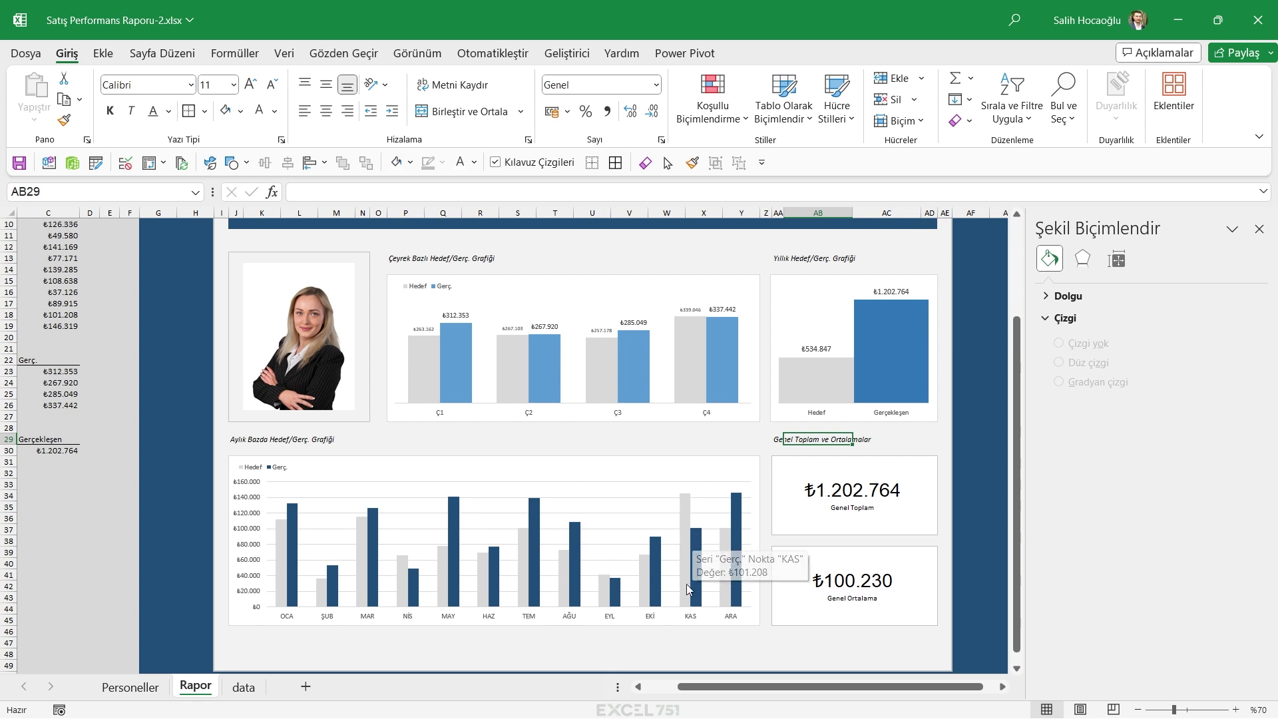
scroll(686, 585, "up", 1)
left_click(895, 276)
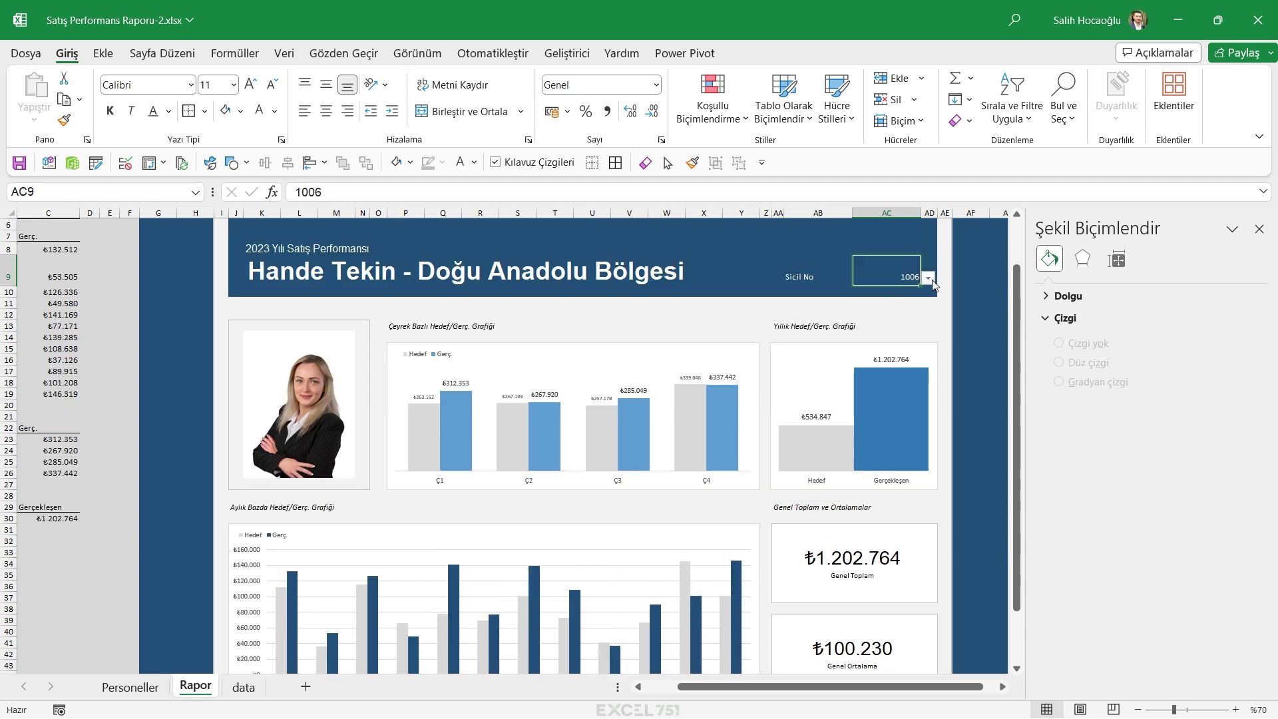
left_click(928, 278)
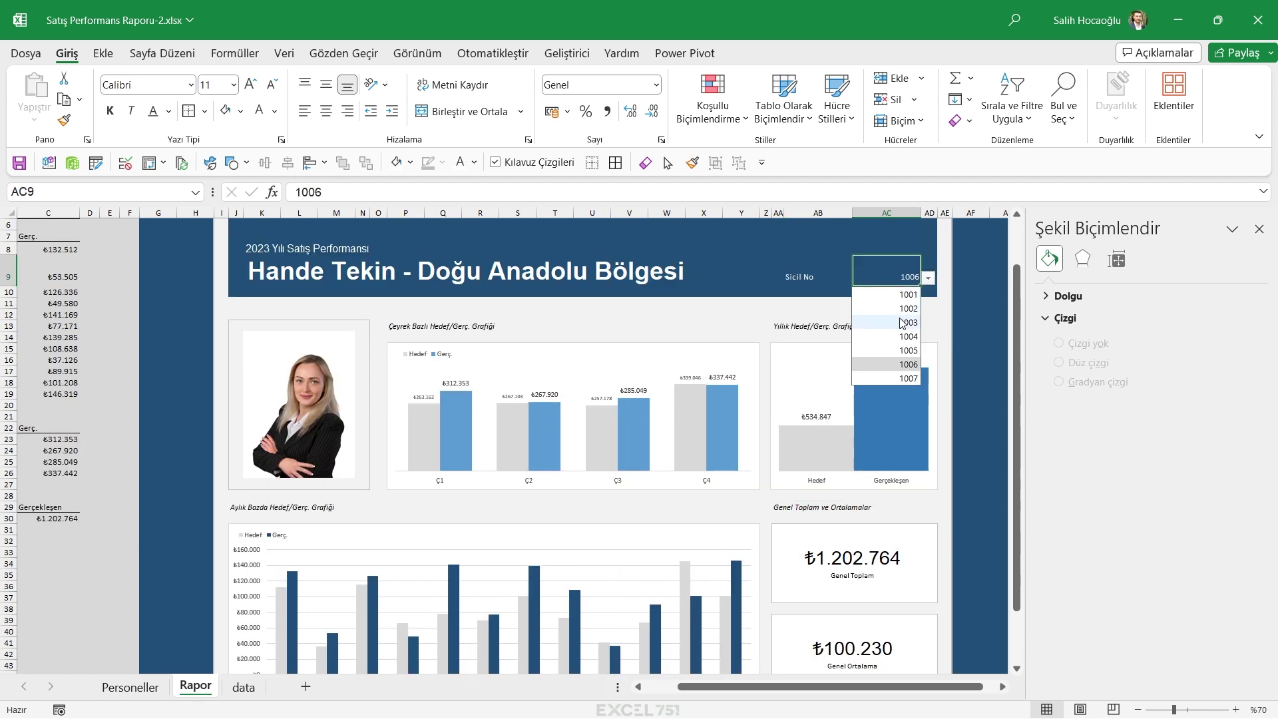
left_click(1259, 228)
left_click(1068, 326)
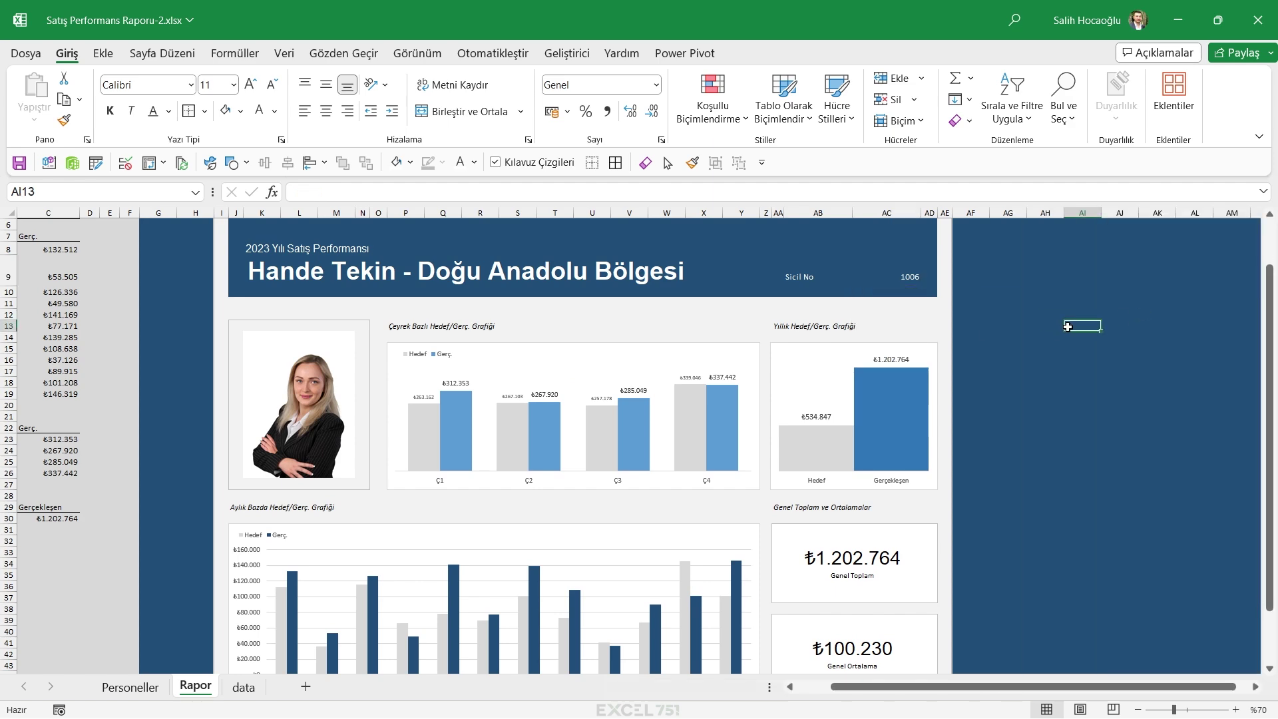
Show the dashboard full screen and open its one-page landscape print preview
key("ctrl+shift+F1")
scroll(742, 330, "up", 1)
scroll(837, 394, "up", 1)
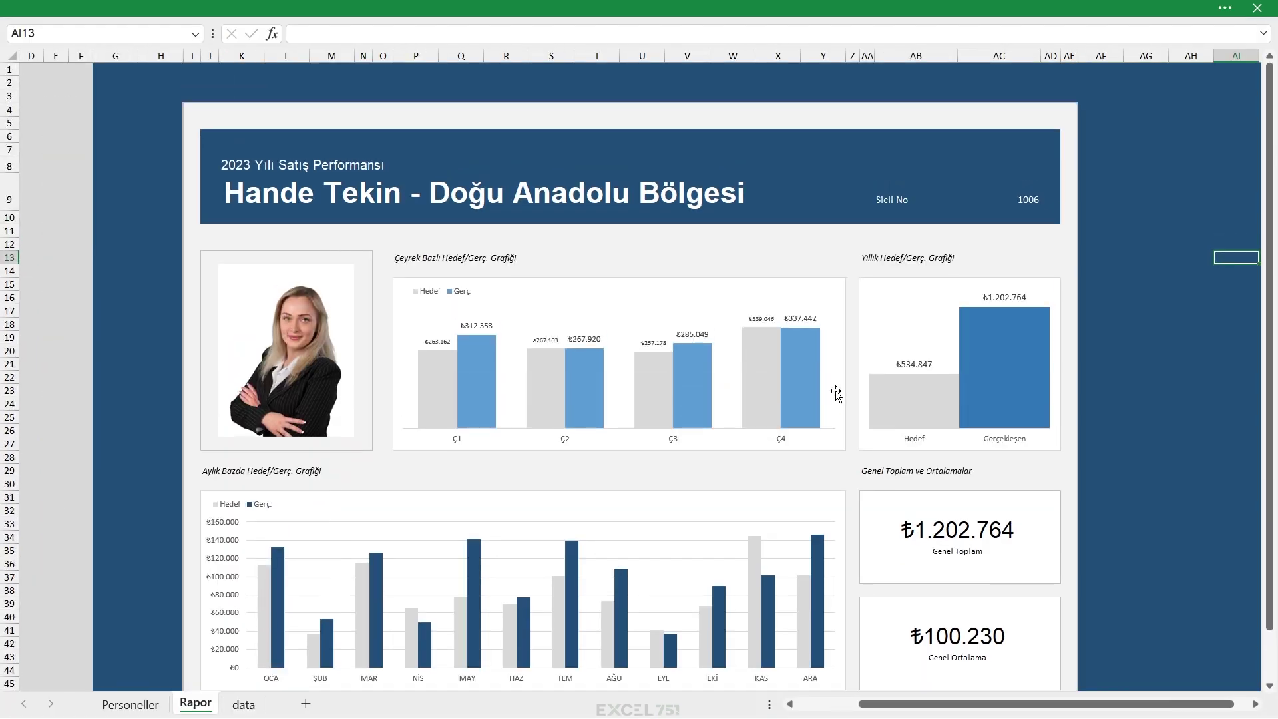
key("ctrl+p")
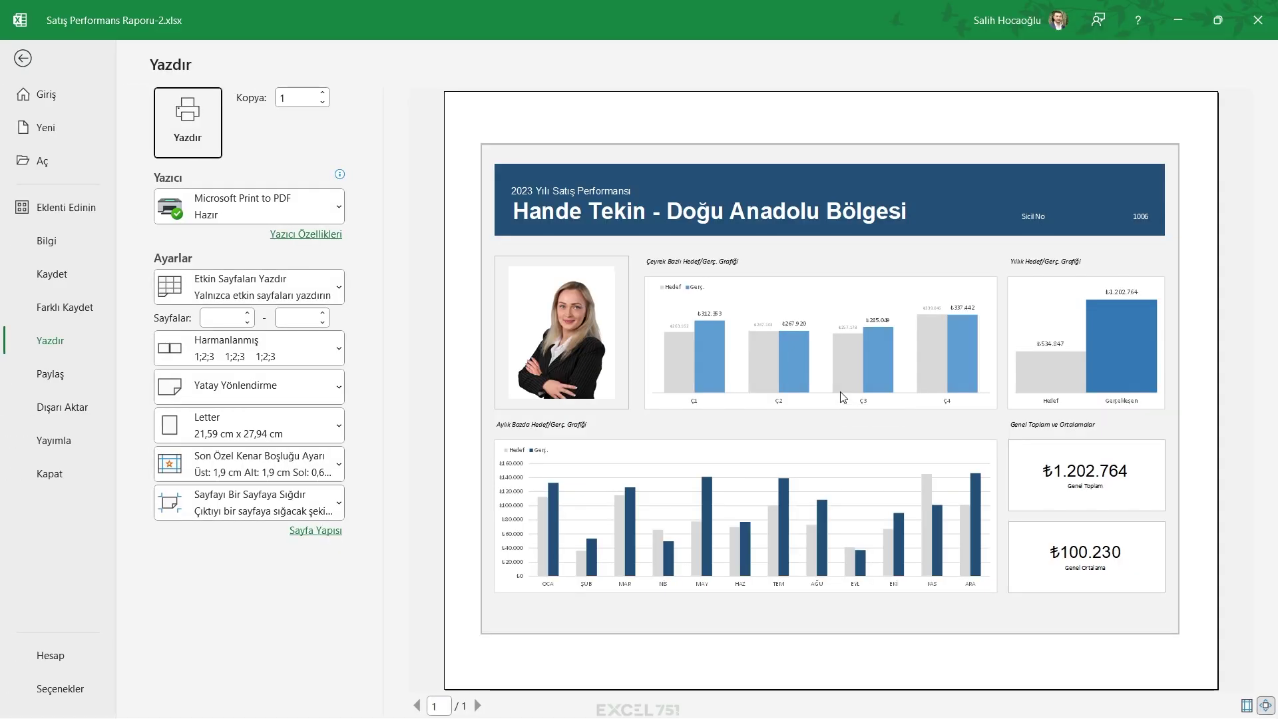
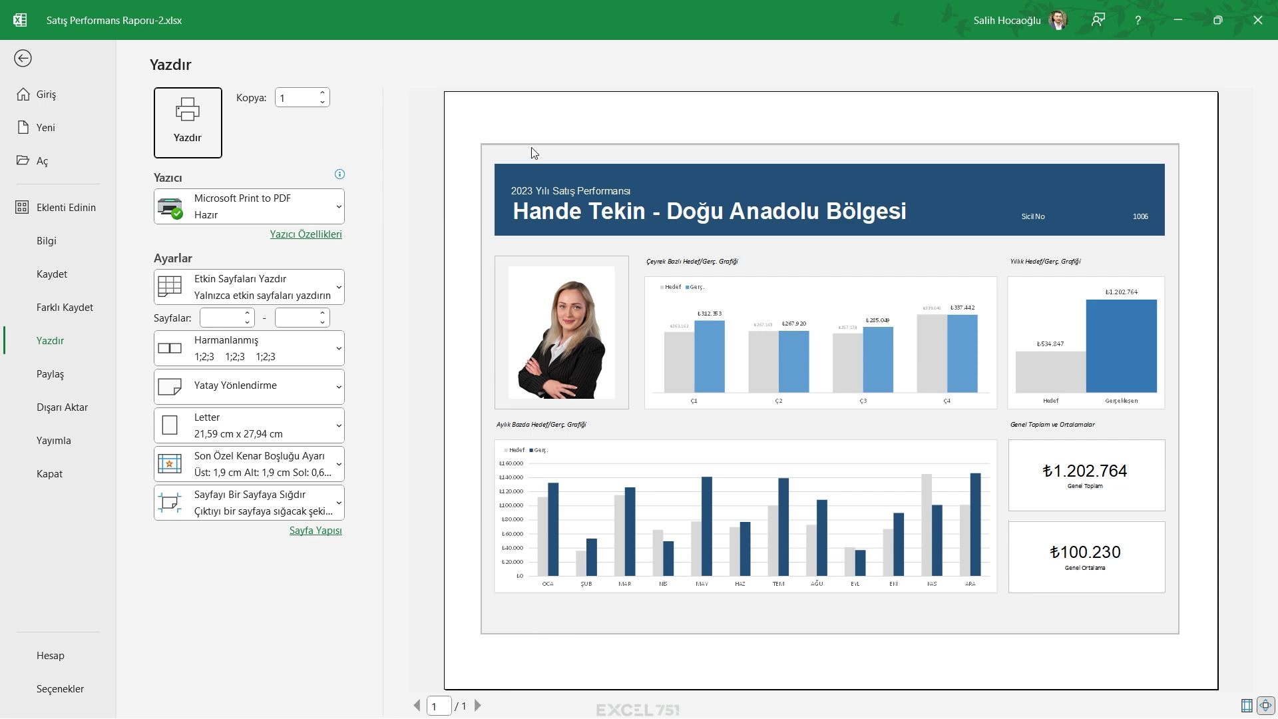
In Page Break Preview, drag the bottom page break down to include rows 50–54
key("Escape")
scroll(257, 460, "down", 5)
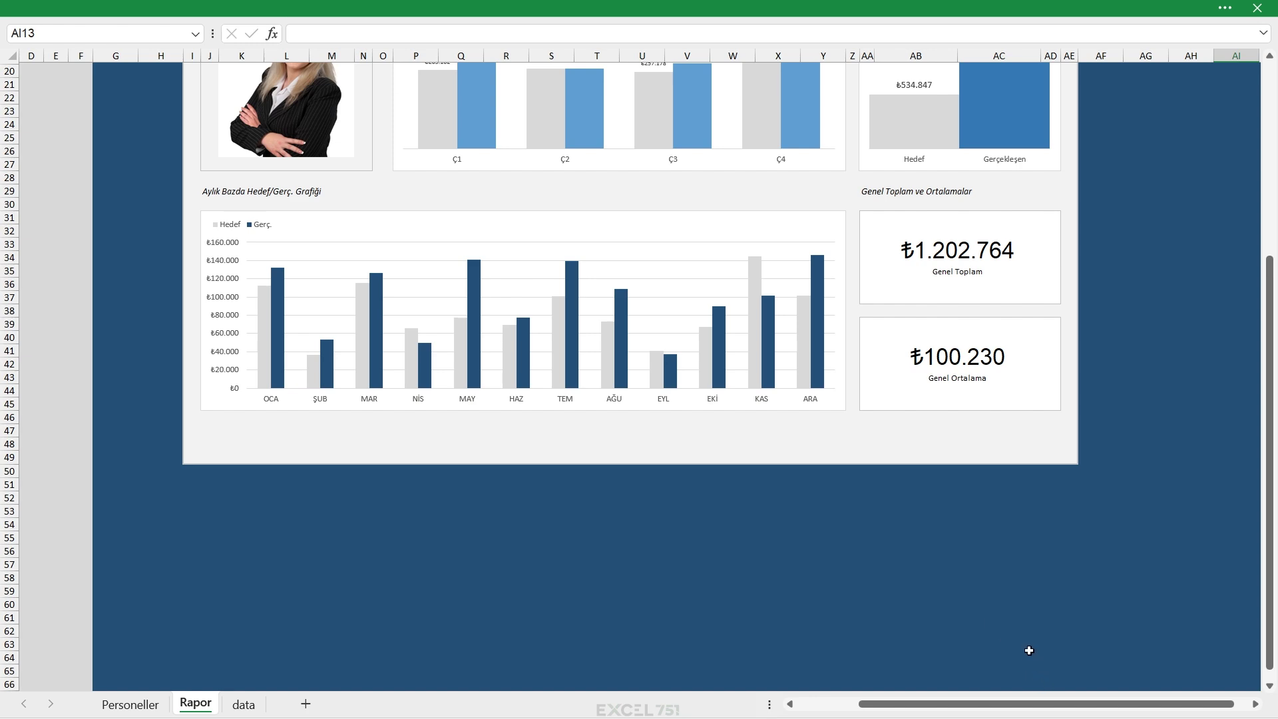
key("ctrl+shift+F1")
left_click(1105, 629)
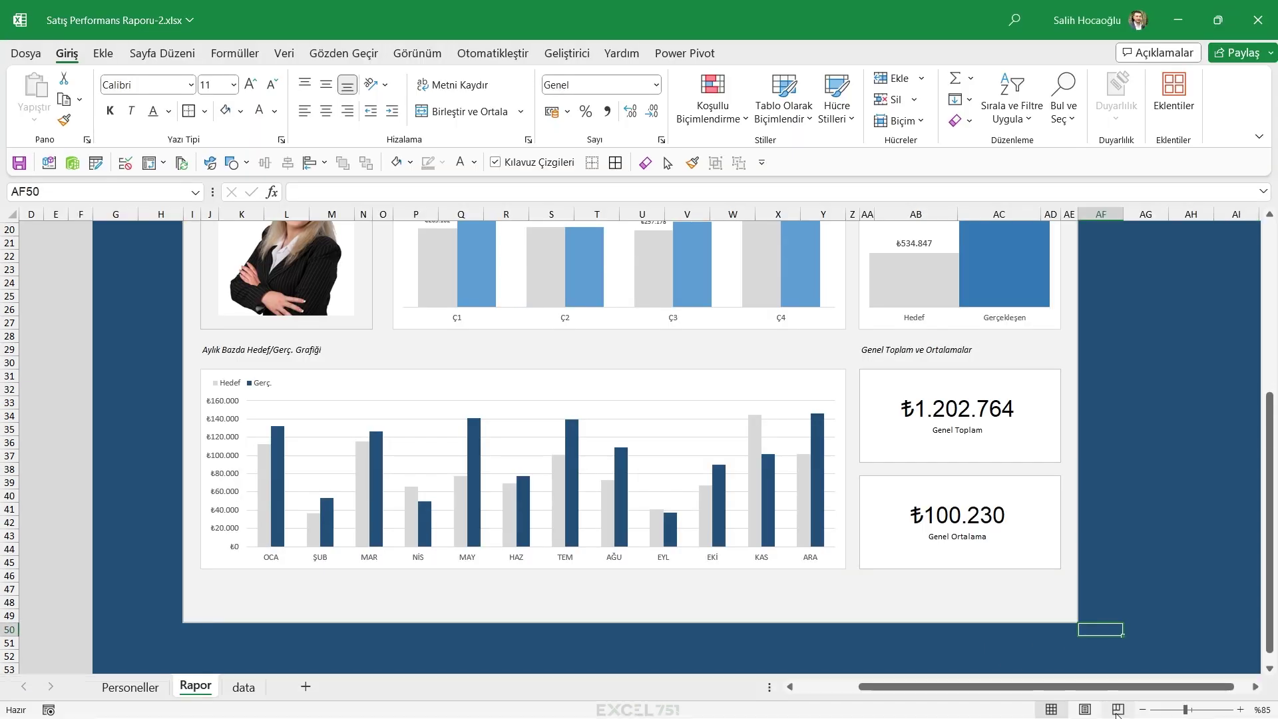
left_click(1118, 710)
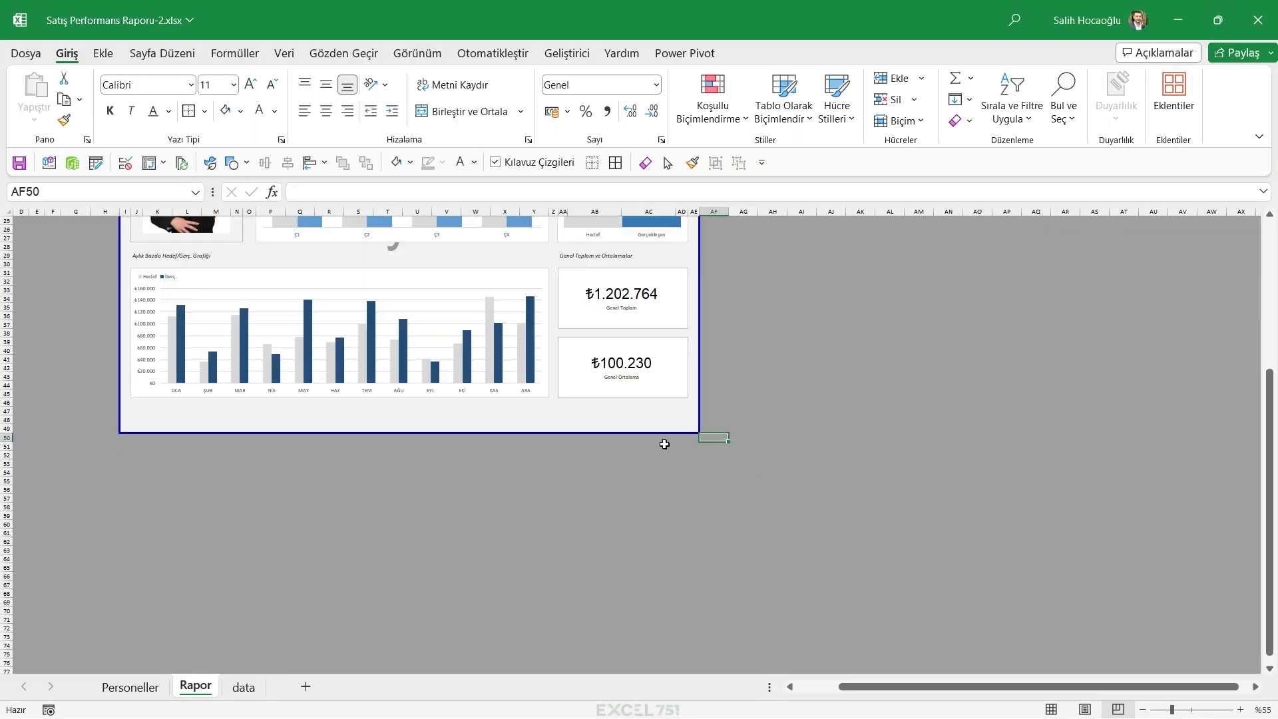
left_click_drag(664, 434, 670, 477)
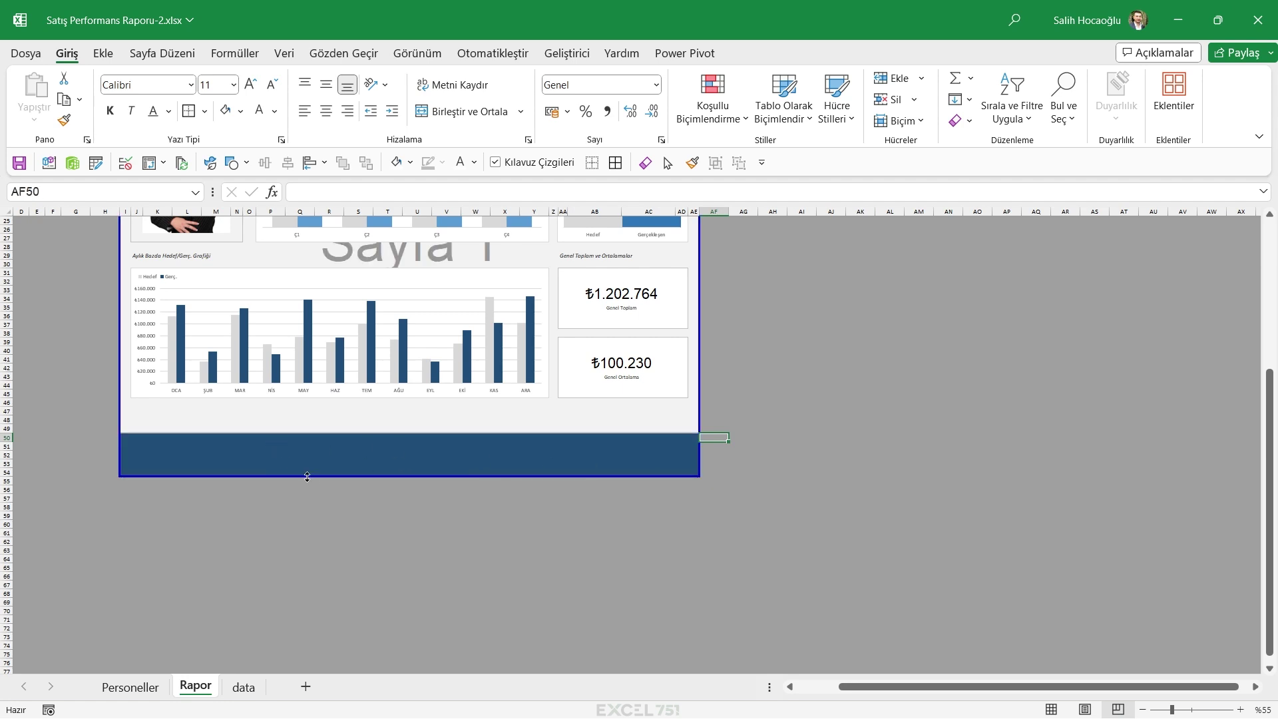
left_click(336, 466)
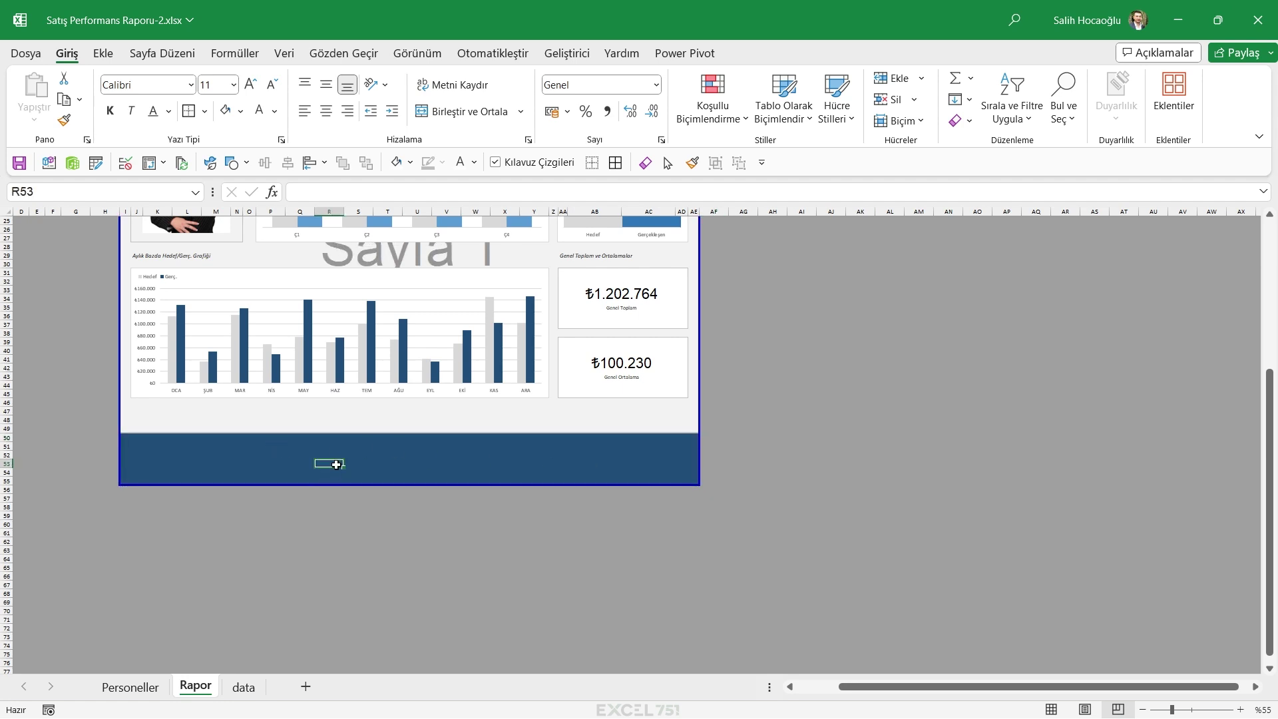
Fine-tune the bottom page break, checking each adjustment in print preview
key("ctrl+p")
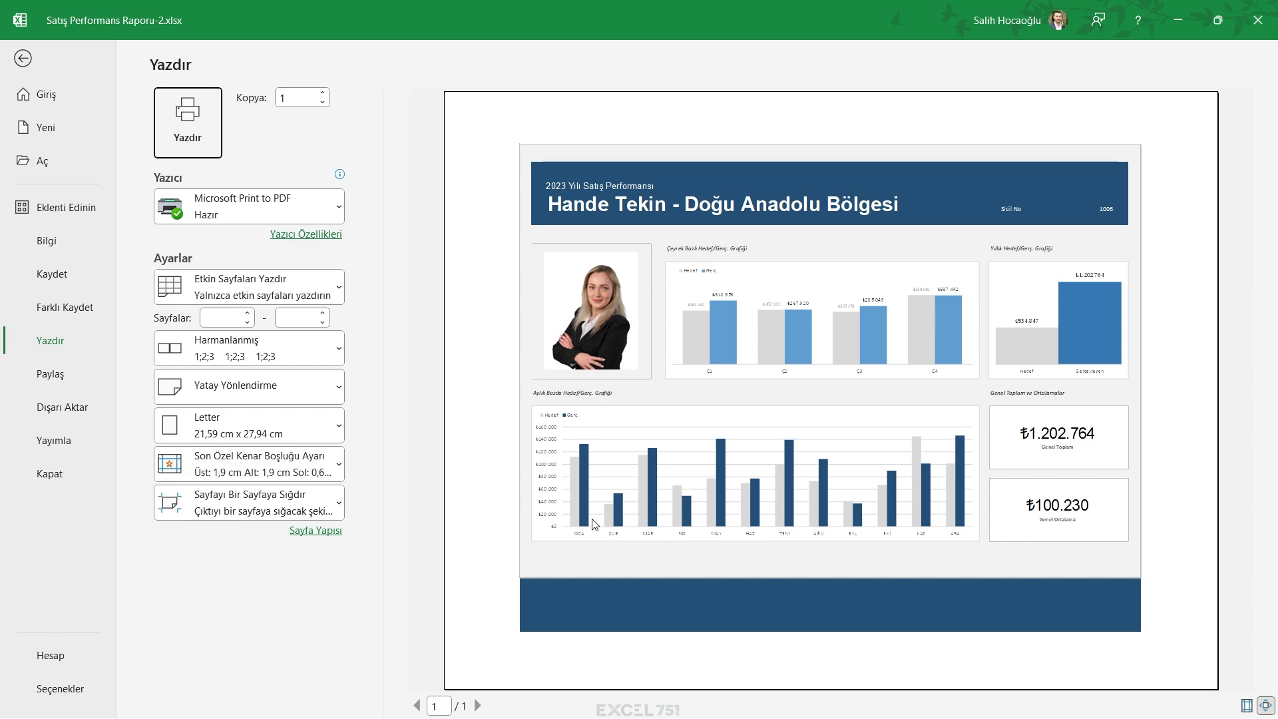
key("Escape")
left_click_drag(492, 474, 491, 450)
key("ctrl+p")
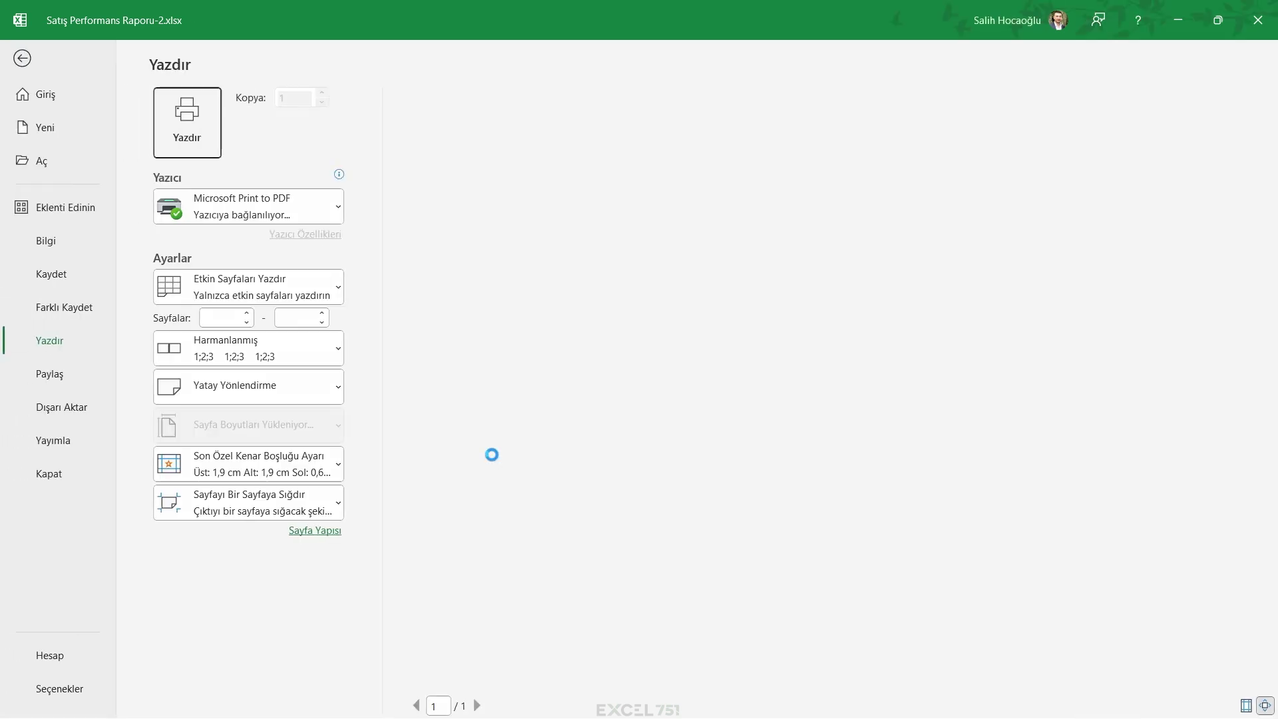
key("Escape")
left_click_drag(506, 542, 468, 518)
key("ctrl+p")
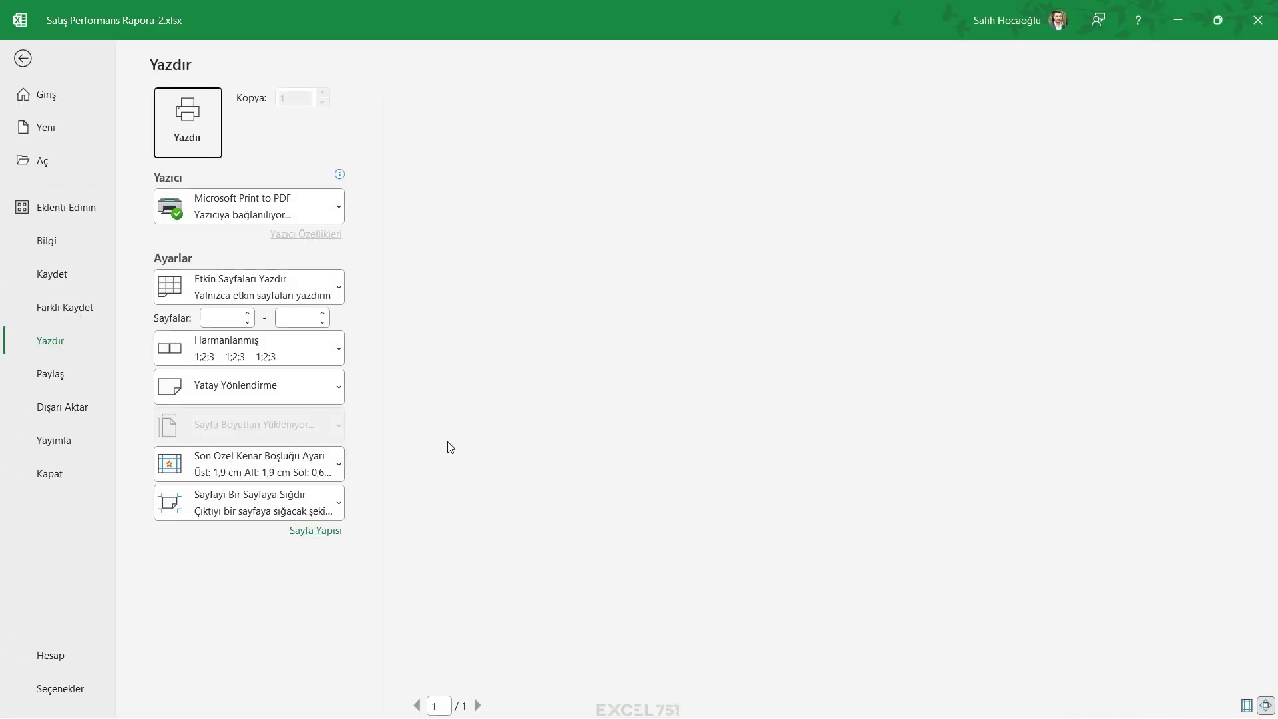
key("Escape")
Return to Normal view and select the report band across rows 47–49
scroll(275, 432, "up", 2)
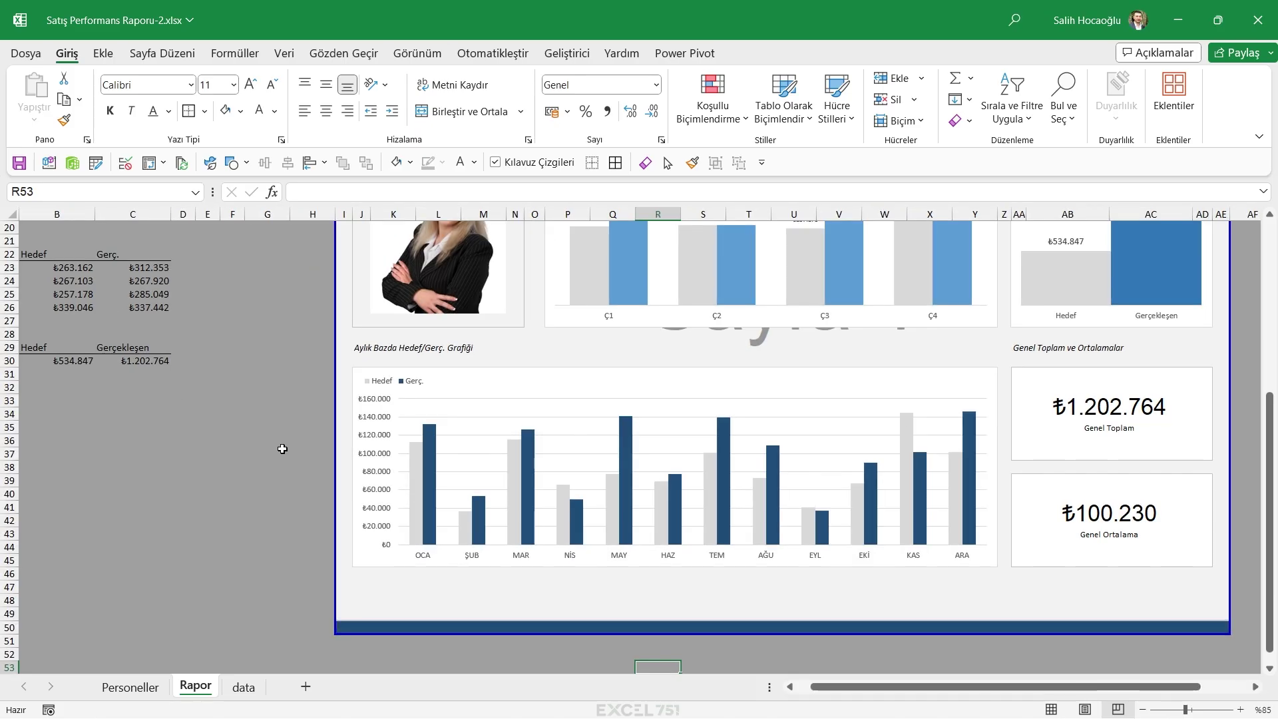
mouse_move(343, 613)
left_mouse_down()
mouse_move(1223, 613)
mouse_move(1162, 619)
left_mouse_up()
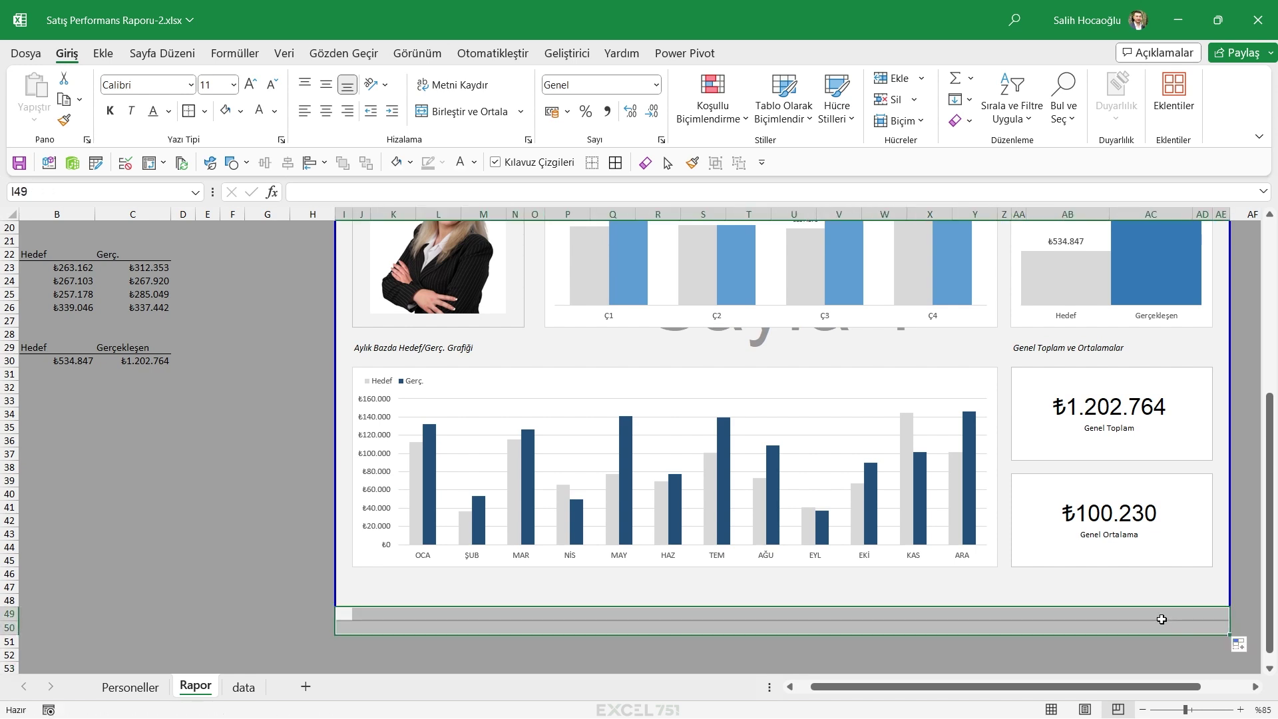
left_click(1051, 709)
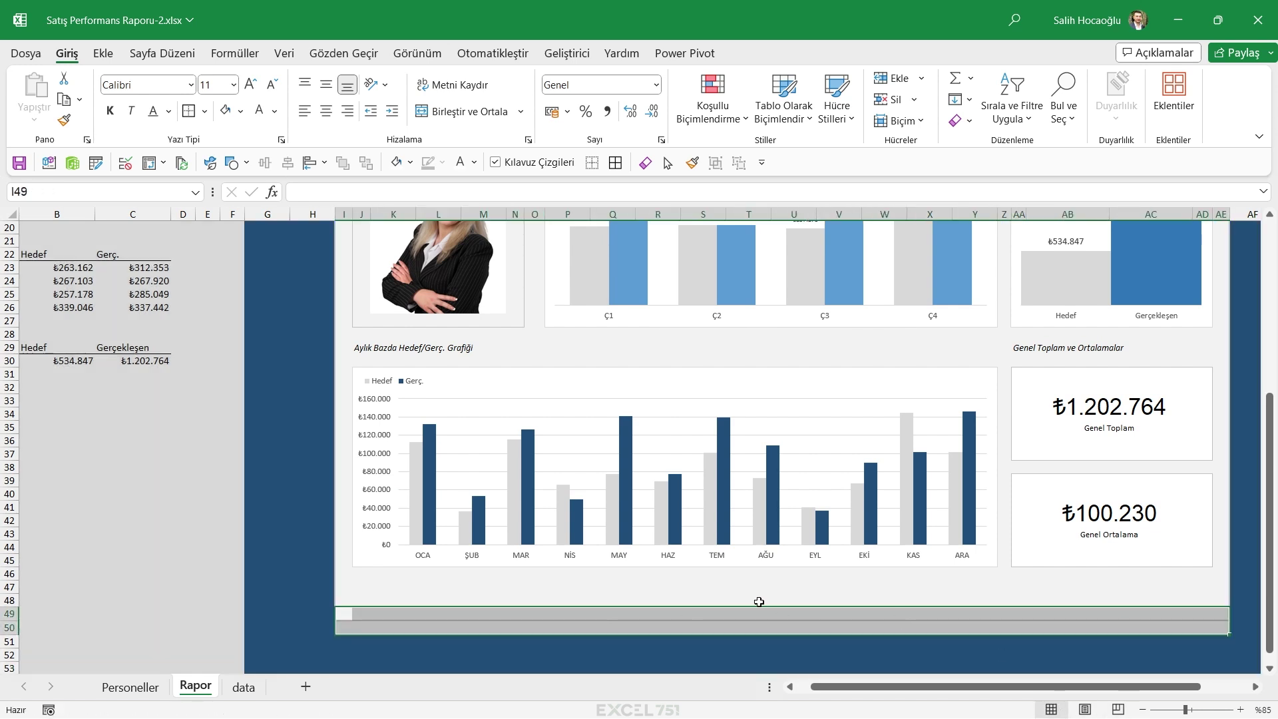
left_click(759, 602)
left_click_drag(365, 603, 1229, 617)
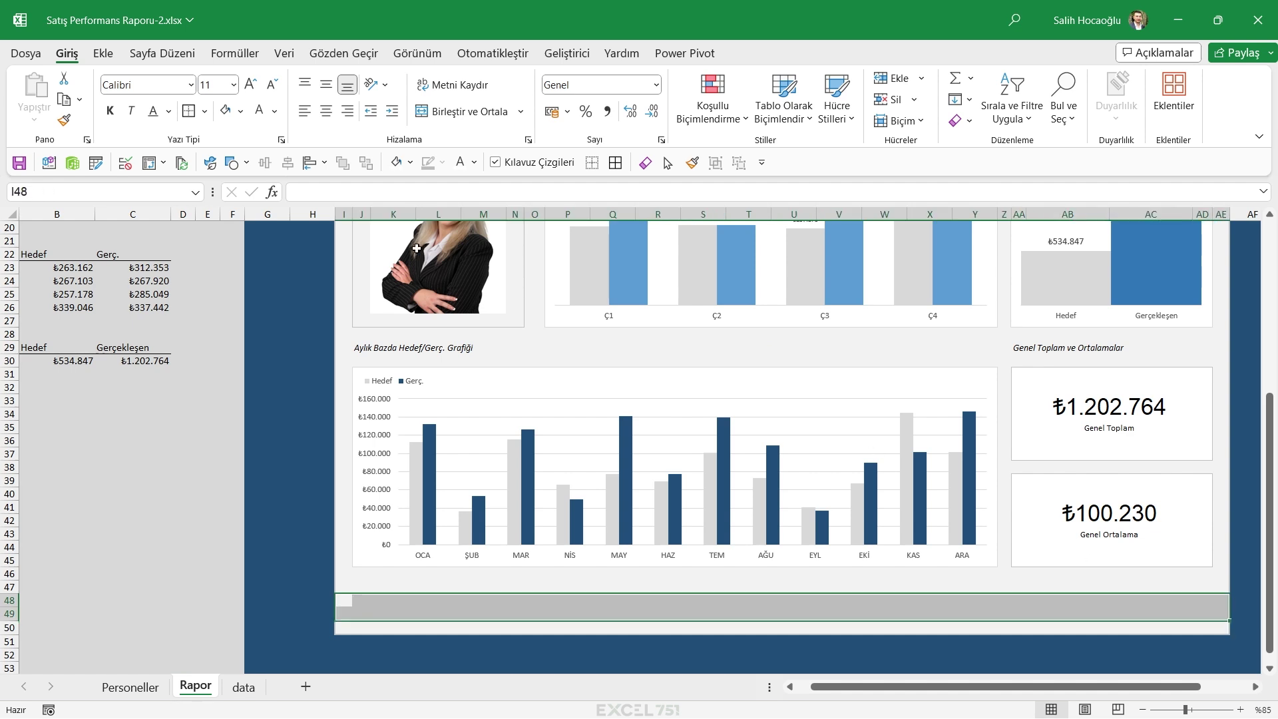
left_click_drag(344, 587, 1218, 589)
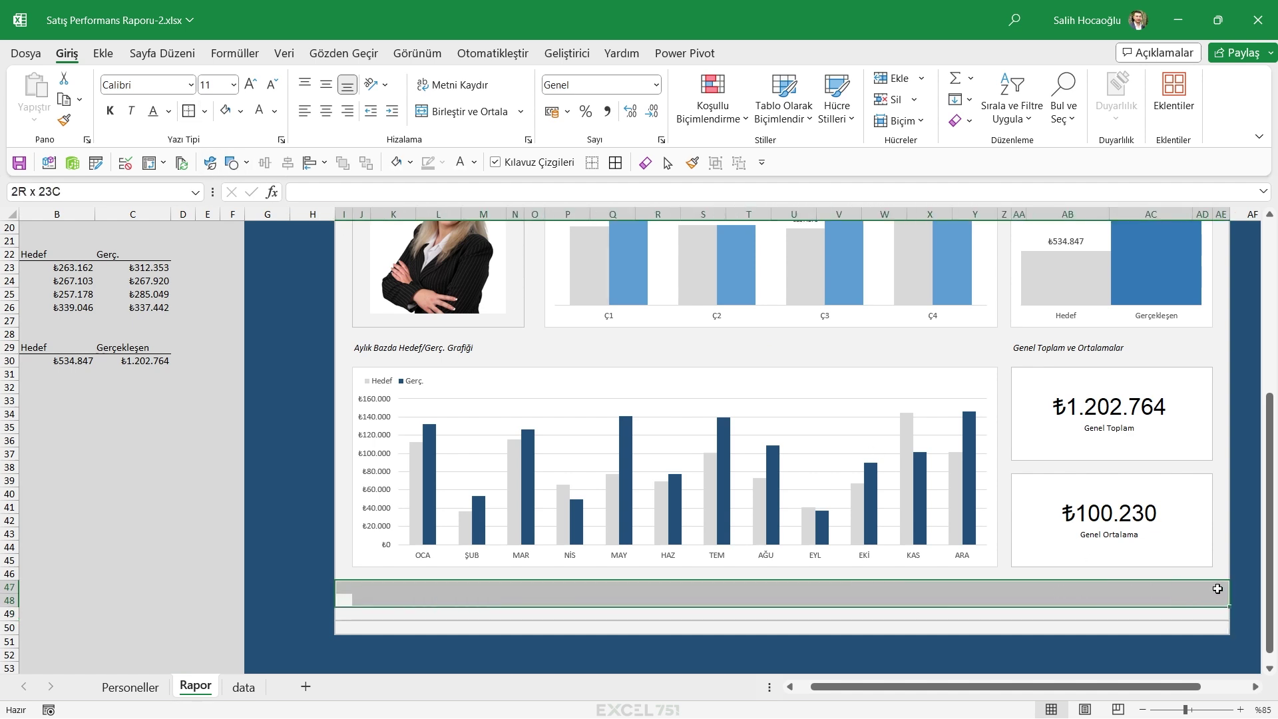
left_click_drag(345, 614, 1229, 613)
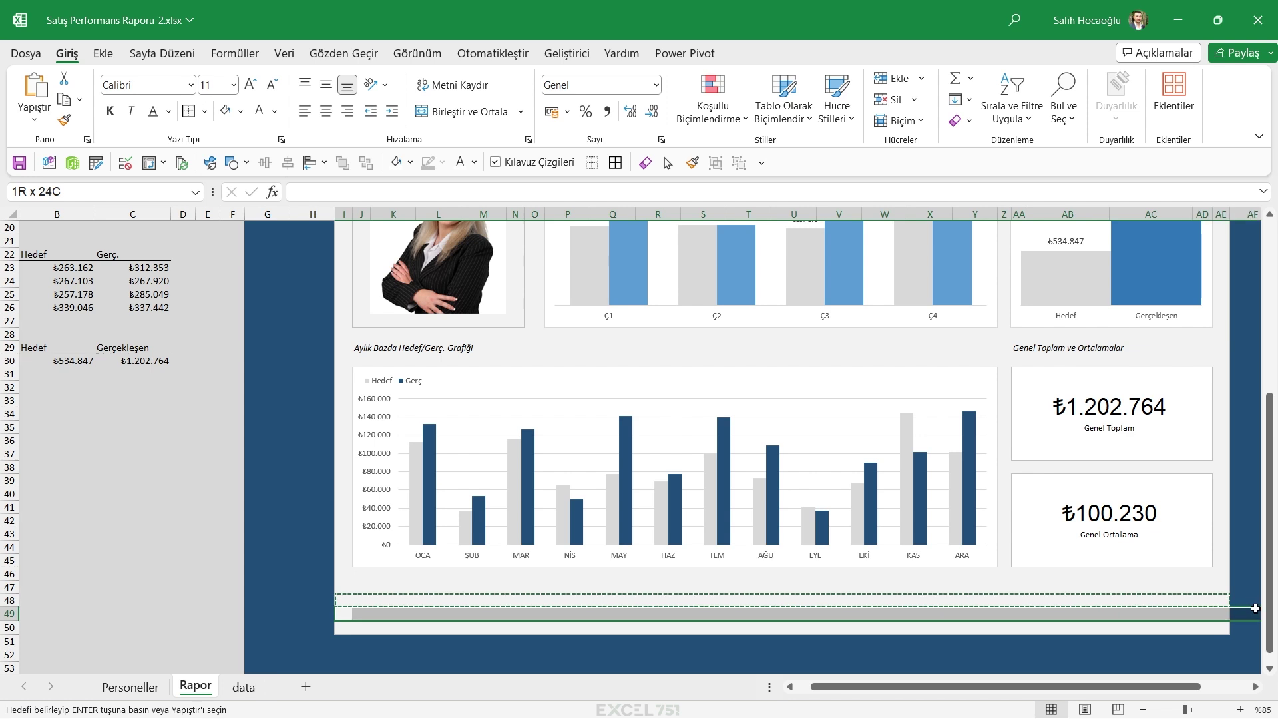
Enter the heading 'Notlar' in J47 and begin a =DÜŞEYARA( formula beneath it
left_click(361, 587)
type("N")
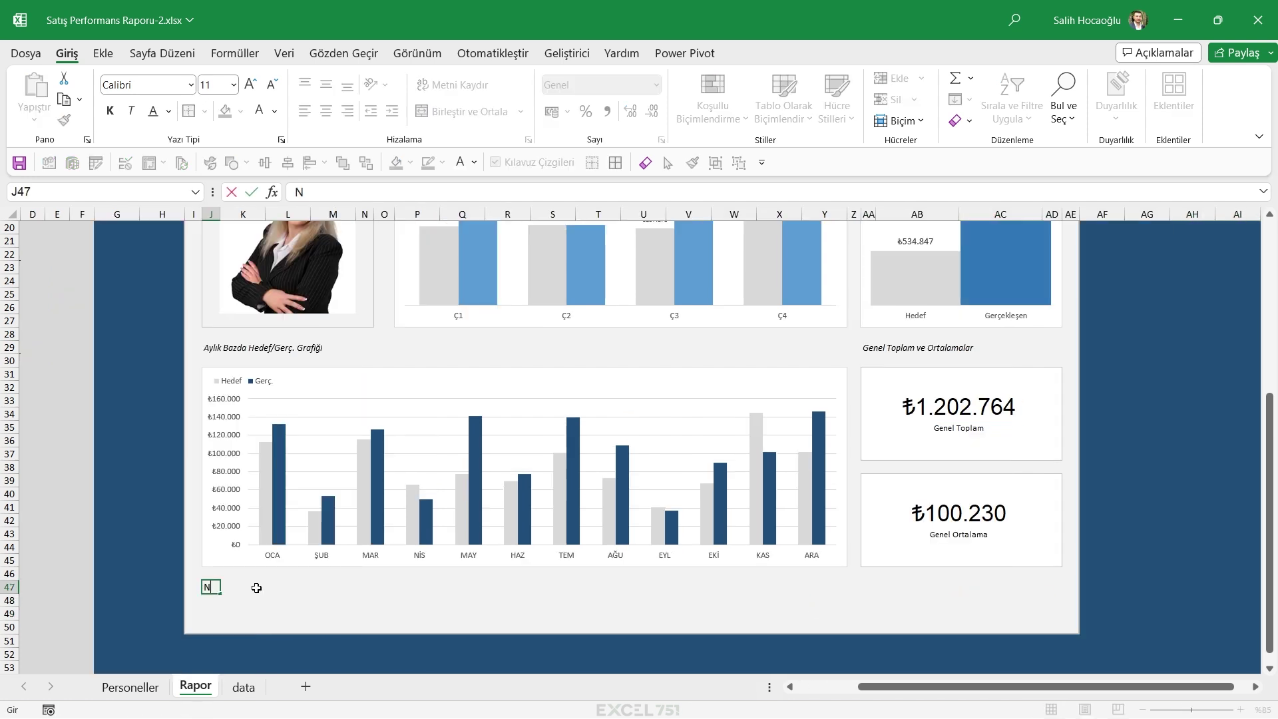
type("otlar")
key("Return")
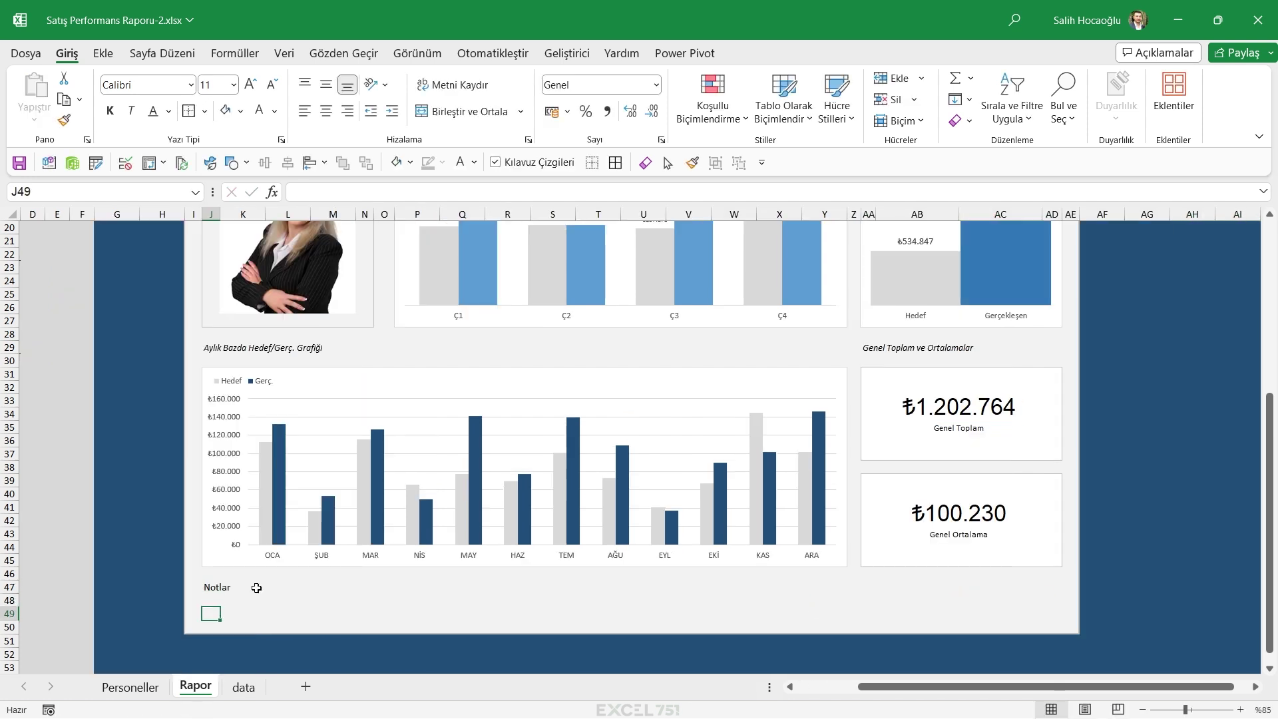
key("Up")
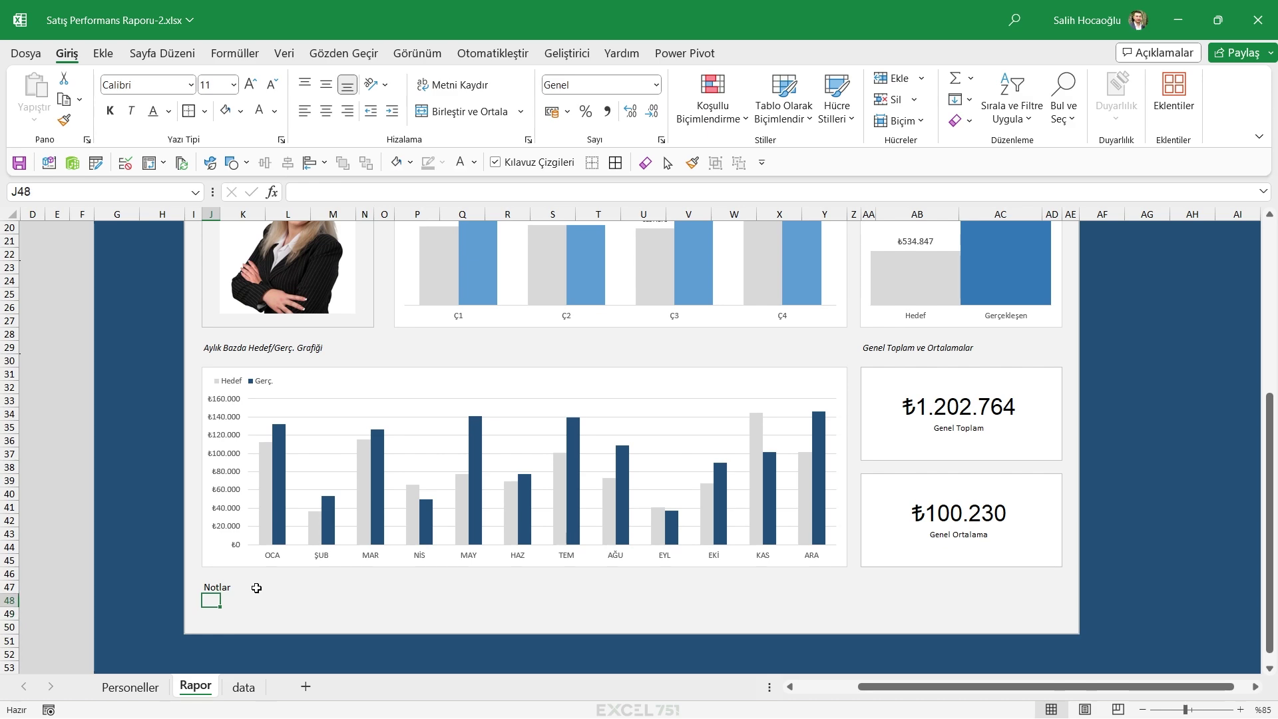
type("=DÜŞE")
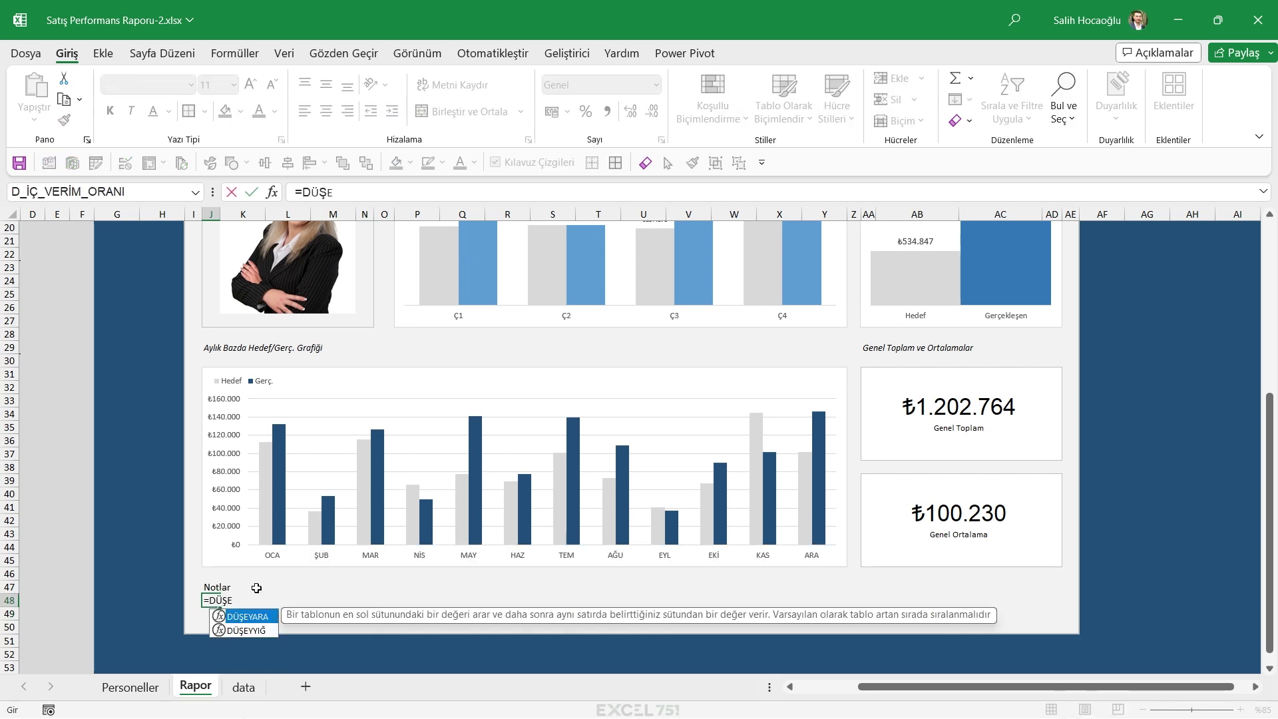
type("YARA(")
Complete the notes lookup using AC9 and the Personeller employee table, column 3
scroll(1024, 316, "up", 4)
left_click(1032, 237)
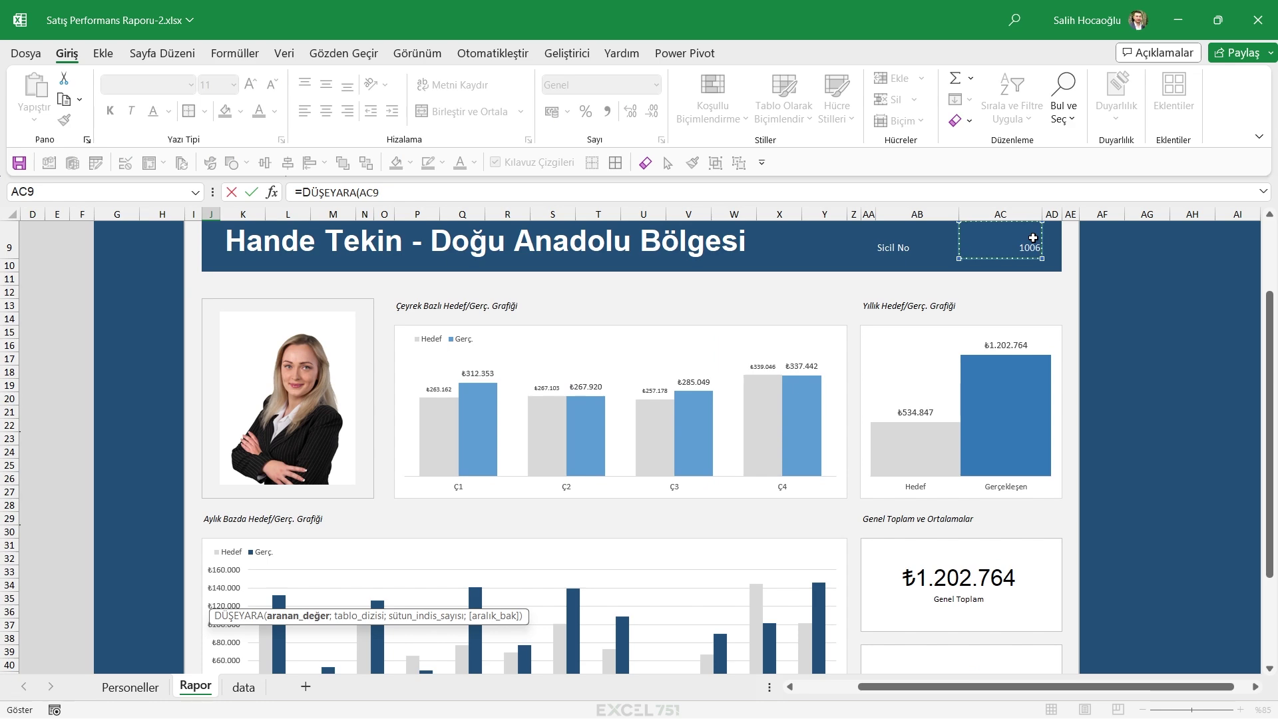
type(";")
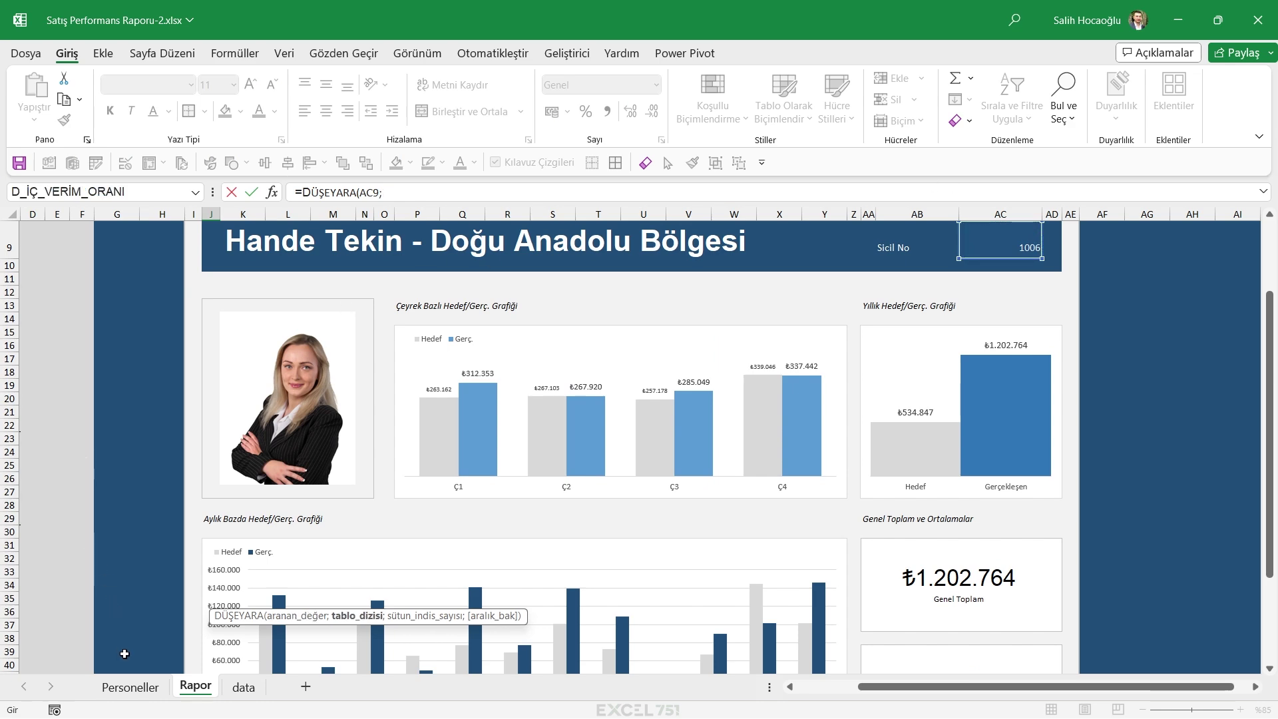
left_click(130, 687)
left_click(34, 271)
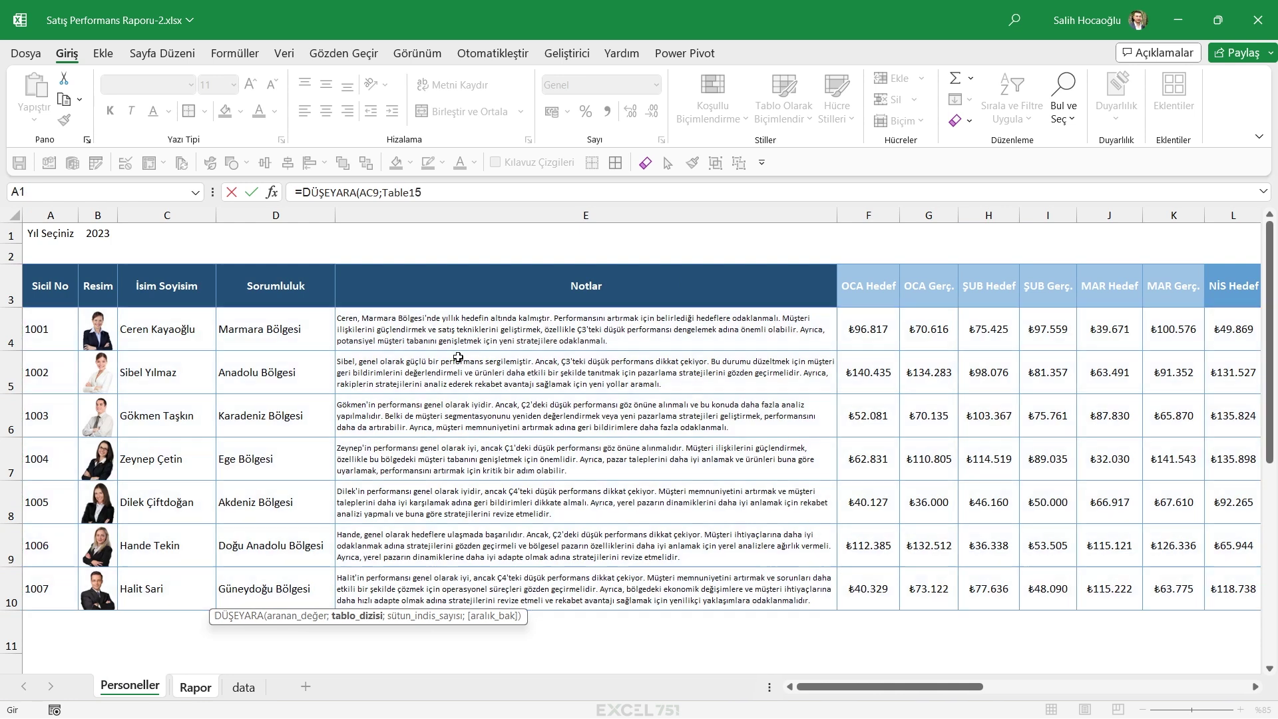
type(";3")
key("Return")
Correct the notes lookup formula in J48 to return column 5
scroll(508, 389, "down", 6)
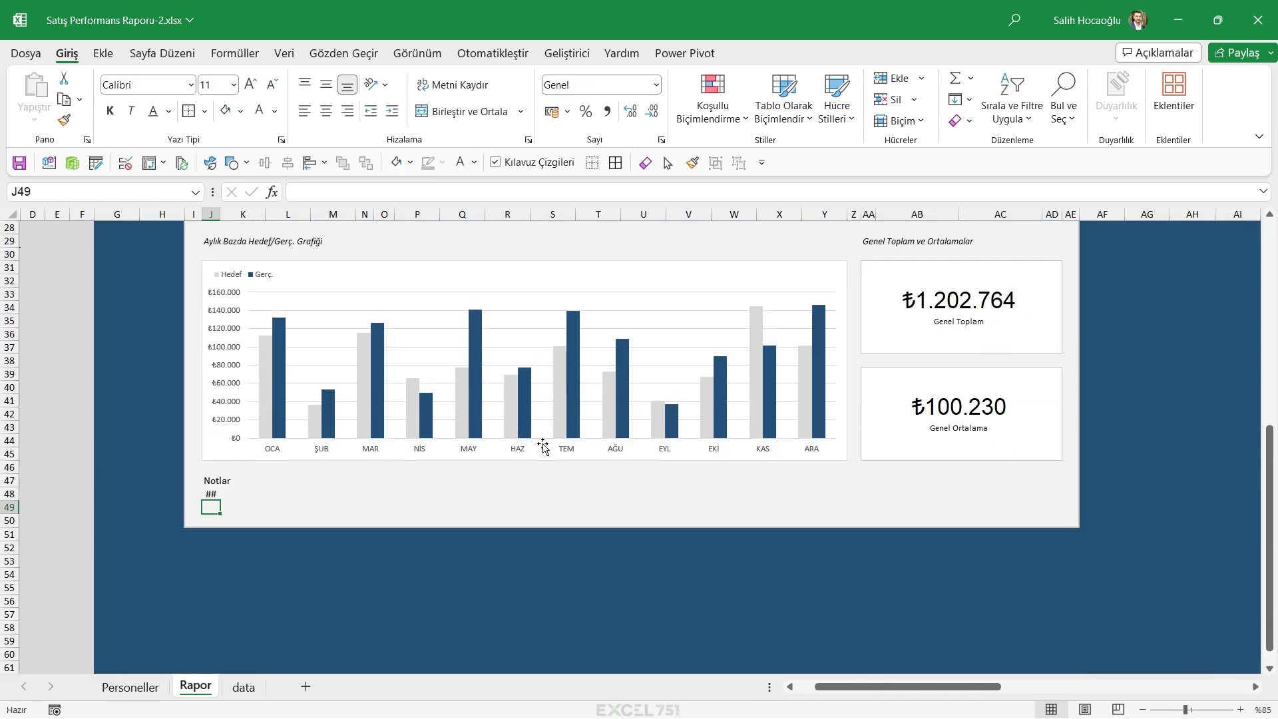
left_click(210, 493)
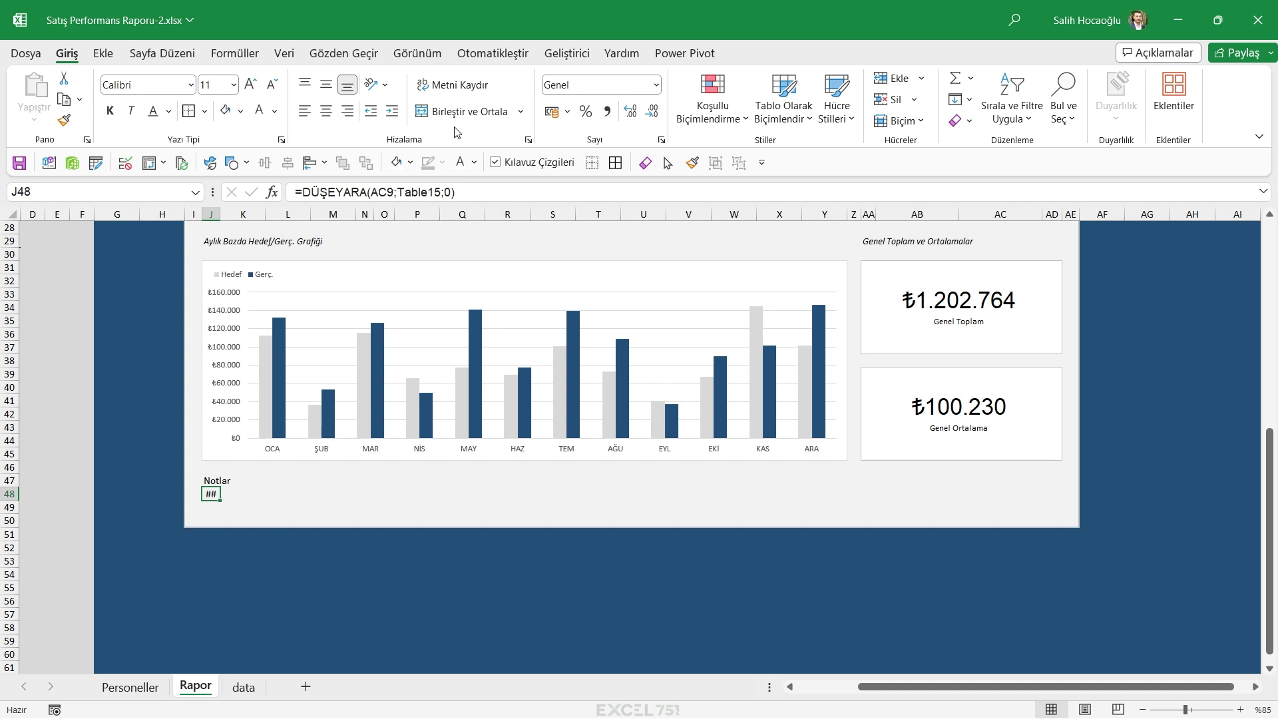
left_click(441, 193)
key("BackSpace")
type(";")
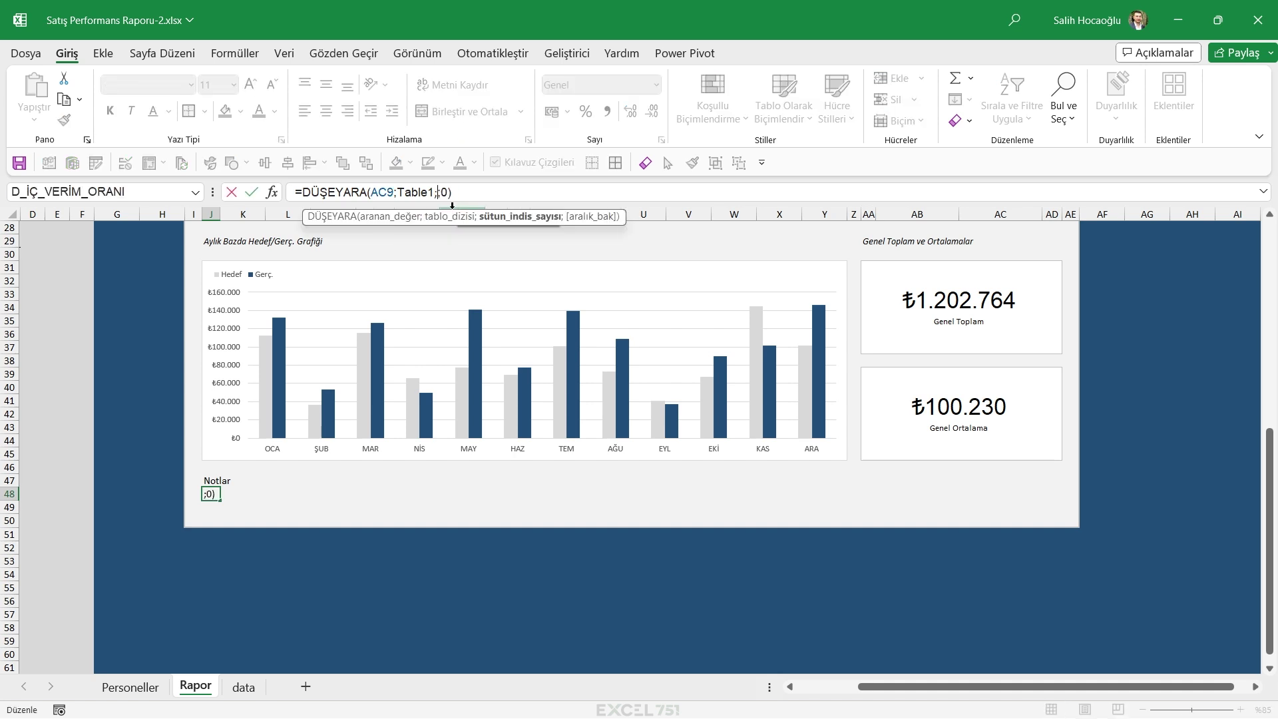
type("5")
key("Return")
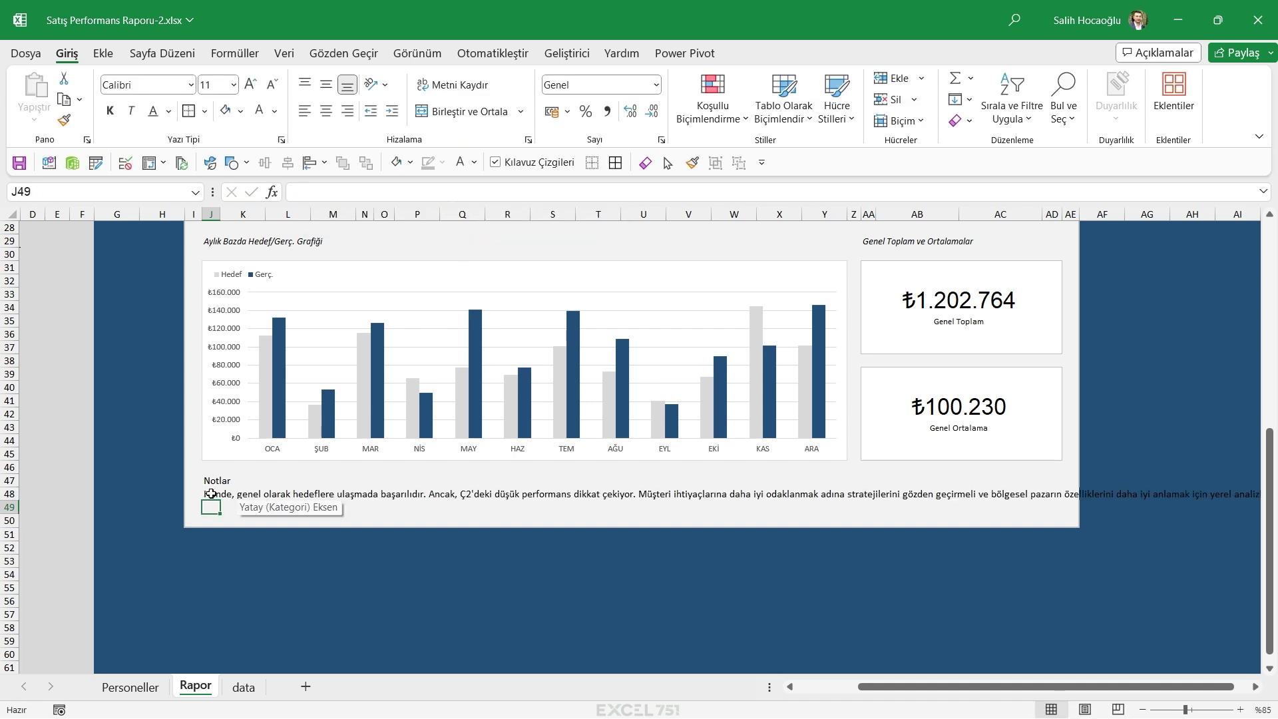
Merge the notes cells across rows 48–49, left-aligned, vertically centred and wrapped
left_click_drag(208, 501, 1059, 506)
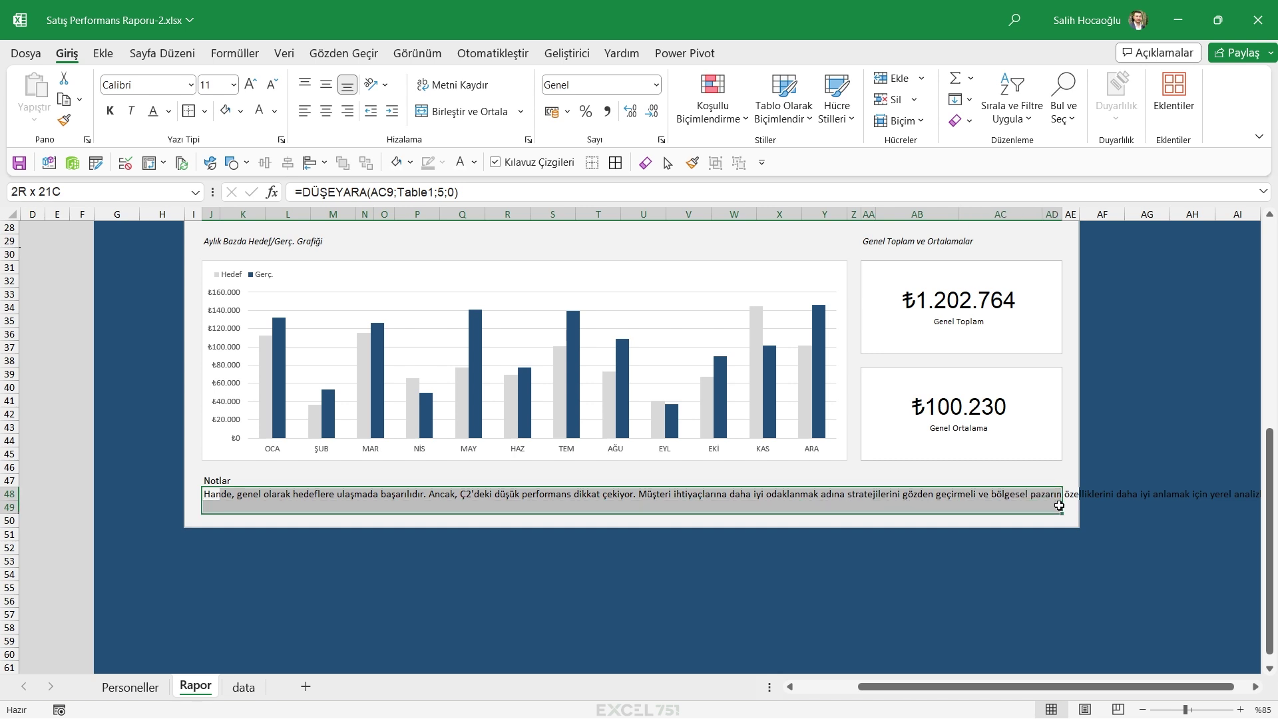
left_click(470, 112)
left_click(304, 112)
left_click(327, 84)
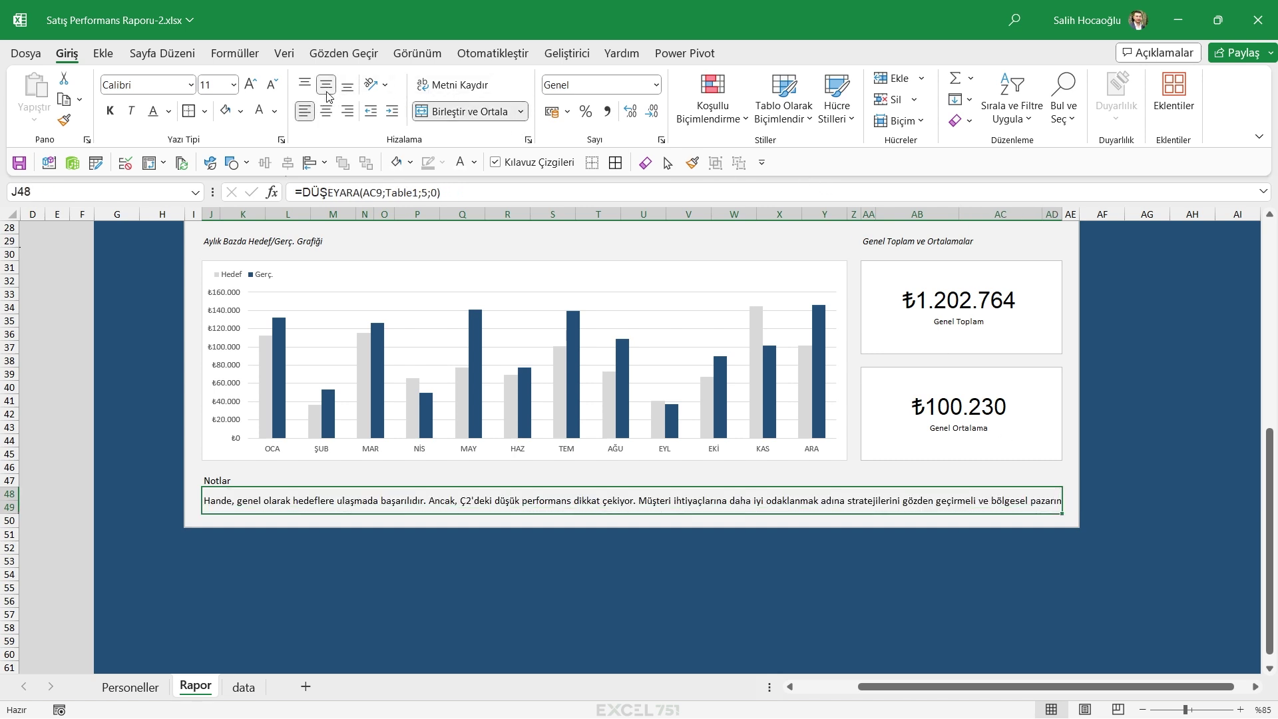
left_click(439, 85)
left_click(734, 574)
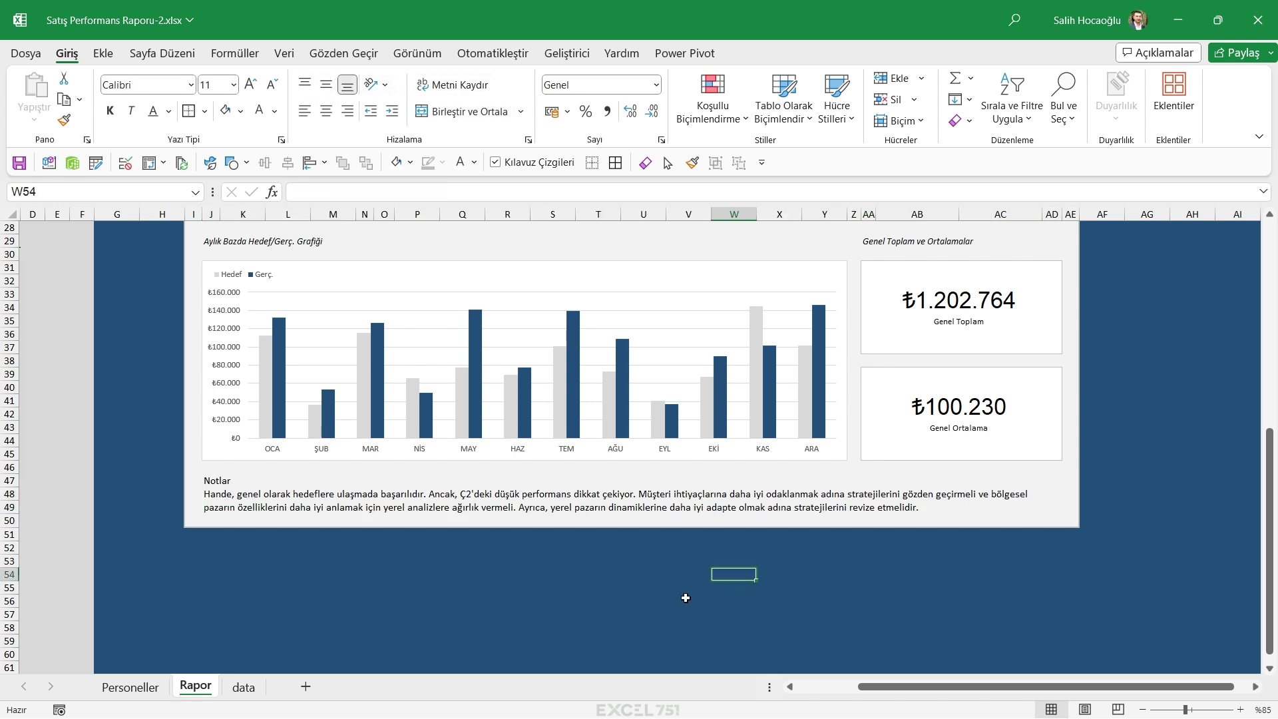
Make the Notlar heading in J47 bold
left_click(224, 480)
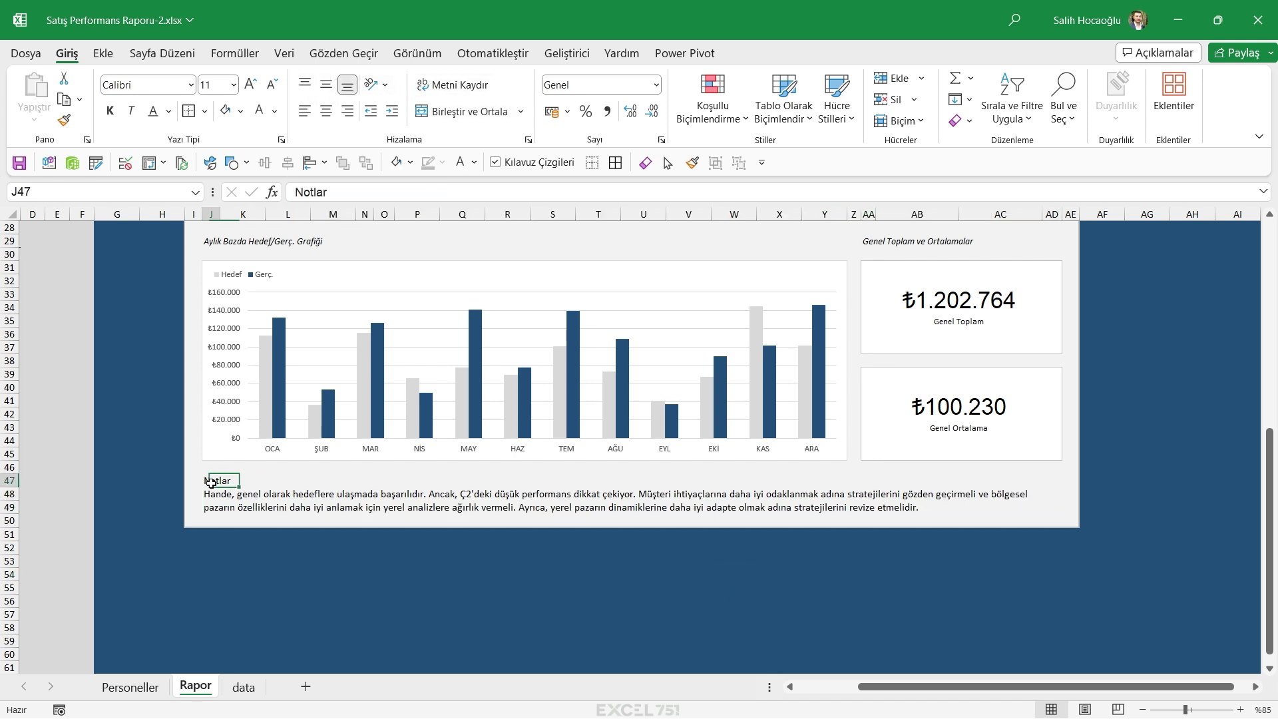
left_click(110, 111)
left_click(508, 526)
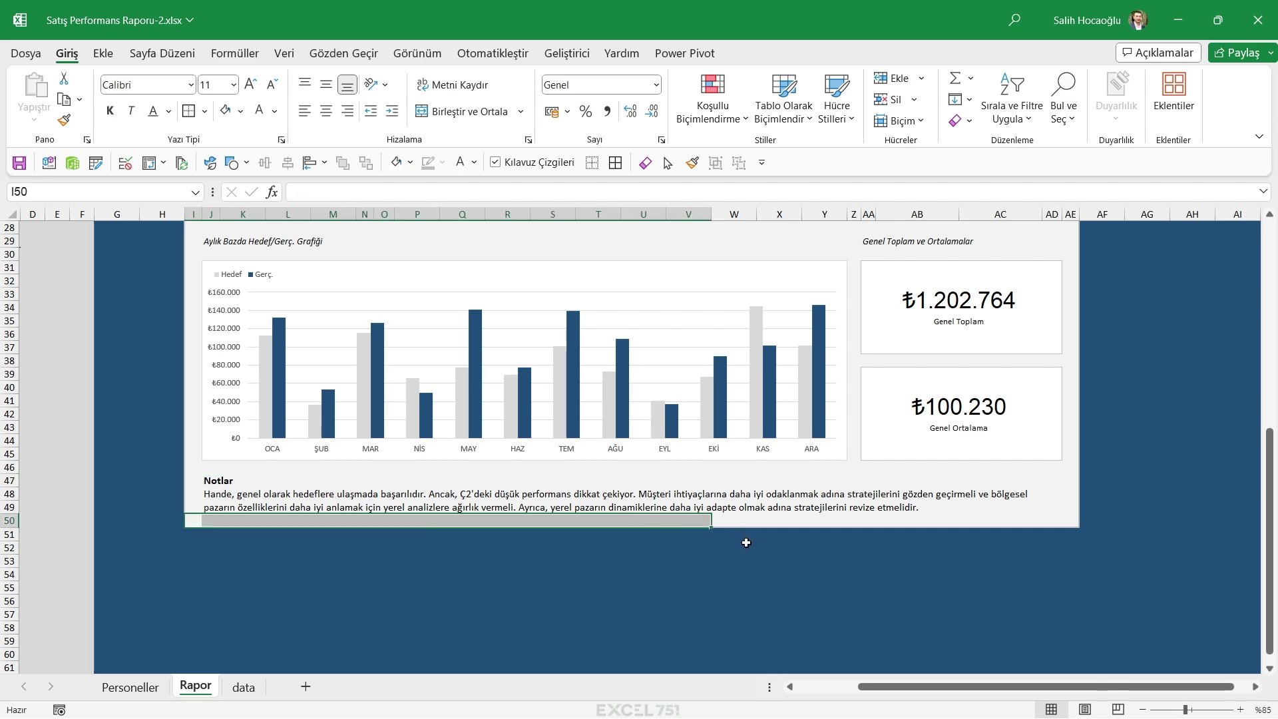
scroll(734, 582, "up", 7)
scroll(818, 513, "up", 2)
Delete the empty row-5 band across the report, shifting cells up
left_click_drag(1057, 269, 5, 283)
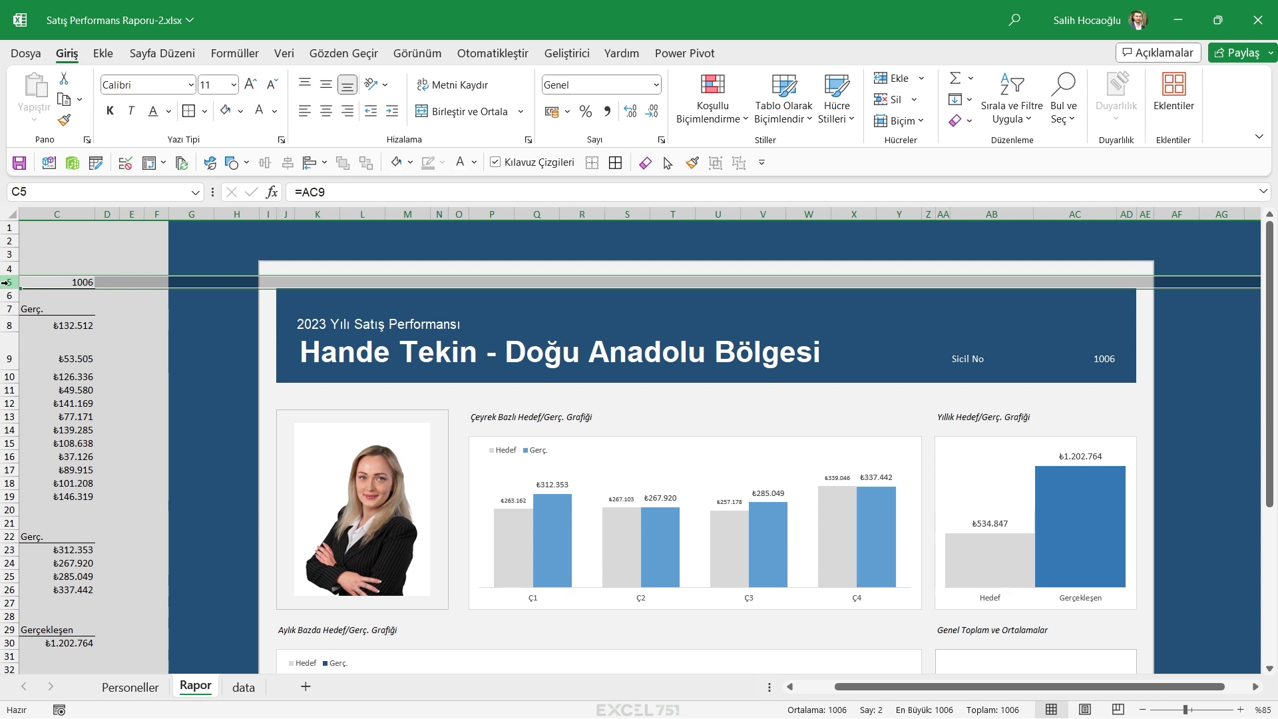
left_click_drag(258, 281, 1144, 279)
left_click_drag(236, 282, 1165, 287)
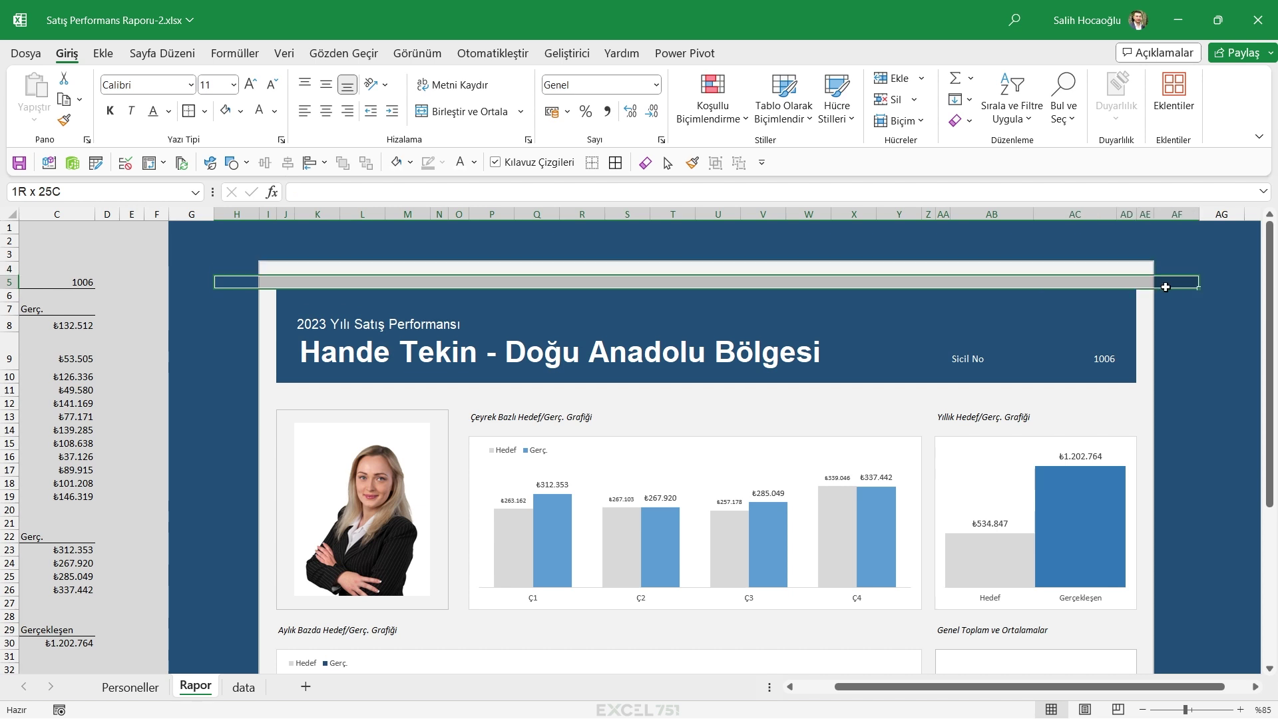
key("ctrl+minus")
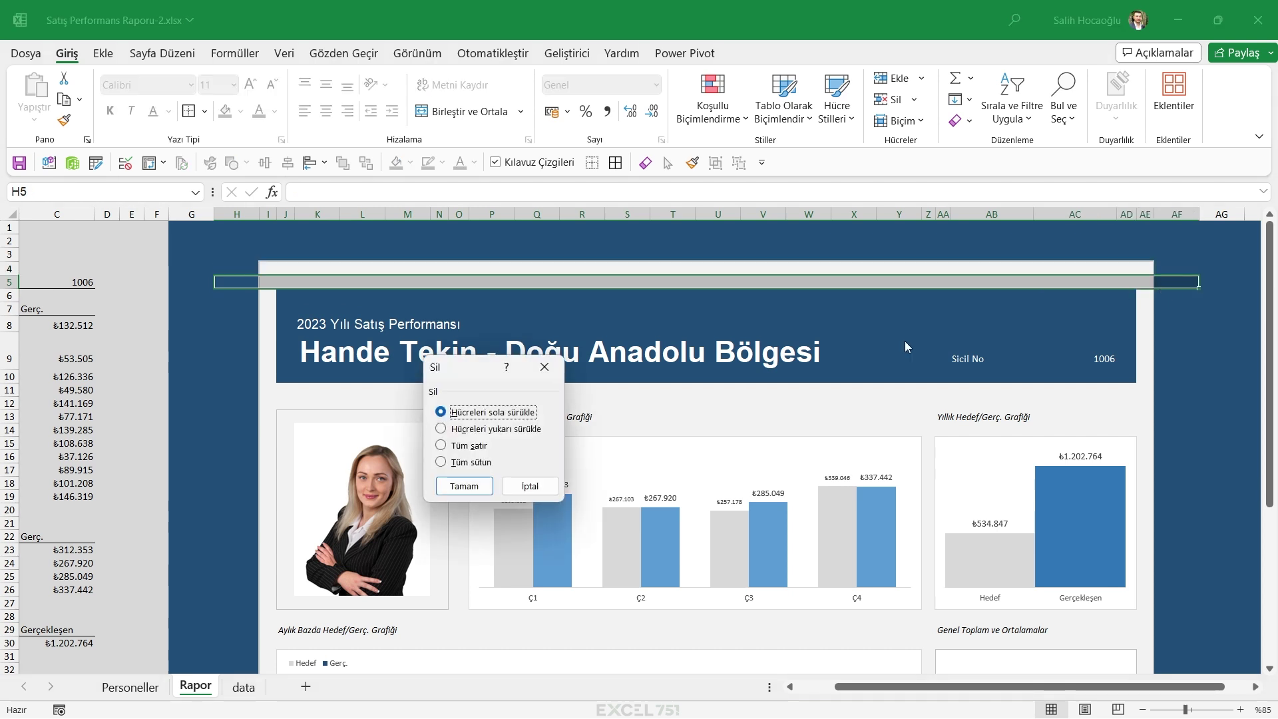
left_click(441, 429)
left_click(464, 486)
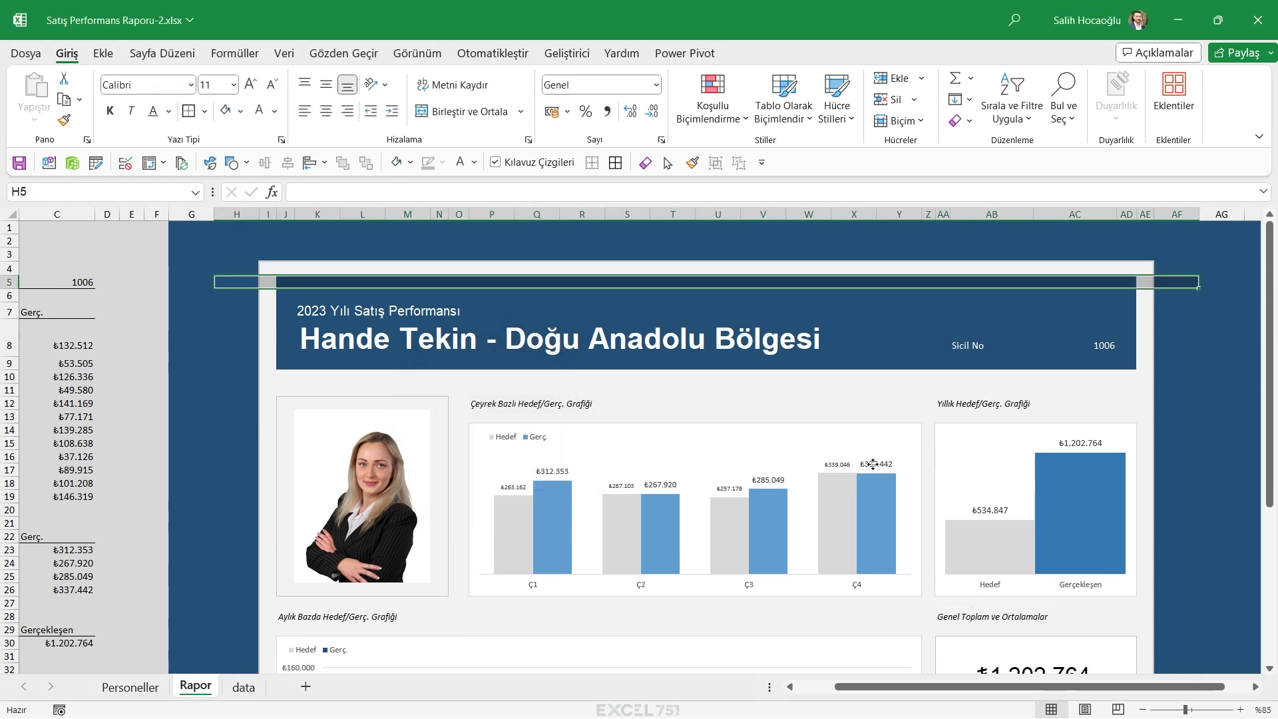
Check in print preview that the whole report fits one landscape page
left_click(873, 465)
scroll(876, 471, "down", 2)
scroll(872, 465, "down", 5)
scroll(873, 464, "up", 5)
scroll(873, 464, "up", 2)
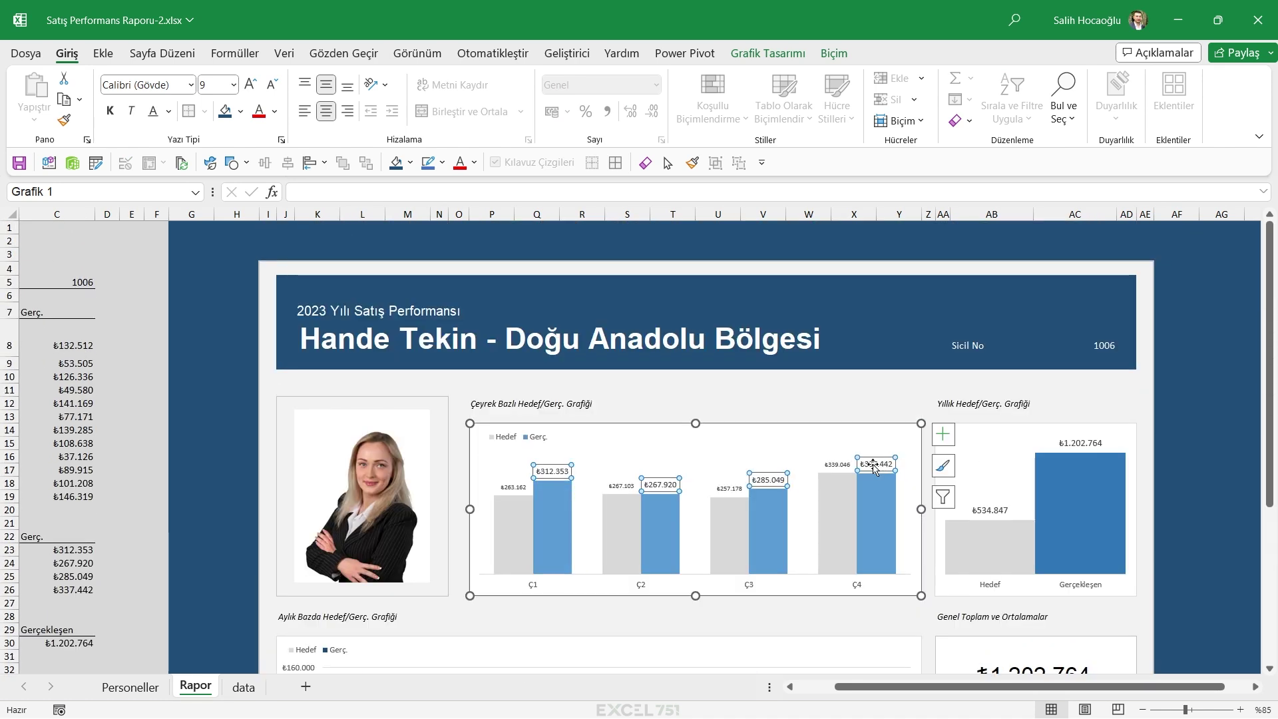
scroll(874, 466, "down", 1)
key("ctrl+p")
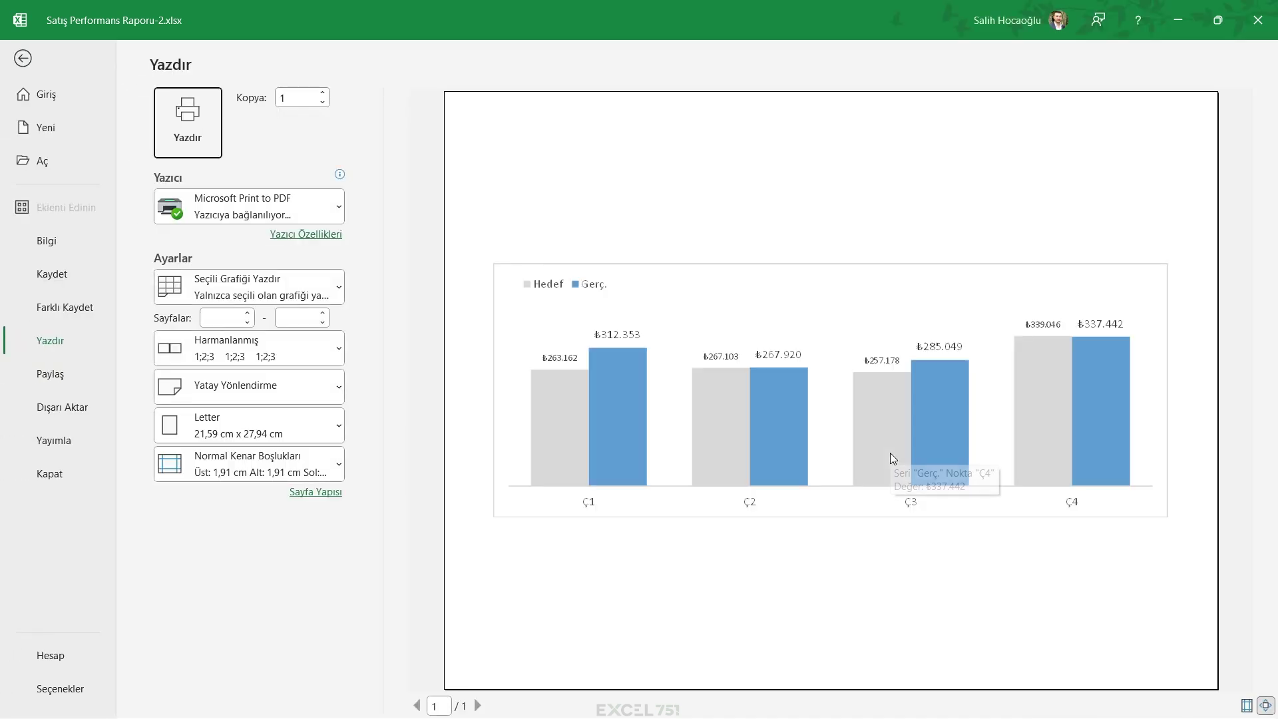
key("Escape")
key("Escape")
key("ctrl+p")
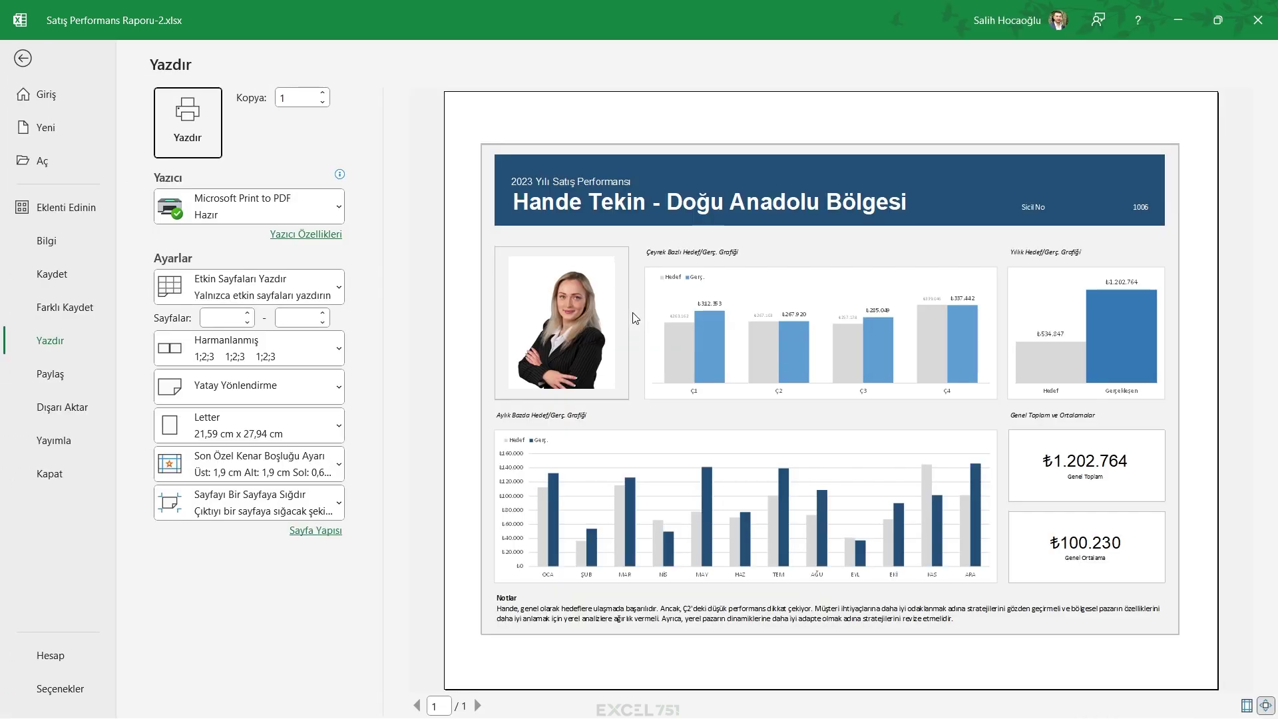
key("Escape")
scroll(202, 280, "left", 2)
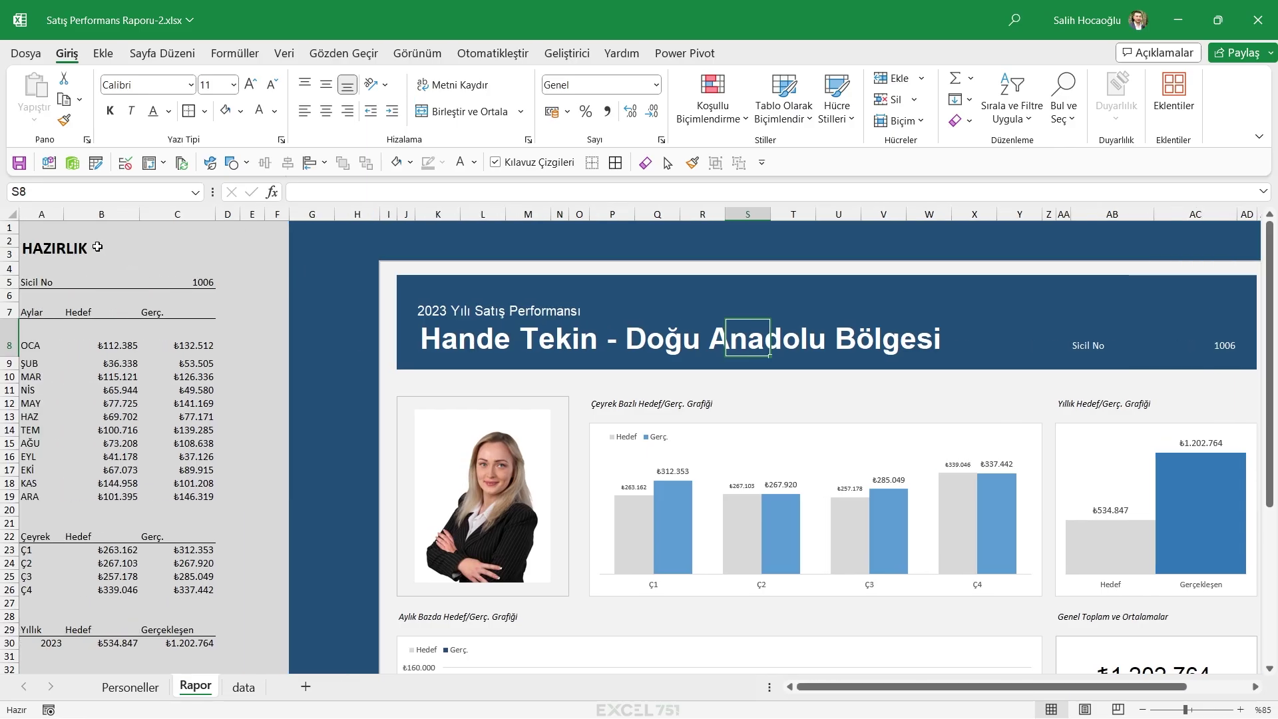
Hide the helper columns A to F
left_click(58, 214)
left_click_drag(58, 213, 277, 213)
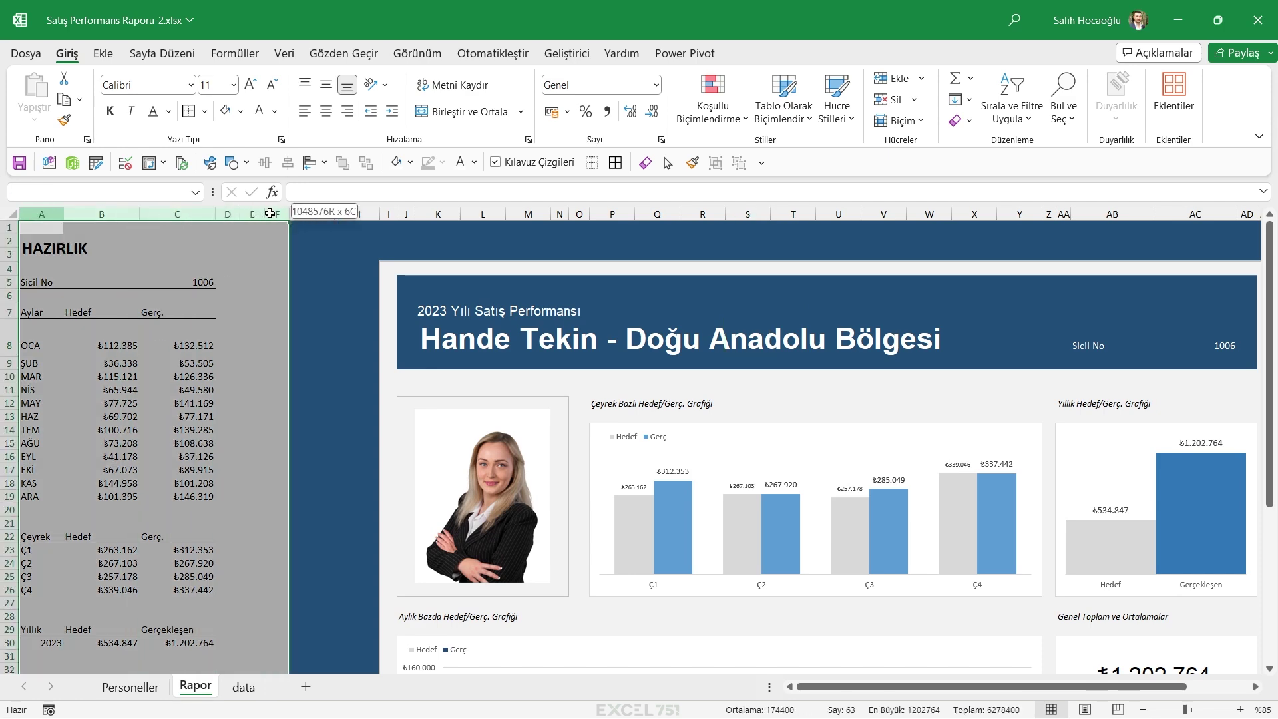
right_click(276, 214)
left_click(354, 510)
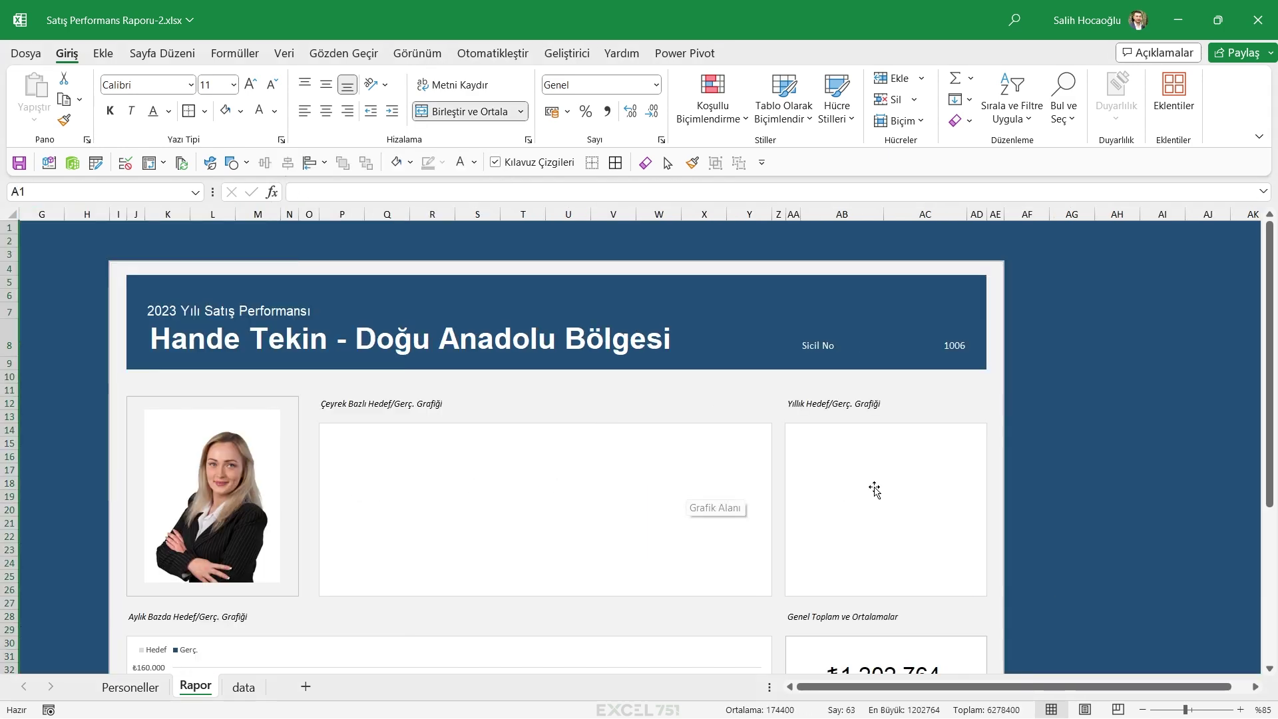
scroll(499, 446, "down", 5)
scroll(500, 447, "up", 2)
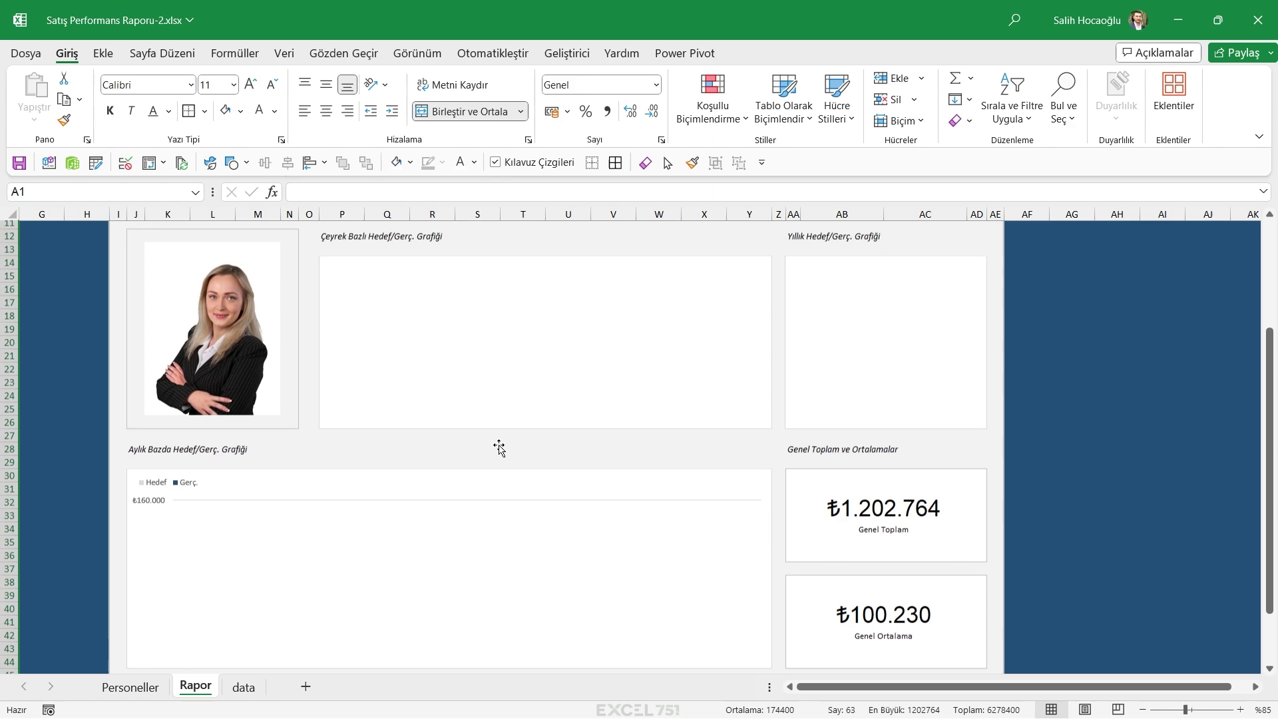
Let the quarterly chart show data from hidden rows and columns
right_click(493, 343)
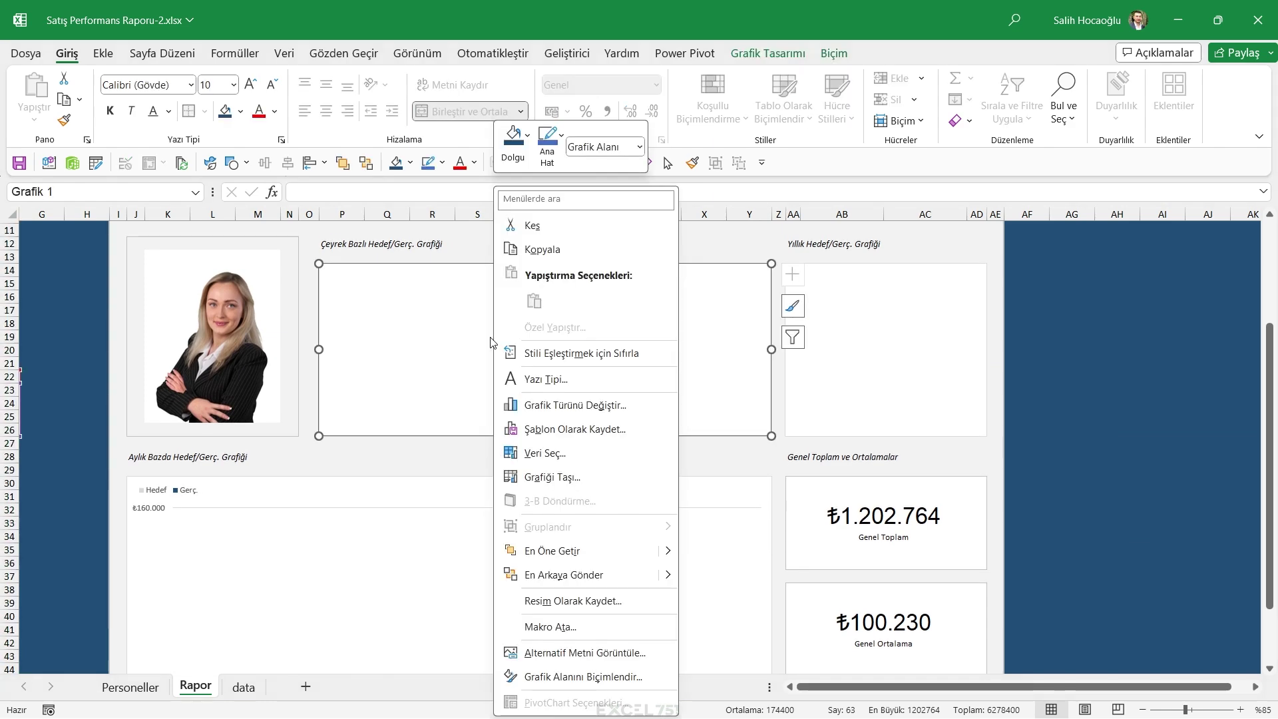
left_click(583, 677)
left_click(1259, 228)
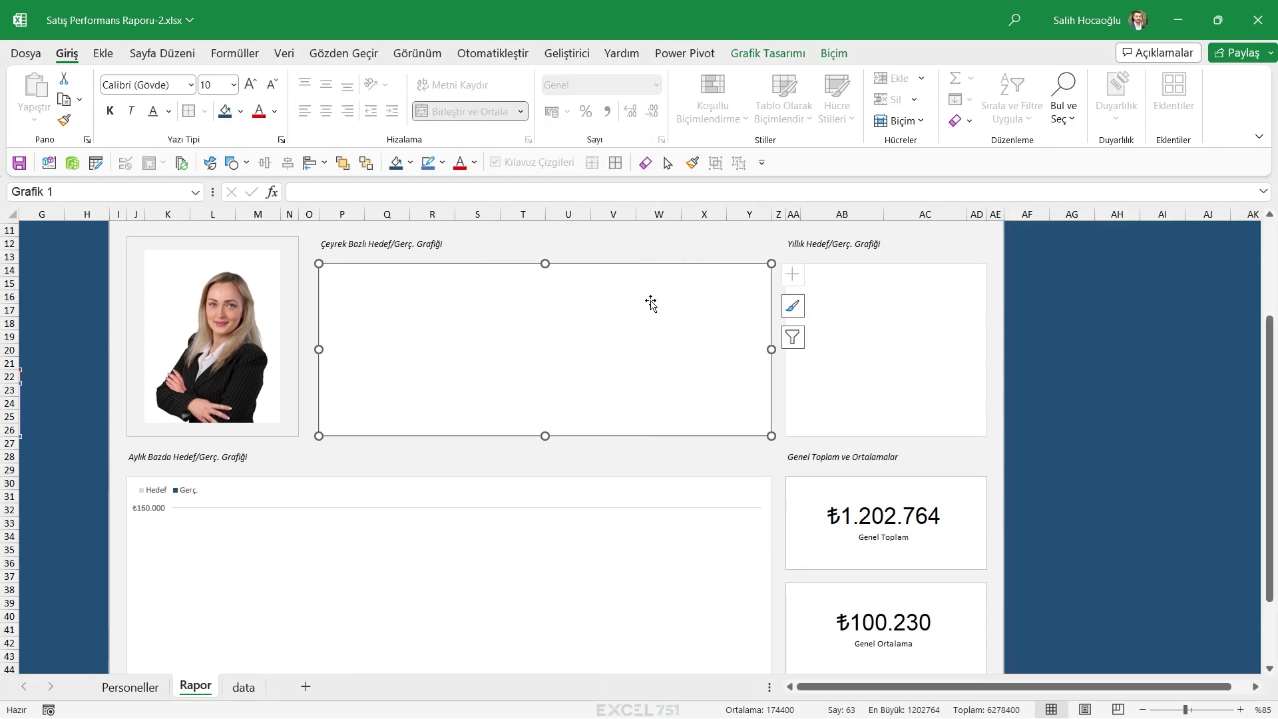
right_click(651, 302)
left_click(725, 462)
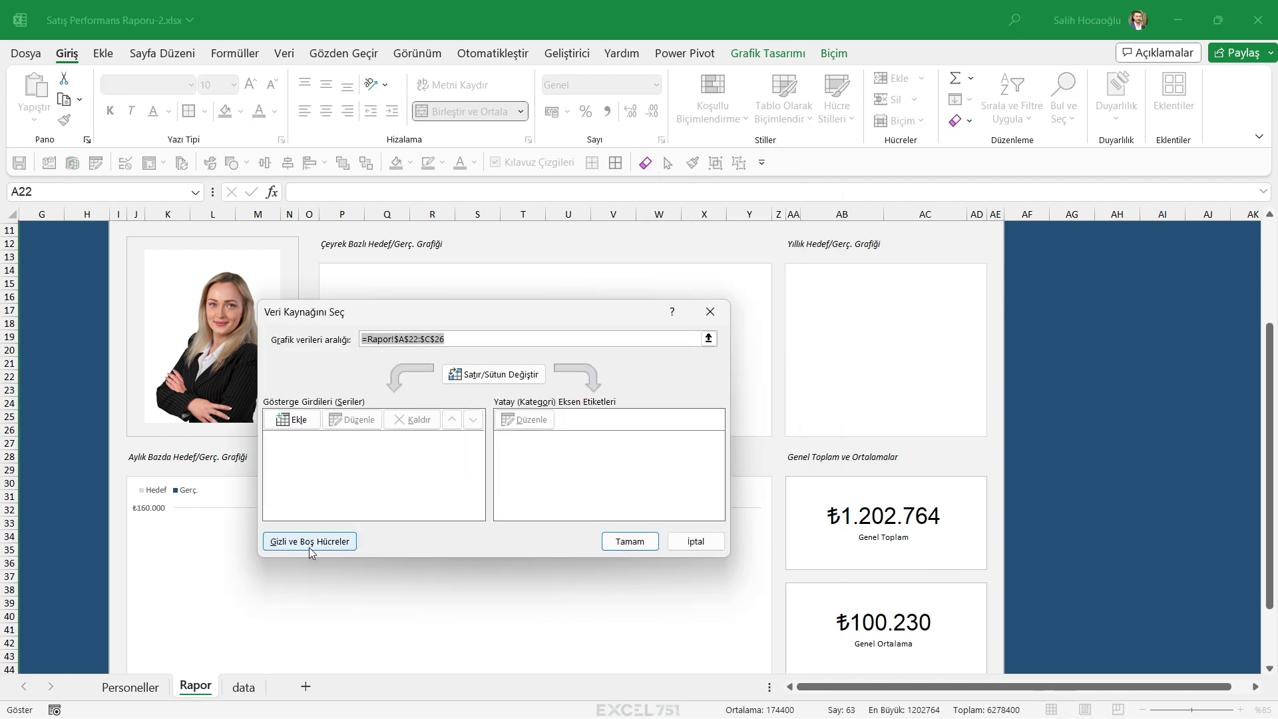
left_click(309, 548)
left_click(383, 464)
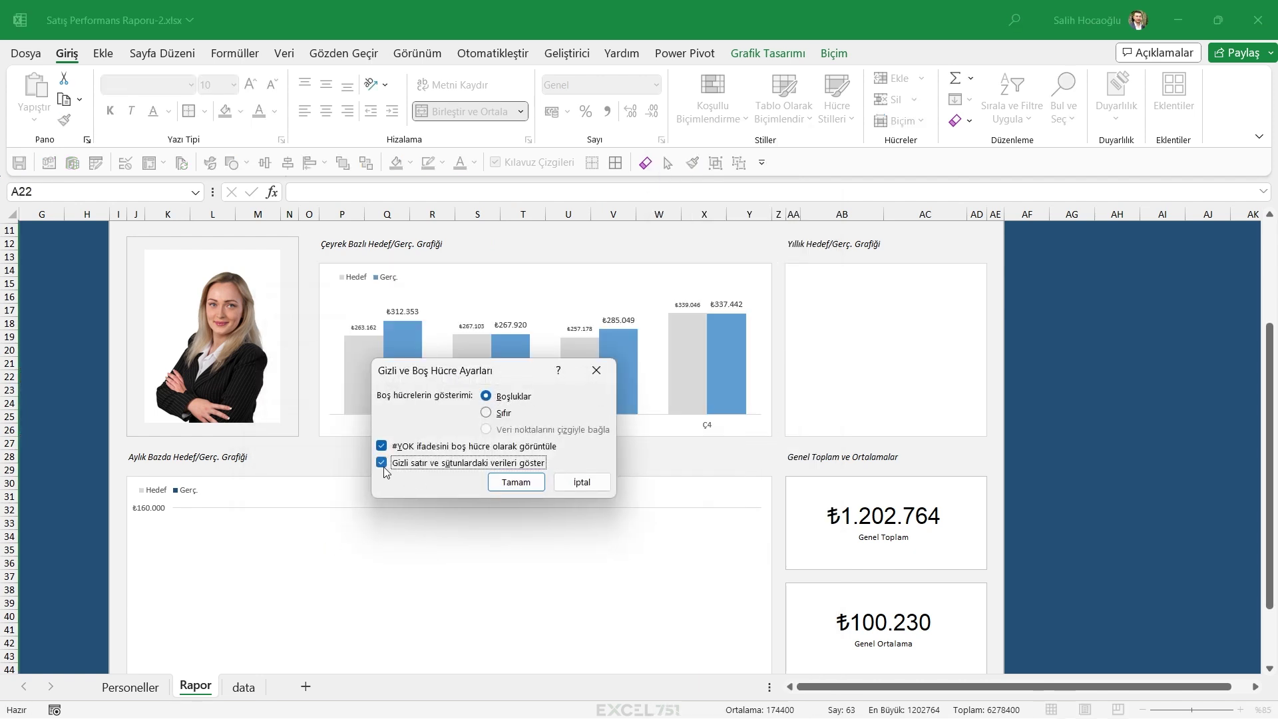
left_click(516, 482)
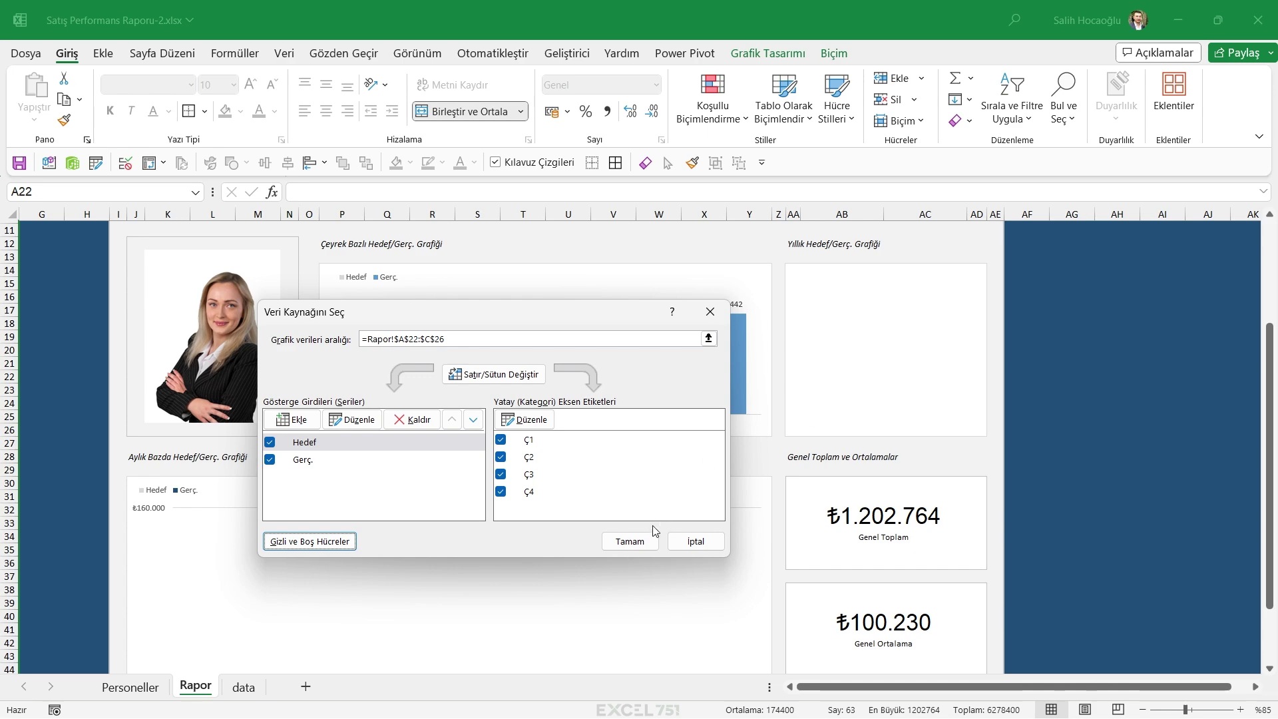
left_click(633, 541)
Let the yearly chart show data from hidden rows and columns
right_click(825, 400)
left_click(866, 452)
left_click(343, 541)
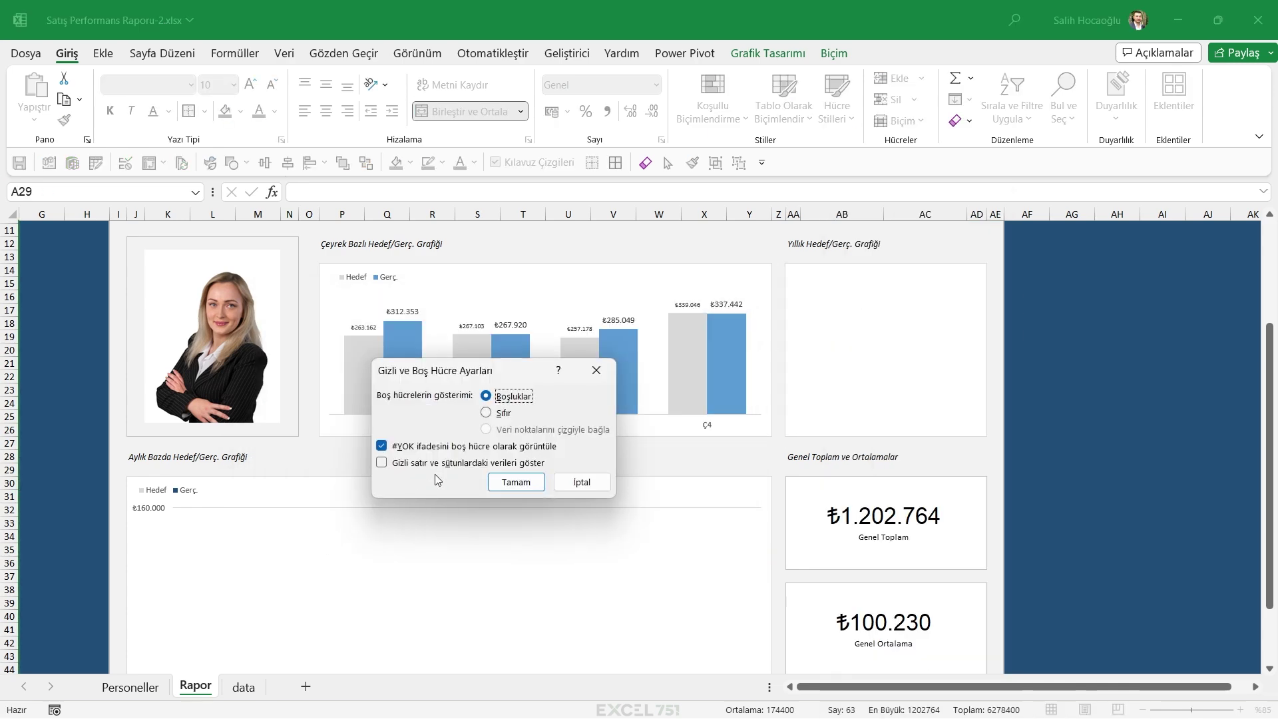
left_click(382, 462)
left_click(506, 482)
key("Return")
Let the monthly chart show data from hidden rows and columns
right_click(365, 564)
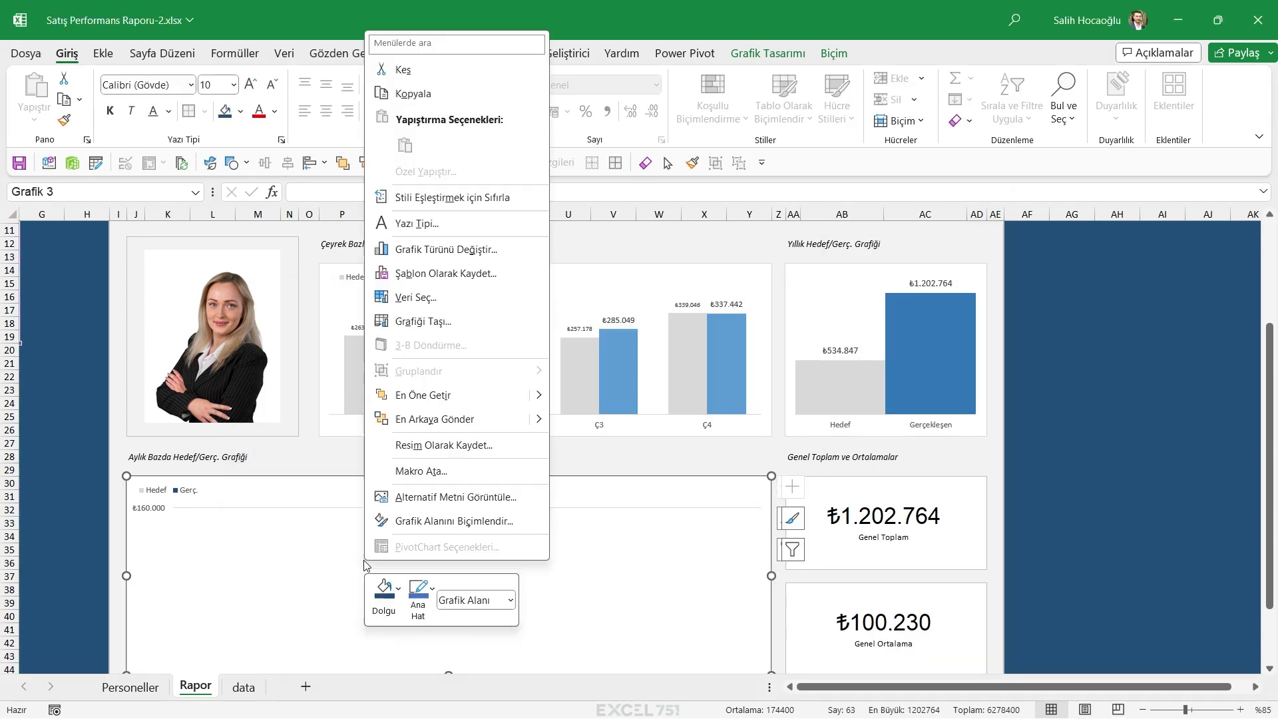
left_click(385, 589)
key("Escape")
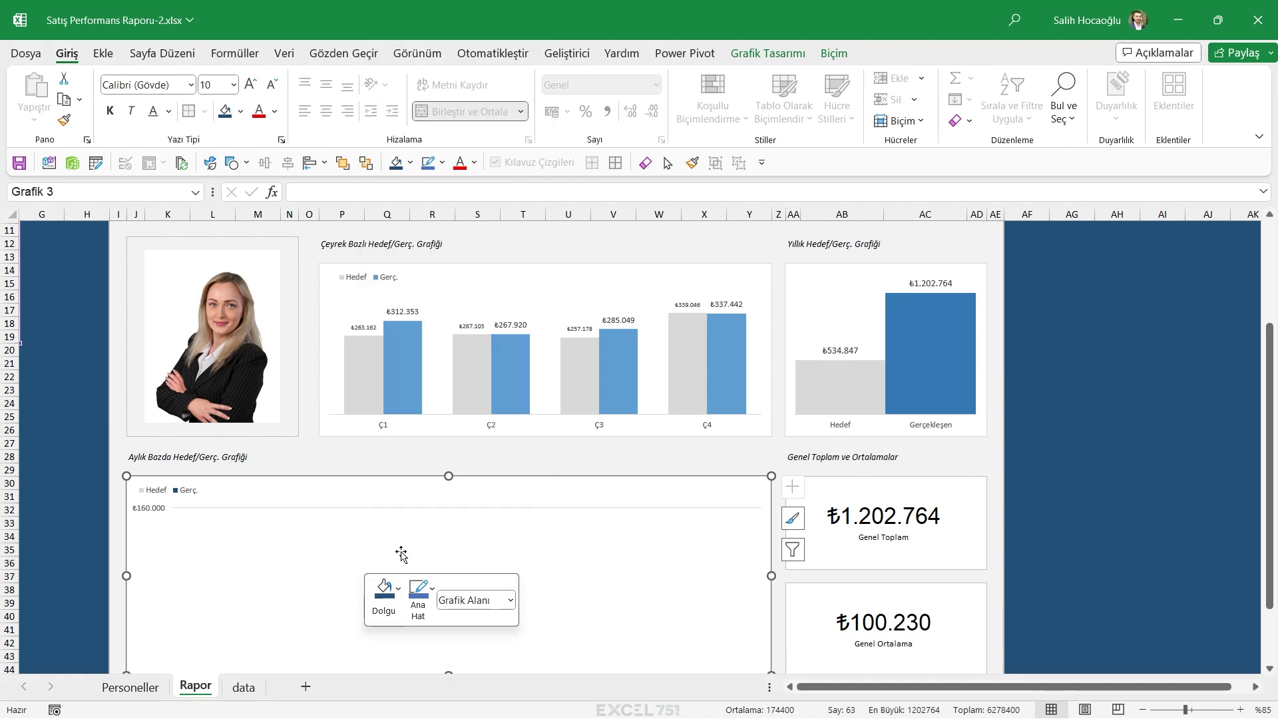
right_click(403, 549)
left_click(484, 273)
left_click(320, 534)
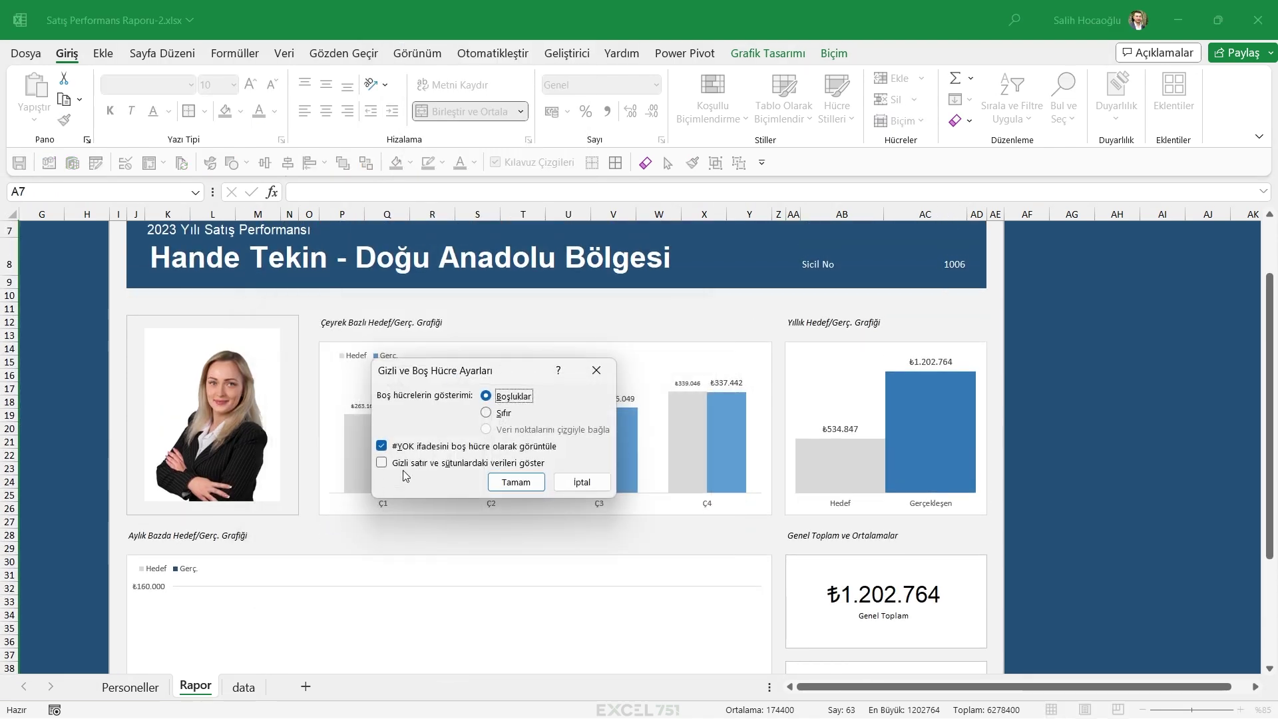
left_click(402, 462)
left_click(516, 482)
key("Return")
left_click(1022, 484)
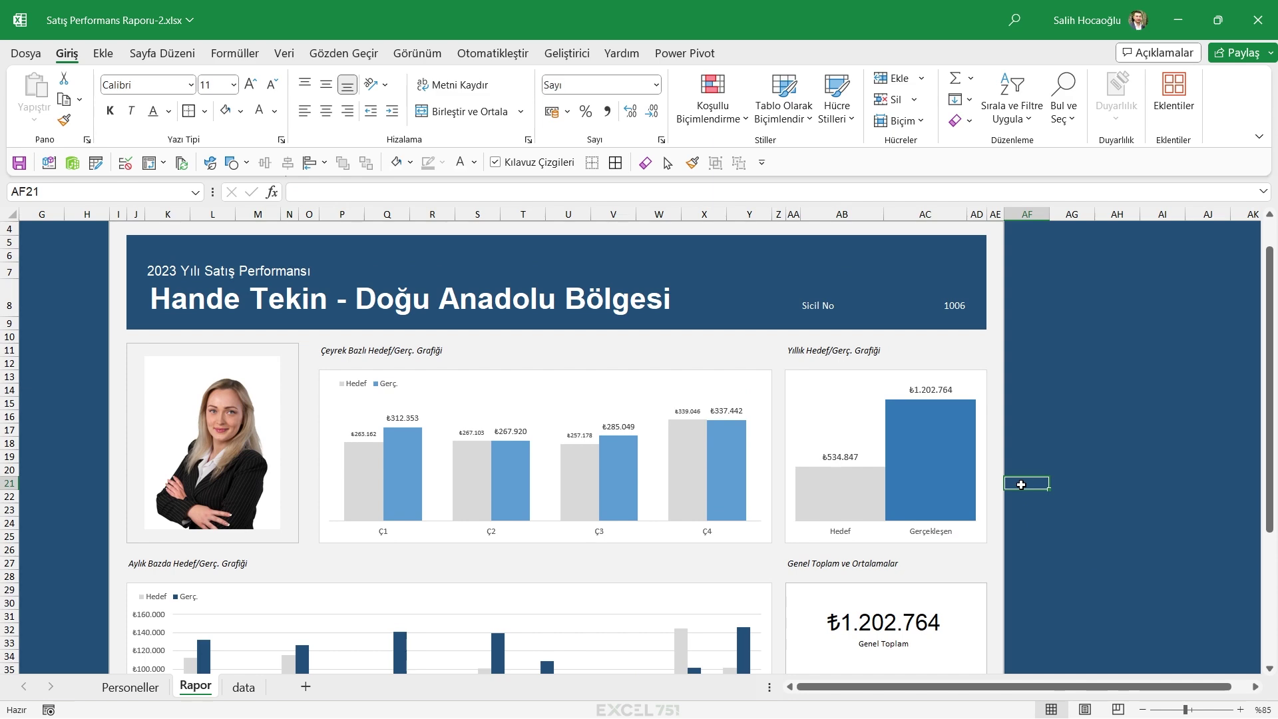
In full-screen view, switch the Sicil No dropdown to other employees to test the report
key("ctrl+shift+F1")
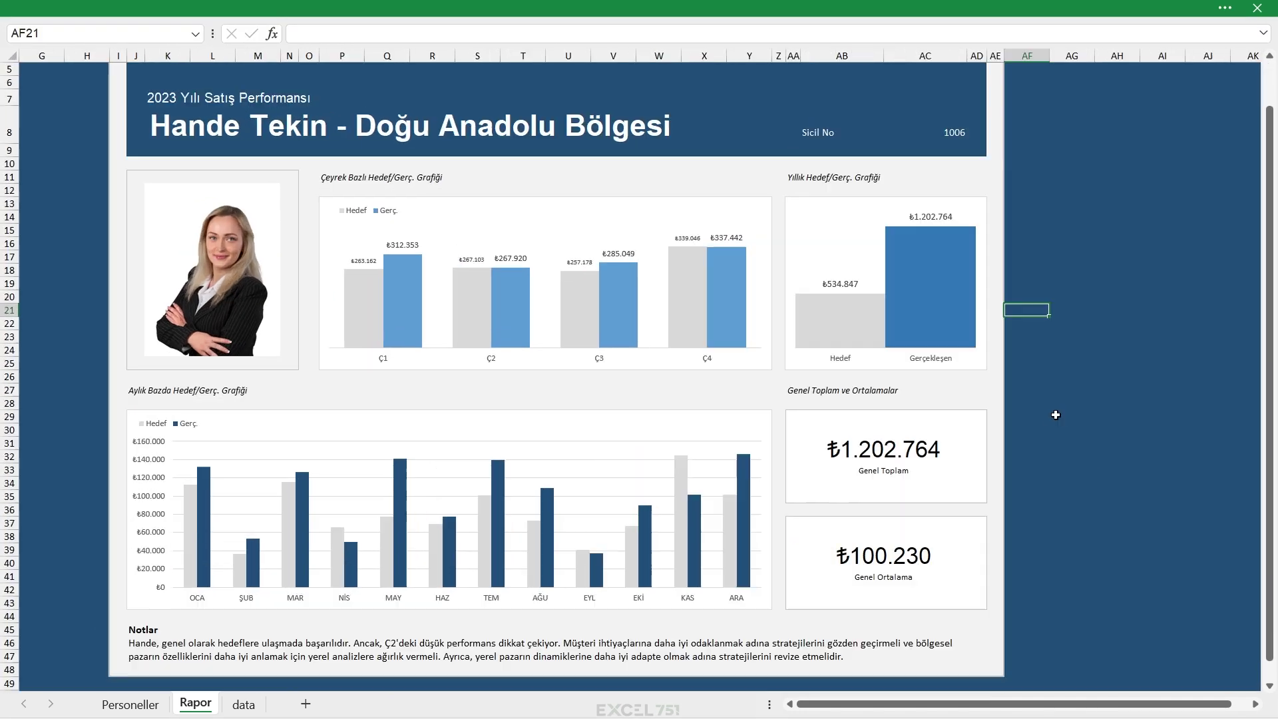
scroll(1199, 373, "up", 1)
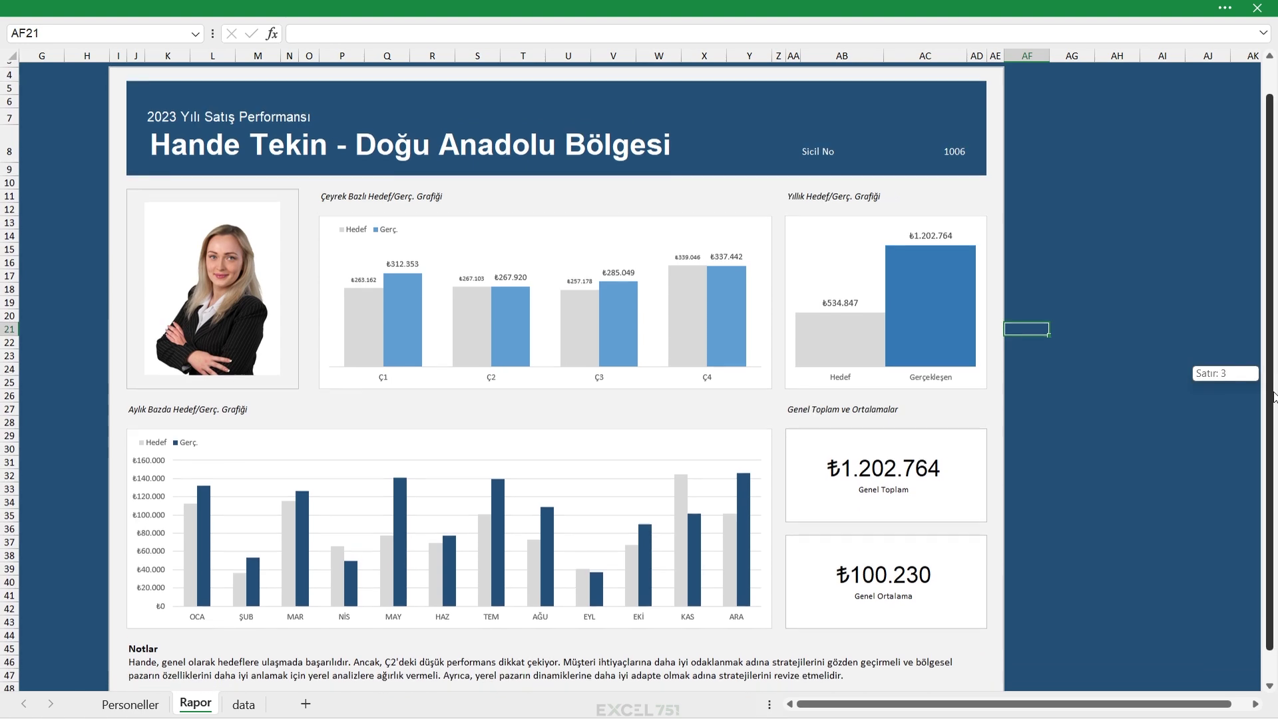
left_click(955, 157)
left_click(974, 155)
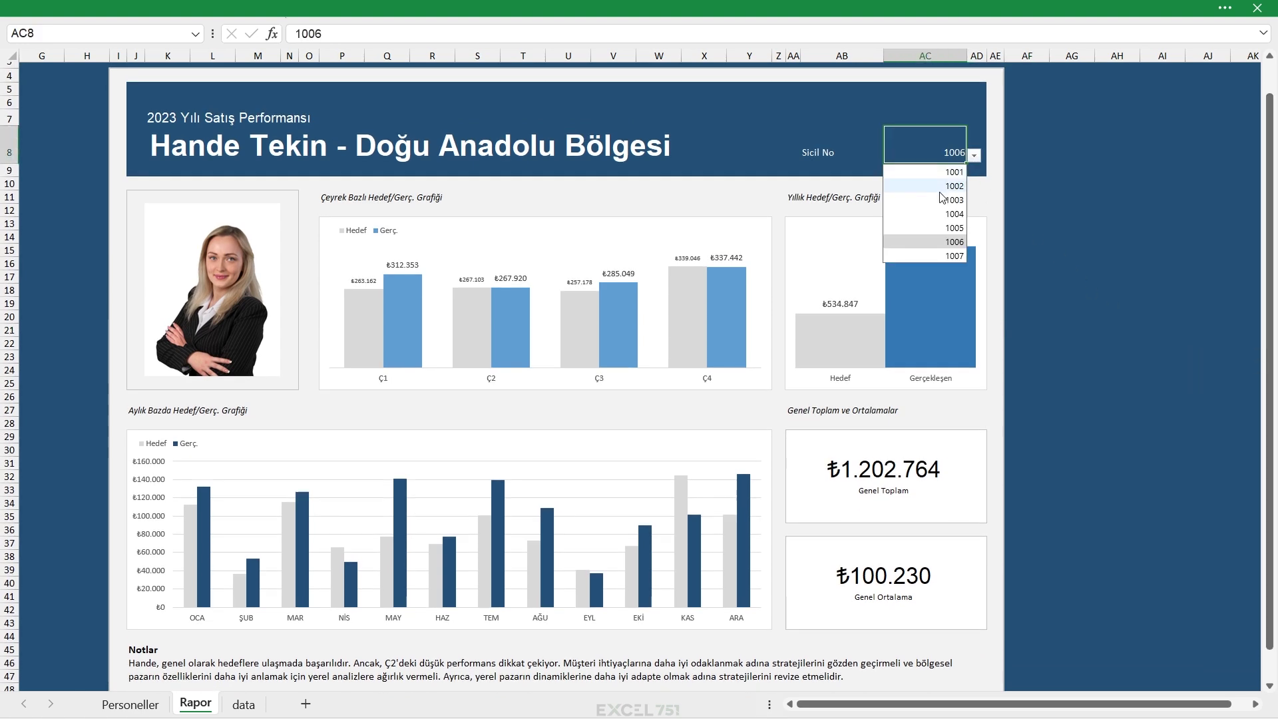
left_click(926, 191)
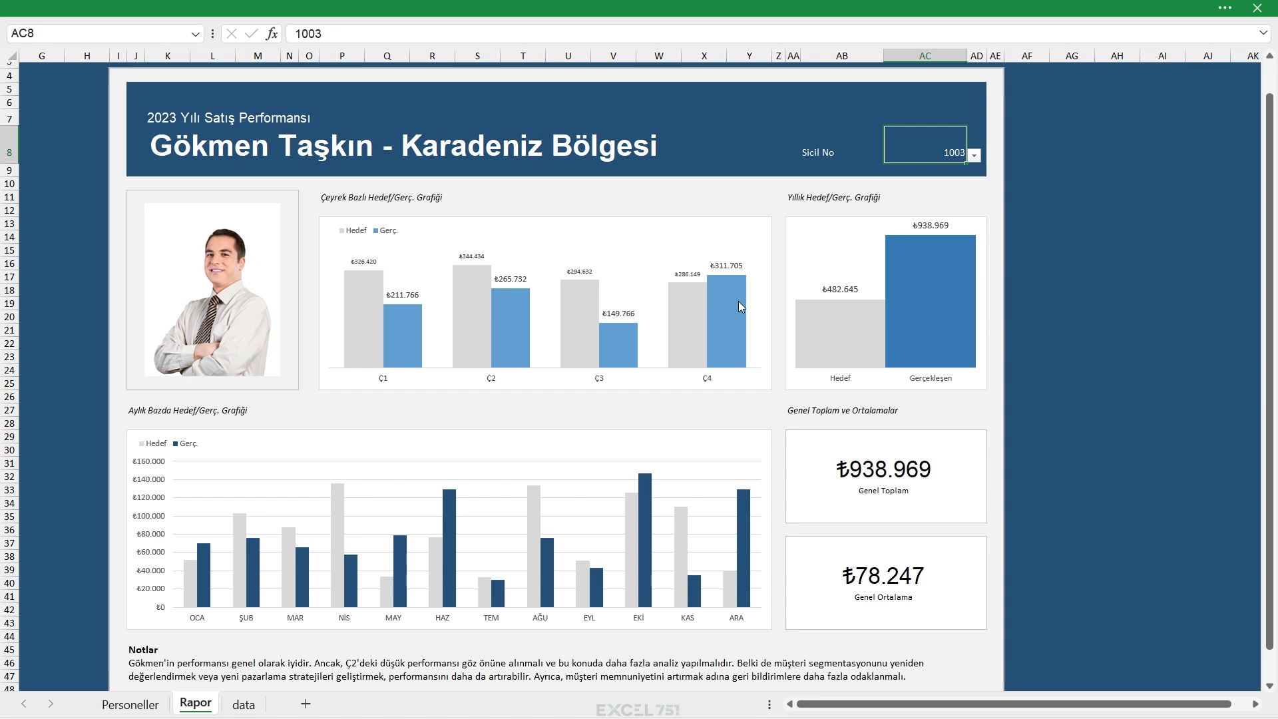
left_click(974, 156)
left_click(954, 212)
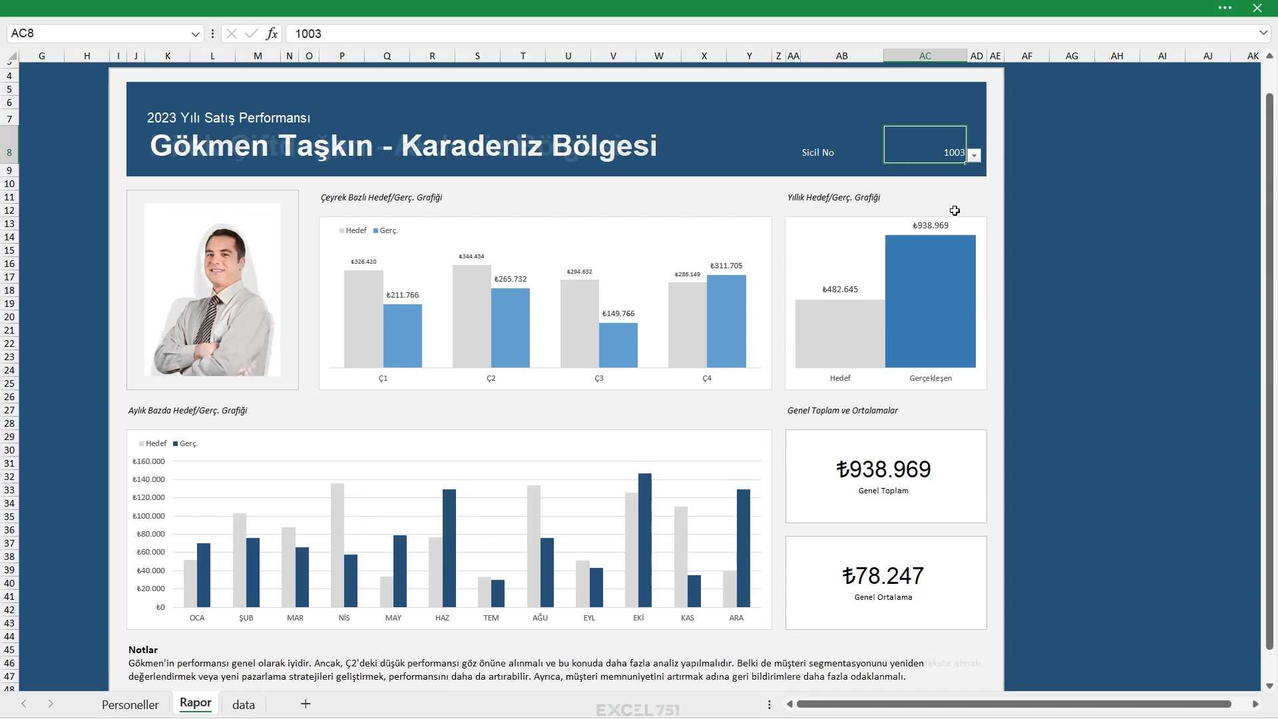
Select cells AC11 and AD11 beside the yearly chart title, ending on AC11
left_click(955, 198)
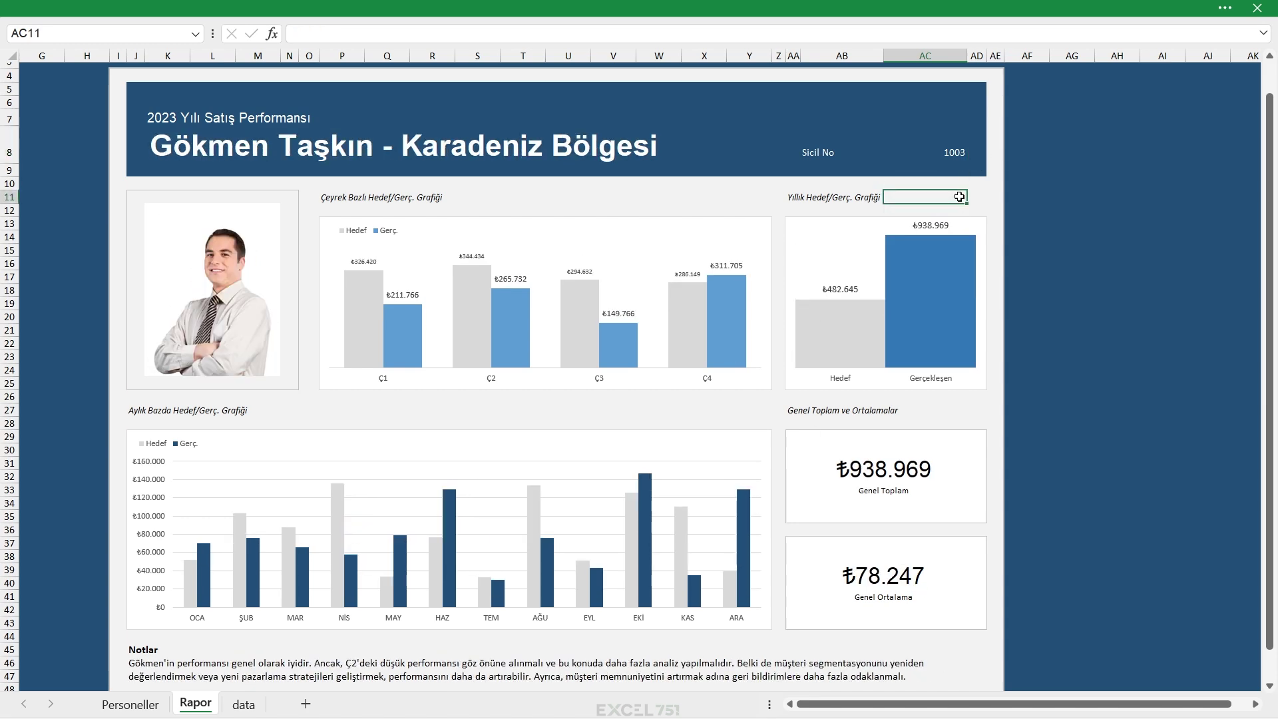
key("Right")
left_click_drag(941, 199, 971, 197)
left_click(827, 199)
left_click(938, 200)
Exit full-screen view and unhide the hidden helper columns A–F
key("ctrl+shift+F1")
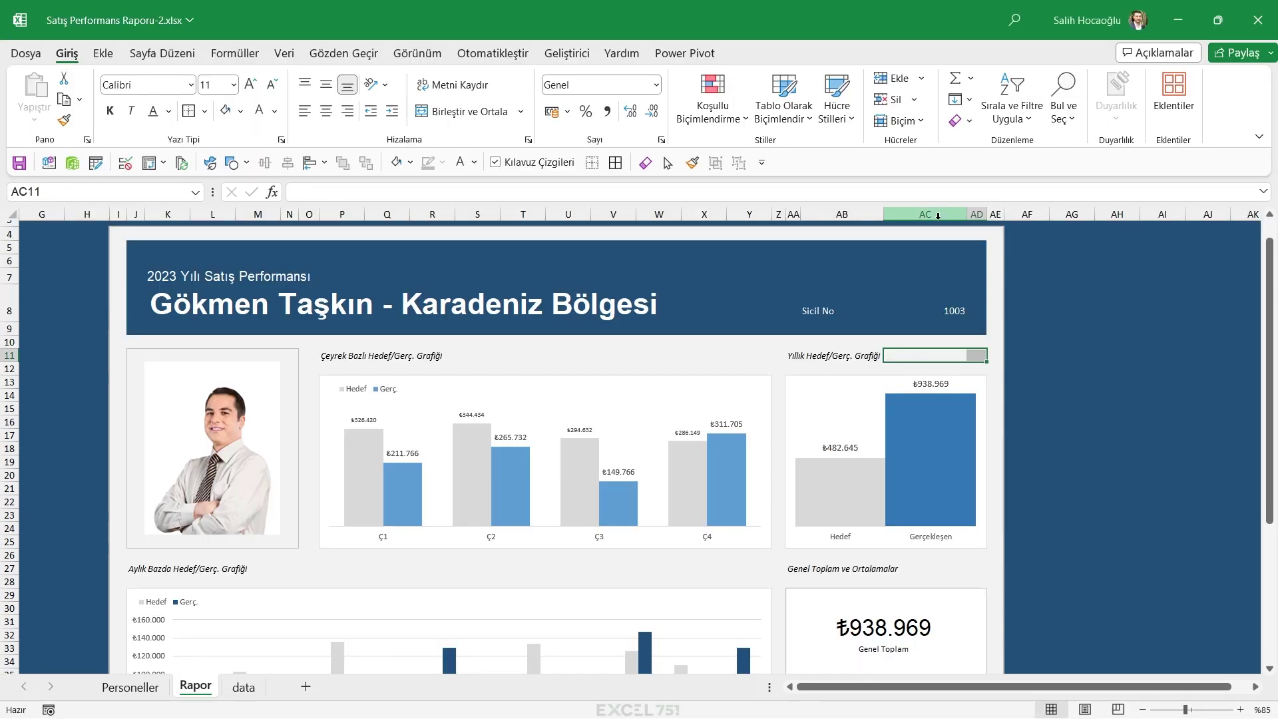
left_click(12, 214)
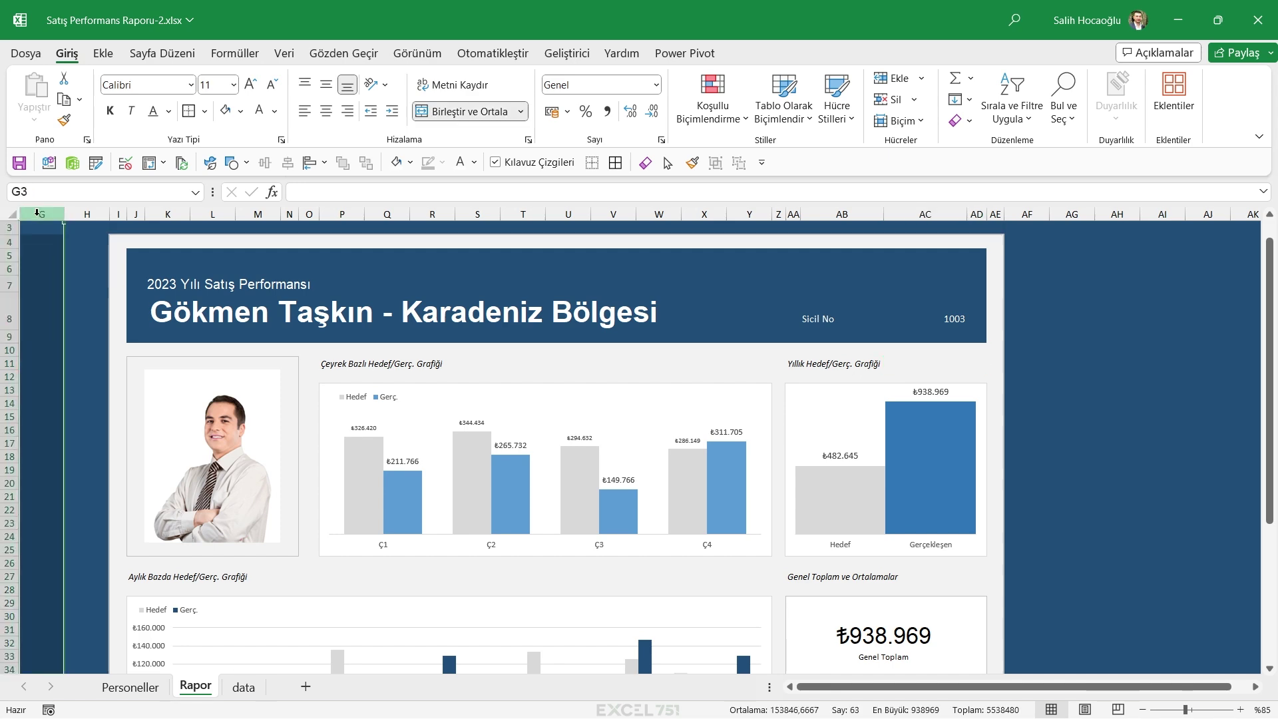
right_click(32, 216)
left_click(100, 528)
Label A32 'Fark' and enter =C30-B30 in B32 to get the actual-minus-target difference
scroll(145, 573, "down", 2)
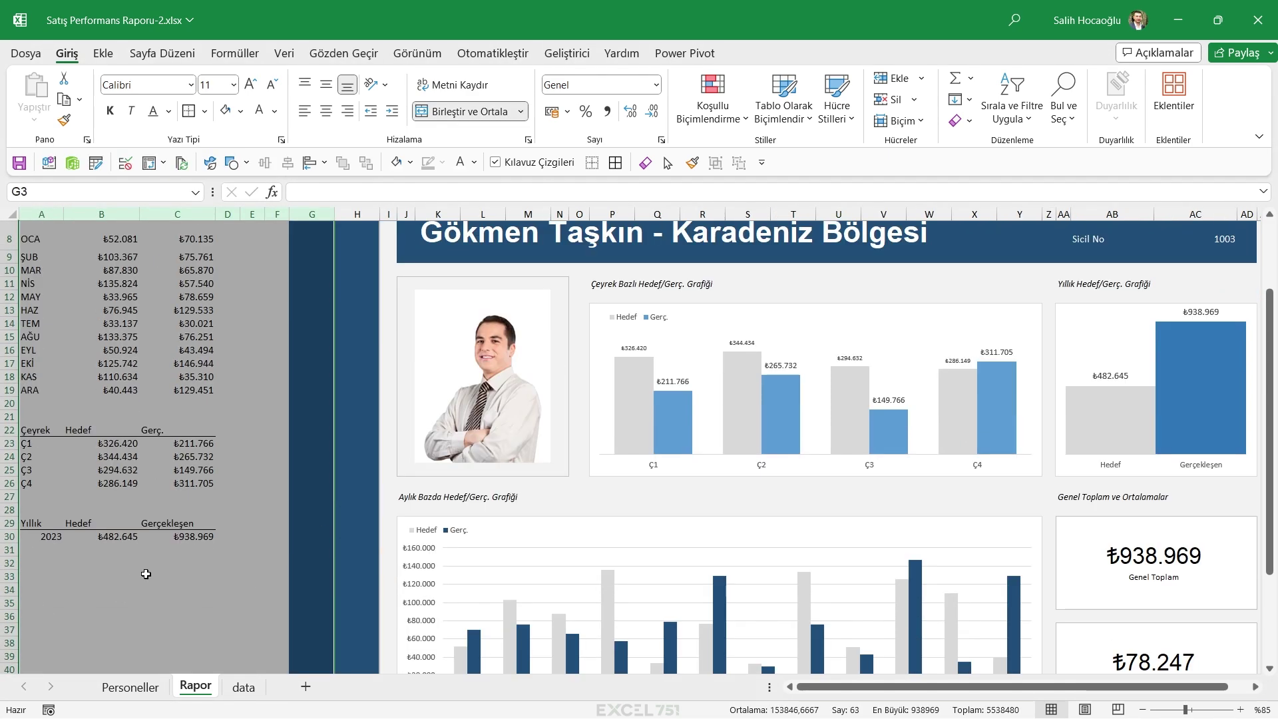
left_click(116, 566)
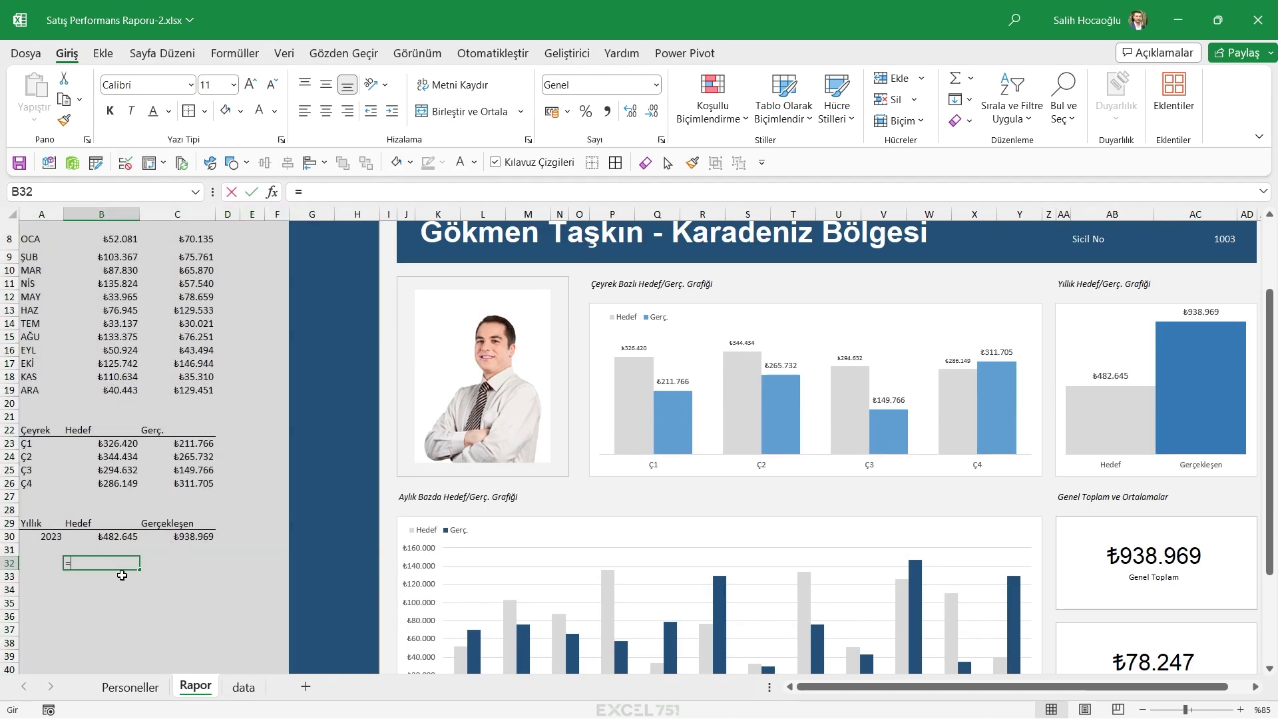
type("=yer")
key("Escape")
key("Left")
type("Fark")
key("Tab")
type("=")
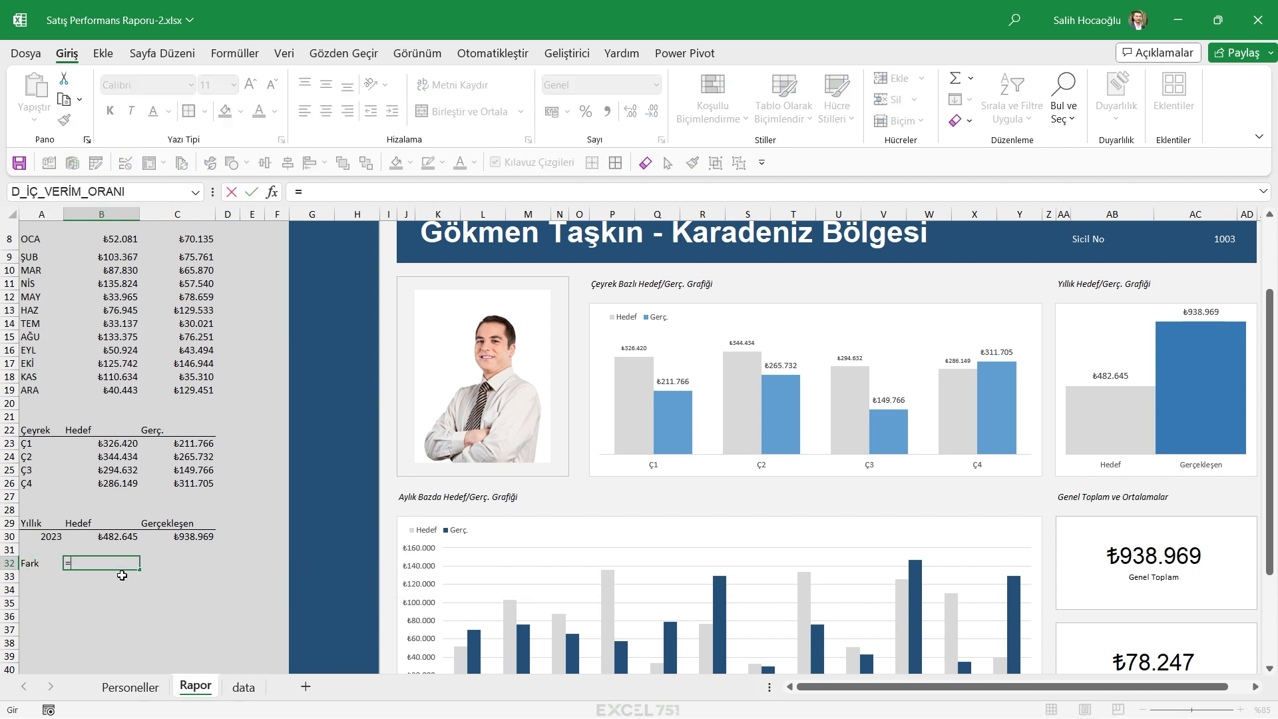
key("Up")
key("Up")
key("Right")
type("-")
key("Left")
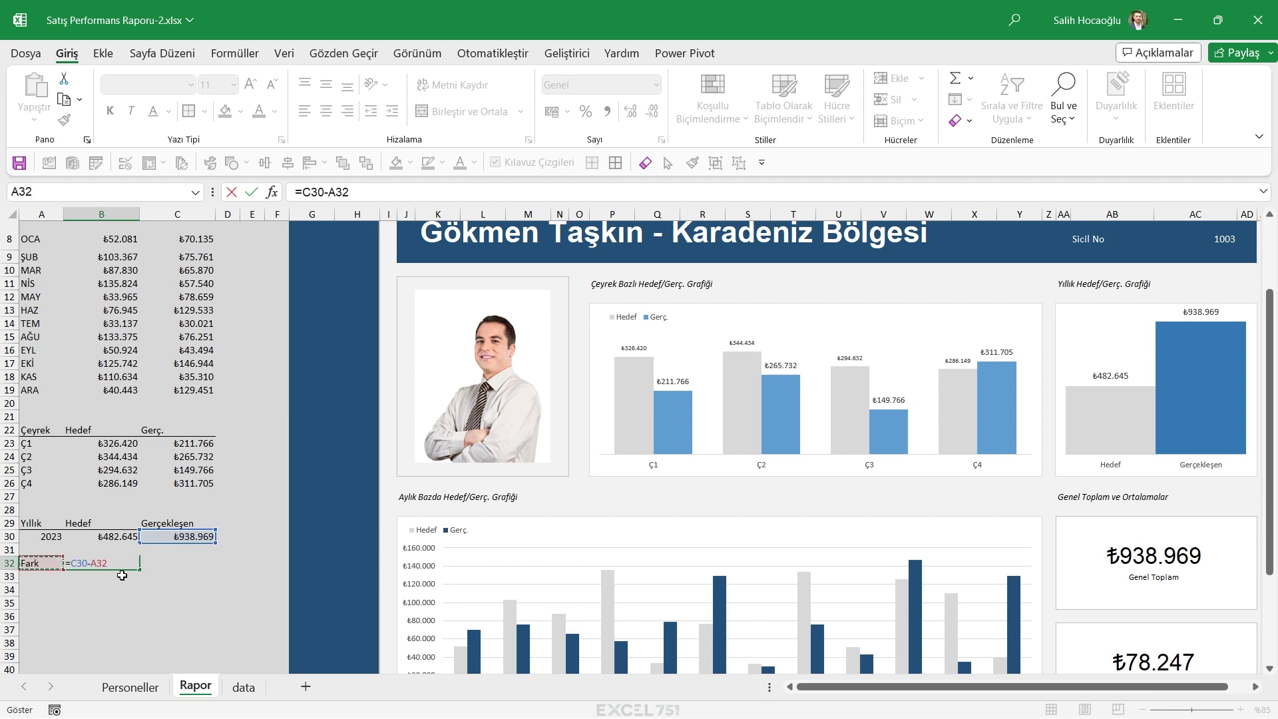
key("Up")
key("Up")
key("Right")
key("Return")
left_click(122, 563)
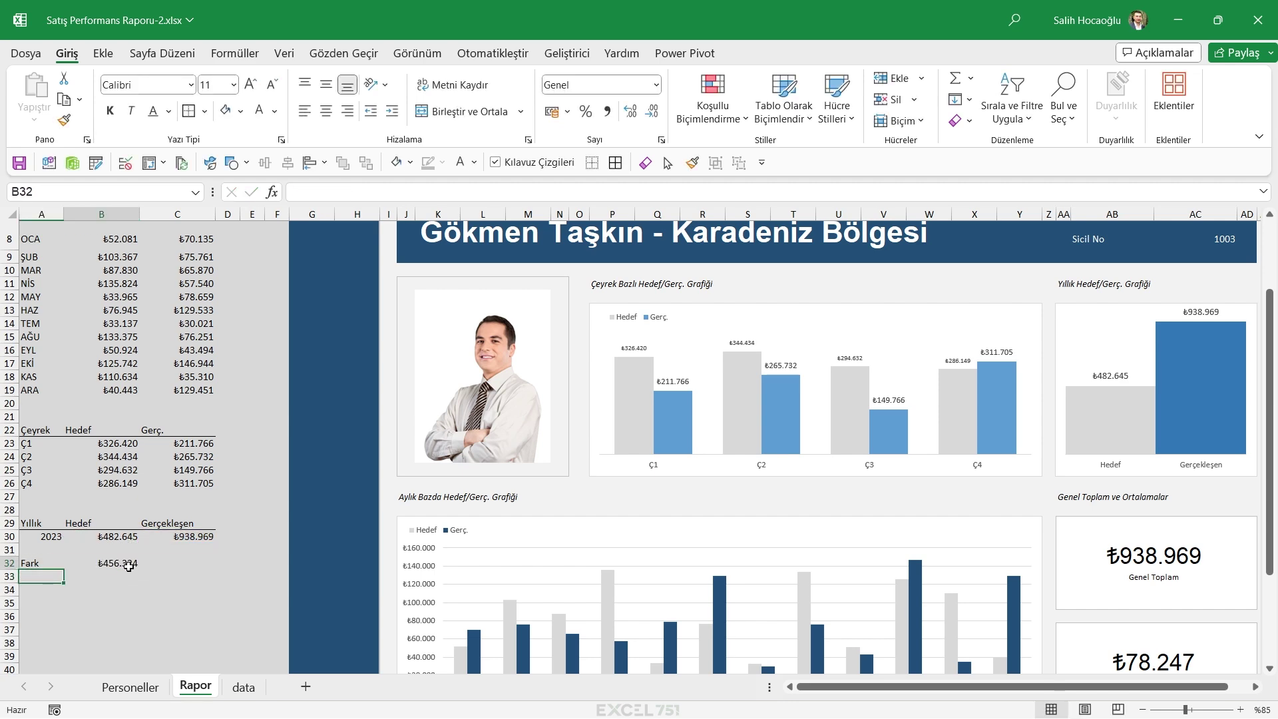
Merge and center AC11:AD11 beside the yearly chart title and link it with =B32
scroll(1061, 647, "right", 3)
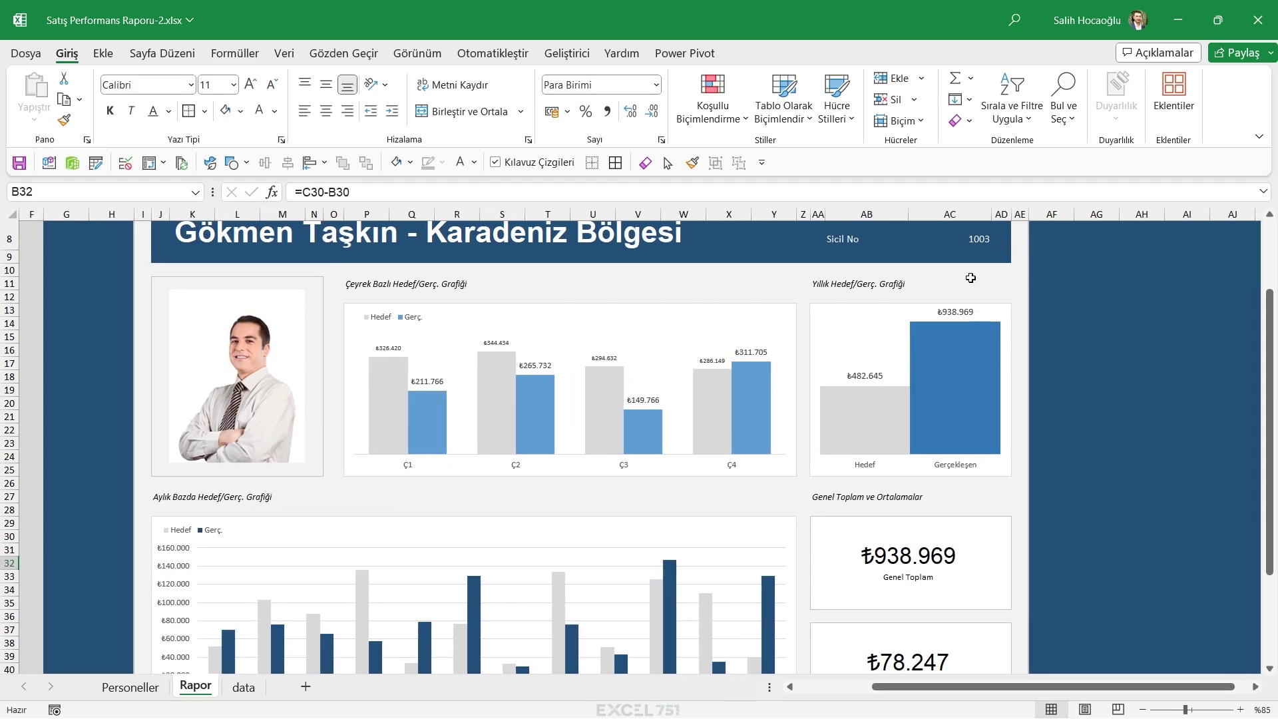
left_click_drag(971, 278, 1002, 284)
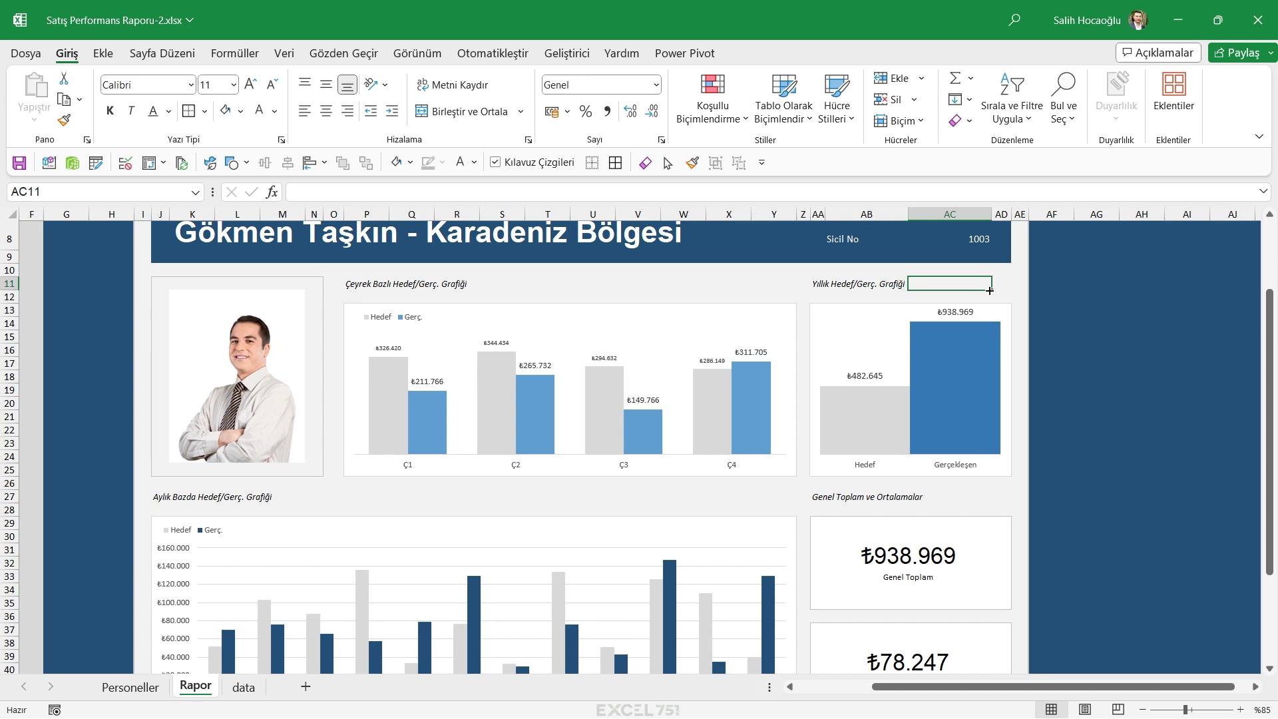
left_click(493, 120)
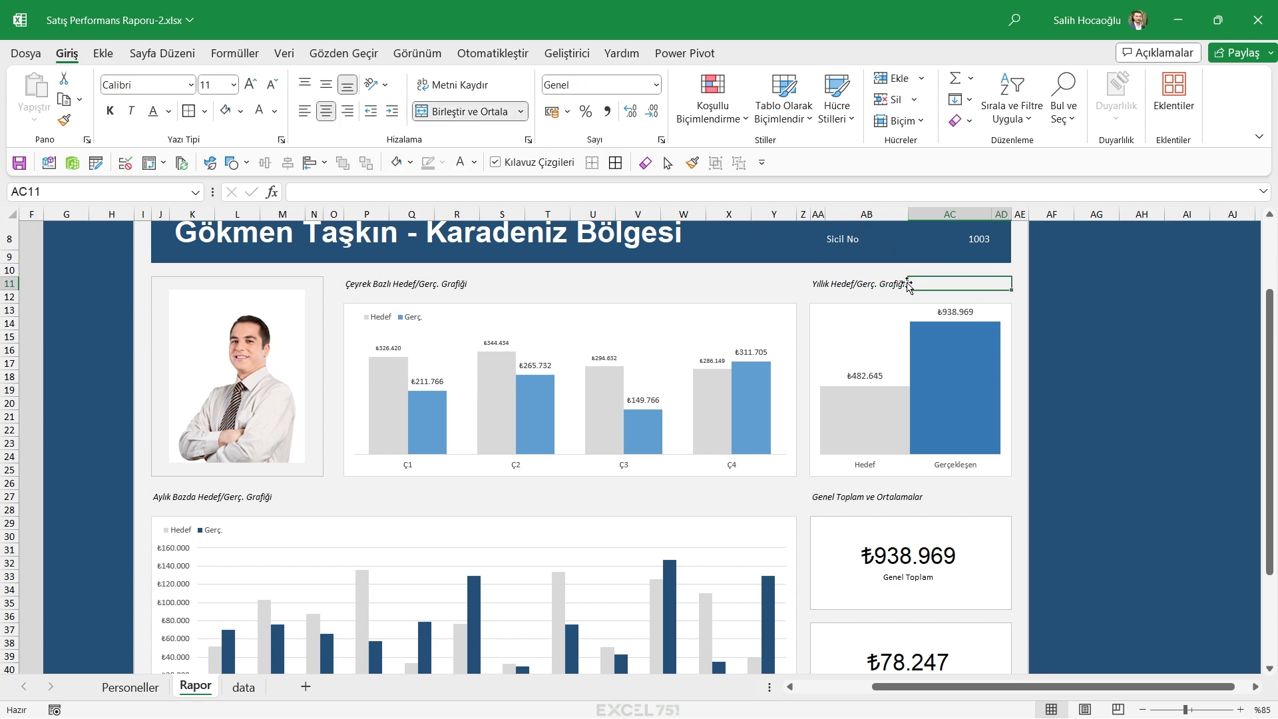
type("=")
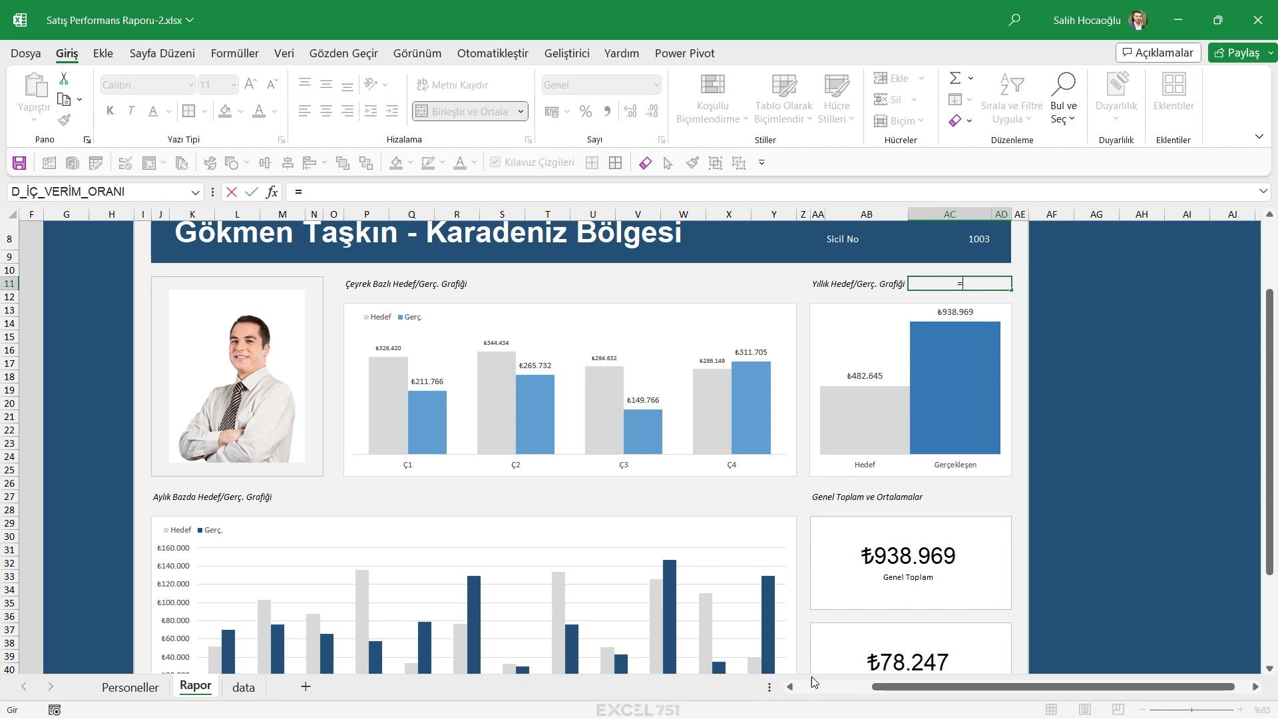
left_click(813, 682)
left_click(118, 563)
key("Return")
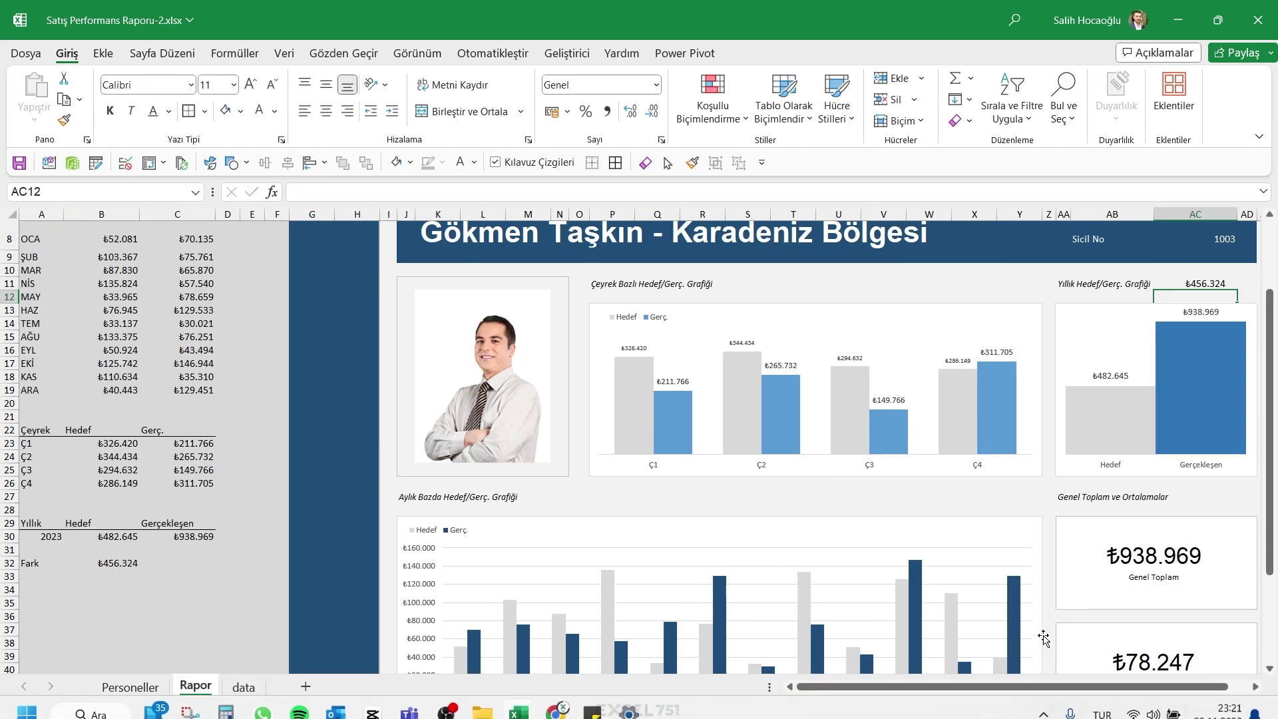
key("Up")
scroll(1210, 304, "up", 2, "ctrl")
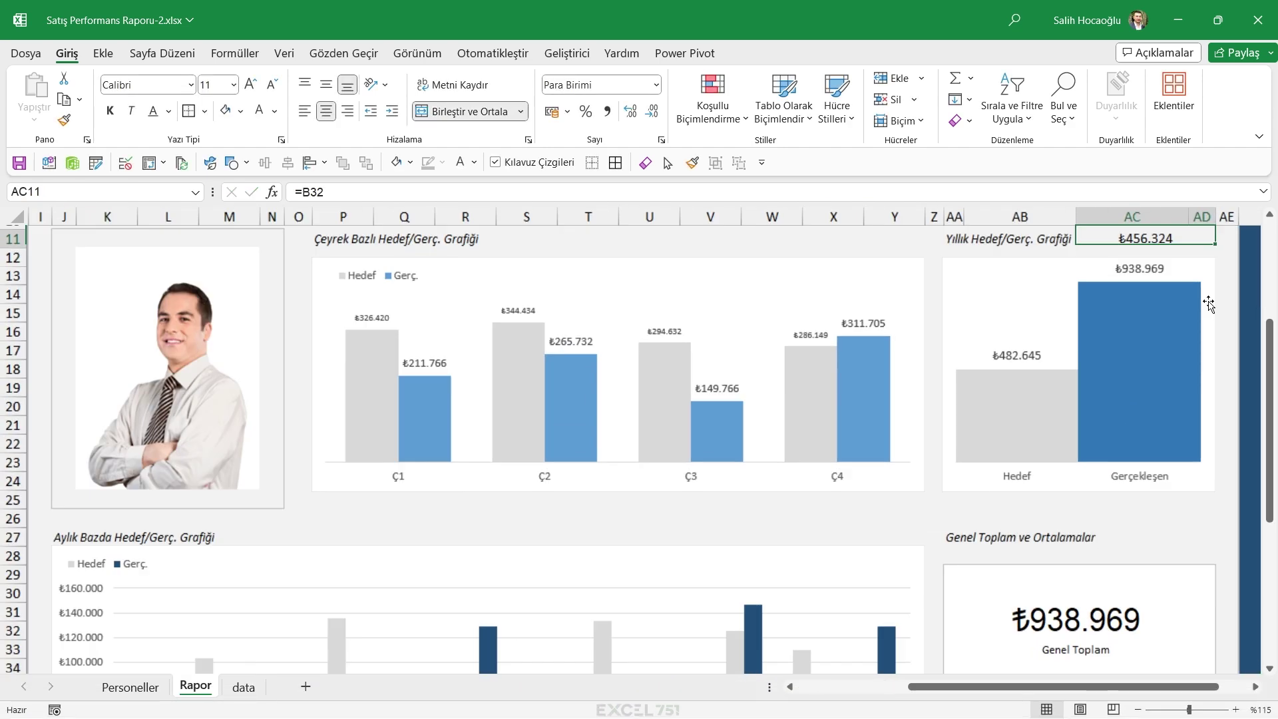
scroll(1210, 304, "up", 2)
Add a Less Than 0 highlight rule to AC11 using a custom red font format
left_click(712, 110)
mouse_move(763, 152)
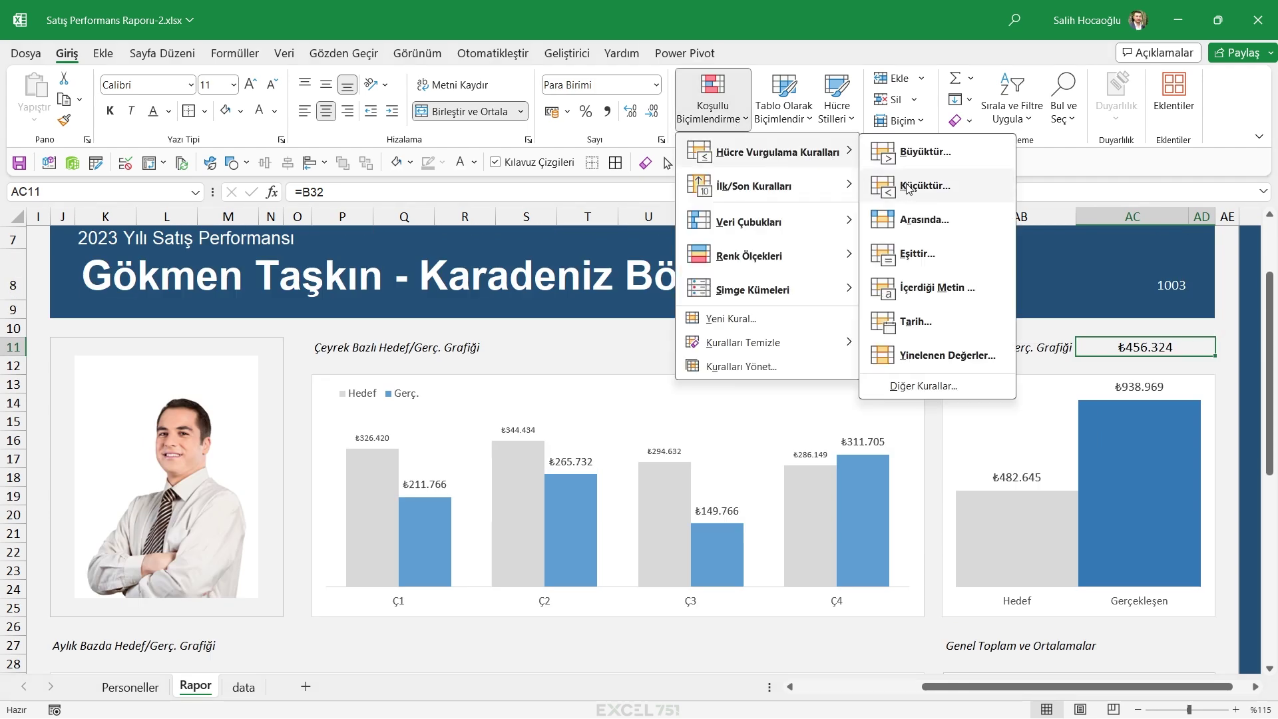
left_click(933, 186)
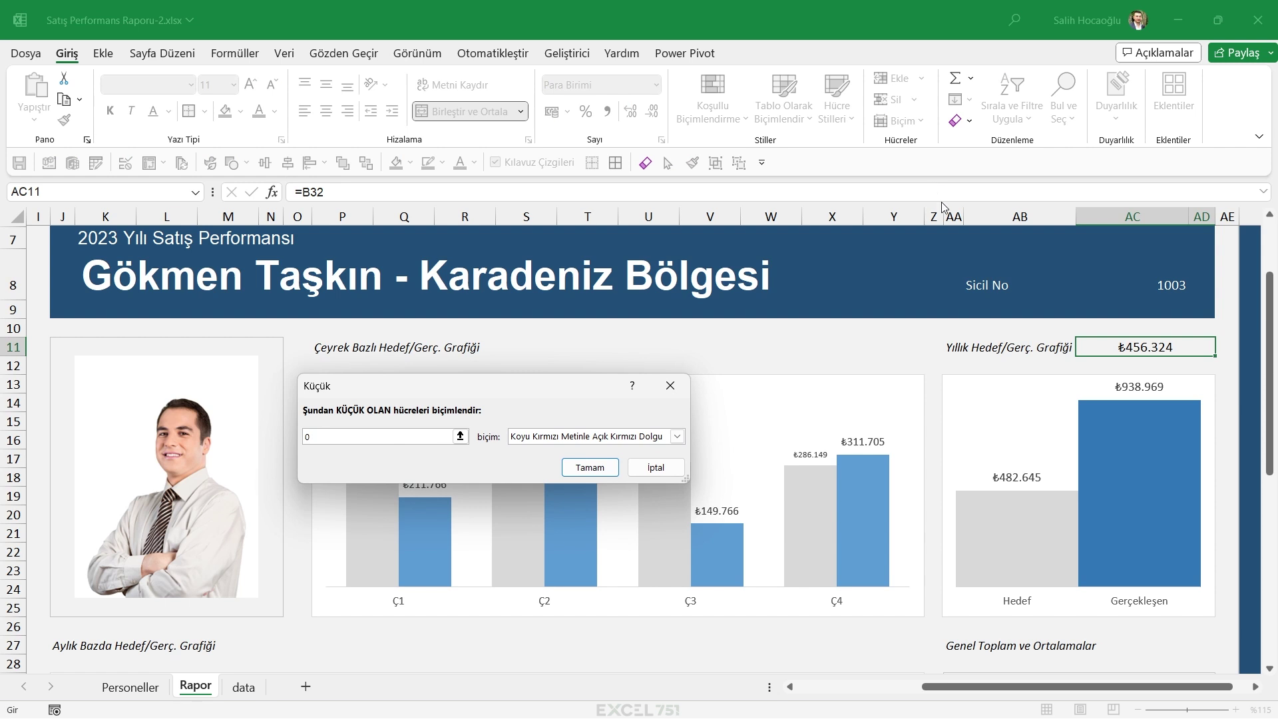
left_click(678, 436)
left_click(567, 531)
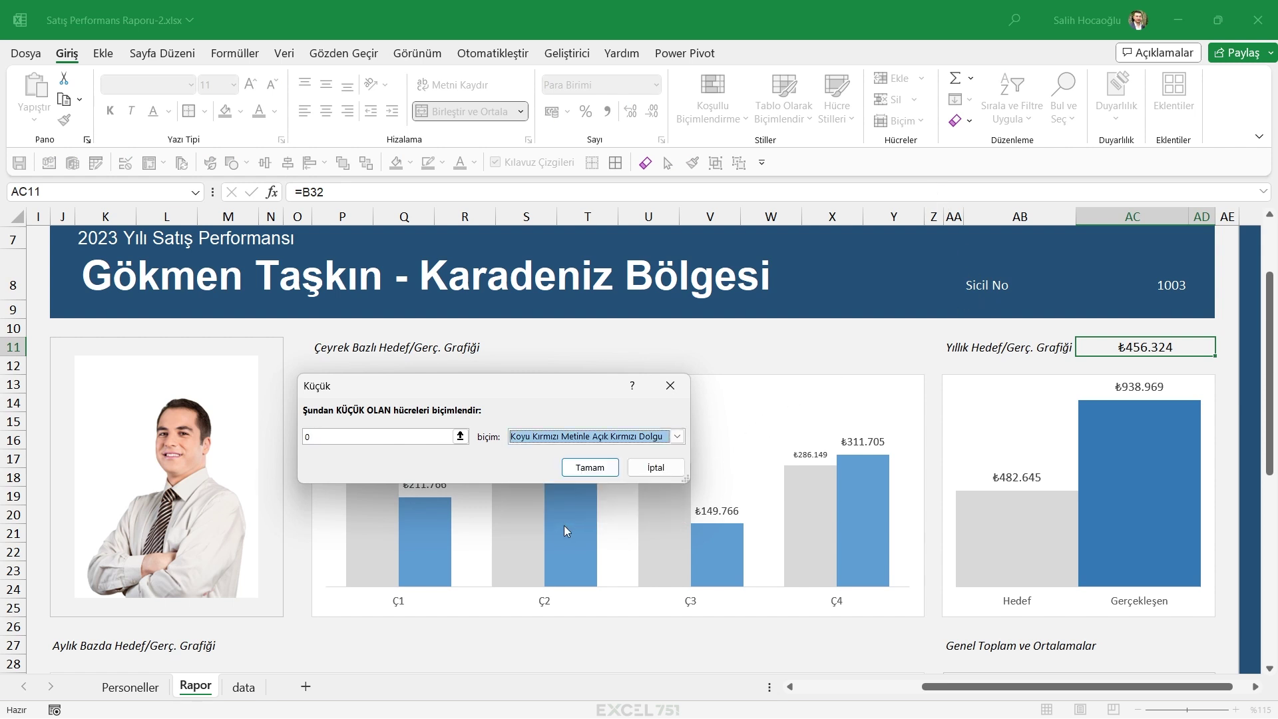
left_click(676, 438)
left_click(559, 361)
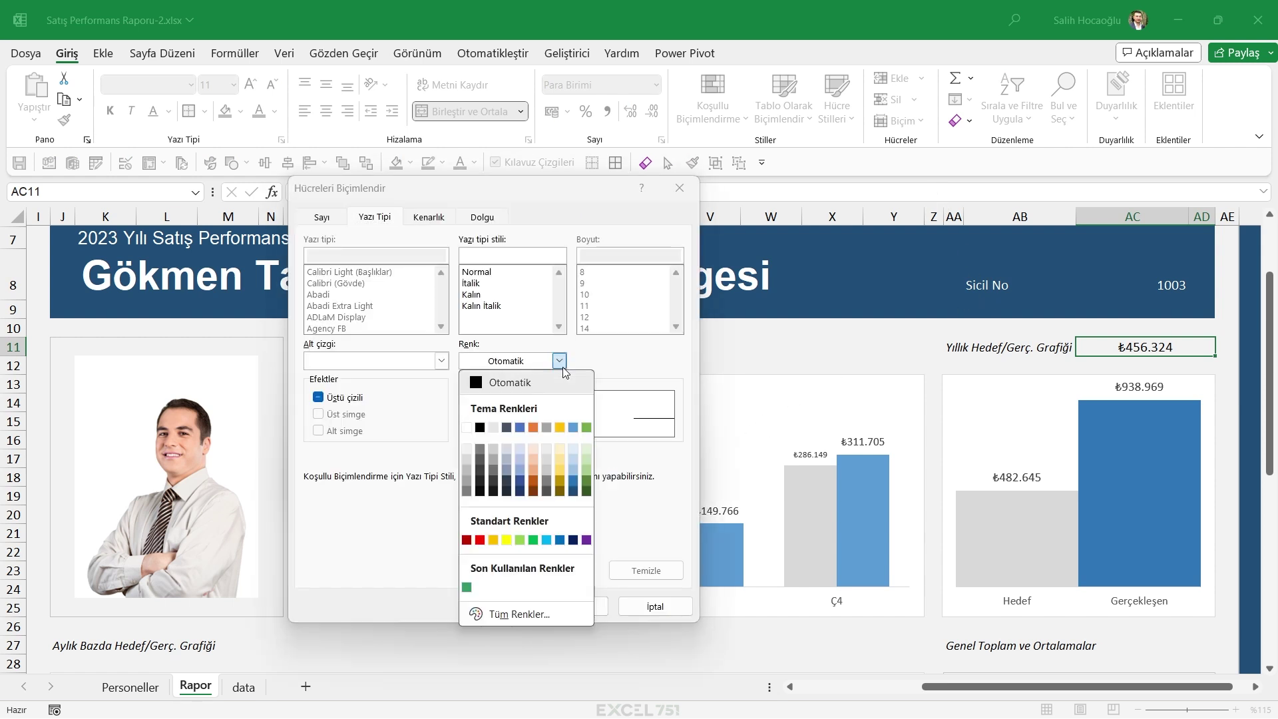
left_click(478, 540)
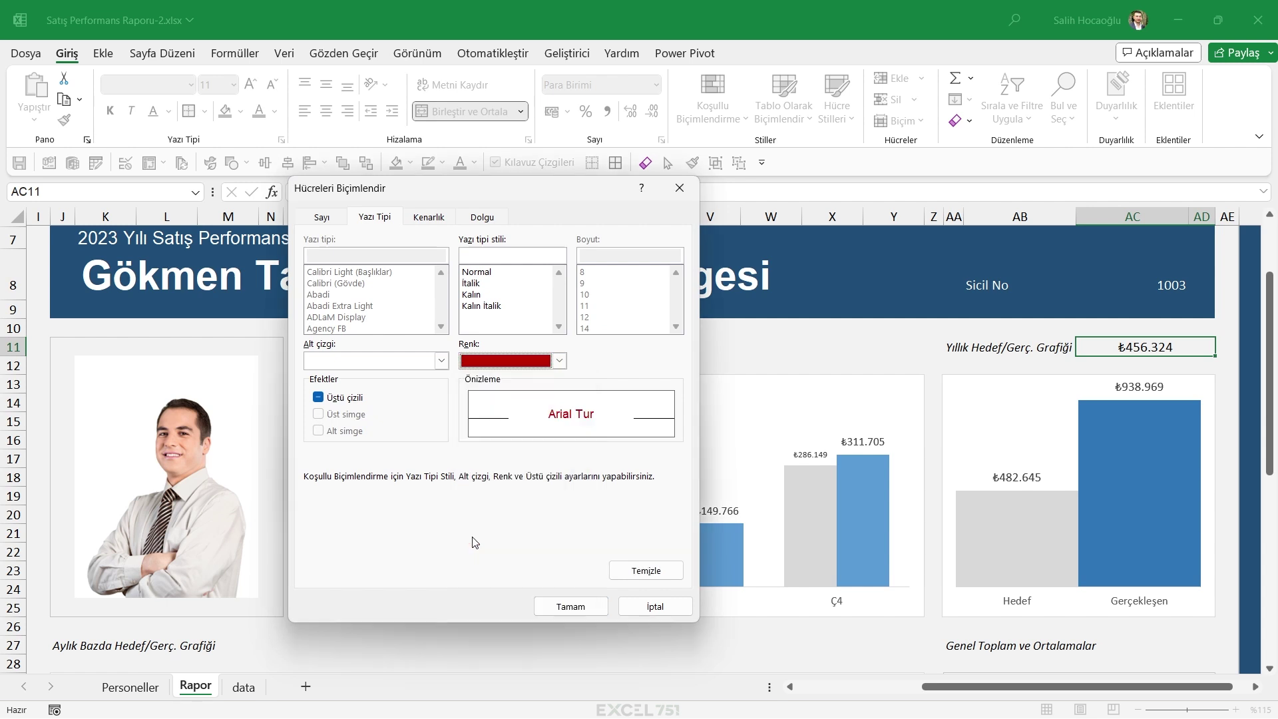
left_click(578, 606)
left_click(590, 467)
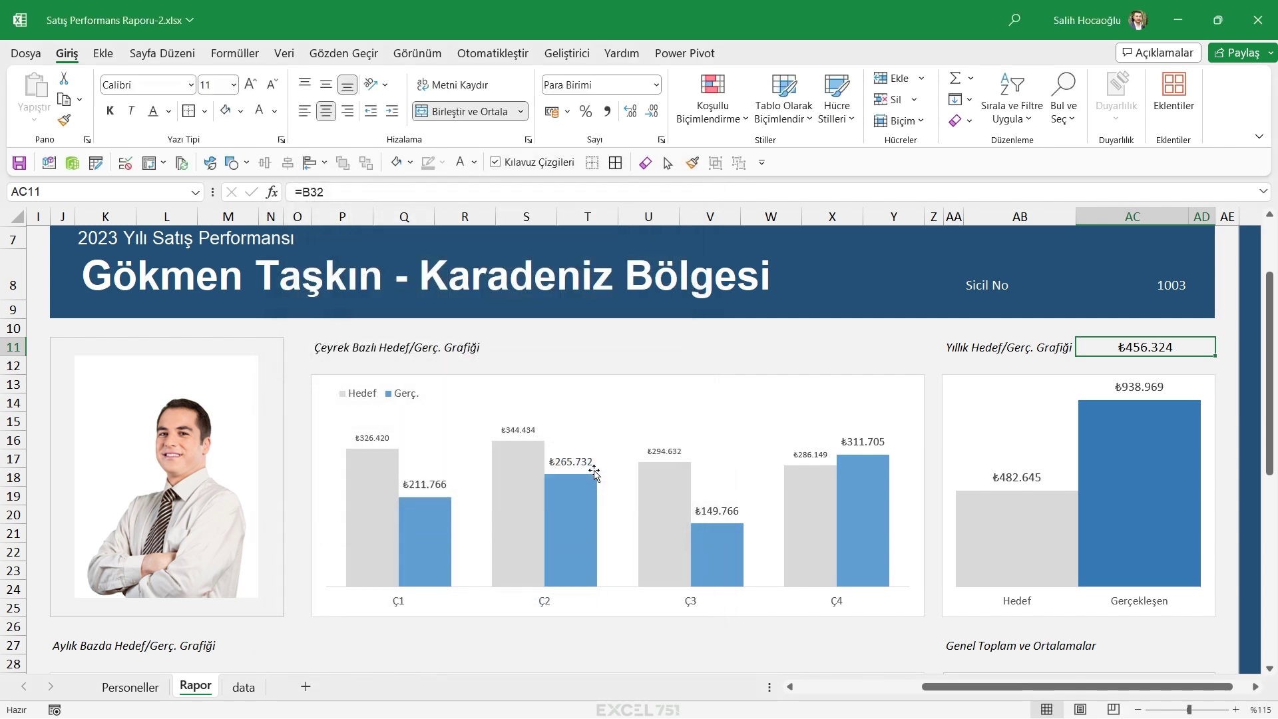
Apply the 3 Triangles icon set to AC11 and switch both threshold types to Number
left_click(723, 118)
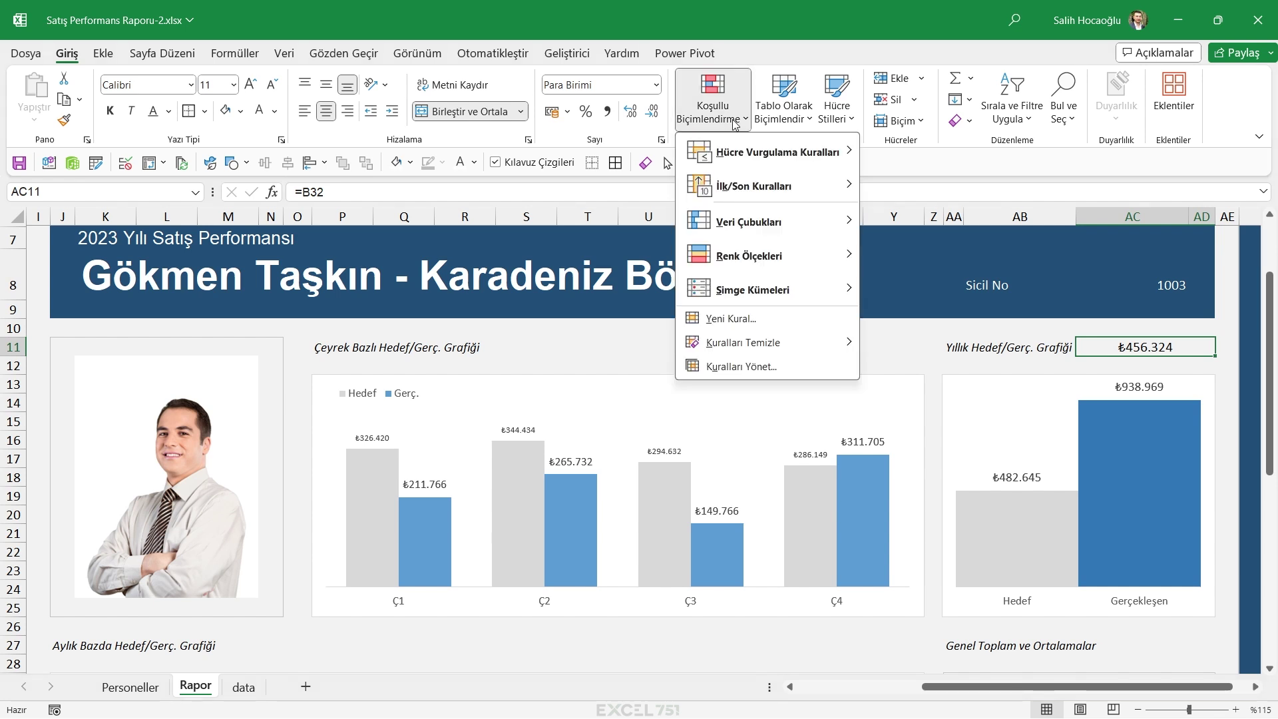
mouse_move(759, 290)
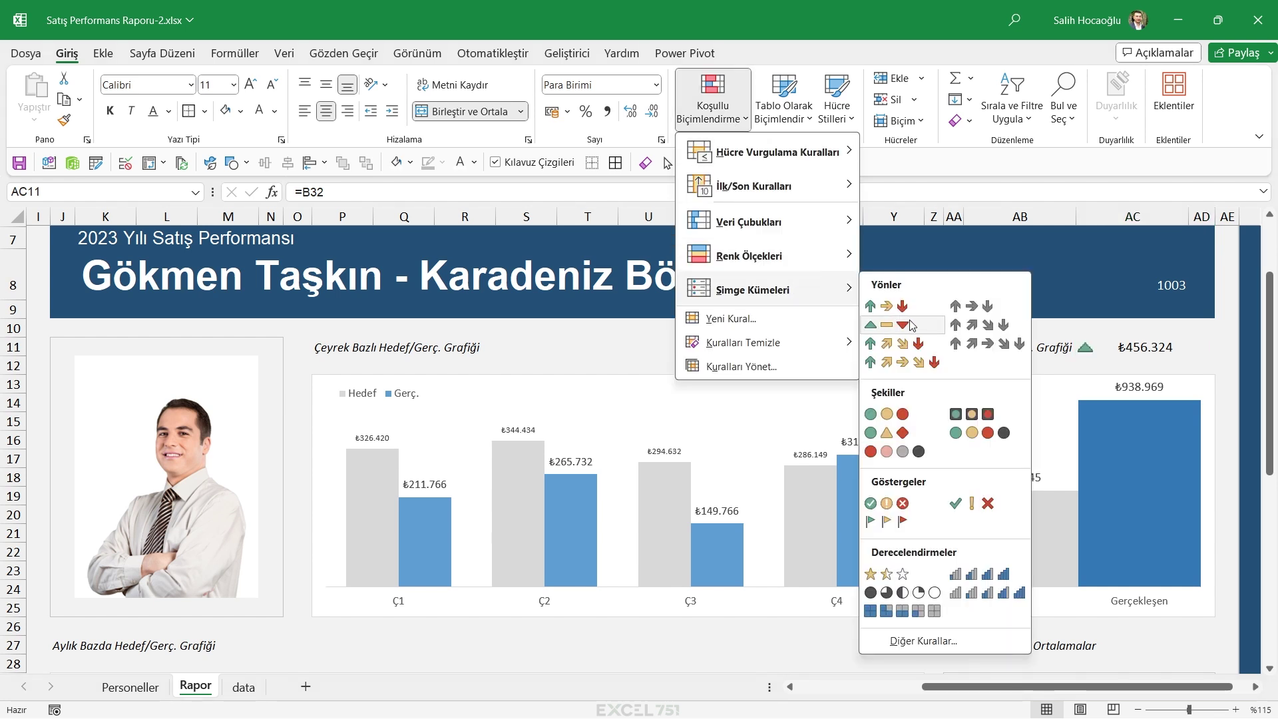
left_click(890, 326)
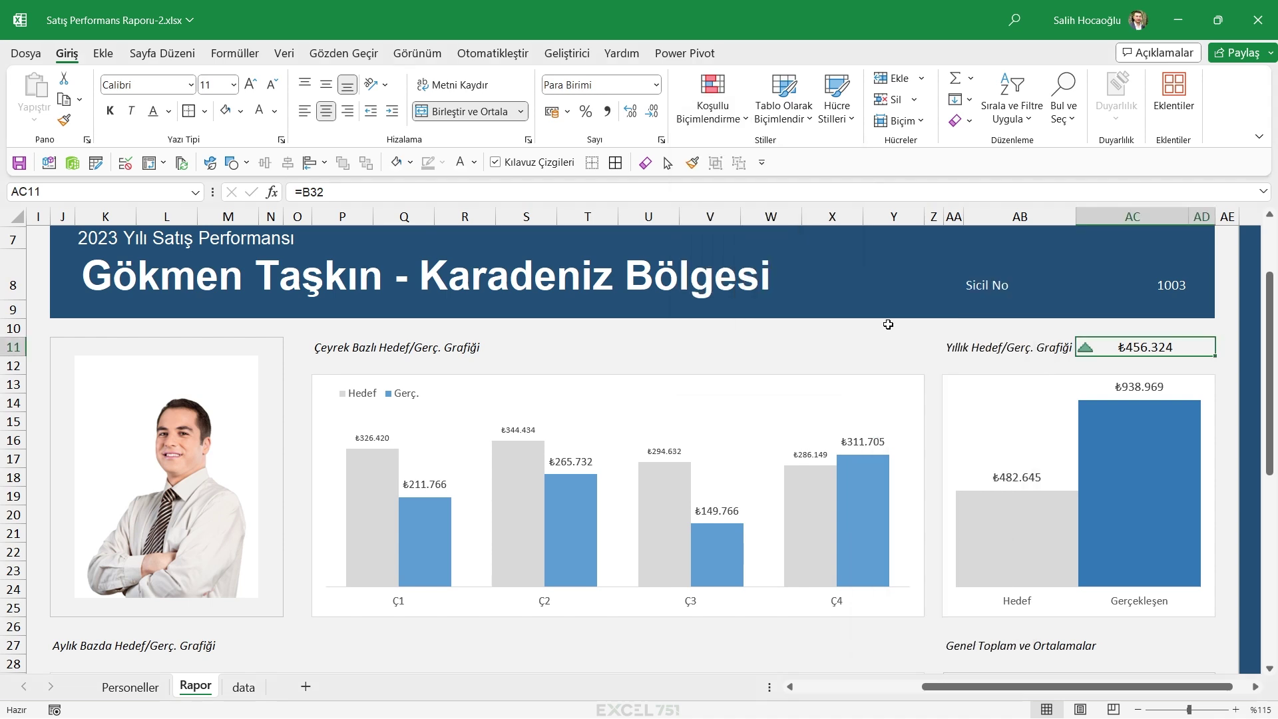
left_click(711, 109)
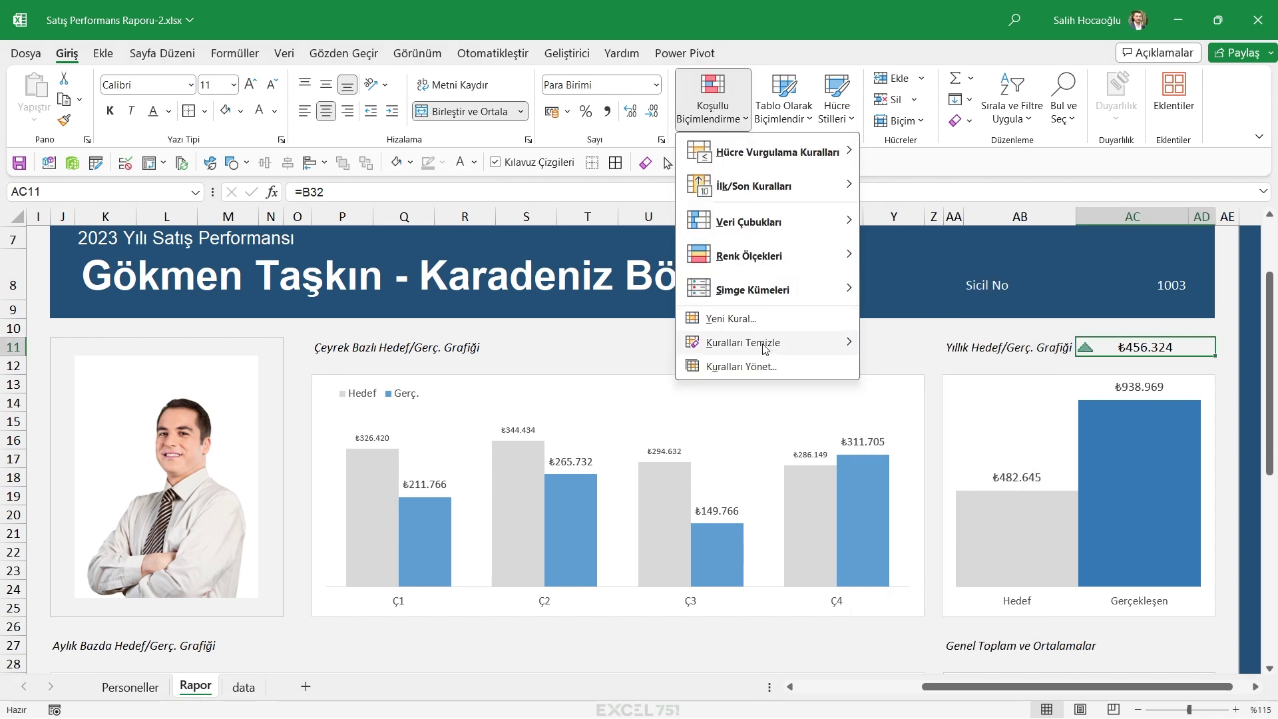
left_click(712, 368)
double_click(477, 401)
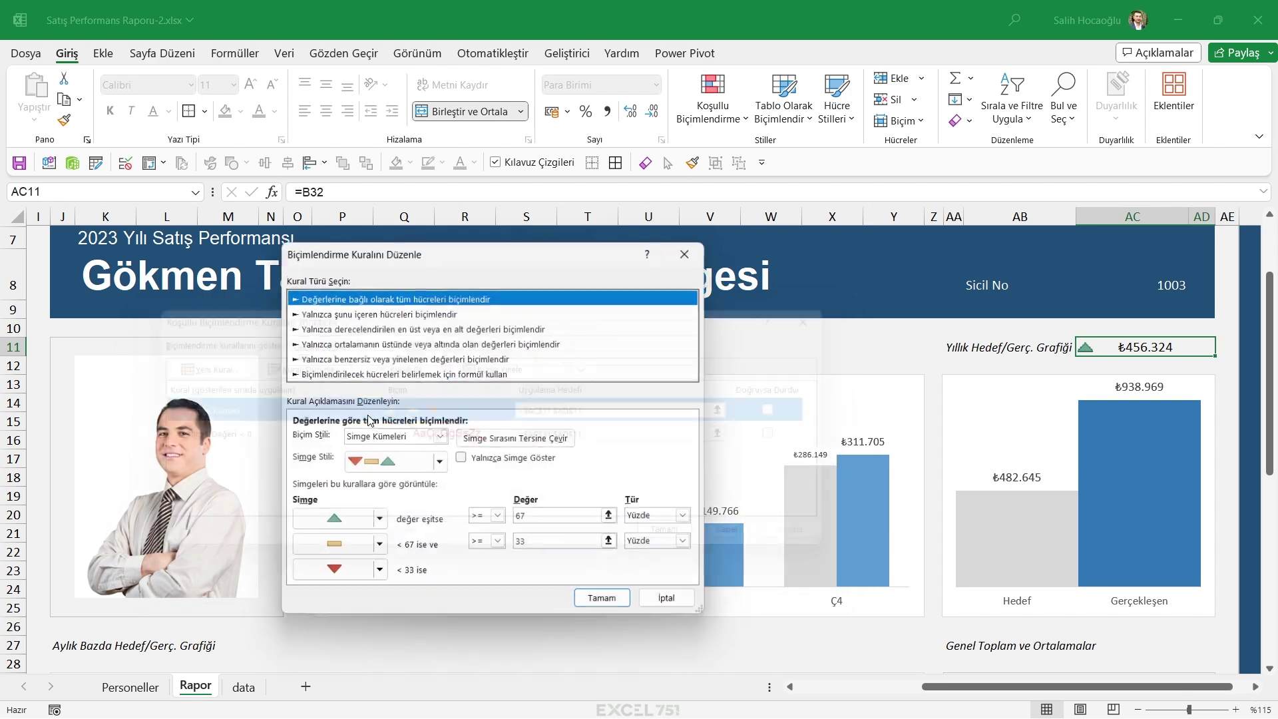
left_click(674, 519)
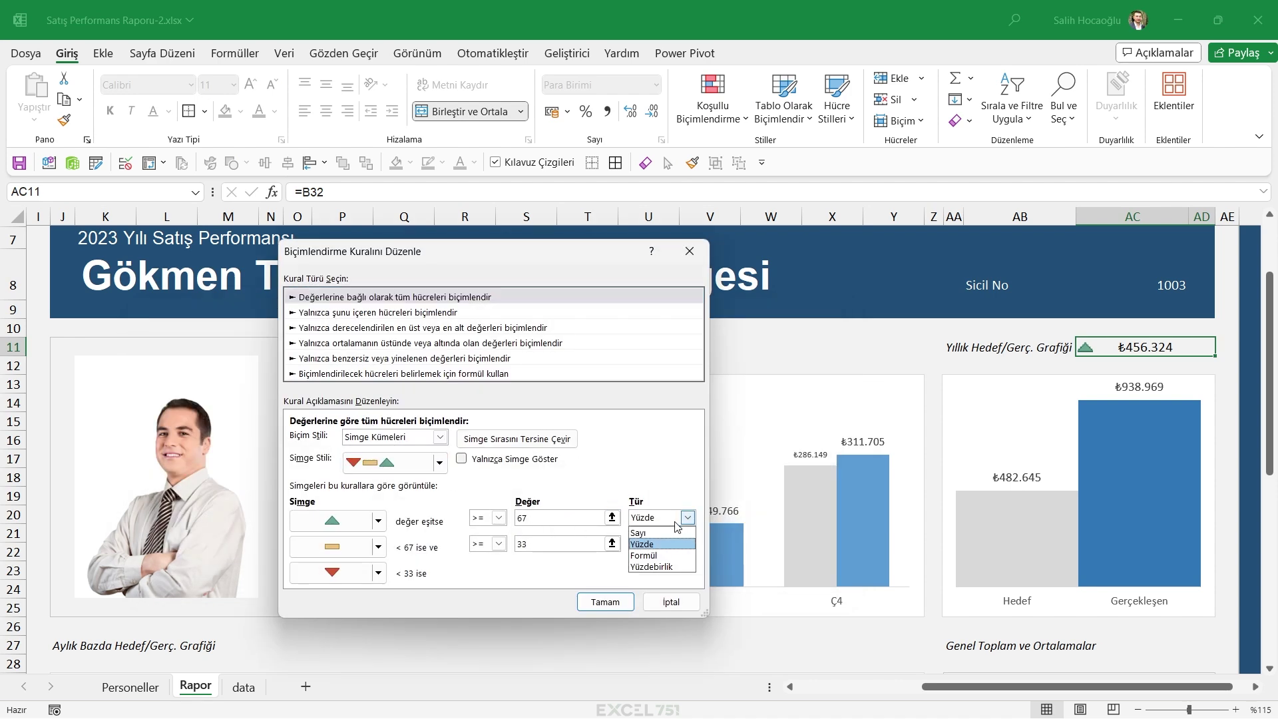
left_click(639, 533)
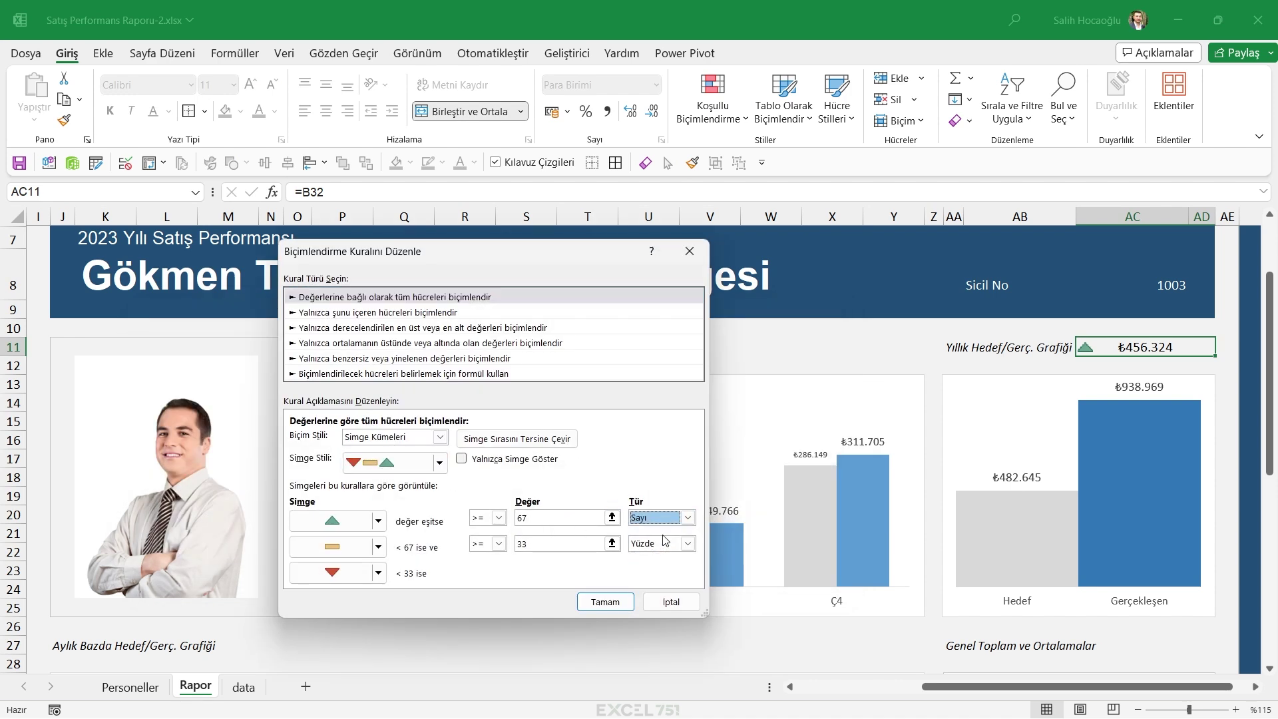
left_click(687, 544)
left_click(639, 560)
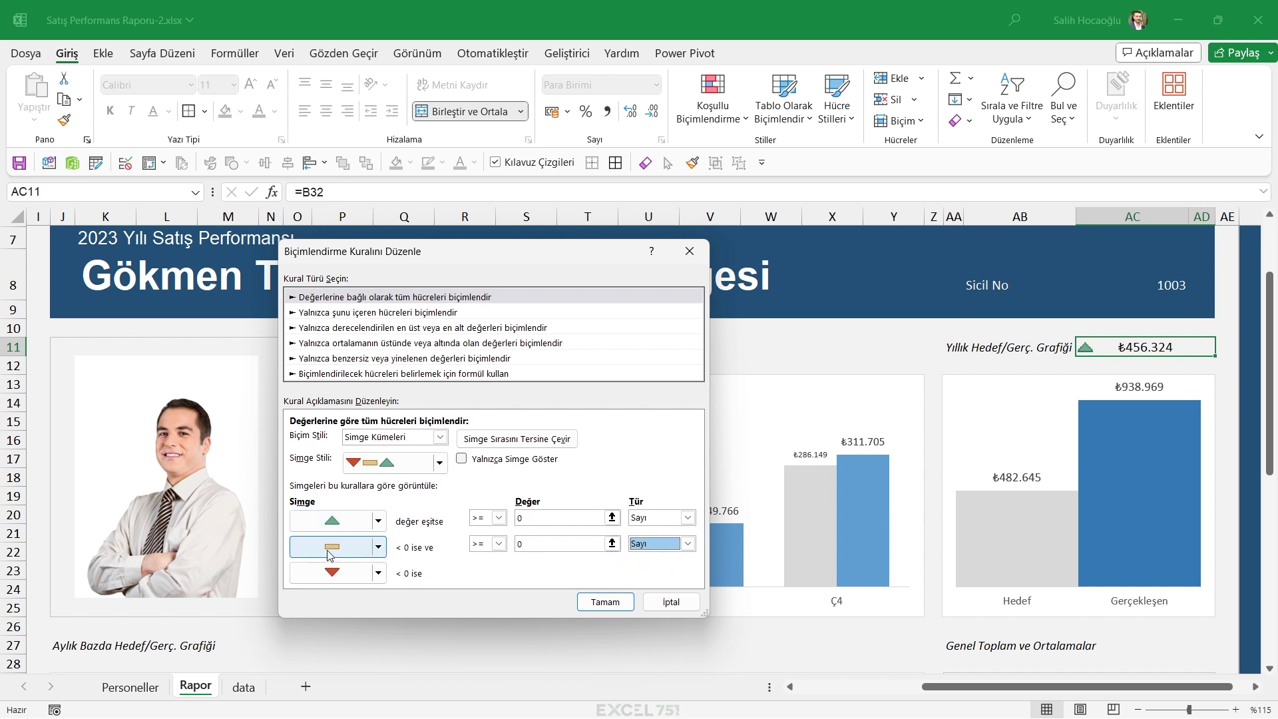
Save the edited icon set rule and duplicate the 'Cell Value < 0' rule
left_click(605, 602)
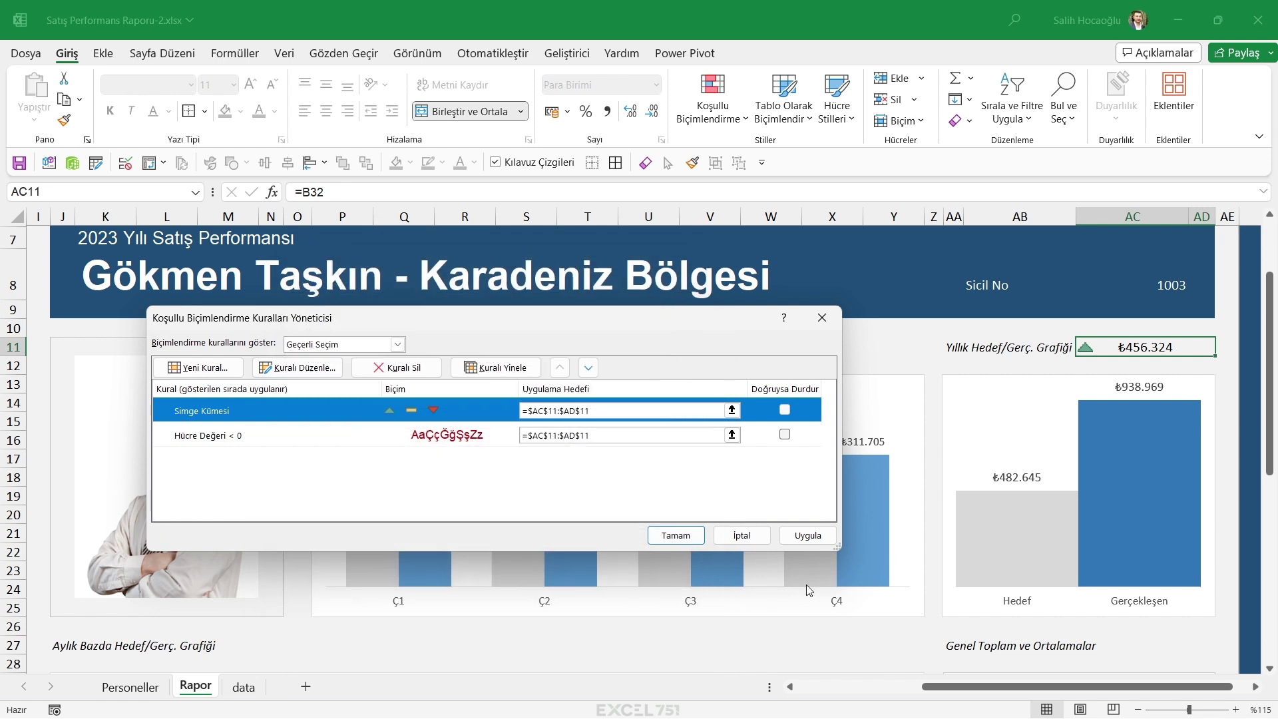
left_click(806, 536)
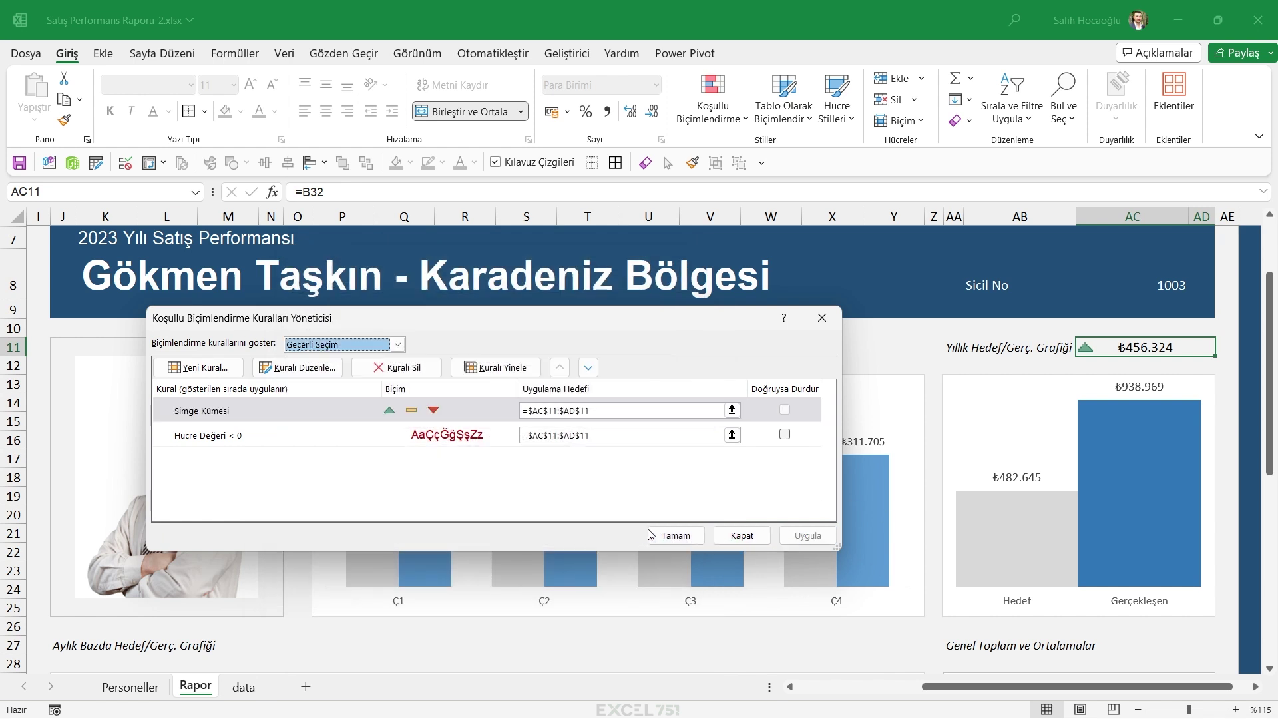
left_click(512, 436)
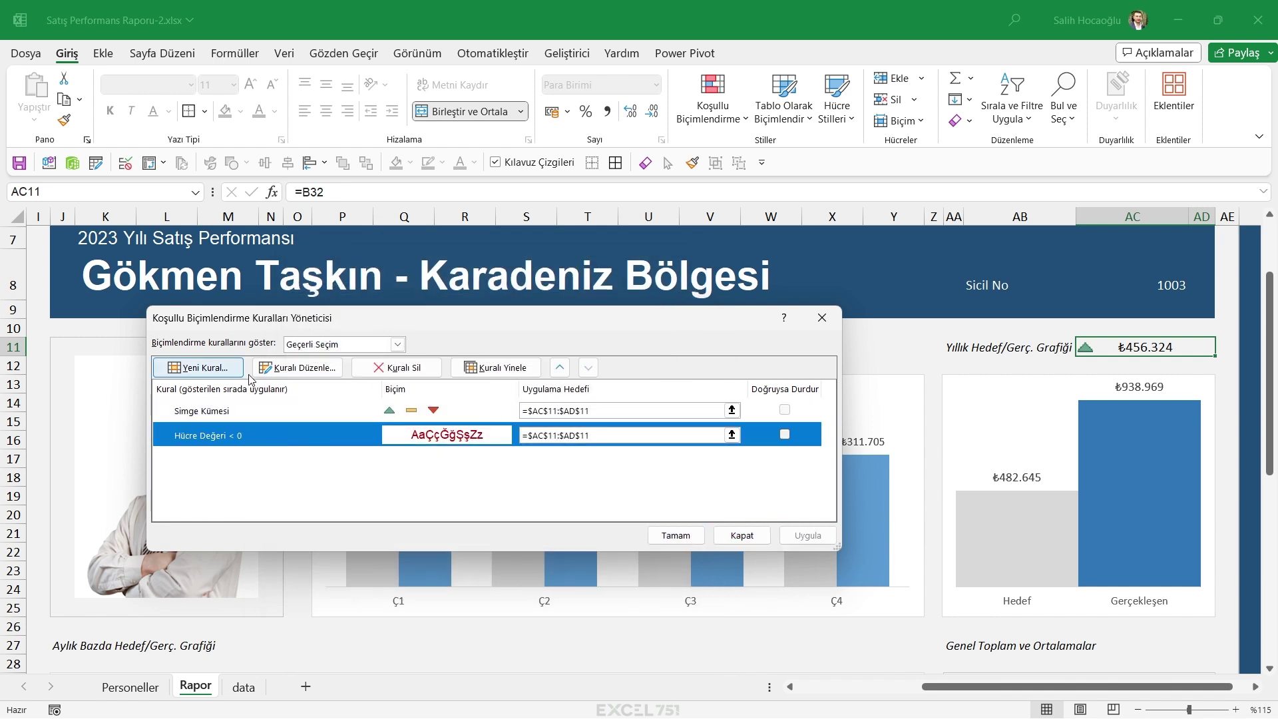
left_click(494, 370)
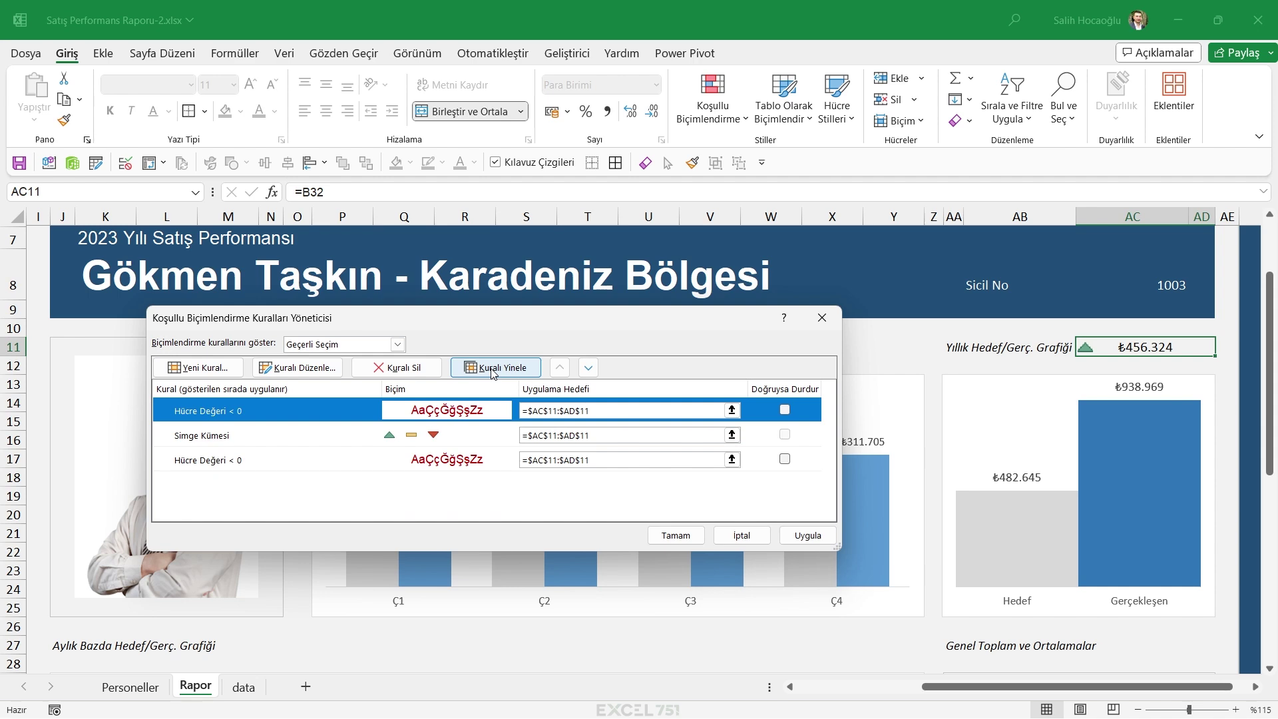
Change the duplicated rule to greater than 0 with green font and apply it
double_click(303, 411)
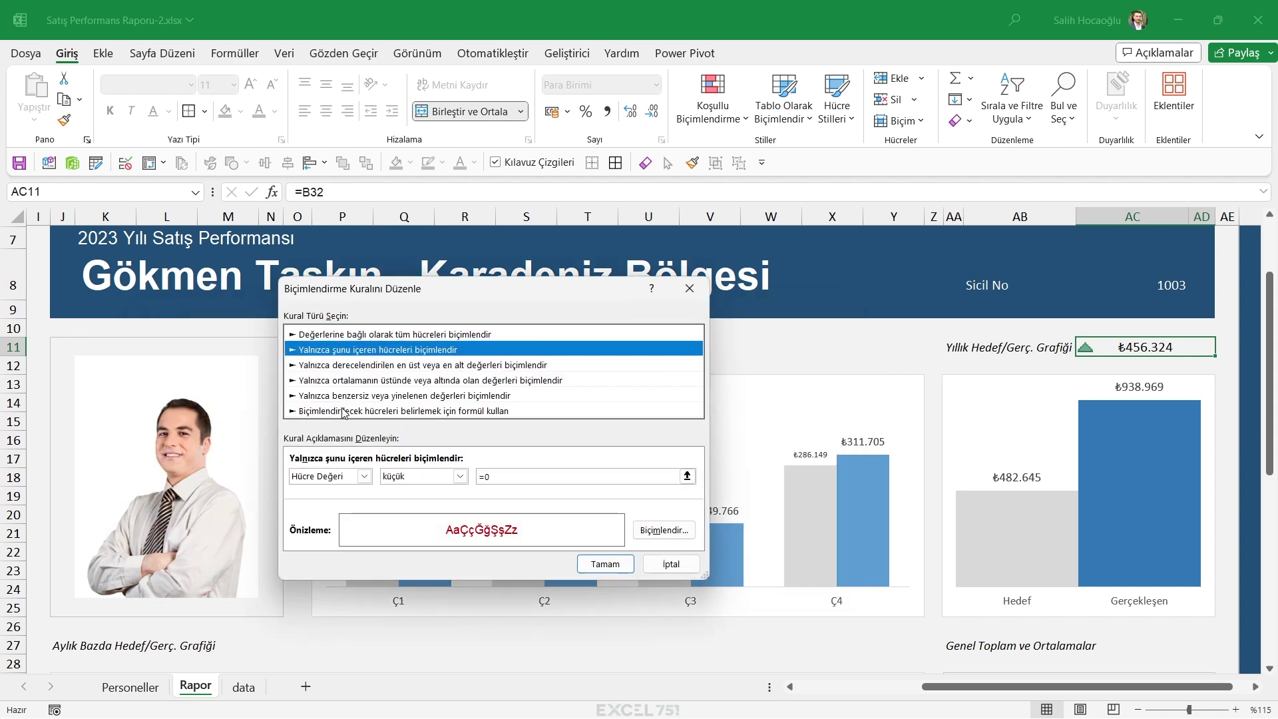
left_click(652, 527)
left_click(558, 360)
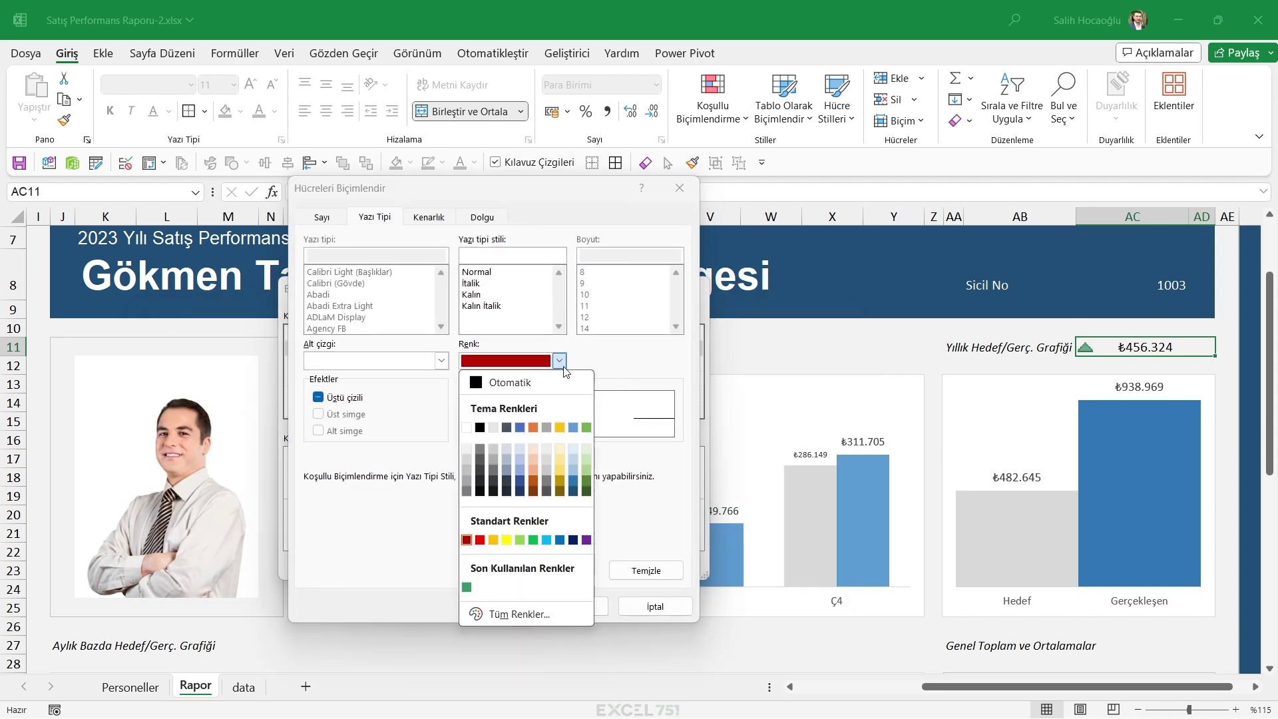
left_click(467, 586)
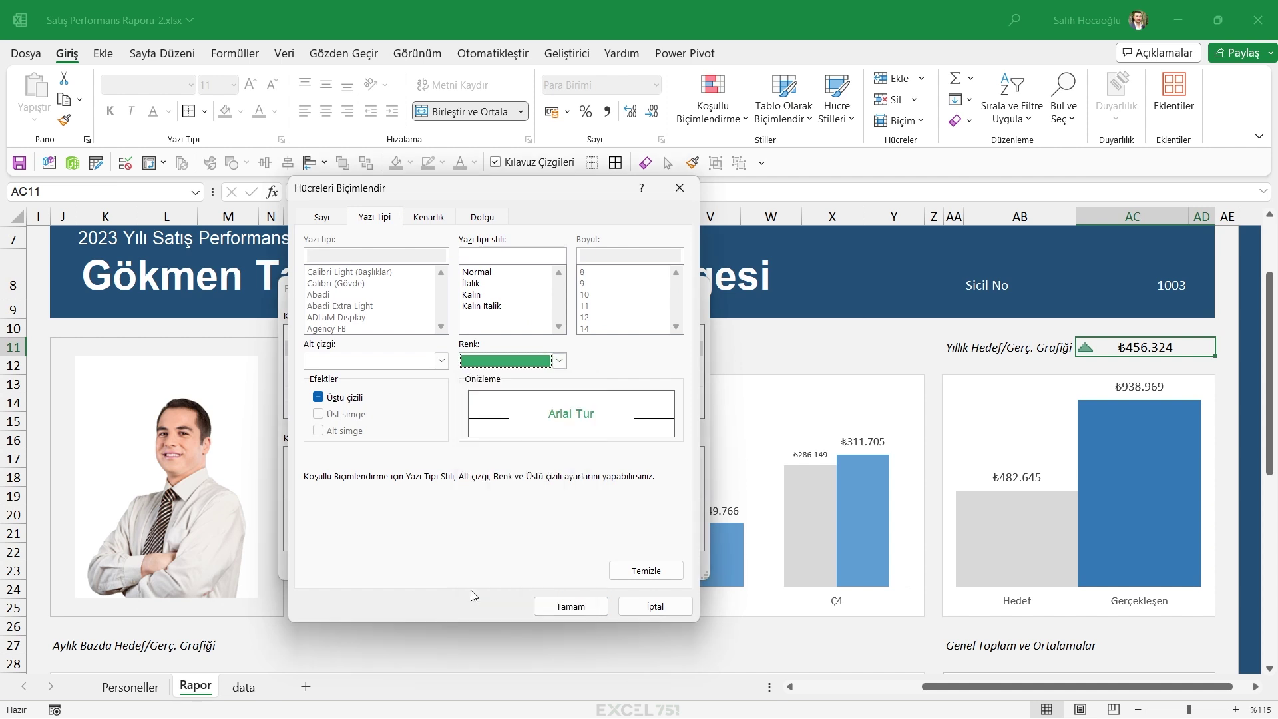
left_click(571, 607)
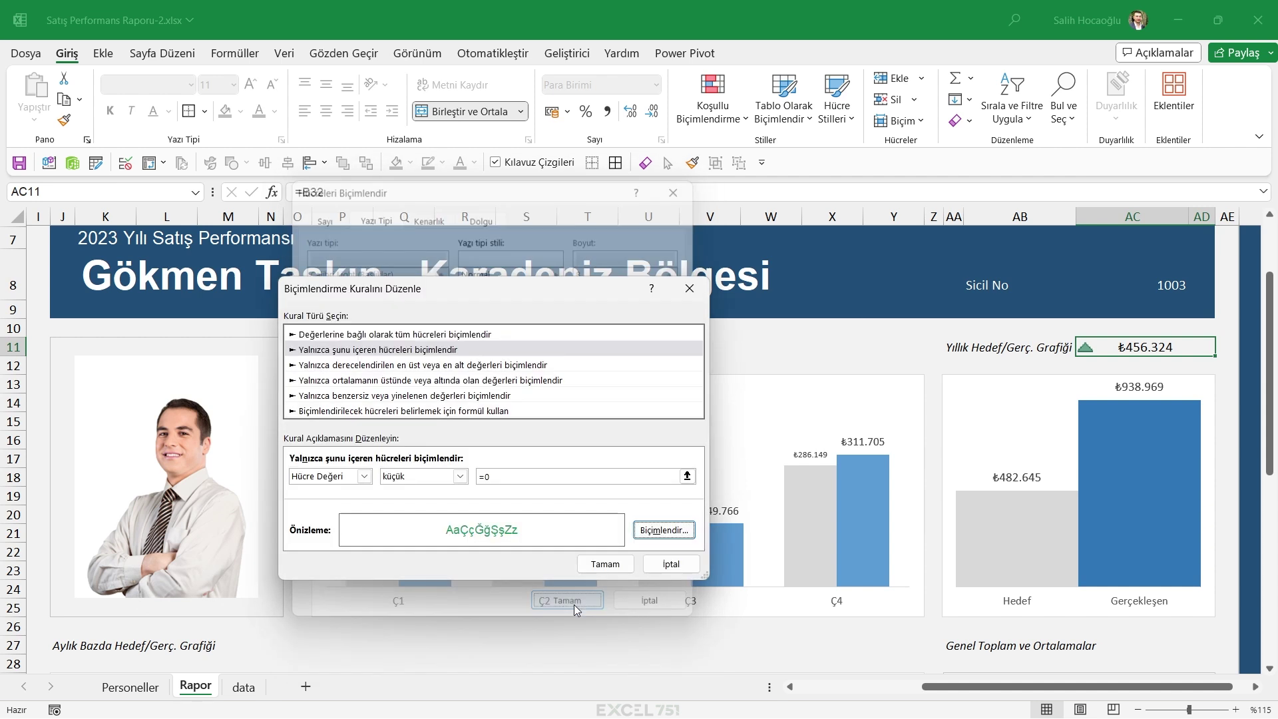
left_click(459, 476)
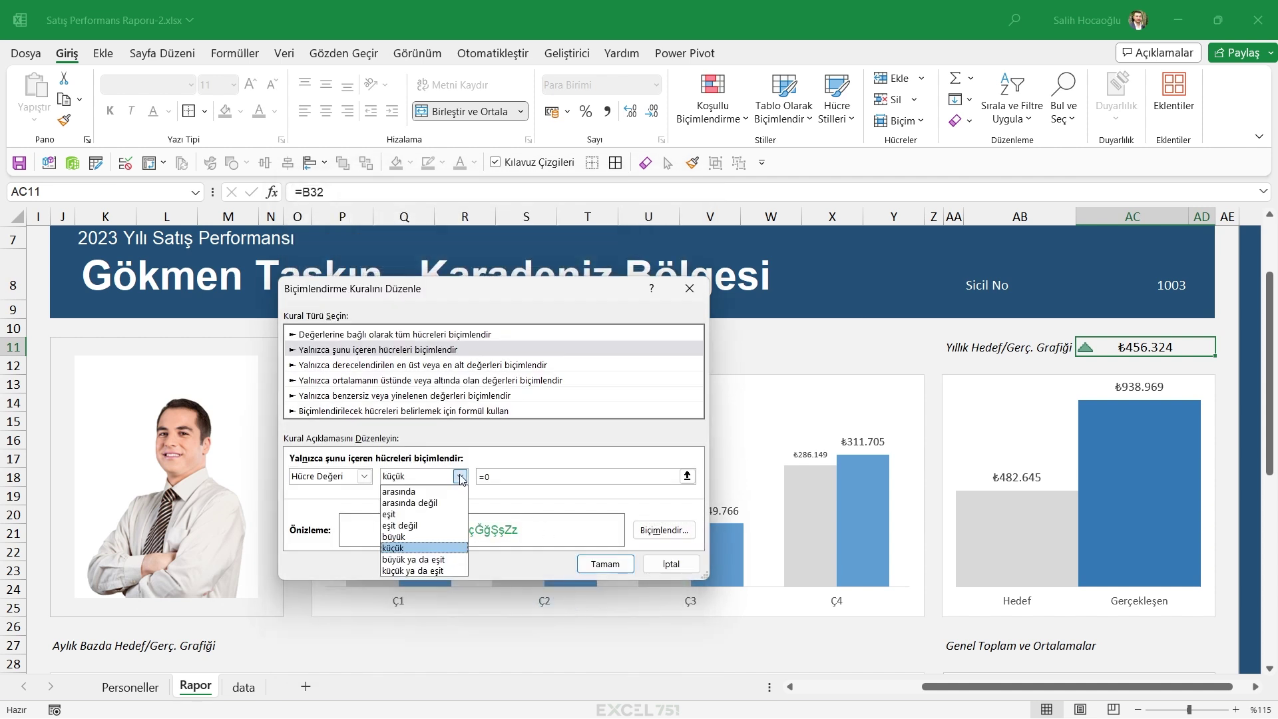
left_click(426, 537)
left_click(597, 565)
left_click(808, 536)
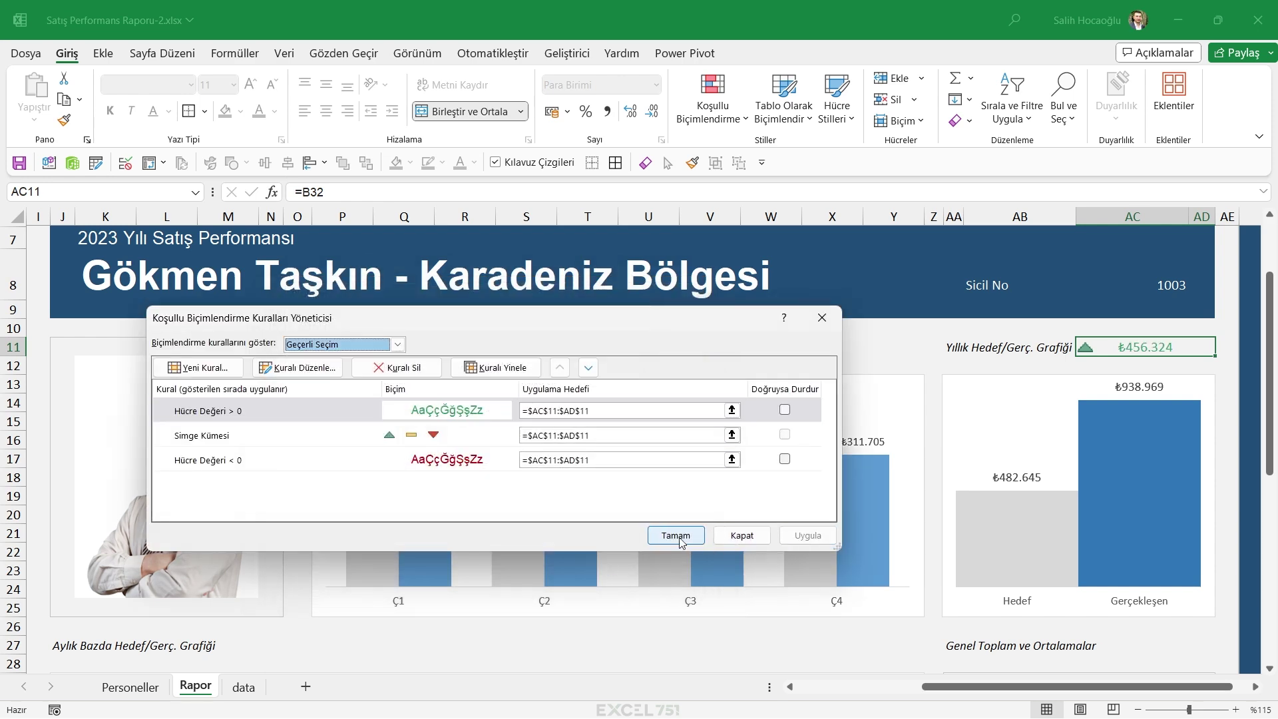
left_click(675, 535)
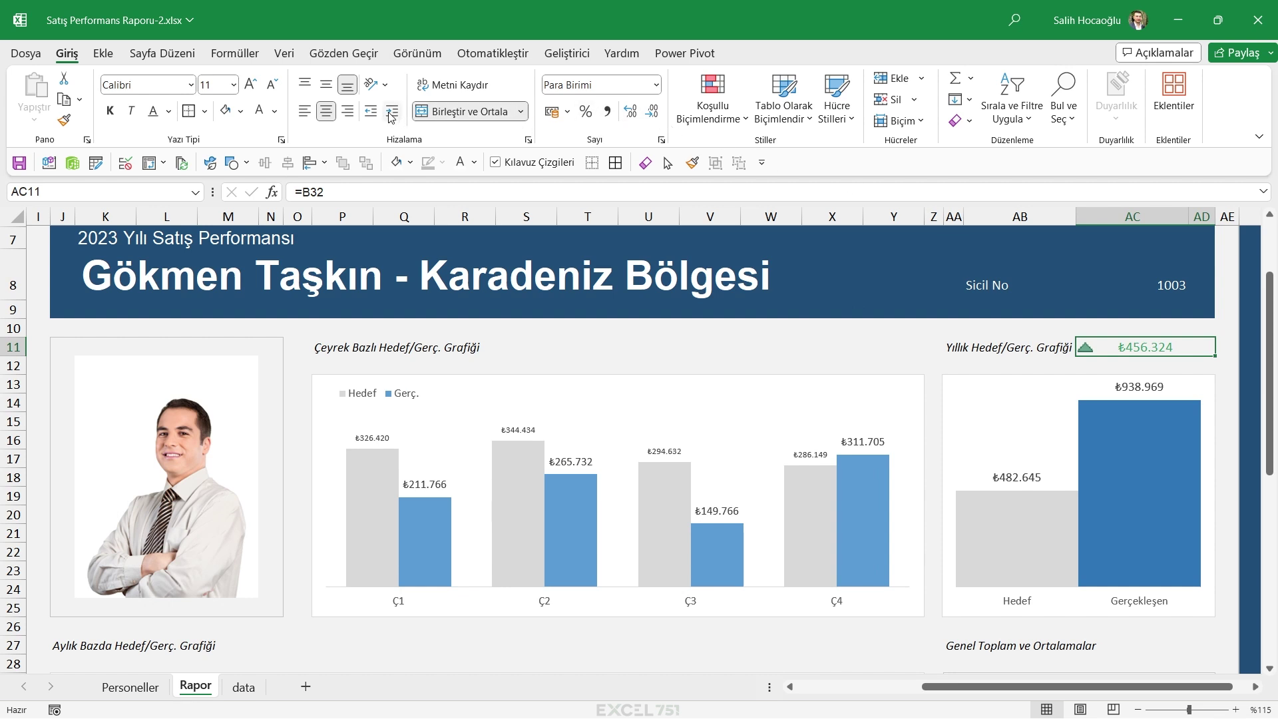
Replace the AA11 heading with 'Hedf/Gerç. Farkı'
left_click(955, 346)
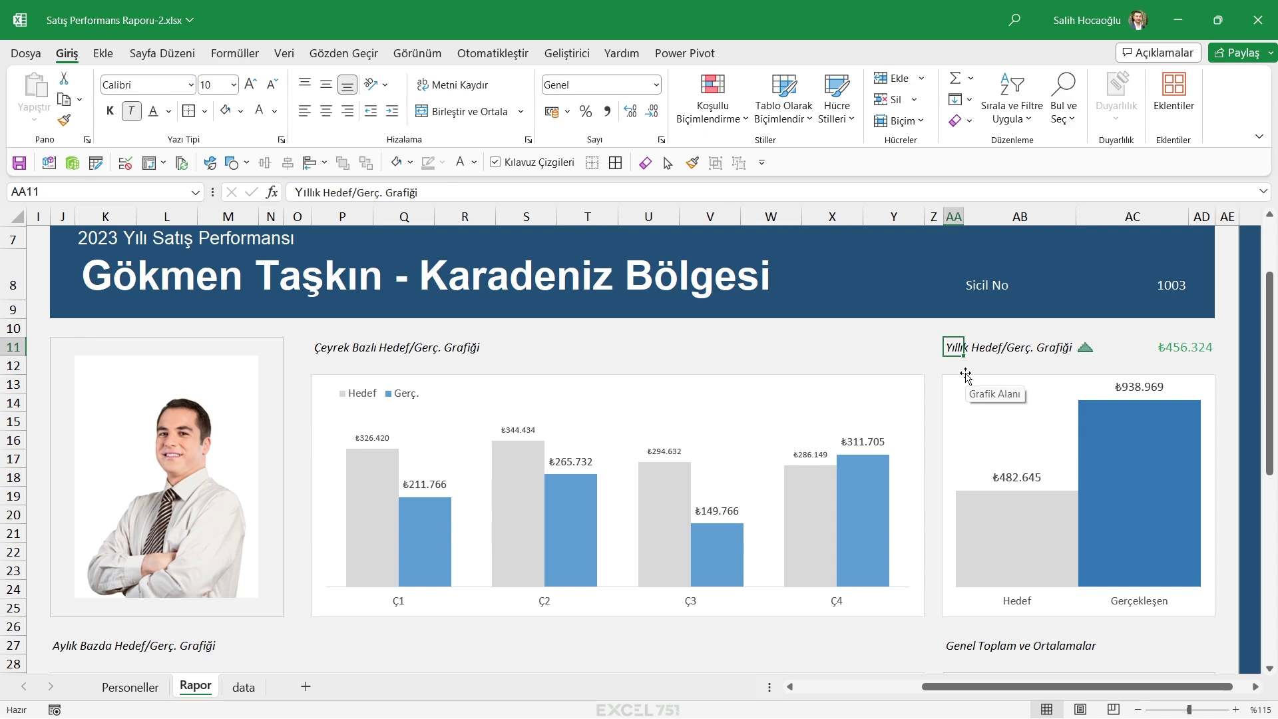
type("Hef/Ger. Fark")
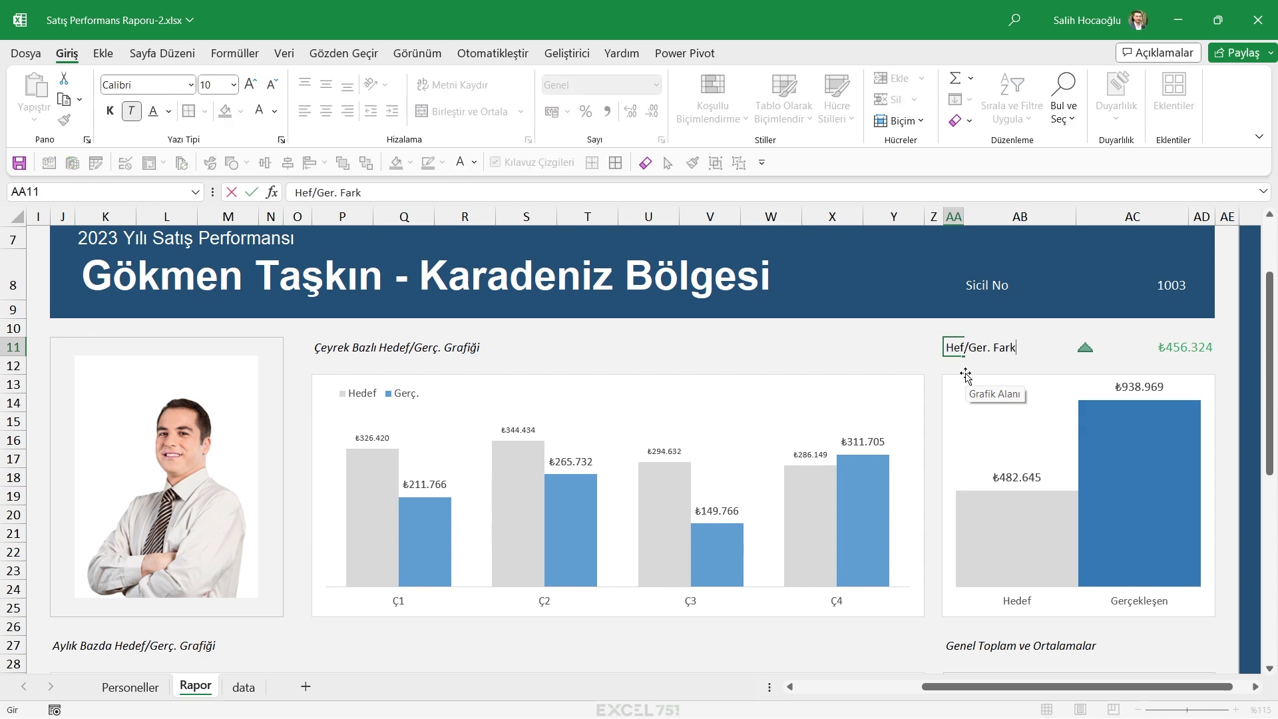
key("Escape")
scroll(1041, 437, "down", 2)
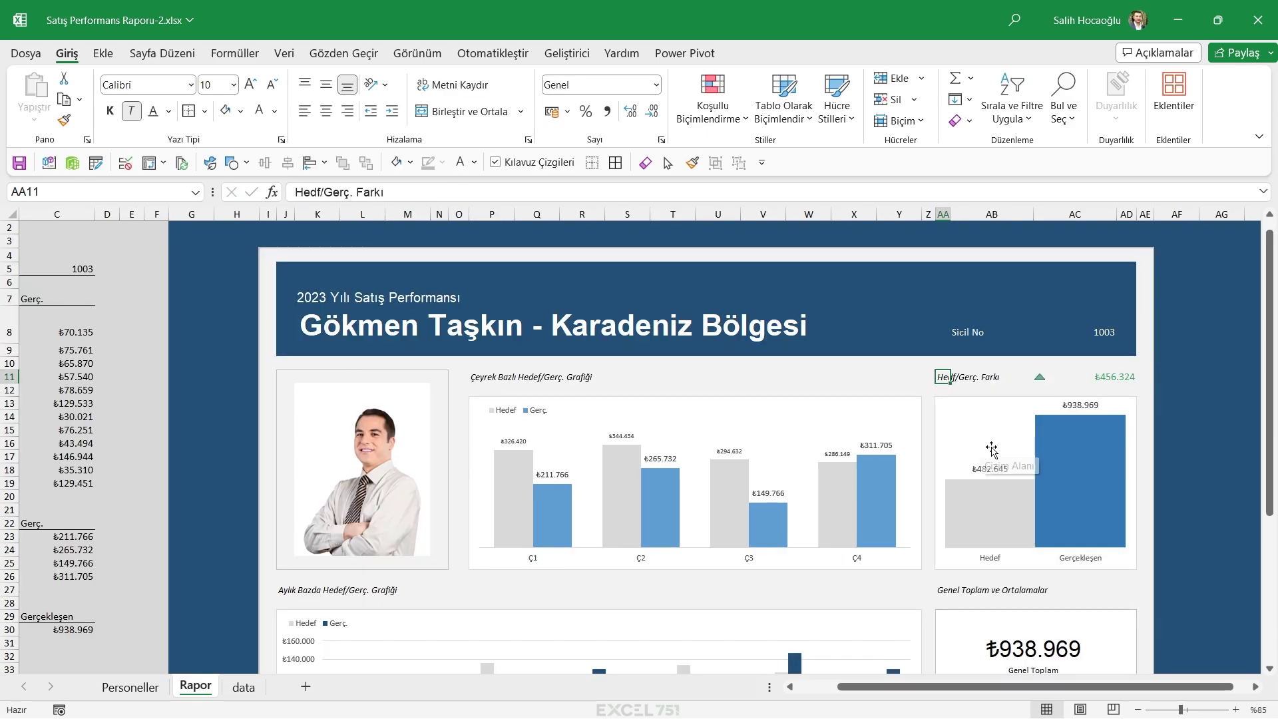
In full-screen view, test the AC8 Sicil No dropdown with employees 1005, 1006, 1007, 1002 and 1003
key("ctrl+shift+F1")
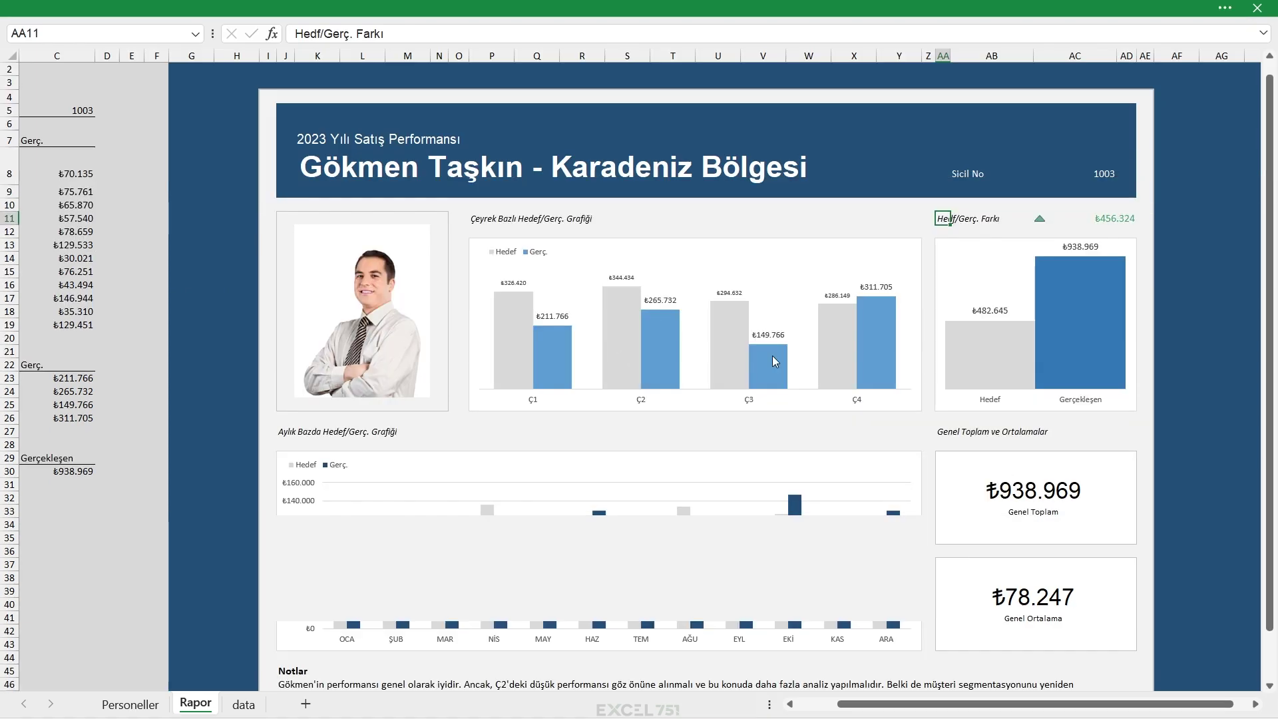
left_click(1075, 174)
key("alt+Down")
left_click(1102, 250)
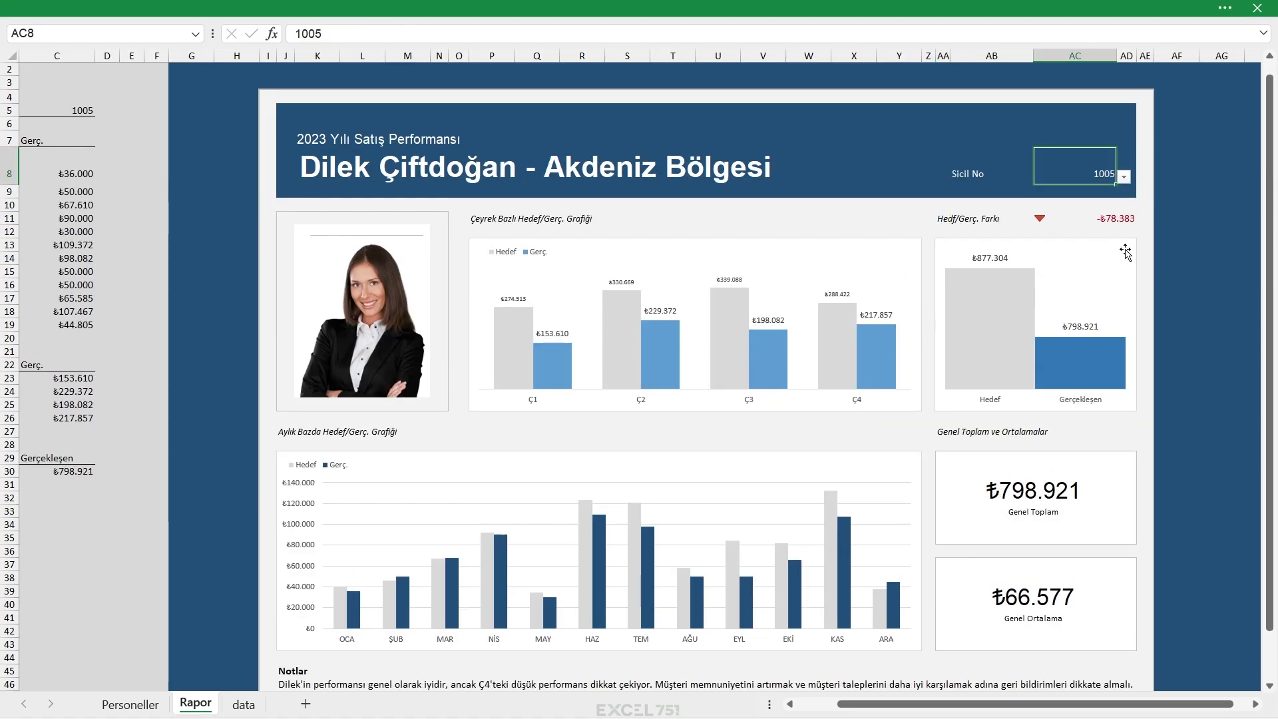
left_click(1092, 217)
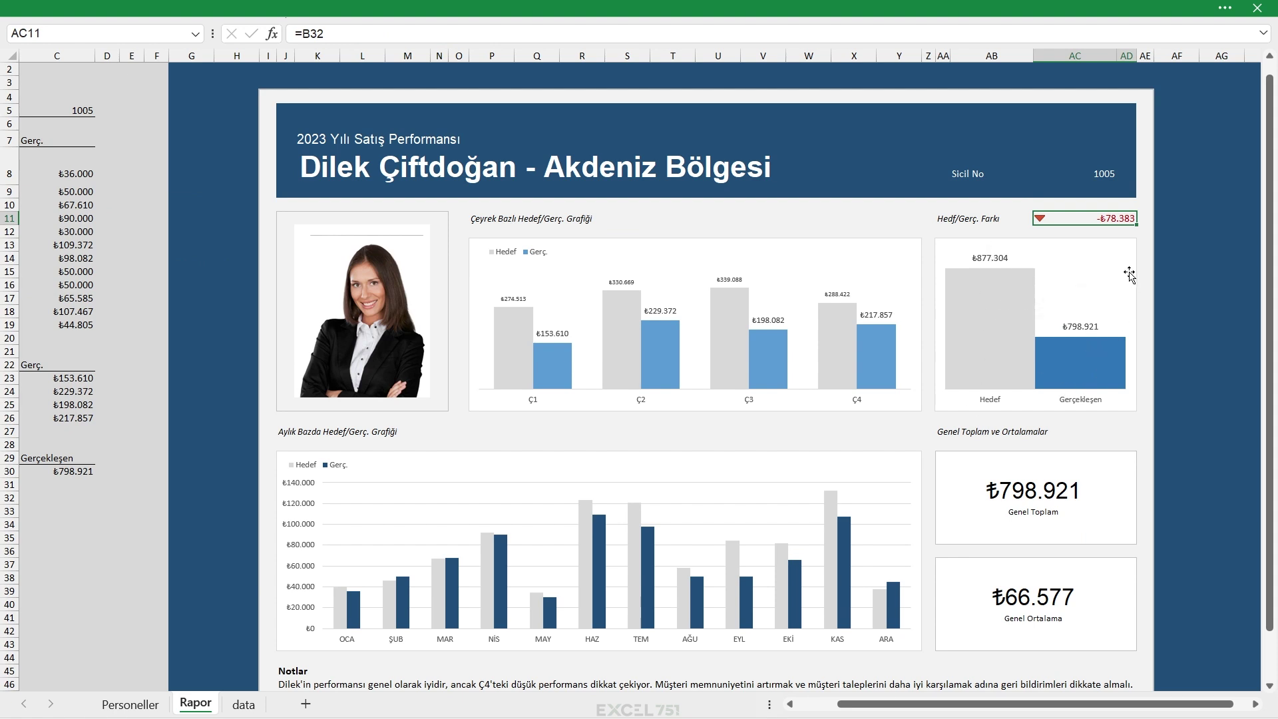
left_click(1115, 176)
left_click(1125, 177)
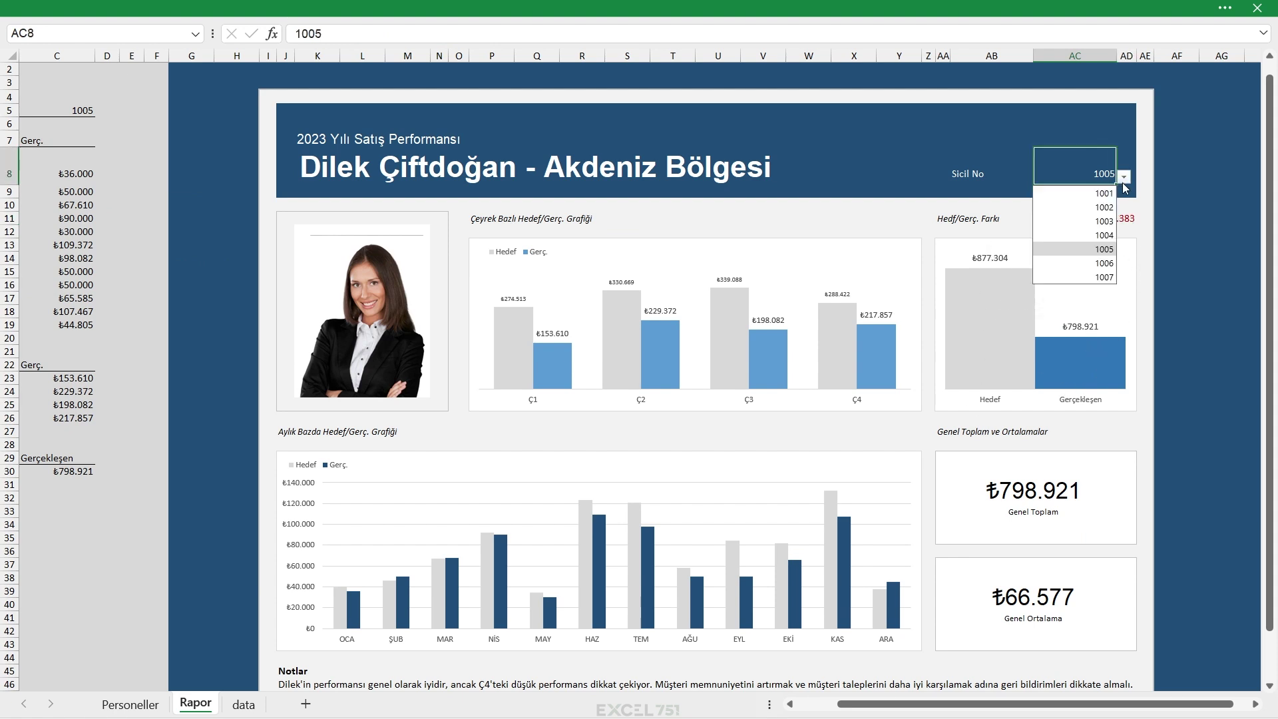
left_click(1109, 263)
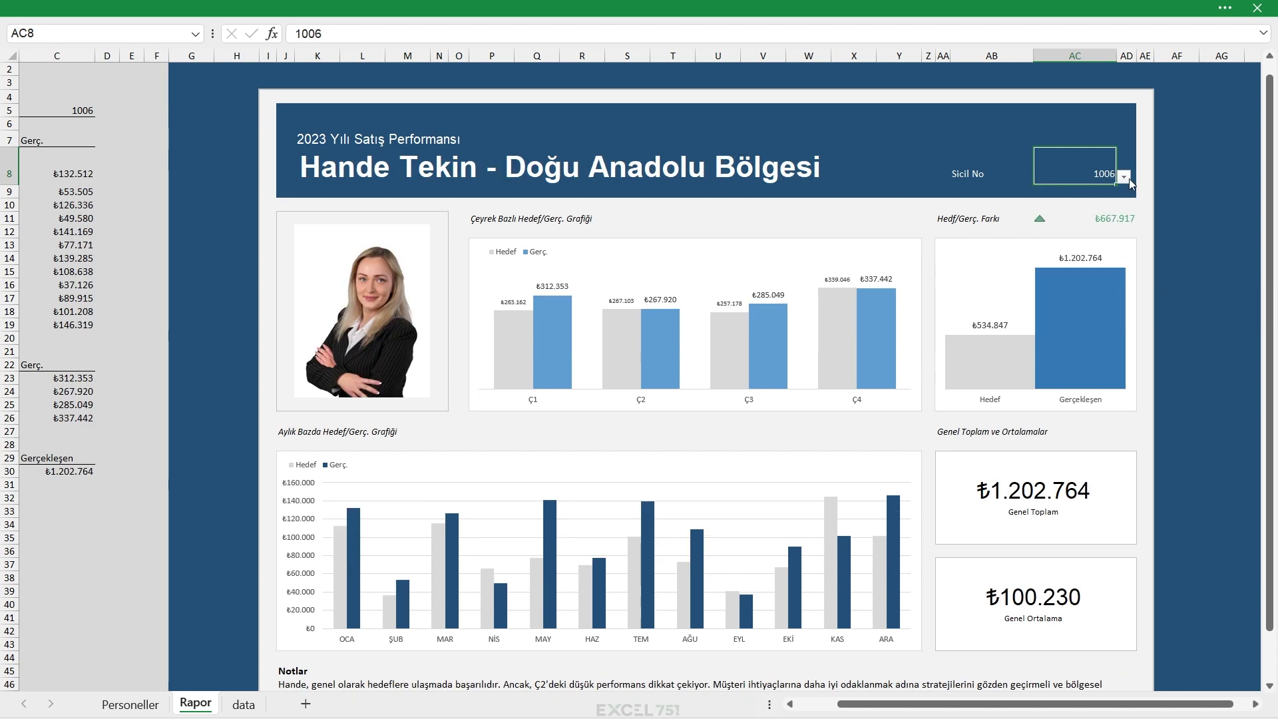
left_click(1125, 176)
left_click(1105, 277)
left_click(1124, 176)
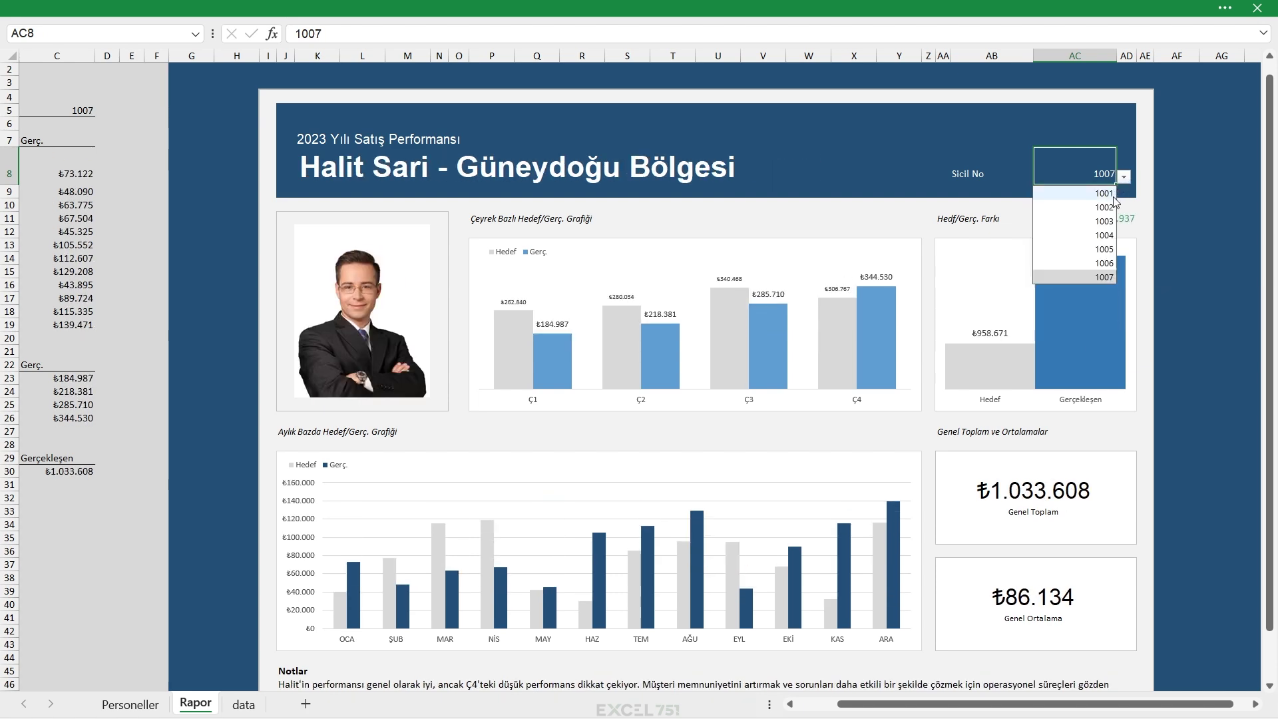
left_click(1109, 207)
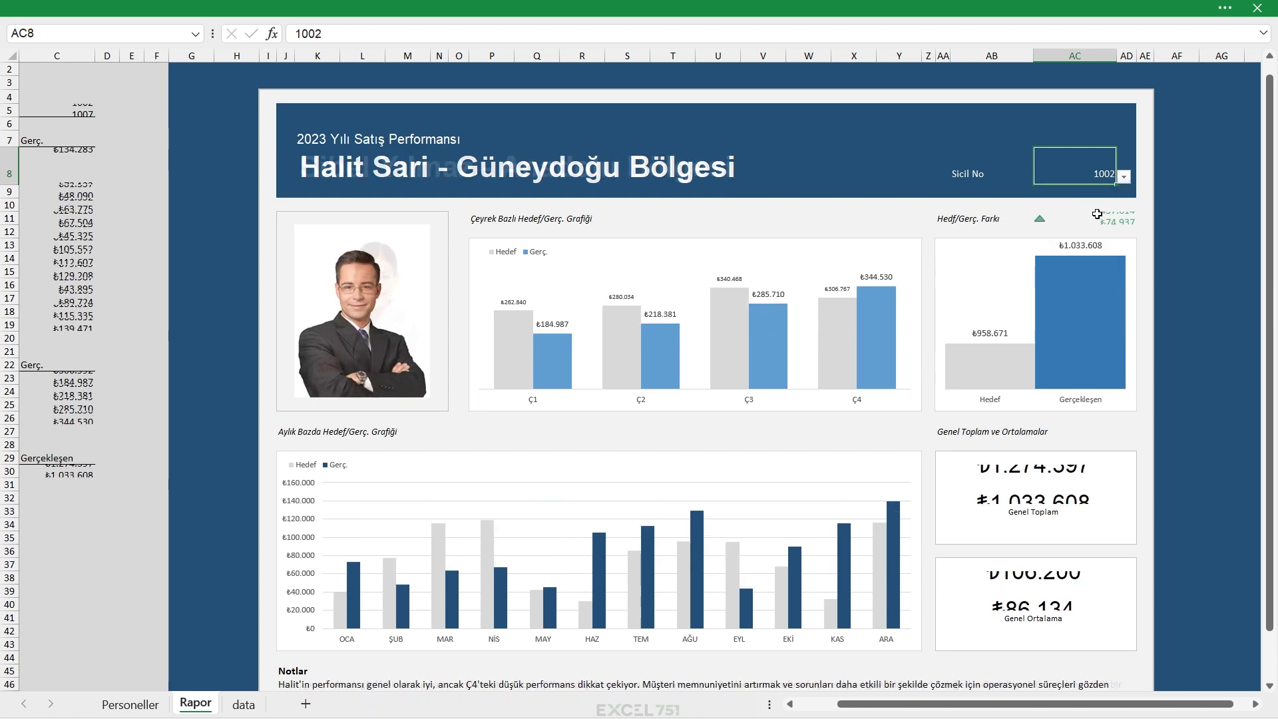
left_click(1125, 176)
left_click(1107, 221)
Bold the AC11 difference value, then switch Sicil No through 1001, 1004 and finally 1006
left_click(1113, 219)
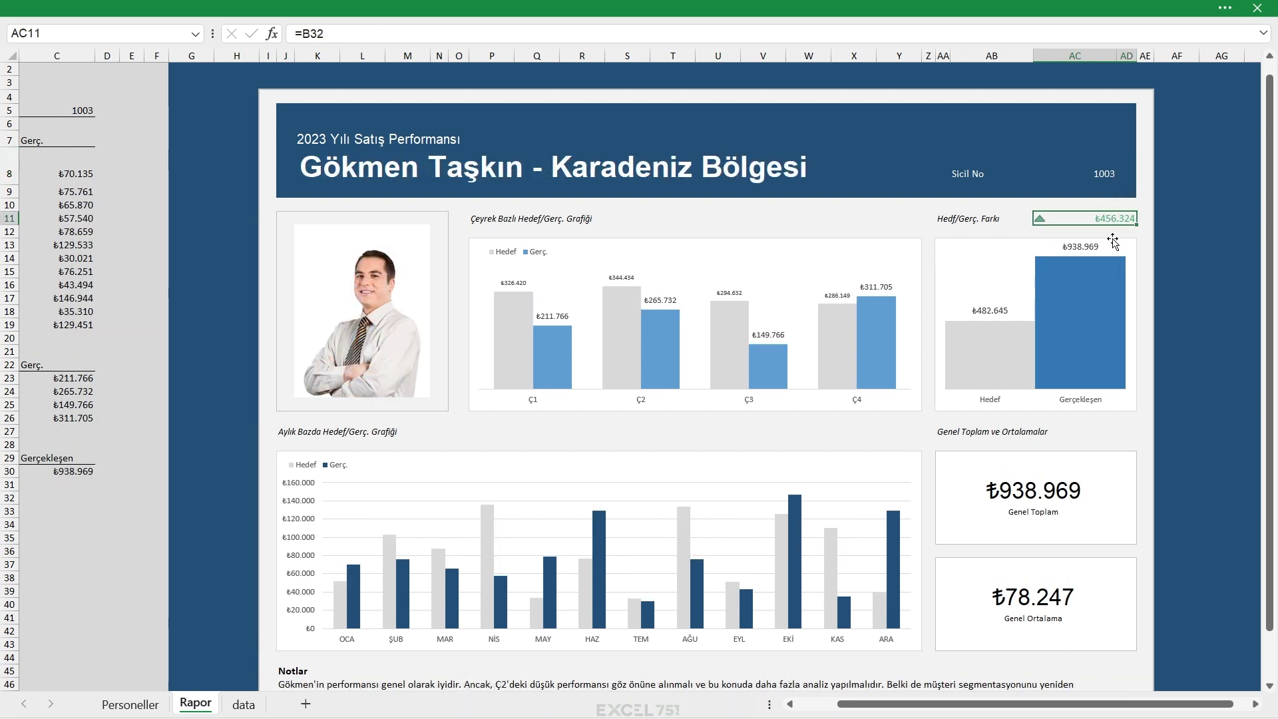
mouse_move(1105, 257)
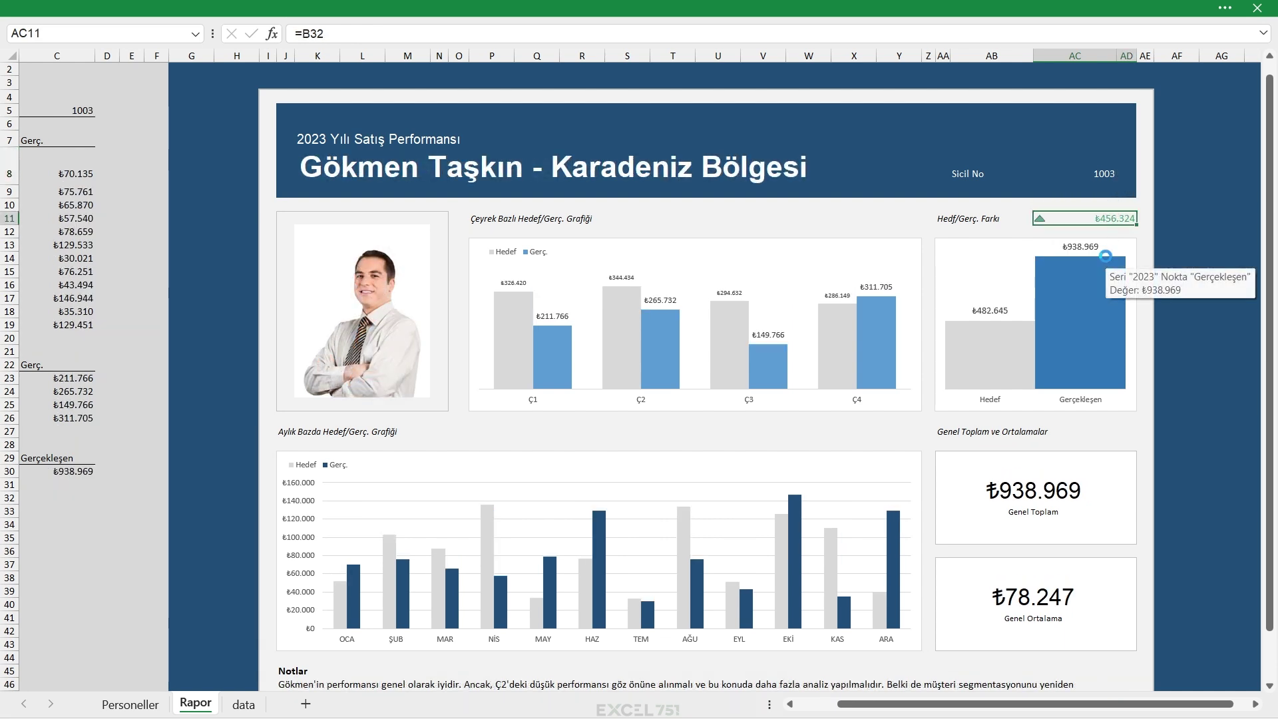
key("ctrl+b")
key("ctrl+b")
left_click(1075, 172)
left_click(1124, 176)
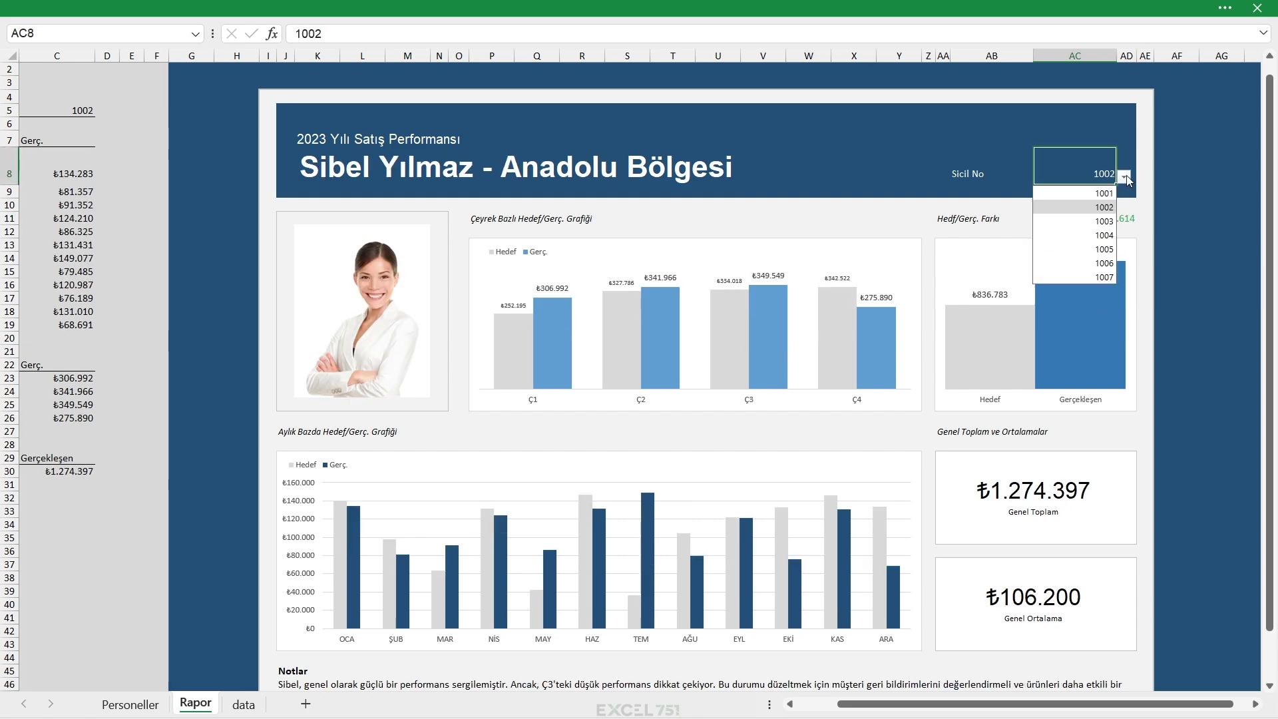
left_click(1075, 191)
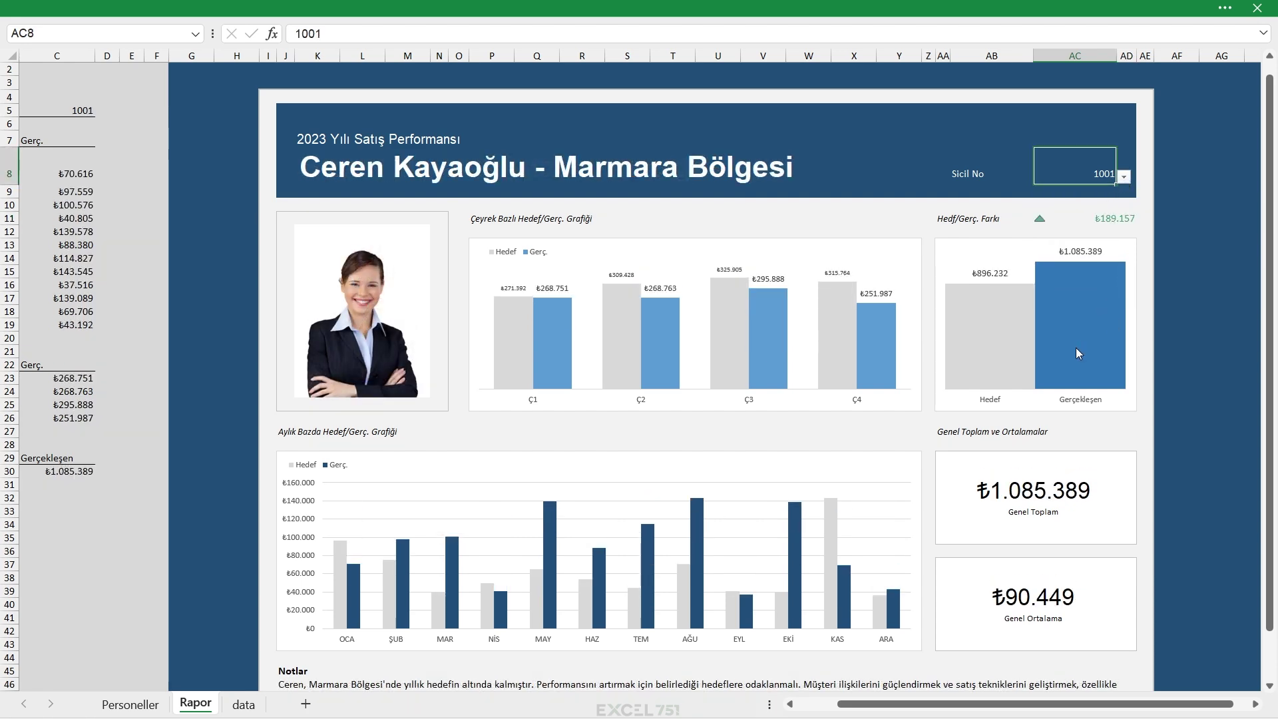
left_click(1124, 177)
left_click(1105, 235)
left_click(1124, 177)
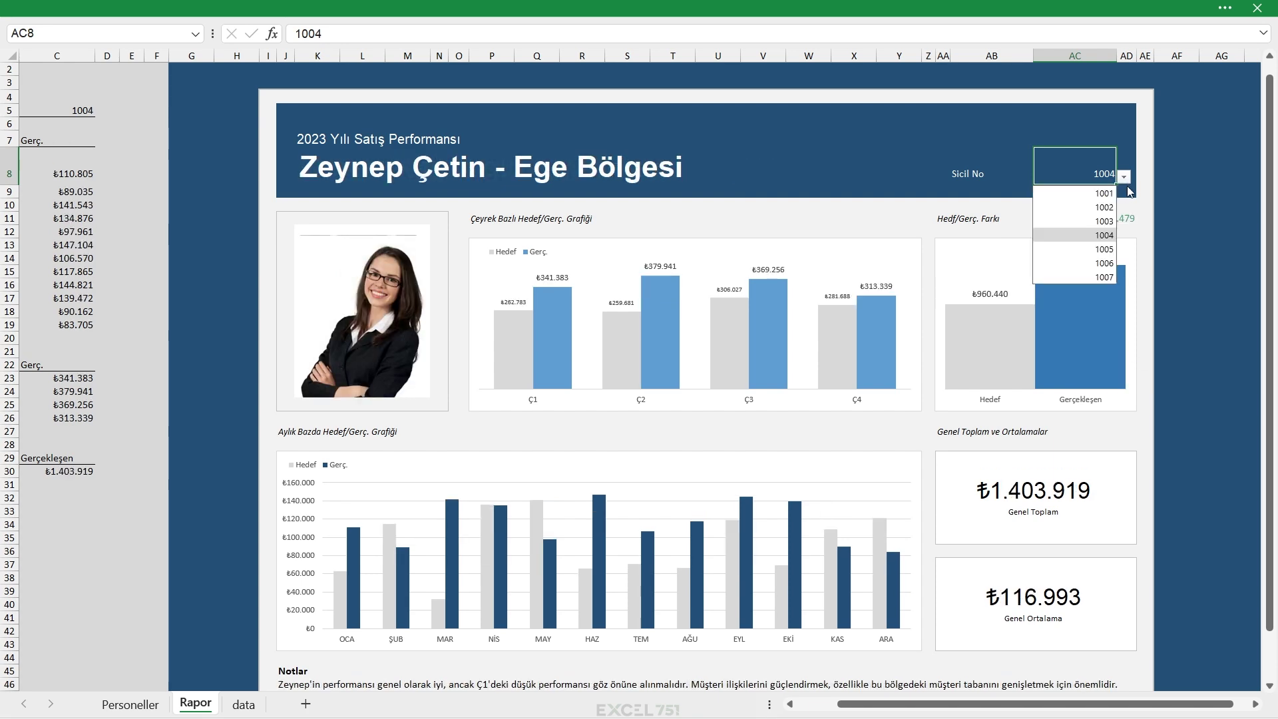
left_click(1105, 263)
Hide the helper columns A–F again
scroll(76, 57, "left", 3)
right_click(77, 56)
left_click(134, 347)
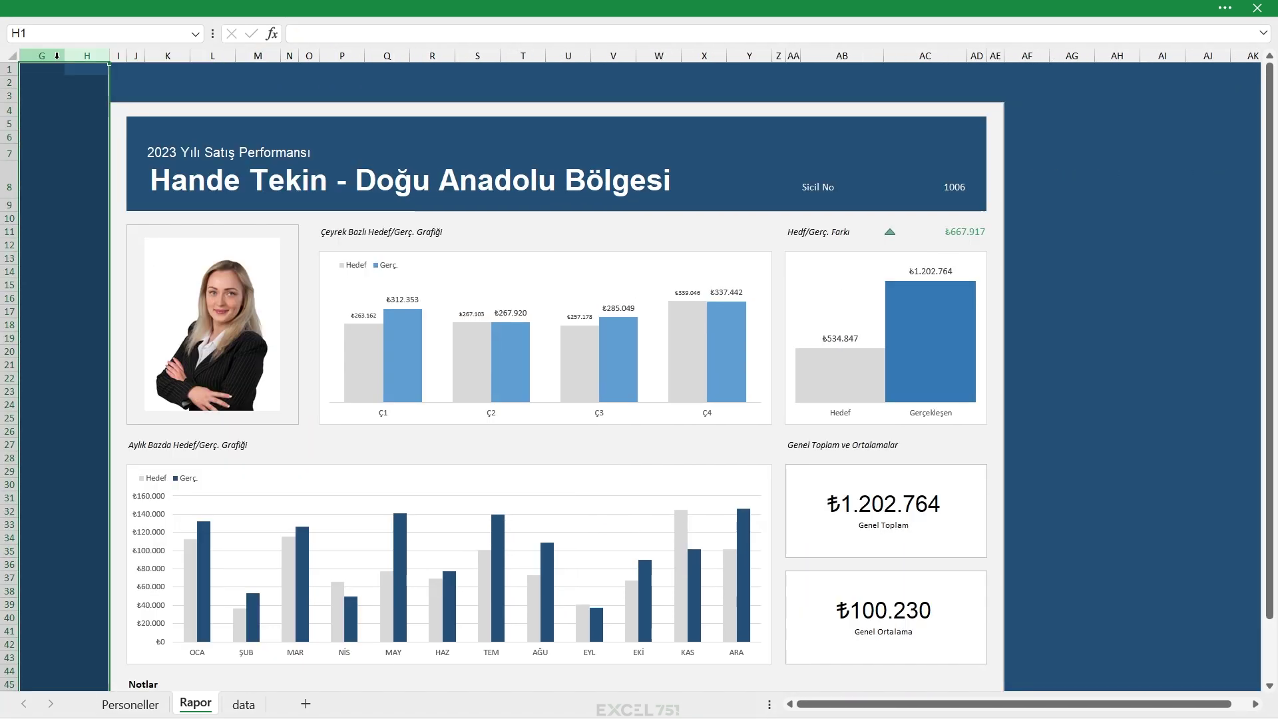
Select an empty cell and preview the report with Ctrl+P as one landscape Letter page
left_click(1043, 310)
left_click_drag(1270, 211, 1273, 246)
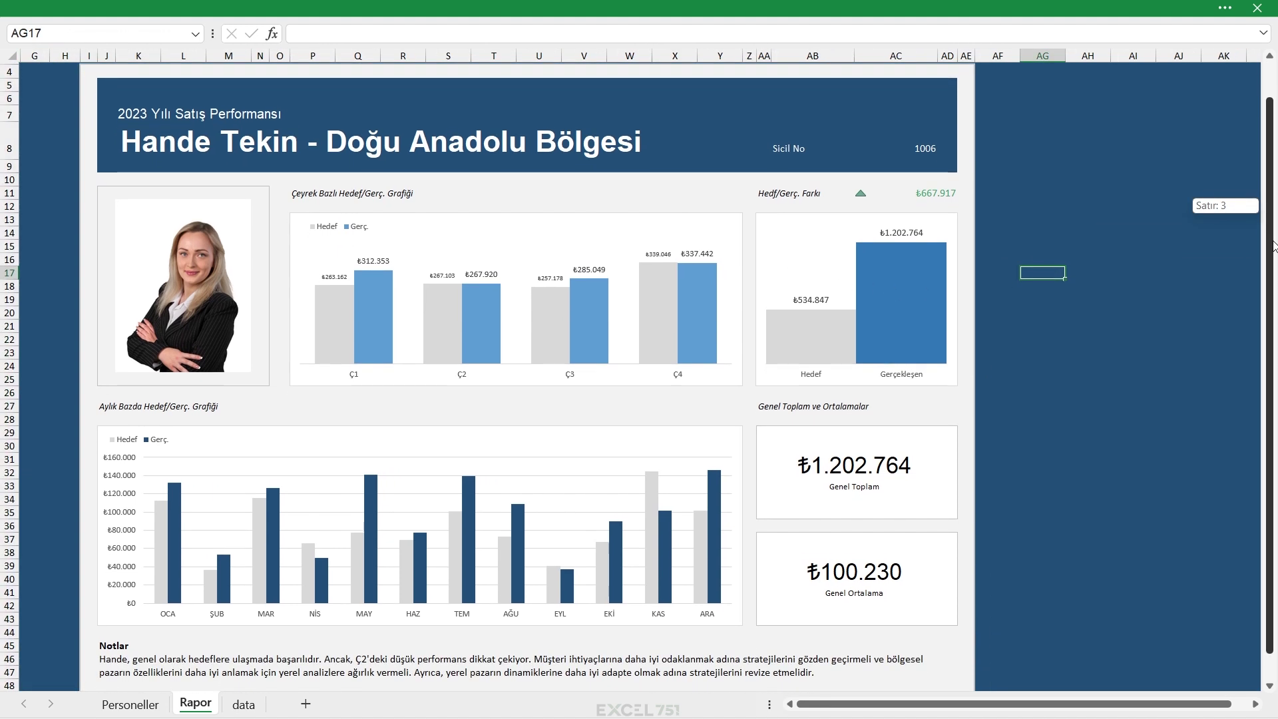
left_click(1099, 220)
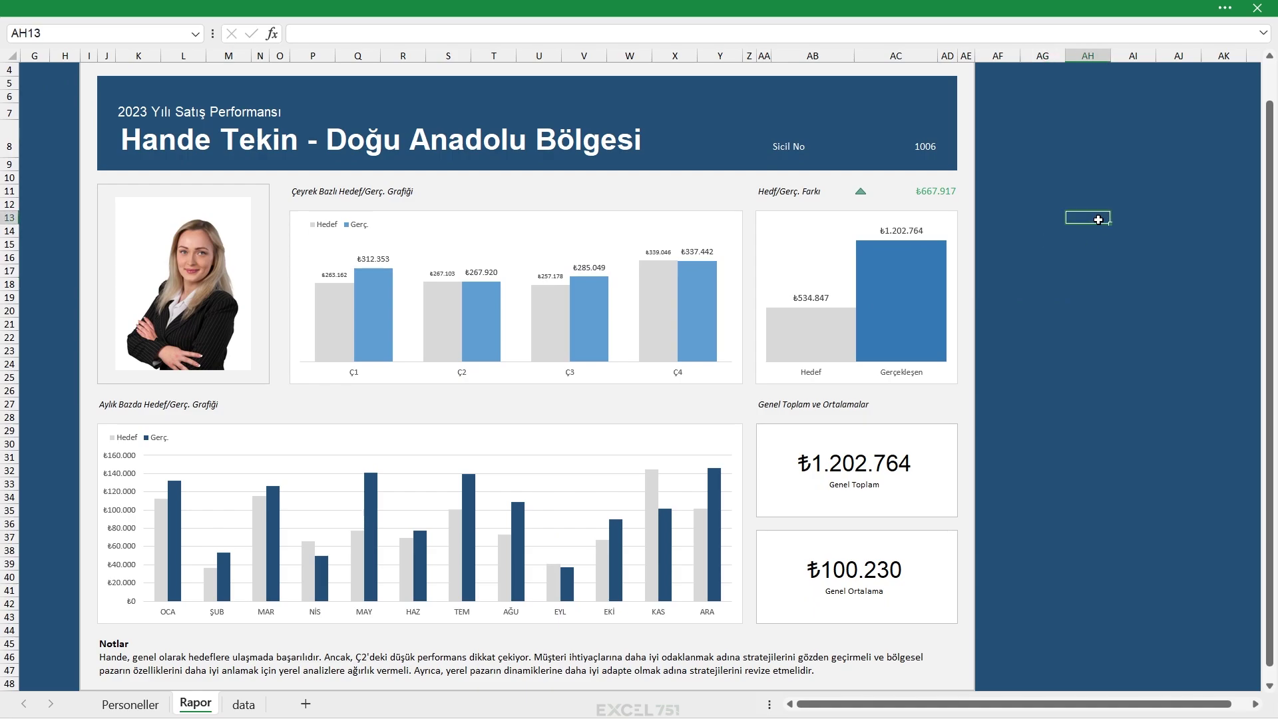
key("ctrl+p")
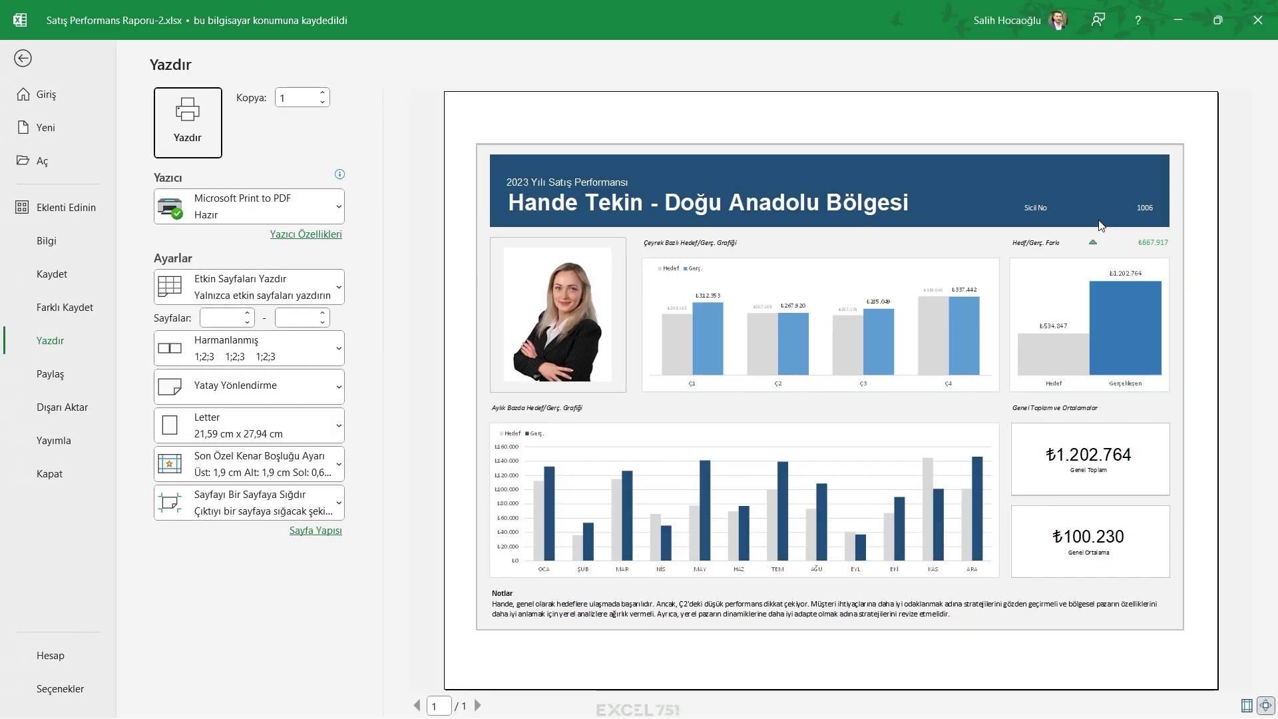